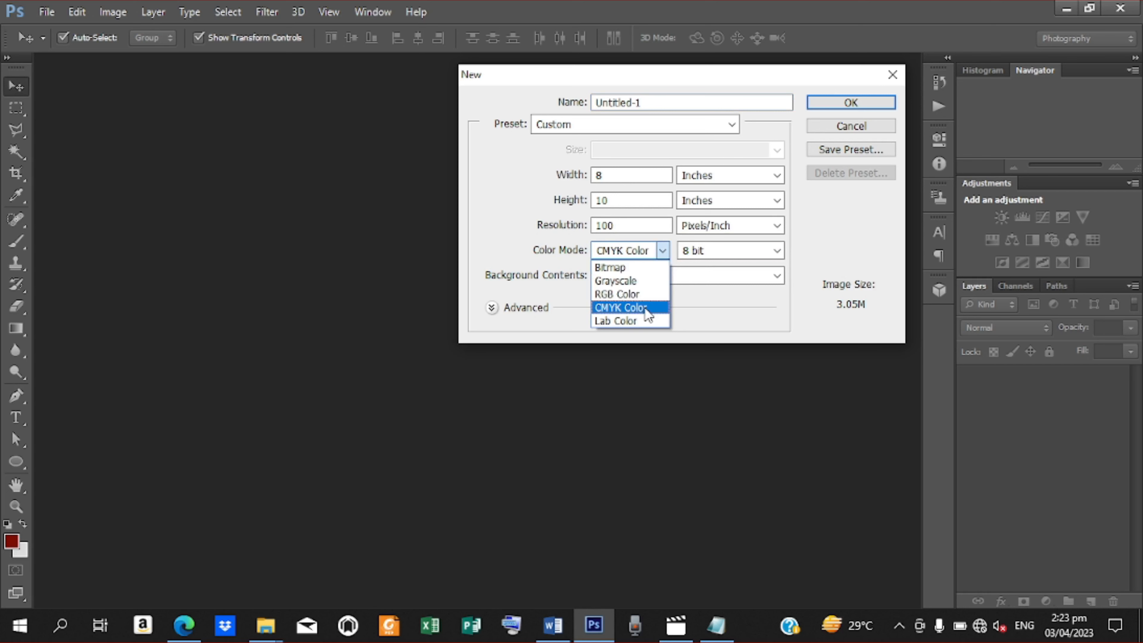
# Create an 8 × 10 inch document at 100 pixels/inch in CMYK Color with a white background, fitted to the screen
pyautogui.click(645, 307)
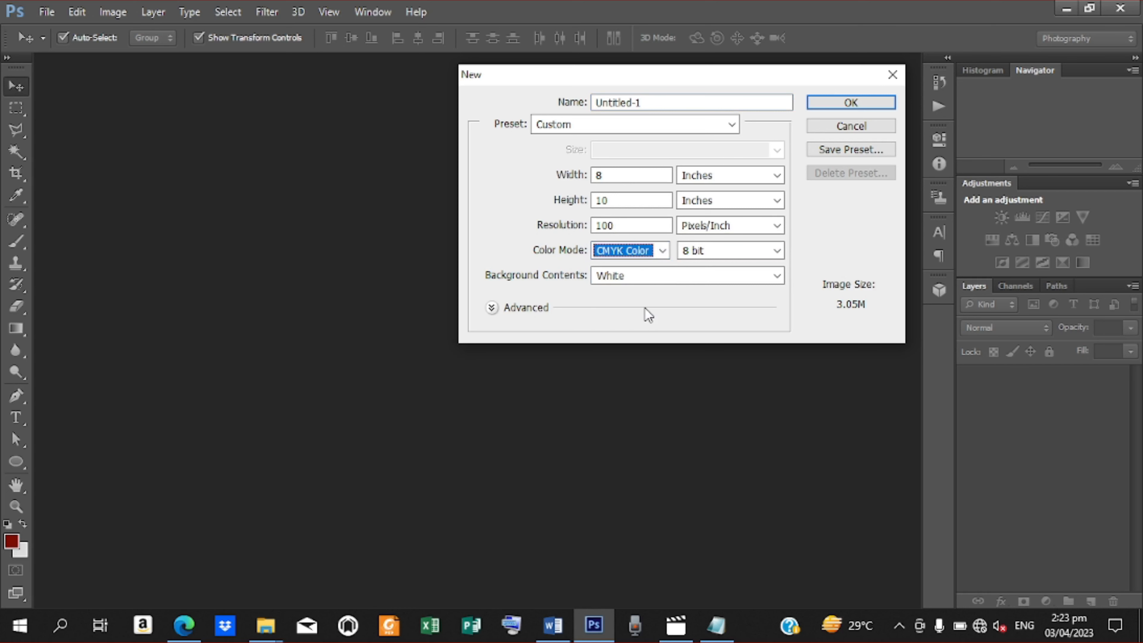
pyautogui.click(844, 103)
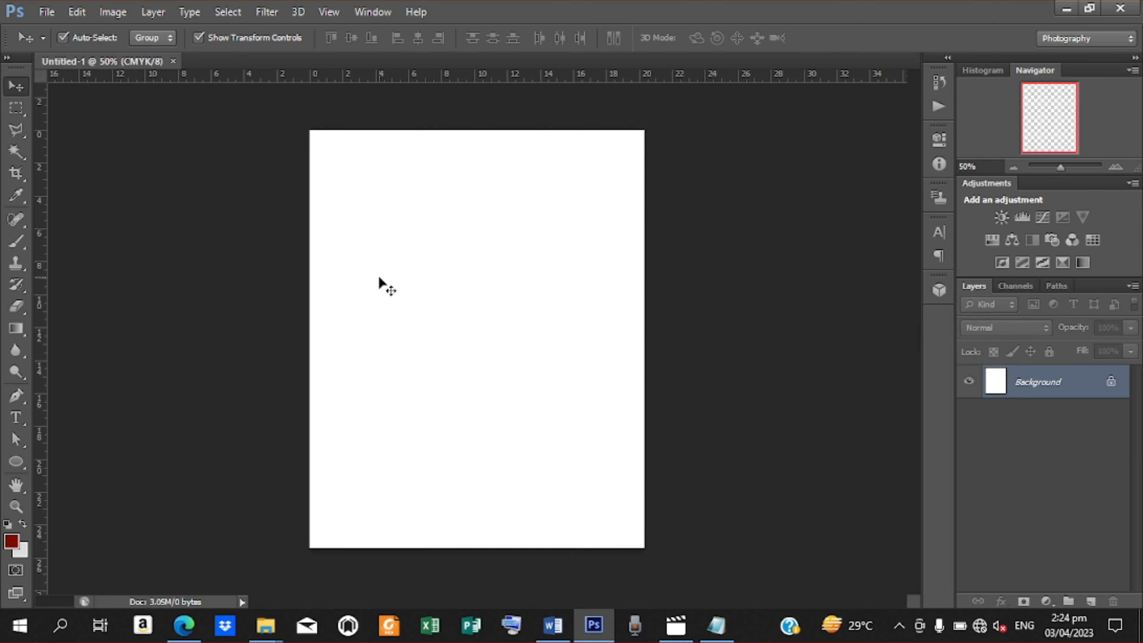
pyautogui.click(16, 508)
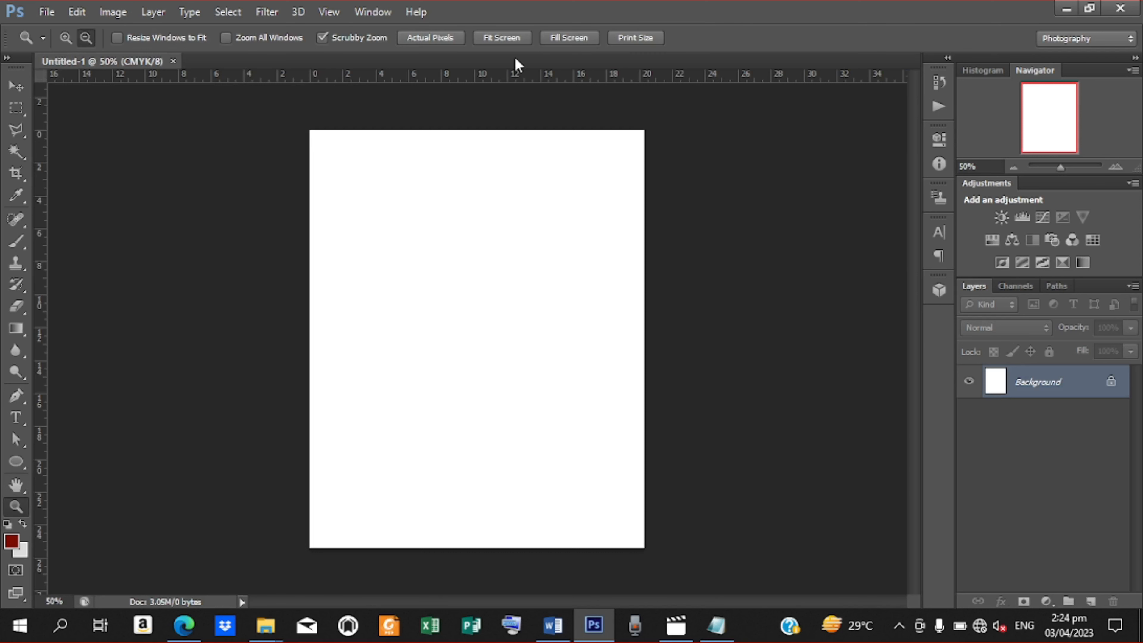
pyautogui.click(504, 38)
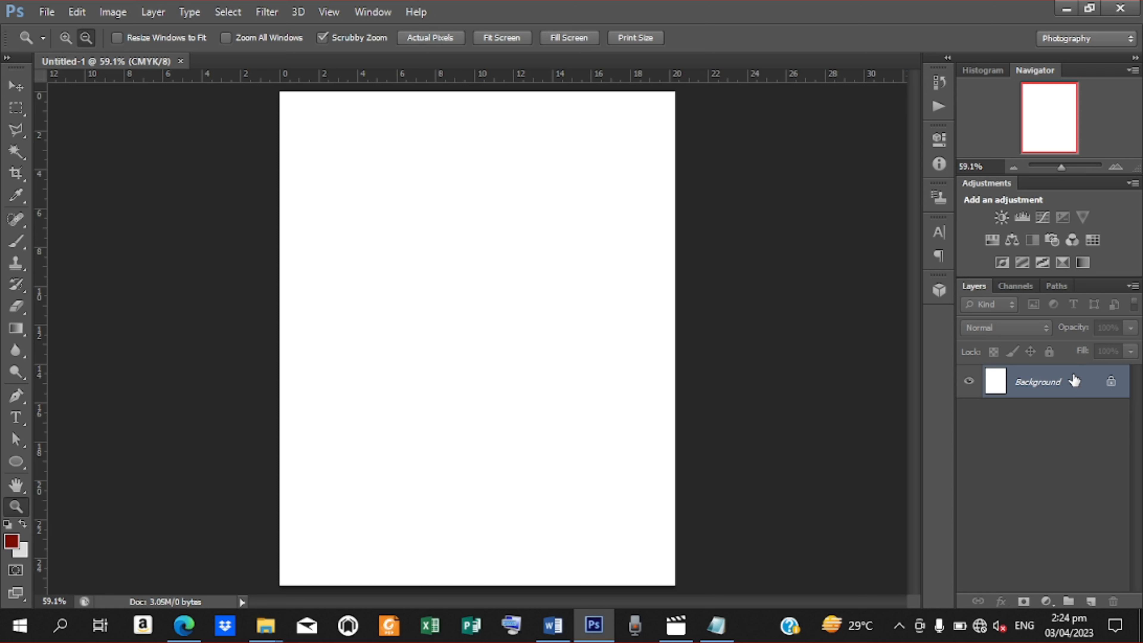
# Duplicate the Background layer and add a Gradient Overlay effect to the copy
pyautogui.moveTo(1084, 382); pyautogui.dragTo(1093, 603)
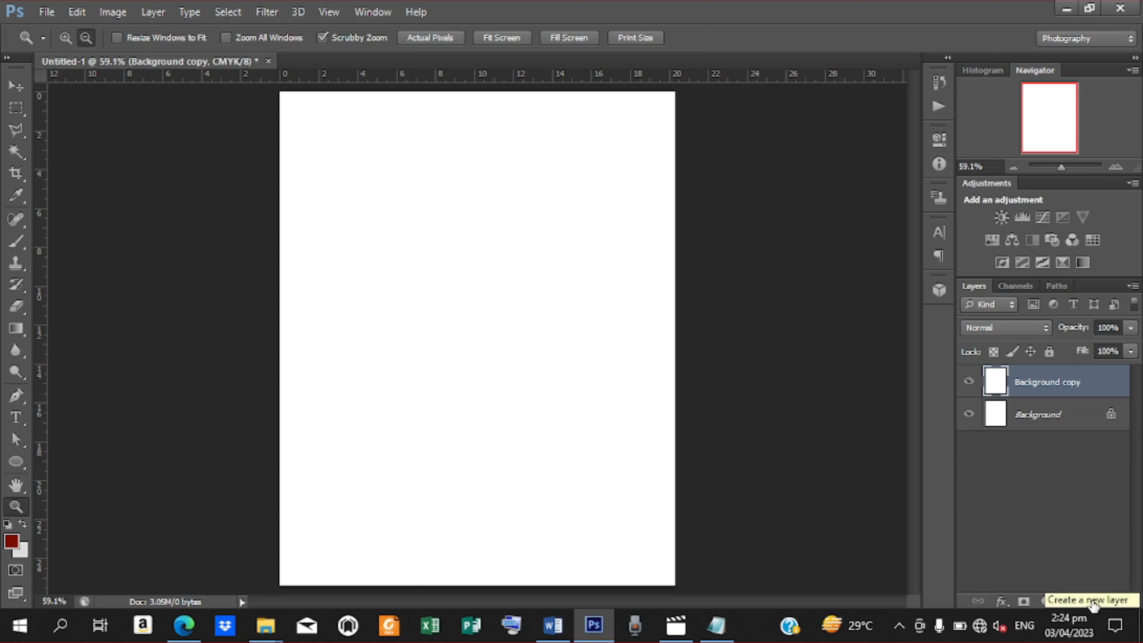
pyautogui.click(1002, 602)
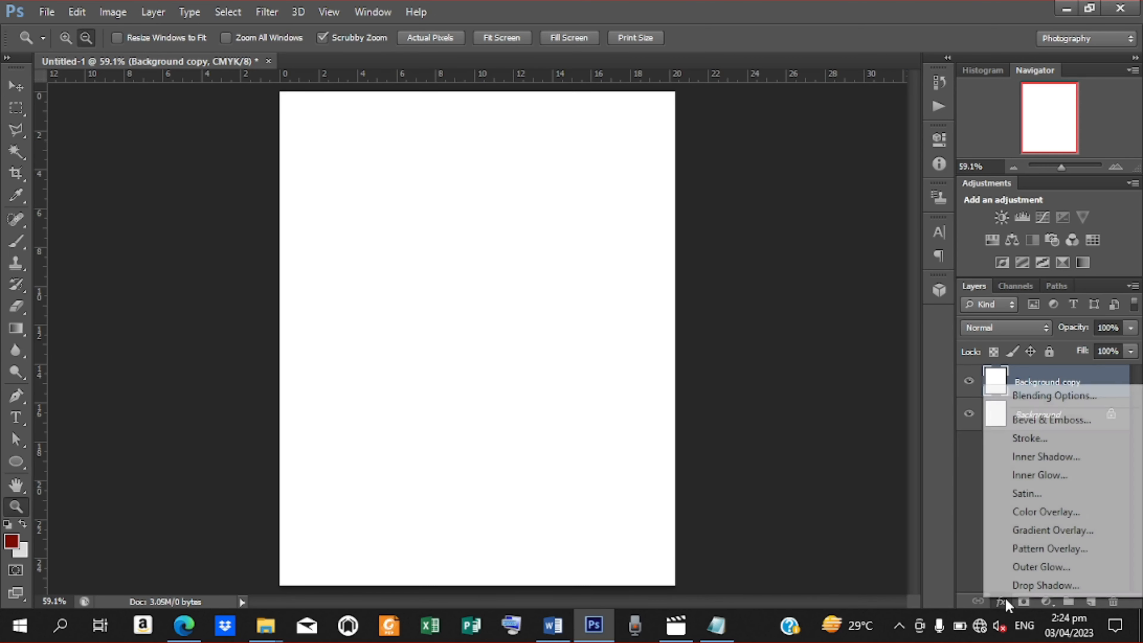
pyautogui.click(1044, 537)
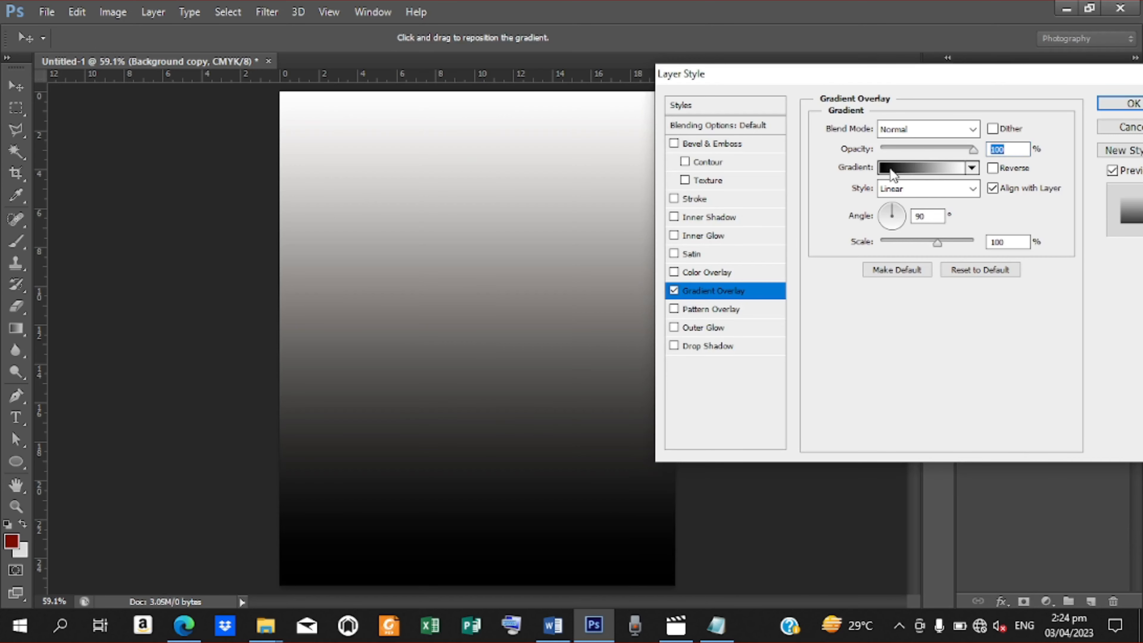
# Copy the first background colour code from the readme note in Notepad and set the overlay gradient's black stop to ff7f59
pyautogui.click(893, 169)
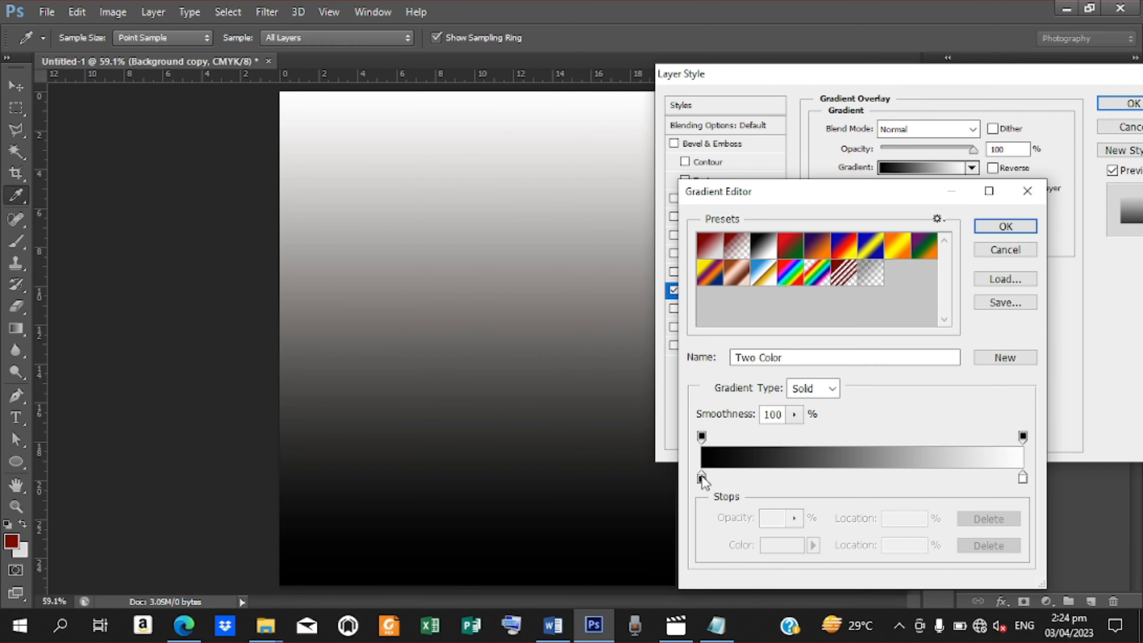
pyautogui.doubleClick(702, 476)
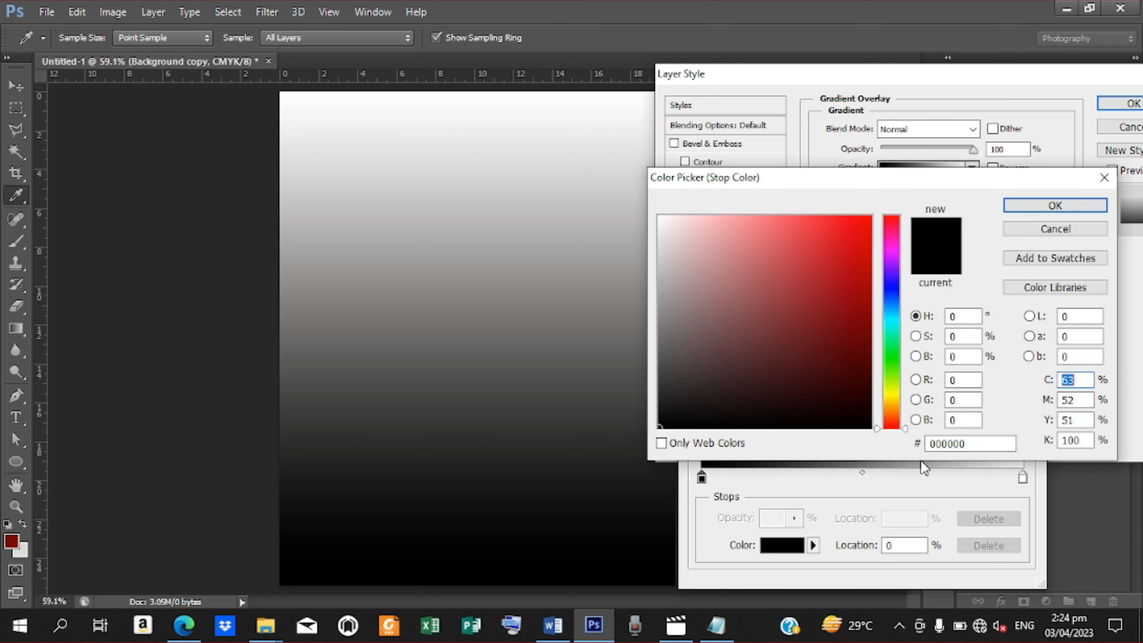
pyautogui.click(717, 626)
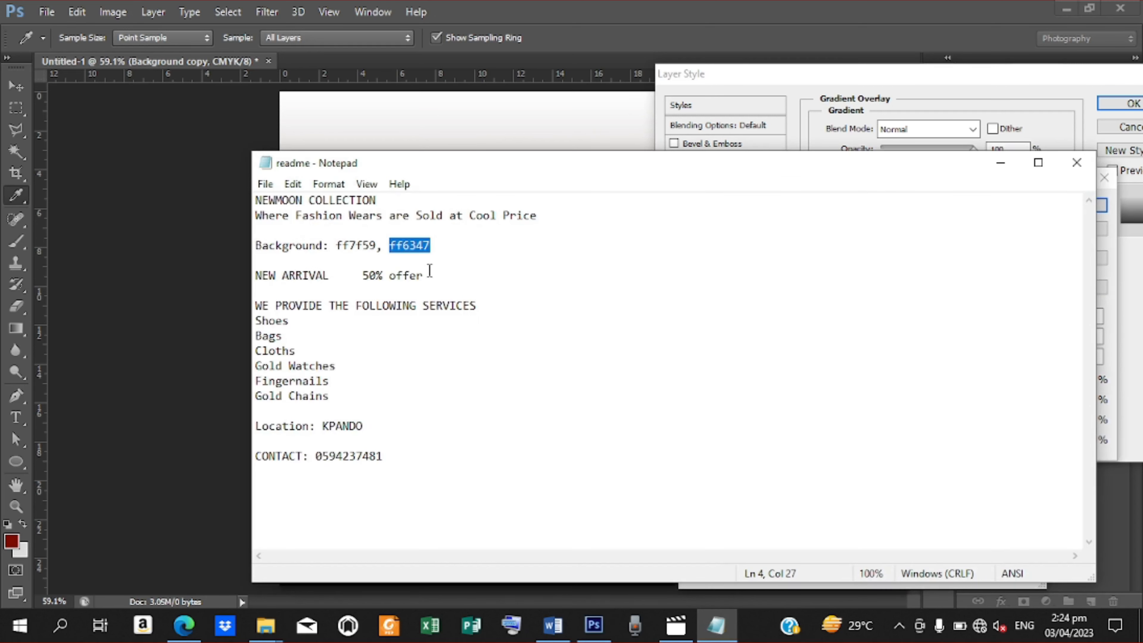
pyautogui.moveTo(379, 247); pyautogui.dragTo(337, 244)
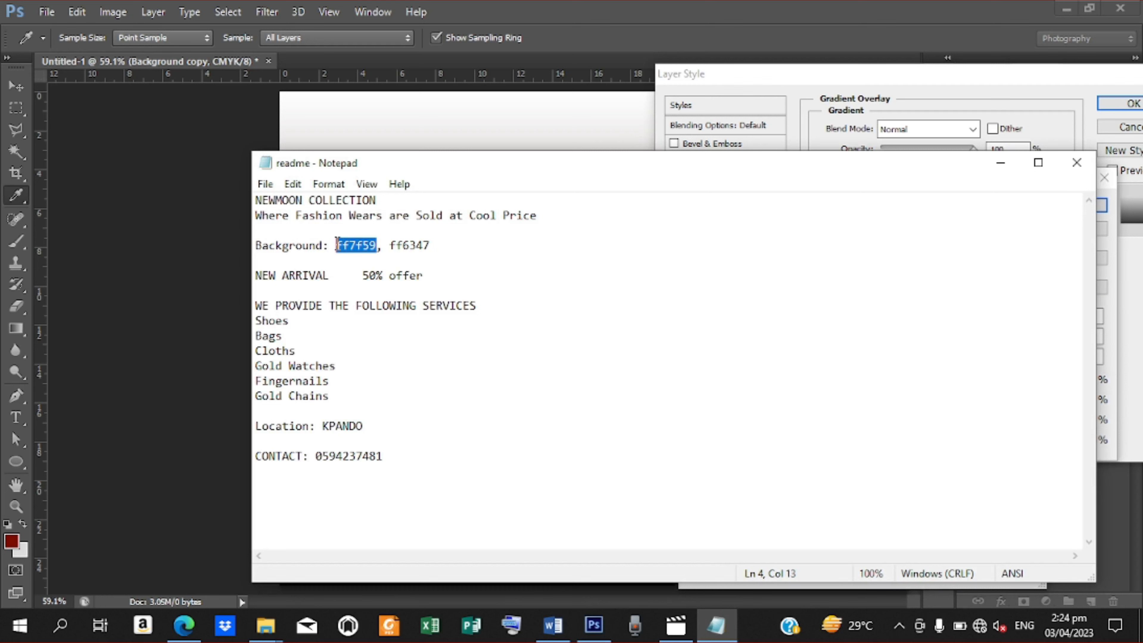
pyautogui.rightClick(358, 249)
pyautogui.click(416, 301)
pyautogui.click(998, 165)
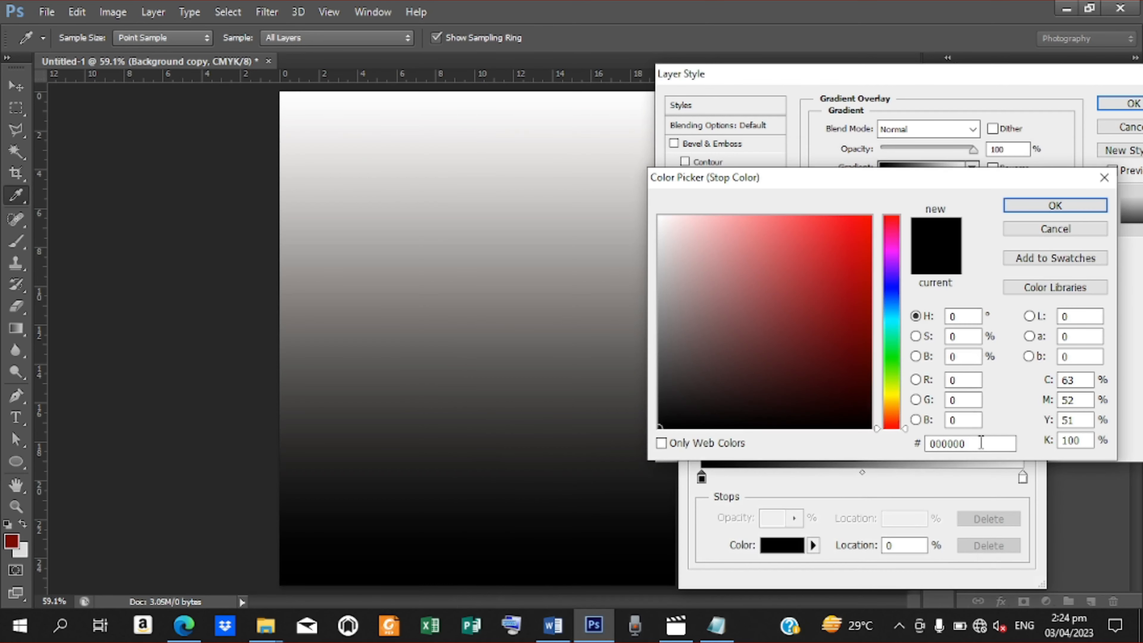
pyautogui.moveTo(984, 444); pyautogui.dragTo(886, 444)
pyautogui.rightClick(938, 446)
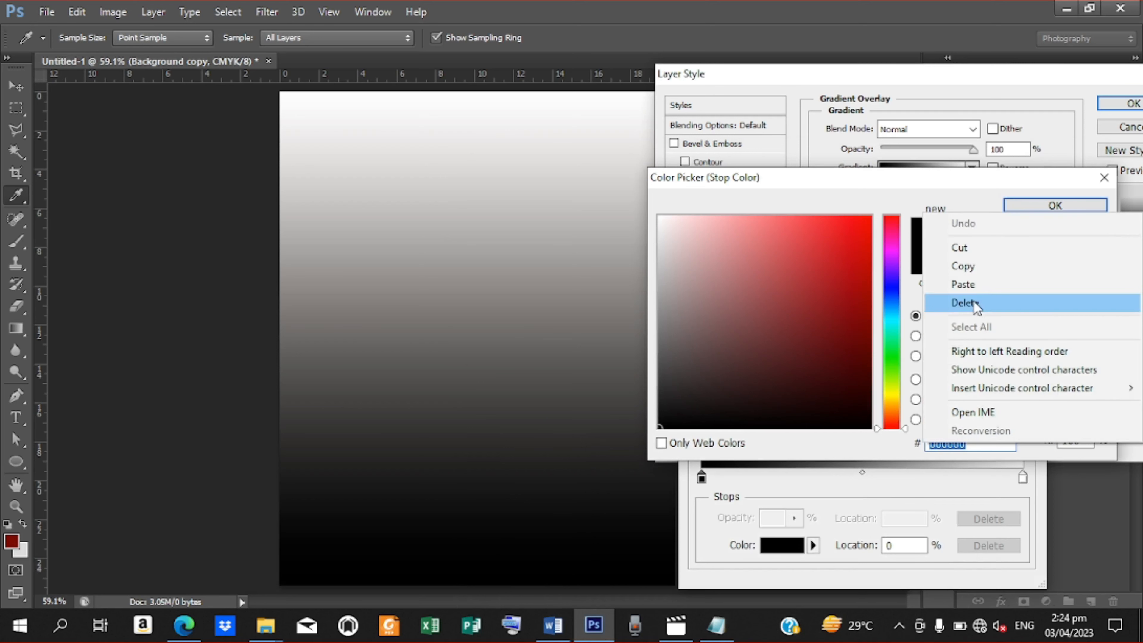
pyautogui.click(972, 283)
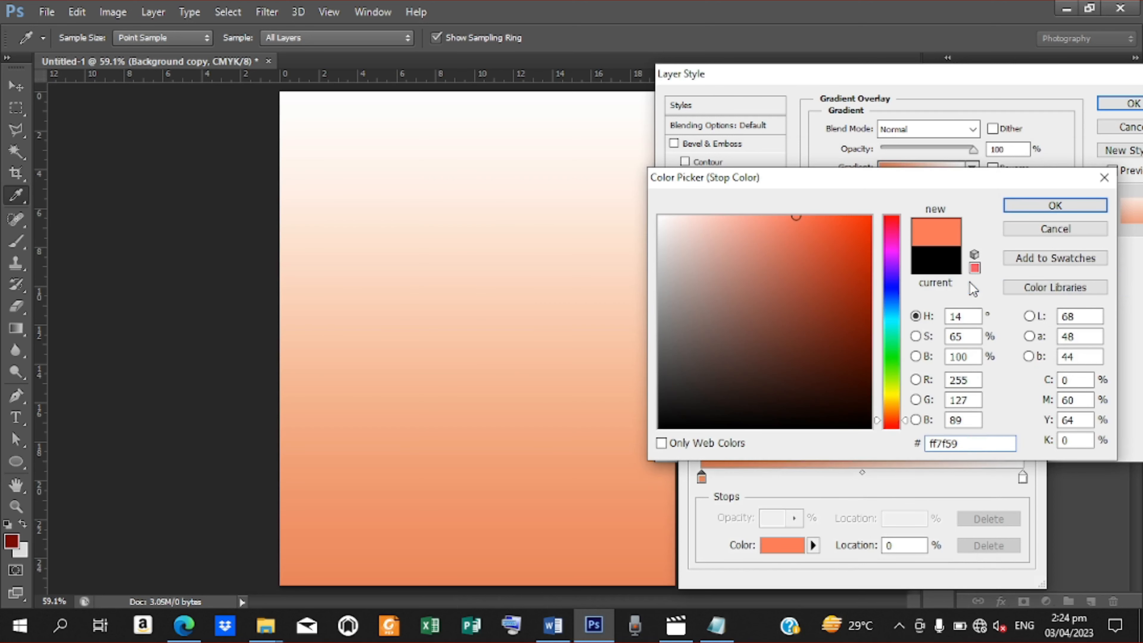
pyautogui.click(1040, 207)
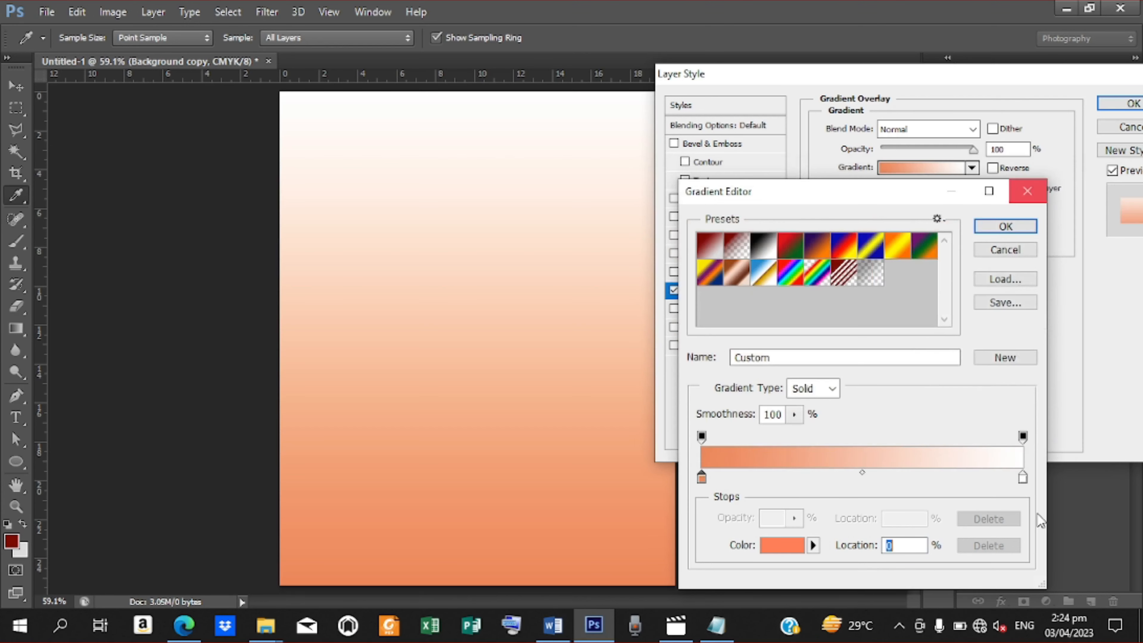
# Copy the second background colour code from the readme note, set the gradient's white stop to ff6347 and apply the overlay
pyautogui.click(1023, 478)
pyautogui.doubleClick(1023, 479)
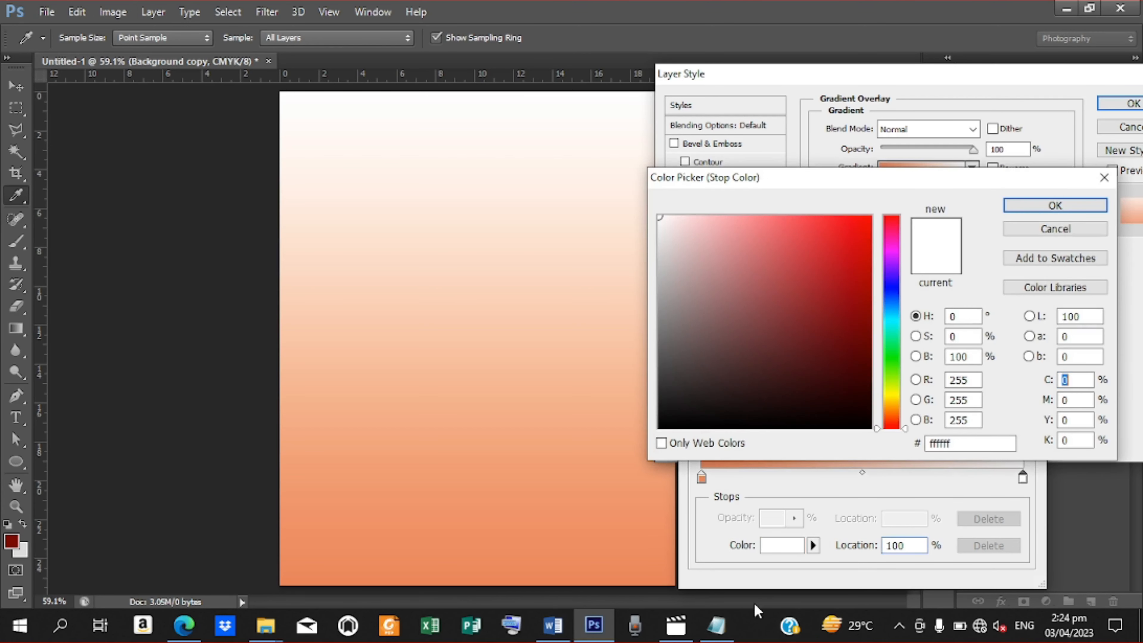
pyautogui.click(718, 626)
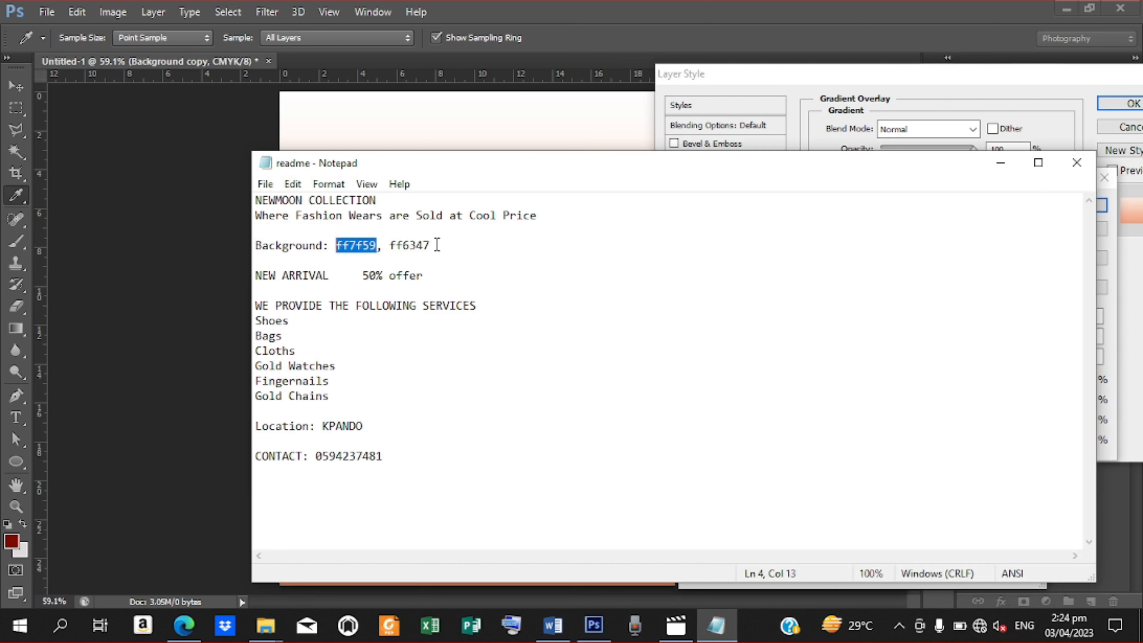
pyautogui.moveTo(437, 245); pyautogui.dragTo(398, 244)
pyautogui.rightClick(405, 253)
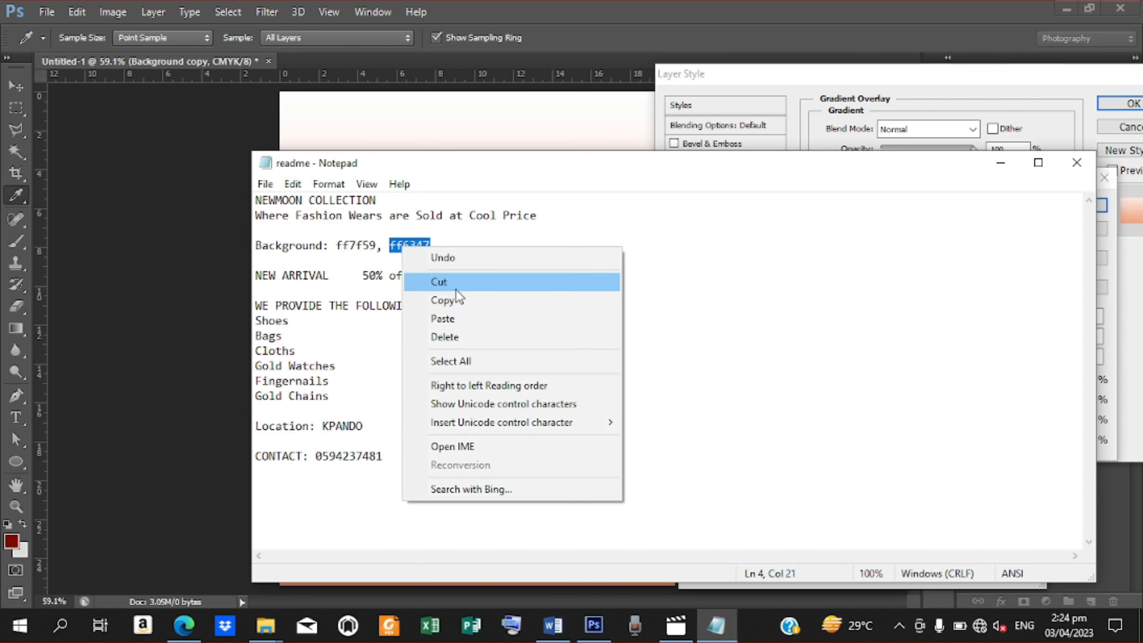
pyautogui.click(461, 302)
pyautogui.click(1006, 168)
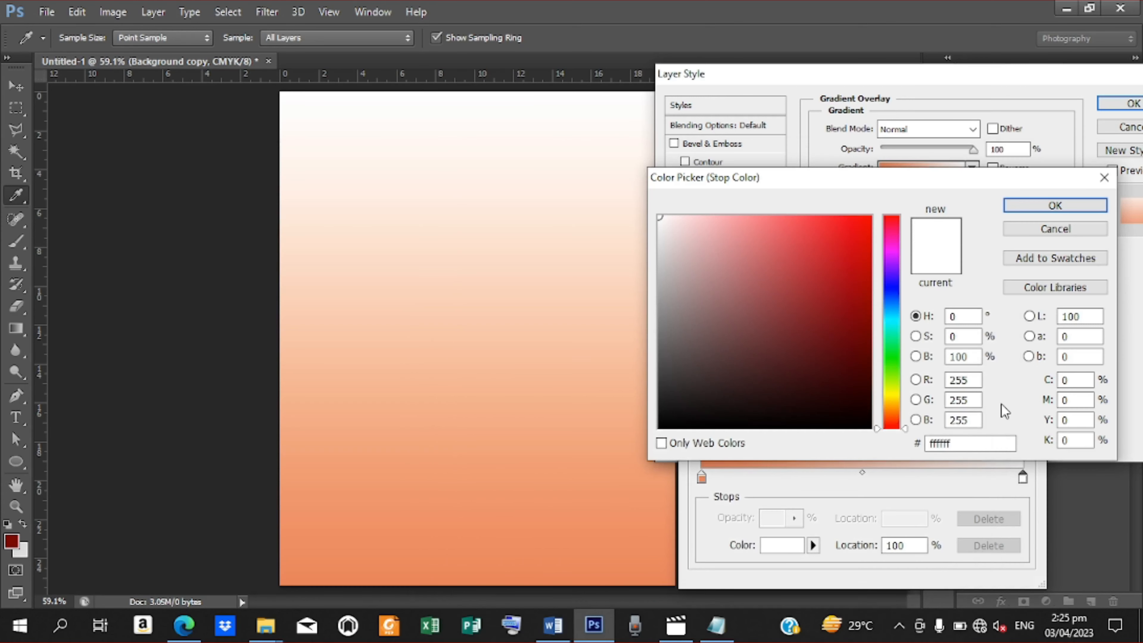
pyautogui.moveTo(968, 445); pyautogui.dragTo(906, 451)
pyautogui.rightClick(941, 445)
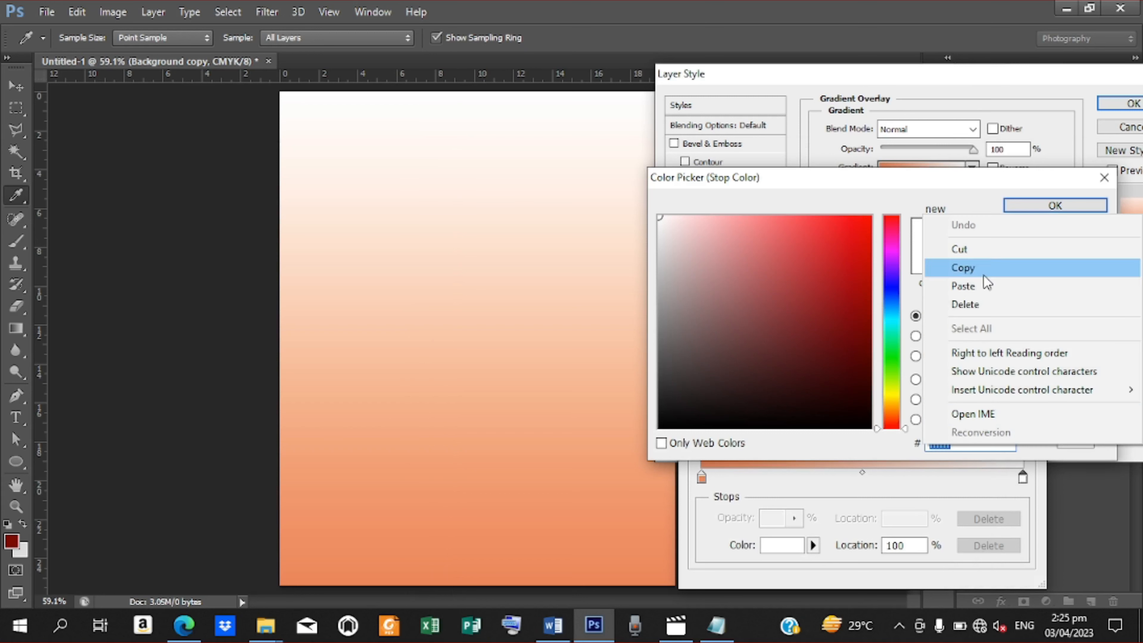
pyautogui.click(983, 286)
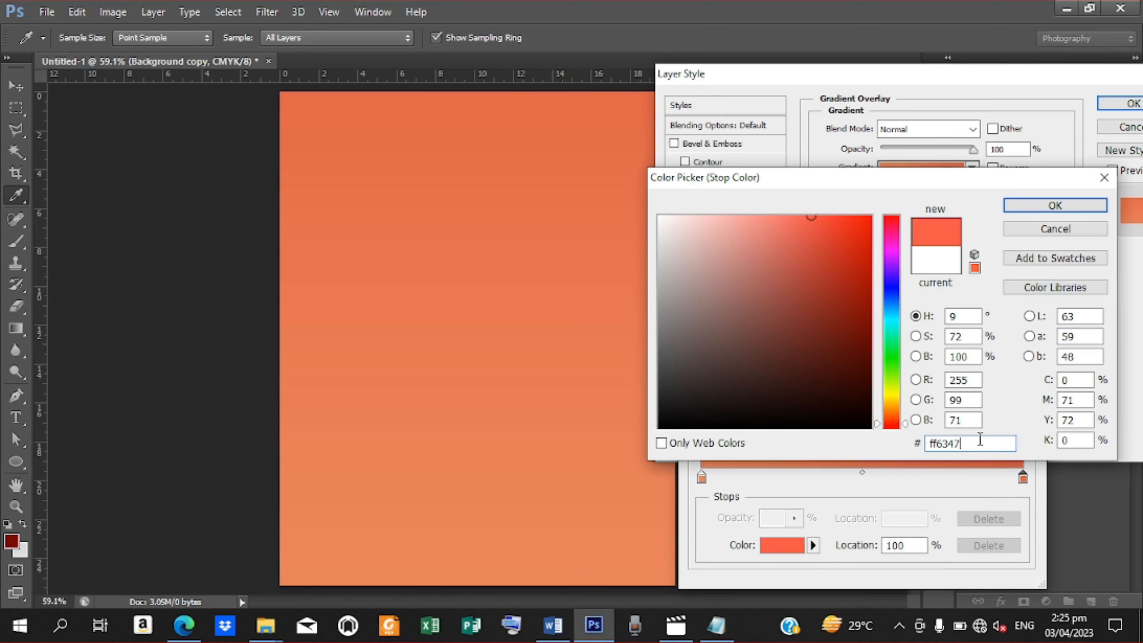
pyautogui.click(1012, 208)
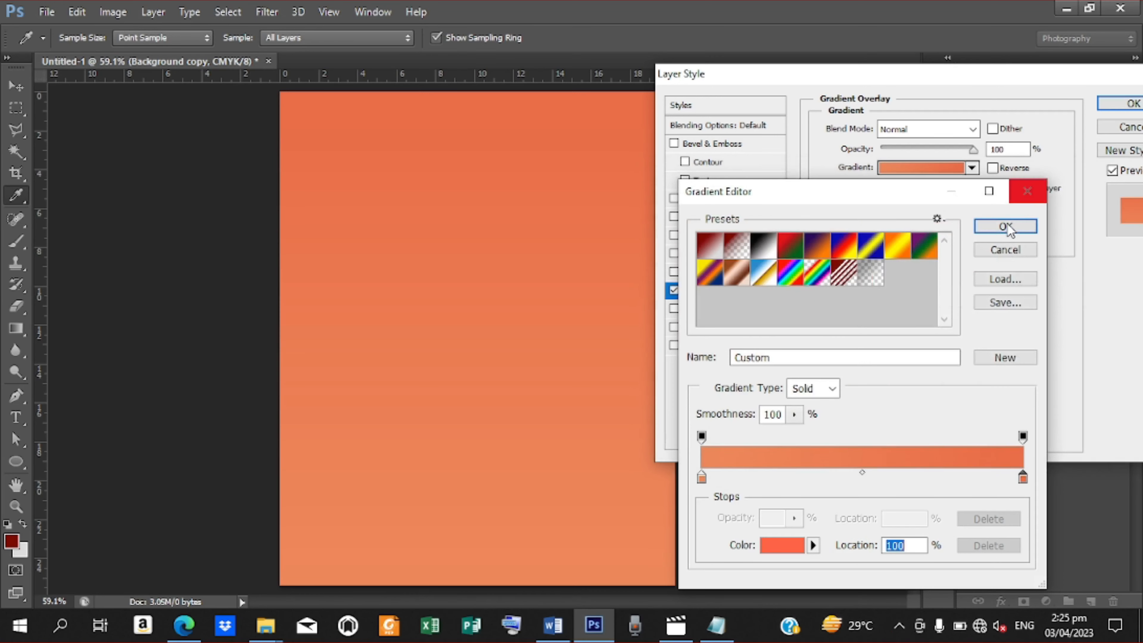
pyautogui.click(1006, 227)
pyautogui.click(1131, 106)
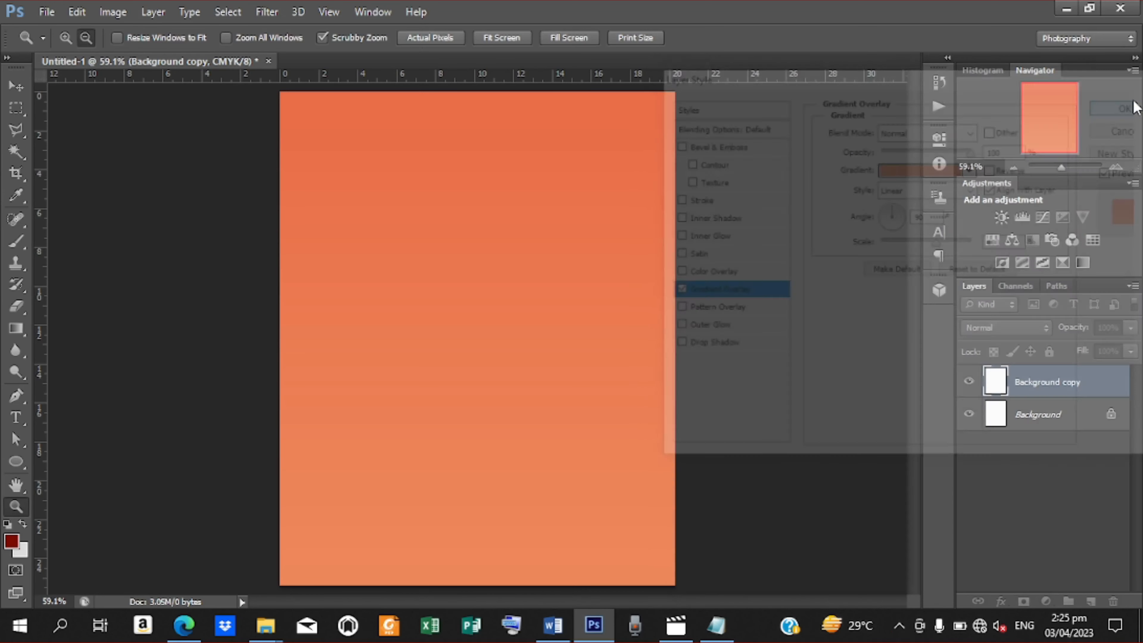
# Place the pngtree-purple-polygonal-background-image_280905 picture from the Fashion flyer folder above the gradient layer
pyautogui.click(47, 13)
pyautogui.click(77, 287)
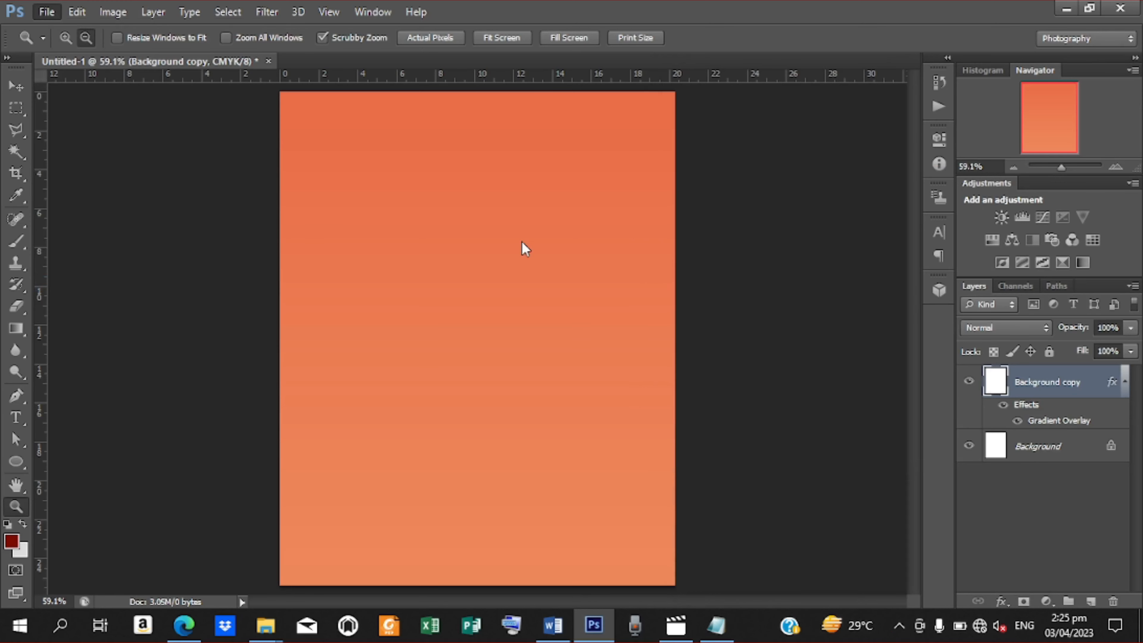
pyautogui.click(849, 329)
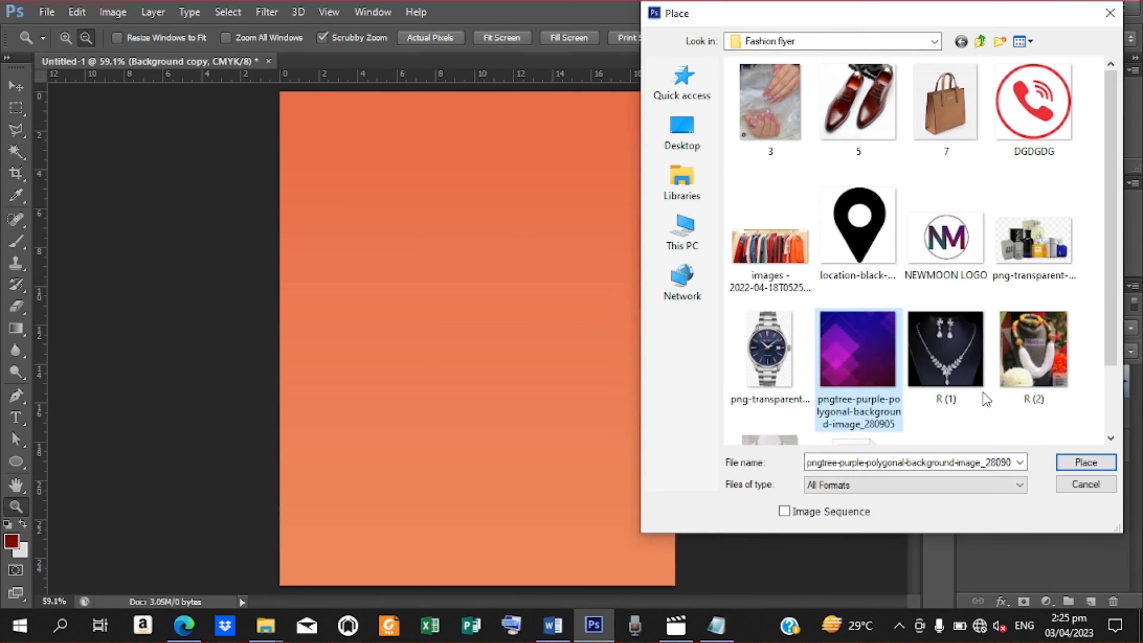
pyautogui.click(1086, 461)
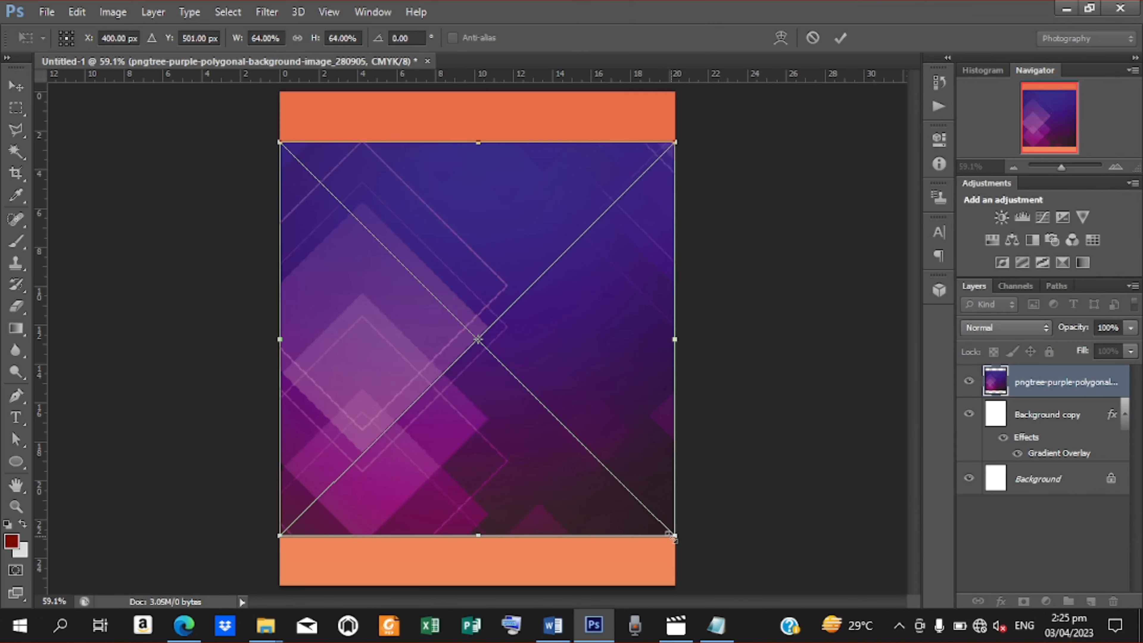
# Scale the placed polygonal image proportionally from its centre to about 83% to cover the canvas, and set its blend mode to Soft Light
pyautogui.moveTo(672, 536); pyautogui.dragTo(732, 600)
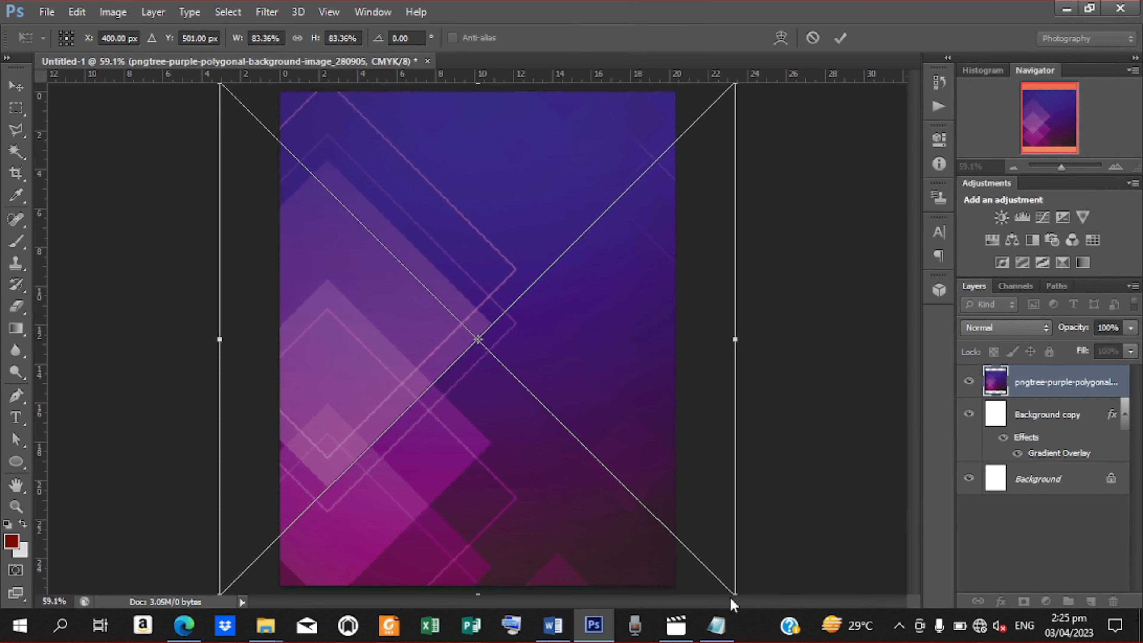
pyautogui.click(840, 38)
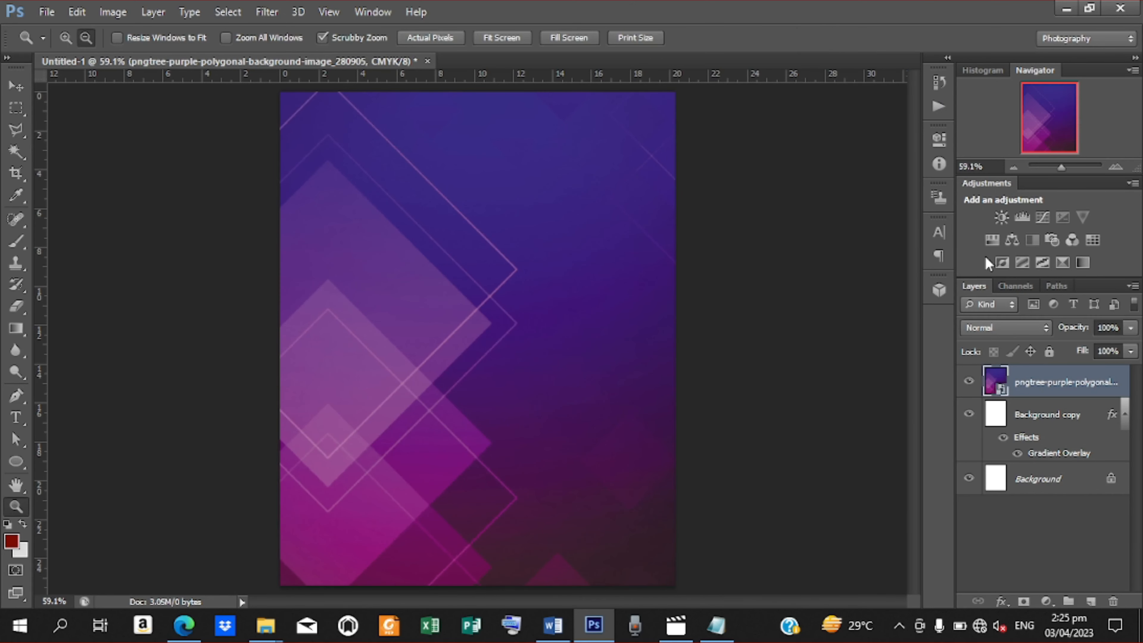
pyautogui.click(1040, 332)
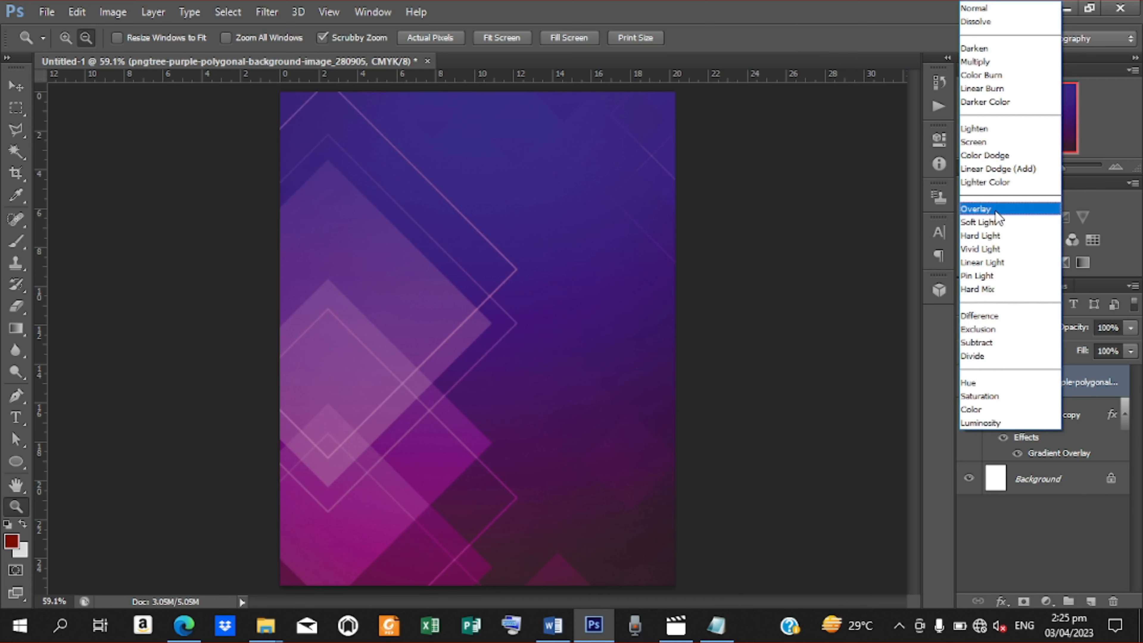
pyautogui.click(996, 222)
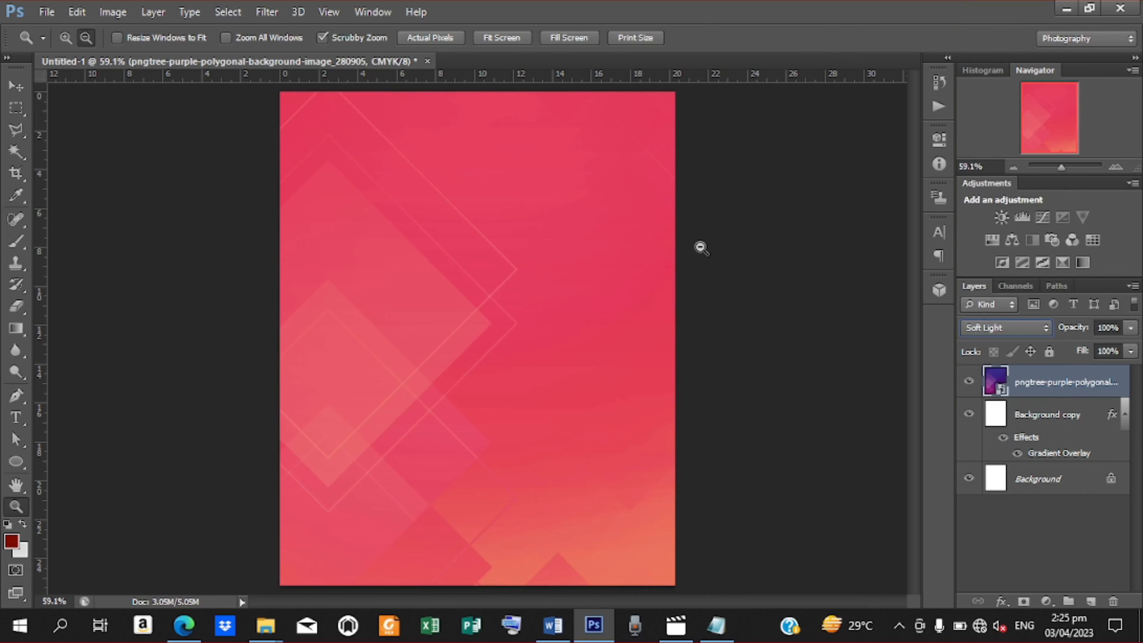
# Group the polygonal image layer with the Background copy layer and name the group "background"
pyautogui.click(1052, 430)
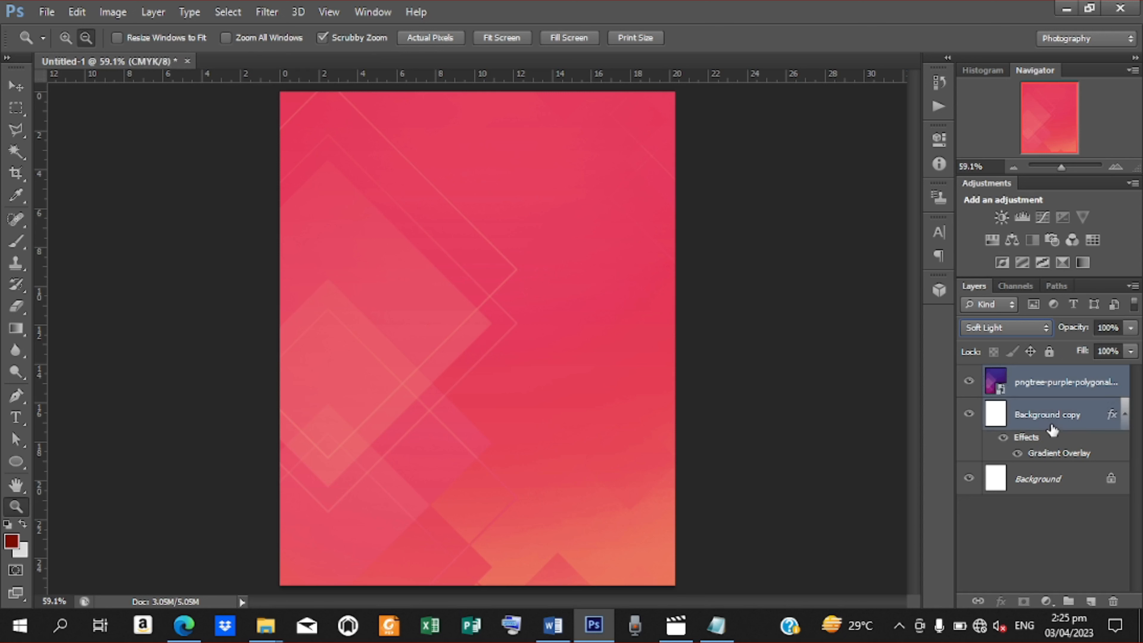
pyautogui.hotkey('ctrl', 'g')
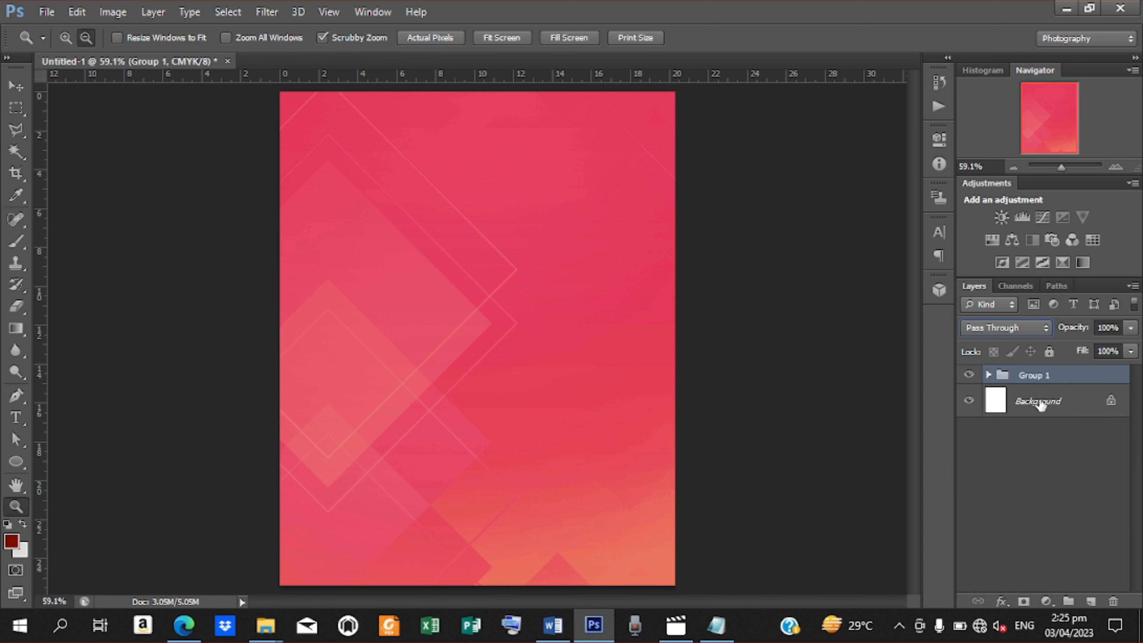
pyautogui.doubleClick(1036, 375)
pyautogui.write('background')
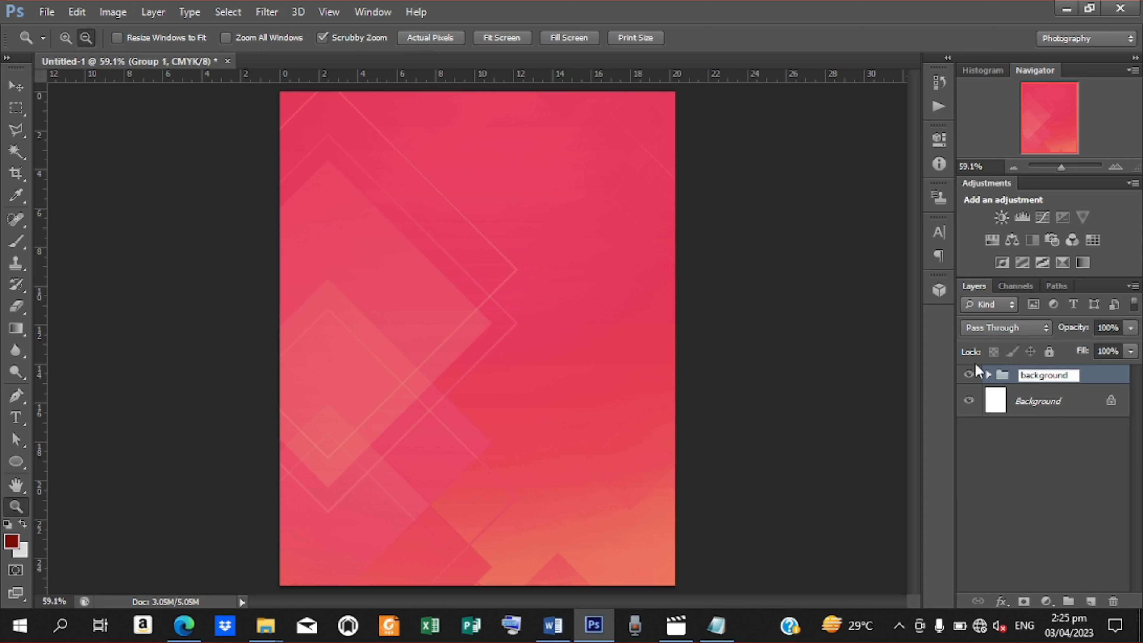
pyautogui.press('Return')
pyautogui.hotkey('ctrl', '-')
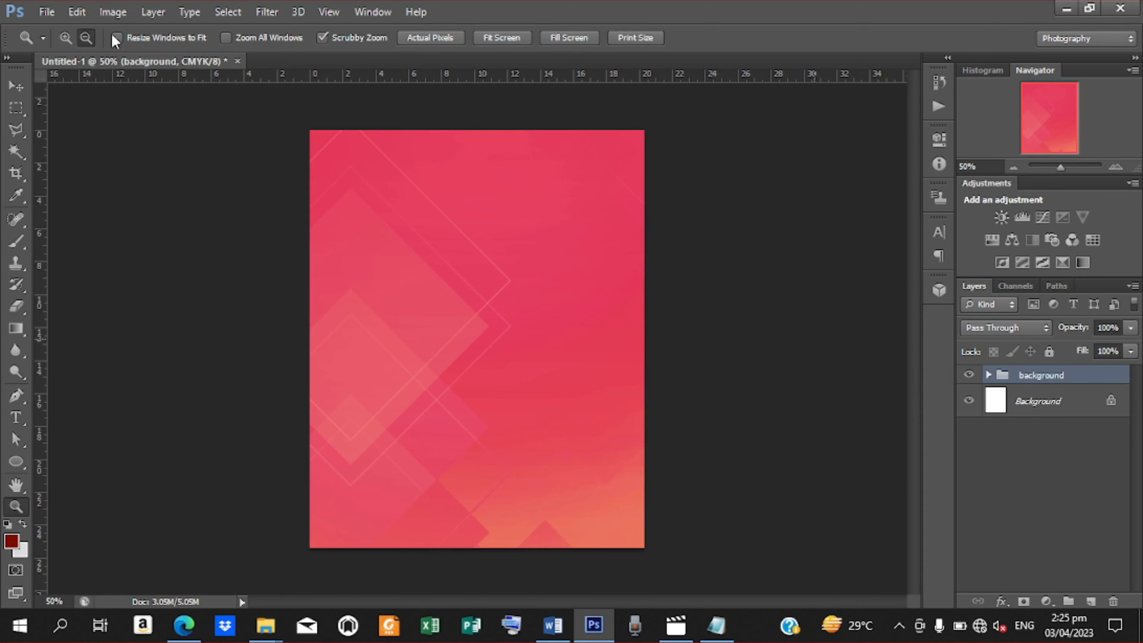
pyautogui.click(501, 38)
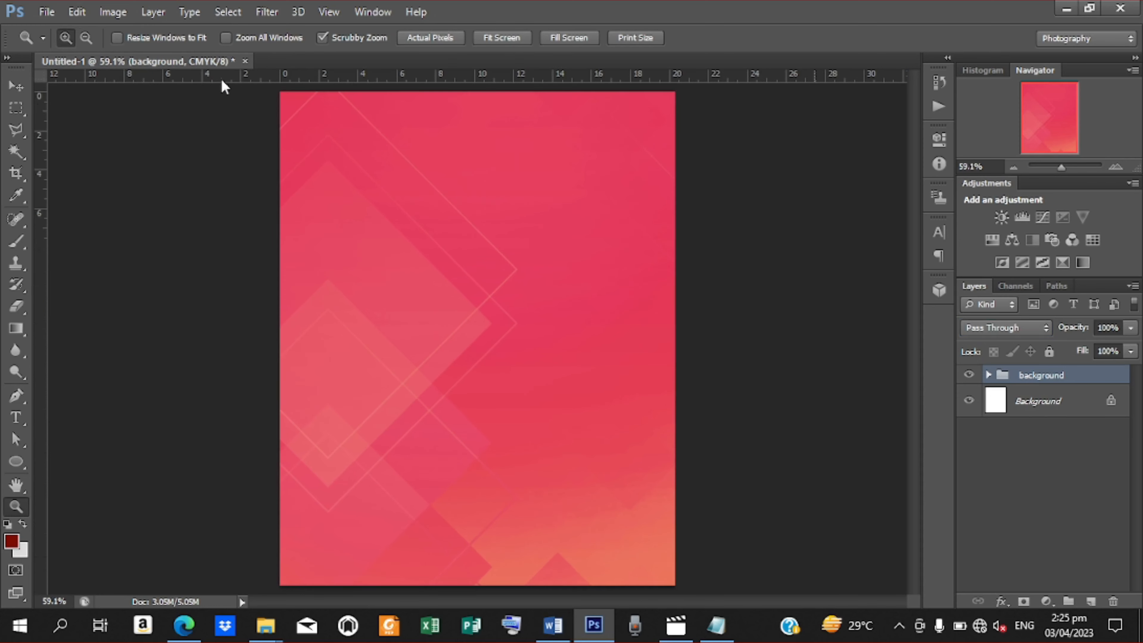
# Draw a six-sided polygon shape about 668 × 741 px over the upper part of the flyer canvas
pyautogui.click(15, 87)
pyautogui.click(842, 277)
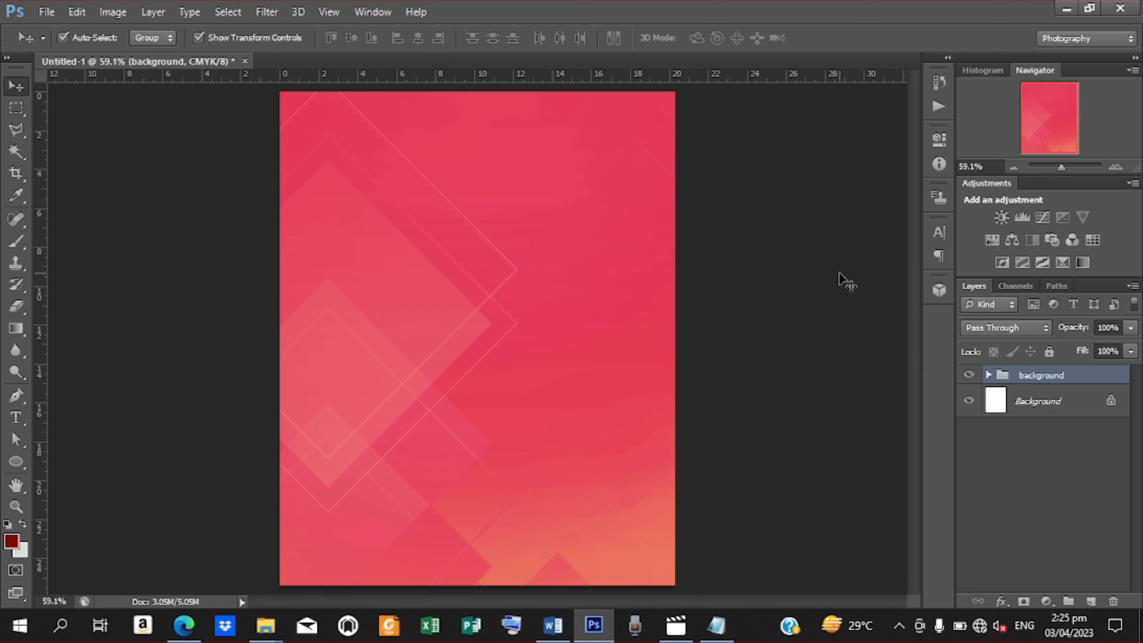
pyautogui.click(22, 455)
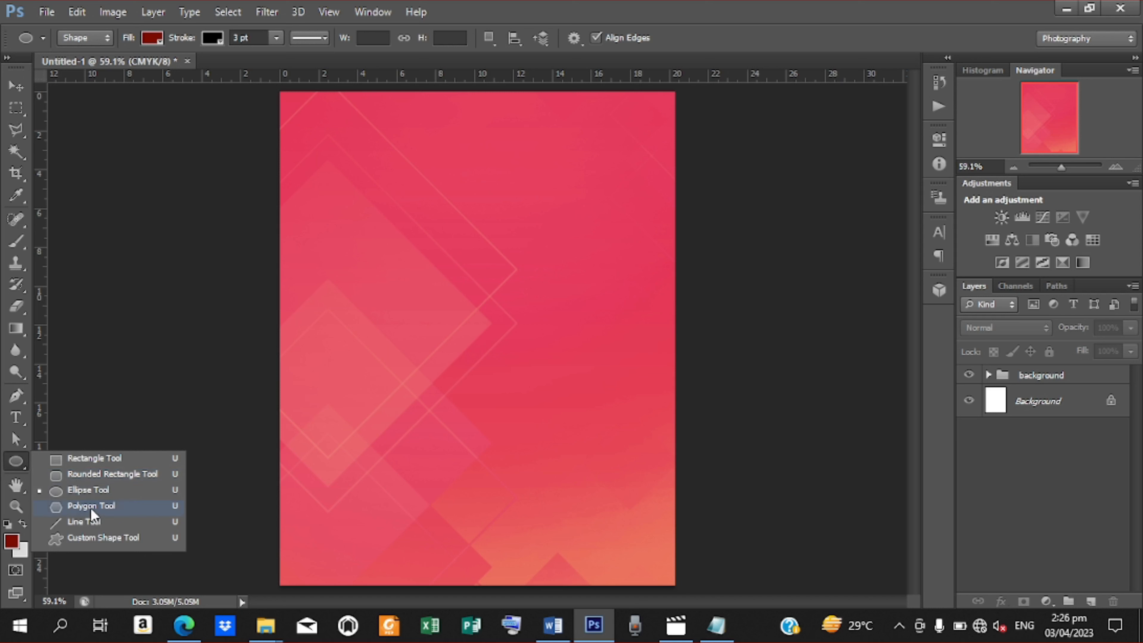
pyautogui.click(91, 511)
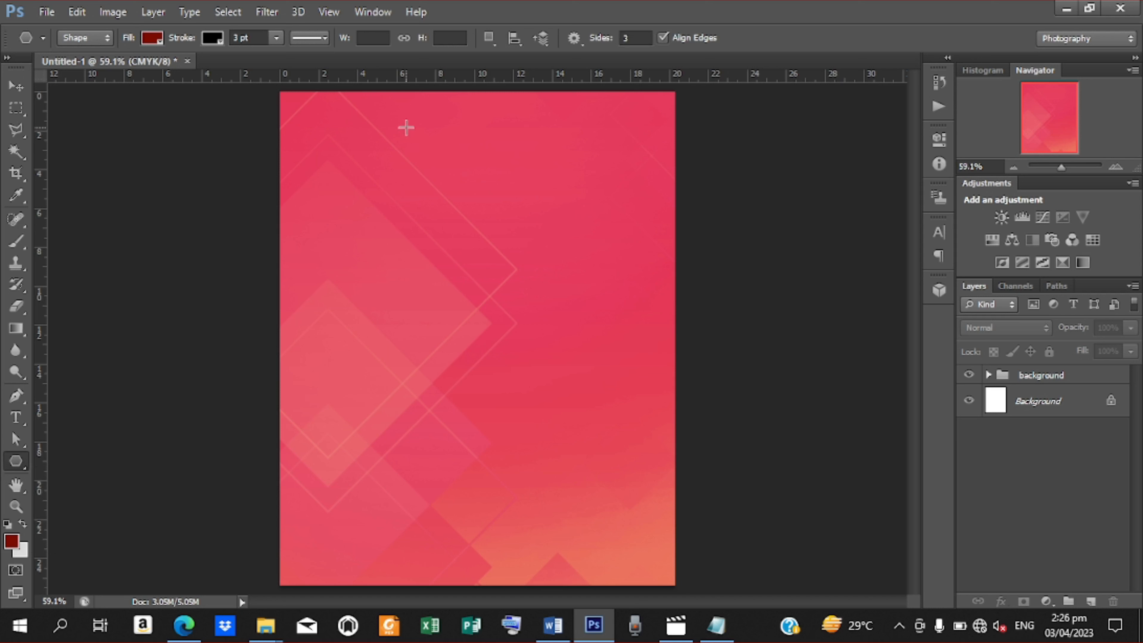
pyautogui.click(636, 39)
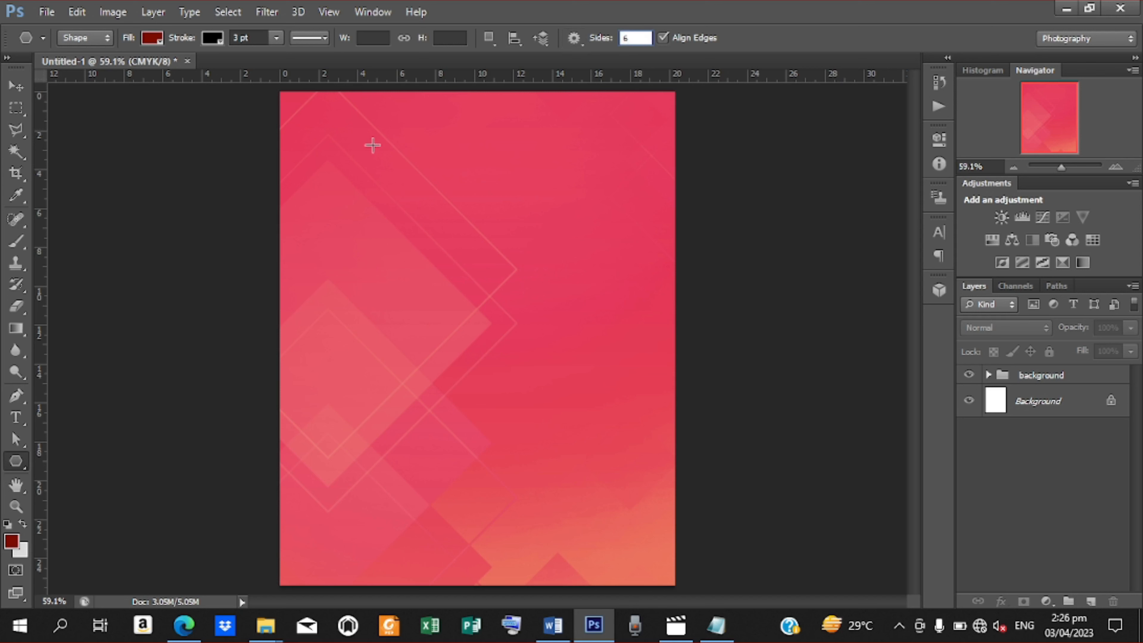
pyautogui.moveTo(379, 139); pyautogui.dragTo(532, 244)
# Rotate the hexagon about 25.6° so its upper and lower edges lie flat, scale it to about 71%, and place it near the canvas's upper edge
pyautogui.press('v')
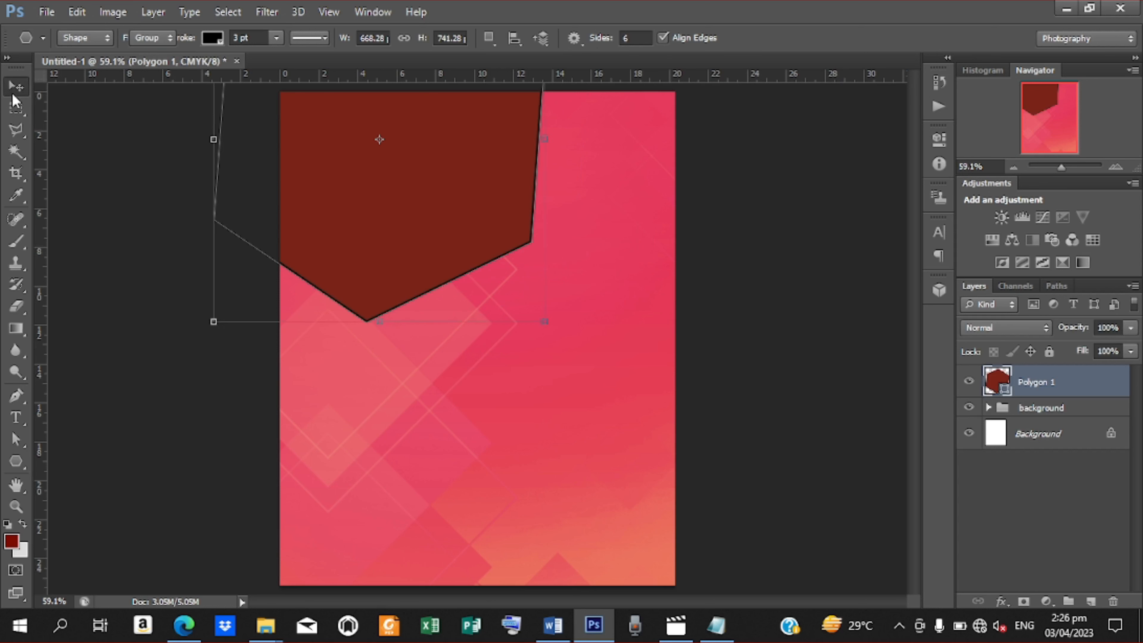
pyautogui.moveTo(413, 225); pyautogui.dragTo(516, 395)
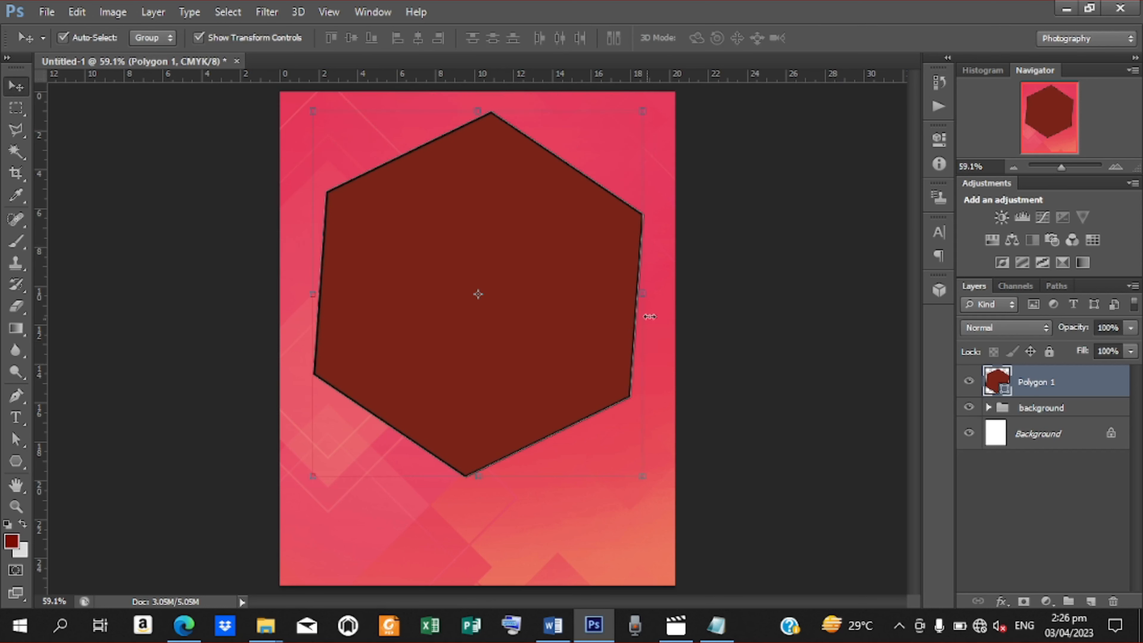
pyautogui.moveTo(653, 490); pyautogui.dragTo(541, 510)
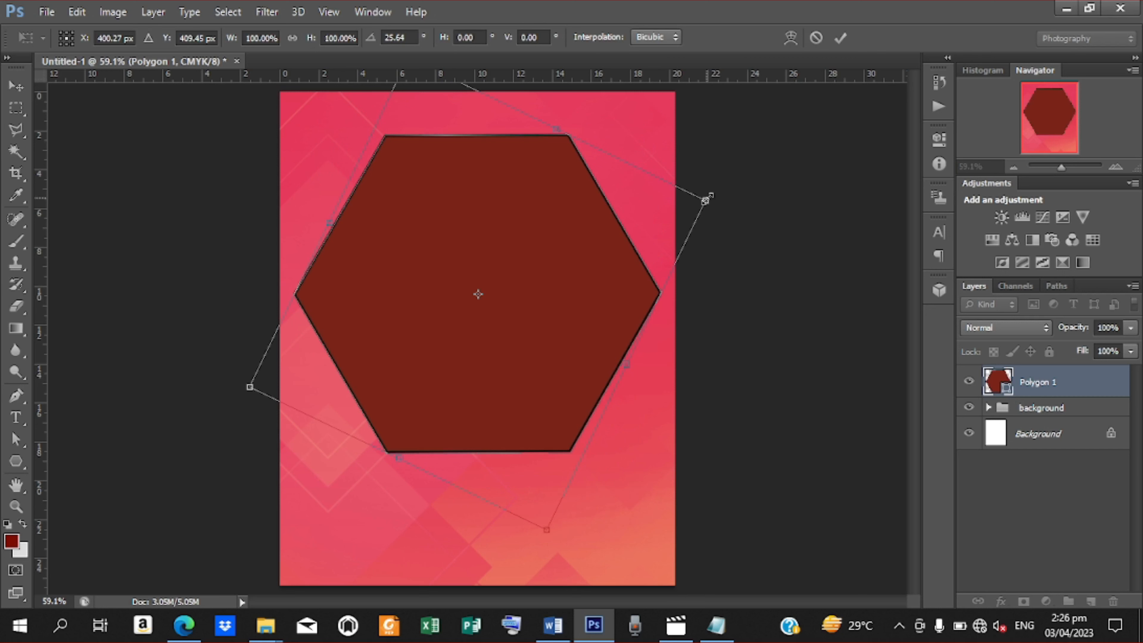
pyautogui.moveTo(706, 200); pyautogui.dragTo(646, 235)
pyautogui.moveTo(553, 316); pyautogui.dragTo(543, 234)
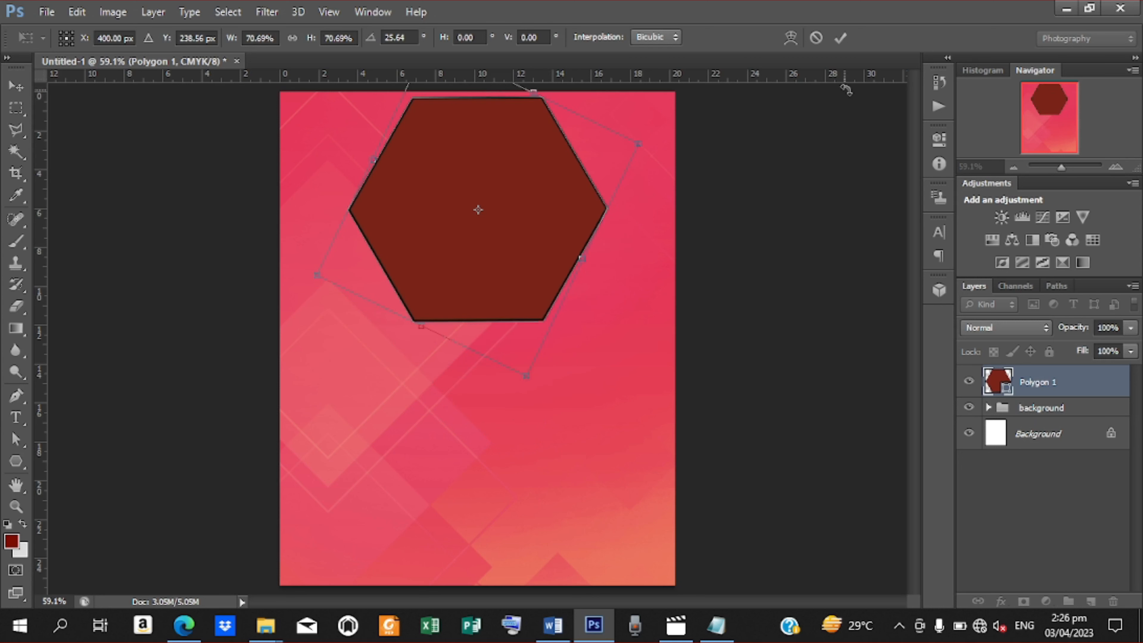
pyautogui.click(841, 36)
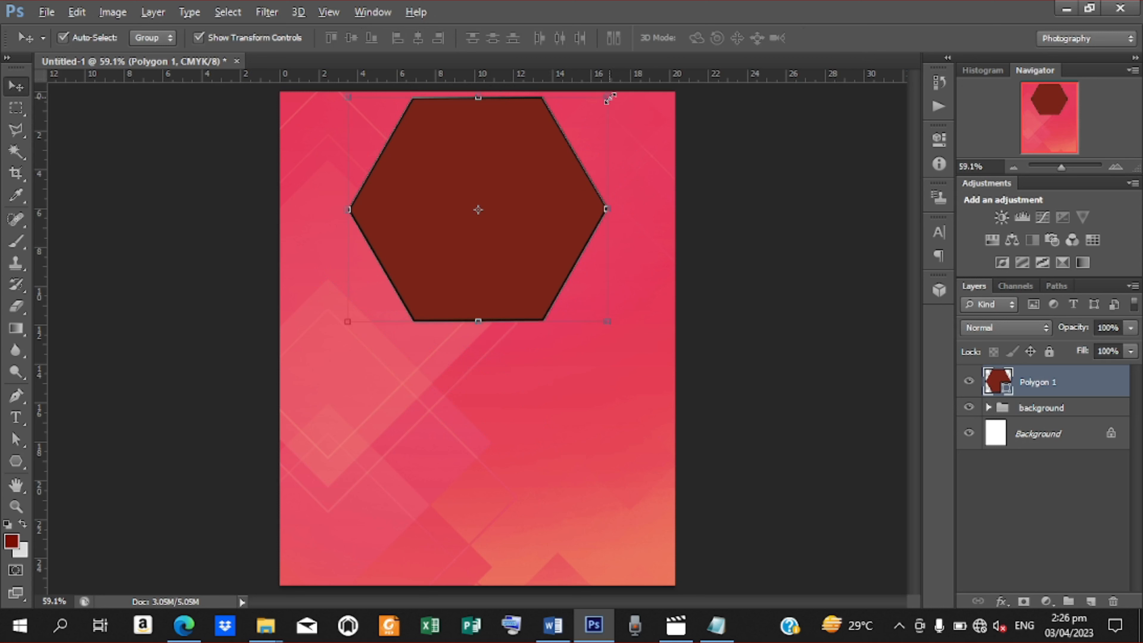
# Scale the hexagon from its centre to about 85% and centre it horizontally on the canvas
pyautogui.moveTo(610, 97); pyautogui.dragTo(590, 112)
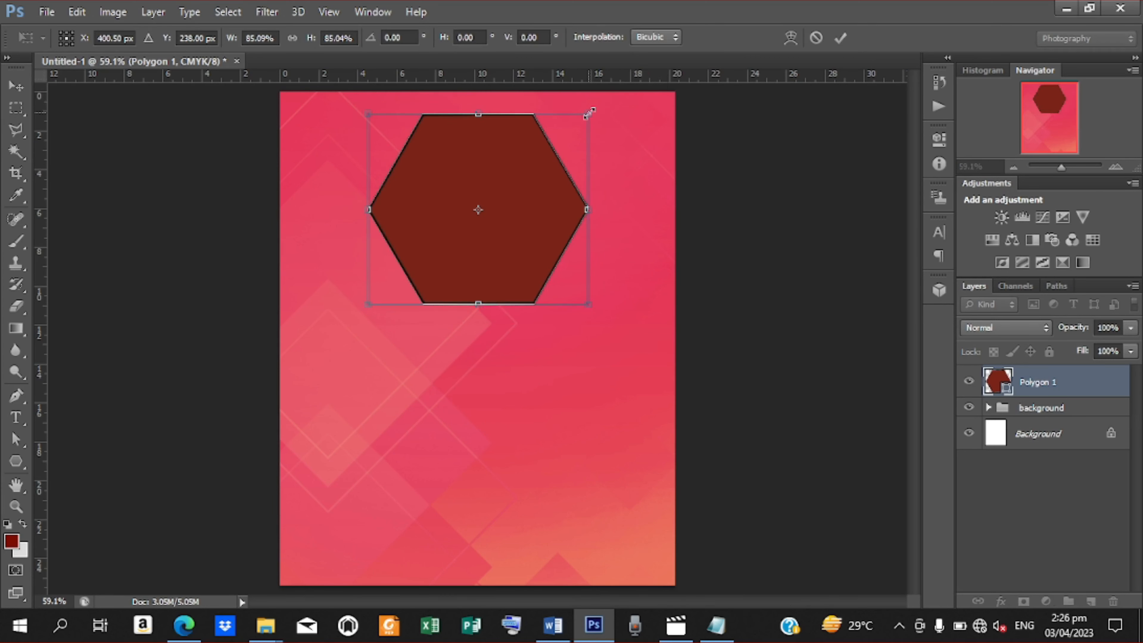
pyautogui.click(841, 37)
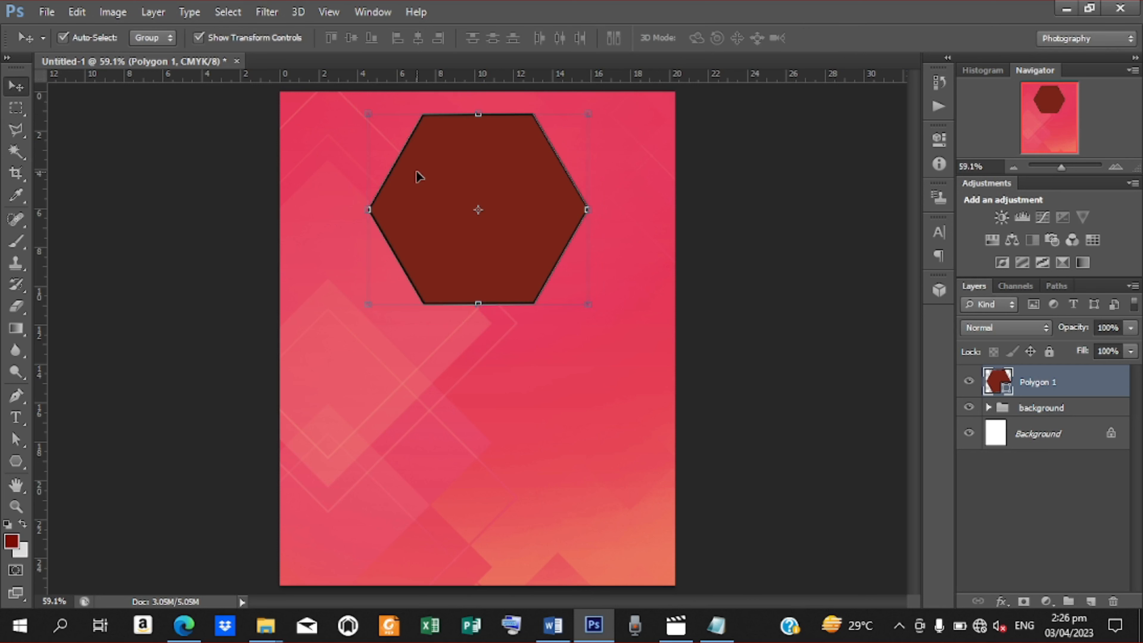
pyautogui.hotkey('ctrl', 'a')
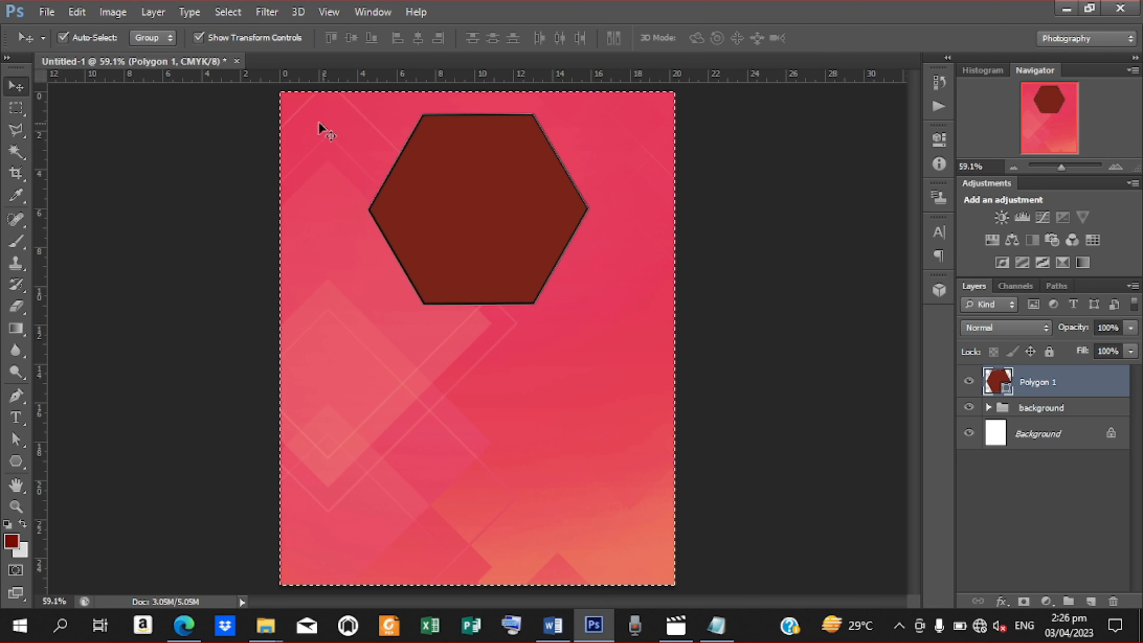
pyautogui.click(423, 40)
pyautogui.hotkey('ctrl', 'd')
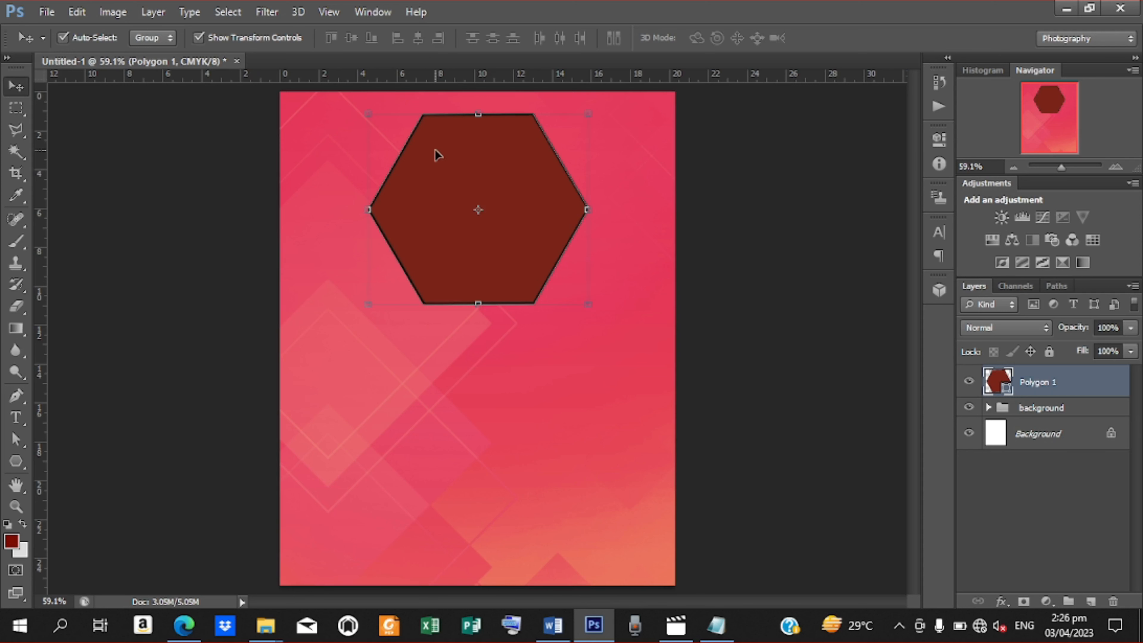
# Nudge the hexagon slightly upward, closer to the canvas's upper edge
pyautogui.press('Up')
pyautogui.press('Up')
pyautogui.press('Up')
pyautogui.press('Up')
pyautogui.press('Up')
pyautogui.press('Up')
pyautogui.press('Up')
pyautogui.press('Up')
pyautogui.press('Up')
pyautogui.press('Up')
pyautogui.press('Up')
pyautogui.press('Up')
pyautogui.press('Up')
pyautogui.press('Up')
pyautogui.press('Up')
pyautogui.press('Up')
pyautogui.press('Up')
pyautogui.press('Up')
pyautogui.press('Up')
pyautogui.press('Up')
pyautogui.press('Up')
pyautogui.press('Up')
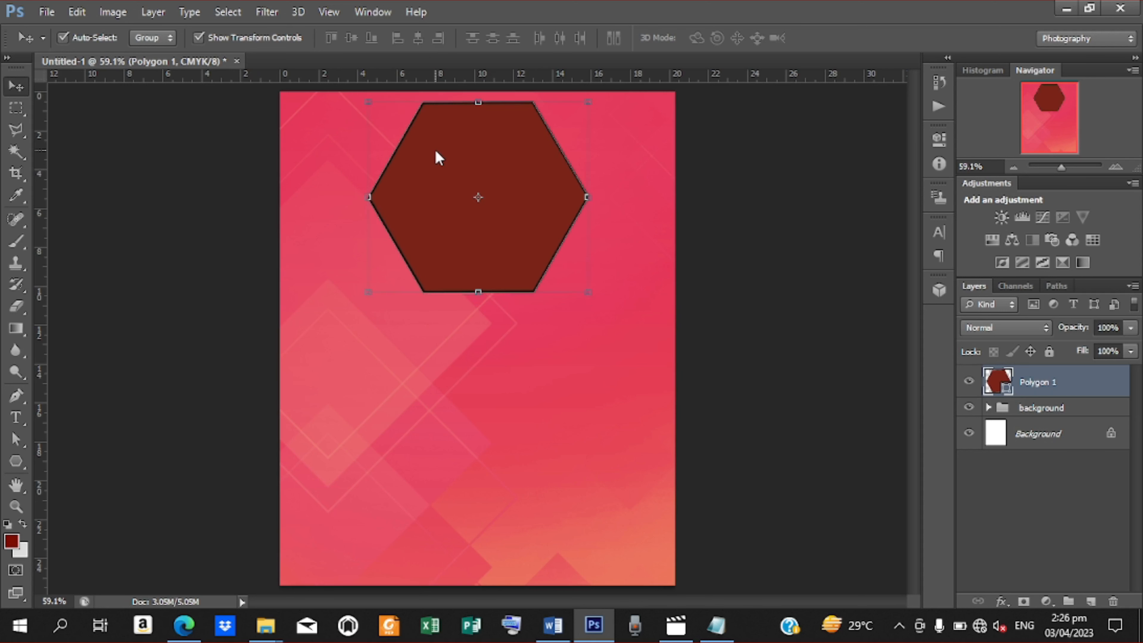
# Remove the hexagon's stroke and set its fill to the recently used light grey
pyautogui.click(16, 462)
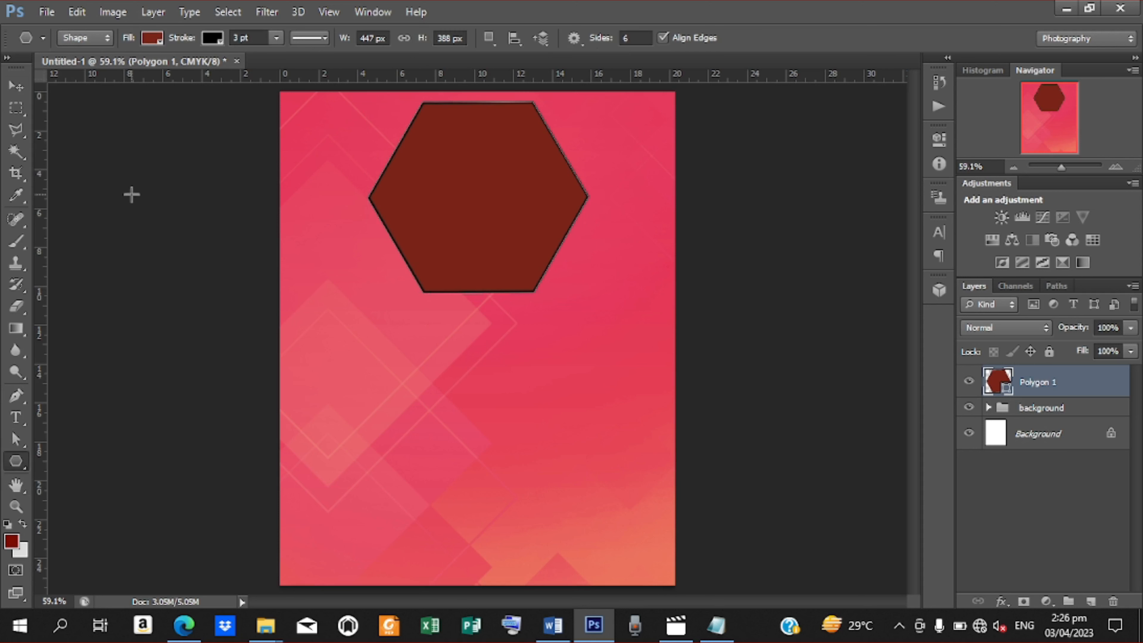
pyautogui.click(216, 40)
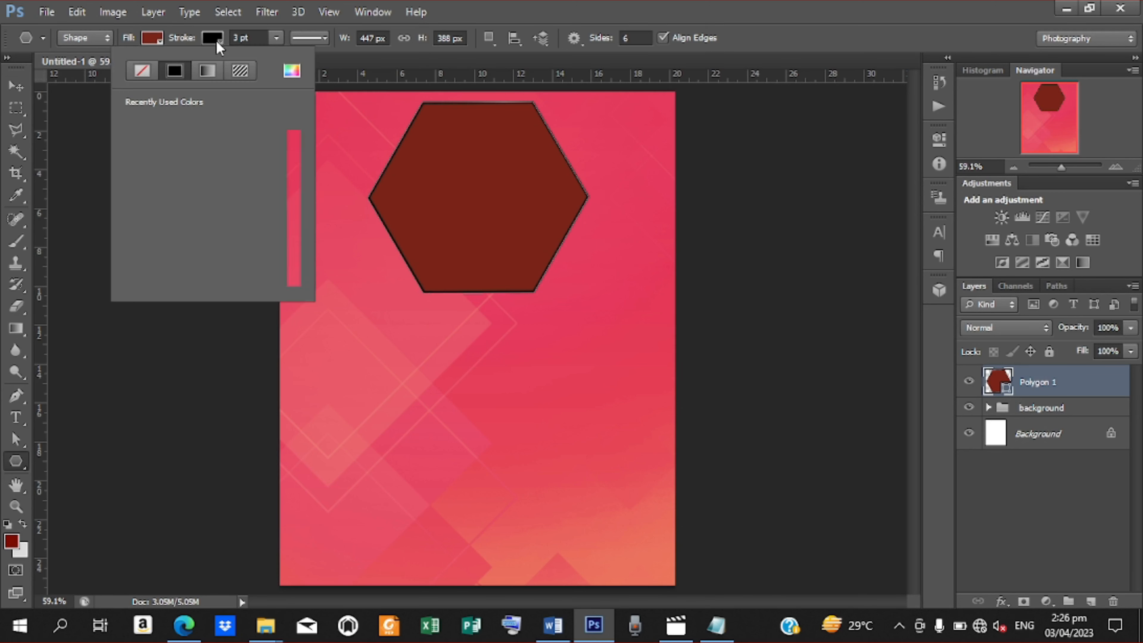
pyautogui.click(142, 71)
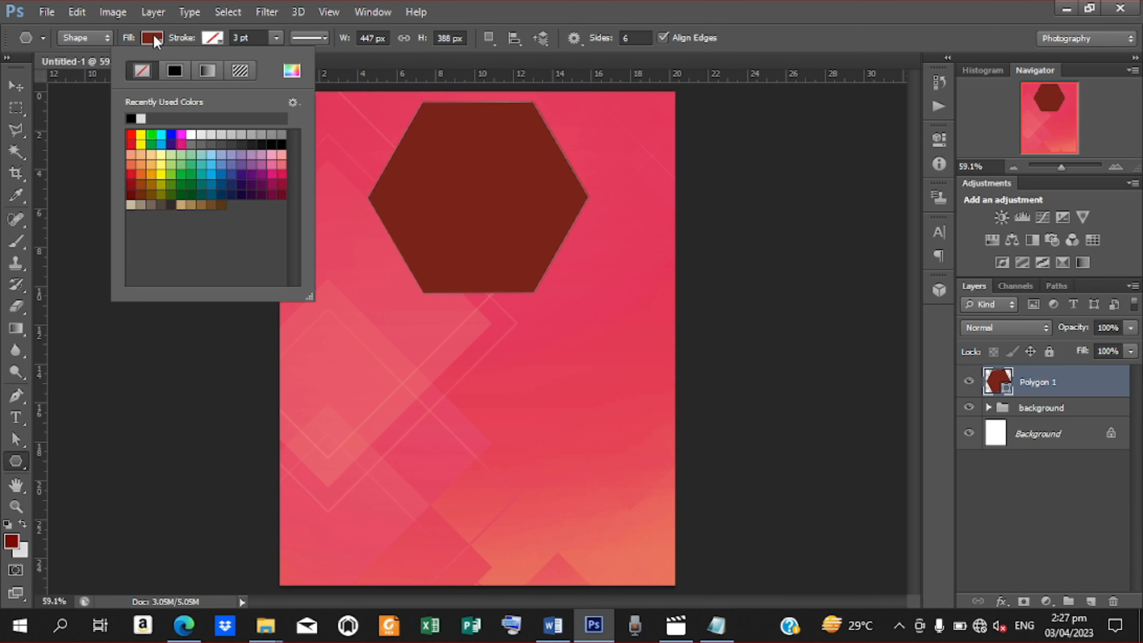
pyautogui.click(154, 37)
pyautogui.click(158, 39)
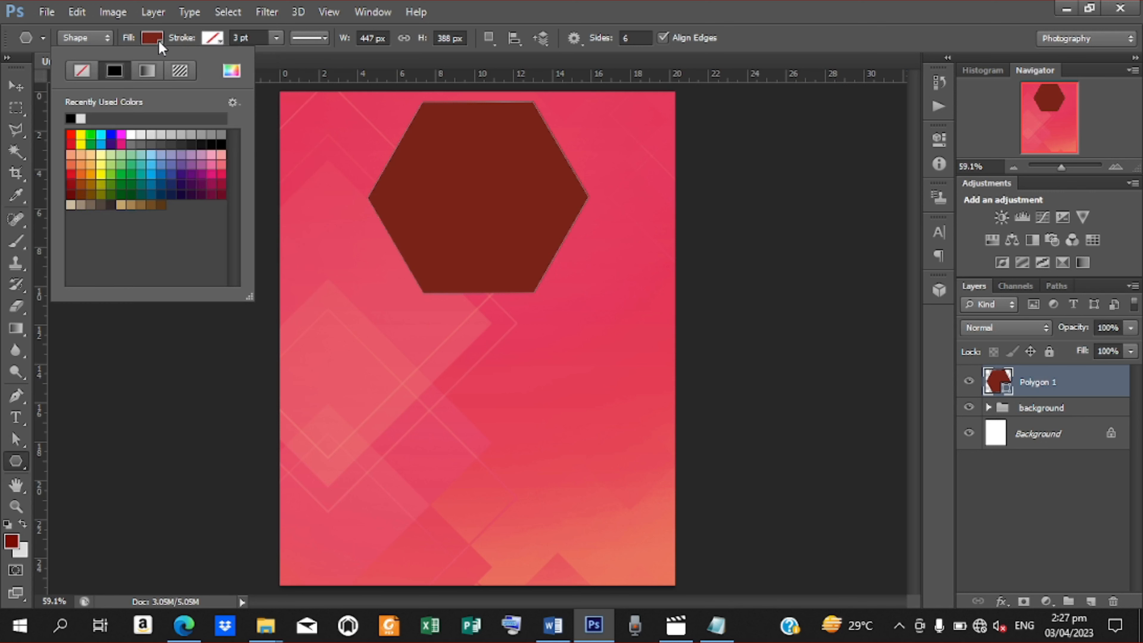
pyautogui.click(82, 119)
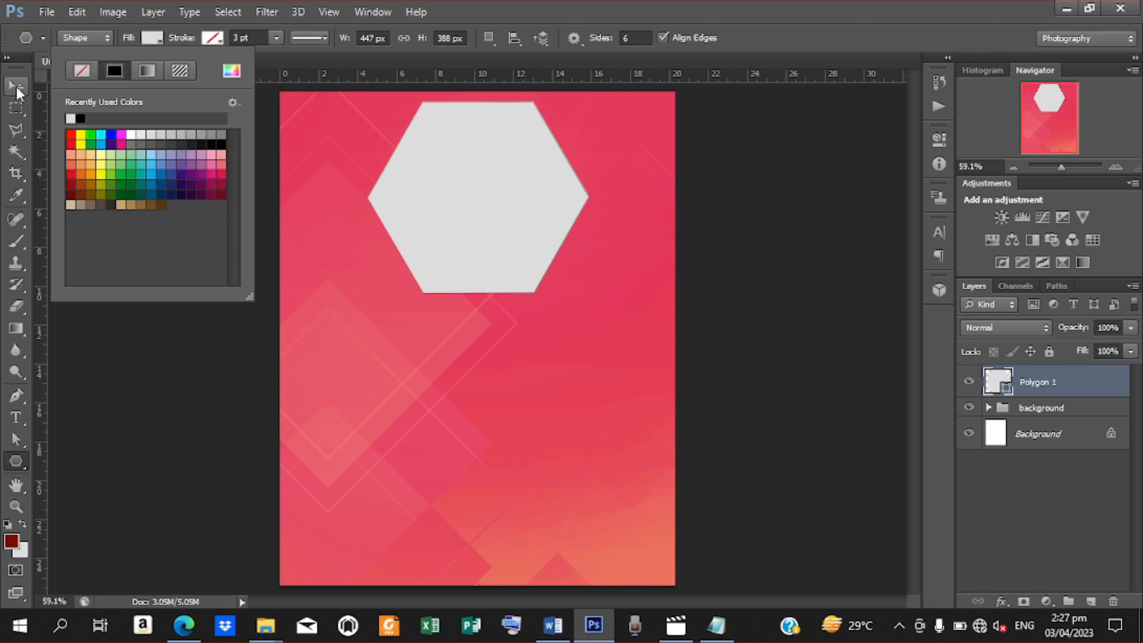
# Duplicate the grey hexagon and scale the copy down from its centre to about 420 × 364 px
pyautogui.click(17, 89)
pyautogui.hotkey('ctrl', 'j')
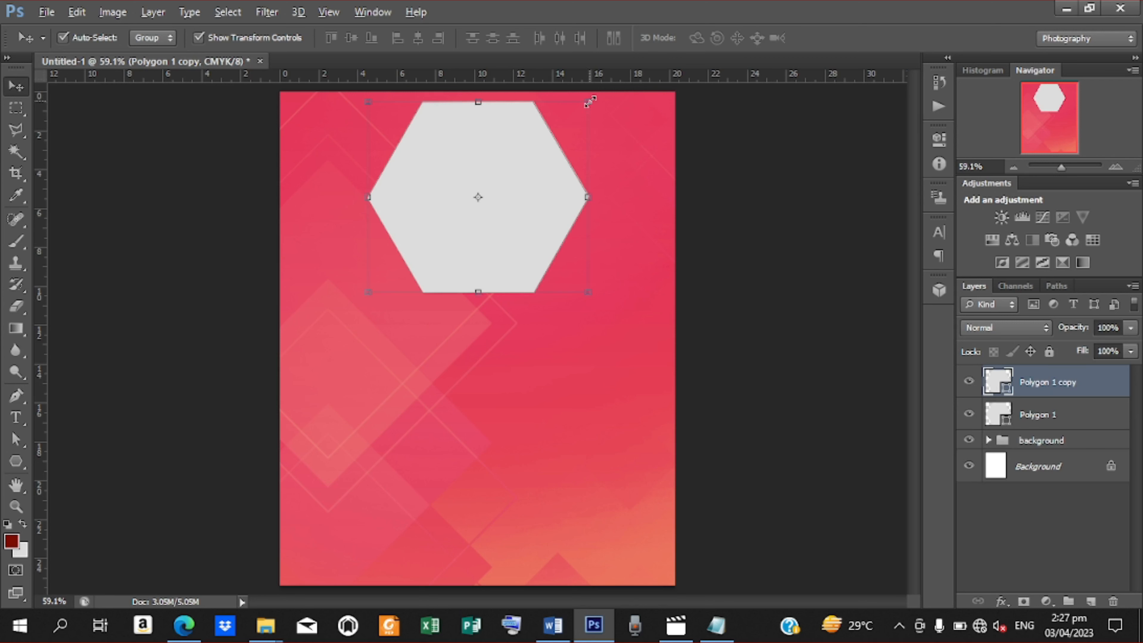
pyautogui.moveTo(590, 101); pyautogui.dragTo(583, 107)
pyautogui.click(841, 37)
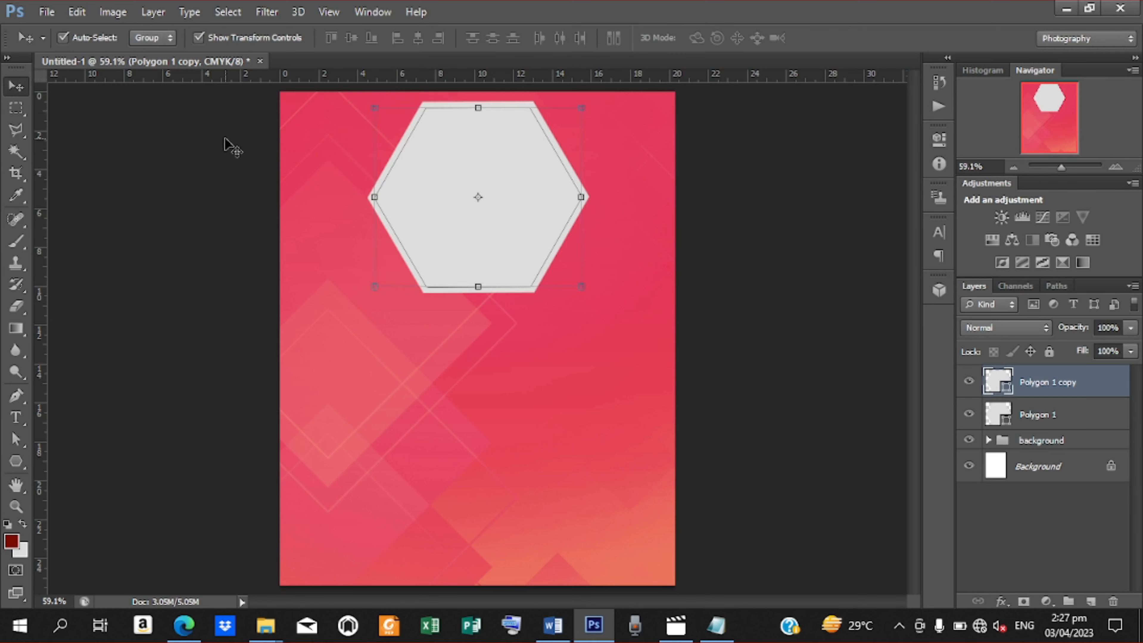
# Fill the smaller hexagon copy with red so the grey one forms a border around it
pyautogui.press('u')
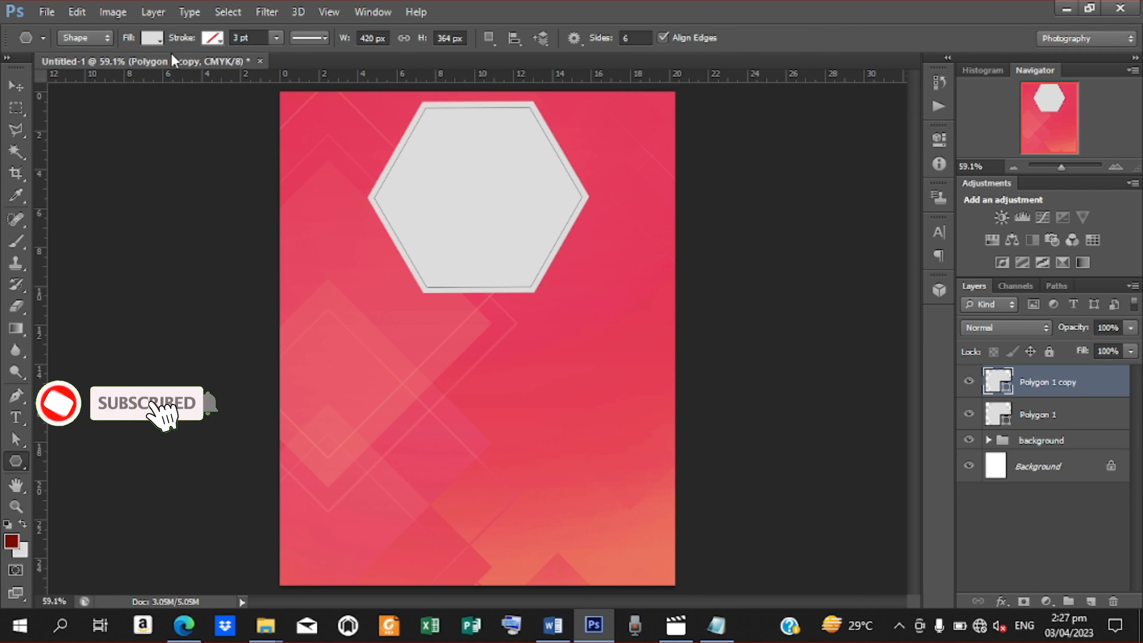
pyautogui.click(152, 38)
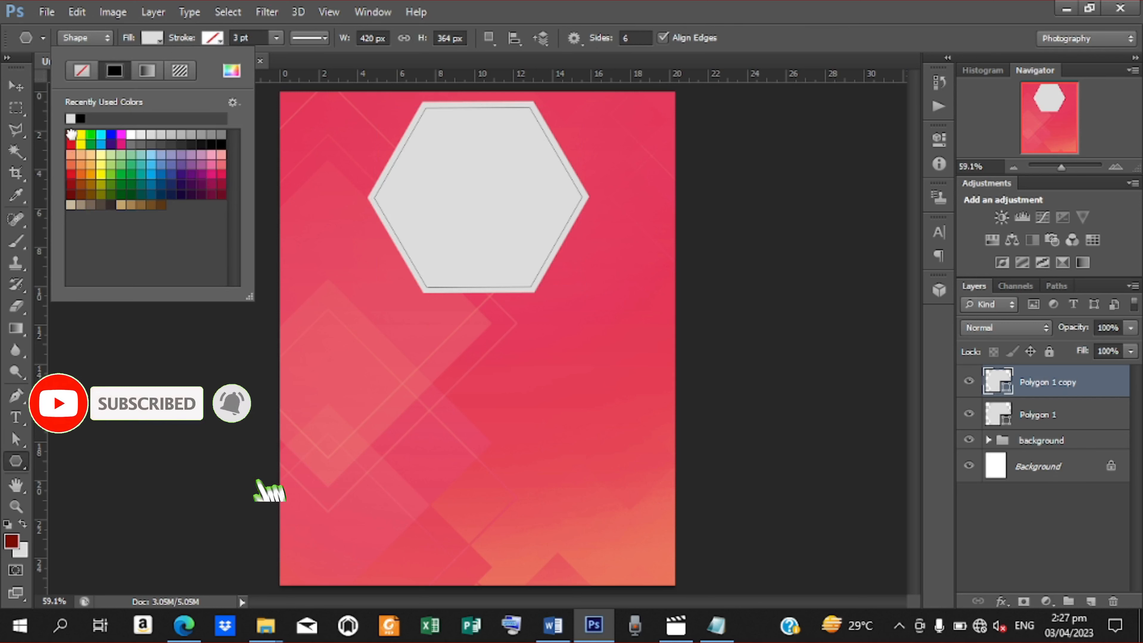
pyautogui.click(72, 134)
pyautogui.click(16, 86)
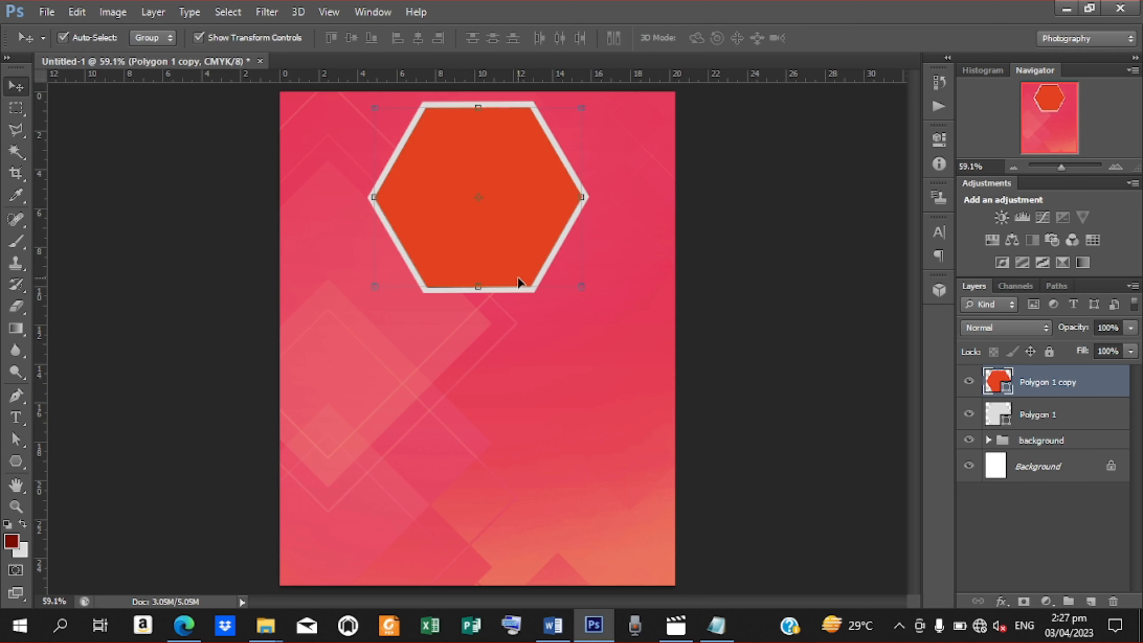
# Duplicate both hexagon layers, scale the copies to about 48.5%, rotate them about 32.8°, and place them at the large hexagon's lower left
pyautogui.keyDown('shift'); pyautogui.click(1050, 418); pyautogui.keyUp('shift')
pyautogui.hotkey('ctrl', 'j')
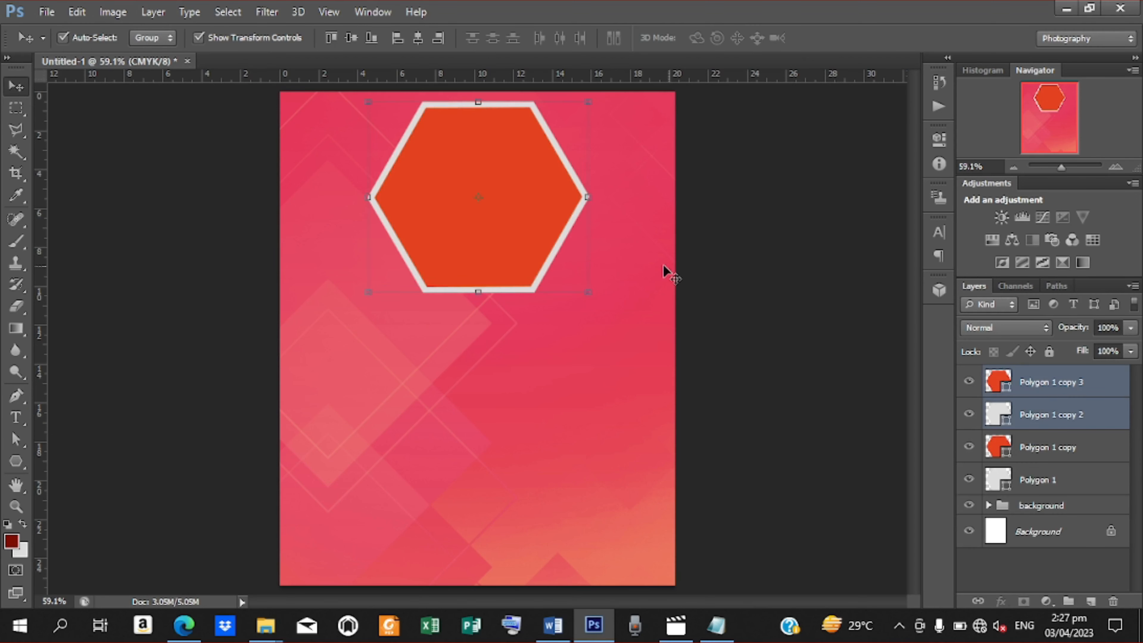
pyautogui.moveTo(528, 202); pyautogui.dragTo(476, 351)
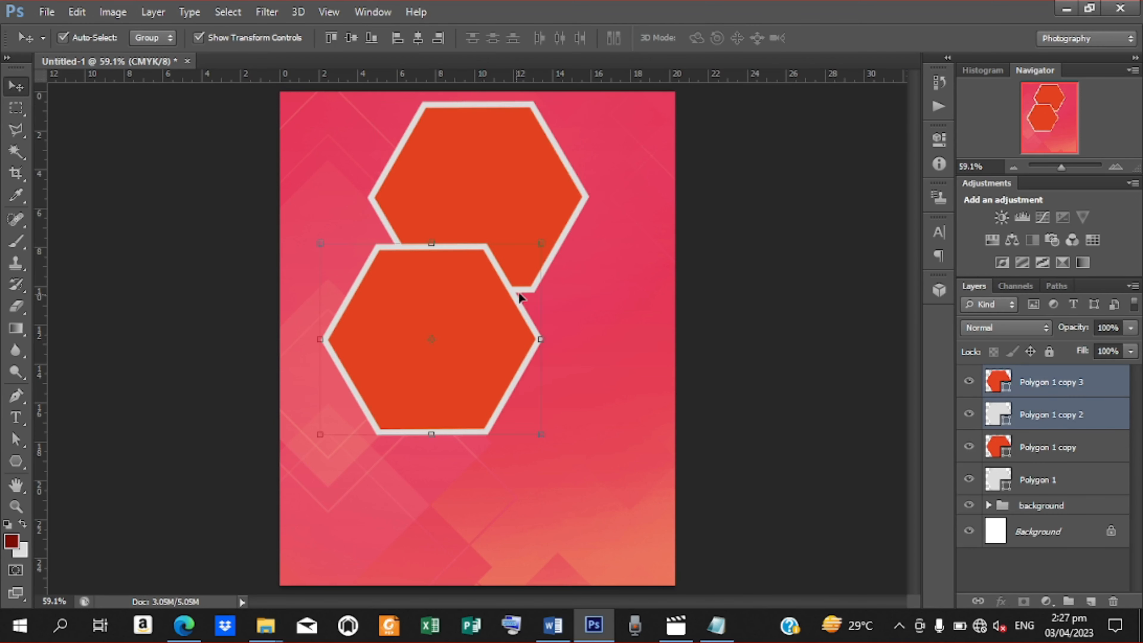
pyautogui.moveTo(543, 243); pyautogui.dragTo(420, 321)
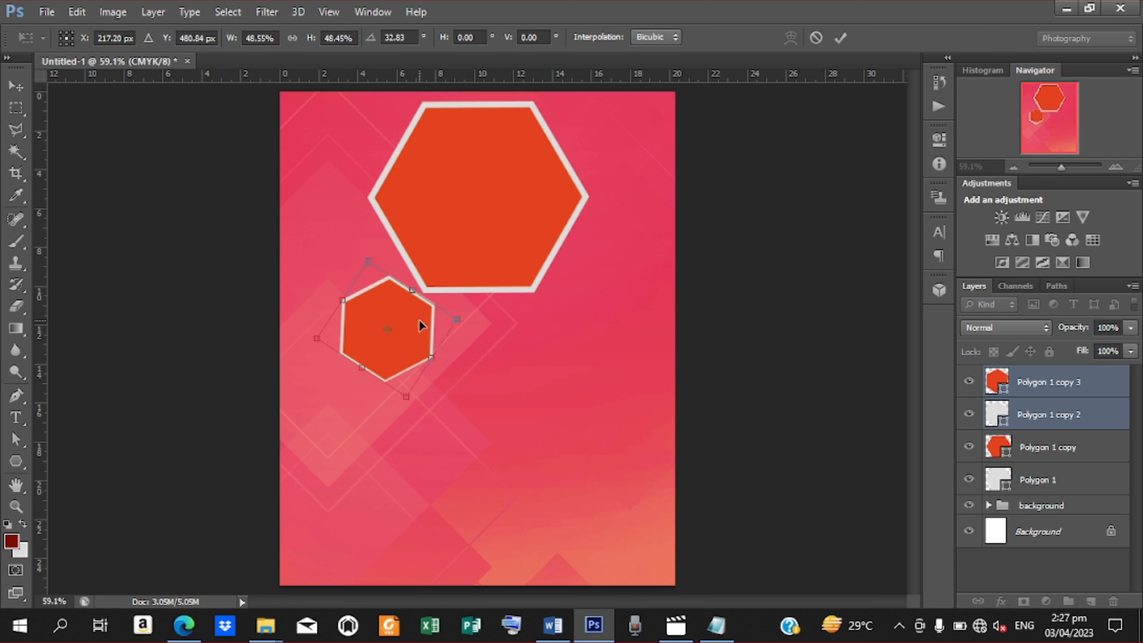
pyautogui.press('Return')
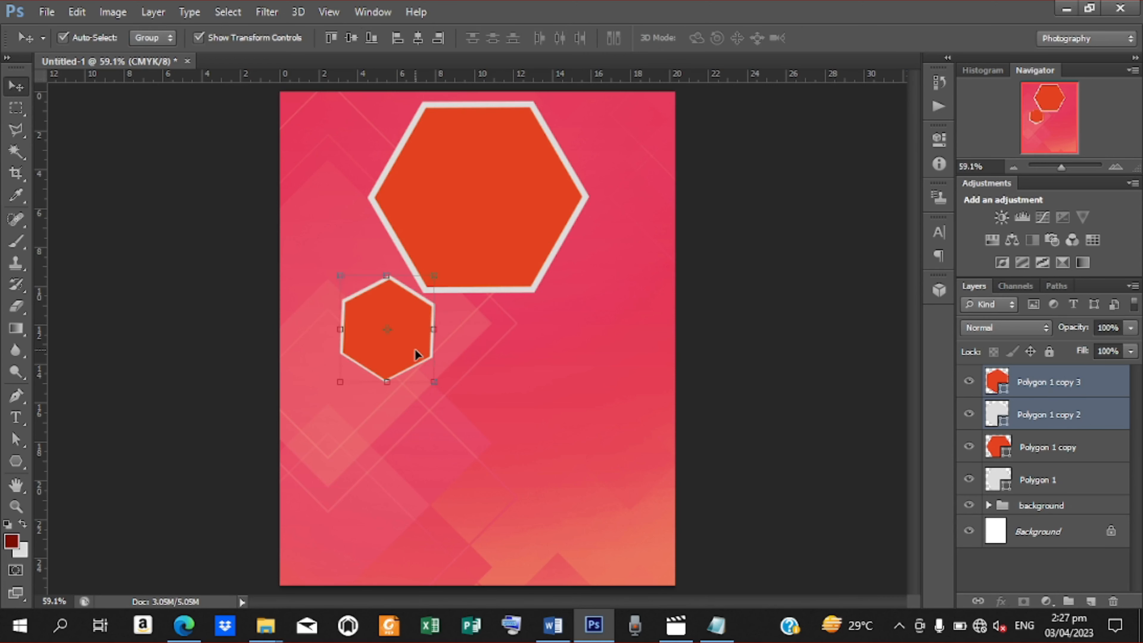
# Duplicate the small bordered hexagon twice, placing one copy just below the large hexagon and the other at its lower right
pyautogui.hotkey('ctrl', 'j')
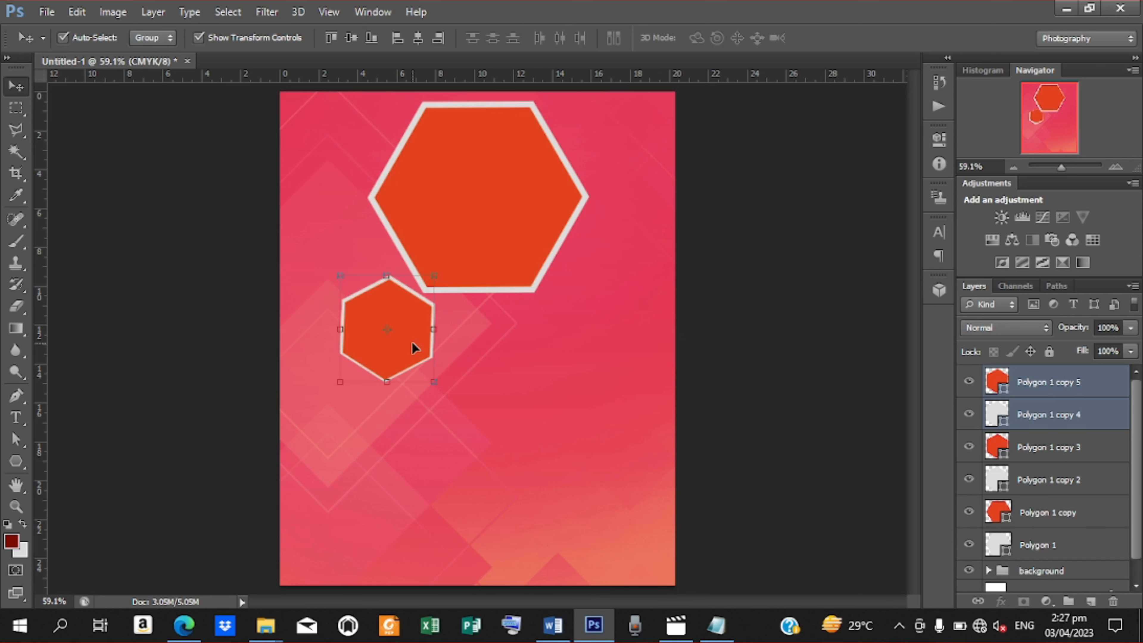
pyautogui.moveTo(516, 359); pyautogui.dragTo(522, 370)
pyautogui.press('Down')
pyautogui.press('Down')
pyautogui.press('Down')
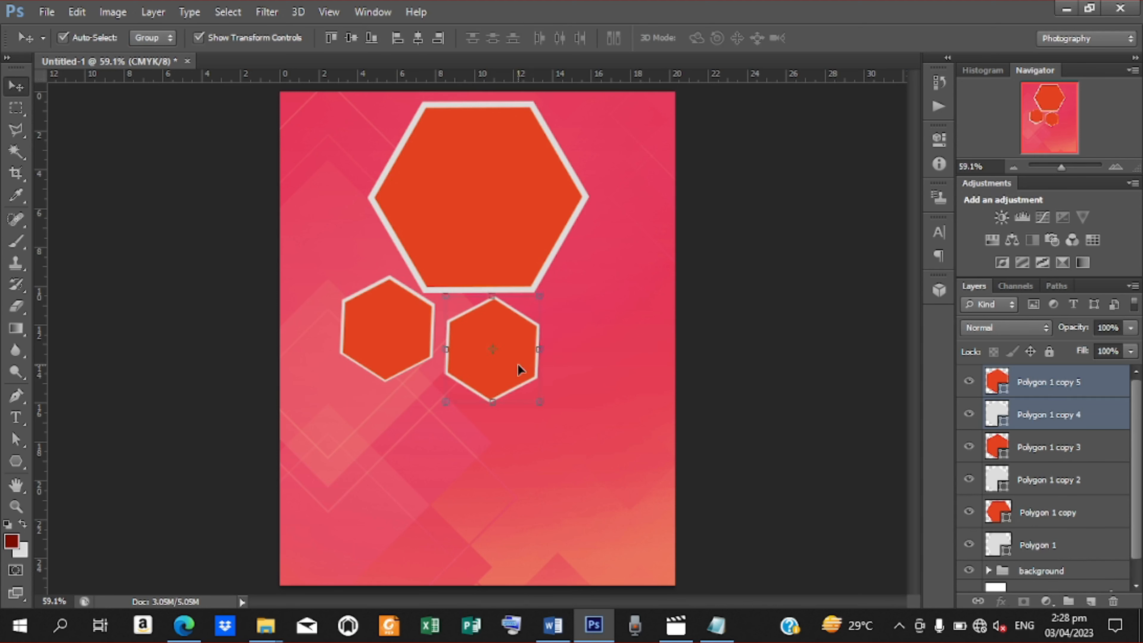
pyautogui.press('Left')
pyautogui.press('Left')
pyautogui.press('Left')
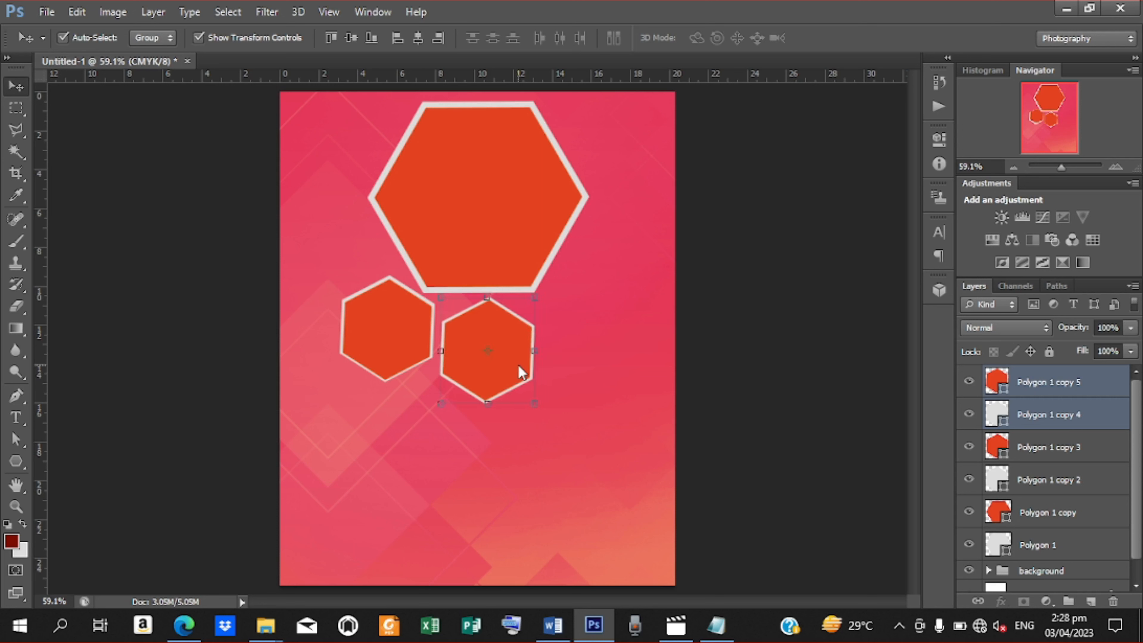
pyautogui.moveTo(517, 364); pyautogui.dragTo(622, 337)
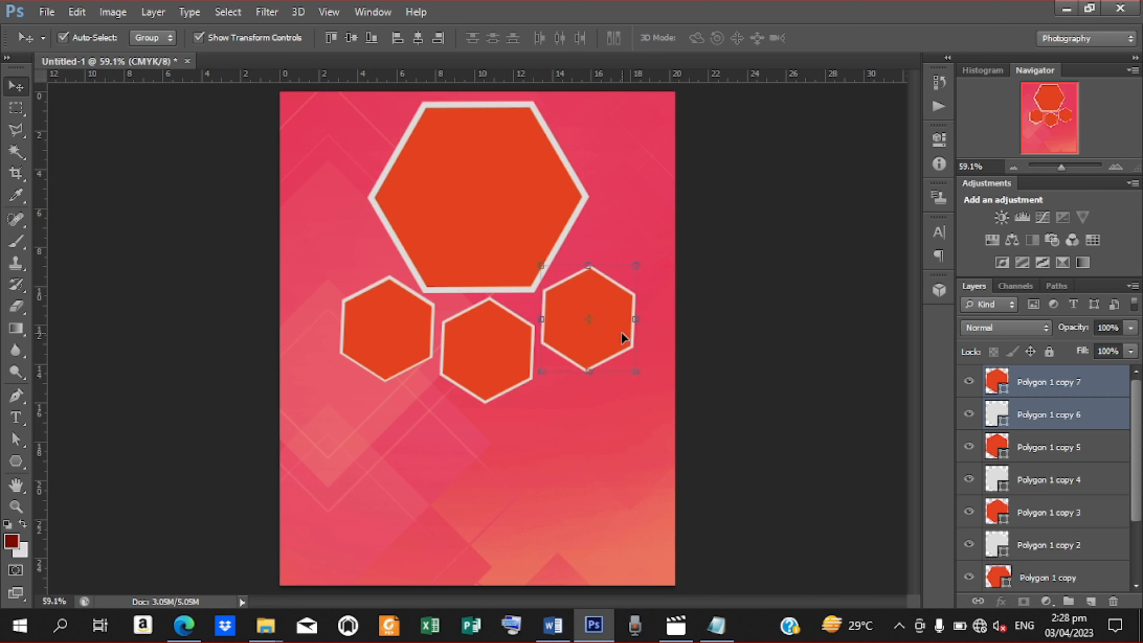
# Move the left small hexagon's fill and border layers left and up, roughly level with the right small hexagon
pyautogui.click(1029, 547)
pyautogui.keyDown('shift'); pyautogui.click(1051, 514); pyautogui.keyUp('shift')
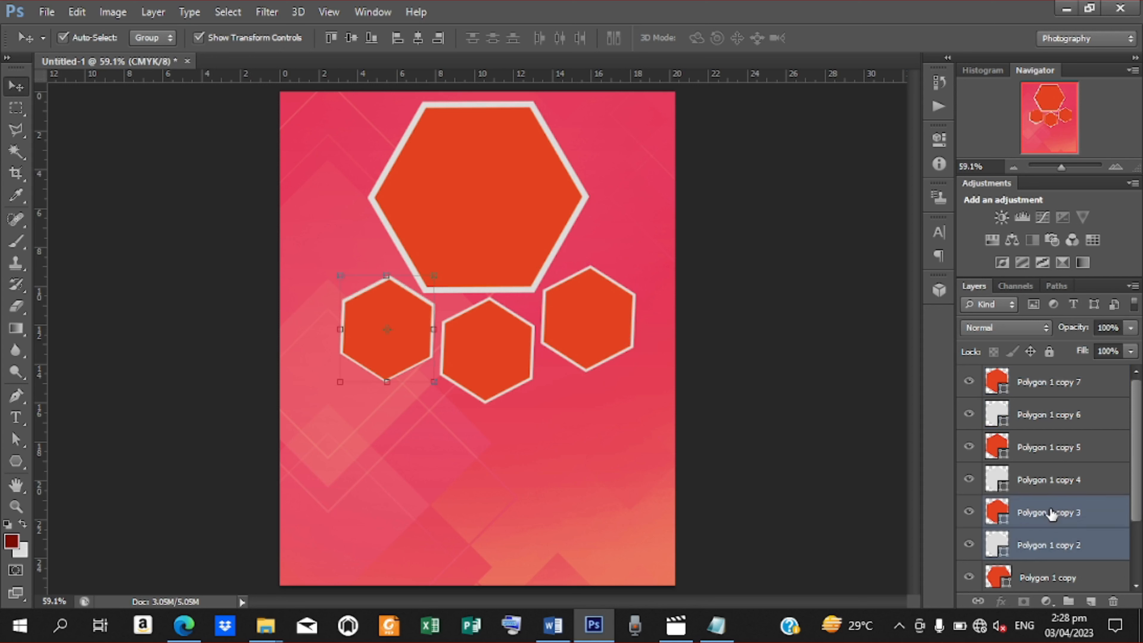
pyautogui.hotkey('shift', 'Left')
pyautogui.hotkey('shift', 'Left')
pyautogui.hotkey('shift', 'Left')
pyautogui.hotkey('shift', 'Left')
pyautogui.hotkey('shift', 'Left')
pyautogui.press('Left')
pyautogui.press('Left')
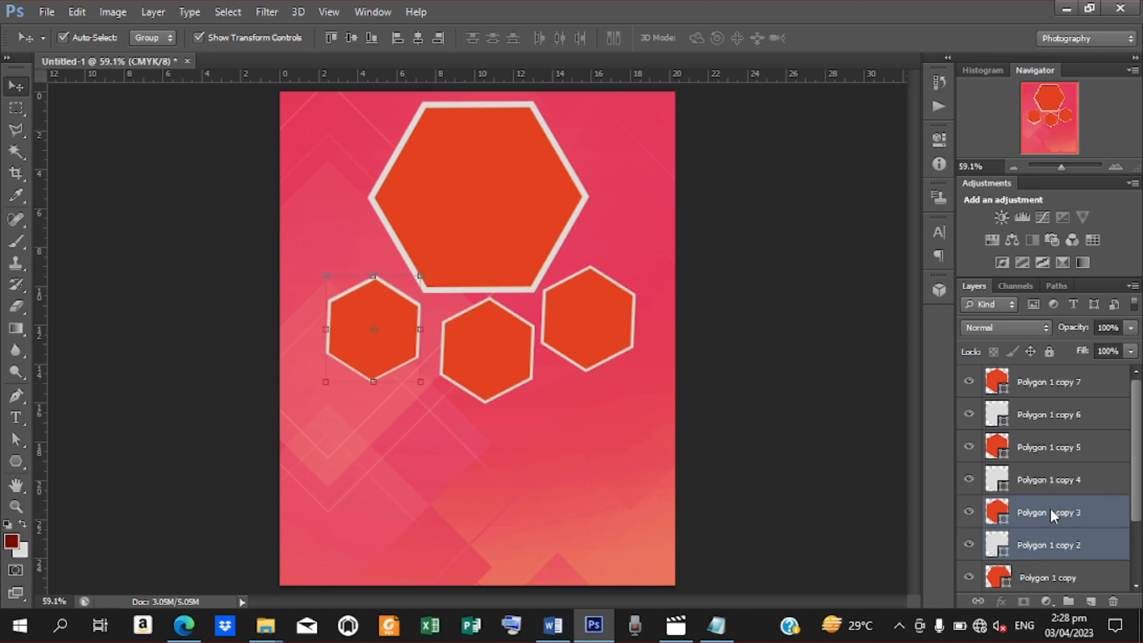
pyautogui.press('Up')
pyautogui.press('Up')
pyautogui.press('Up')
pyautogui.press('Up')
pyautogui.press('Up')
pyautogui.press('Up')
pyautogui.press('Up')
pyautogui.press('Up')
pyautogui.press('Up')
pyautogui.press('Up')
pyautogui.press('Up')
pyautogui.press('Up')
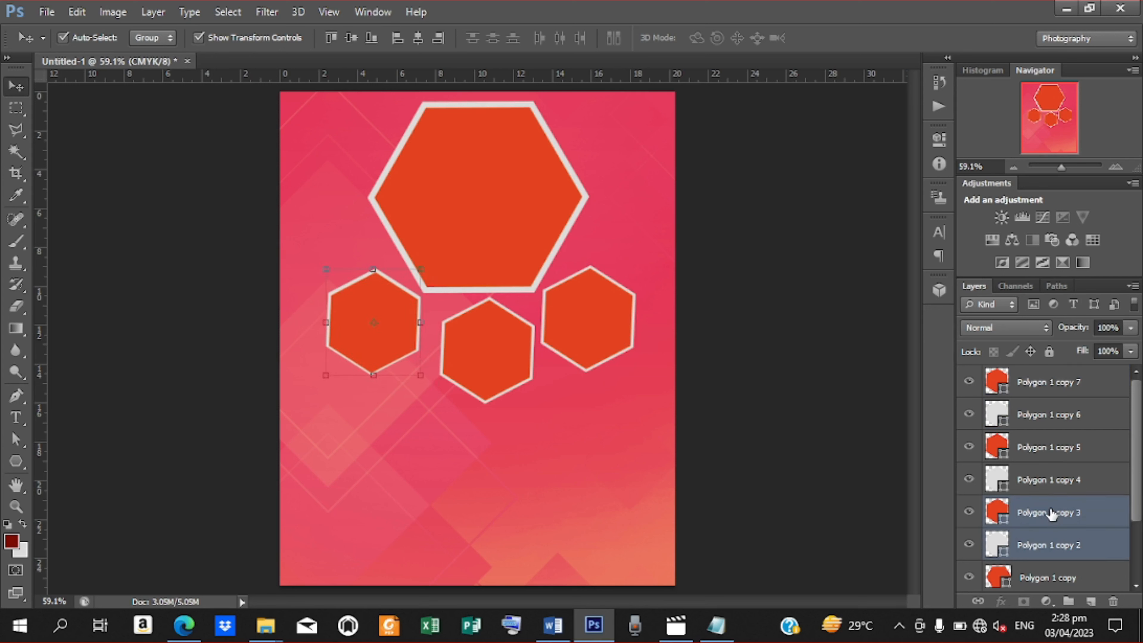
# Nudge the left small hexagon's fill and border layers slightly right and down
pyautogui.press('Right')
pyautogui.press('Right')
pyautogui.press('Down')
pyautogui.press('Down')
pyautogui.press('Down')
pyautogui.press('Down')
pyautogui.press('Right')
pyautogui.press('Right')
pyautogui.press('Right')
pyautogui.press('Right')
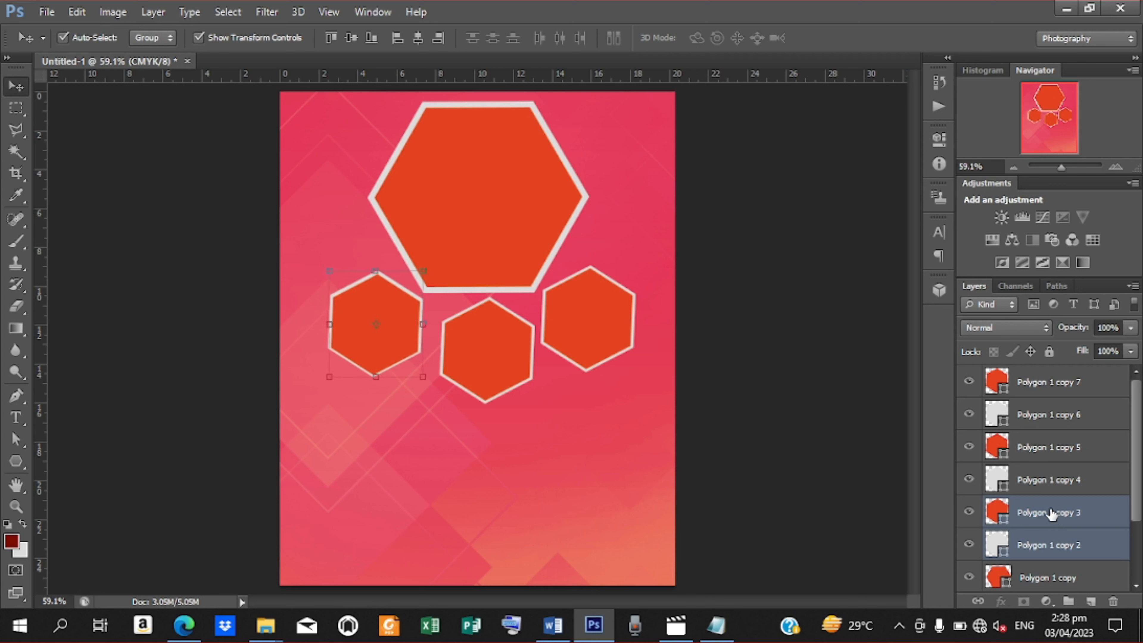
# Nudge the middle small hexagon's fill and border layers slightly up and left to even out the spacing
pyautogui.click(1038, 451)
pyautogui.keyDown('shift'); pyautogui.click(1038, 483); pyautogui.keyUp('shift')
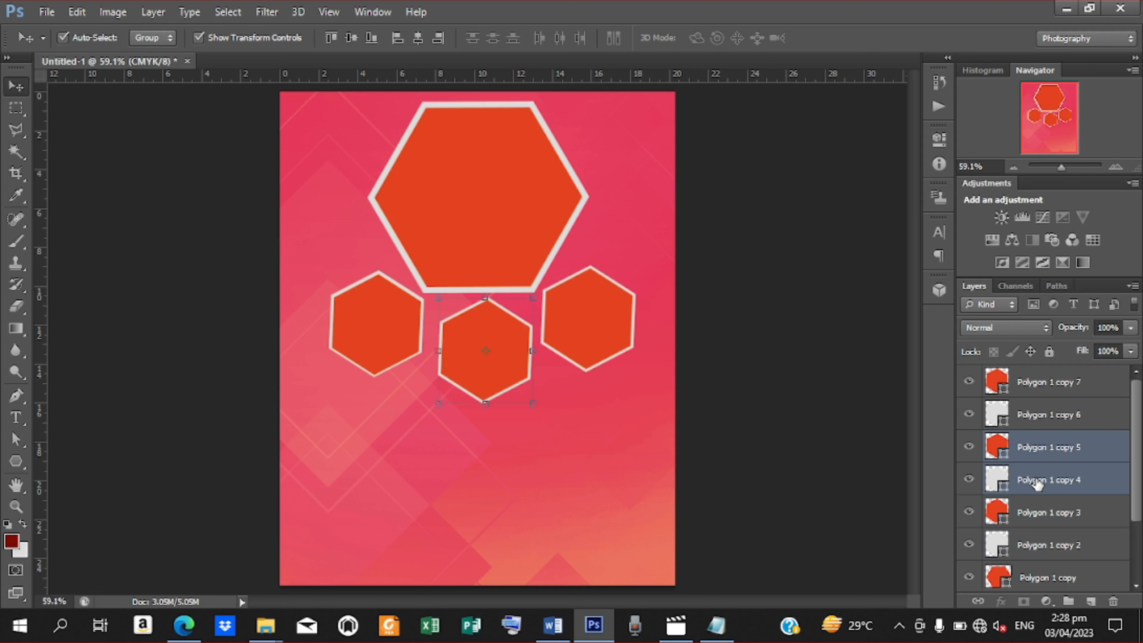
pyautogui.press('Up')
pyautogui.press('Up')
pyautogui.press('Up')
pyautogui.press('Up')
pyautogui.press('Up')
pyautogui.press('Left')
pyautogui.press('Left')
pyautogui.press('Left')
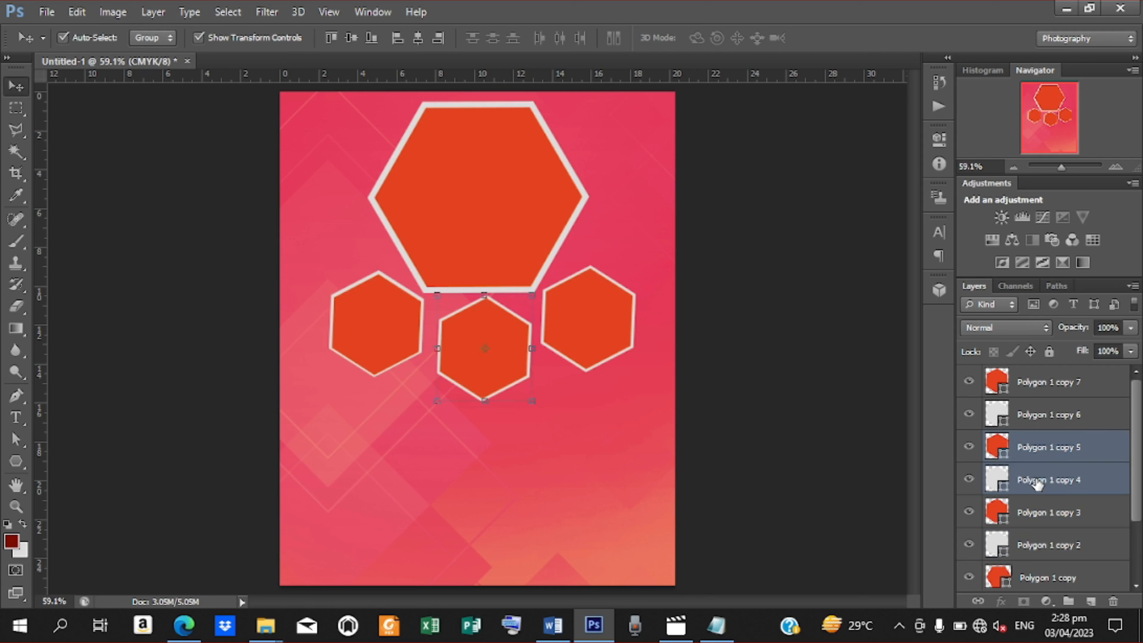
pyautogui.press('Left')
pyautogui.press('Left')
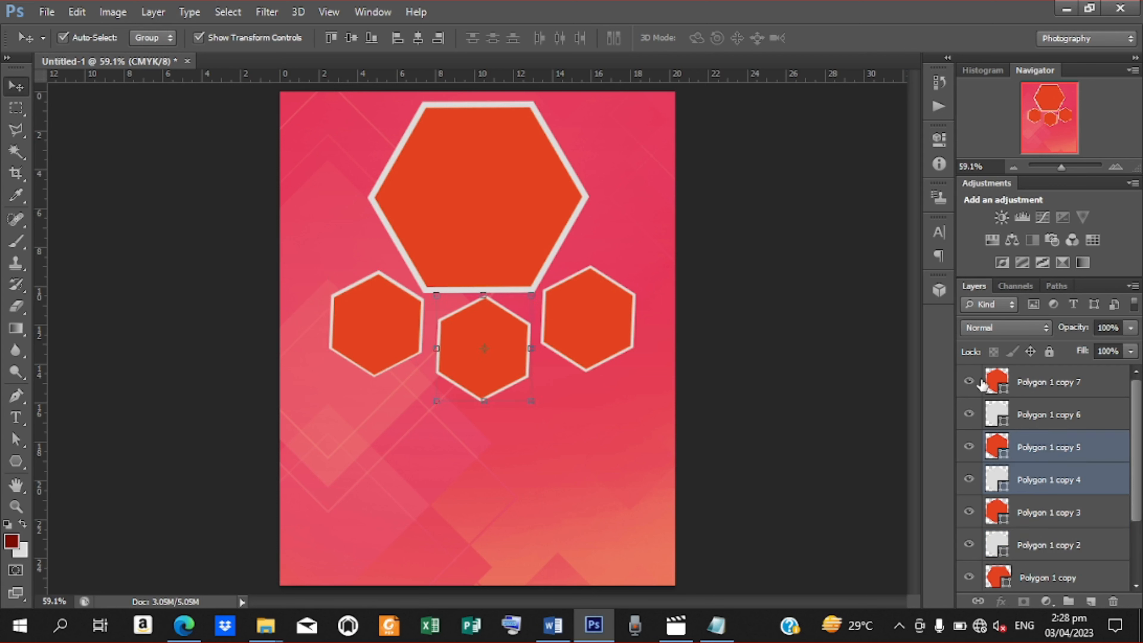
# Add a text layer reading NEWMOON just below the small hexagons, copying the word from the readme notes in Notepad
pyautogui.click(1067, 388)
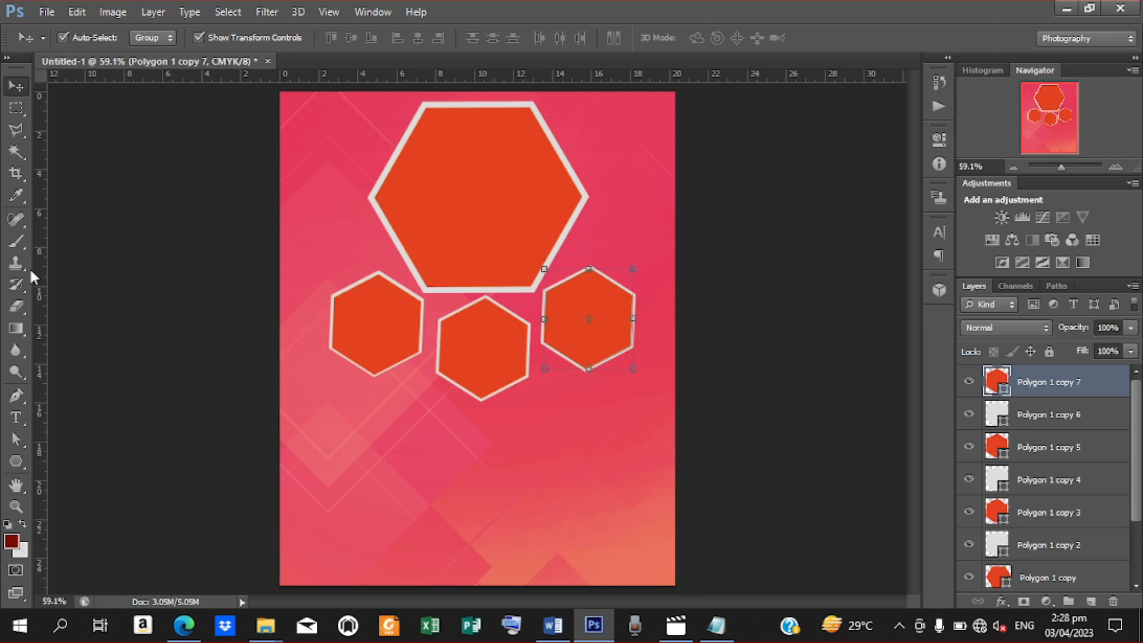
pyautogui.click(15, 418)
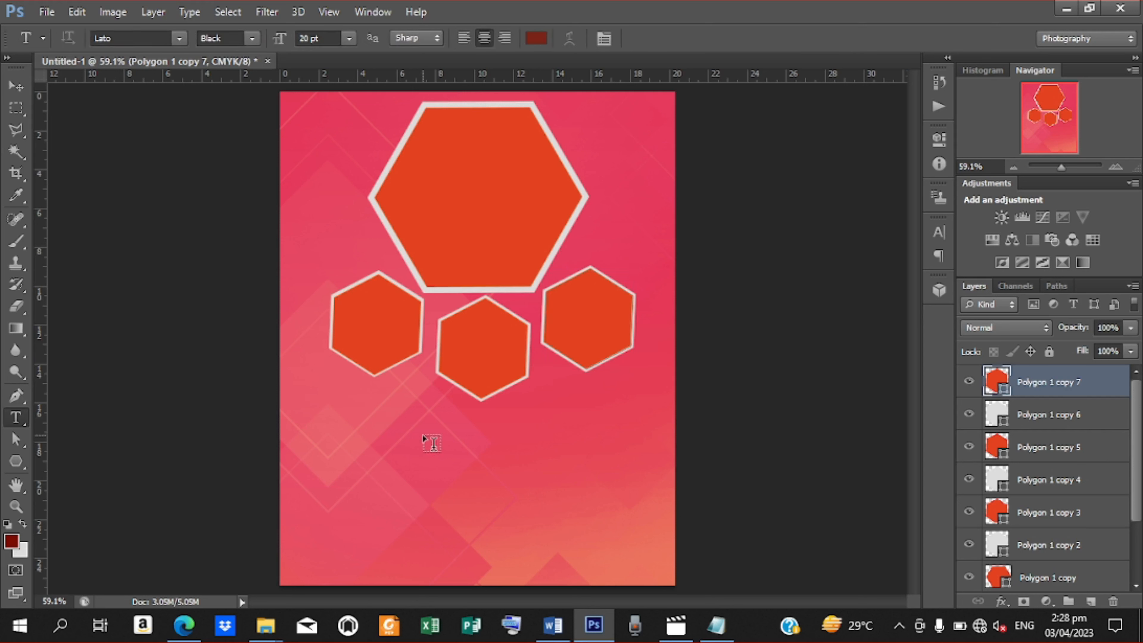
pyautogui.click(427, 414)
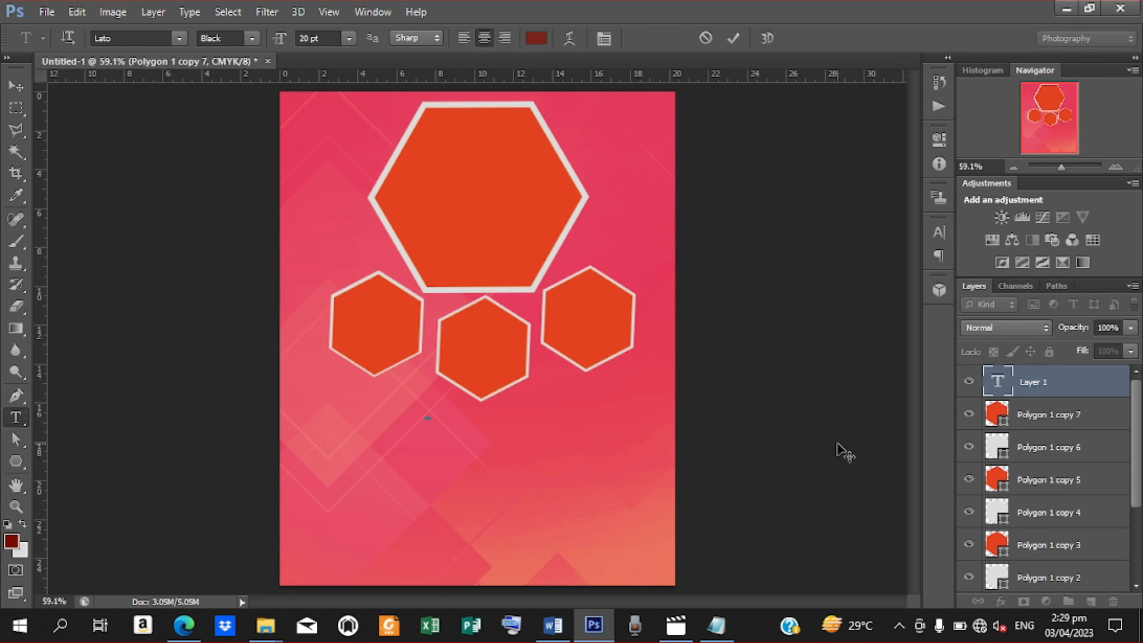
pyautogui.click(726, 625)
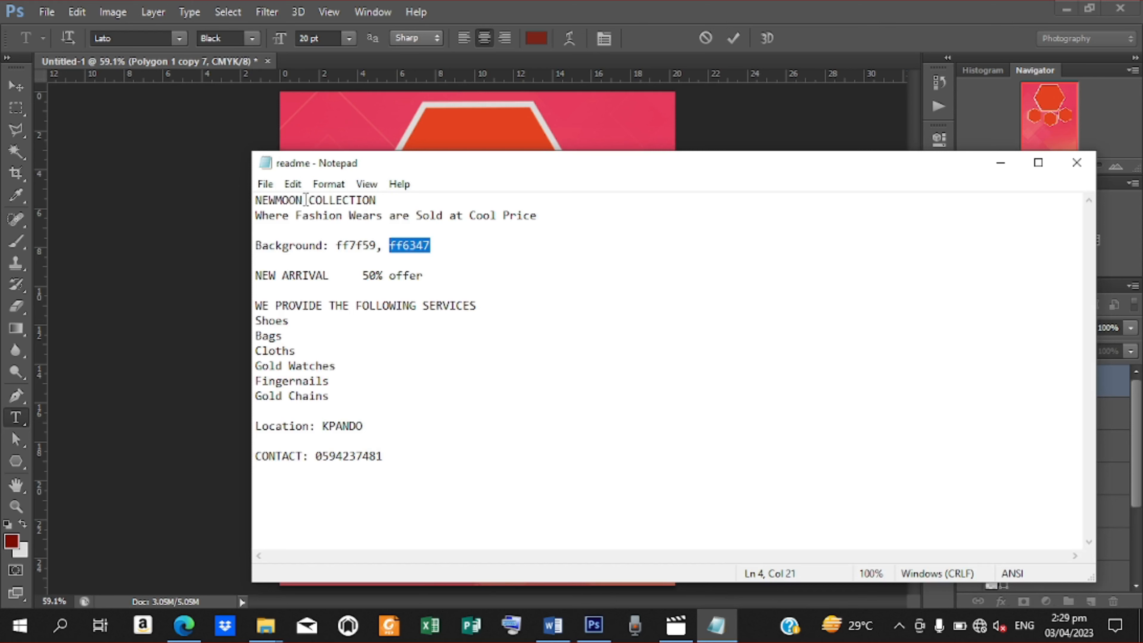
pyautogui.moveTo(305, 199); pyautogui.dragTo(269, 200)
pyautogui.rightClick(271, 200)
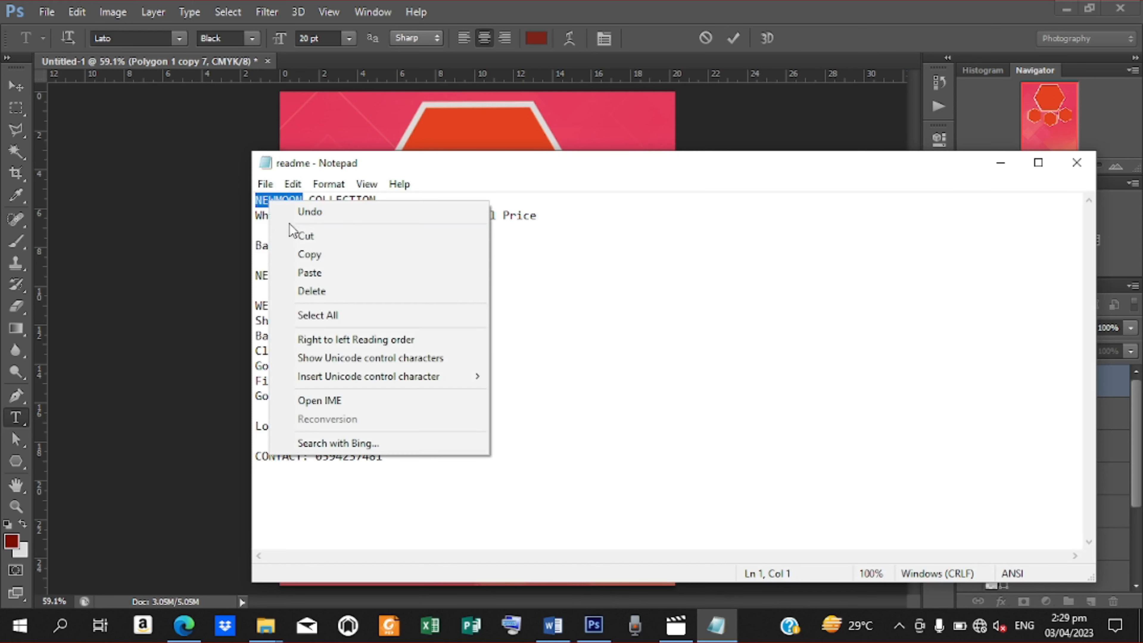
pyautogui.click(305, 253)
pyautogui.click(1001, 163)
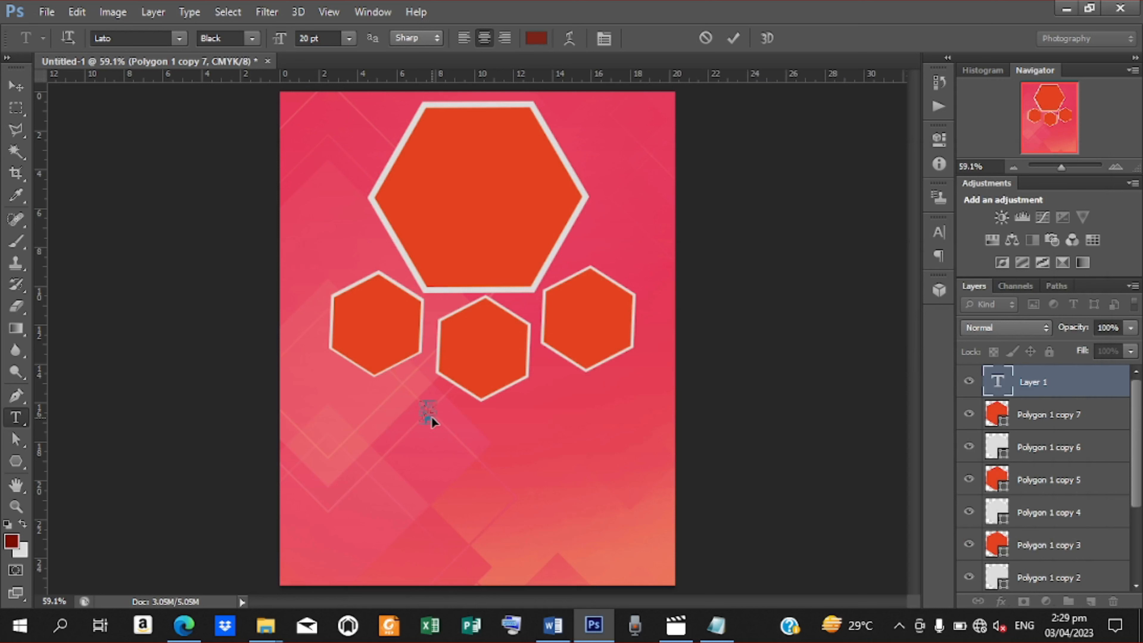
pyautogui.hotkey('ctrl', 'v')
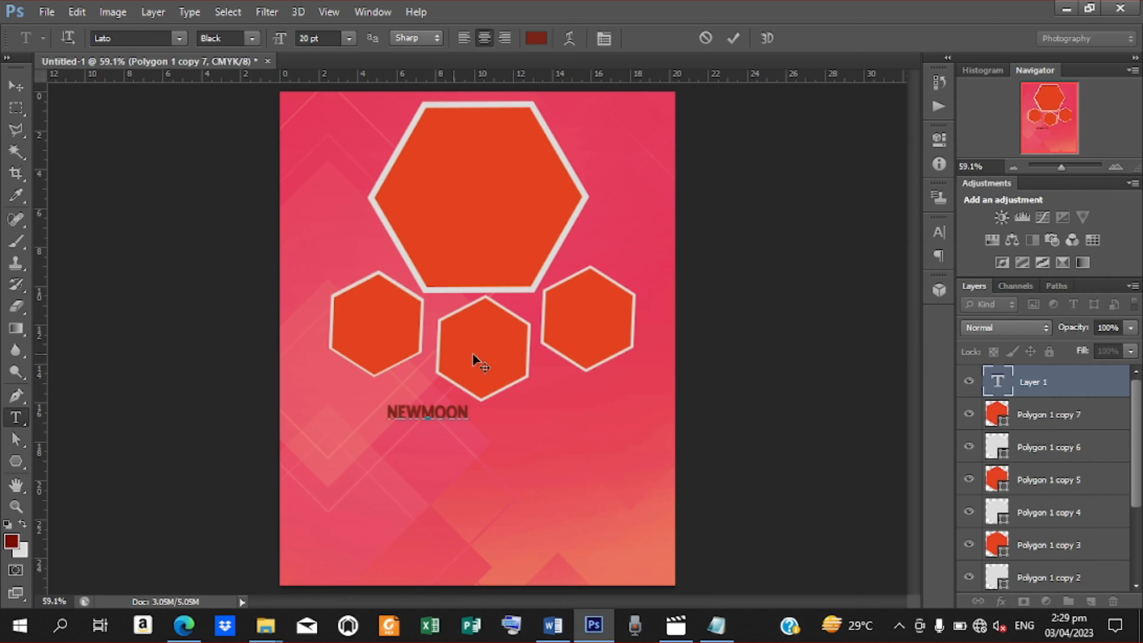
pyautogui.click(734, 38)
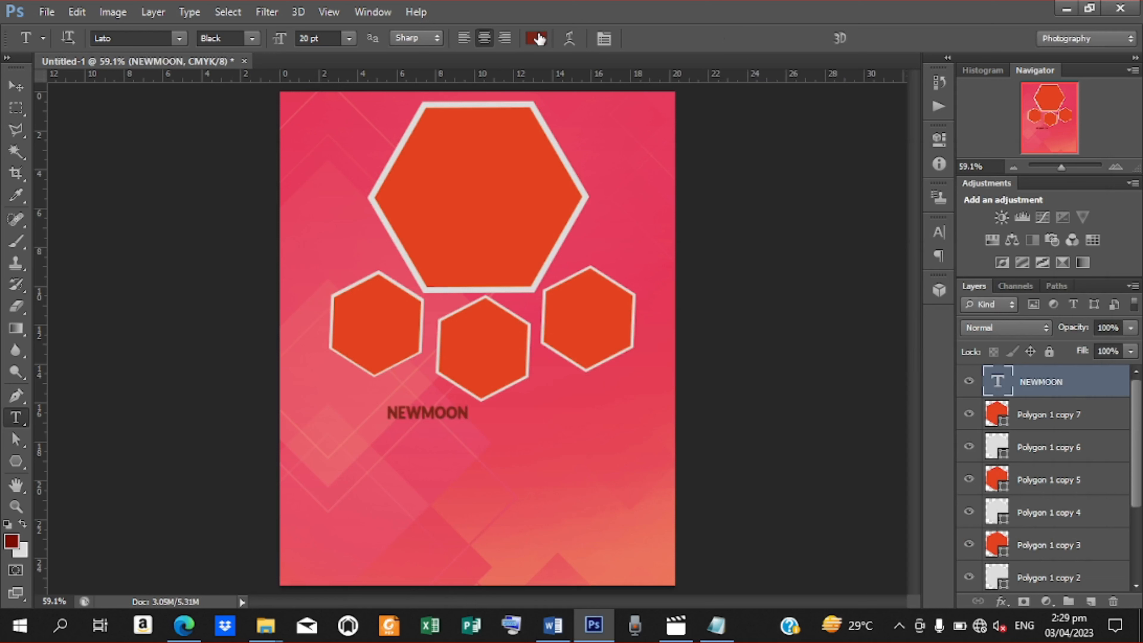
# Set the NEWMOON text color to light grey dcdcdc, sampled from the large hexagon's border
pyautogui.click(538, 39)
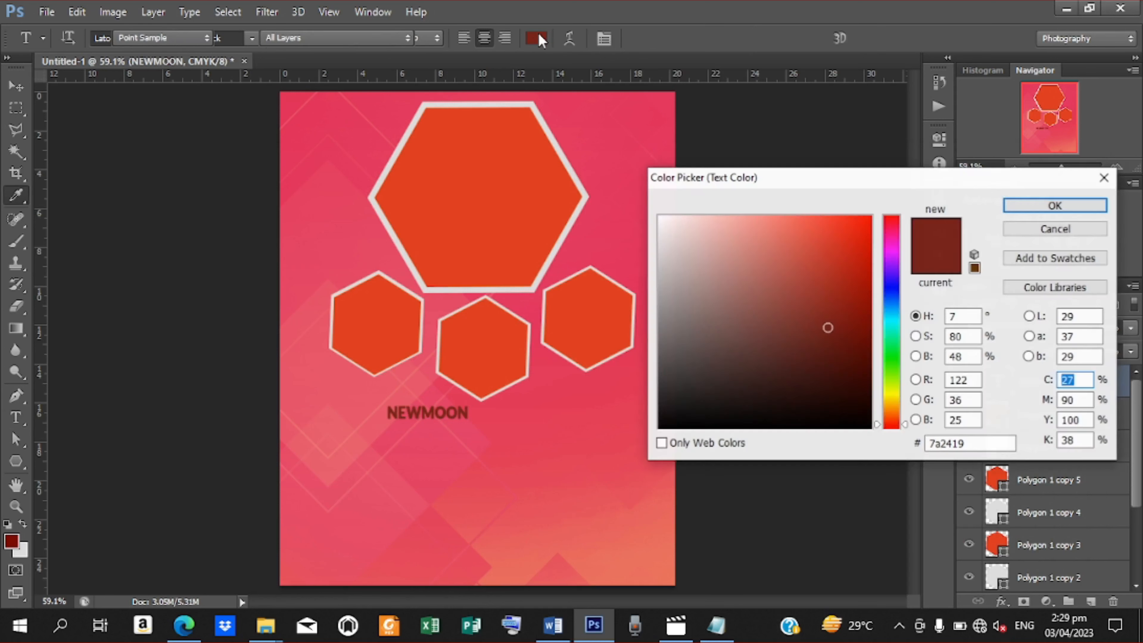
pyautogui.click(572, 176)
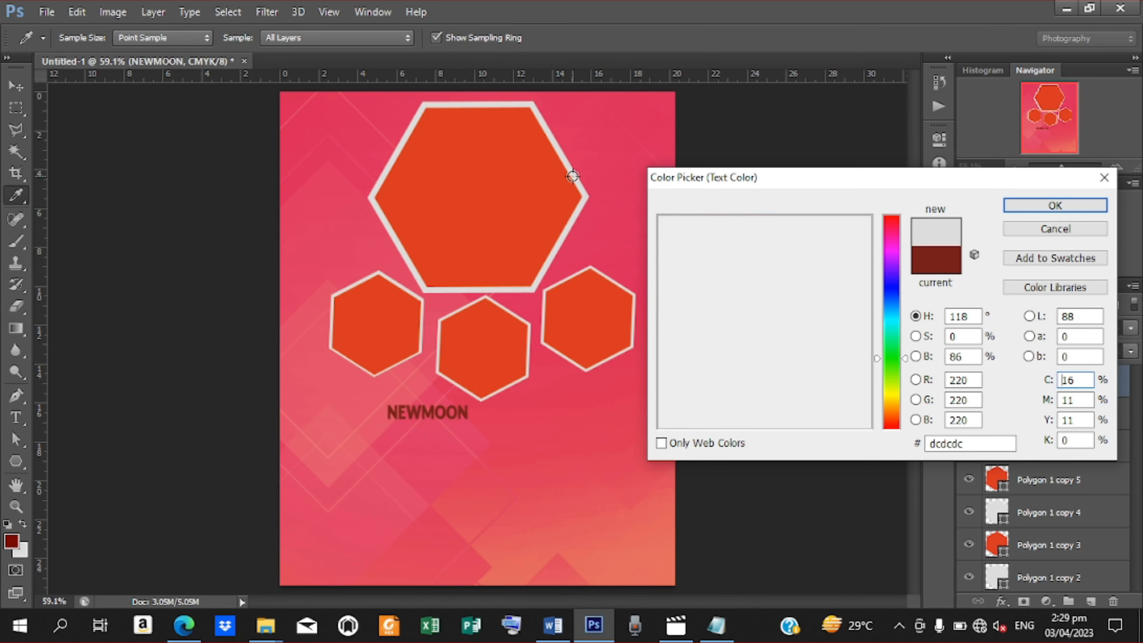
pyautogui.click(1026, 208)
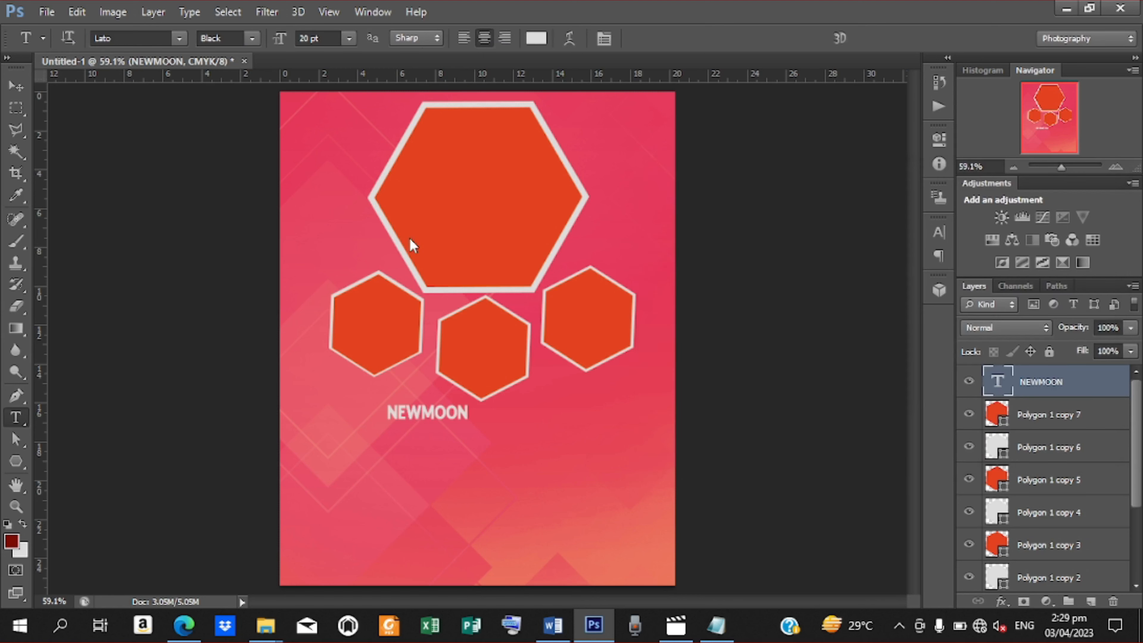
# Scale the NEWMOON text to about 176% and place it at the flyer's upper-left corner
pyautogui.click(16, 85)
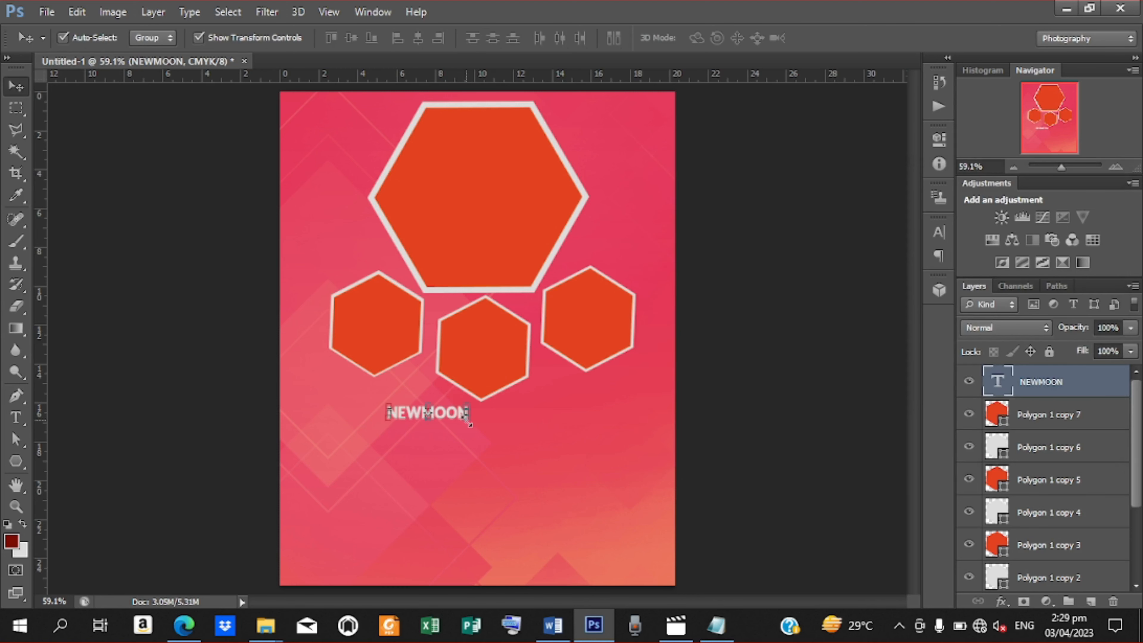
pyautogui.moveTo(468, 423); pyautogui.dragTo(405, 131)
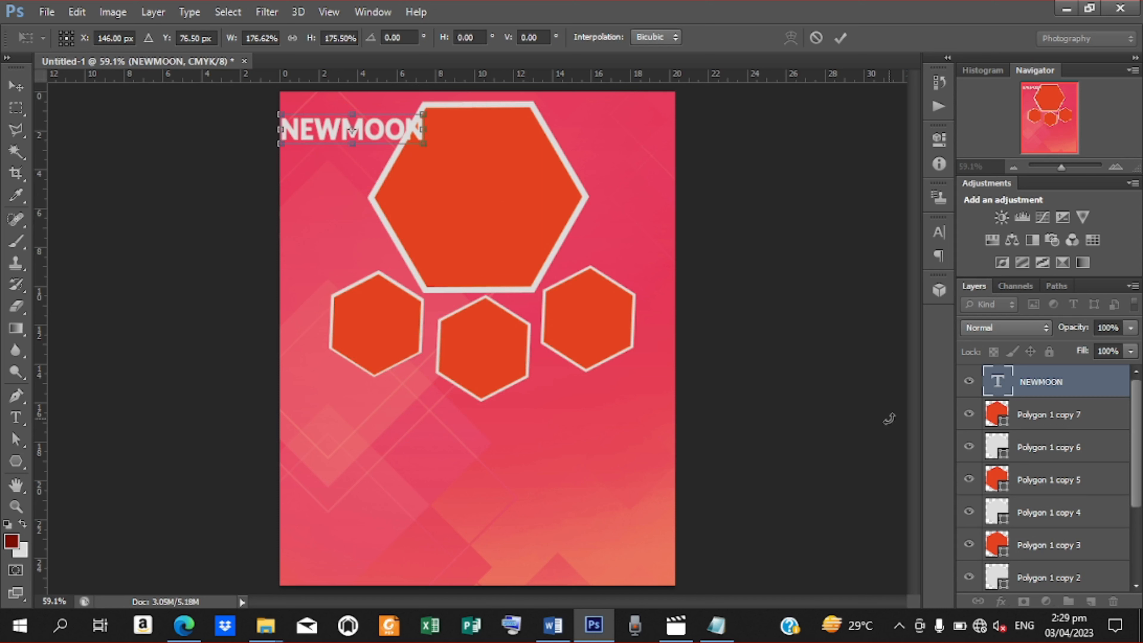
pyautogui.press('Return')
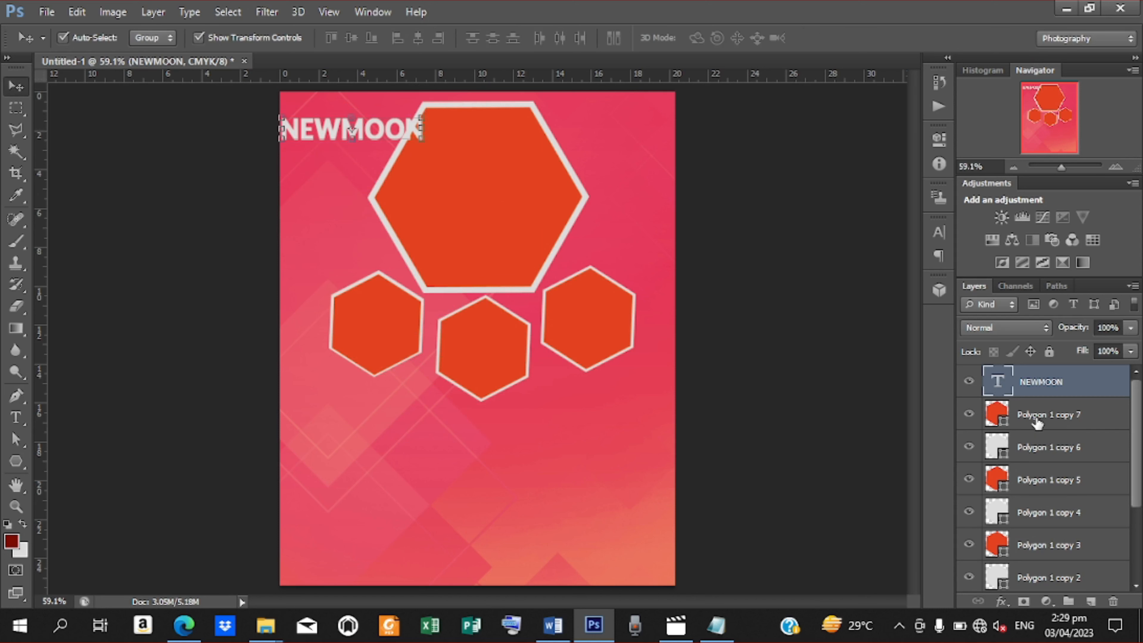
# Move all the hexagon fill and border layers together to the right, clear of the NEWMOON text and close to the flyer's right edge
pyautogui.click(1049, 415)
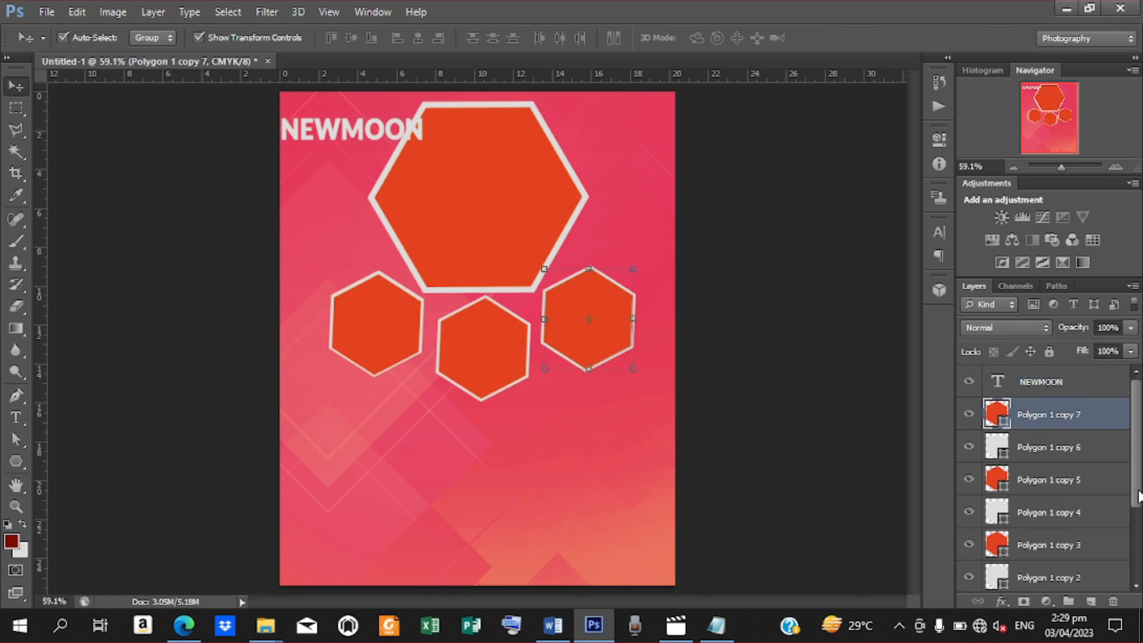
pyautogui.moveTo(1138, 495); pyautogui.dragTo(1139, 566)
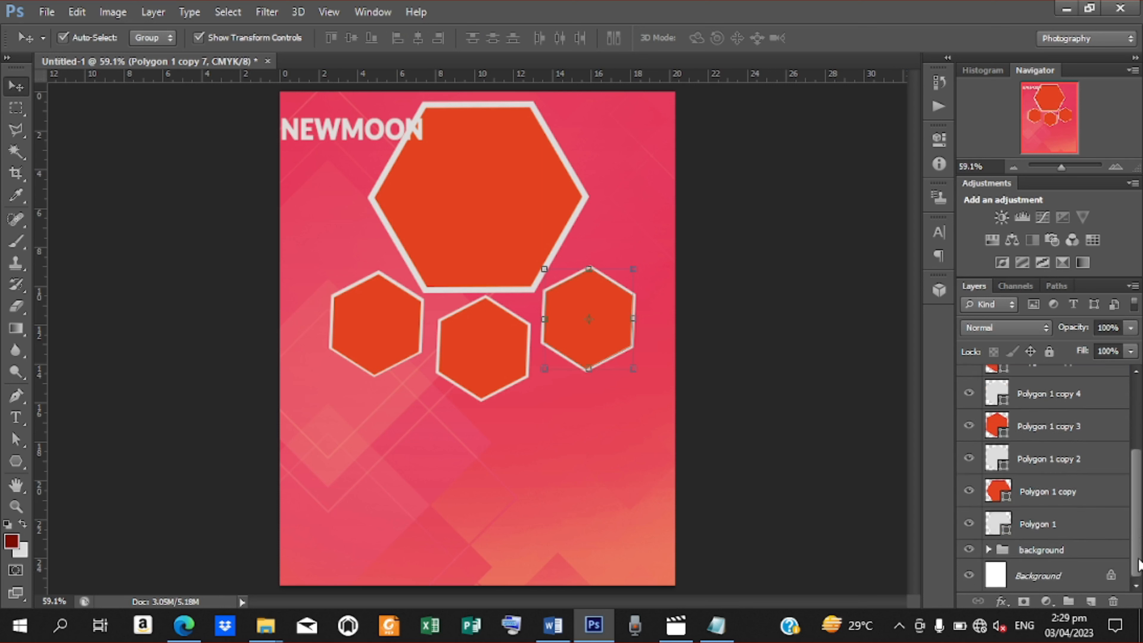
pyautogui.keyDown('shift'); pyautogui.click(1025, 528); pyautogui.keyUp('shift')
pyautogui.press('Right')
pyautogui.press('Right')
pyautogui.press('Right')
pyautogui.press('Right')
pyautogui.press('Right')
pyautogui.press('Right')
pyautogui.press('Right')
pyautogui.press('Right')
pyautogui.press('Right')
pyautogui.press('Right')
pyautogui.press('Right')
pyautogui.press('Right')
pyautogui.press('Right')
pyautogui.press('Right')
pyautogui.press('Right')
pyautogui.press('Right')
pyautogui.press('Right')
pyautogui.press('Right')
pyautogui.press('Right')
pyautogui.press('Right')
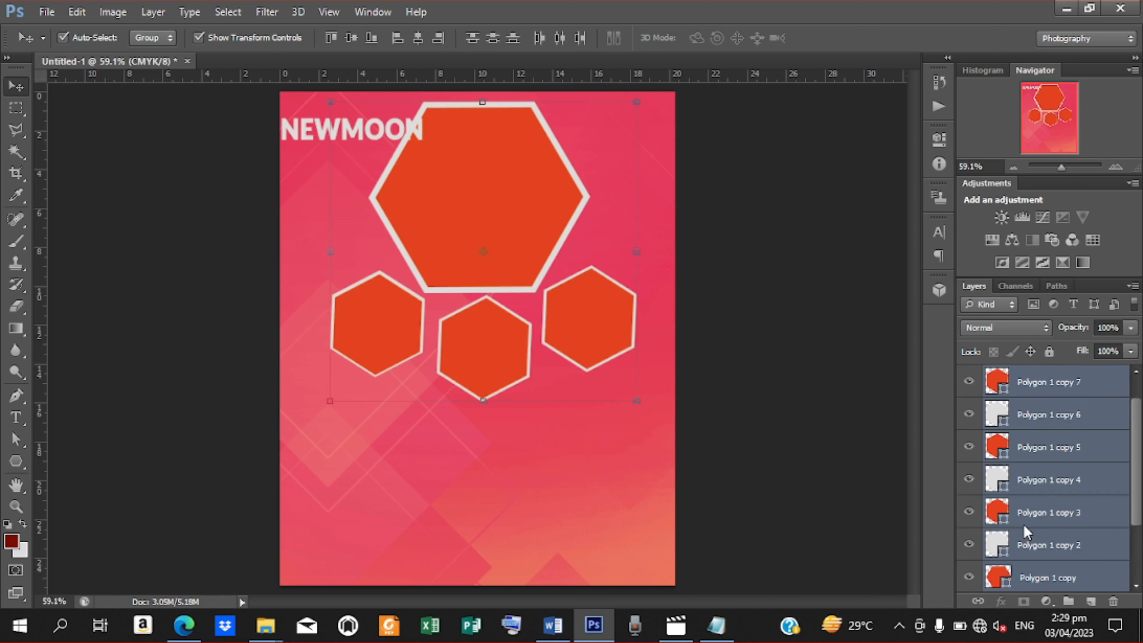
pyautogui.press('Right')
pyautogui.press('Right')
pyautogui.press('Right')
pyautogui.press('Right')
pyautogui.press('Right')
pyautogui.press('Right')
pyautogui.press('Right')
pyautogui.press('Right')
pyautogui.press('Right')
pyautogui.press('Right')
pyautogui.press('Right')
pyautogui.press('Right')
pyautogui.press('Right')
pyautogui.press('Right')
pyautogui.press('Right')
pyautogui.press('Right')
pyautogui.press('Right')
pyautogui.press('Right')
pyautogui.press('Right')
pyautogui.press('Right')
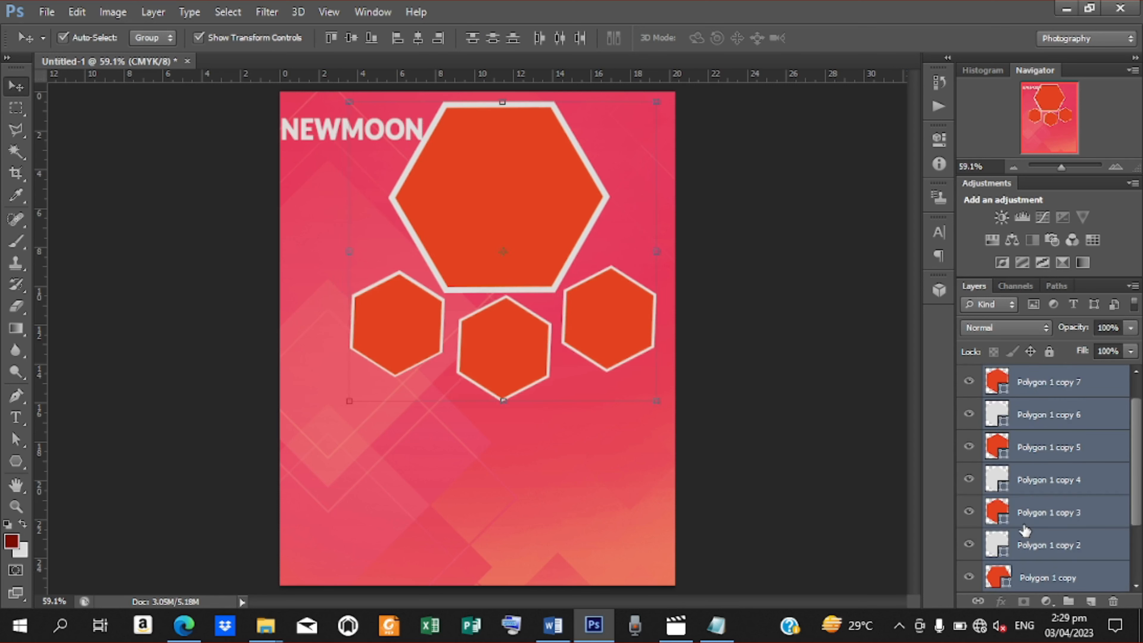
pyautogui.press('Right')
pyautogui.press('Right')
pyautogui.press('Right')
pyautogui.press('Right')
pyautogui.press('Right')
pyautogui.press('Right')
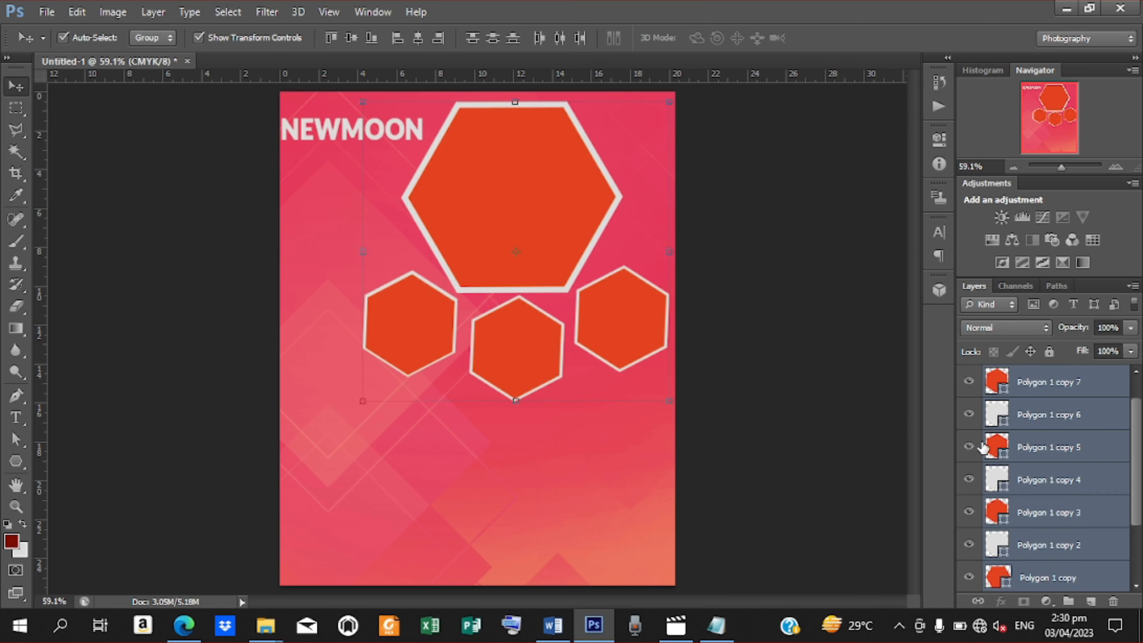
# Nudge the NEWMOON text slightly right and down from the flyer's corner, and scale it to about 87%
pyautogui.click(188, 164)
pyautogui.click(357, 126)
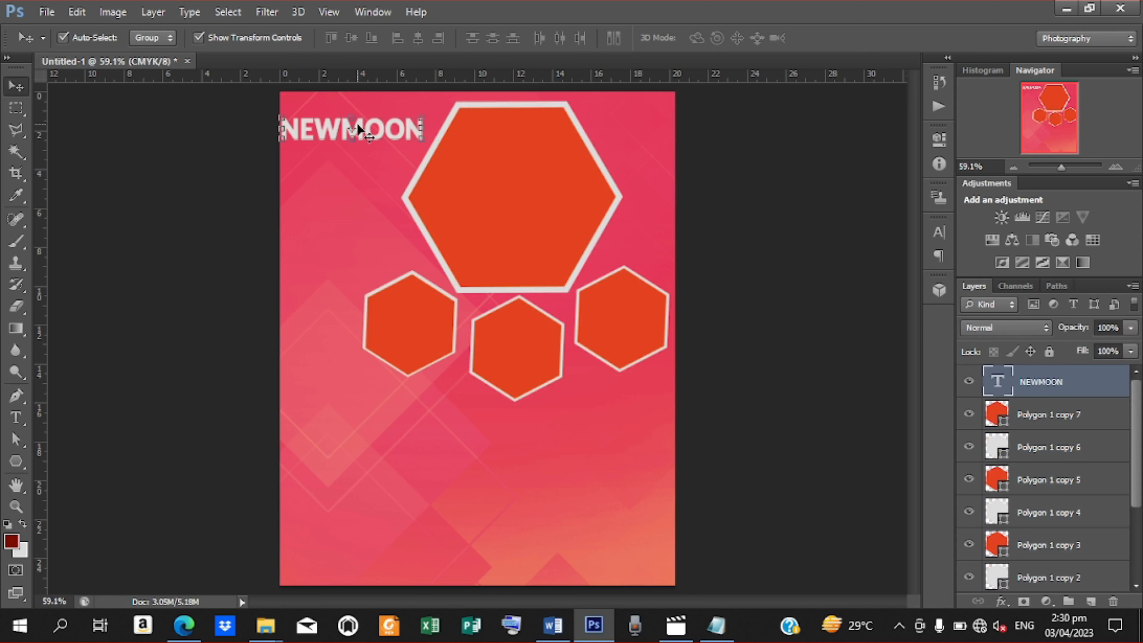
pyautogui.press('Right')
pyautogui.press('Right')
pyautogui.press('Right')
pyautogui.press('Right')
pyautogui.press('Right')
pyautogui.press('Right')
pyautogui.press('Right')
pyautogui.press('Right')
pyautogui.press('Right')
pyautogui.press('Right')
pyautogui.press('Right')
pyautogui.press('Right')
pyautogui.press('Right')
pyautogui.press('Right')
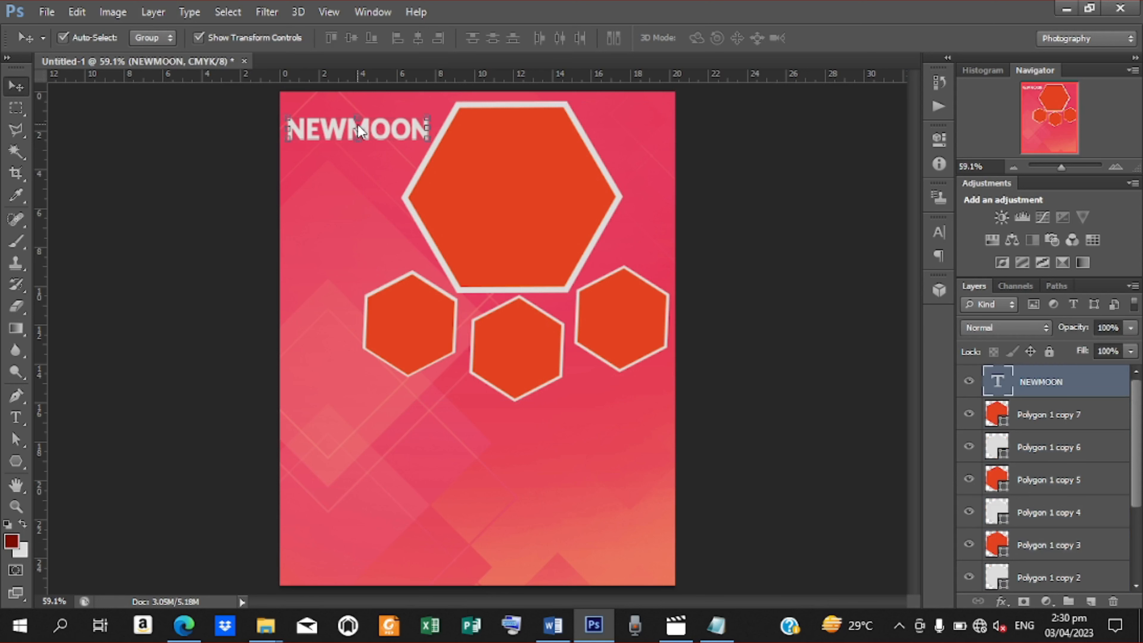
pyautogui.press('Left')
pyautogui.press('Left')
pyautogui.press('Left')
pyautogui.press('Left')
pyautogui.press('Left')
pyautogui.press('Left')
pyautogui.press('Down')
pyautogui.press('Down')
pyautogui.press('Down')
pyautogui.press('Down')
pyautogui.press('Down')
pyautogui.press('Down')
pyautogui.press('Down')
pyautogui.press('Down')
pyautogui.press('Down')
pyautogui.press('Down')
pyautogui.press('Down')
pyautogui.press('Down')
pyautogui.press('Down')
pyautogui.press('Down')
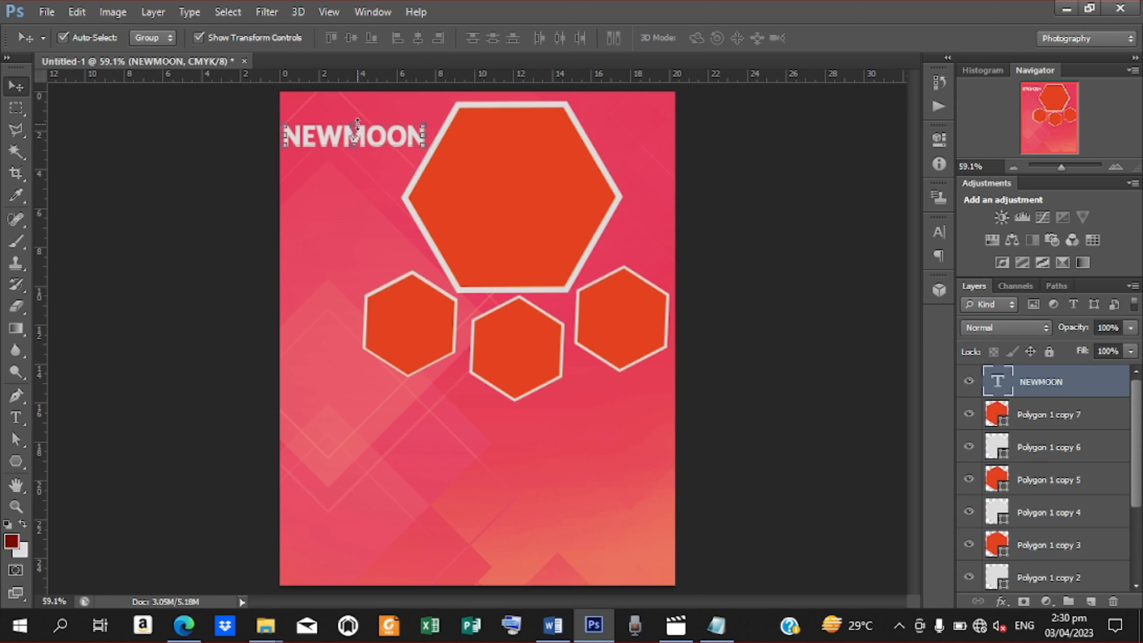
pyautogui.press('Down')
pyautogui.press('Down')
pyautogui.press('Down')
pyautogui.press('Down')
pyautogui.press('Down')
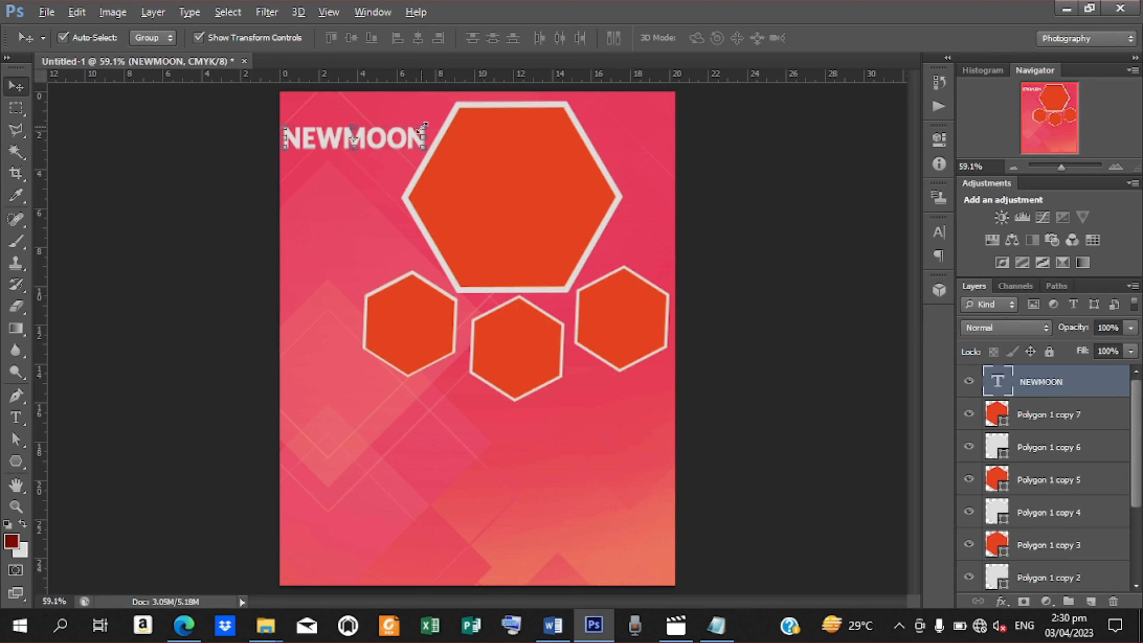
pyautogui.moveTo(422, 130); pyautogui.dragTo(412, 134)
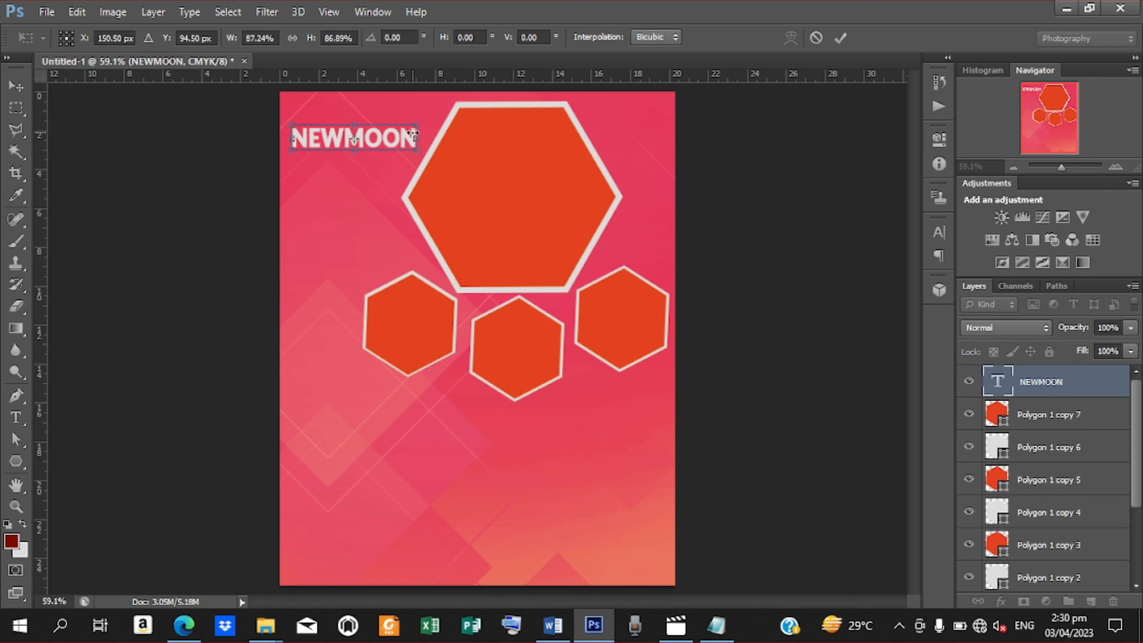
pyautogui.click(838, 40)
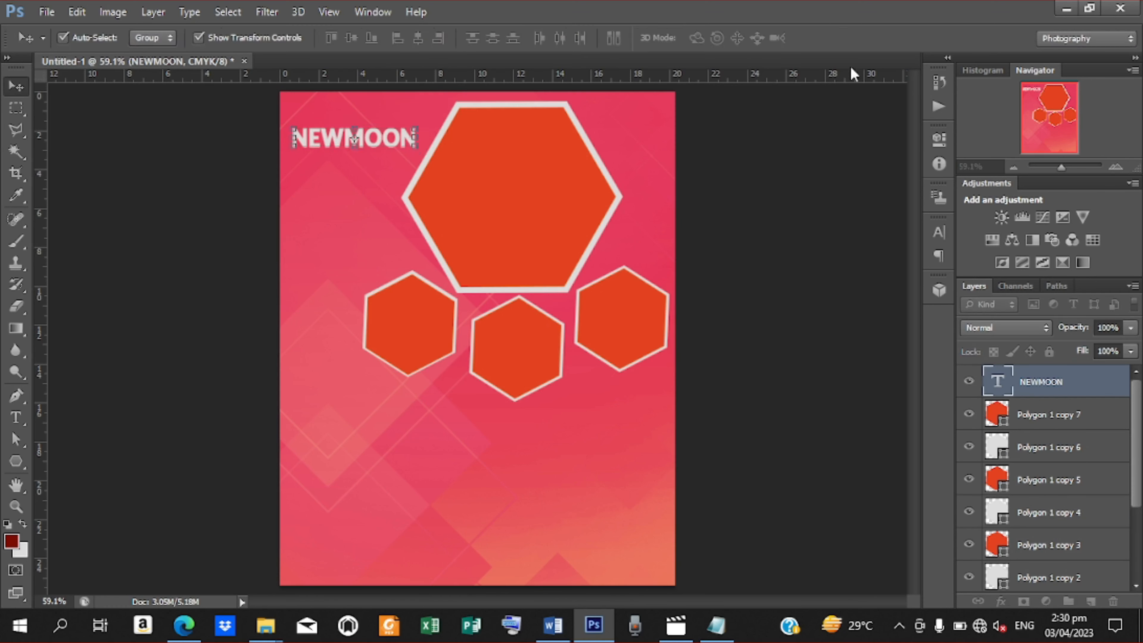
# Change the NEWMOON text's font to COMPANY and scale it to about 142%, filling the space beside the large hexagon
pyautogui.click(939, 234)
pyautogui.click(833, 242)
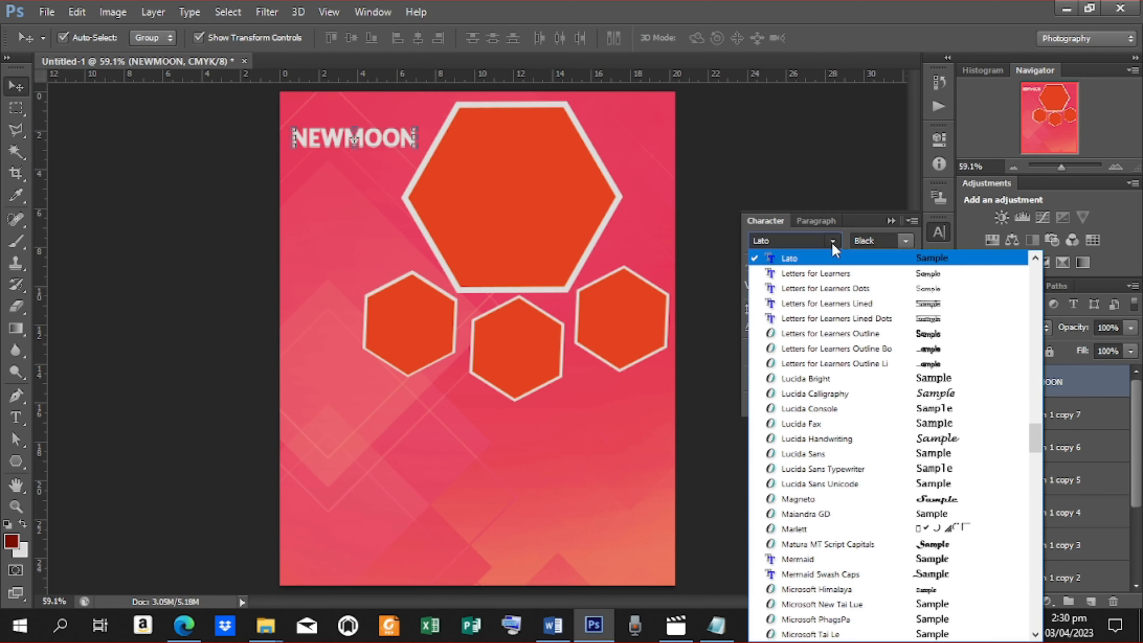
pyautogui.moveTo(1034, 444); pyautogui.dragTo(1020, 344)
pyautogui.click(853, 378)
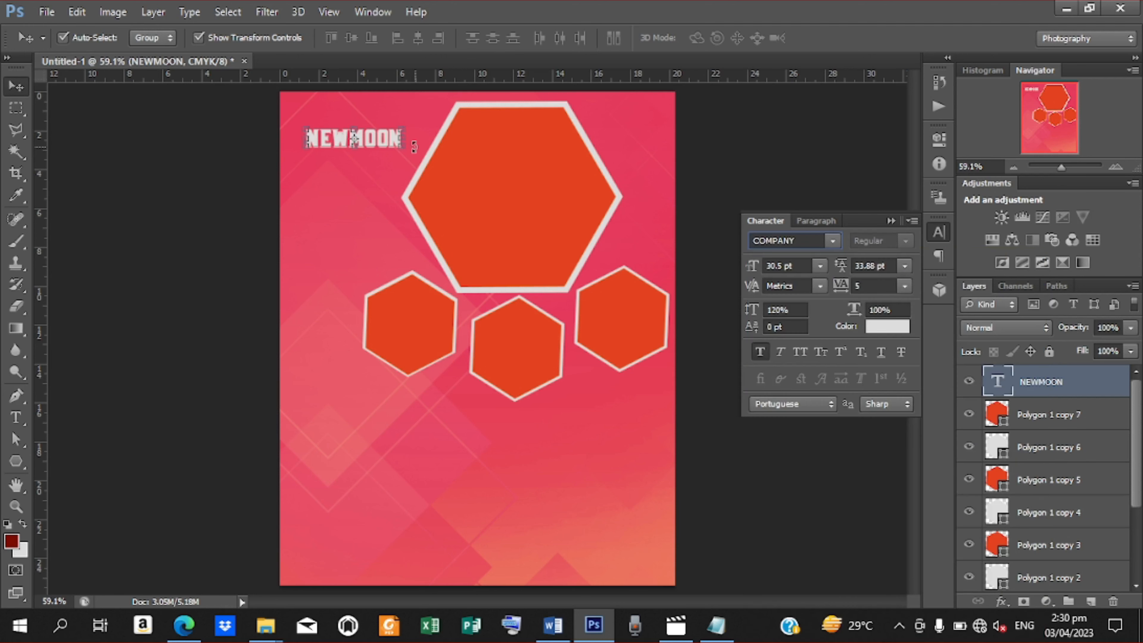
pyautogui.moveTo(402, 148); pyautogui.dragTo(419, 156)
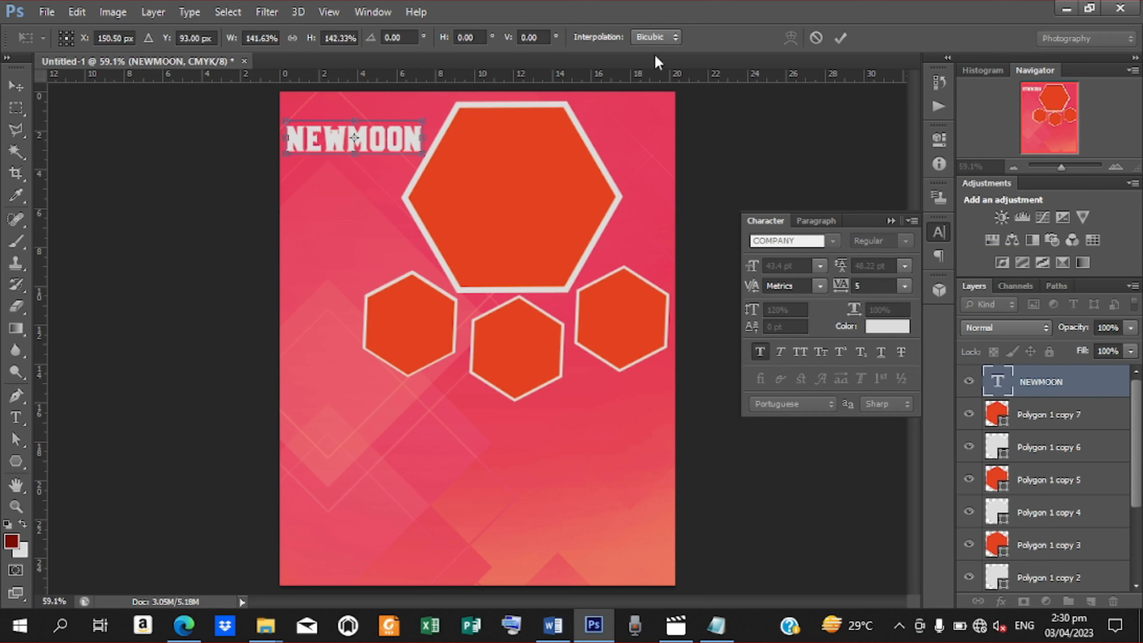
pyautogui.click(840, 38)
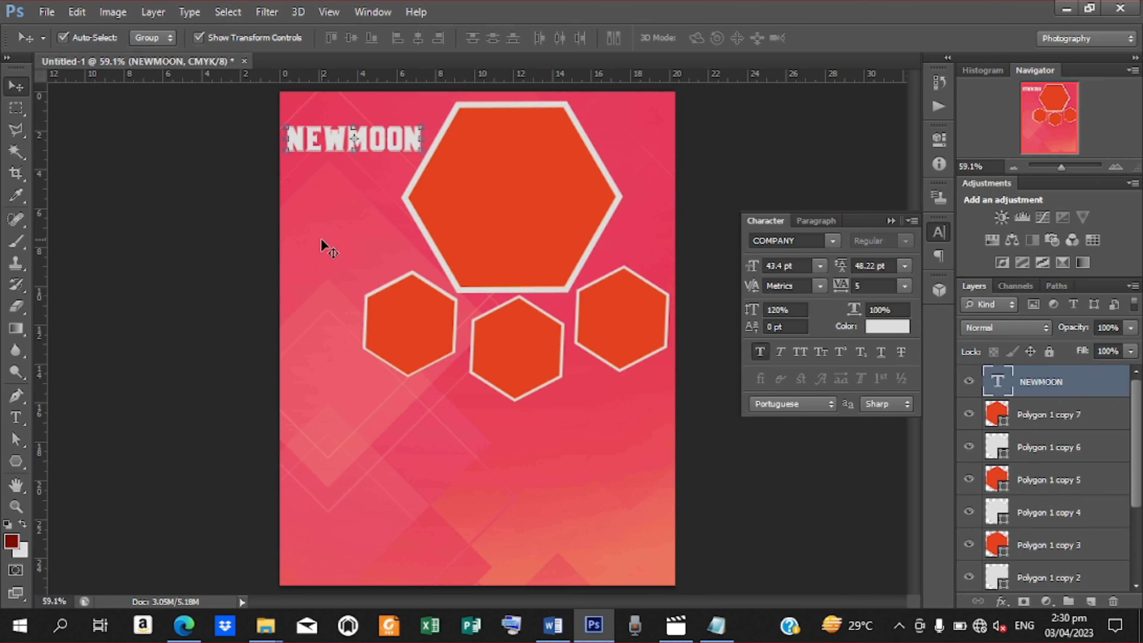
# Nudge the enlarged NEWMOON text slightly down
pyautogui.press('Down')
pyautogui.press('Down')
pyautogui.press('Down')
pyautogui.press('Down')
pyautogui.press('Down')
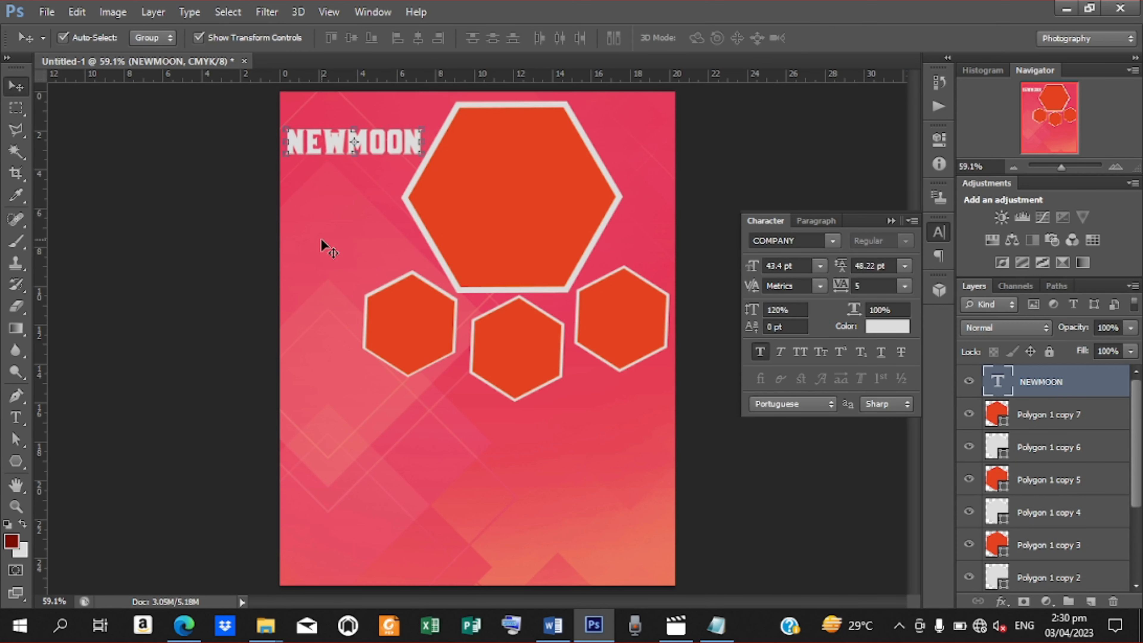
# Copy the word COLLECTION from the readme notes and add it as a new text layer in the flyer's lower half
pyautogui.press('t')
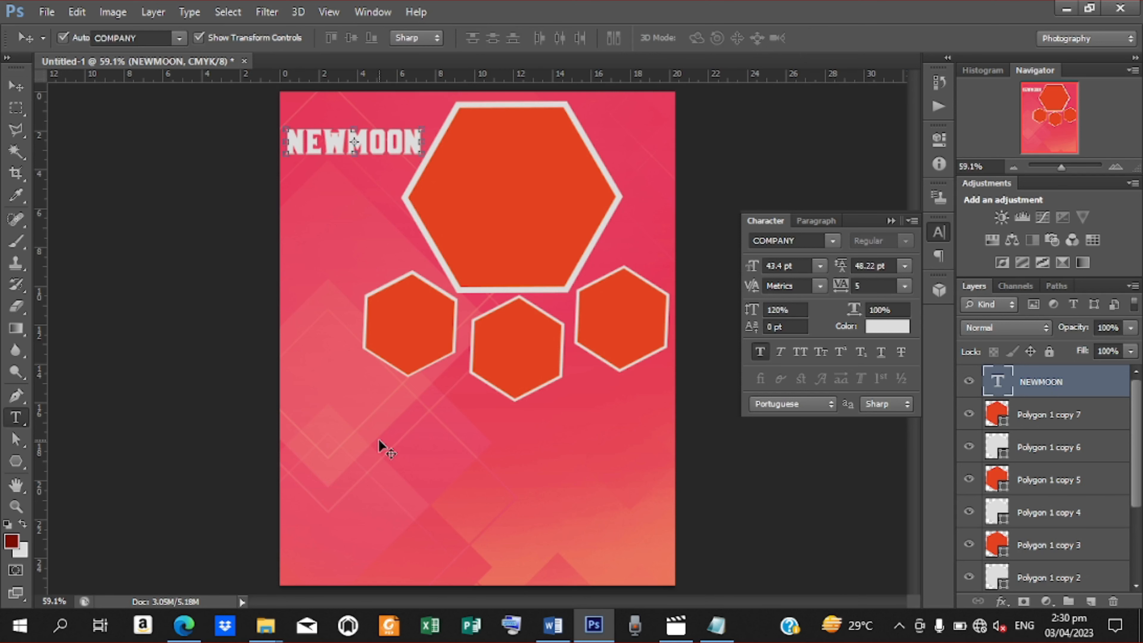
pyautogui.click(379, 434)
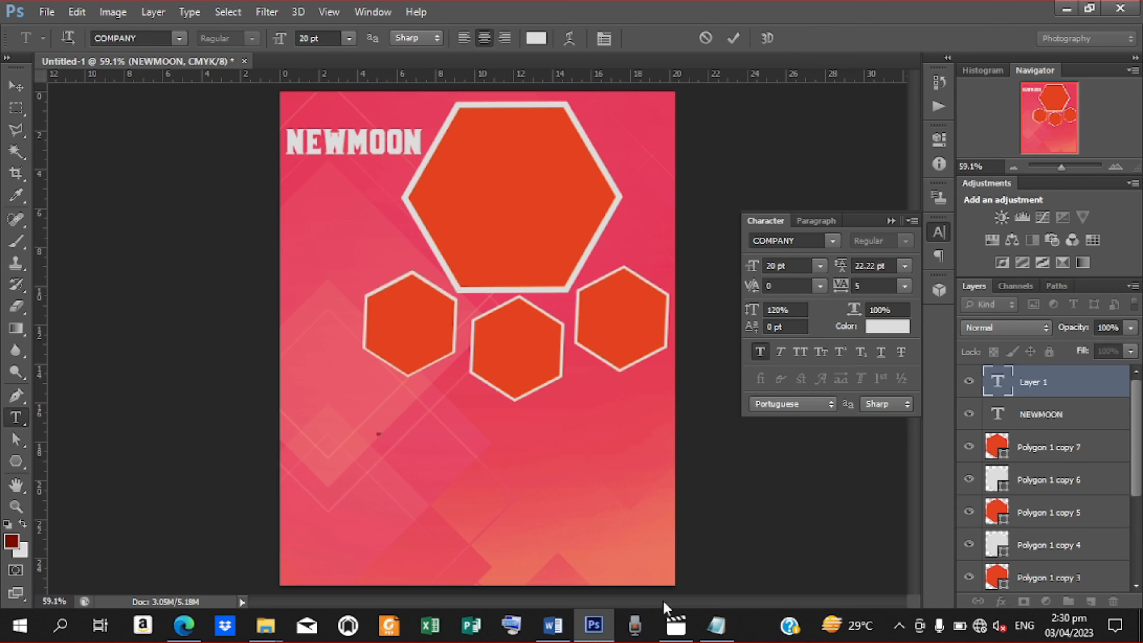
pyautogui.click(711, 626)
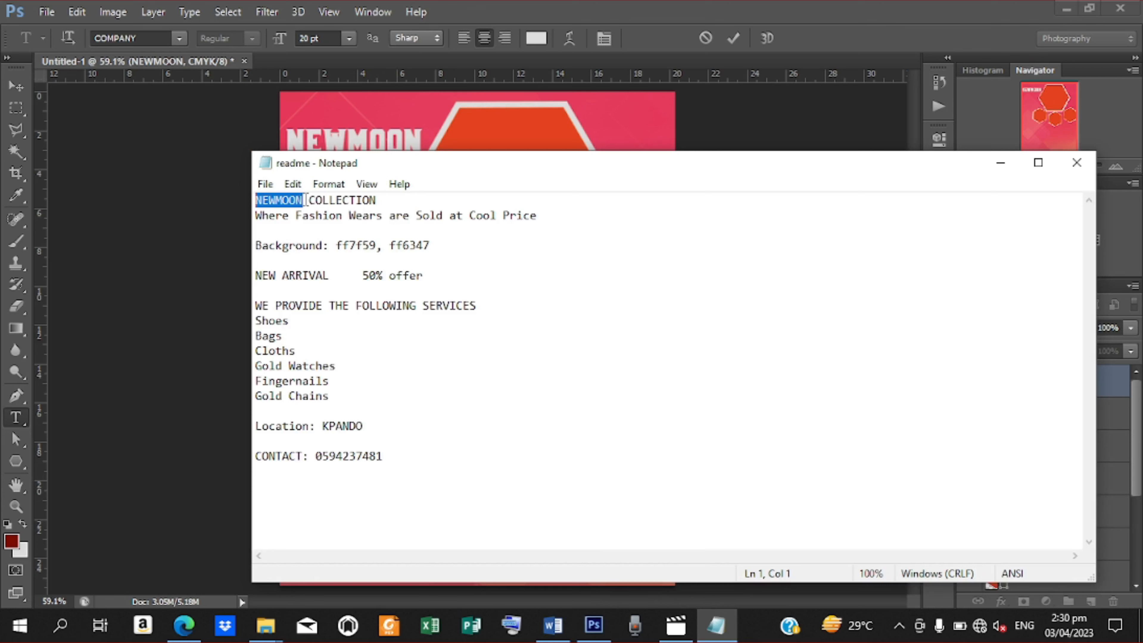
pyautogui.moveTo(307, 201); pyautogui.dragTo(370, 198)
pyautogui.rightClick(347, 197)
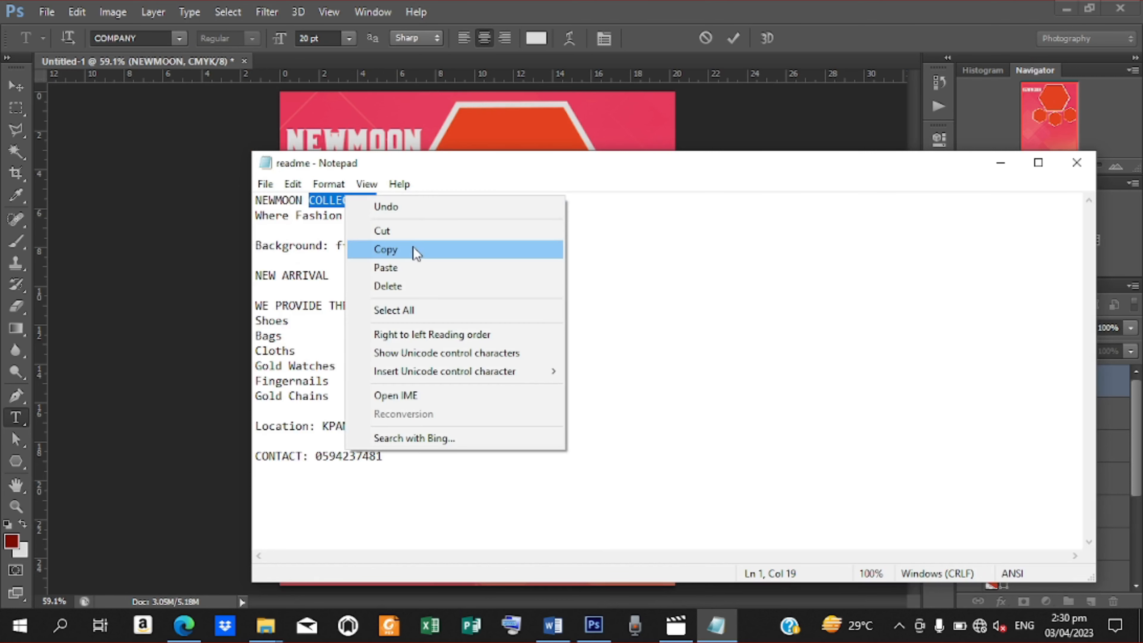
pyautogui.click(414, 249)
pyautogui.click(1002, 164)
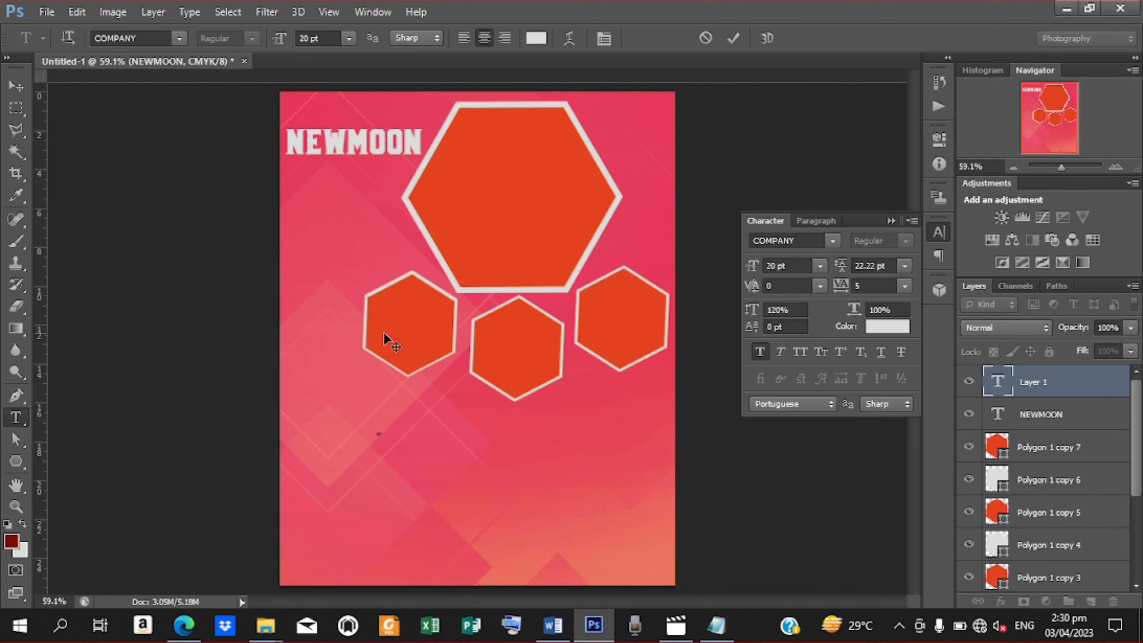
pyautogui.hotkey('ctrl', 'v')
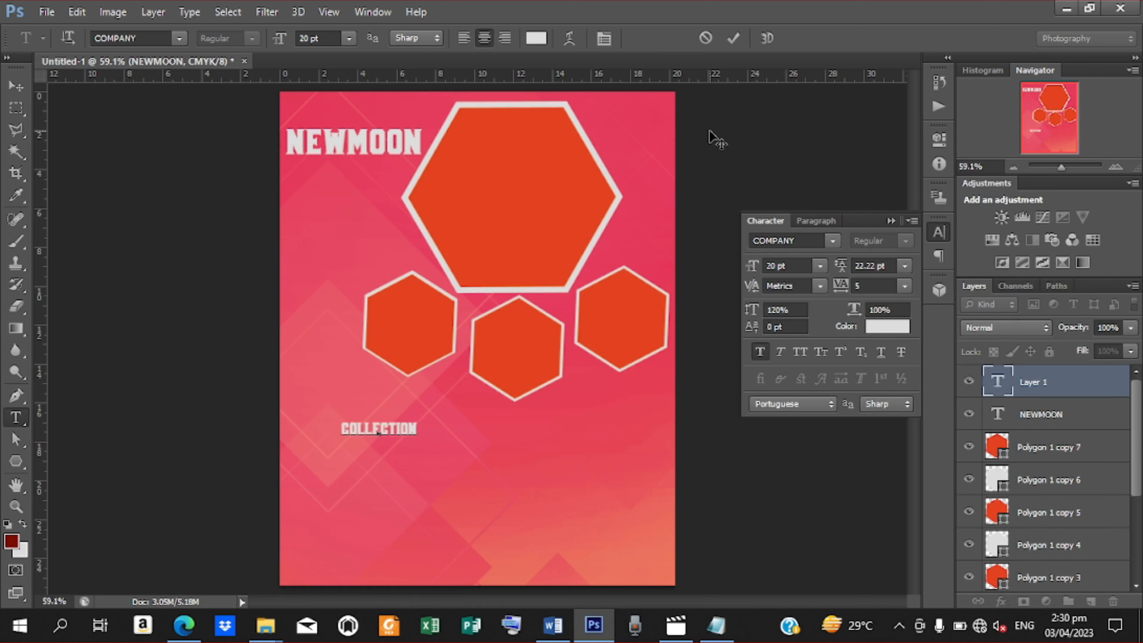
pyautogui.click(735, 39)
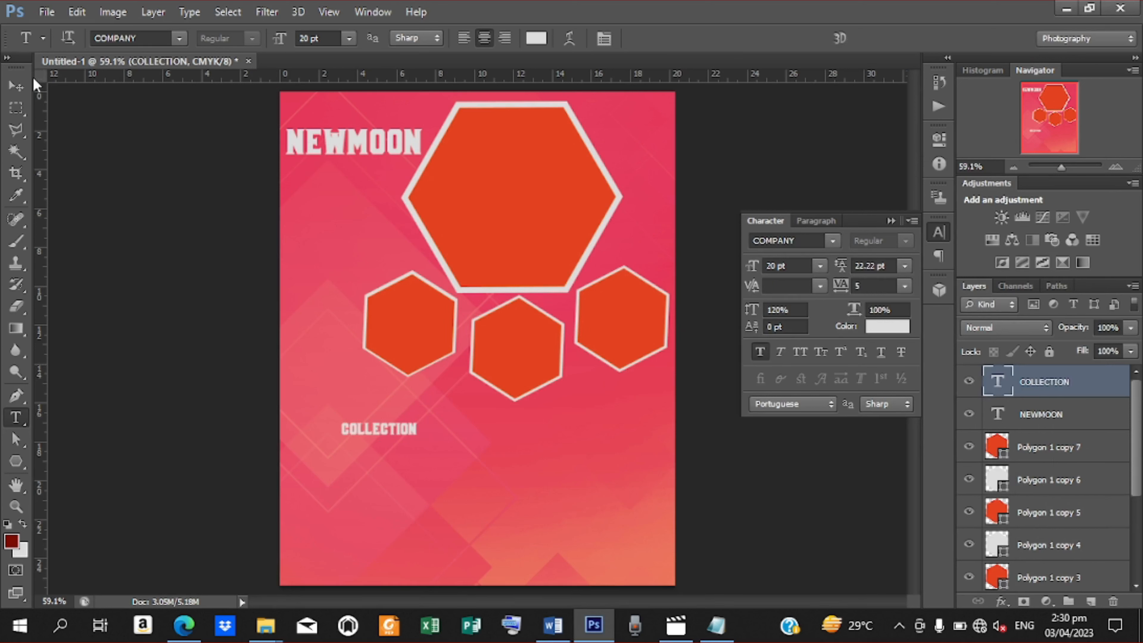
# Move the COLLECTION text directly beneath the NEWMOON title and nudge it slightly down
pyautogui.press('v')
pyautogui.moveTo(397, 429); pyautogui.dragTo(366, 166)
pyautogui.press('Down')
pyautogui.press('Down')
pyautogui.press('Down')
pyautogui.press('Down')
pyautogui.press('Down')
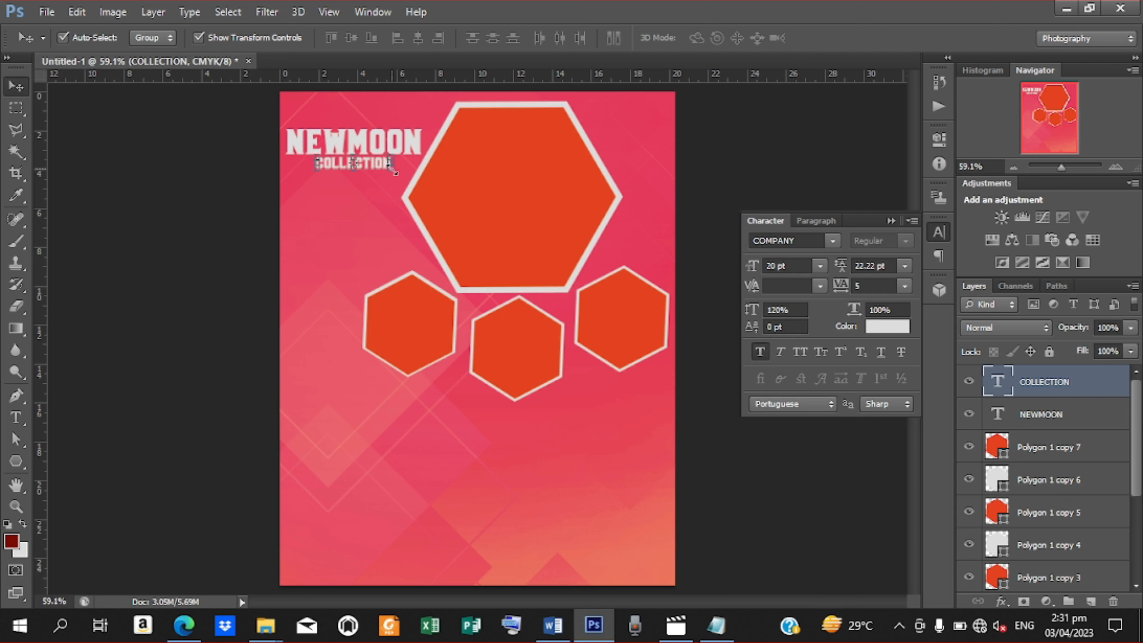
# Scale the COLLECTION text to about 127% and shift it left so it sits centred under NEWMOON
pyautogui.moveTo(395, 172); pyautogui.dragTo(411, 182)
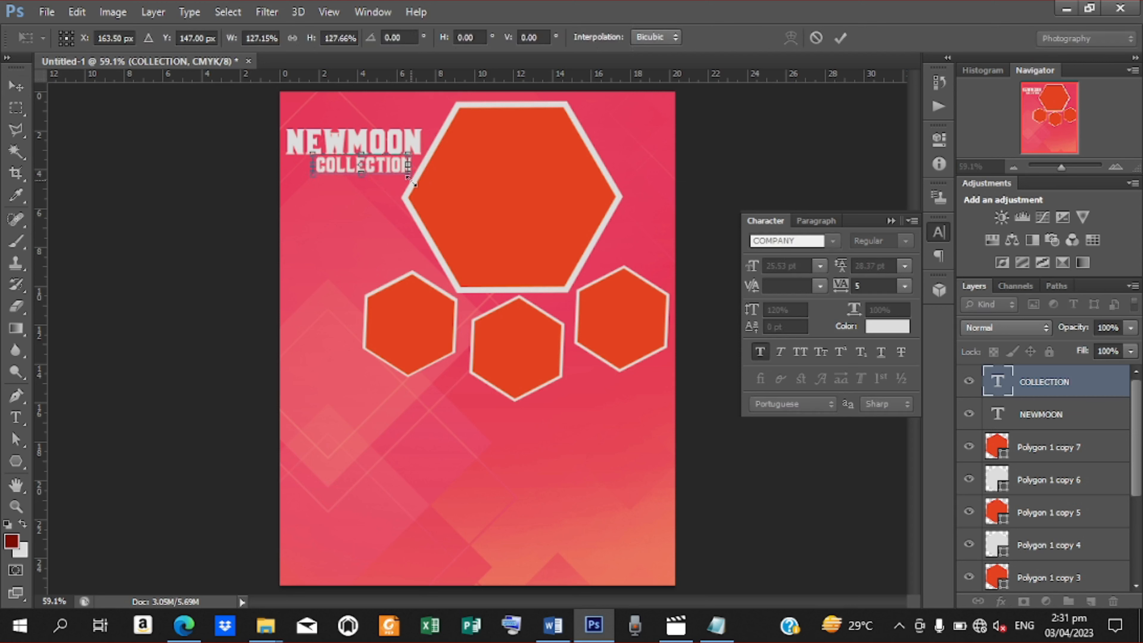
pyautogui.press('Left')
pyautogui.press('Left')
pyautogui.press('Left')
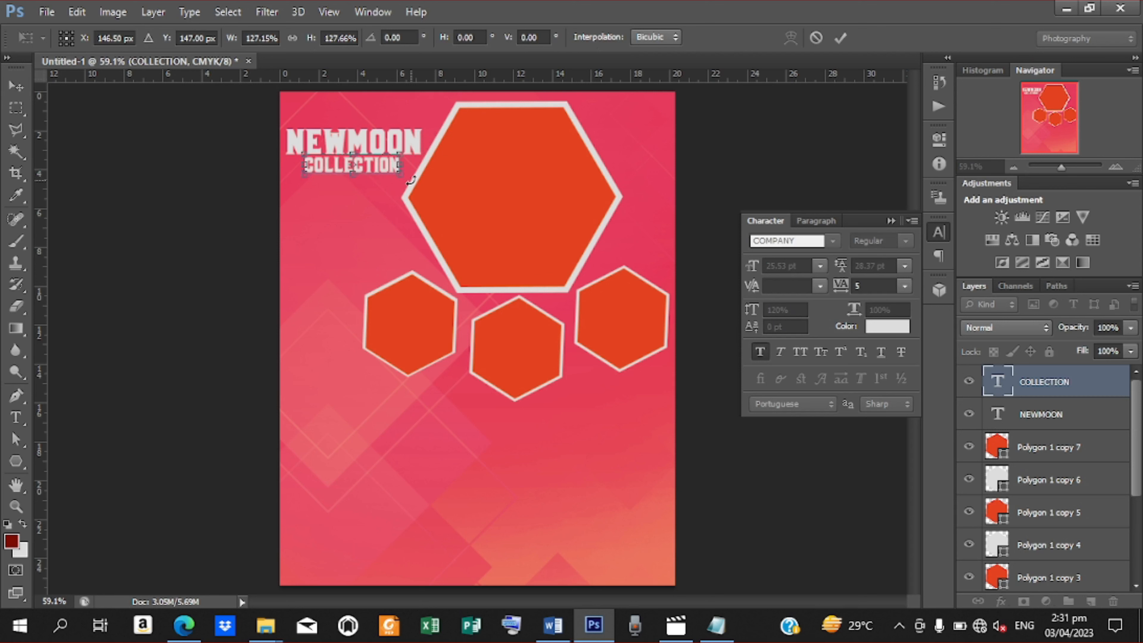
pyautogui.press('Right')
pyautogui.press('Right')
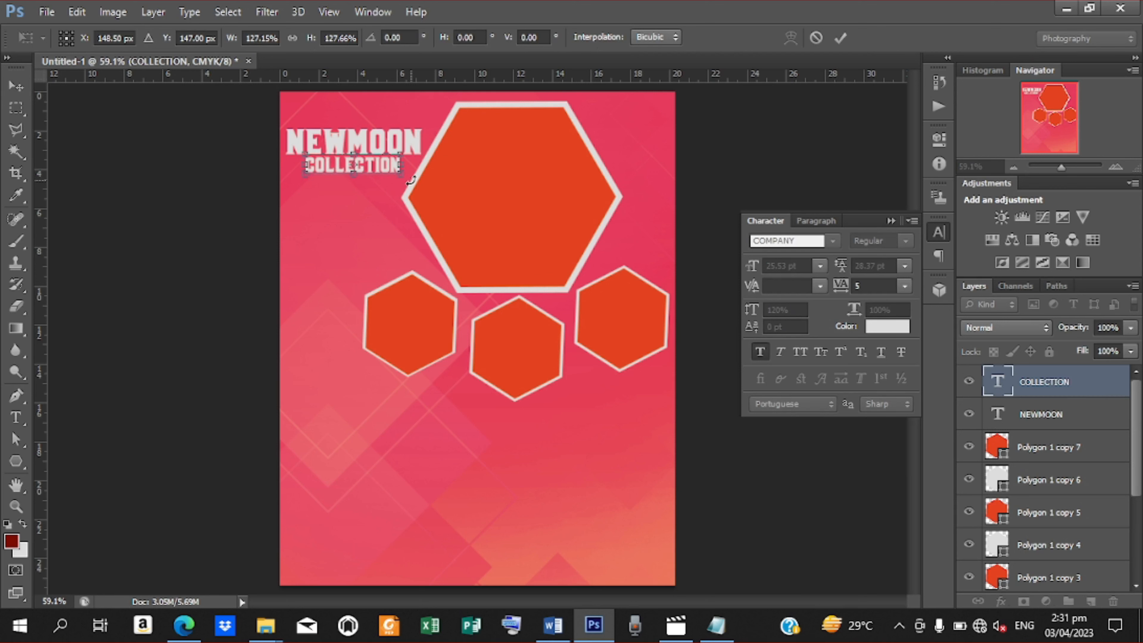
pyautogui.click(840, 40)
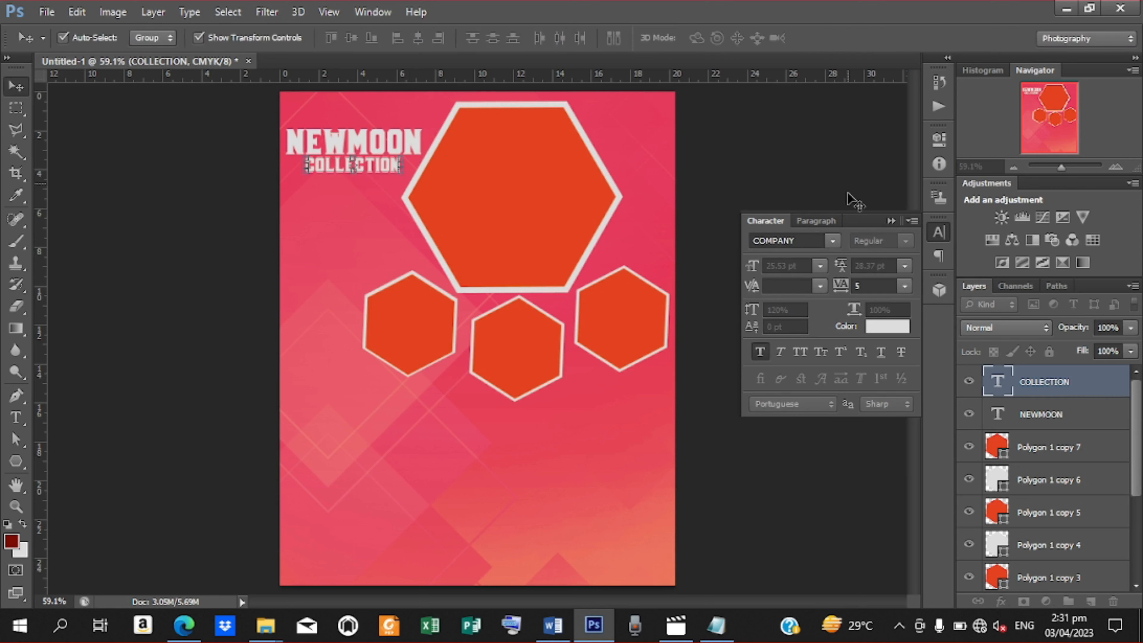
# Change the COLLECTION text colour to dark navy, entering the hex value 0094A
pyautogui.click(886, 327)
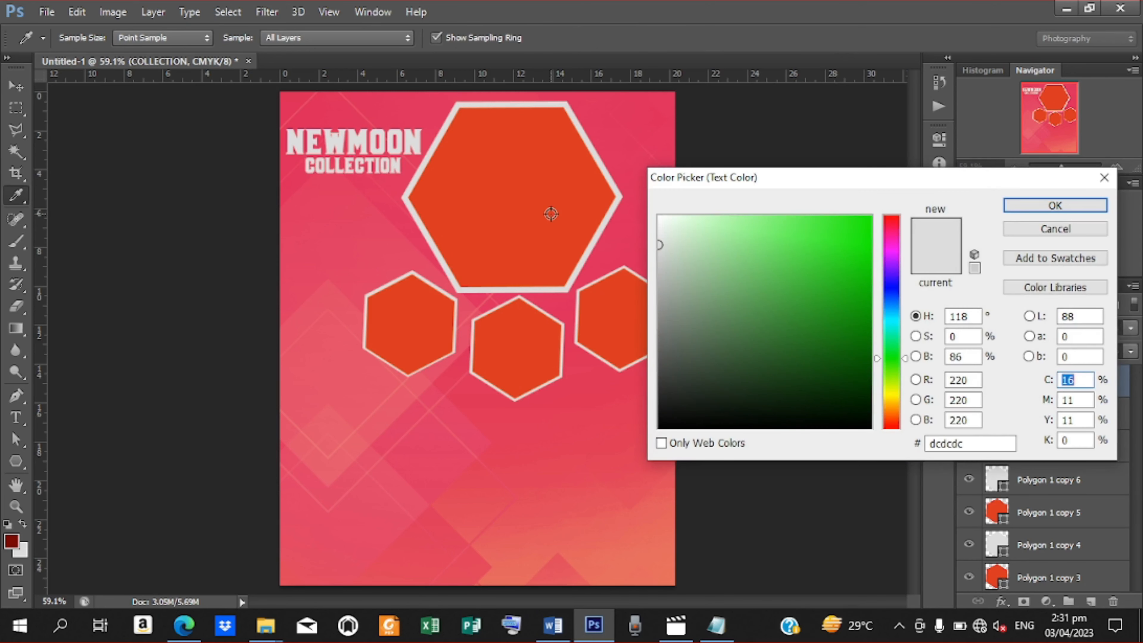
pyautogui.click(547, 222)
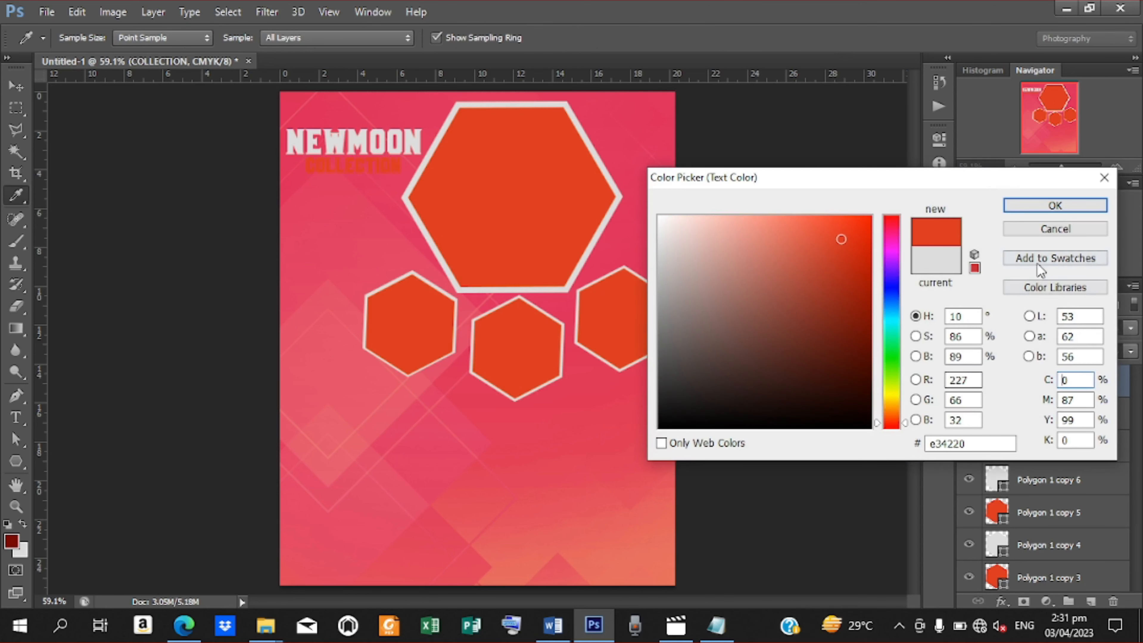
pyautogui.click(969, 444)
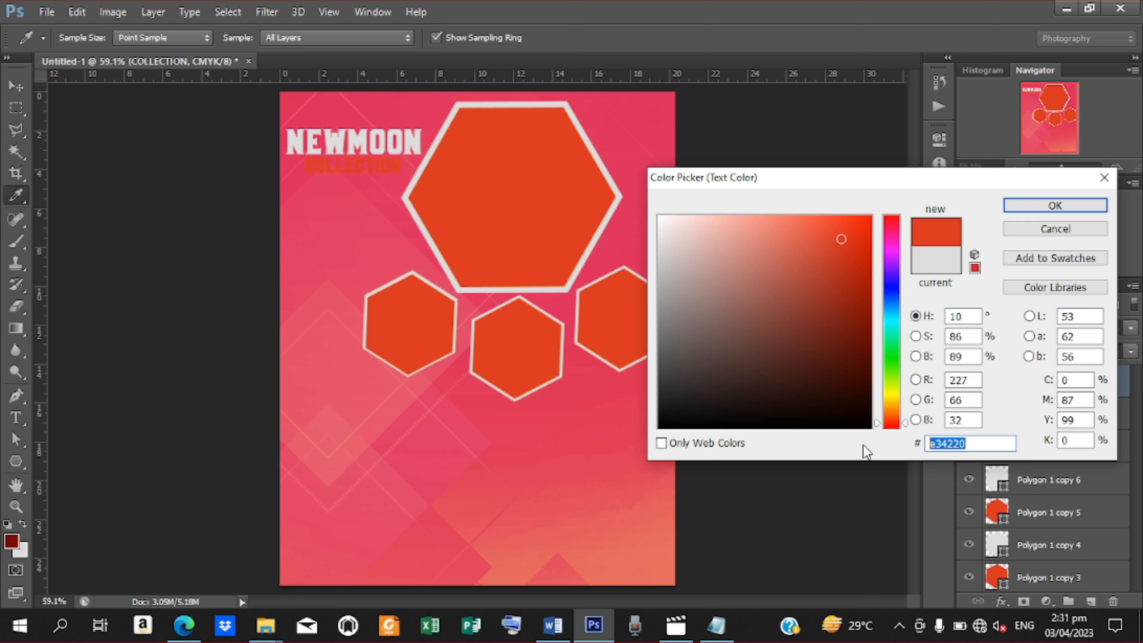
pyautogui.write('00')
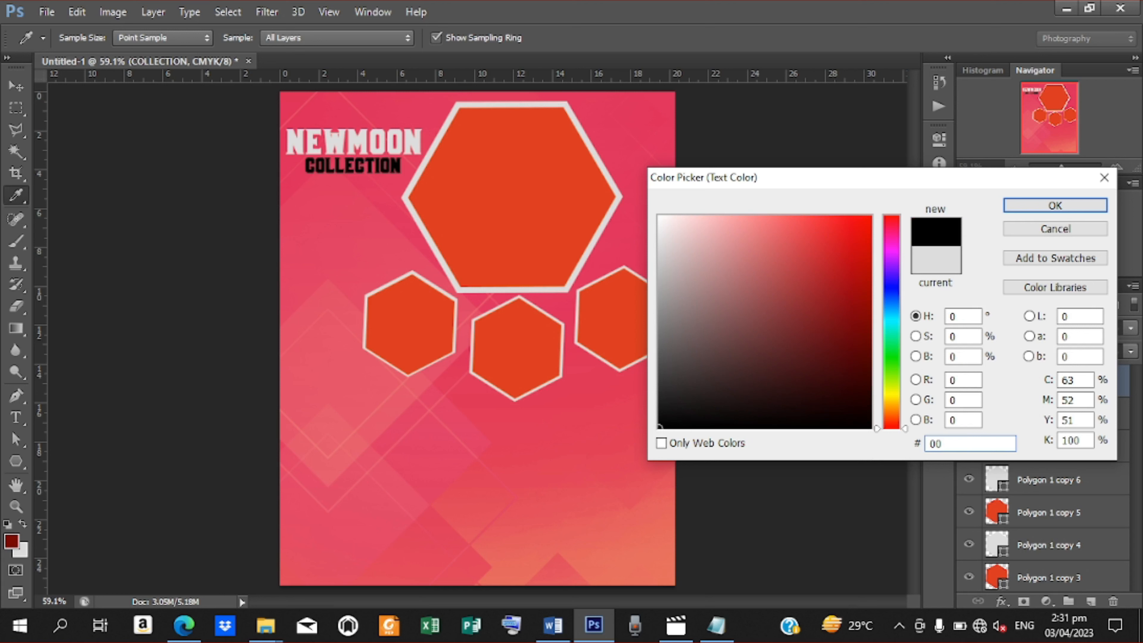
pyautogui.write('9')
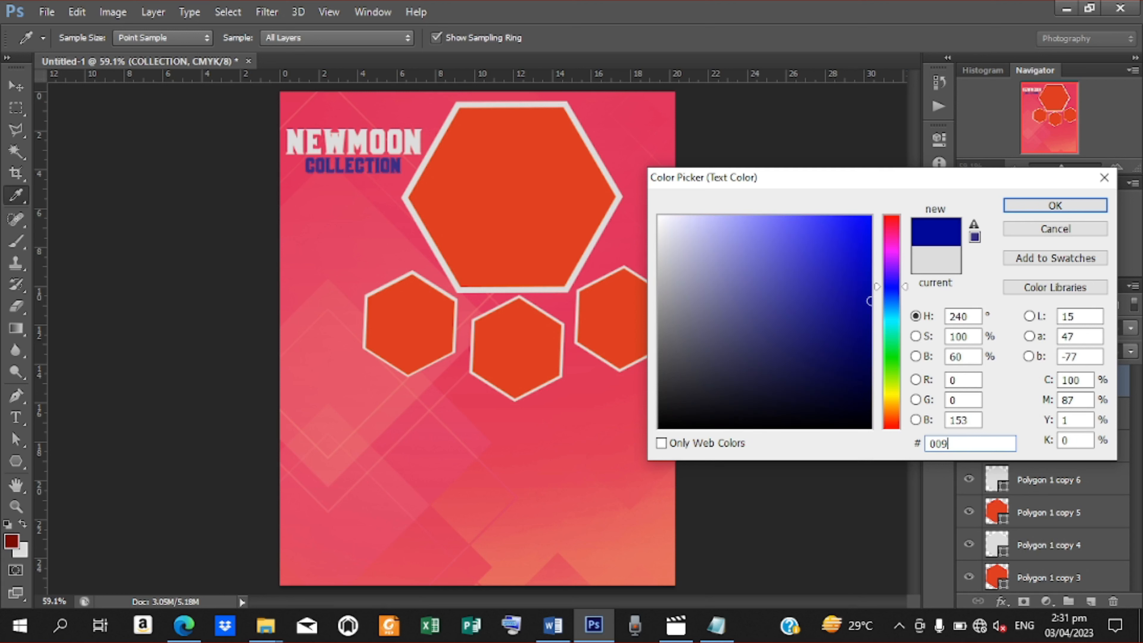
pyautogui.write('4')
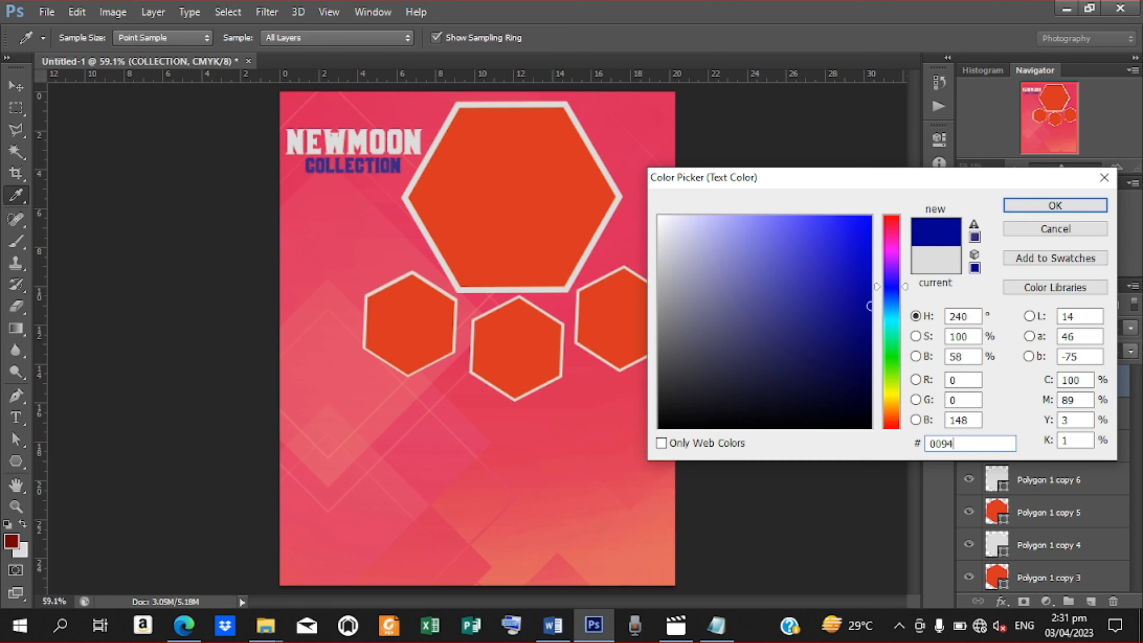
pyautogui.write('A')
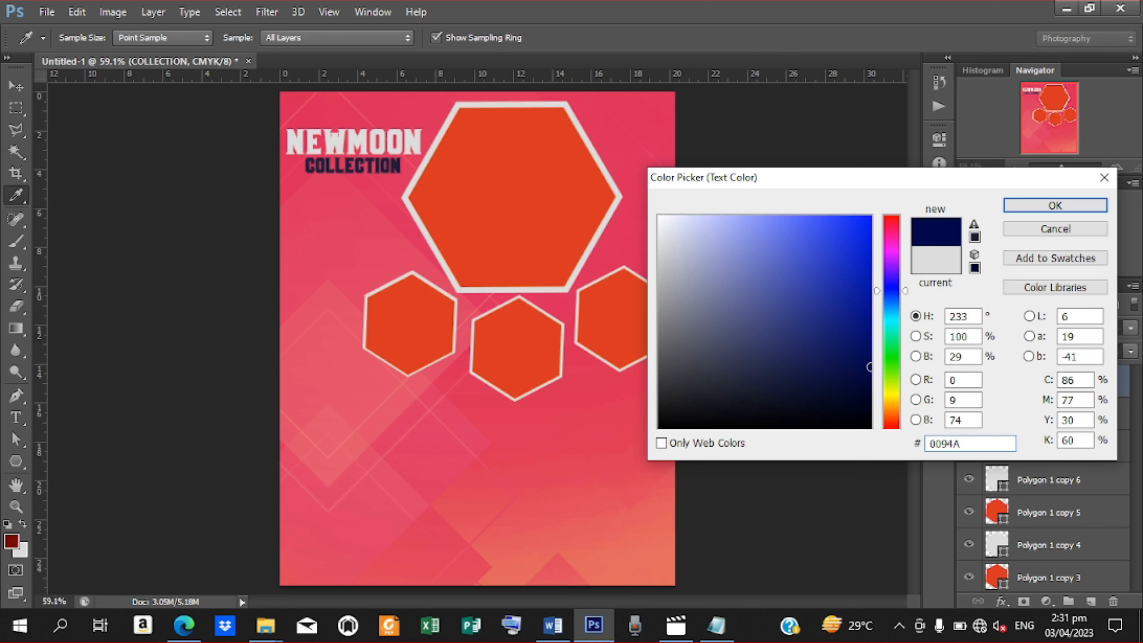
pyautogui.write('1')
pyautogui.press('BackSpace')
pyautogui.click(1030, 211)
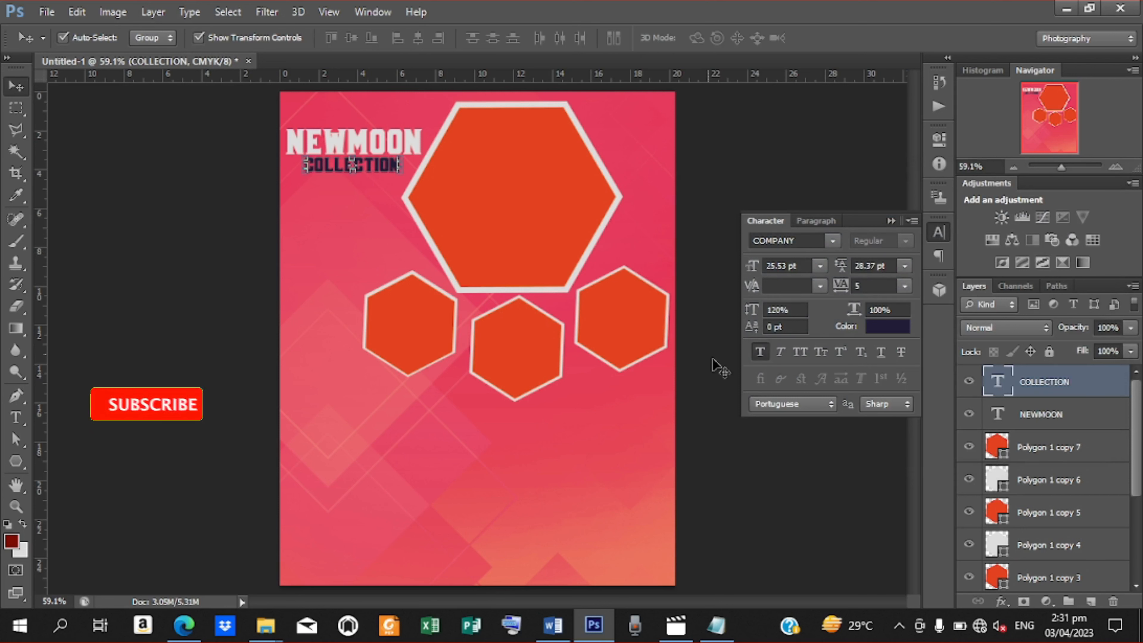
# Select the COLLECTION text layer and nudge it slightly down to widen the gap below NEWMOON
pyautogui.click(734, 477)
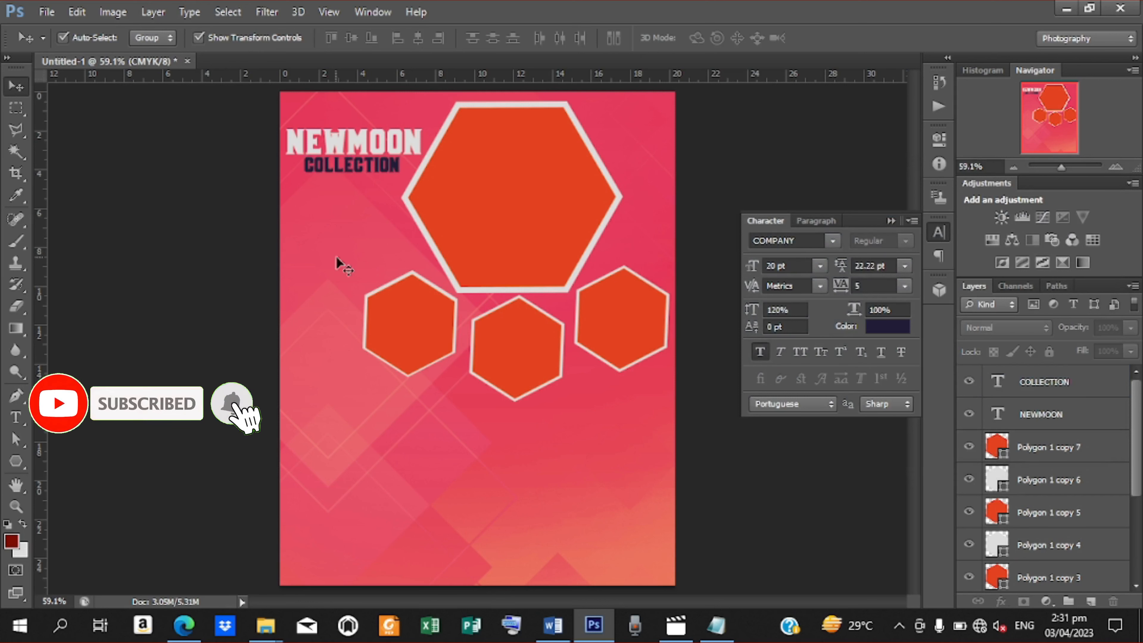
pyautogui.click(359, 175)
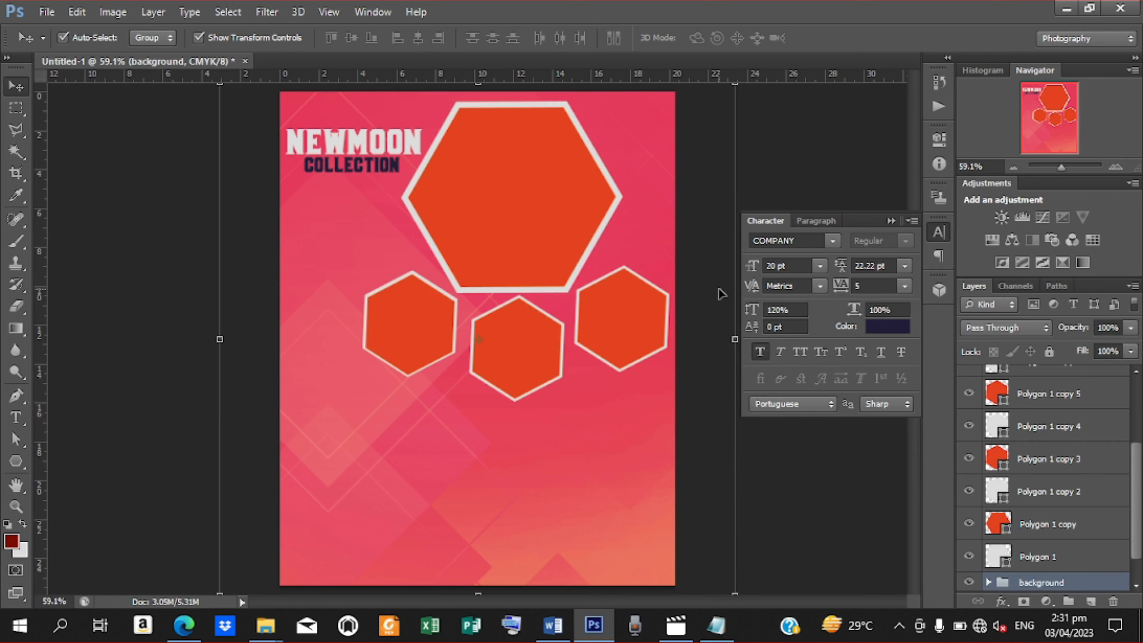
pyautogui.moveTo(1139, 466); pyautogui.dragTo(1136, 399)
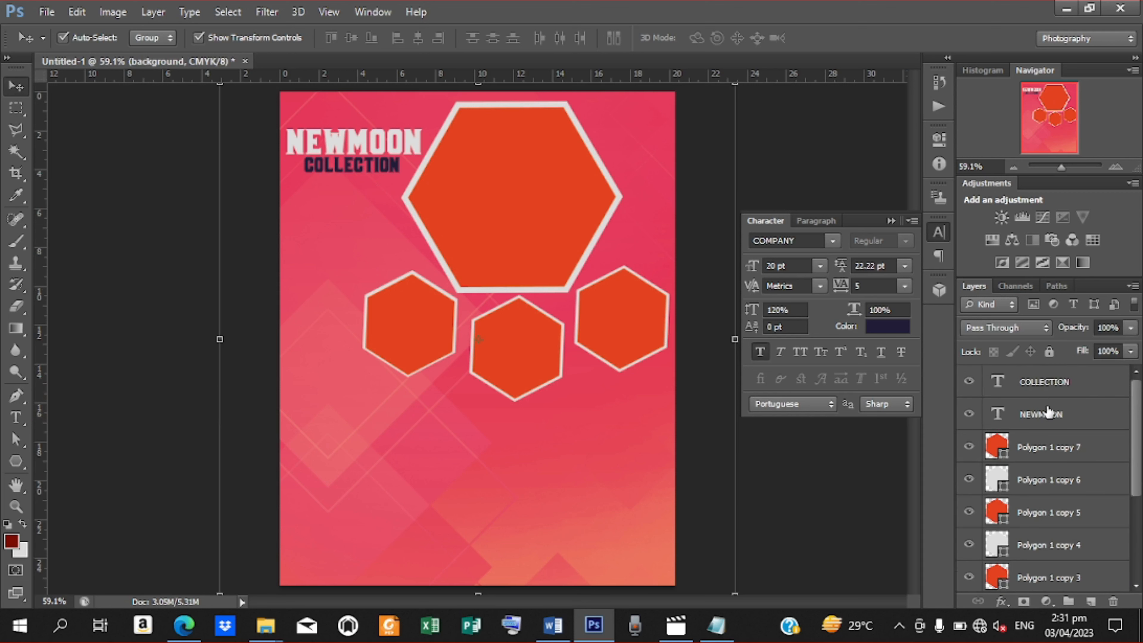
pyautogui.click(1046, 388)
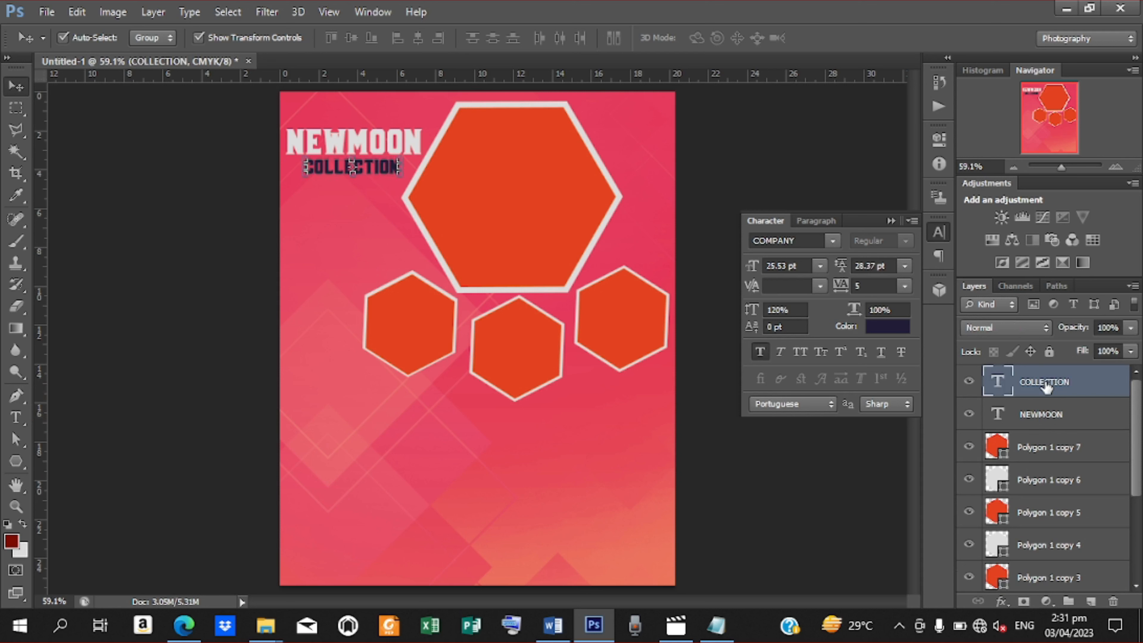
pyautogui.click(115, 459)
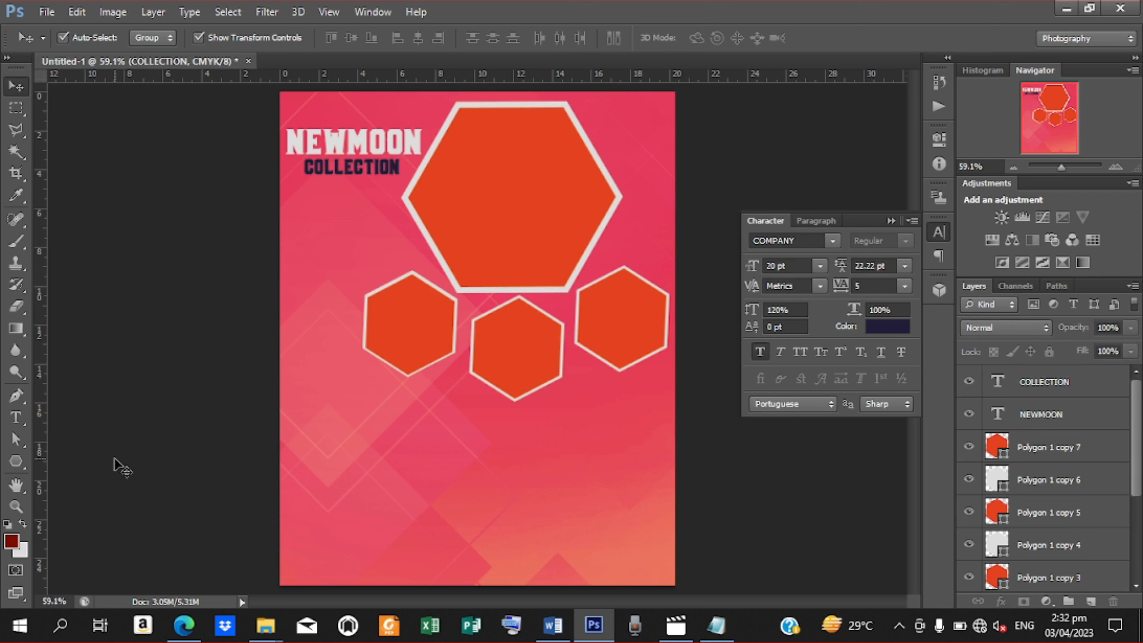
# Draw a rectangle shape of about 228 × 62 px below the COLLECTION text, beside the large hexagon
pyautogui.click(16, 461)
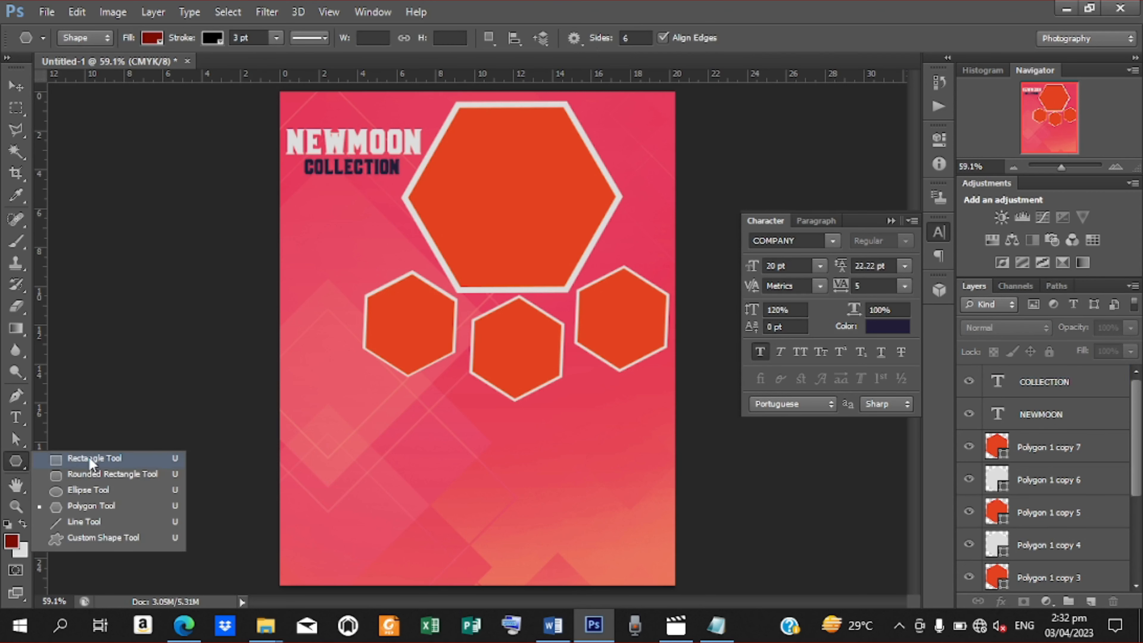
pyautogui.click(89, 457)
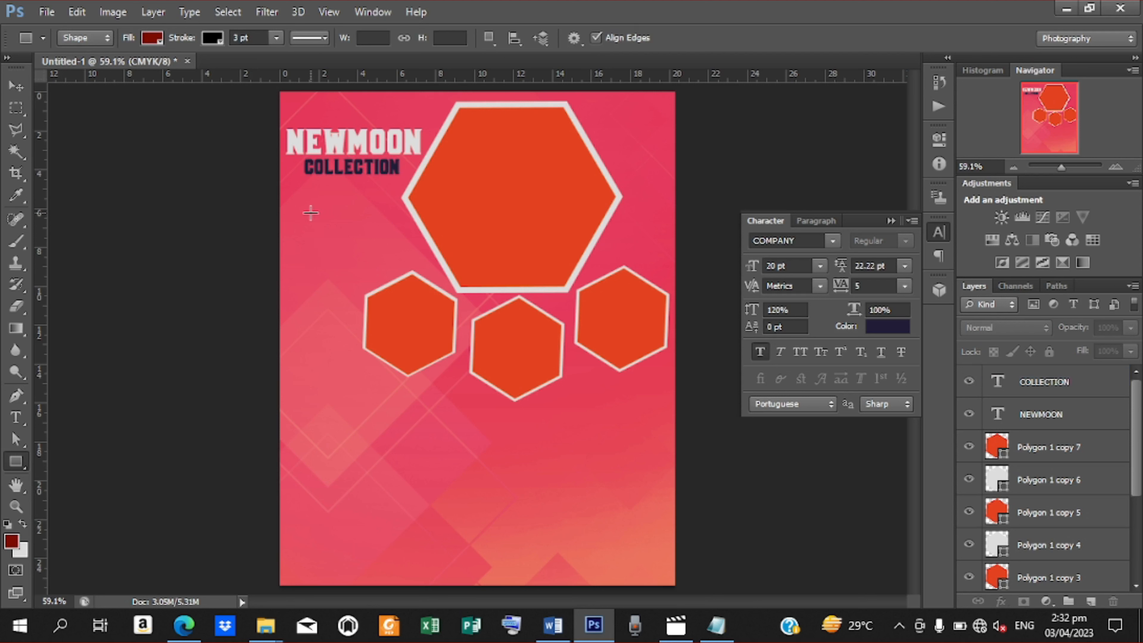
pyautogui.moveTo(307, 211); pyautogui.dragTo(419, 240)
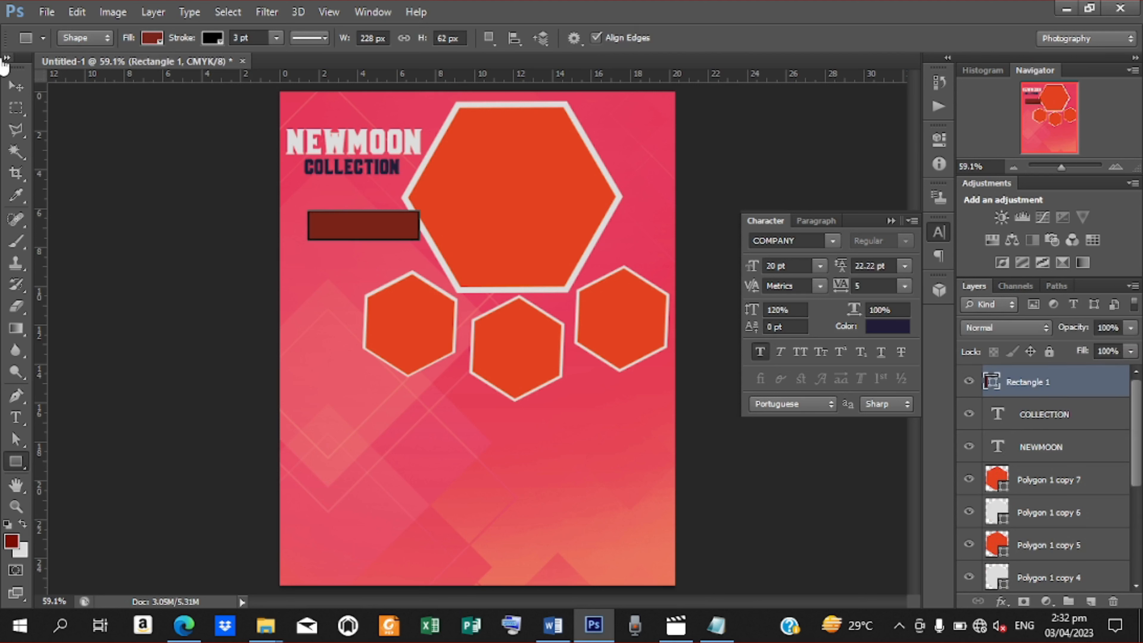
# Remove the rectangle's stroke and fill it with the same orange-red as the hexagons
pyautogui.click(220, 39)
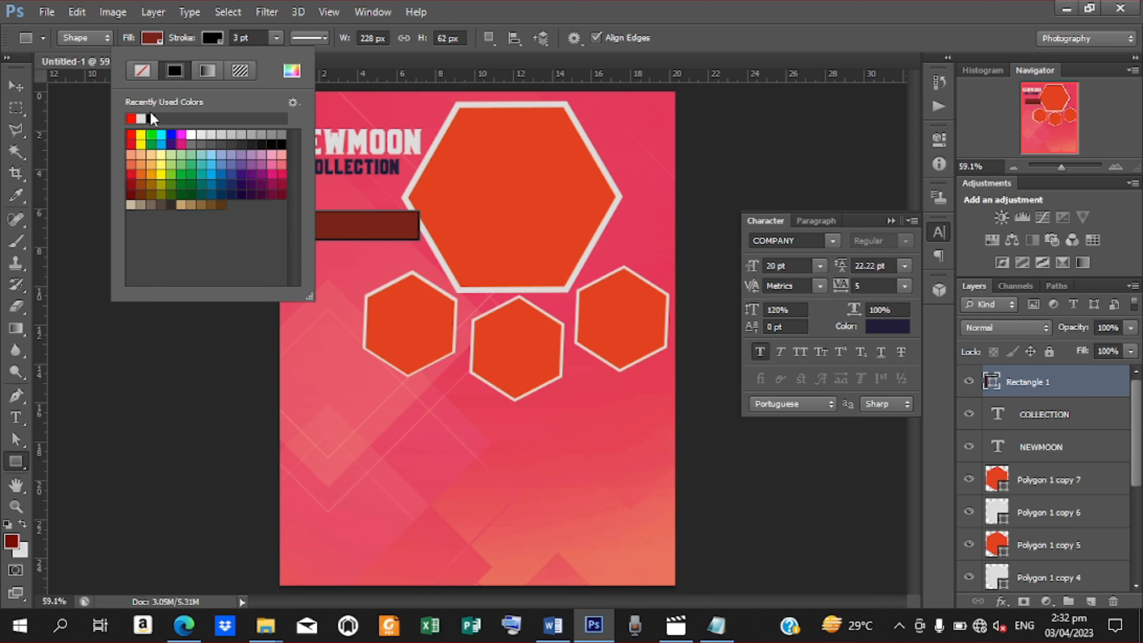
pyautogui.click(141, 71)
pyautogui.click(154, 40)
pyautogui.click(154, 41)
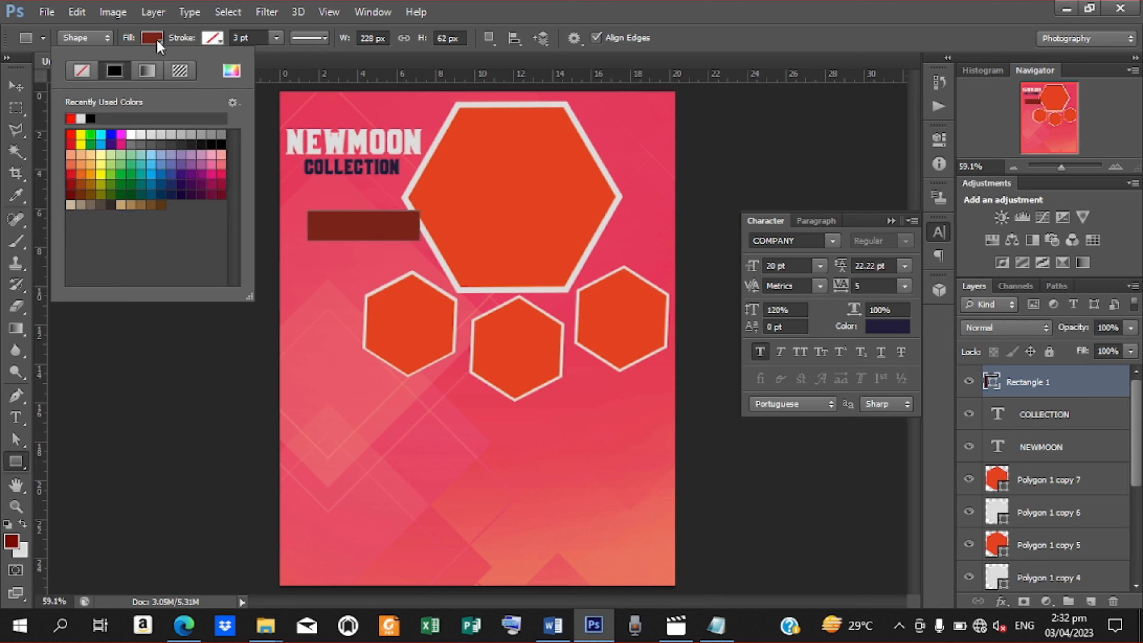
pyautogui.click(81, 117)
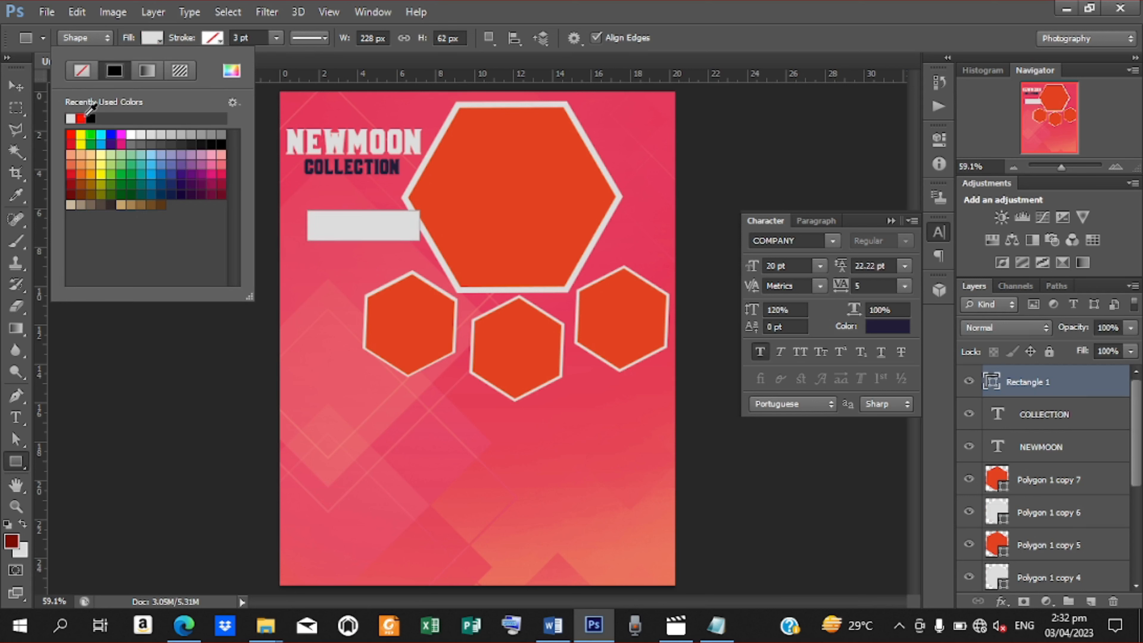
pyautogui.click(91, 118)
pyautogui.click(91, 118)
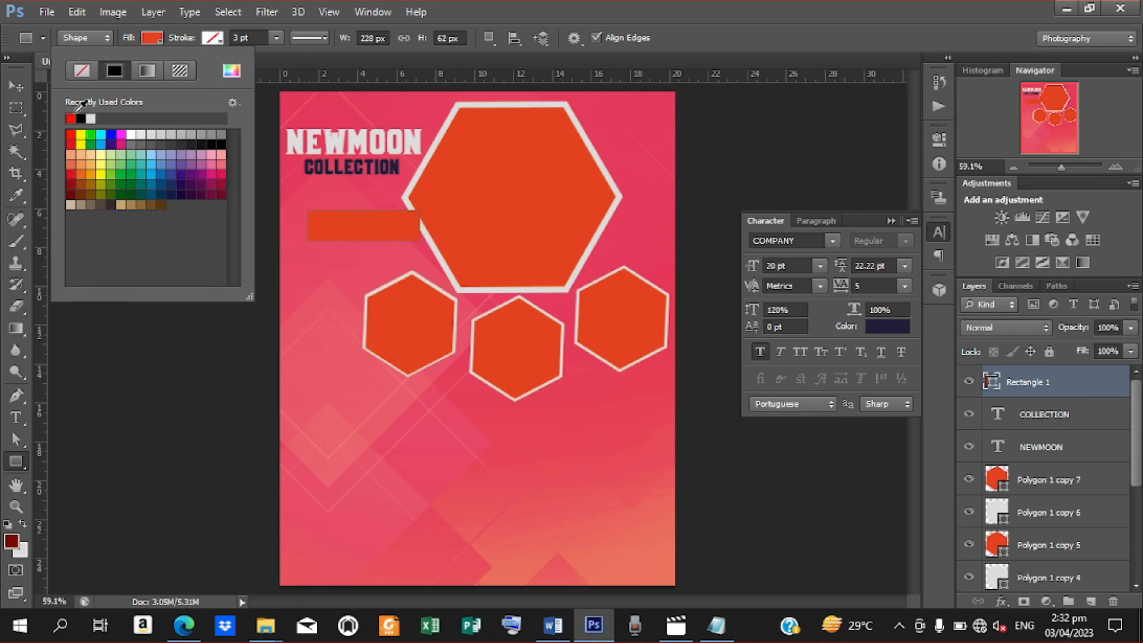
pyautogui.press('Escape')
# Scale the orange rectangle to about 90%, placing it left of the large hexagon, and rasterize its layer
pyautogui.press('v')
pyautogui.moveTo(406, 234); pyautogui.dragTo(396, 211)
pyautogui.click(841, 37)
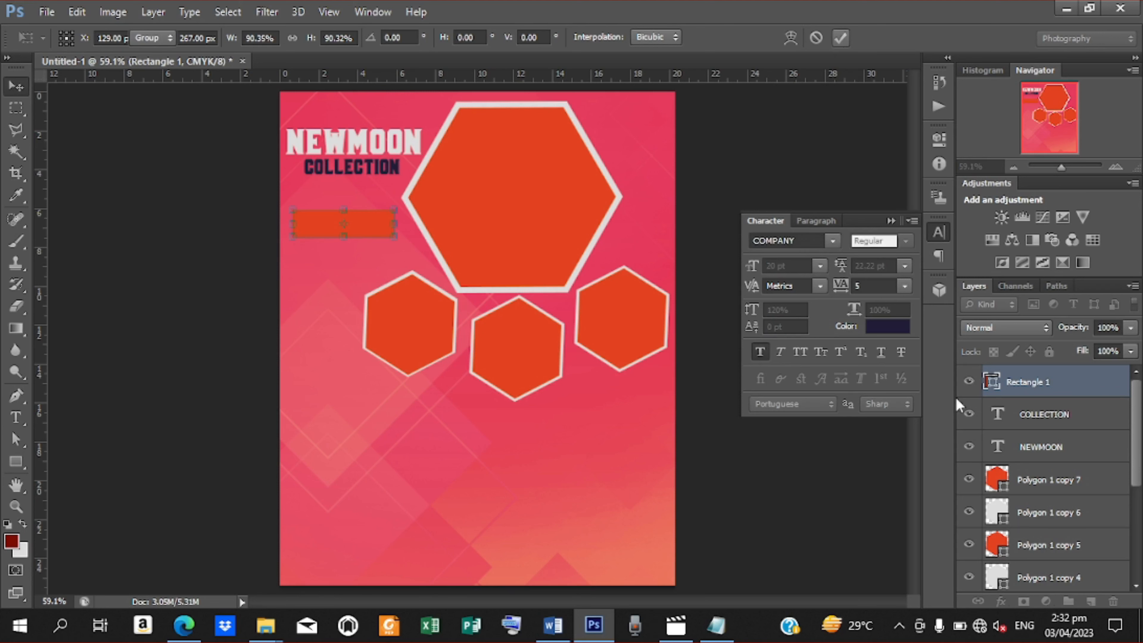
pyautogui.rightClick(1021, 388)
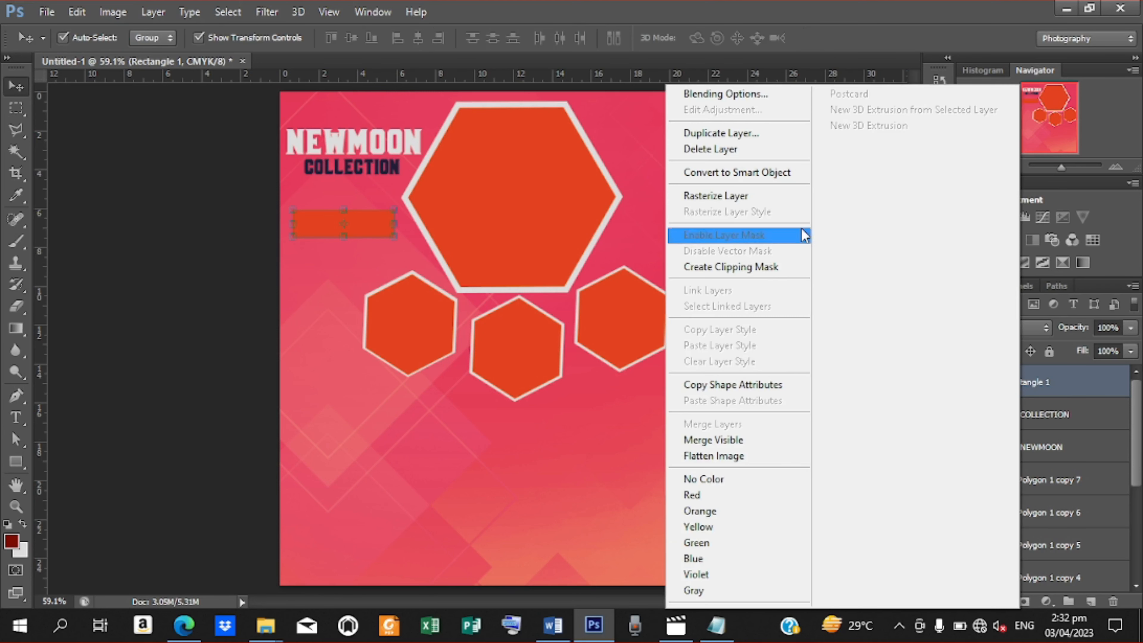
pyautogui.click(762, 194)
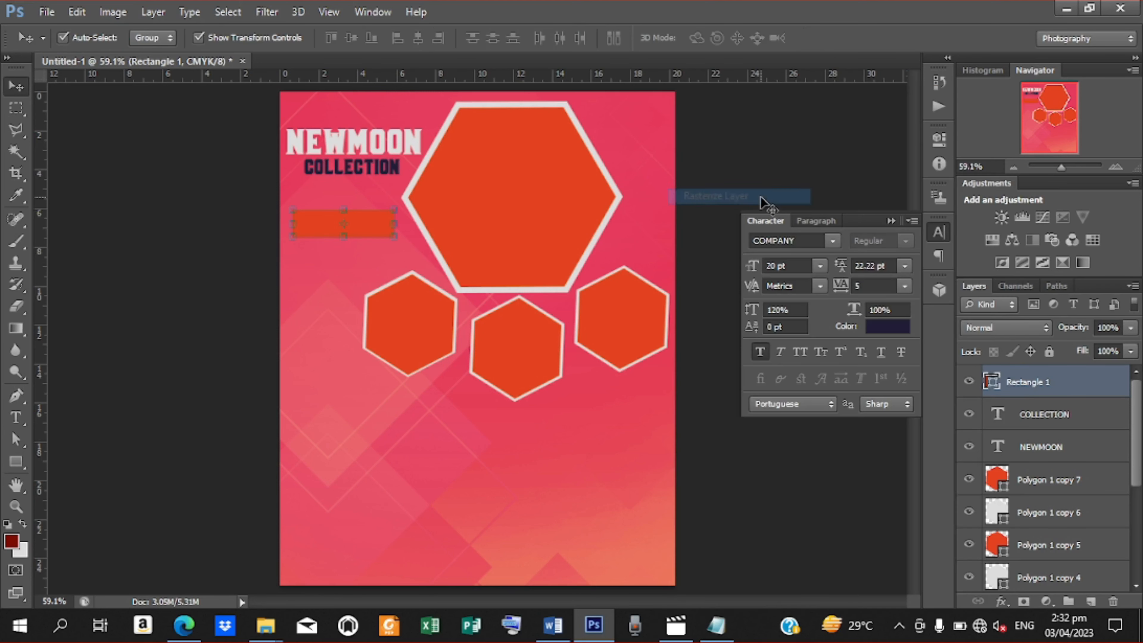
# Cut a triangular notch into the left end of the orange rectangle using a Polygonal Lasso selection
pyautogui.click(16, 130)
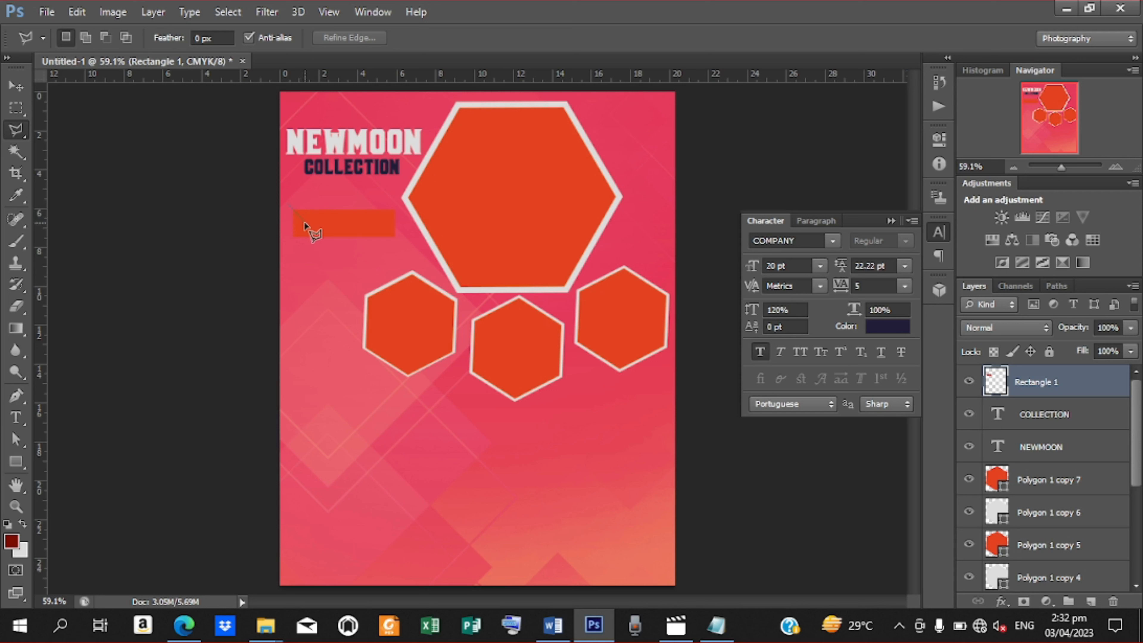
pyautogui.click(288, 244)
pyautogui.click(288, 206)
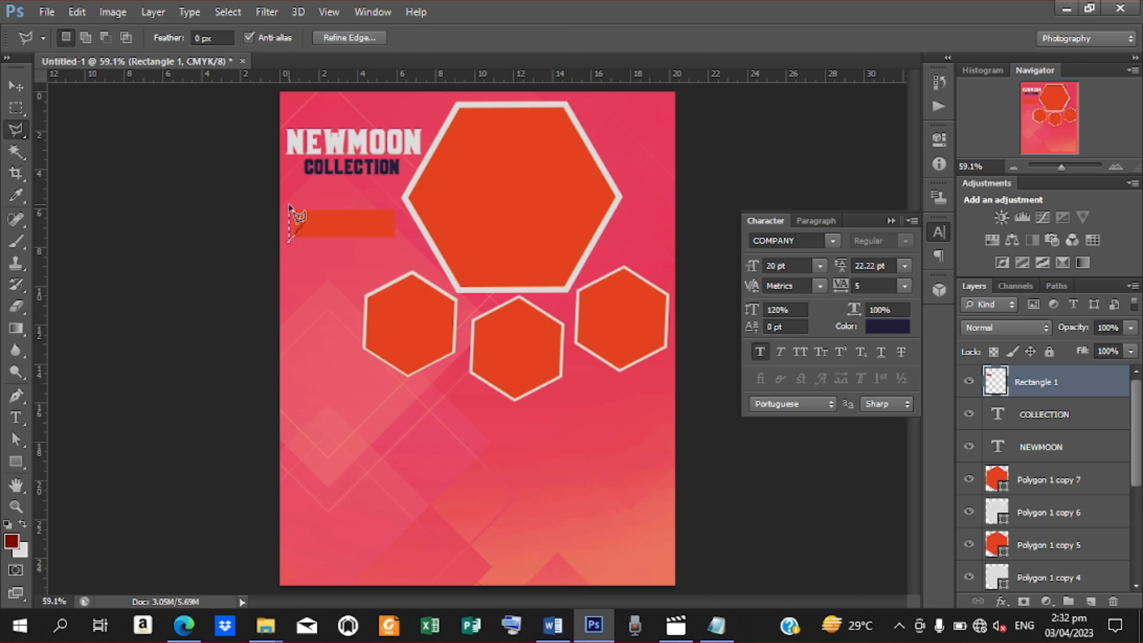
pyautogui.press('Delete')
pyautogui.hotkey('ctrl', 'd')
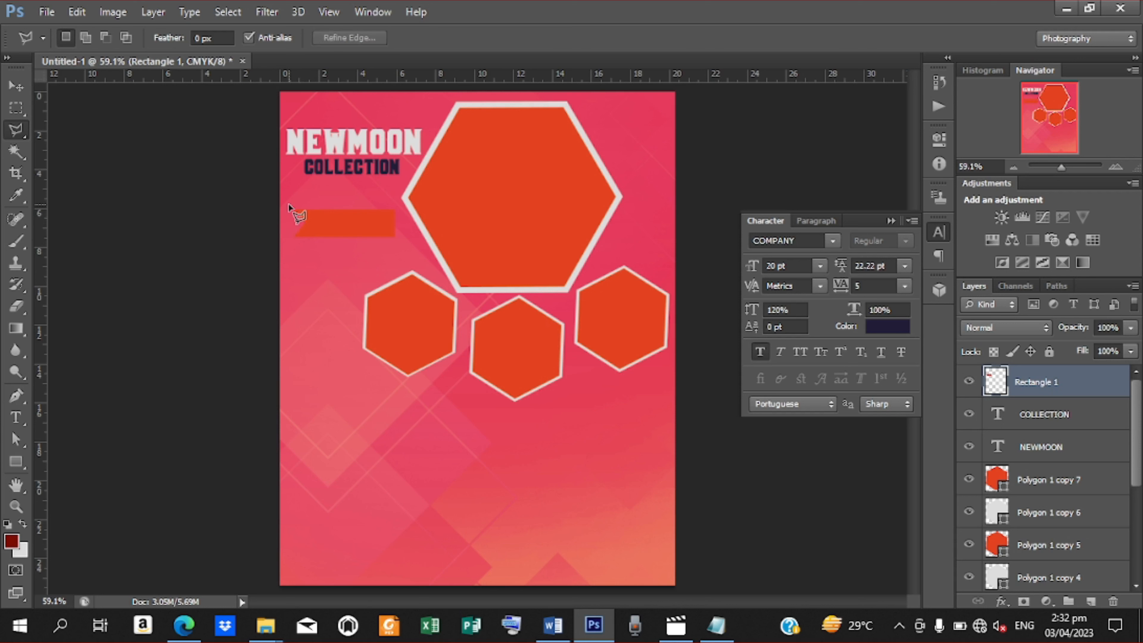
# Cut a matching triangular notch into the right end of the orange rectangle to finish the ribbon banner shape
pyautogui.click(400, 205)
pyautogui.click(385, 224)
pyautogui.click(399, 242)
pyautogui.click(400, 204)
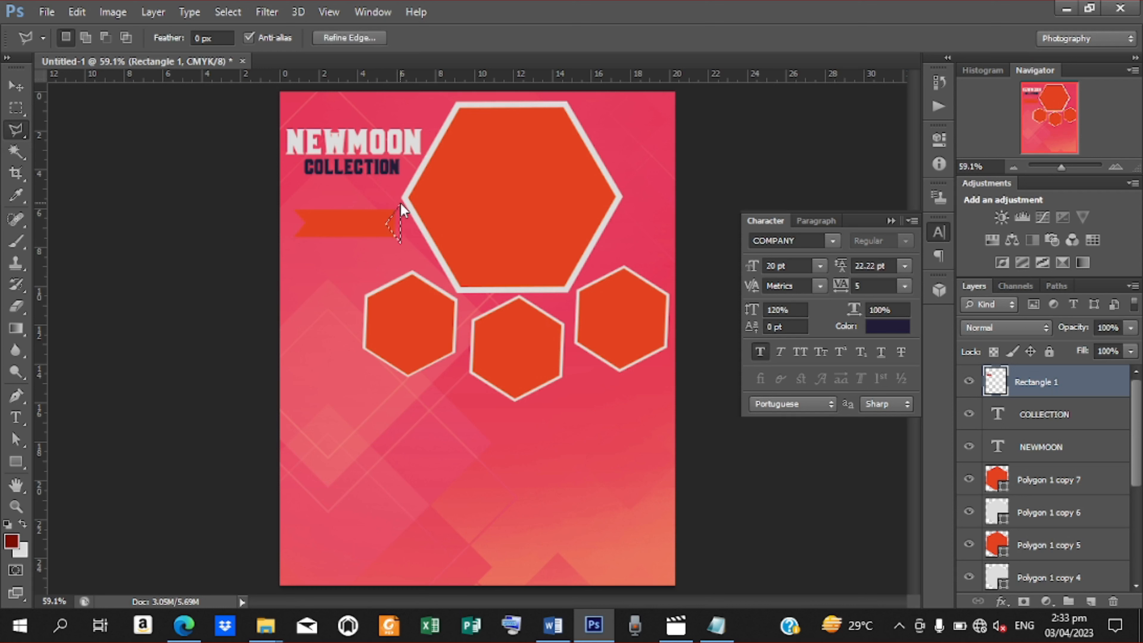
pyautogui.hotkey('ctrl', 'd')
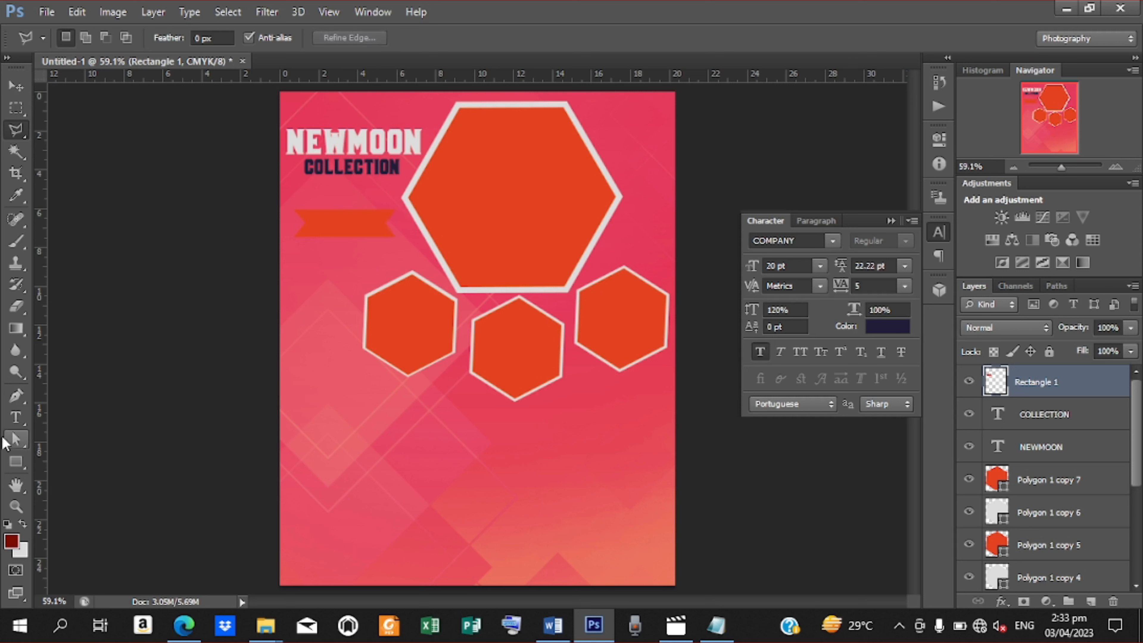
# Apply a Color Overlay to the ribbon banner in light grey dcdcdc, sampled from the NEWMOON title
pyautogui.click(16, 462)
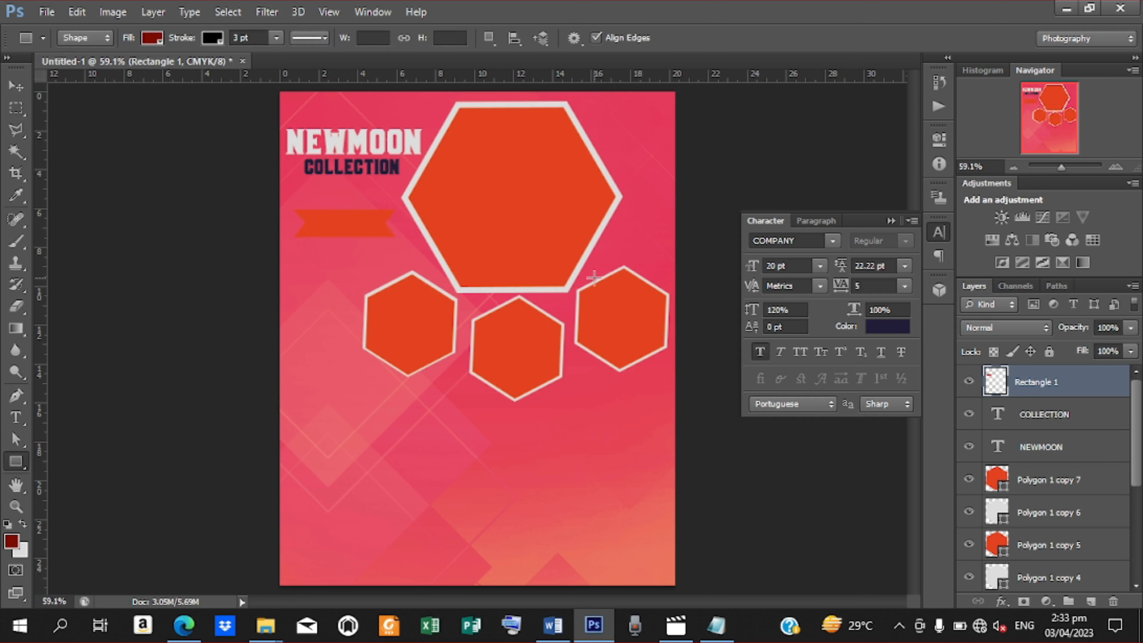
pyautogui.doubleClick(1004, 387)
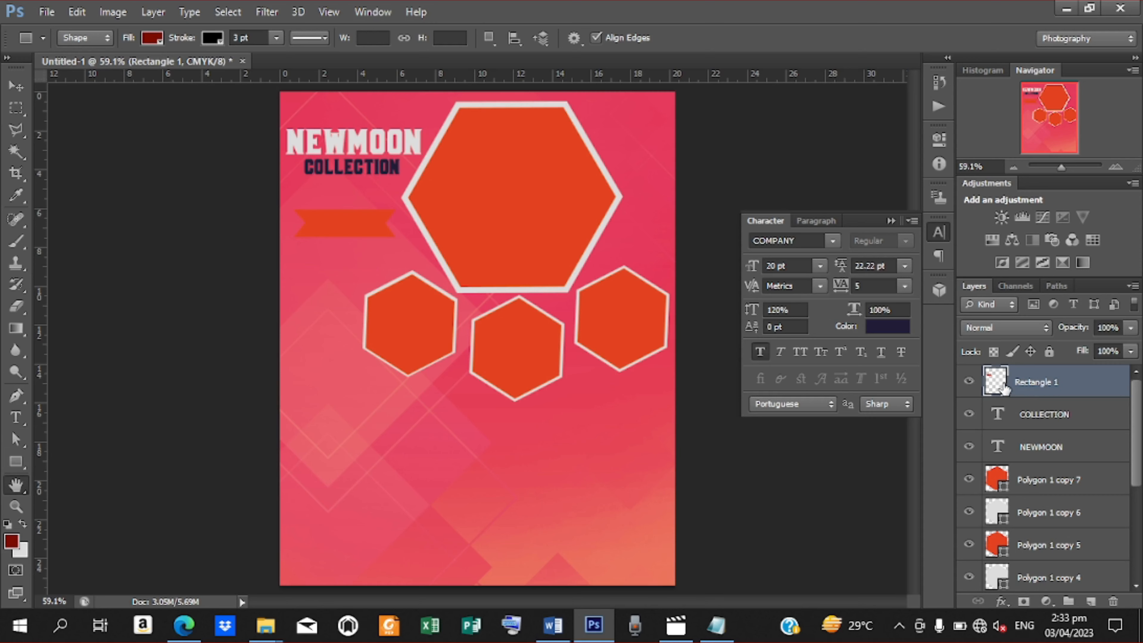
pyautogui.click(708, 273)
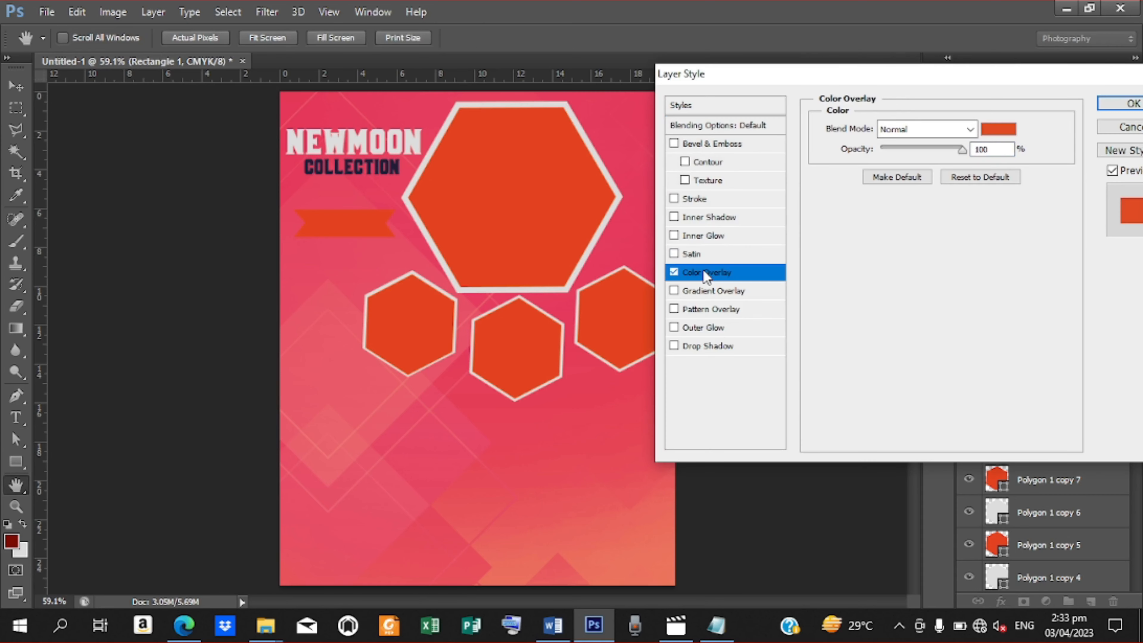
pyautogui.click(999, 129)
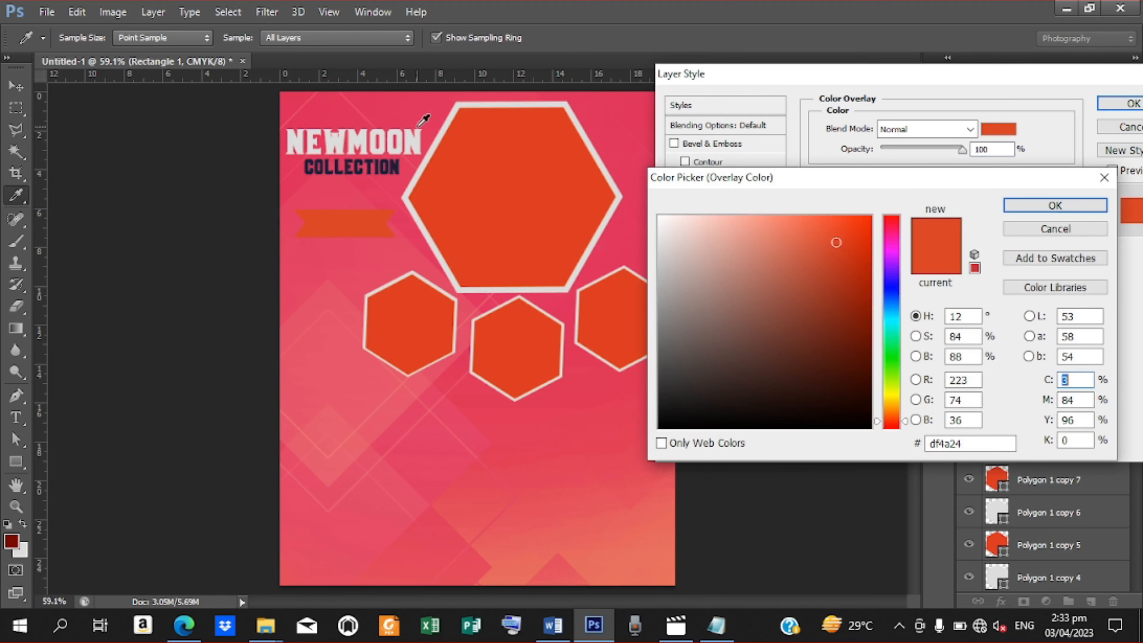
pyautogui.click(407, 139)
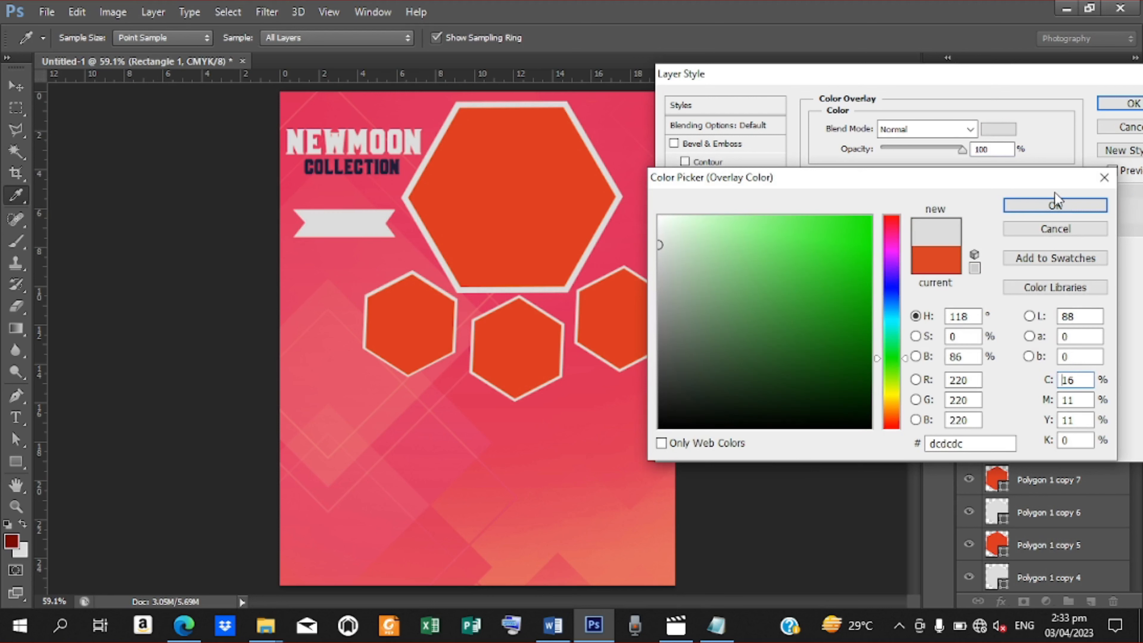
pyautogui.click(1056, 206)
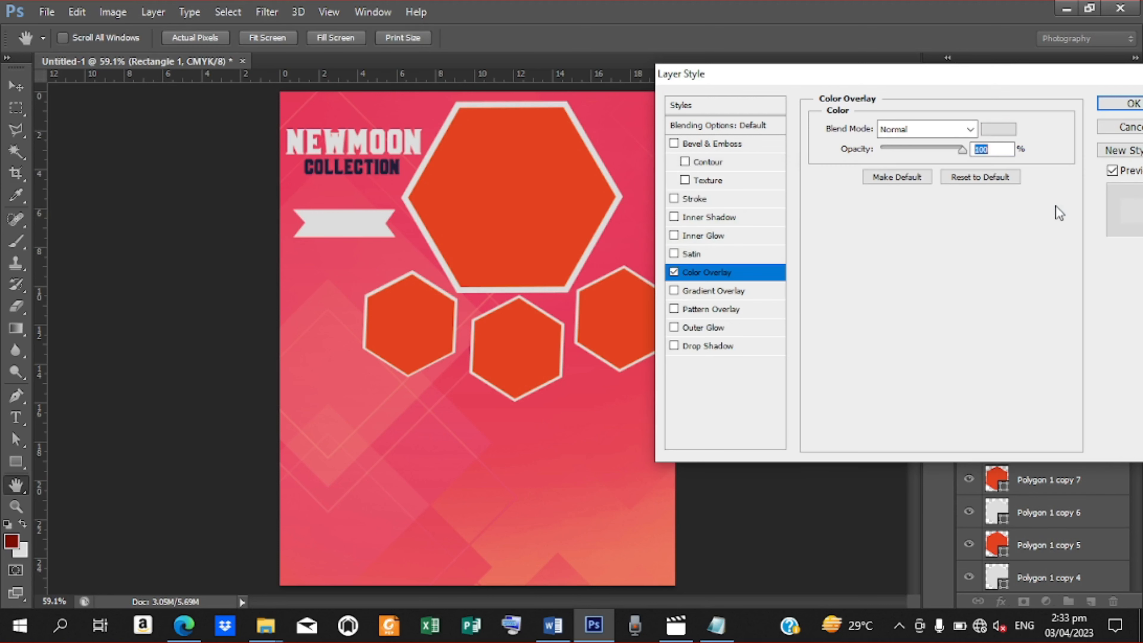
pyautogui.click(1126, 105)
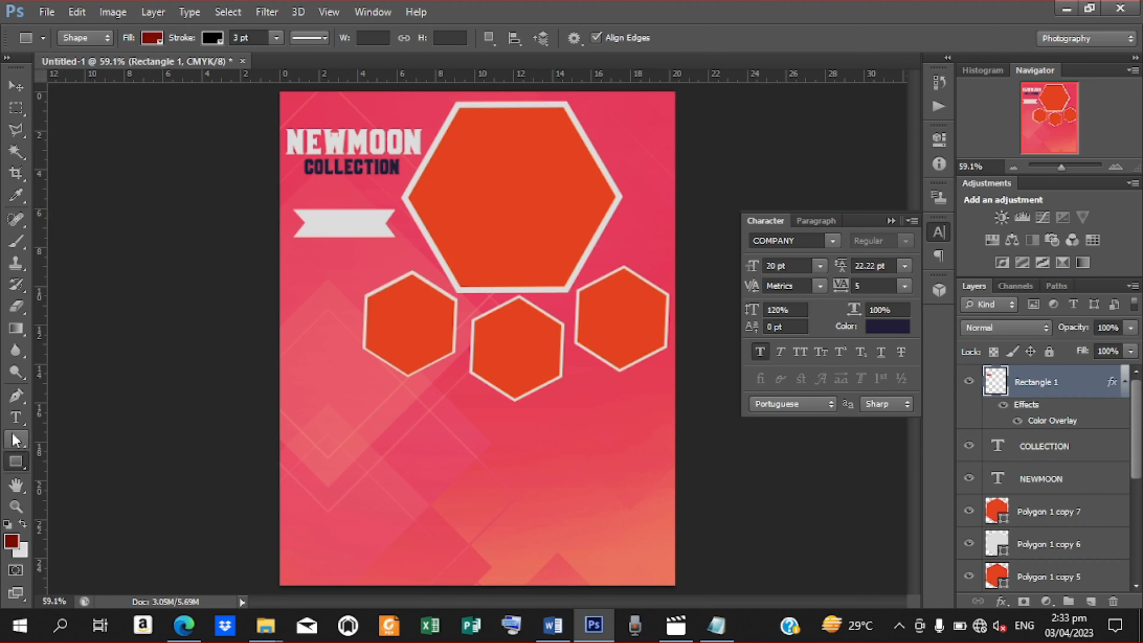
# Add a NEW ARRIVAL text layer below the small hexagons, copying the wording from the readme file in Notepad
pyautogui.click(16, 418)
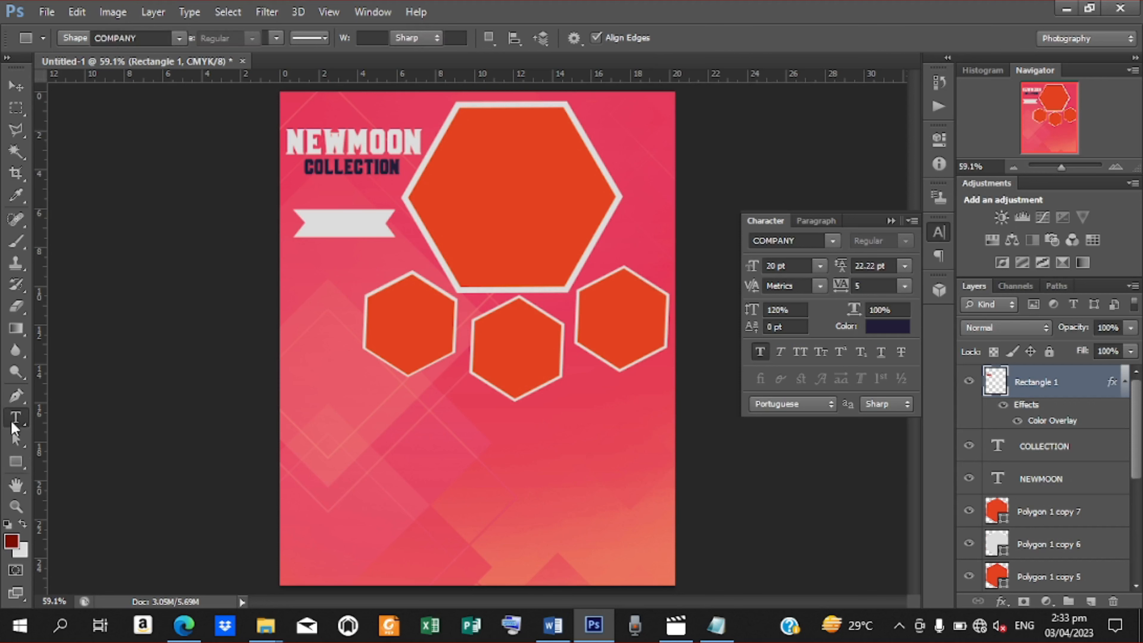
pyautogui.click(404, 414)
pyautogui.click(716, 626)
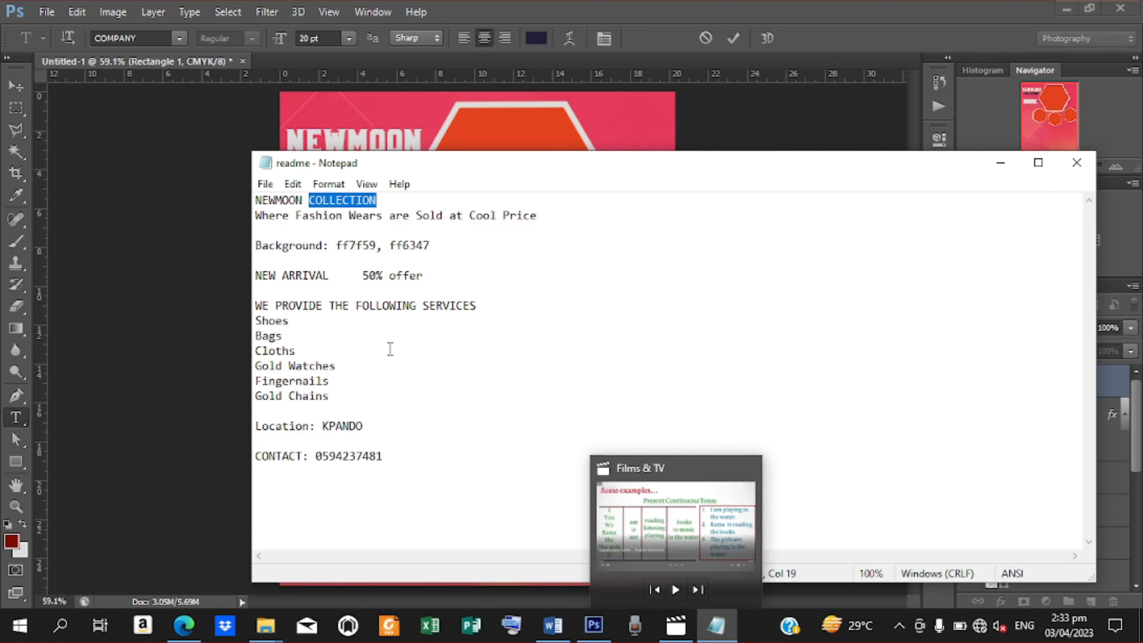
pyautogui.moveTo(331, 276); pyautogui.dragTo(262, 276)
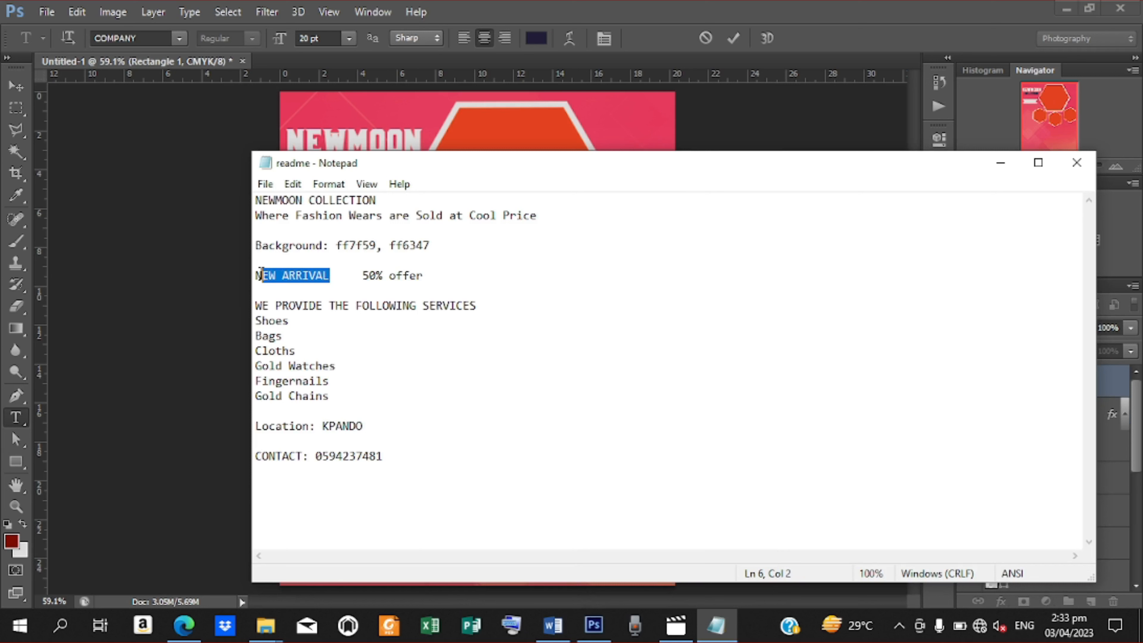
pyautogui.moveTo(331, 278); pyautogui.dragTo(254, 276)
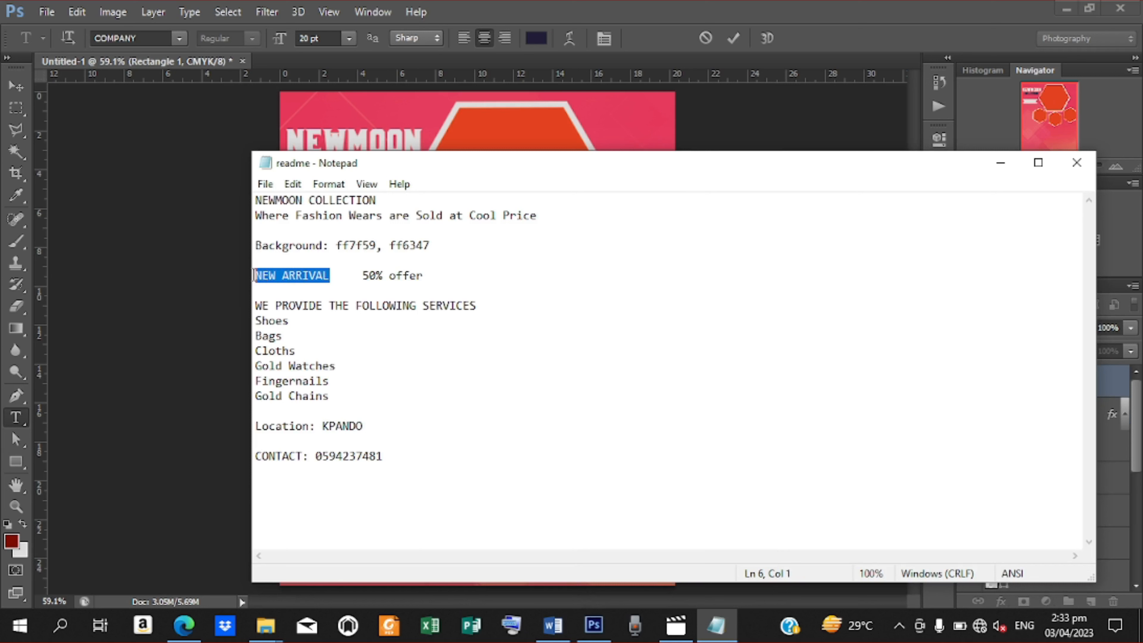
pyautogui.rightClick(282, 272)
pyautogui.click(335, 326)
pyautogui.click(1000, 162)
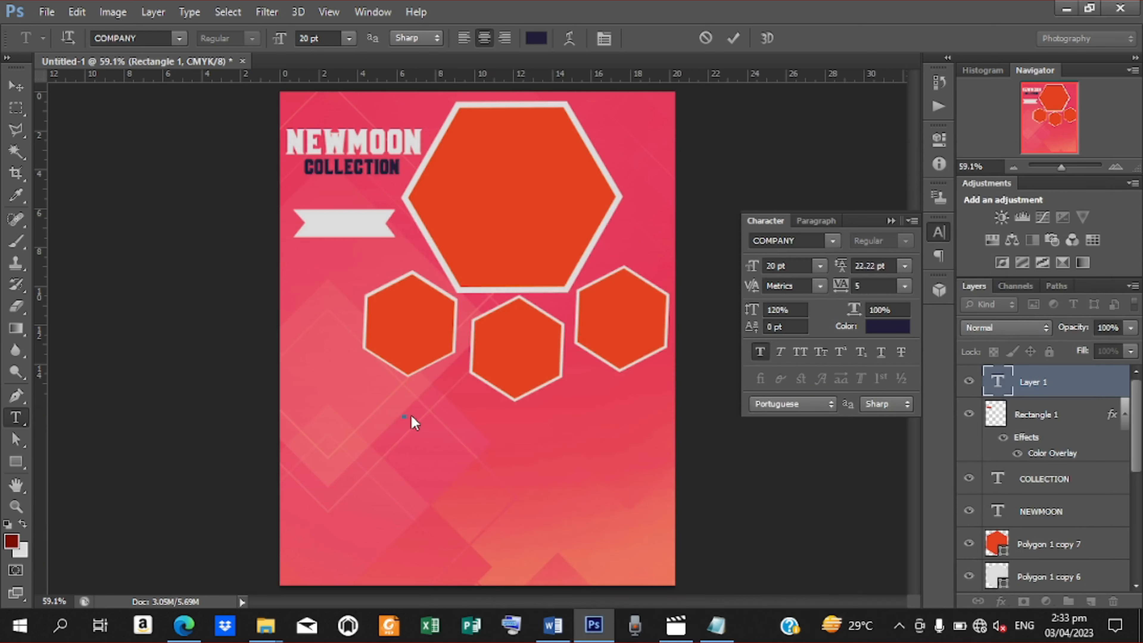
pyautogui.hotkey('ctrl', 'v')
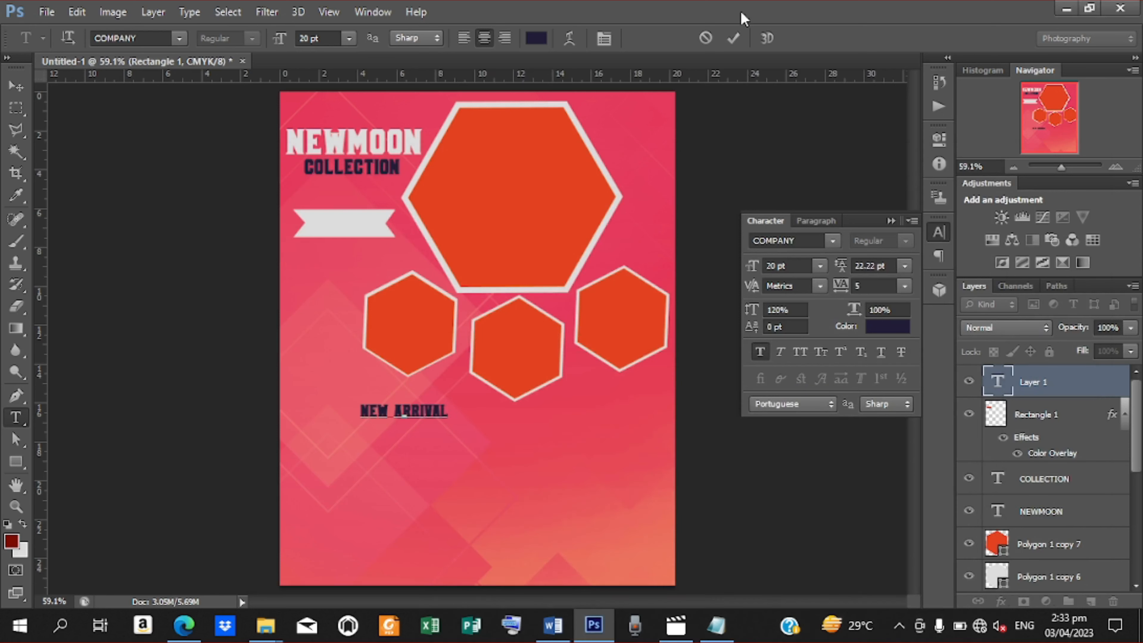
pyautogui.click(734, 38)
# Move the NEW ARRIVAL text onto the ribbon banner and reduce its font size to 16 pt
pyautogui.click(16, 85)
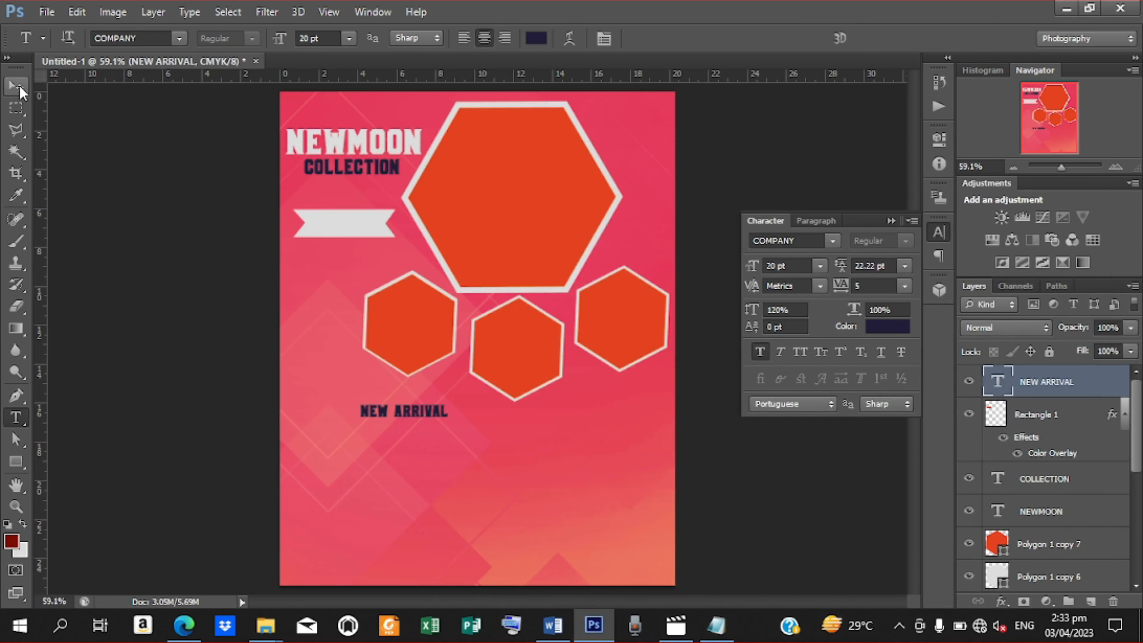
pyautogui.moveTo(422, 414); pyautogui.dragTo(364, 224)
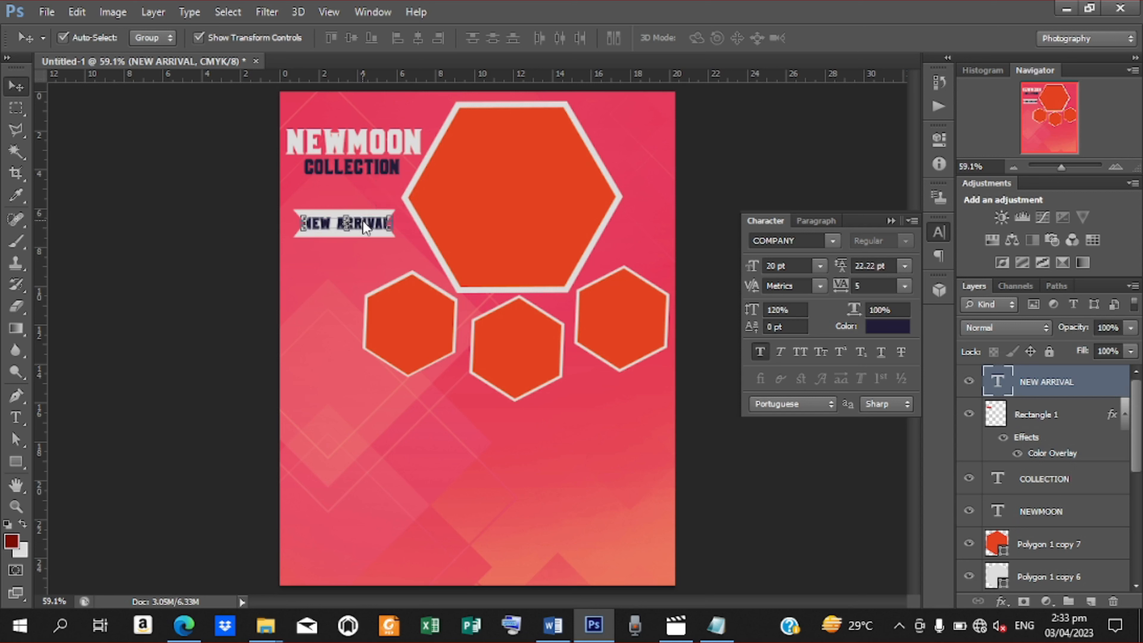
pyautogui.moveTo(756, 271); pyautogui.dragTo(754, 271)
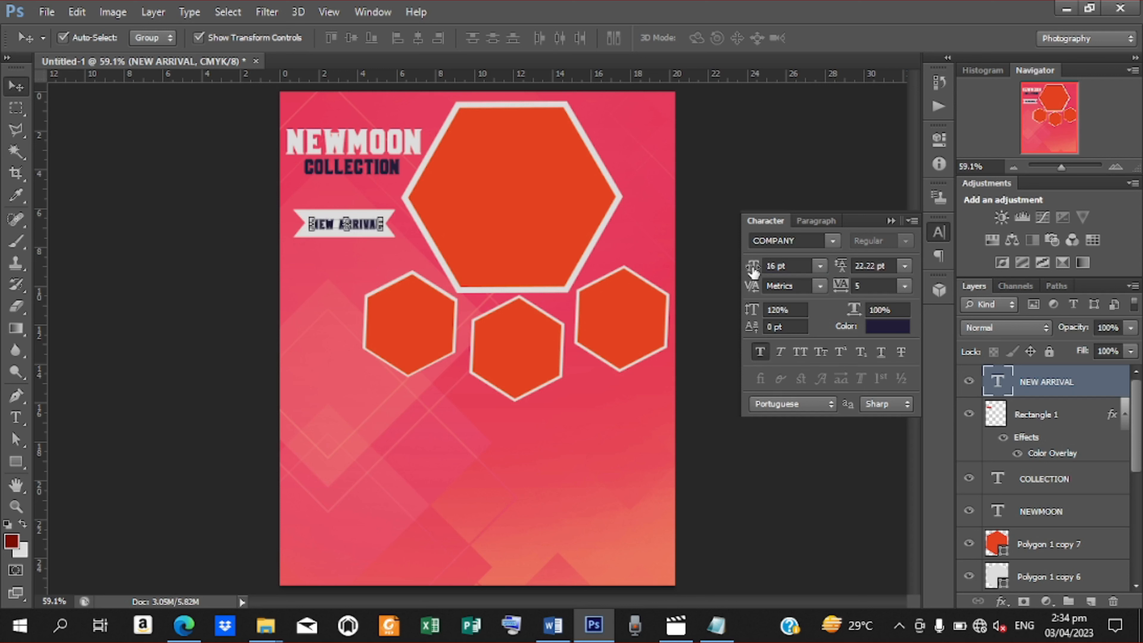
pyautogui.click(712, 337)
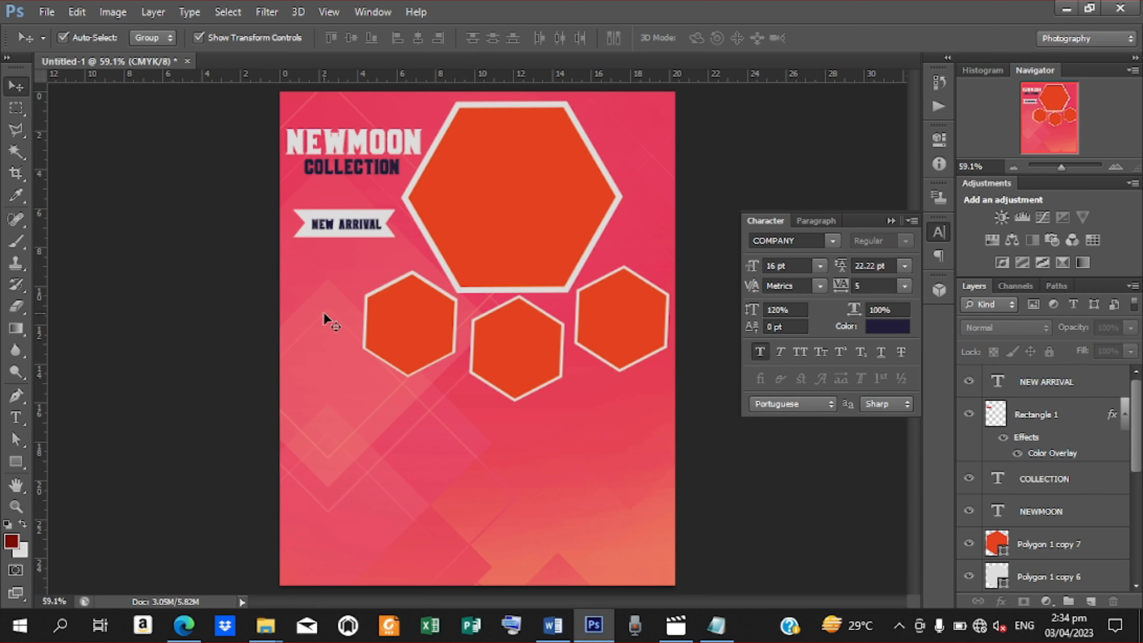
# Add a text layer reading WE PROVIDE THE FOLLOWING SERVICES below the small hexagons, copied from the readme file in Notepad
pyautogui.click(17, 419)
pyautogui.click(383, 425)
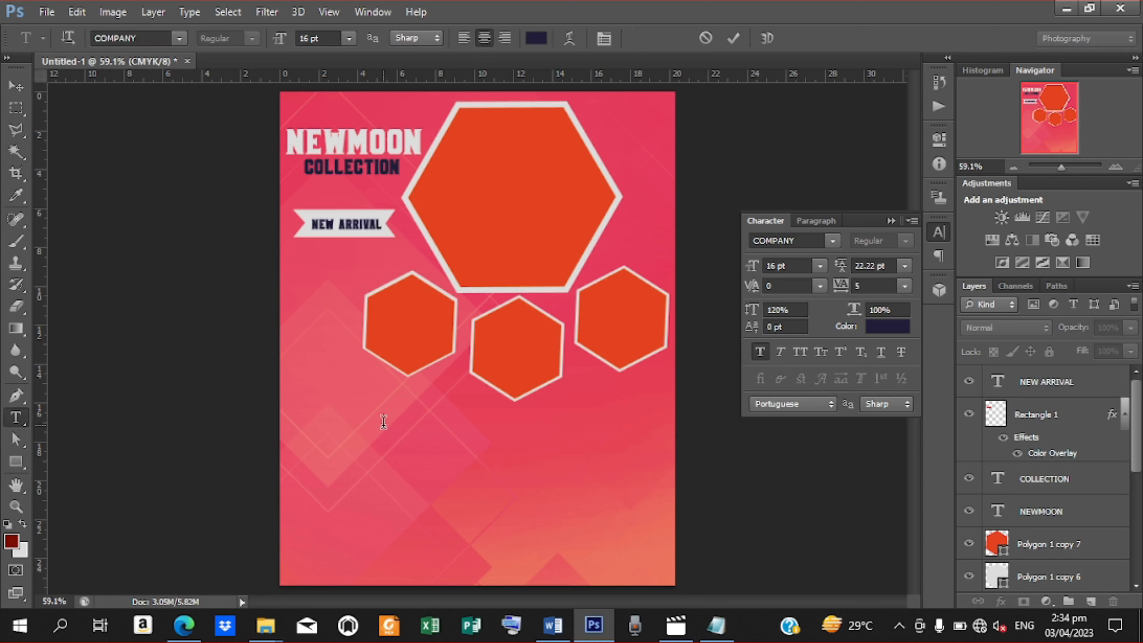
pyautogui.click(676, 628)
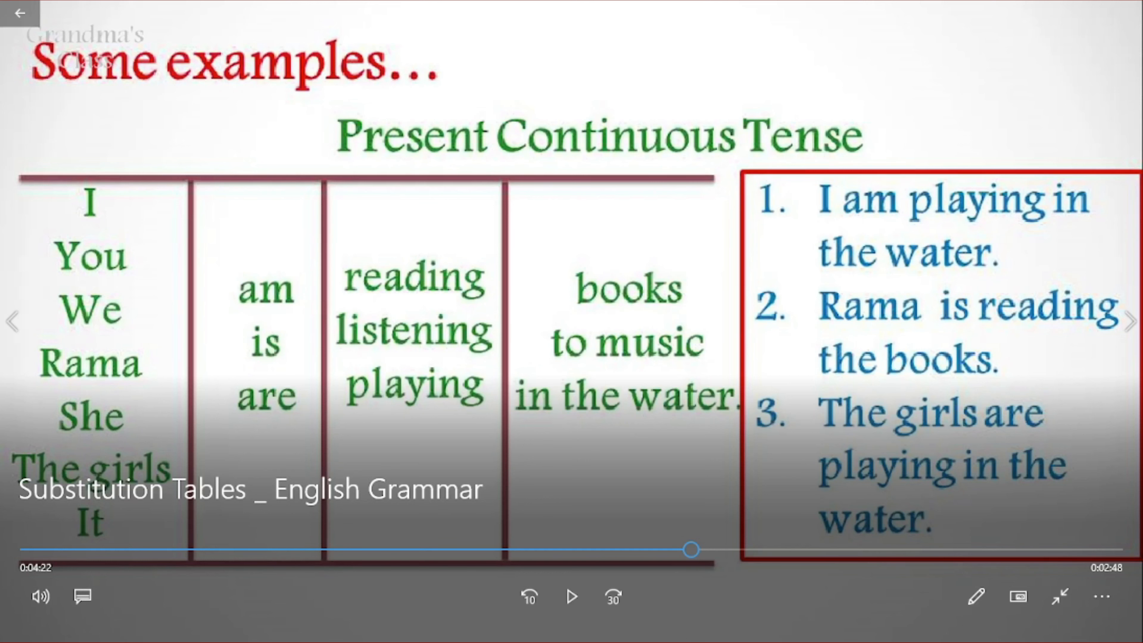
pyautogui.moveTo(1052, 14)
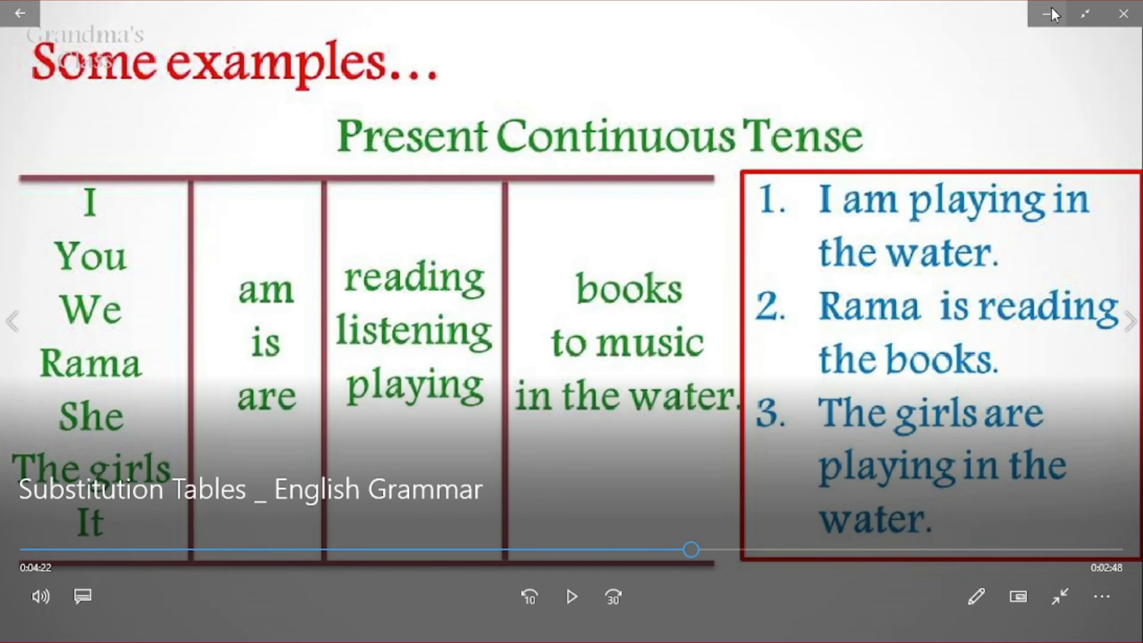
pyautogui.hotkey('alt', 'Tab')
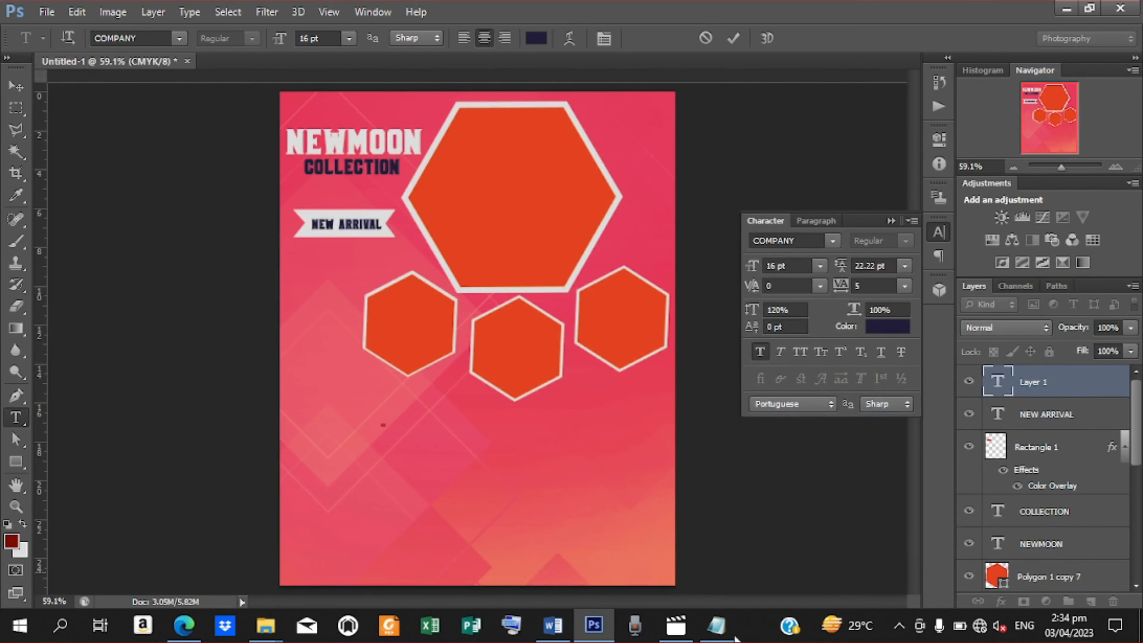
pyautogui.click(716, 627)
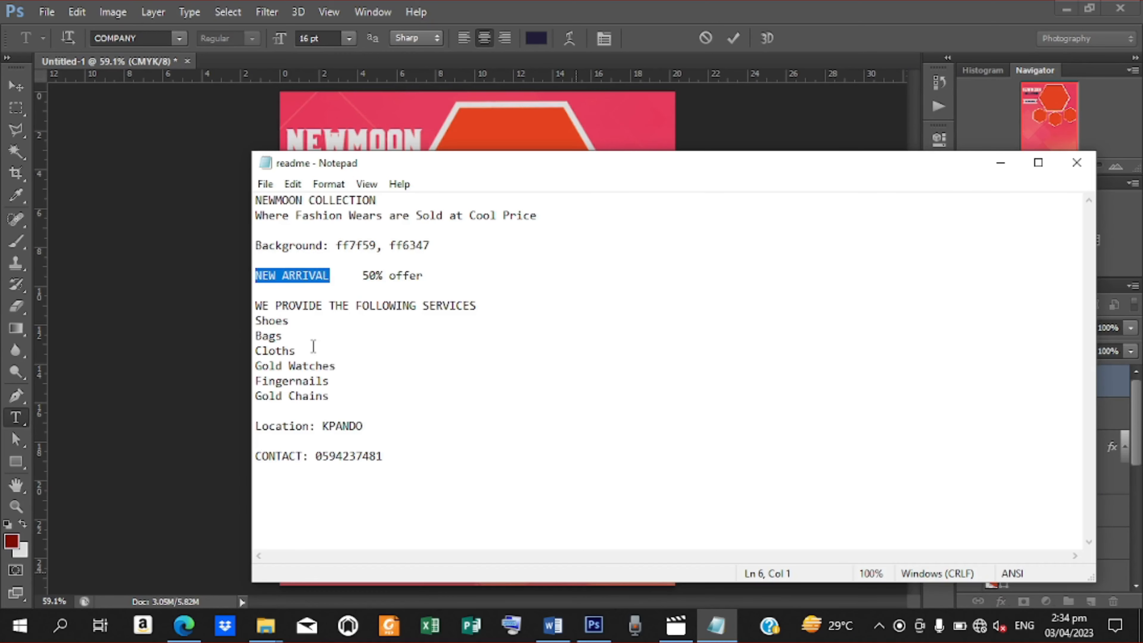
pyautogui.moveTo(256, 305); pyautogui.dragTo(478, 306)
pyautogui.rightClick(446, 306)
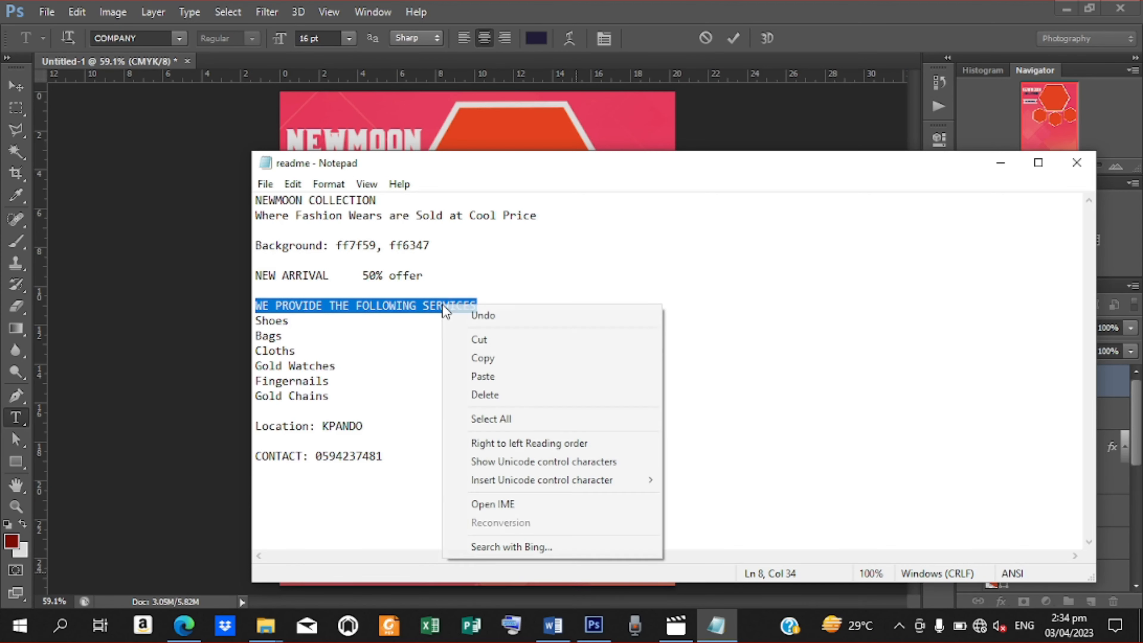
pyautogui.click(494, 357)
pyautogui.click(1001, 162)
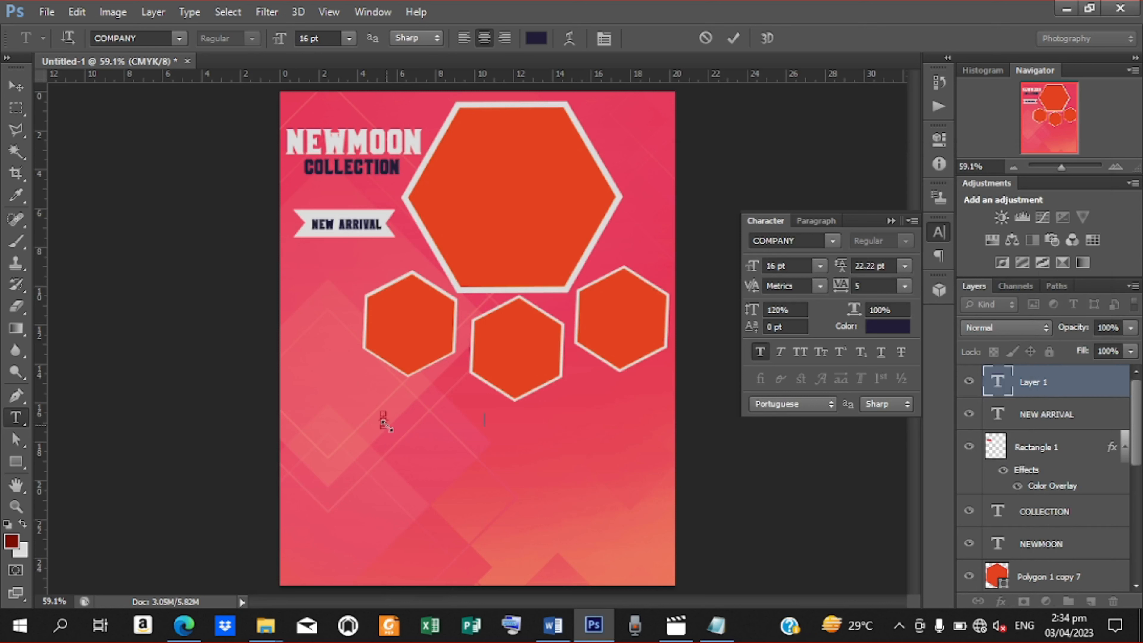
pyautogui.hotkey('ctrl', 'v')
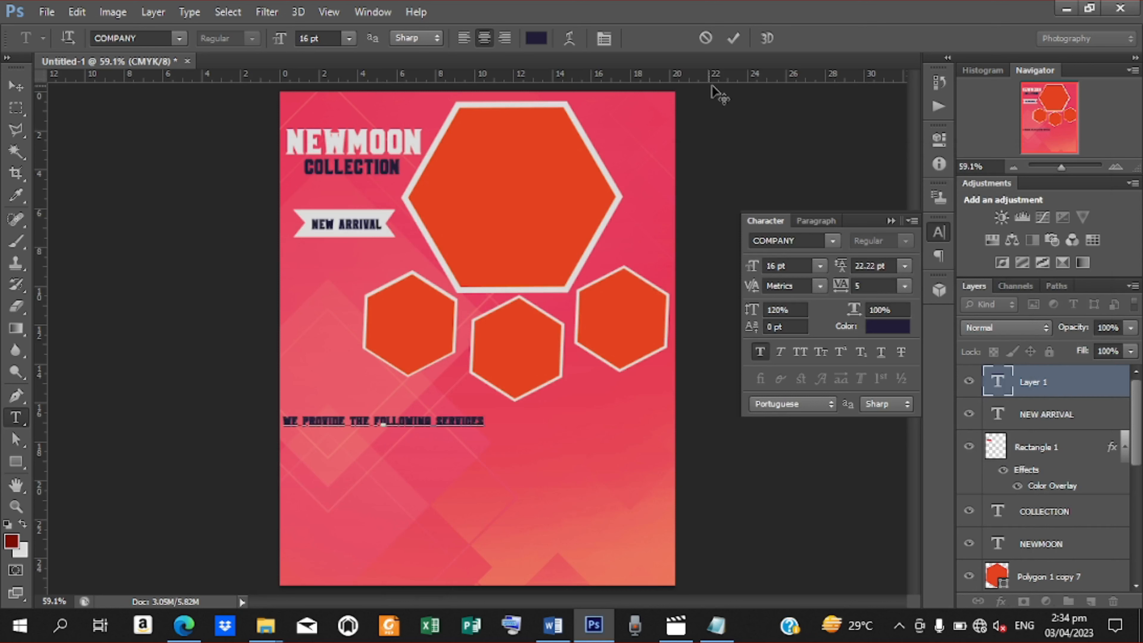
pyautogui.click(733, 39)
# Recolour the WE PROVIDE THE FOLLOWING SERVICES text to light grey dcdcdc, sampled from the NEWMOON title
pyautogui.click(890, 327)
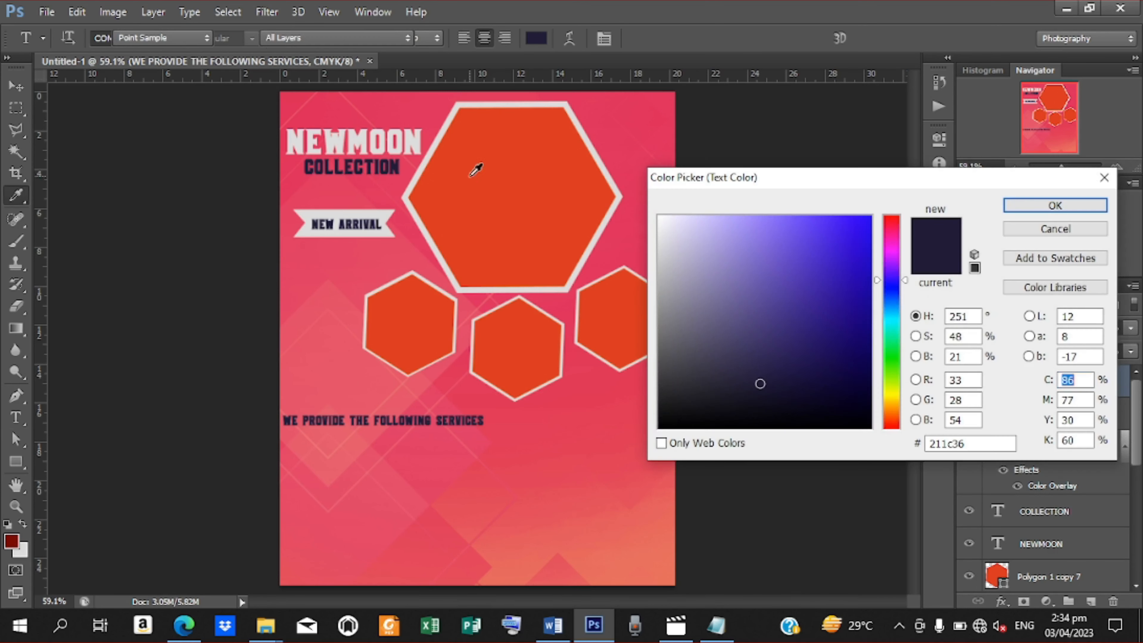
pyautogui.click(374, 136)
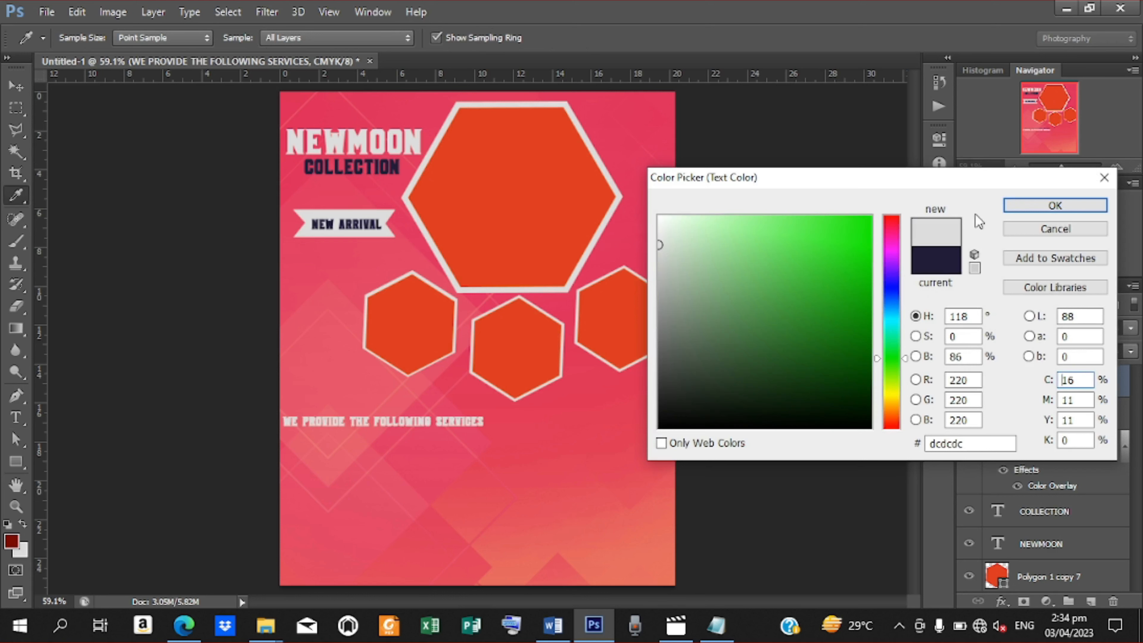
pyautogui.click(1053, 207)
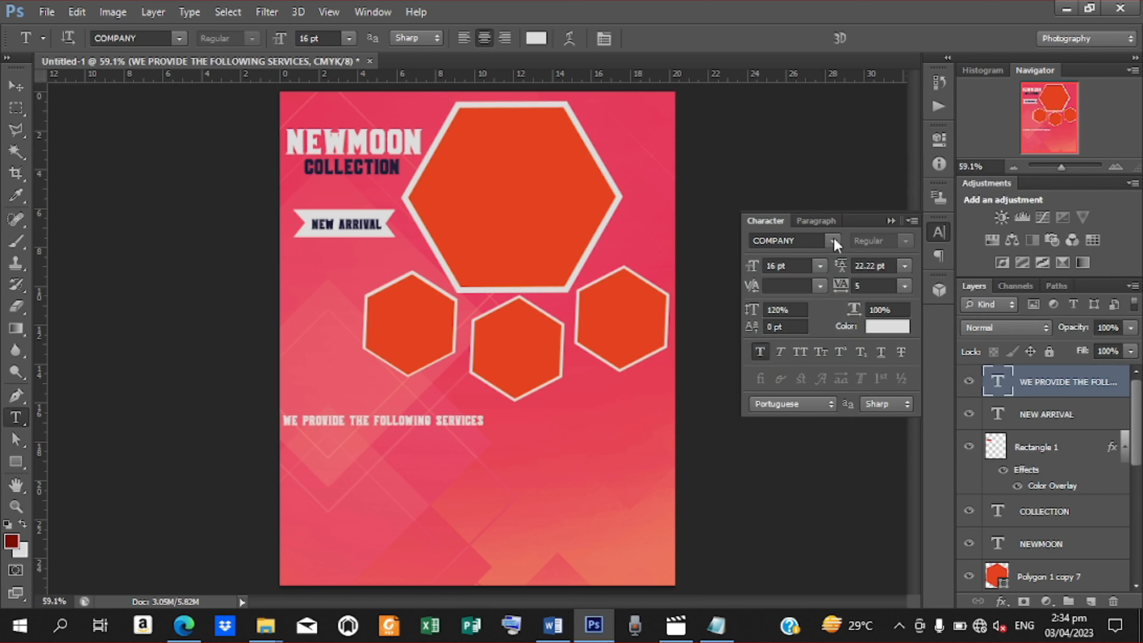
# Change the WE PROVIDE THE FOLLOWING SERVICES text's font to Lato with the Black style
pyautogui.click(833, 241)
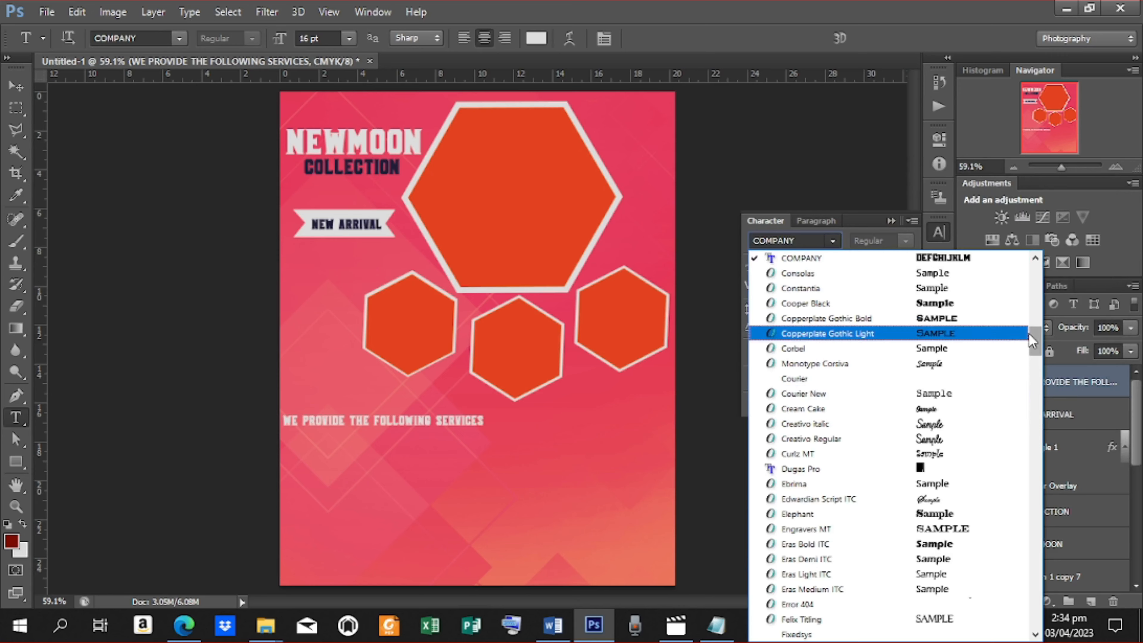
pyautogui.moveTo(1036, 344); pyautogui.dragTo(1037, 431)
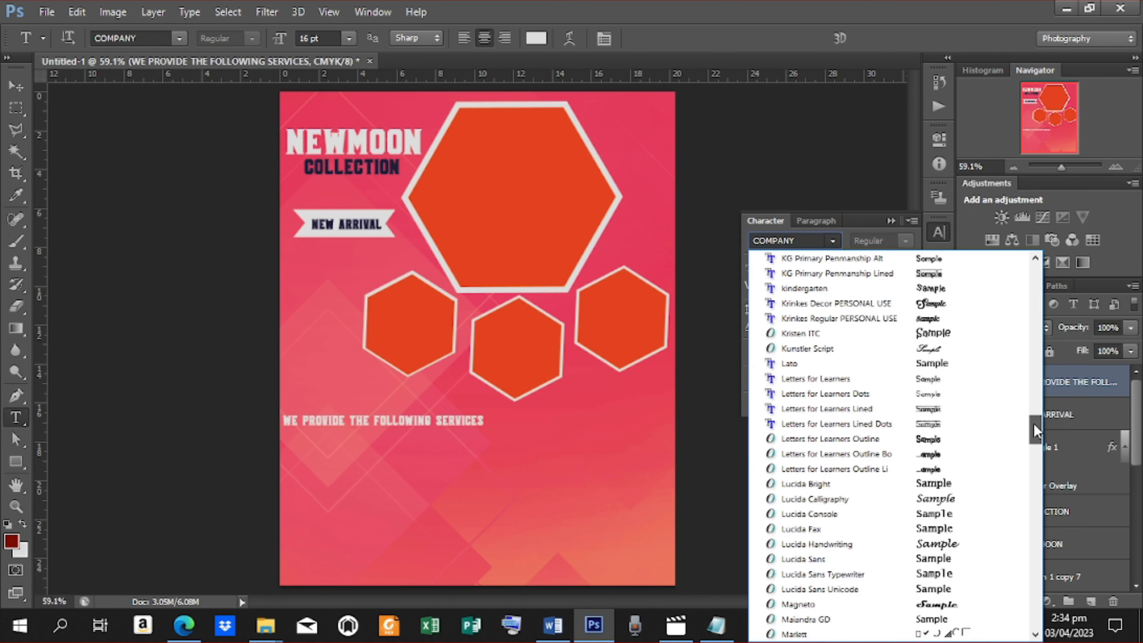
pyautogui.click(838, 364)
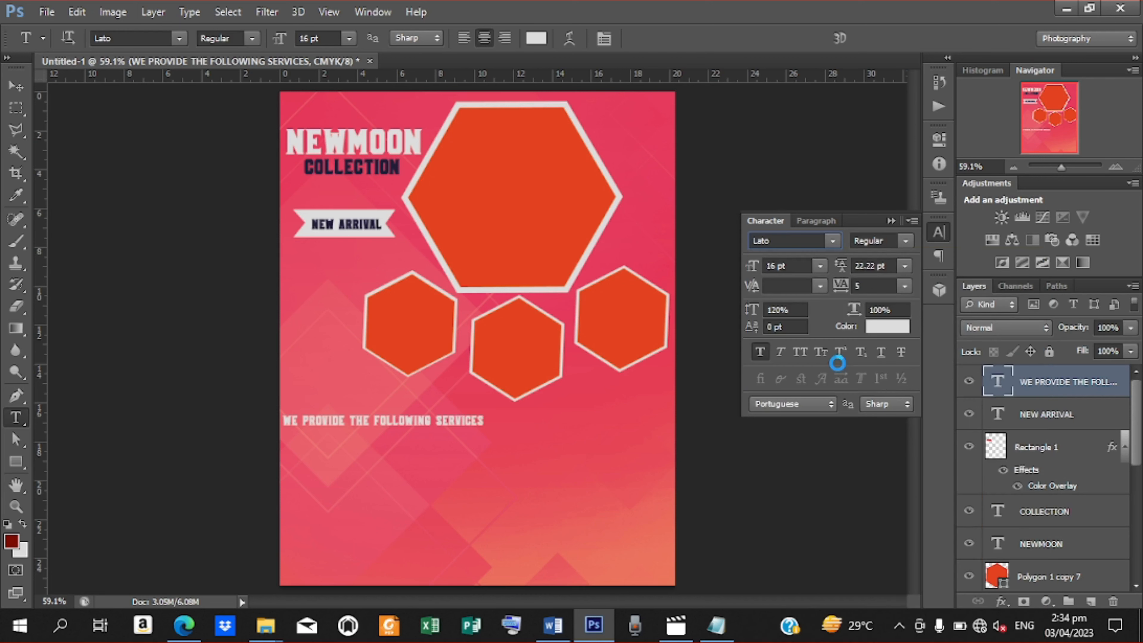
pyautogui.click(905, 242)
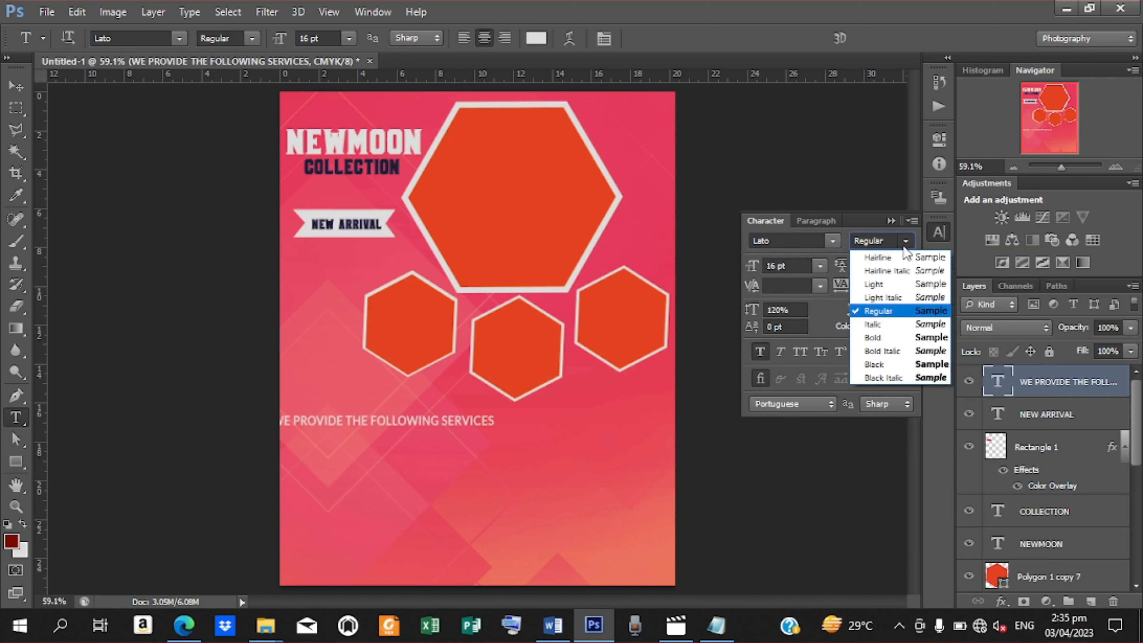
pyautogui.click(878, 363)
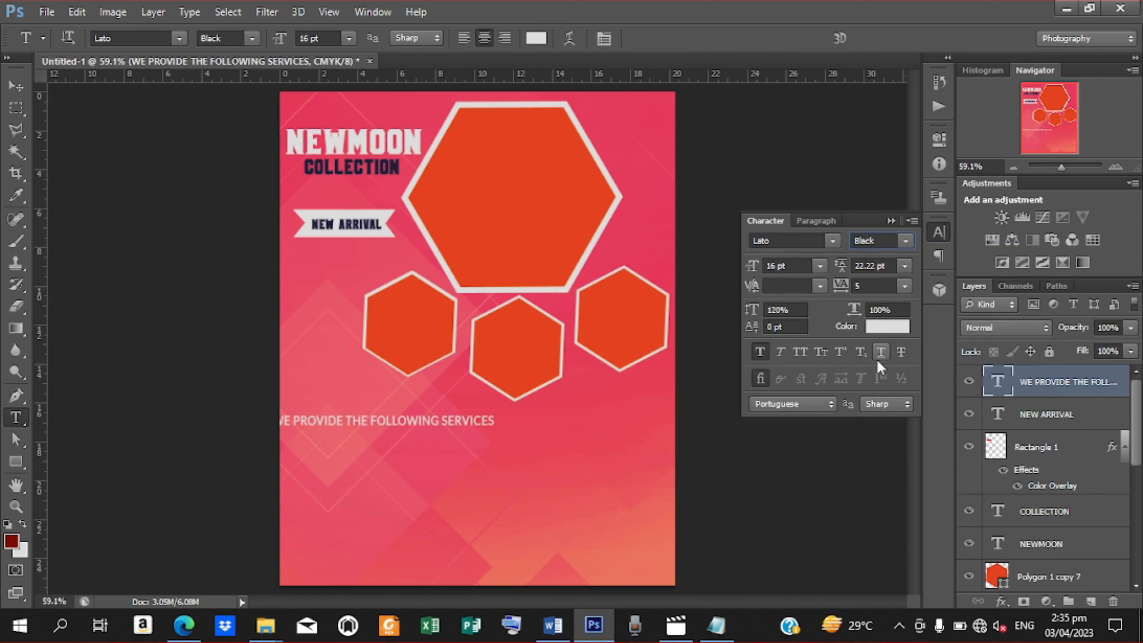
# Move the services text to the middle below the small hexagons and scale it down to about 72%
pyautogui.click(16, 86)
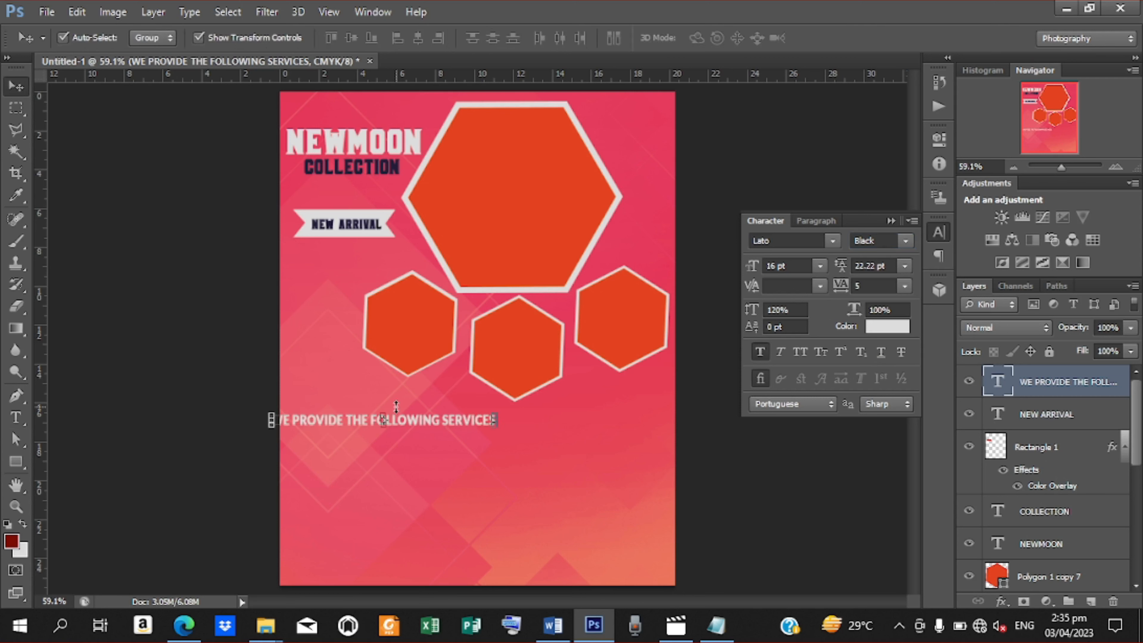
pyautogui.moveTo(423, 426); pyautogui.dragTo(509, 427)
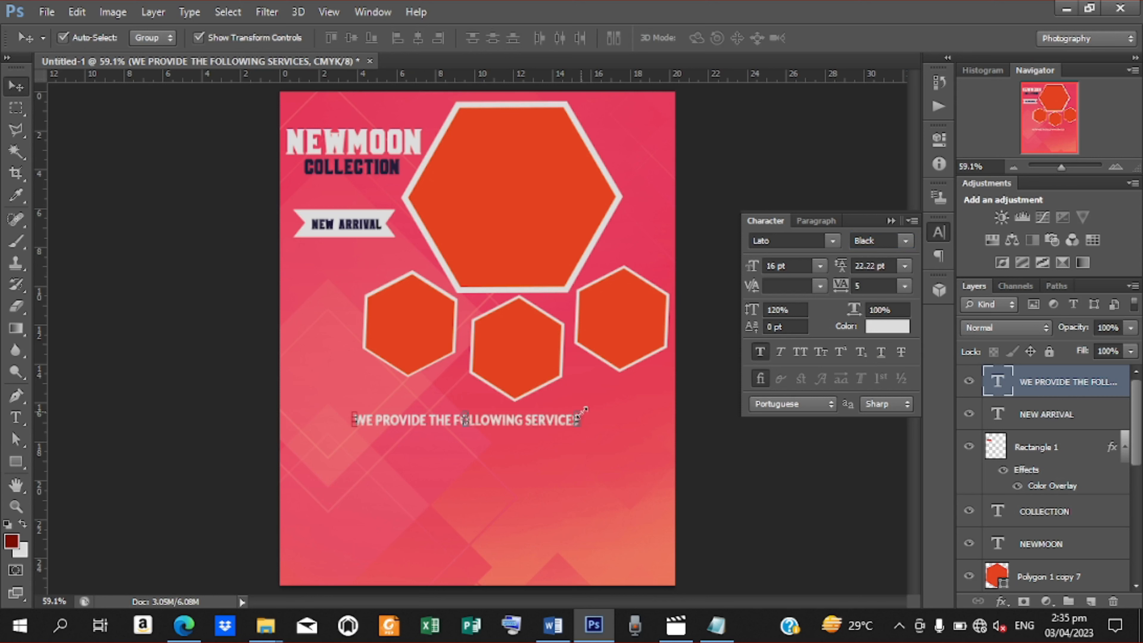
pyautogui.moveTo(582, 411); pyautogui.dragTo(521, 420)
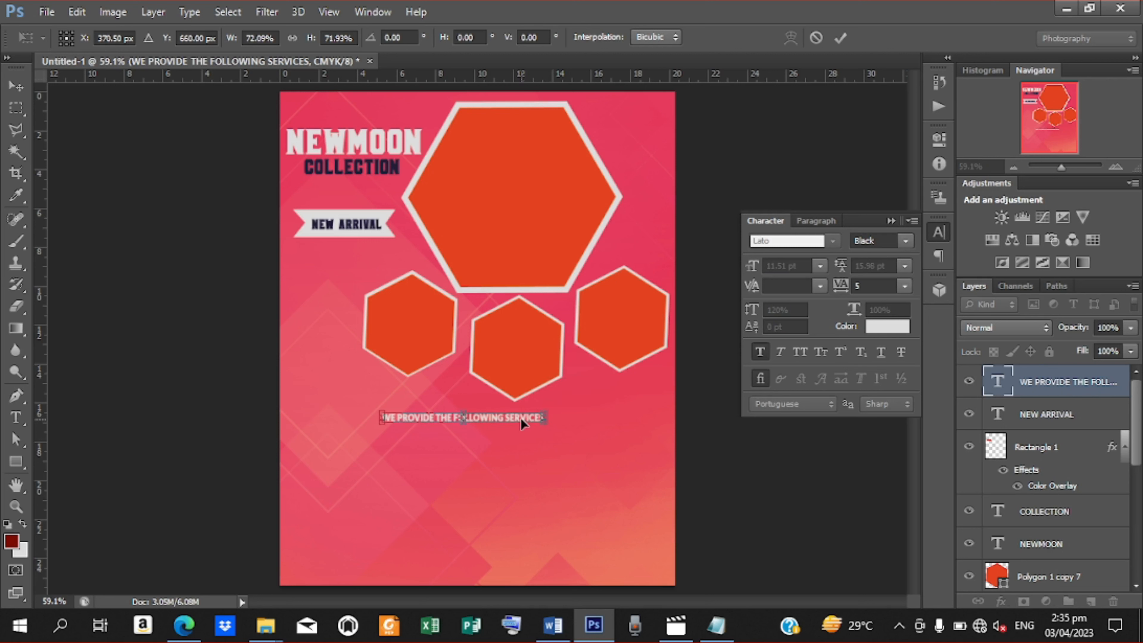
pyautogui.click(840, 38)
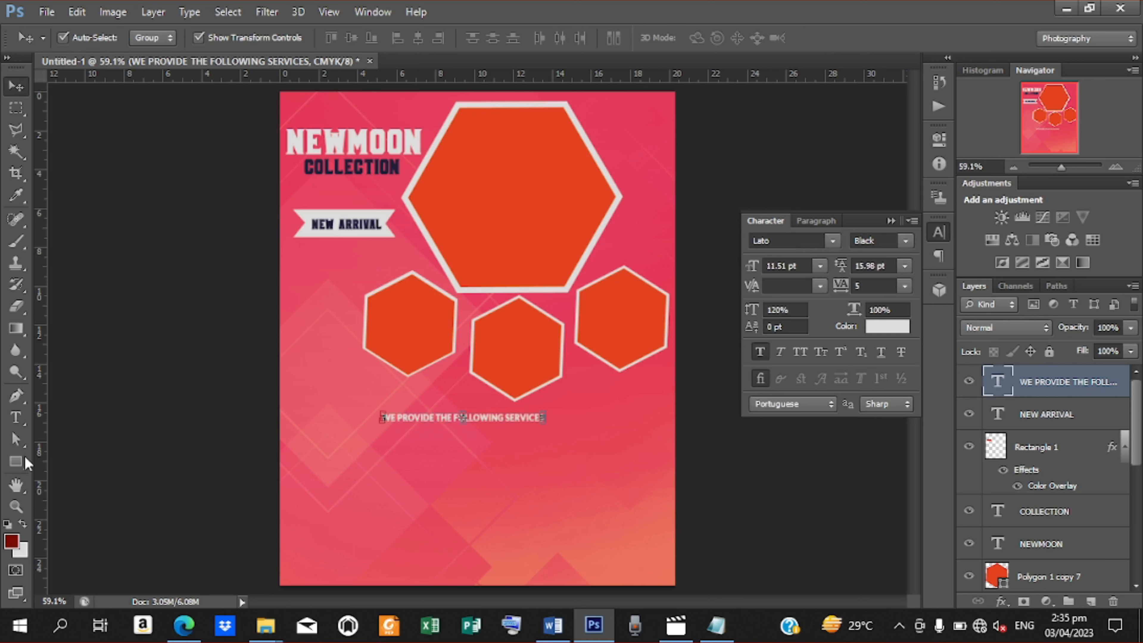
# Draw a rounded rectangle without stroke, about 344 × 36 px, around the services text and place it beneath the text layer
pyautogui.moveTo(16, 462); pyautogui.dragTo(81, 478)
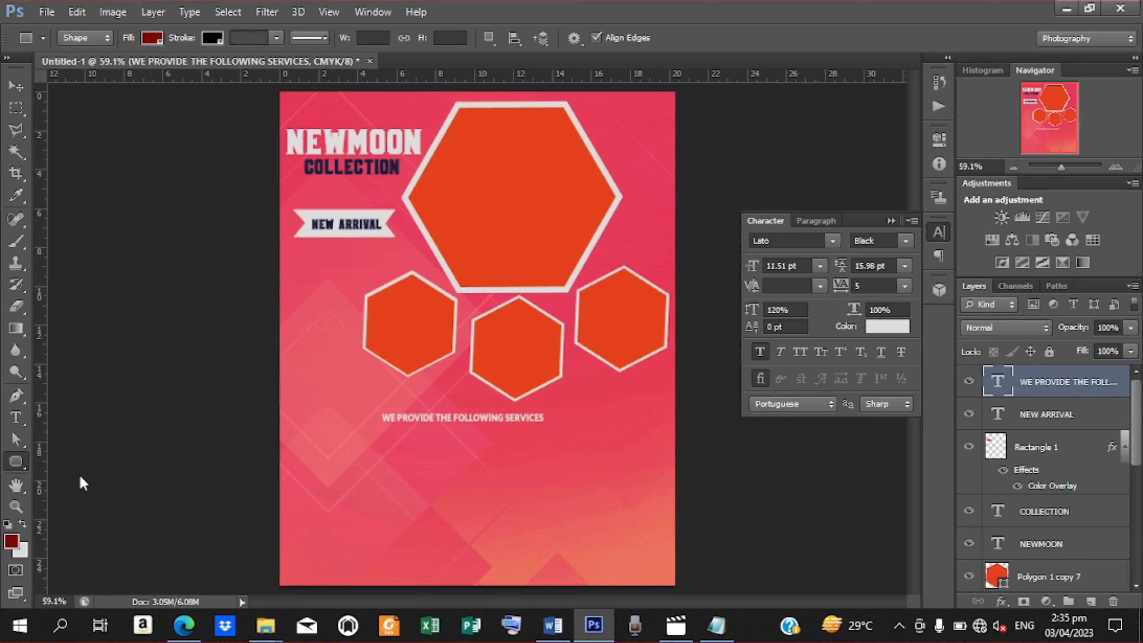
pyautogui.moveTo(377, 409); pyautogui.dragTo(548, 426)
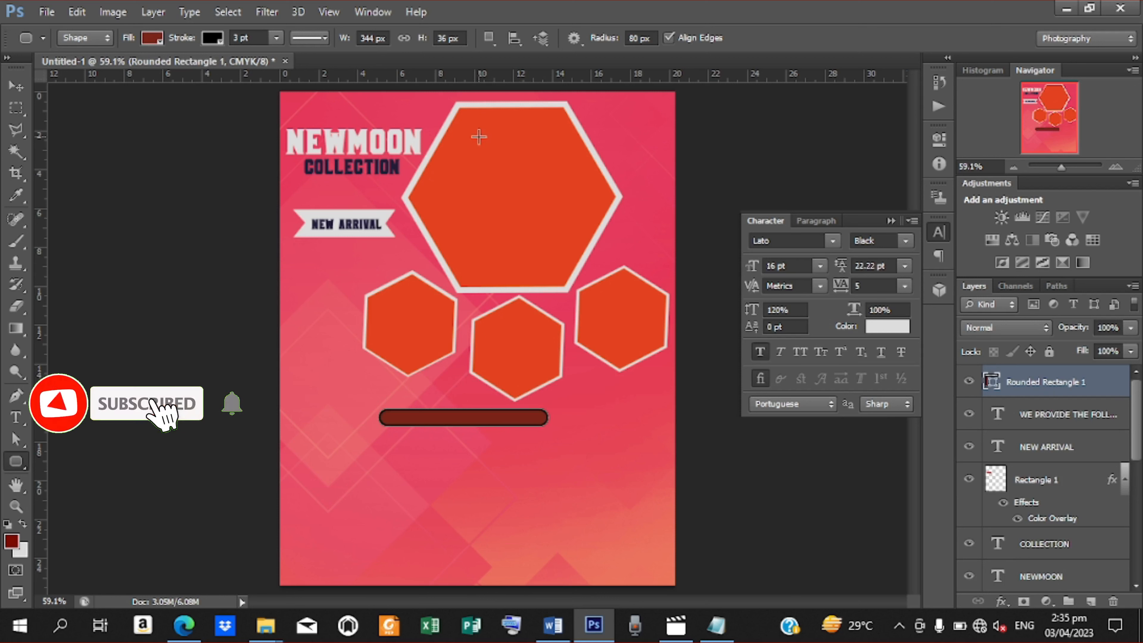
pyautogui.click(213, 38)
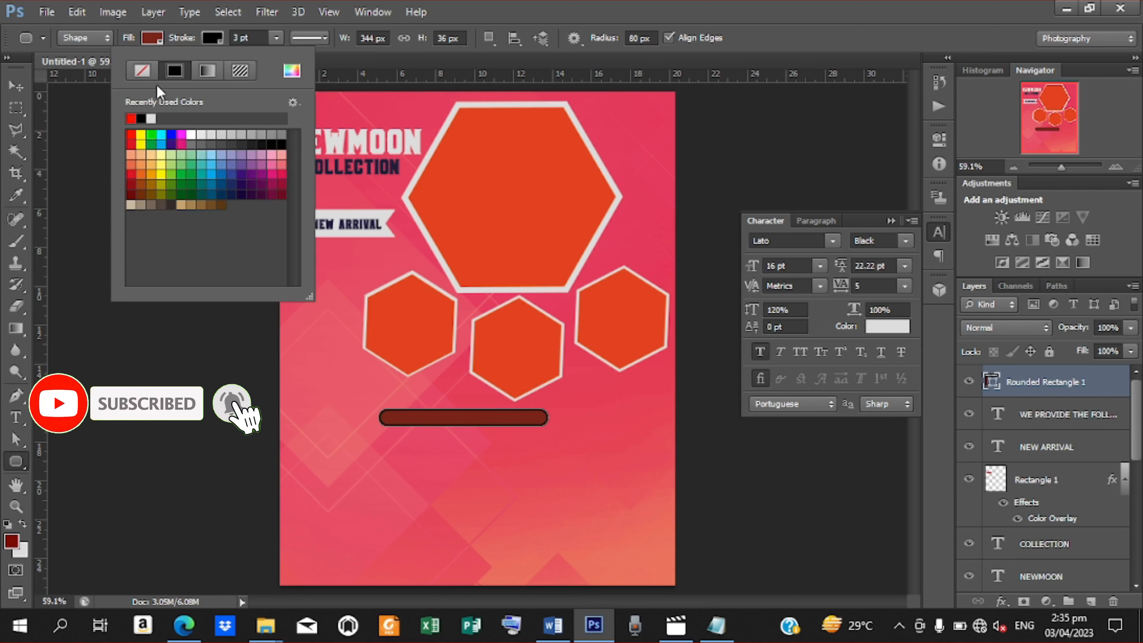
pyautogui.click(142, 74)
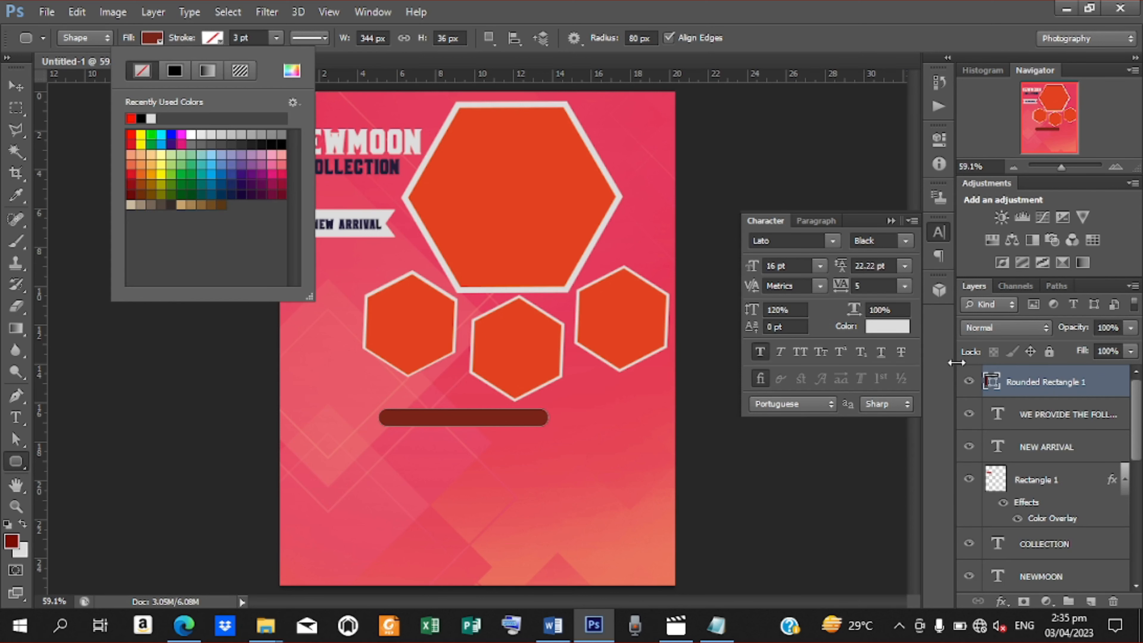
pyautogui.moveTo(1034, 420); pyautogui.dragTo(1026, 381)
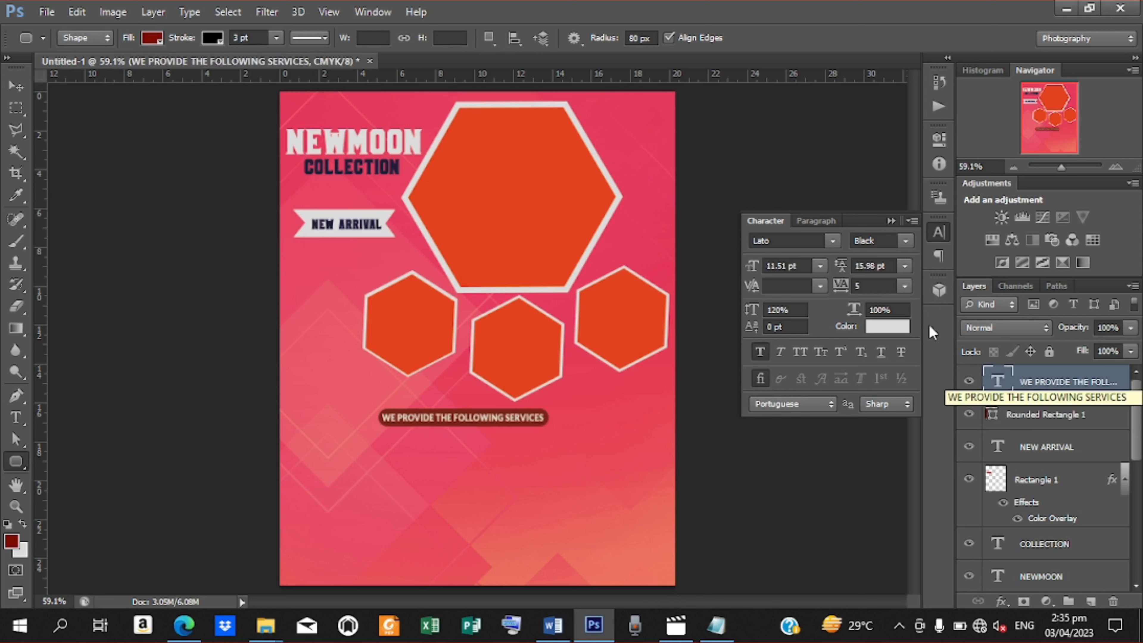
# Recolour the WE PROVIDE THE FOLLOWING SERVICES text to white ffffff
pyautogui.click(890, 328)
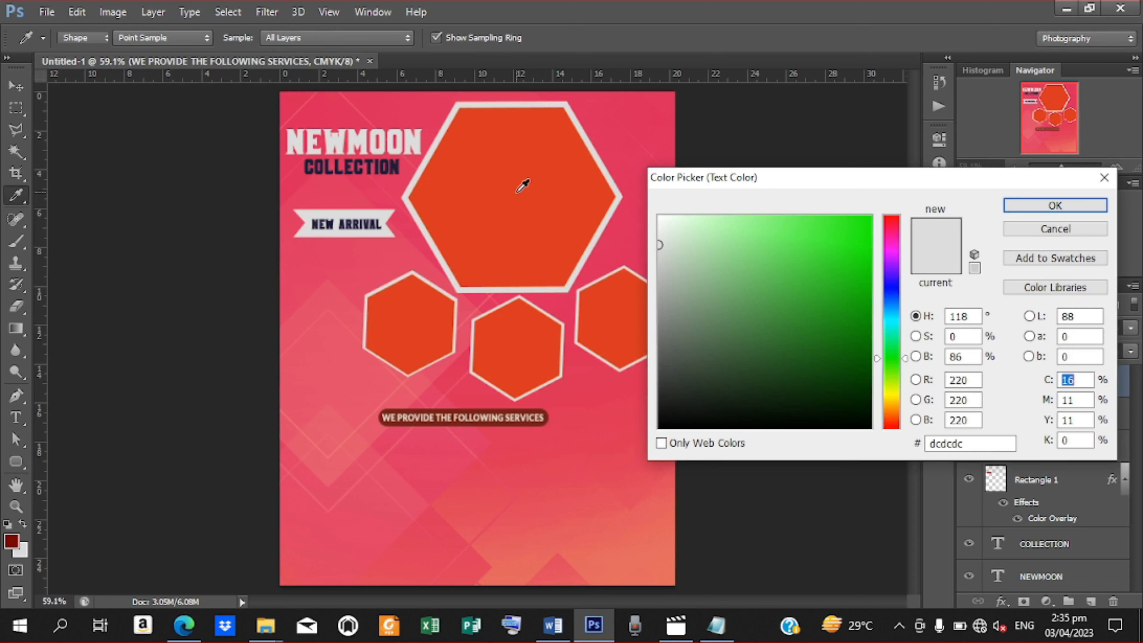
pyautogui.click(397, 167)
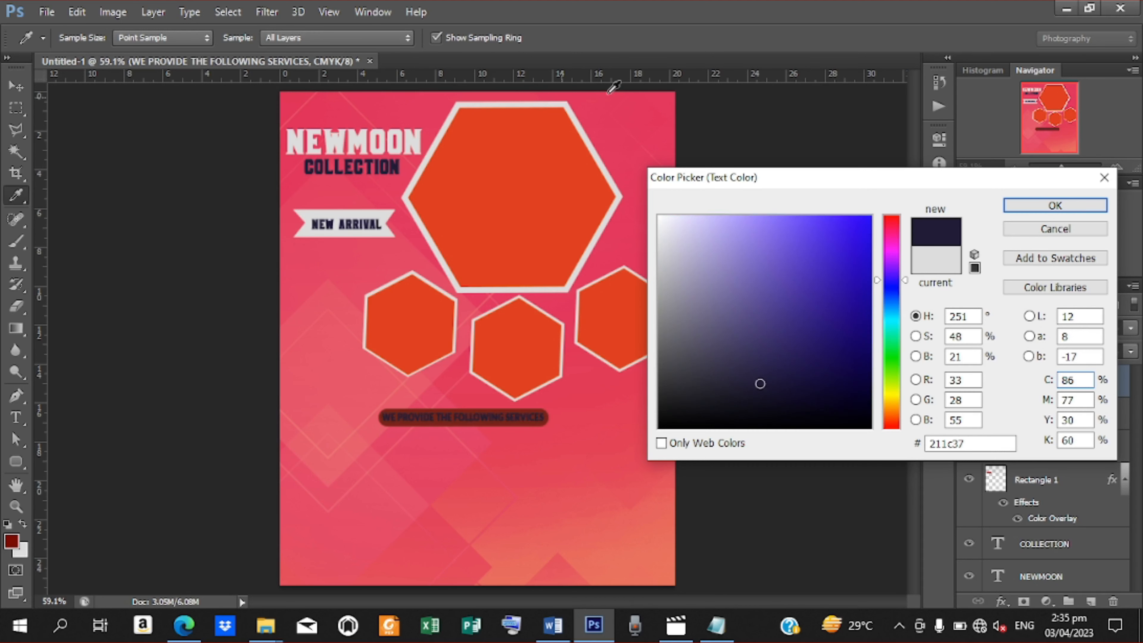
pyautogui.click(868, 317)
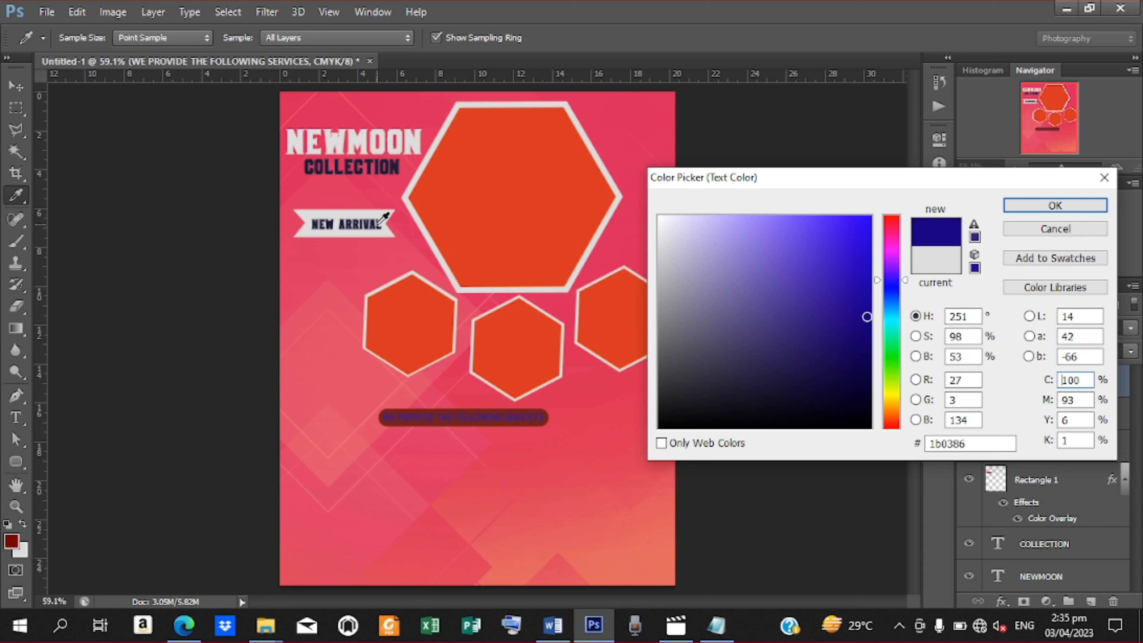
pyautogui.click(379, 210)
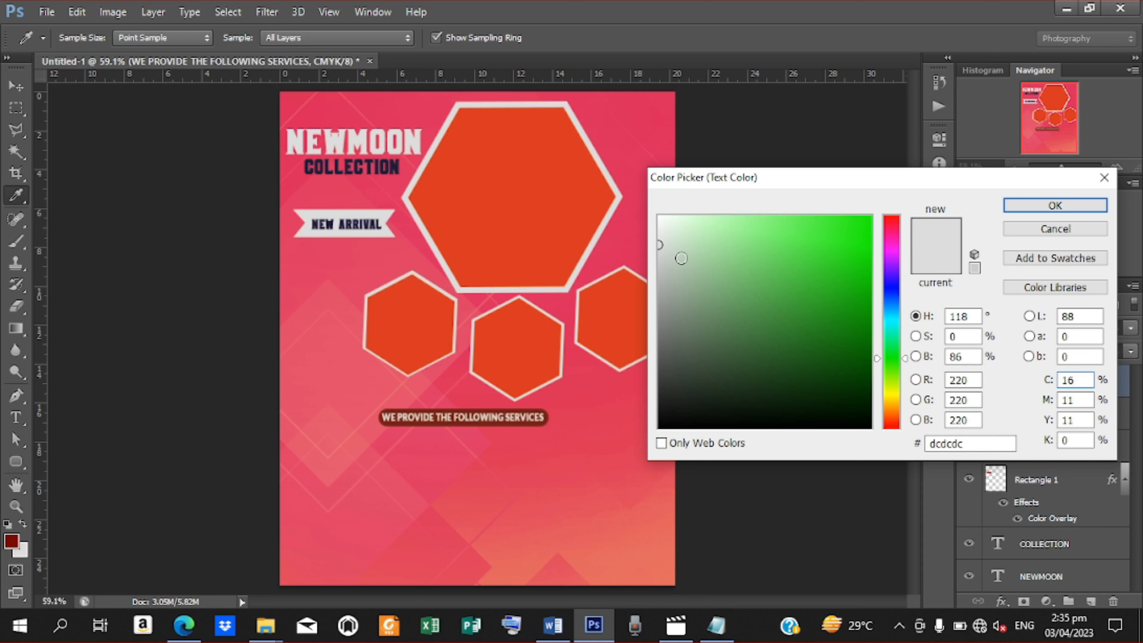
pyautogui.click(661, 218)
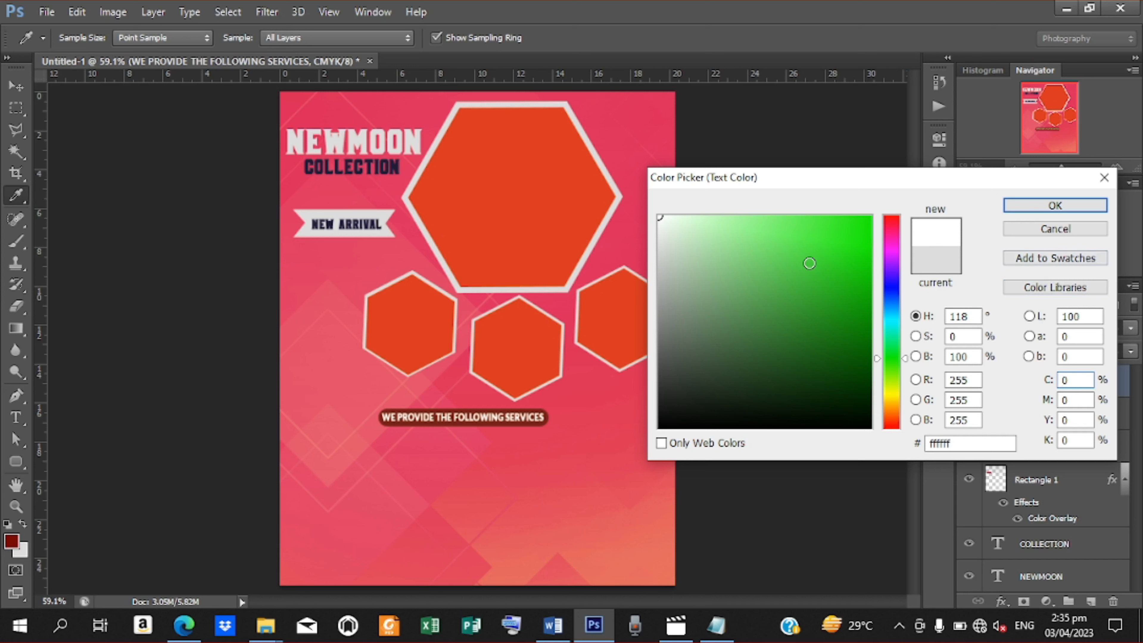
pyautogui.click(1032, 207)
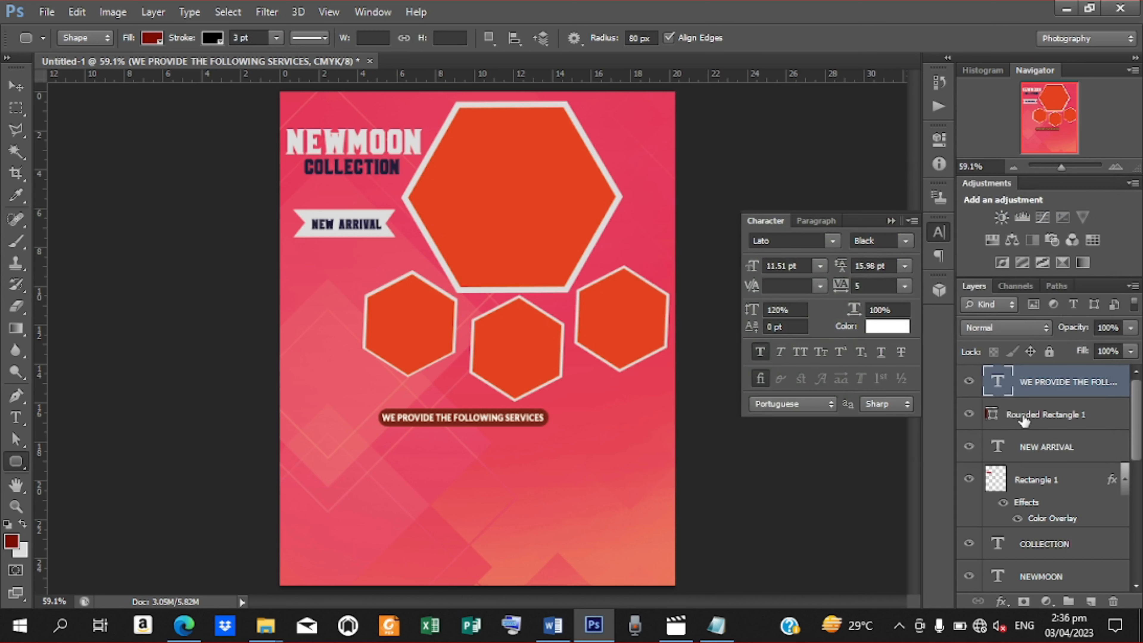
# Fill the rounded rectangle behind the services text with light grey dcdcdc, sampled from the NEW ARRIVAL ribbon
pyautogui.click(1012, 419)
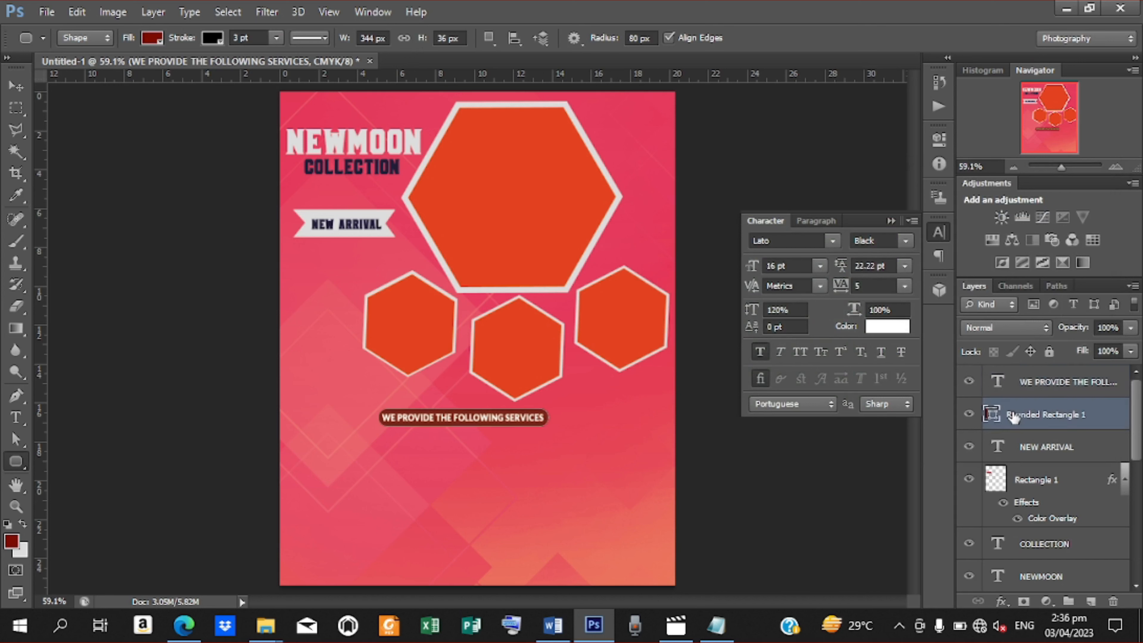
pyautogui.doubleClick(997, 419)
pyautogui.click(538, 216)
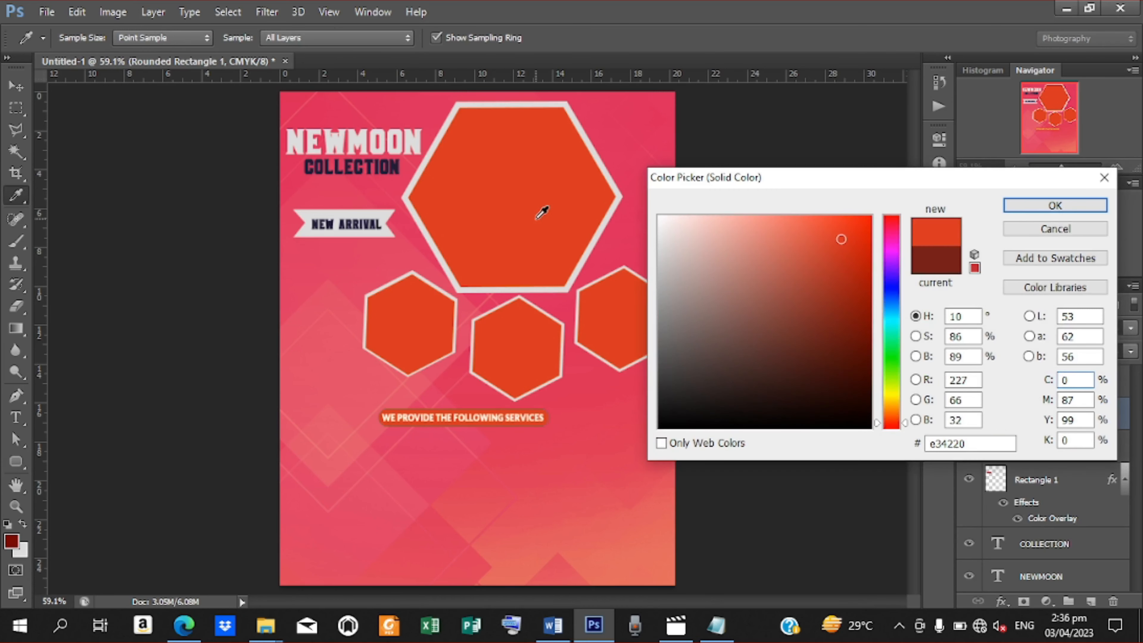
pyautogui.click(355, 215)
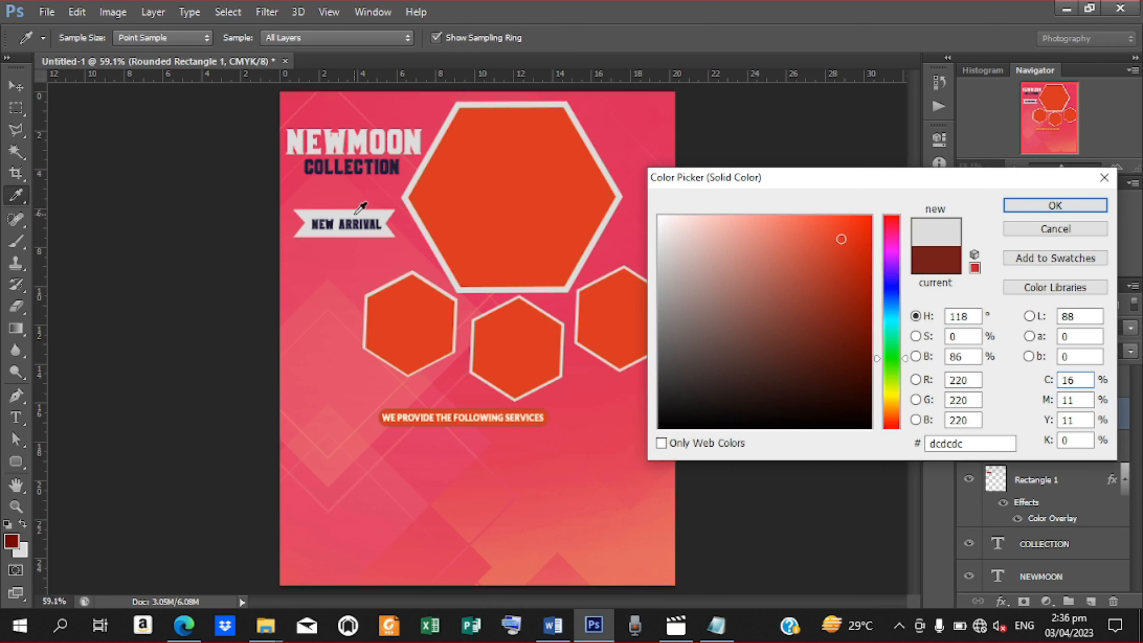
pyautogui.click(1055, 206)
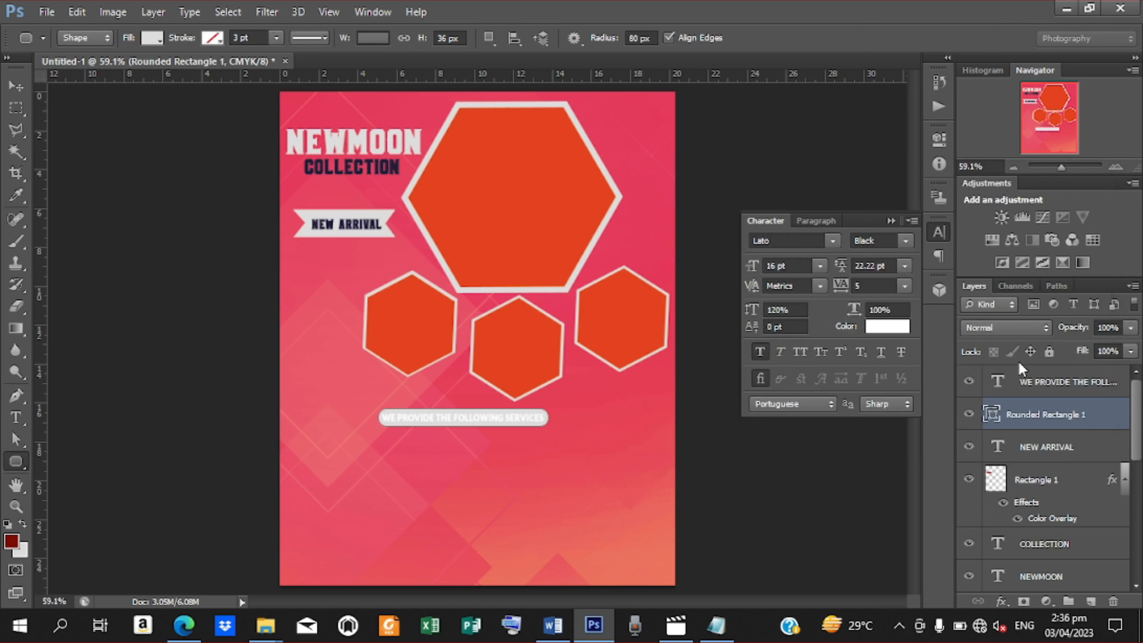
# Recolour the WE PROVIDE THE FOLLOWING SERVICES text to dark navy 080036, starting from a sample of the NEW ARRIVAL text
pyautogui.click(1009, 382)
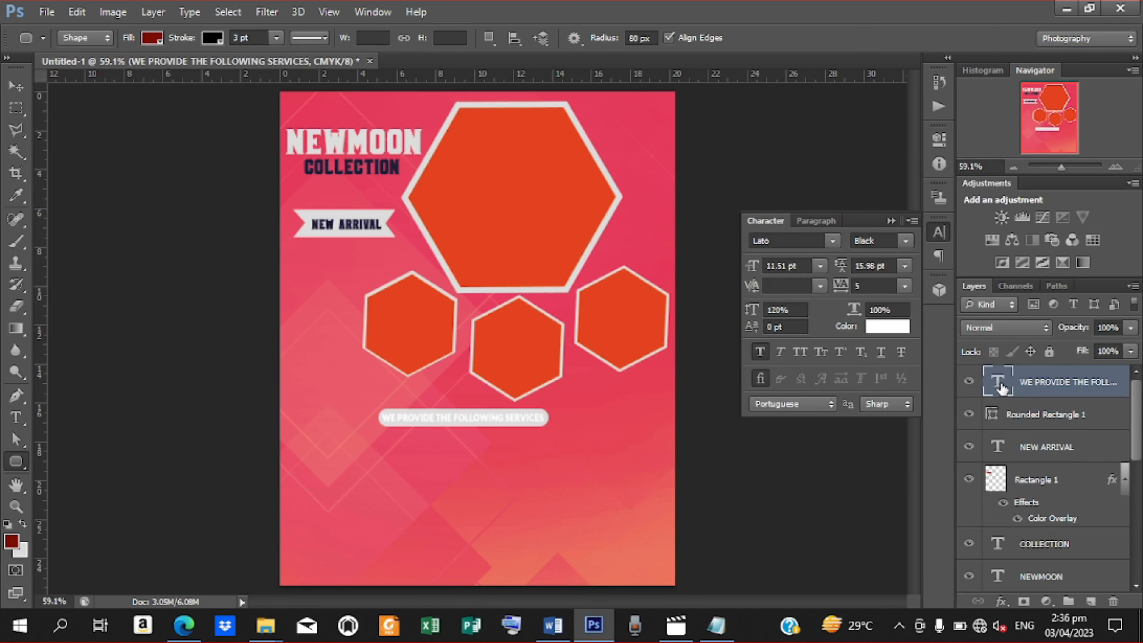
pyautogui.doubleClick(999, 382)
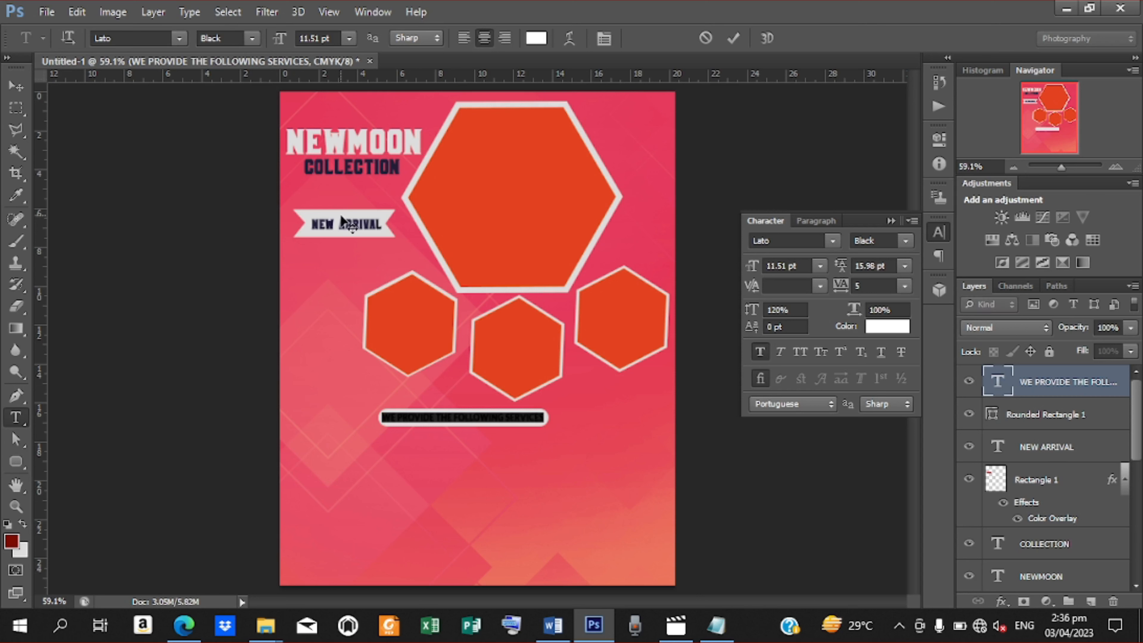
pyautogui.click(902, 334)
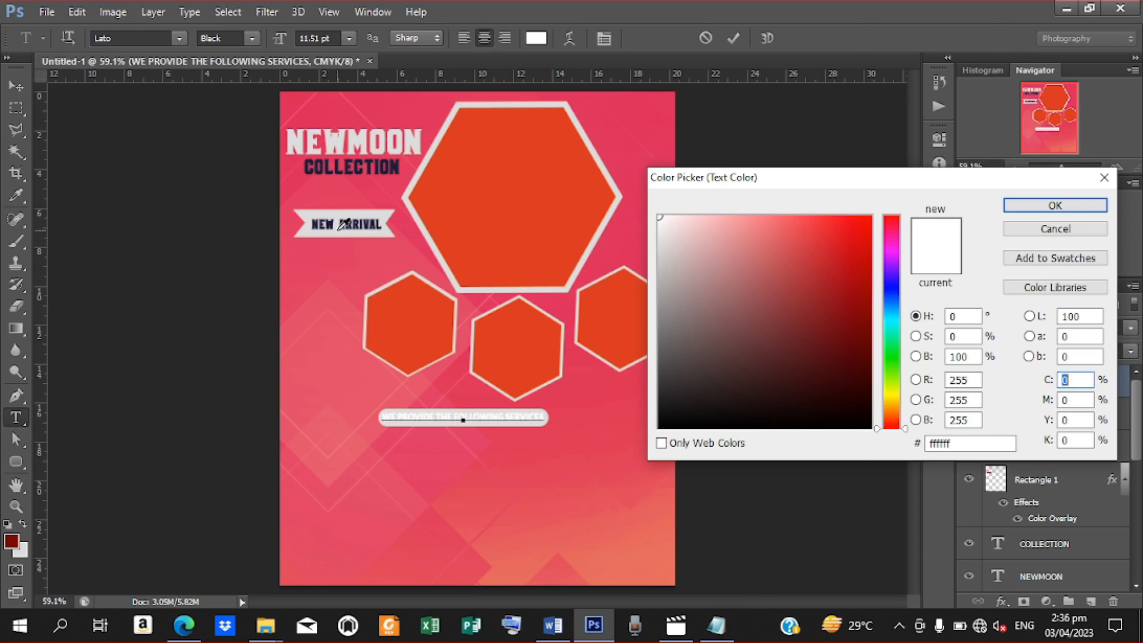
pyautogui.click(334, 219)
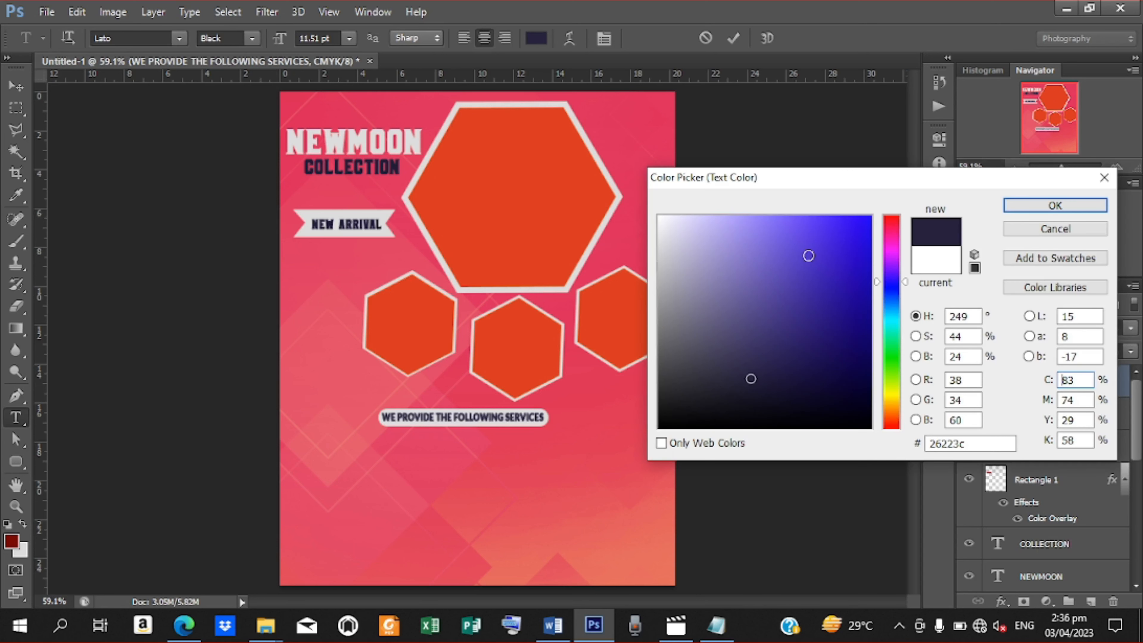
pyautogui.click(870, 324)
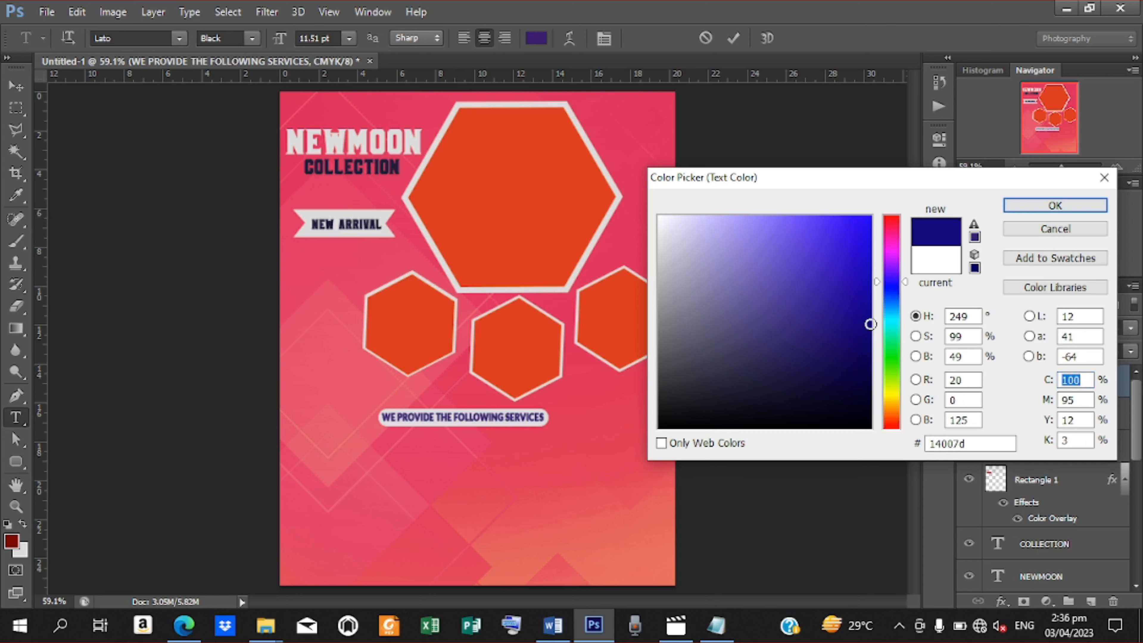
pyautogui.moveTo(871, 324); pyautogui.dragTo(871, 383)
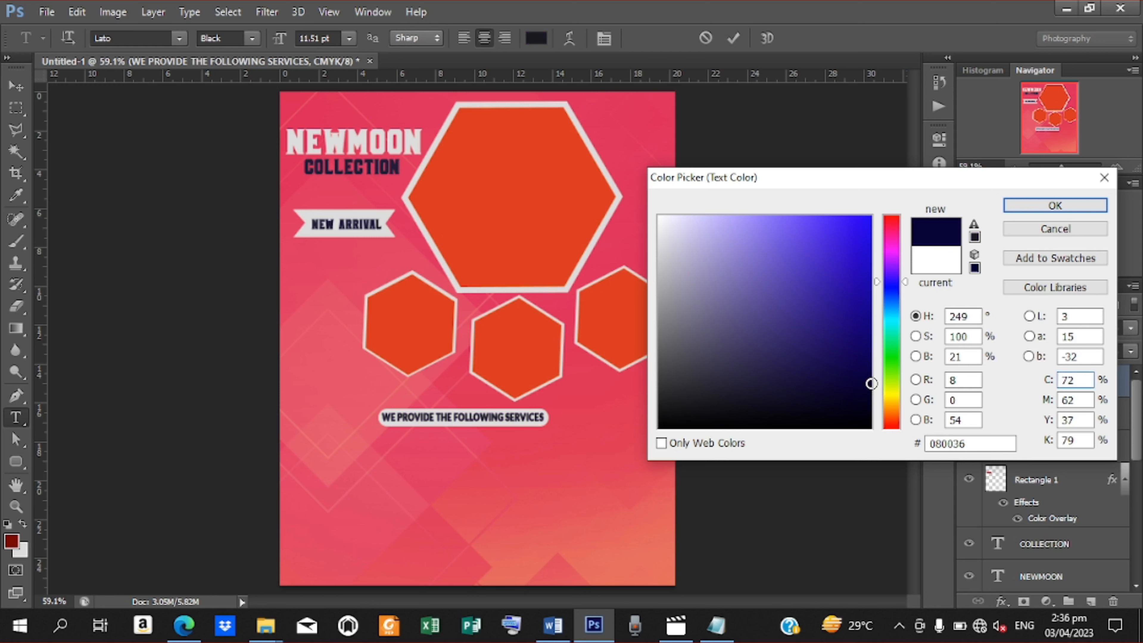
pyautogui.click(1036, 206)
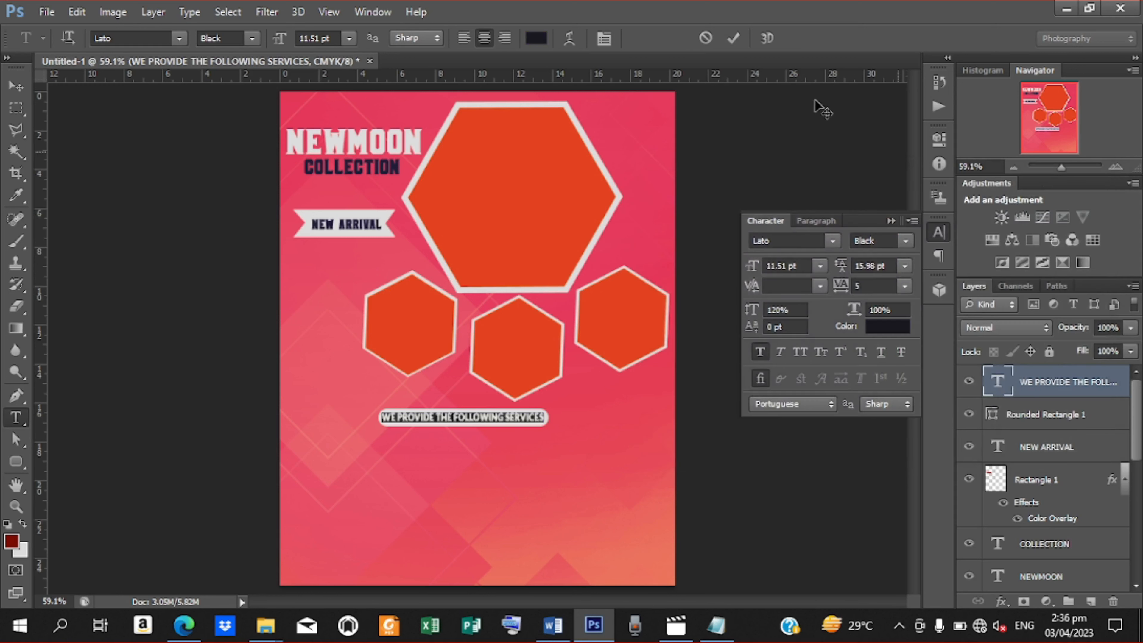
pyautogui.click(736, 39)
pyautogui.press('u')
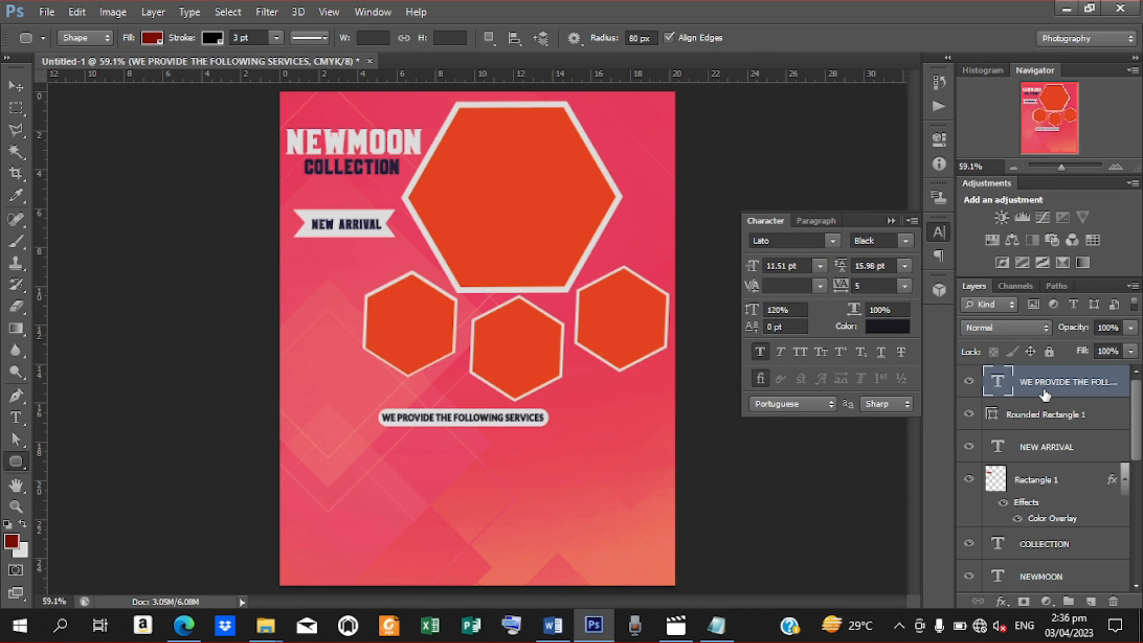
# Nudge the services text down two pixels inside its rounded rectangle and deselect the layer
pyautogui.click(15, 90)
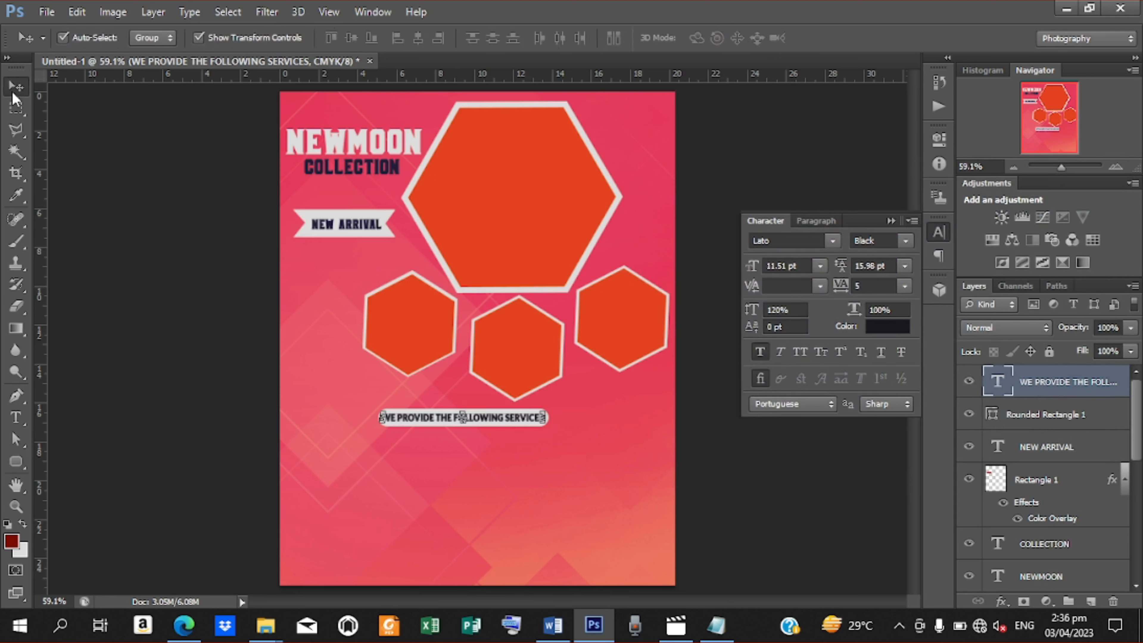
pyautogui.press('Down')
pyautogui.press('Down')
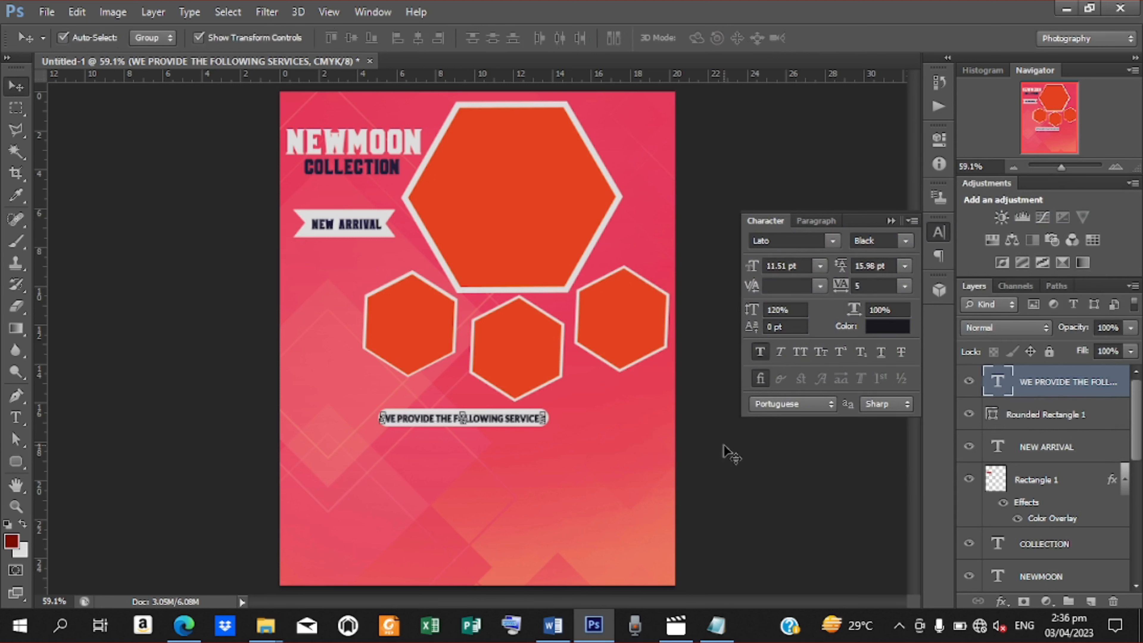
pyautogui.click(560, 445)
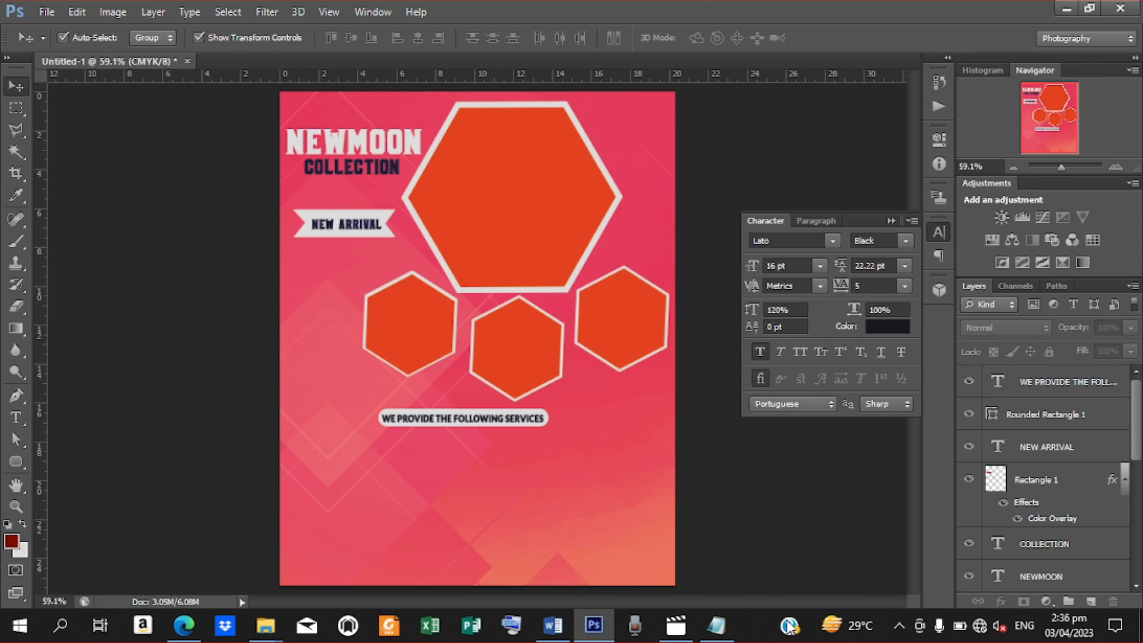
# Switch to the readme file in Notepad, copy the word Shoes from the services list and return to the flyer
pyautogui.click(716, 625)
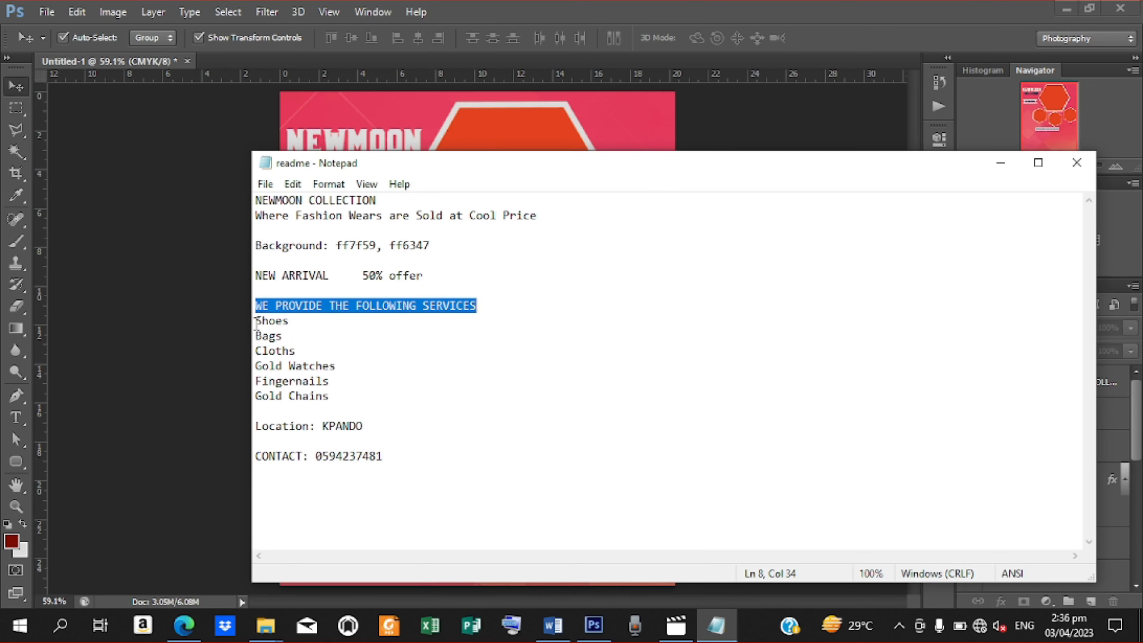
pyautogui.moveTo(257, 323); pyautogui.dragTo(290, 329)
pyautogui.rightClick(271, 318)
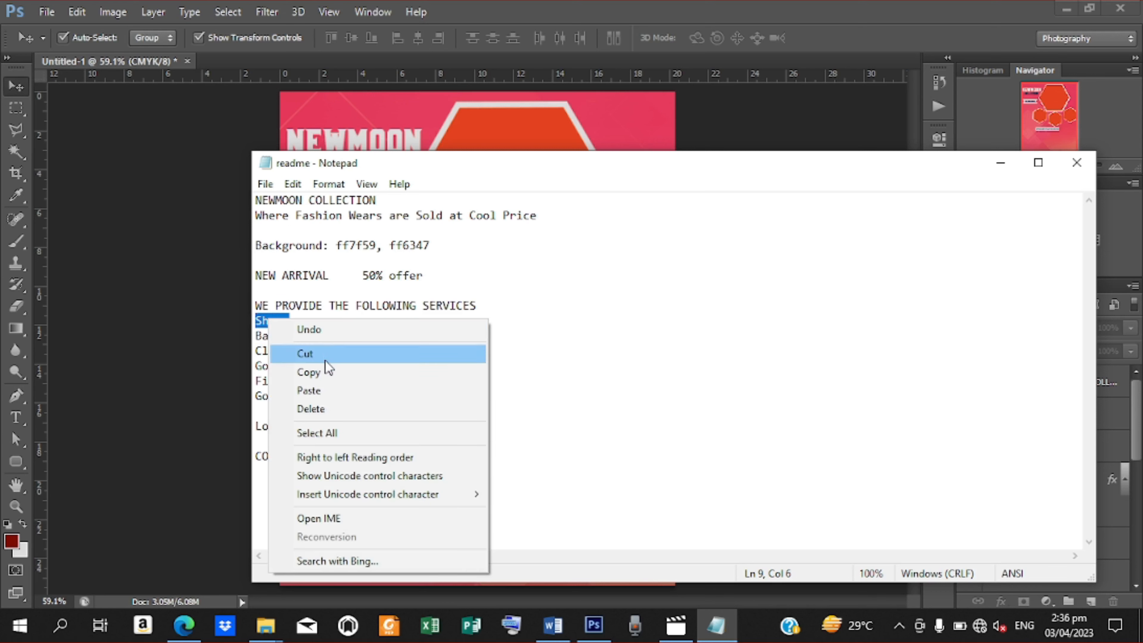
pyautogui.click(325, 373)
pyautogui.click(1001, 162)
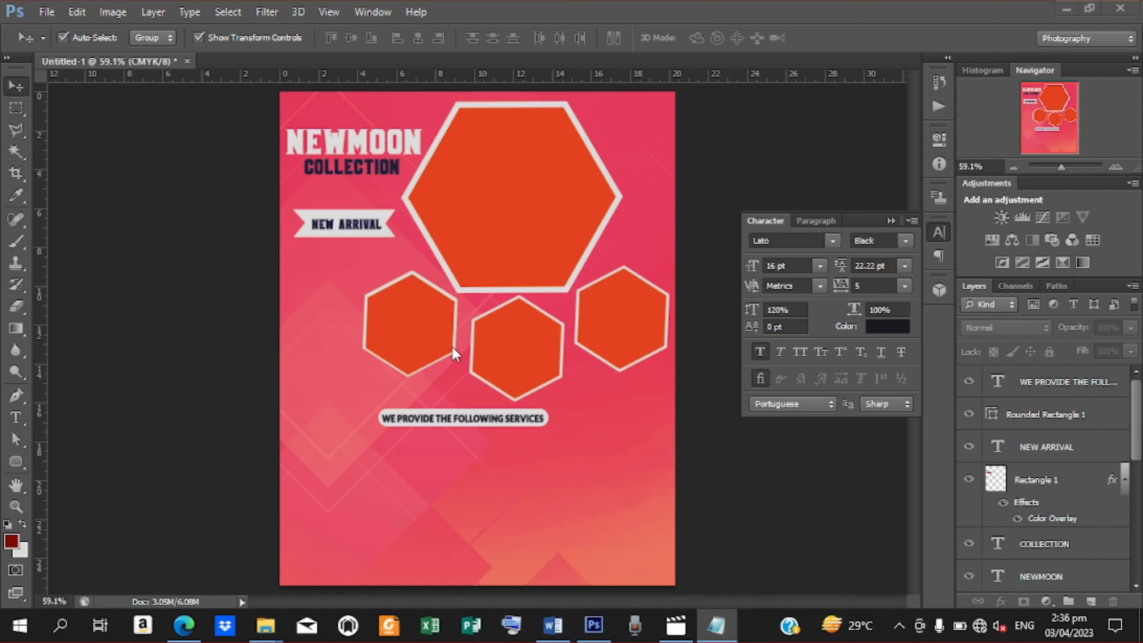
# Paste Shoes as a new text layer and position it just below the WE PROVIDE THE FOLLOWING SERVICES label
pyautogui.press('t')
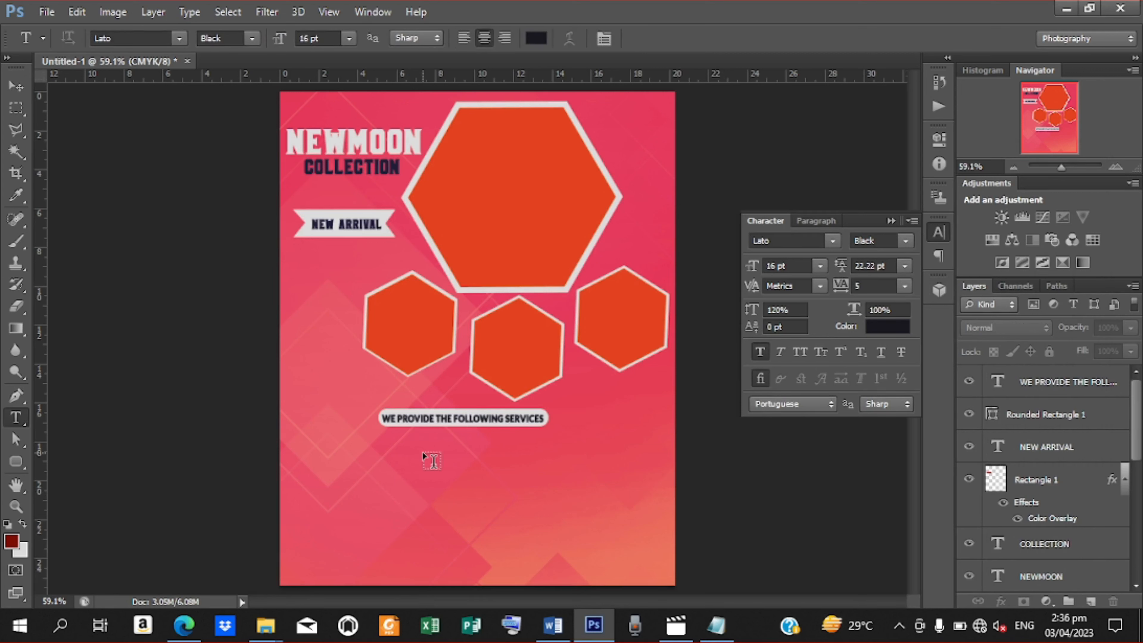
pyautogui.click(423, 451)
pyautogui.hotkey('ctrl', 'v')
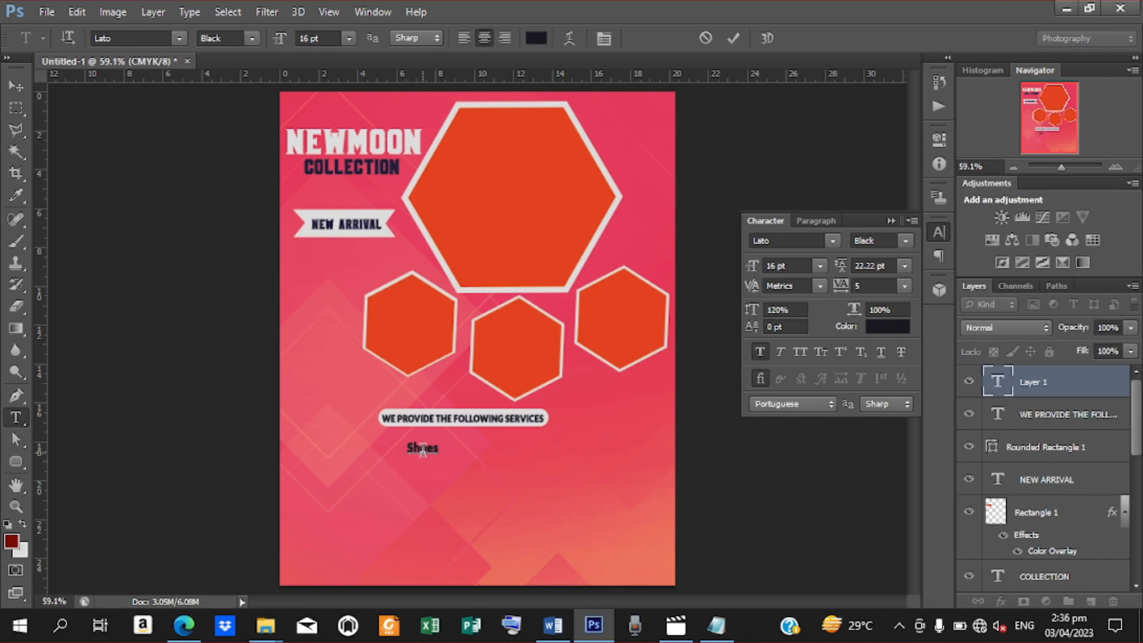
pyautogui.click(733, 39)
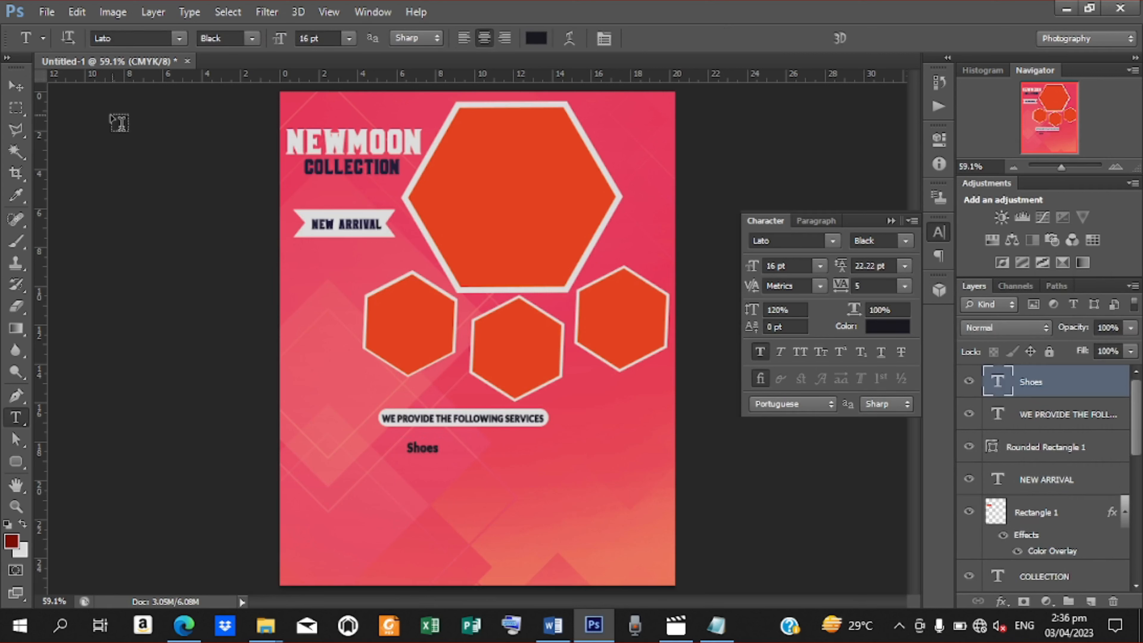
pyautogui.click(16, 86)
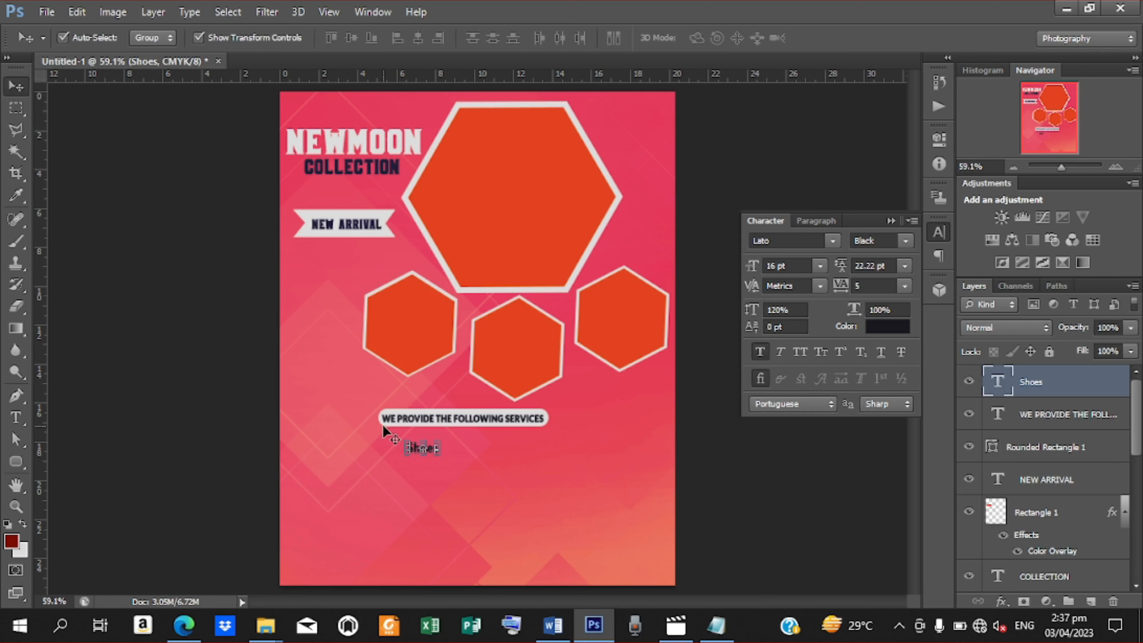
pyautogui.moveTo(434, 455); pyautogui.dragTo(456, 446)
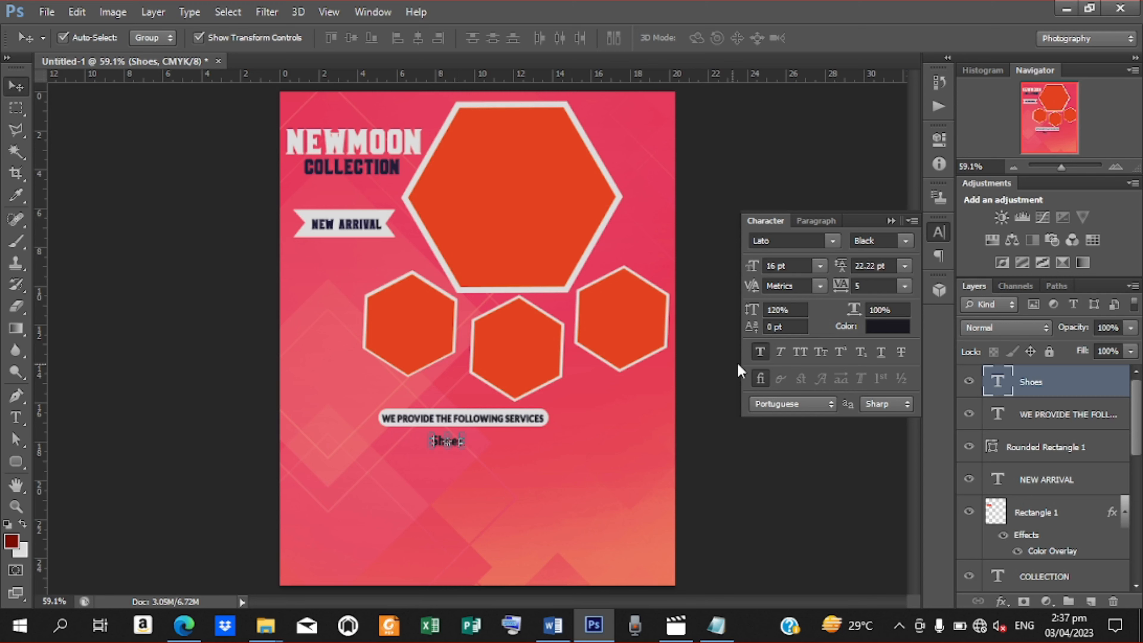
# Change the font of the Shoes text to COMPANY
pyautogui.click(832, 243)
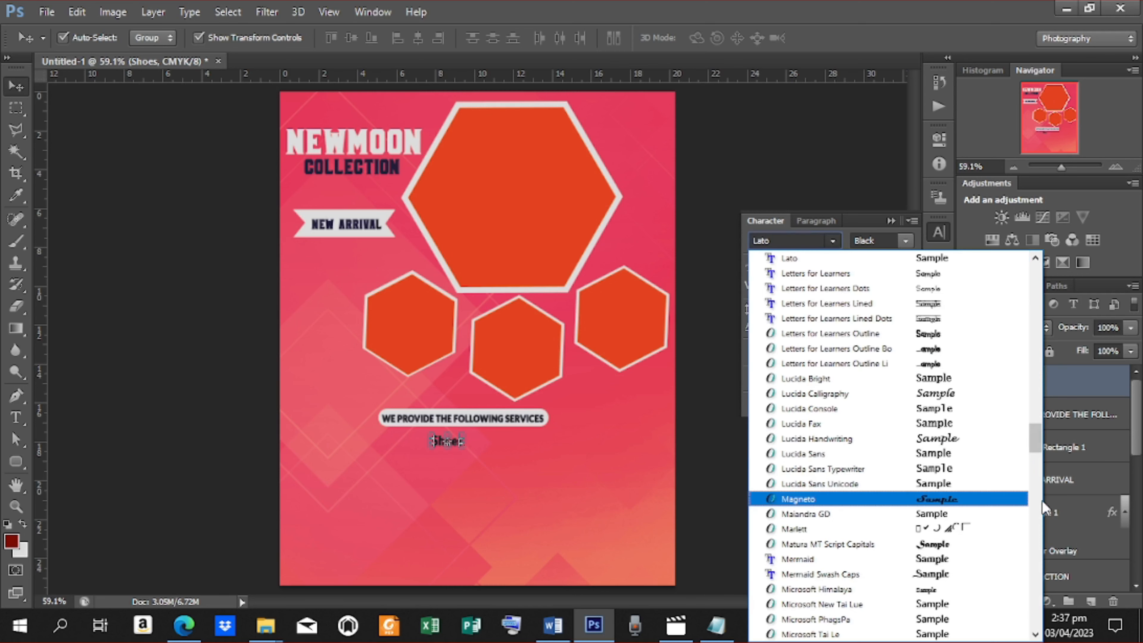
pyautogui.moveTo(1036, 444); pyautogui.dragTo(1011, 341)
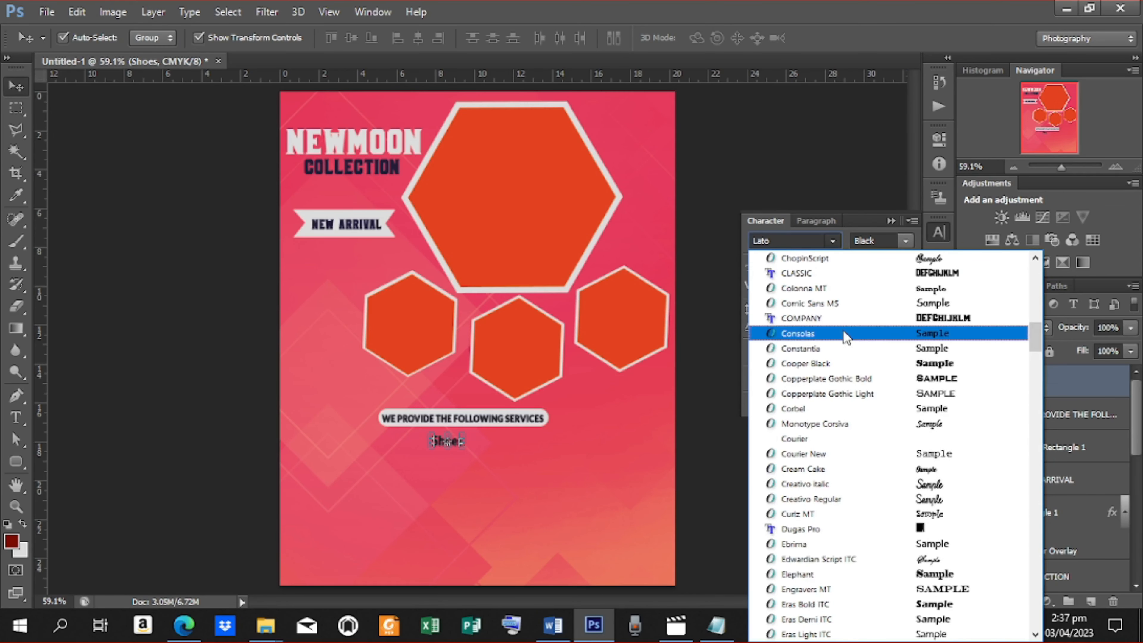
pyautogui.click(833, 315)
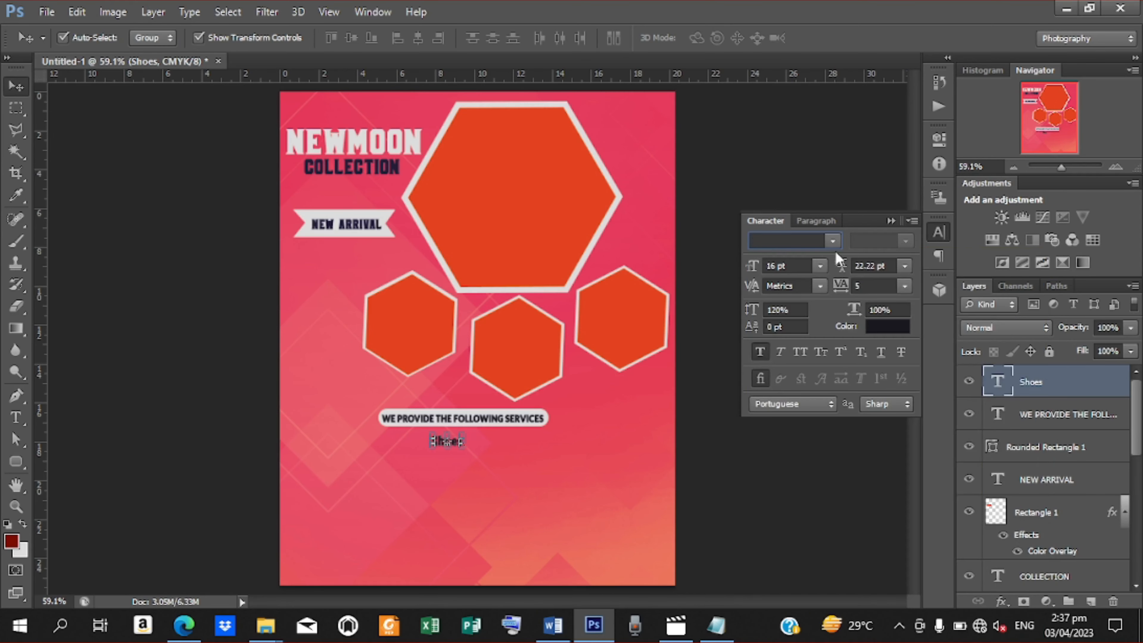
# Enlarge the Shoes text to 20 pt, and scale it down slightly with a transform to 19.56 pt
pyautogui.moveTo(760, 267); pyautogui.dragTo(766, 267)
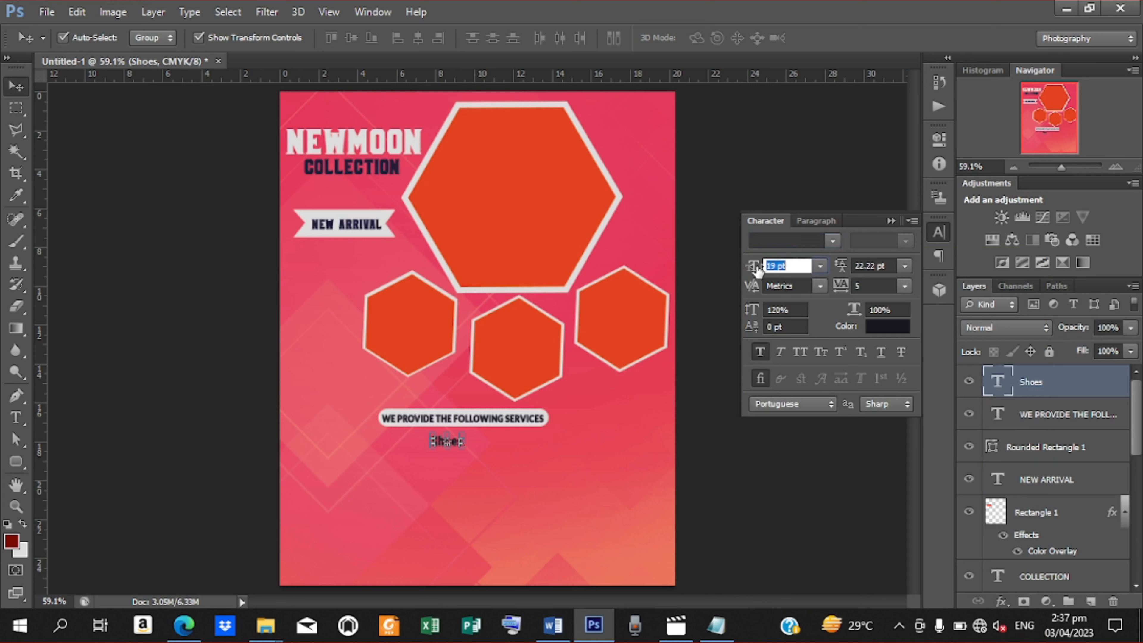
pyautogui.moveTo(759, 269); pyautogui.dragTo(758, 263)
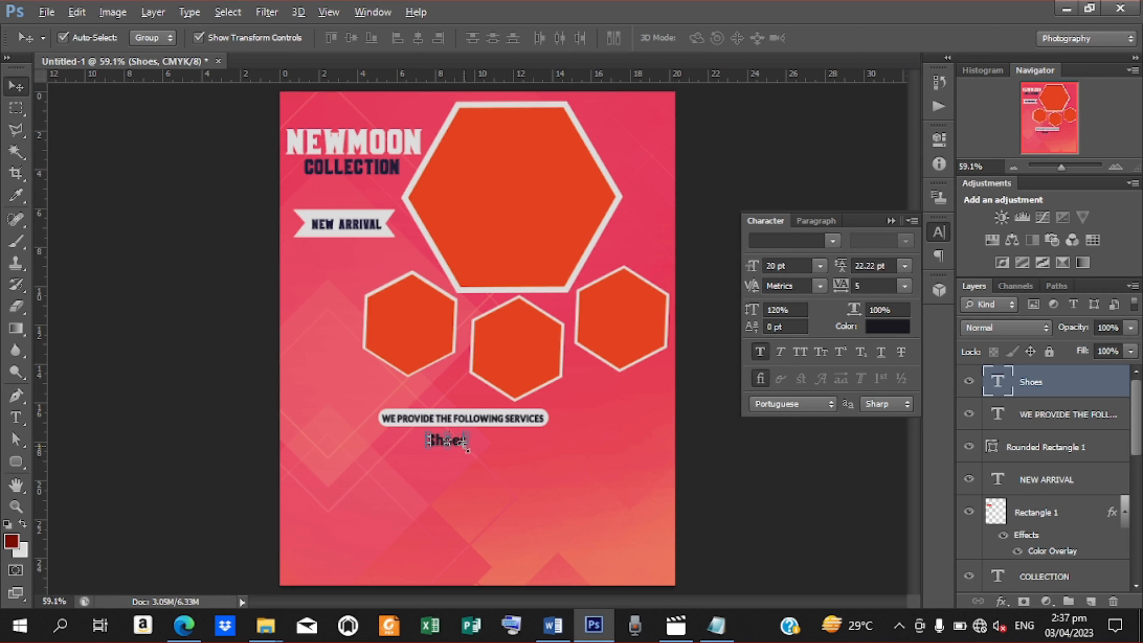
pyautogui.moveTo(467, 447); pyautogui.dragTo(467, 449)
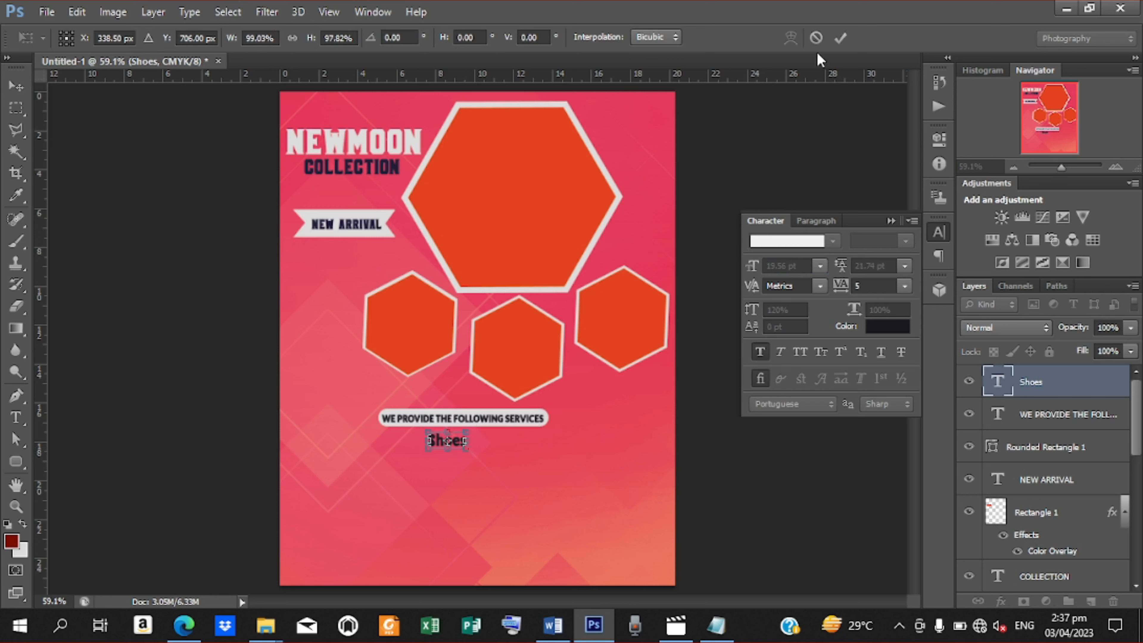
pyautogui.click(839, 39)
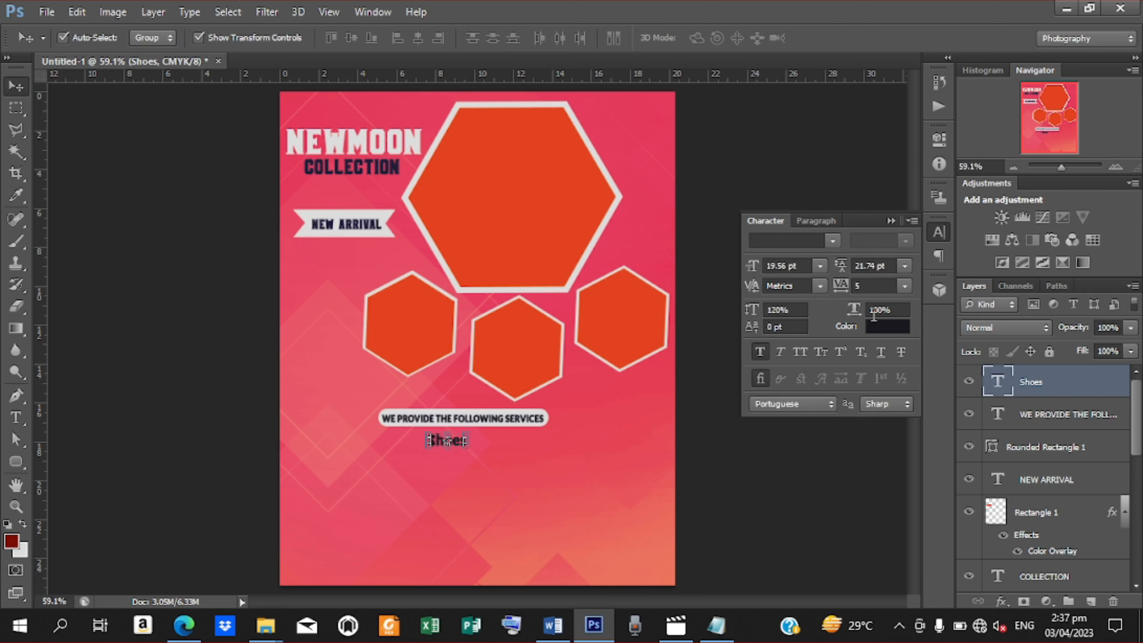
# Recolour the Shoes text to light grey
pyautogui.click(878, 326)
pyautogui.moveTo(694, 255)
pyautogui.mouseDown()
pyautogui.moveTo(649, 204)
pyautogui.moveTo(657, 260)
pyautogui.mouseUp()
pyautogui.click(1053, 207)
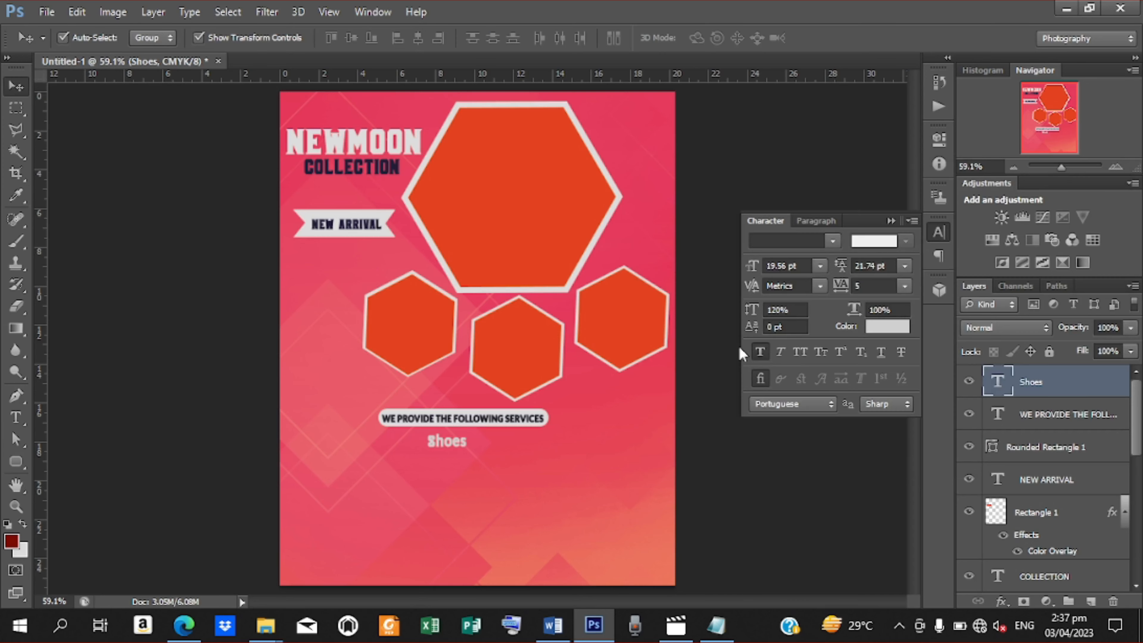
# Duplicate the Shoes text three times, moving each copy down to form an evenly spaced column of four lines
pyautogui.hotkey('ctrl', 'j')
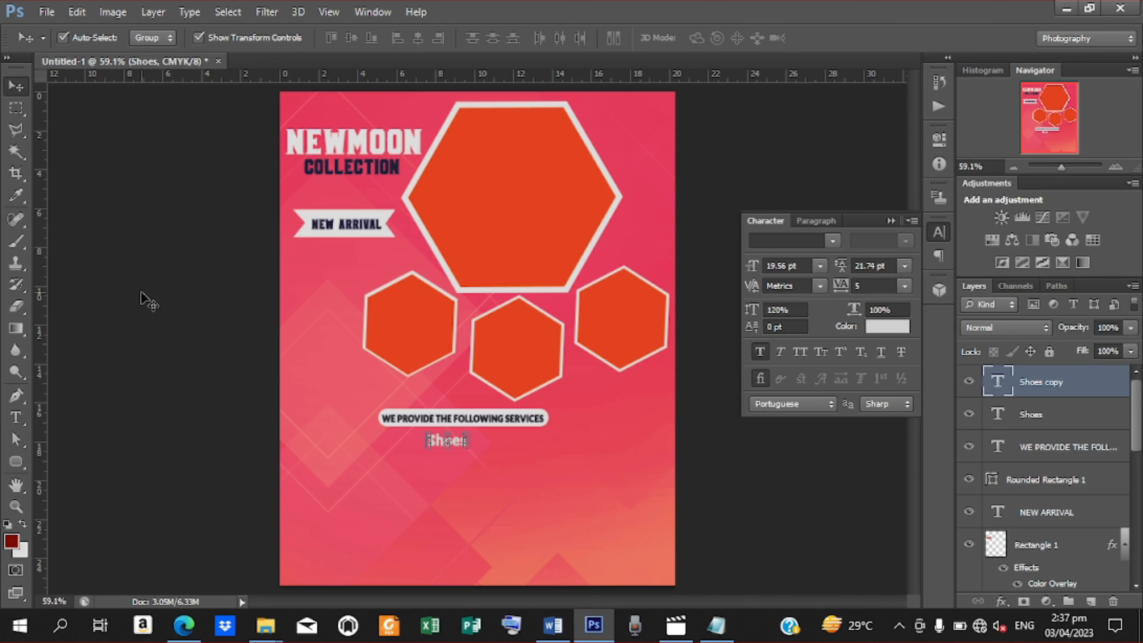
pyautogui.hotkey('shift', 'Down')
pyautogui.hotkey('shift', 'Down')
pyautogui.hotkey('shift', 'Down')
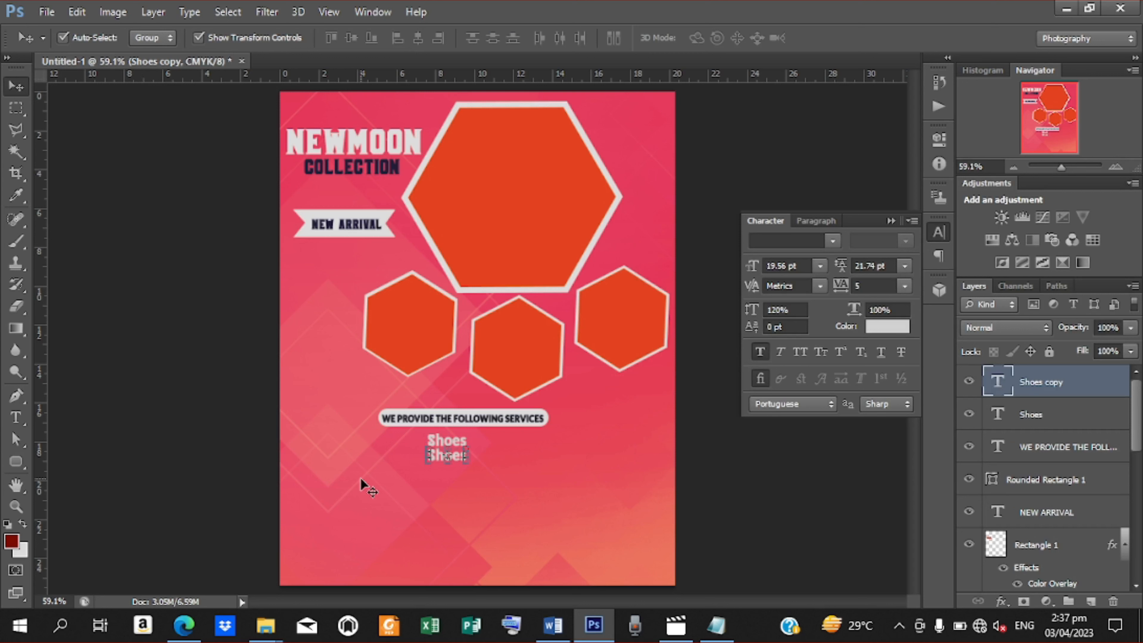
pyautogui.hotkey('ctrl', 'j')
pyautogui.hotkey('shift', 'Down')
pyautogui.hotkey('shift', 'Down')
pyautogui.hotkey('shift', 'Down')
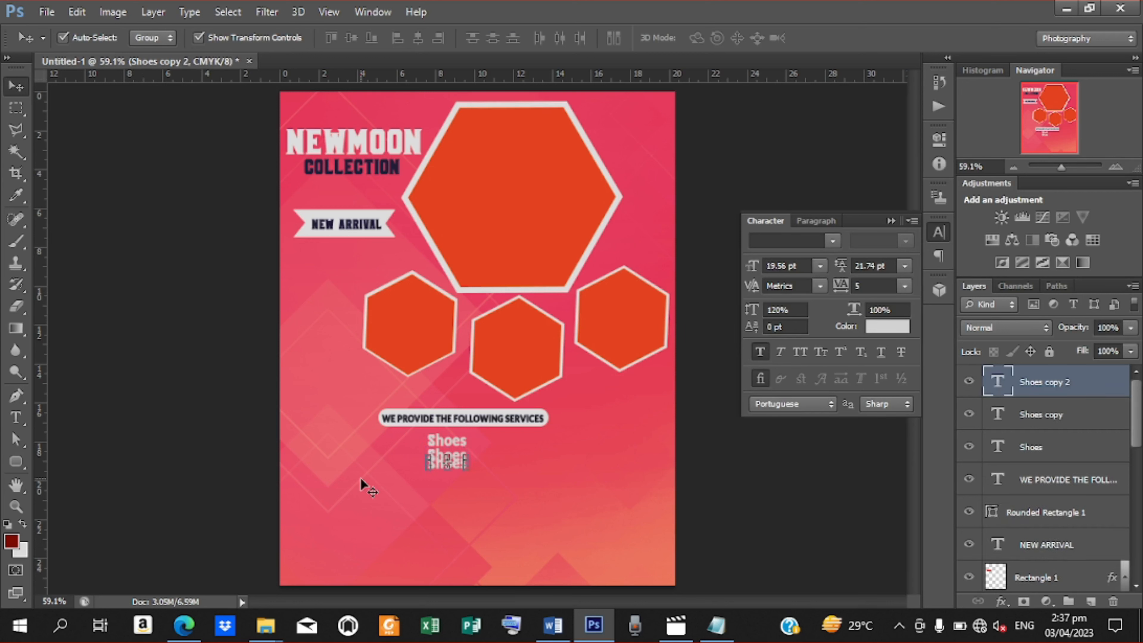
pyautogui.hotkey('shift', 'Down')
pyautogui.hotkey('ctrl', 'j')
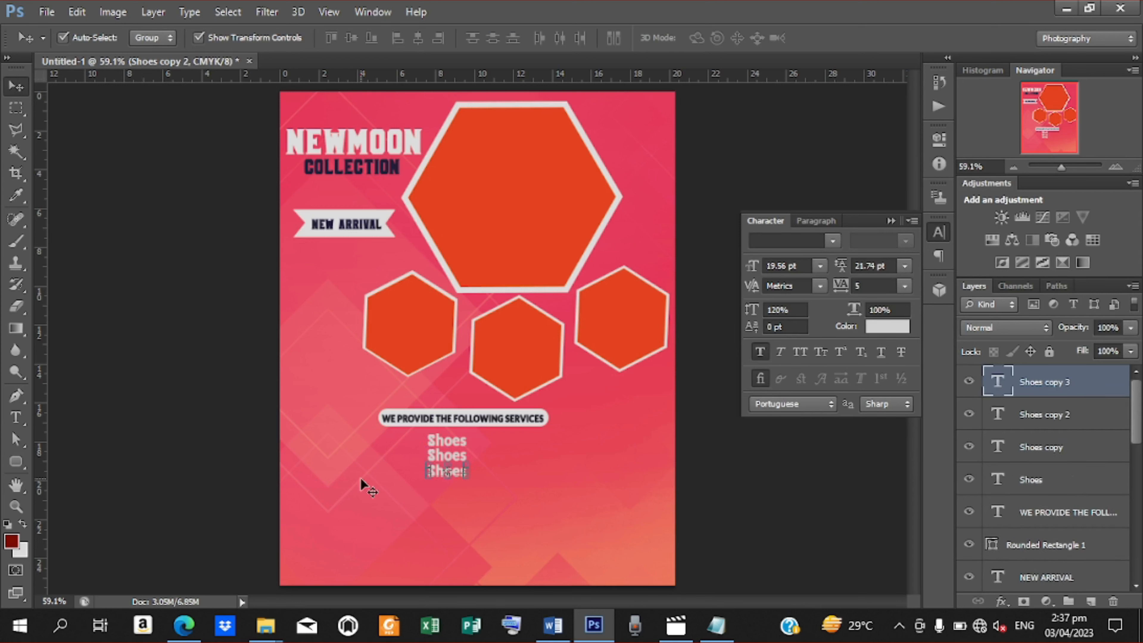
pyautogui.hotkey('shift', 'Down')
pyautogui.hotkey('shift', 'Down')
pyautogui.hotkey('shift', 'Down')
pyautogui.hotkey('shift', 'Down')
pyautogui.hotkey('shift', 'Down')
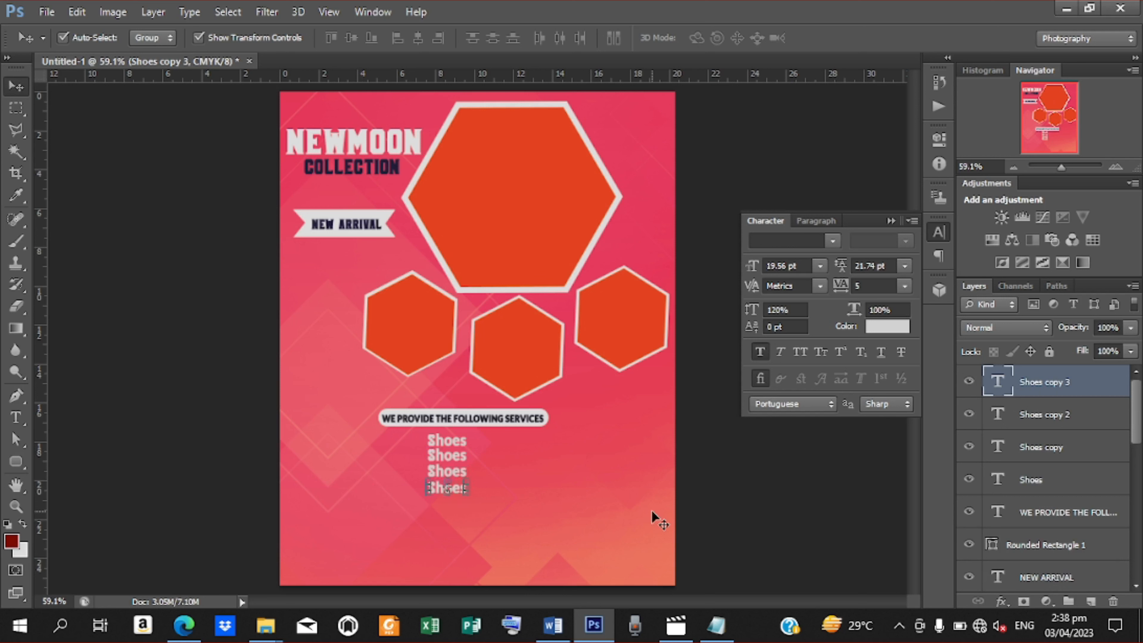
# Replace the second Shoes line with Bags, copied from the services list in the Notepad readme file
pyautogui.press('t')
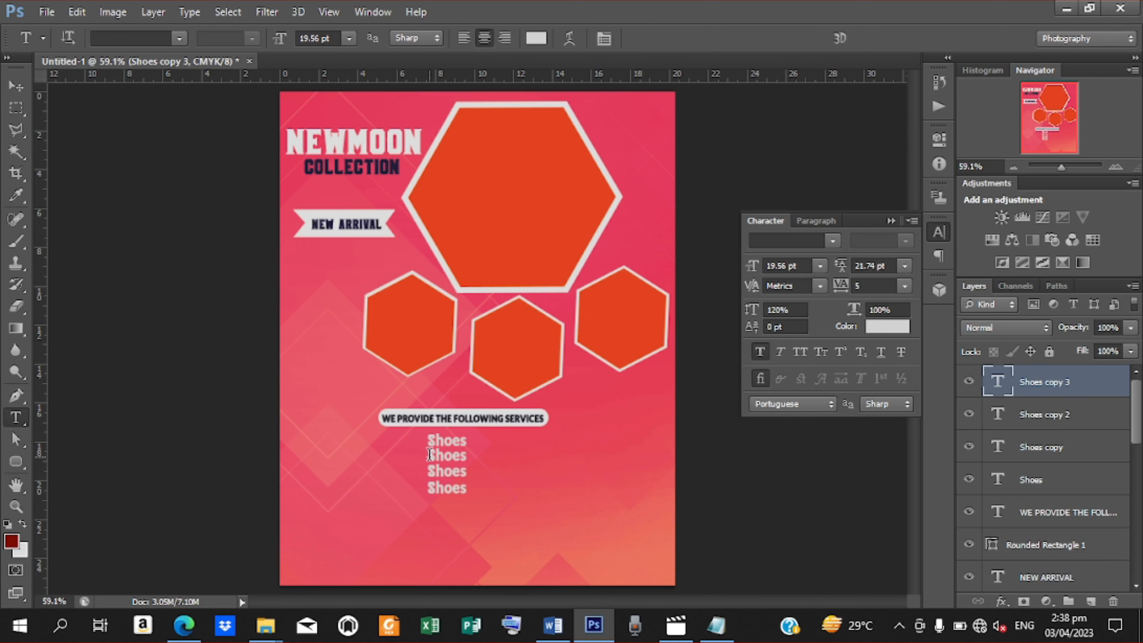
pyautogui.doubleClick(429, 454)
pyautogui.click(716, 625)
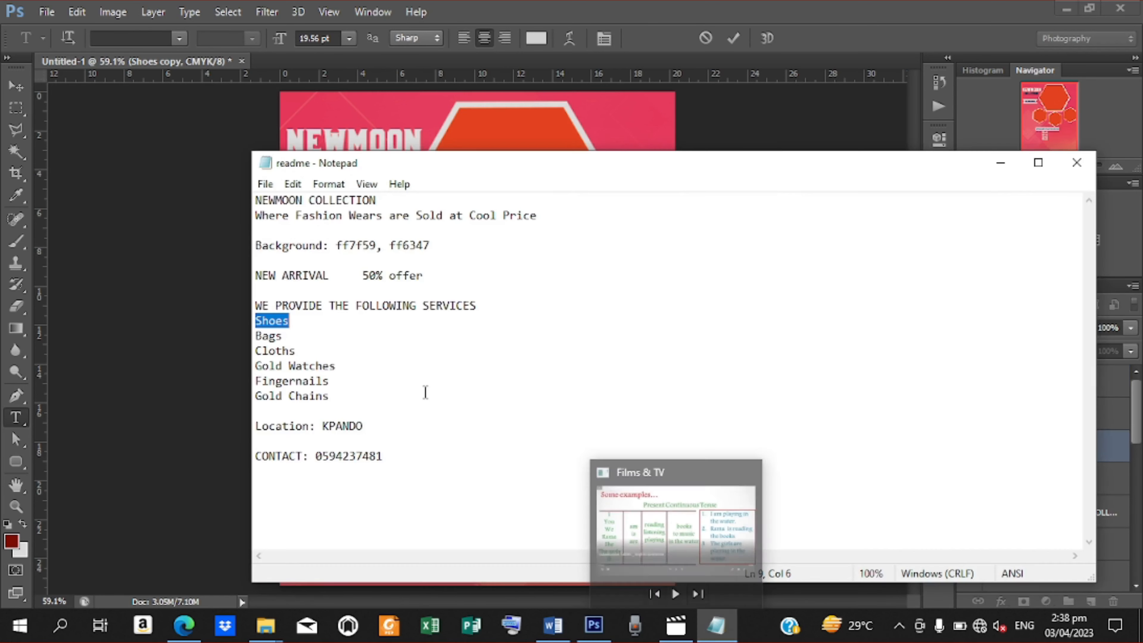
pyautogui.moveTo(285, 336); pyautogui.dragTo(254, 338)
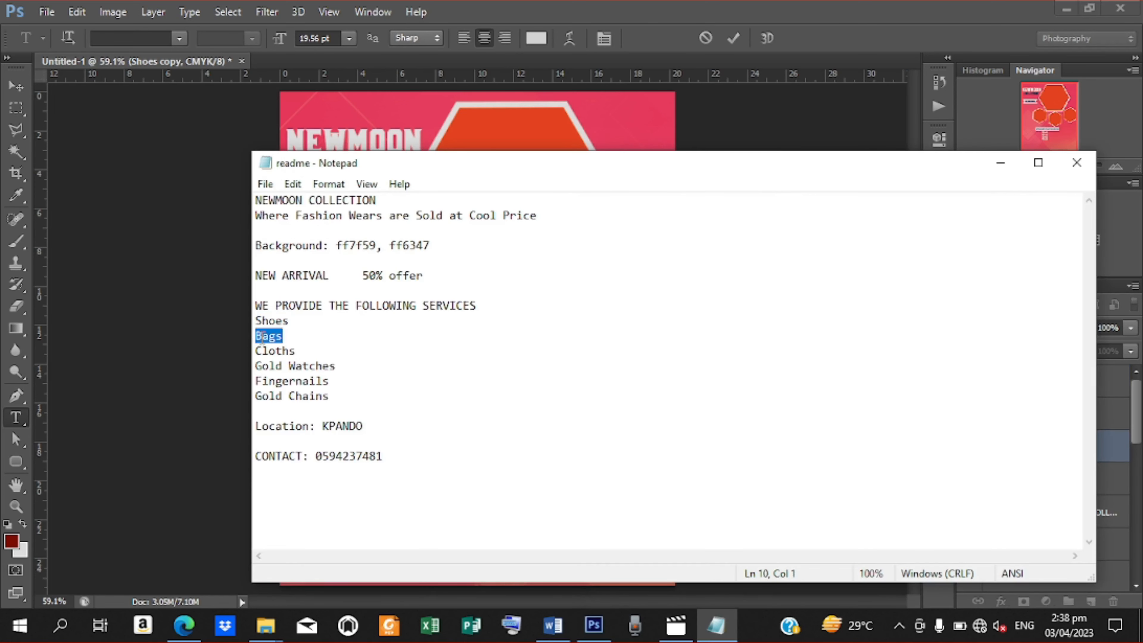
pyautogui.rightClick(263, 338)
pyautogui.click(315, 388)
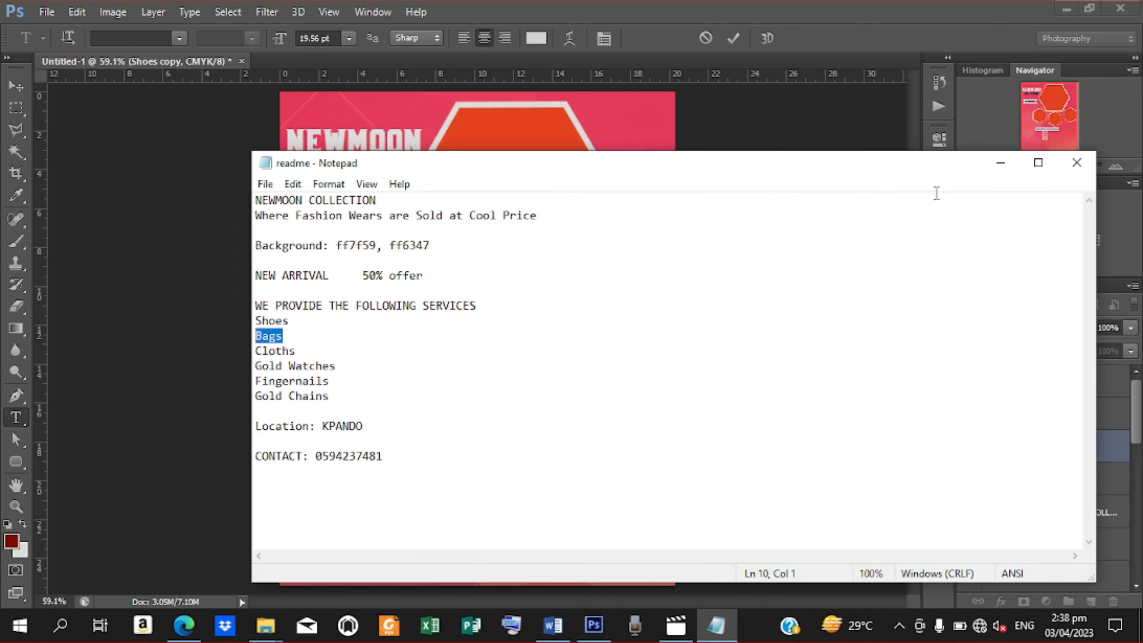
pyautogui.click(998, 167)
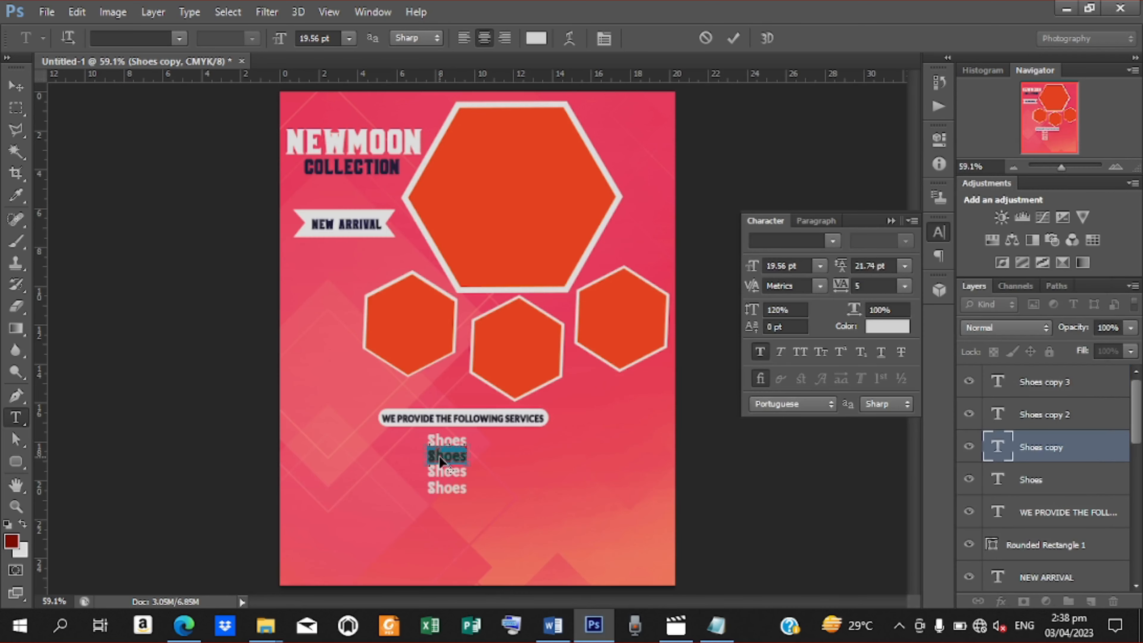
pyautogui.hotkey('ctrl', 'v')
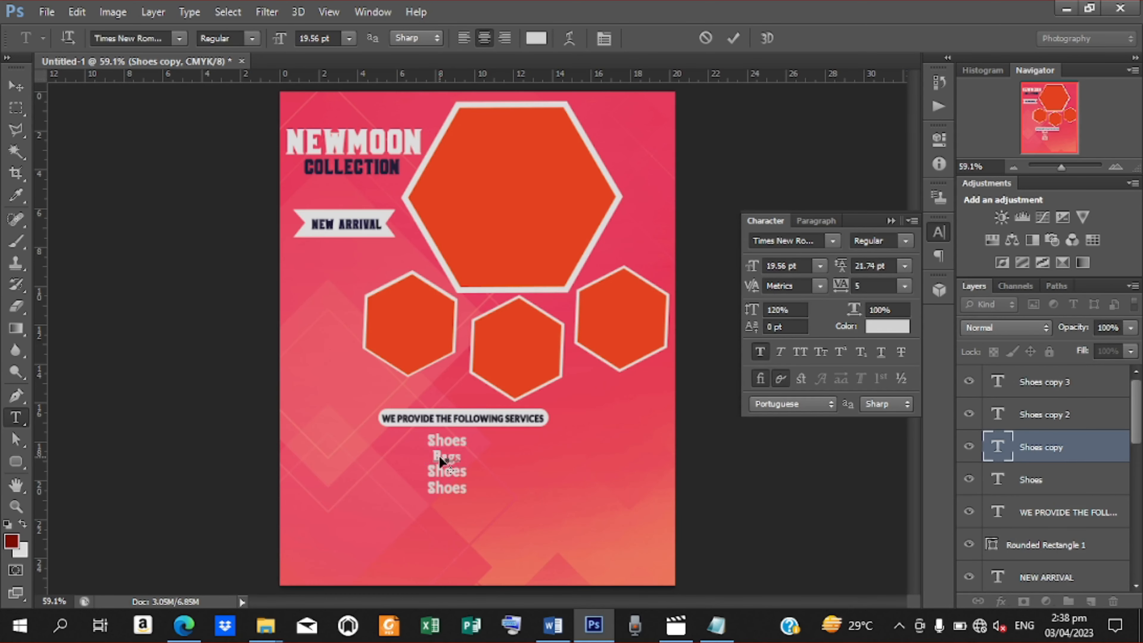
pyautogui.click(735, 39)
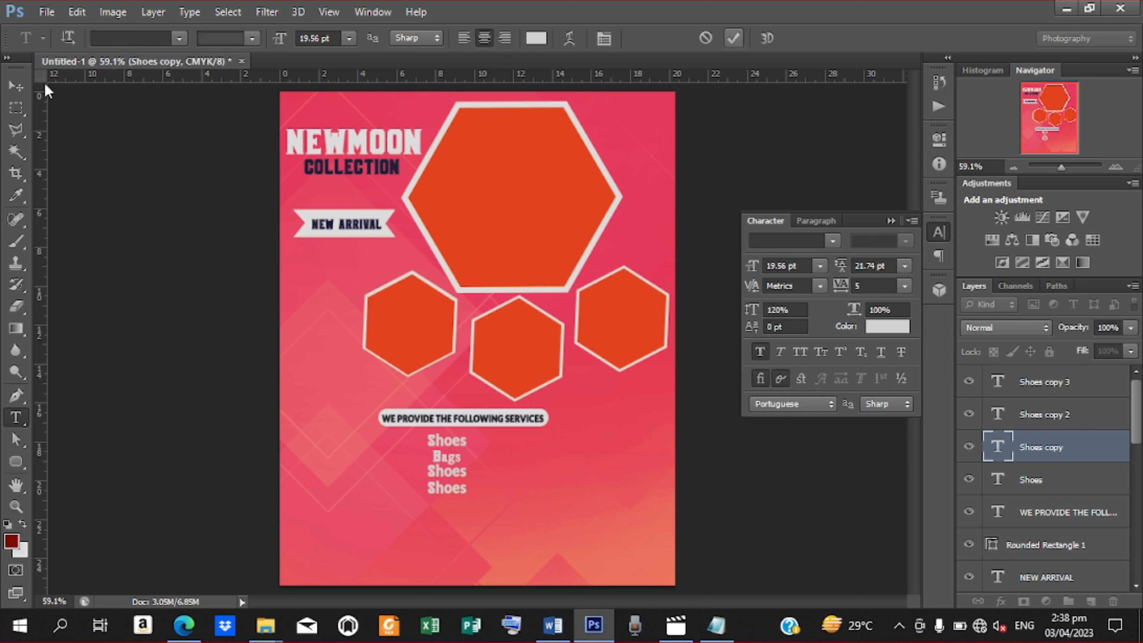
pyautogui.click(17, 85)
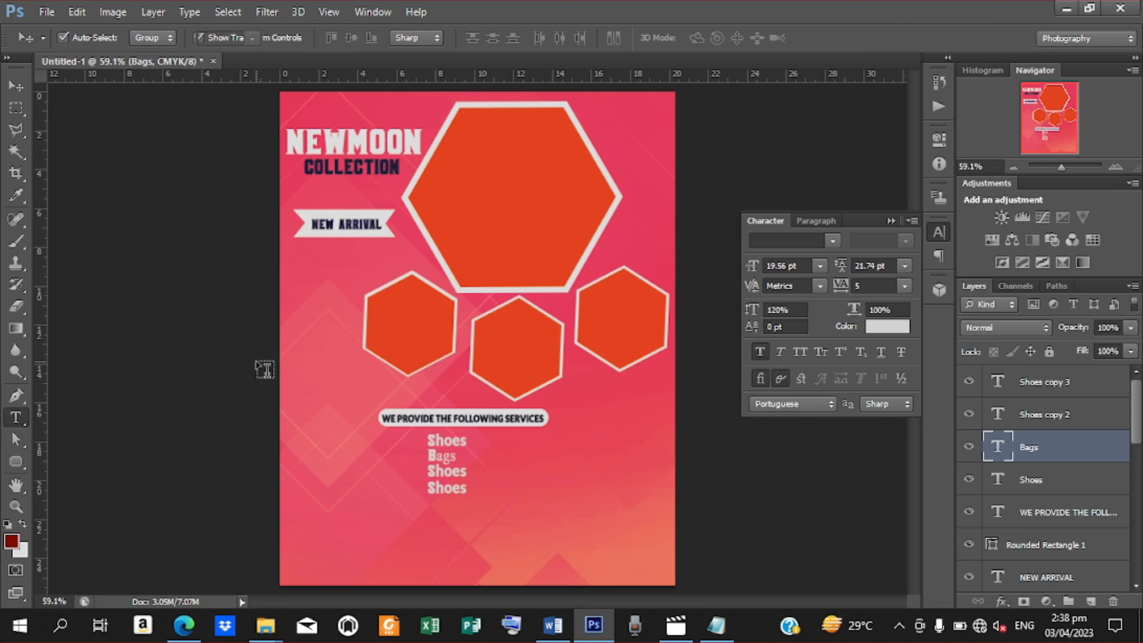
# Replace the third line of the services column with Cloths, copied from the Notepad readme file
pyautogui.press('t')
pyautogui.doubleClick(430, 472)
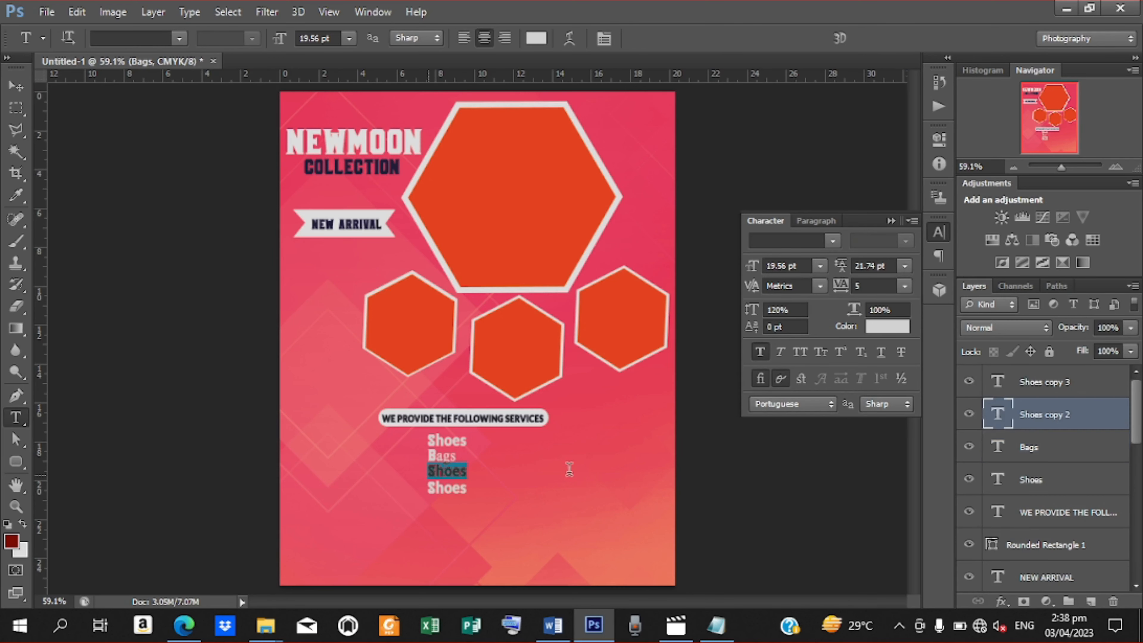
pyautogui.click(717, 625)
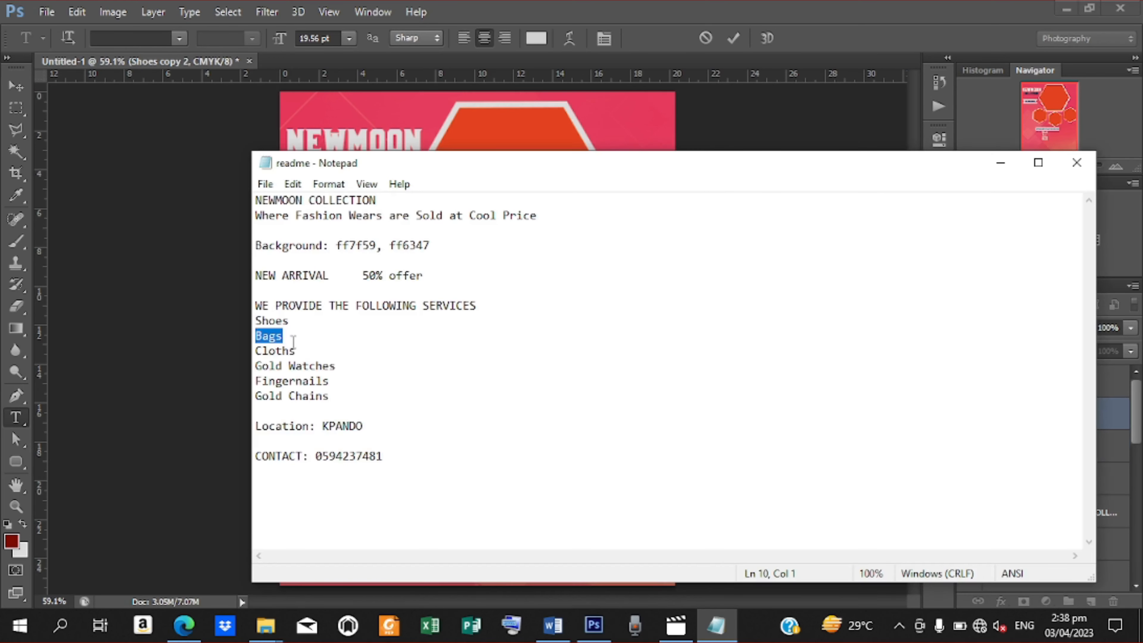
pyautogui.moveTo(296, 351); pyautogui.dragTo(246, 350)
pyautogui.rightClick(280, 354)
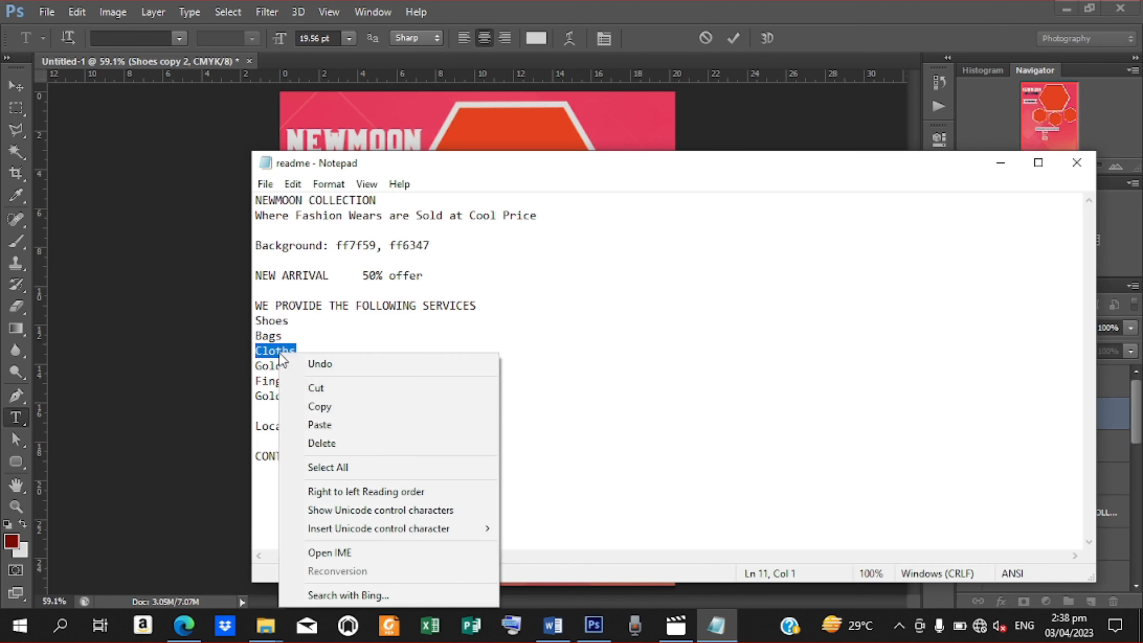
pyautogui.click(338, 408)
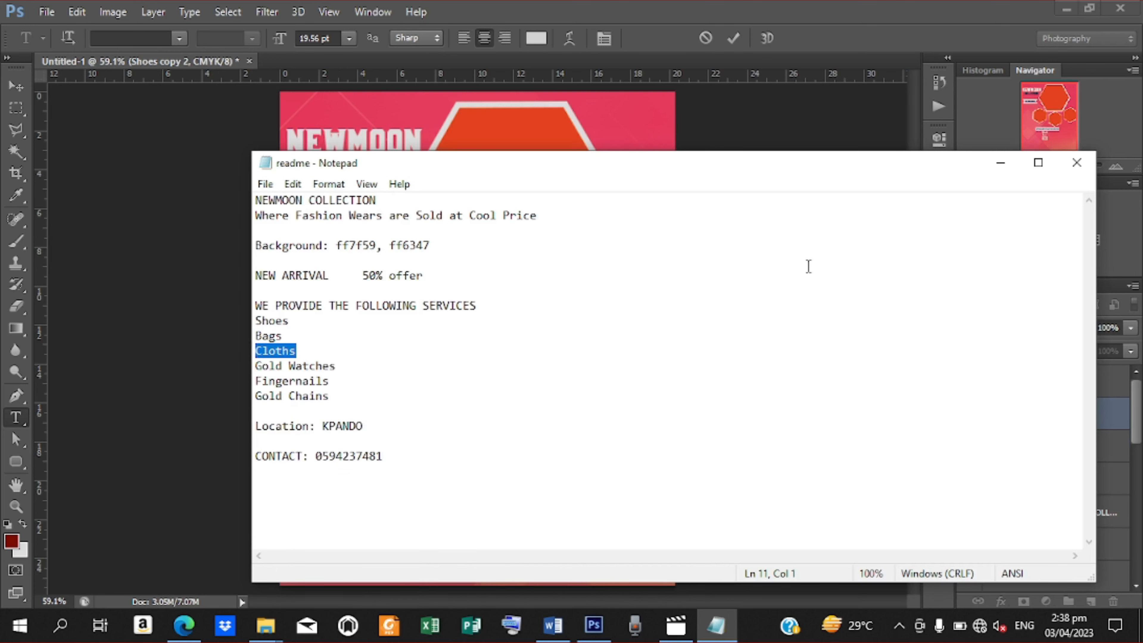
pyautogui.click(996, 169)
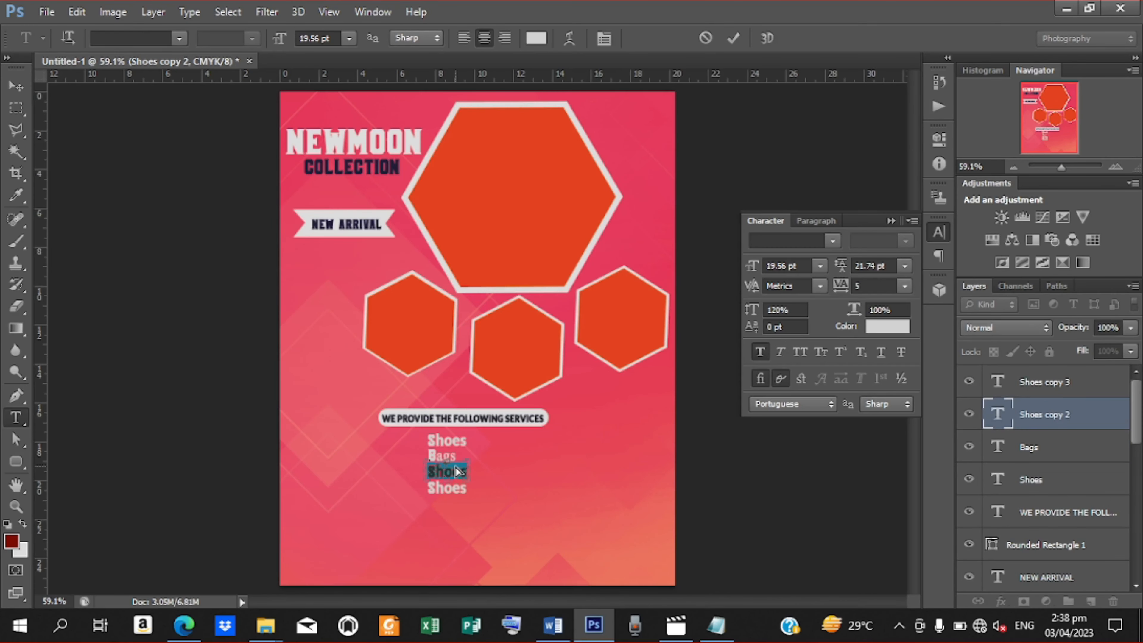
pyautogui.hotkey('ctrl', 'v')
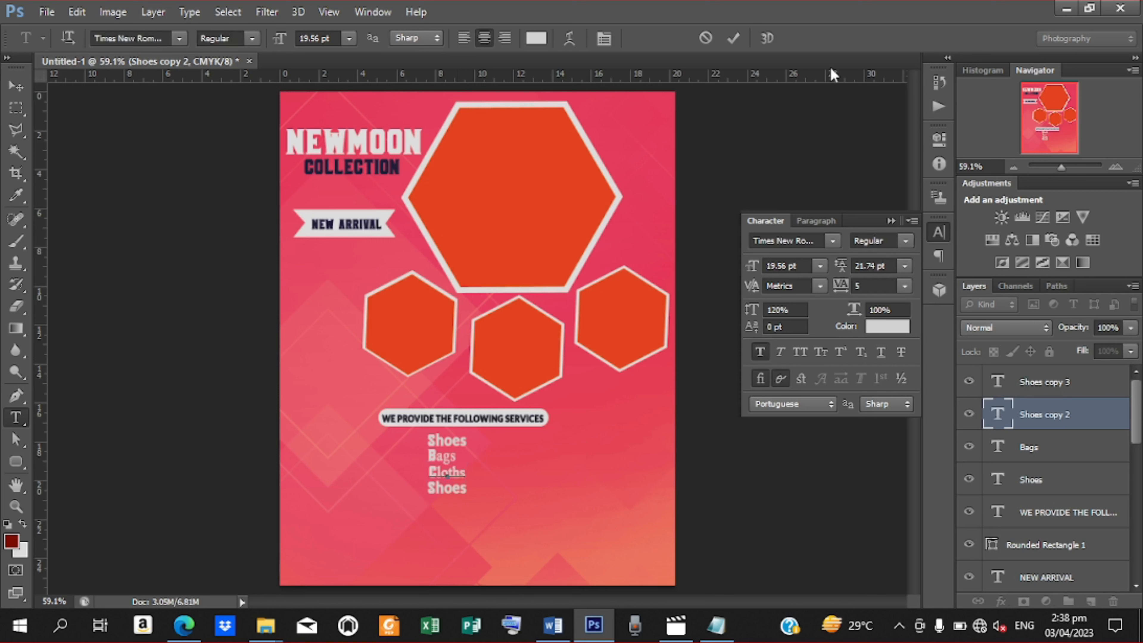
pyautogui.click(733, 38)
pyautogui.click(6, 91)
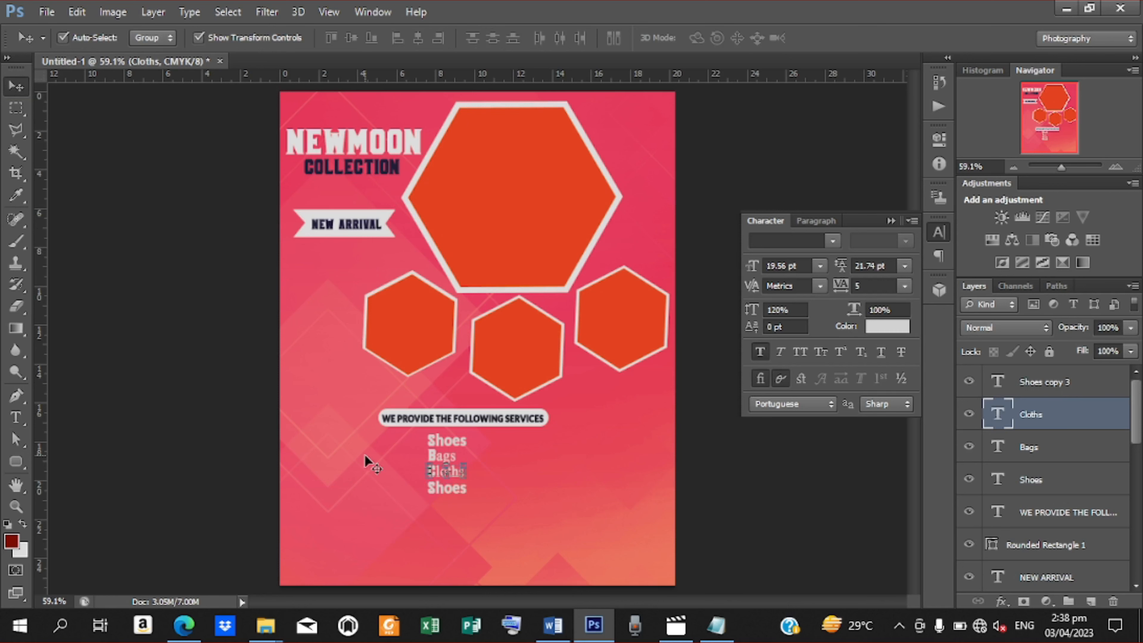
# Replace the fourth line of the services column with Gold Watches, copied from the Notepad readme file
pyautogui.press('t')
pyautogui.moveTo(429, 489); pyautogui.dragTo(509, 488)
pyautogui.click(724, 635)
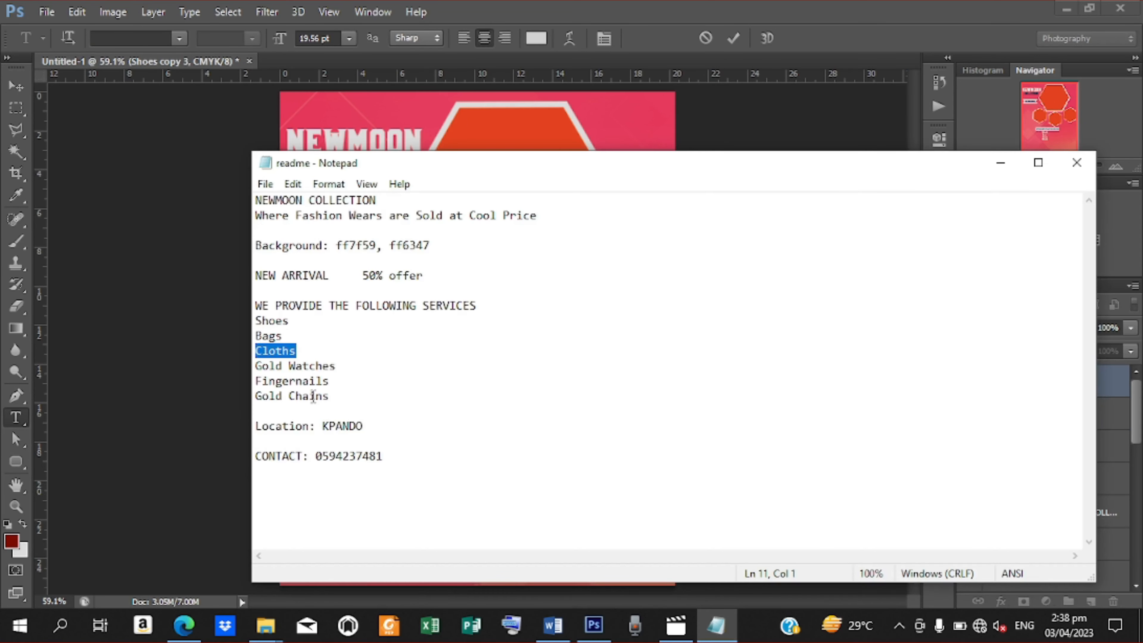
pyautogui.moveTo(339, 362); pyautogui.dragTo(255, 366)
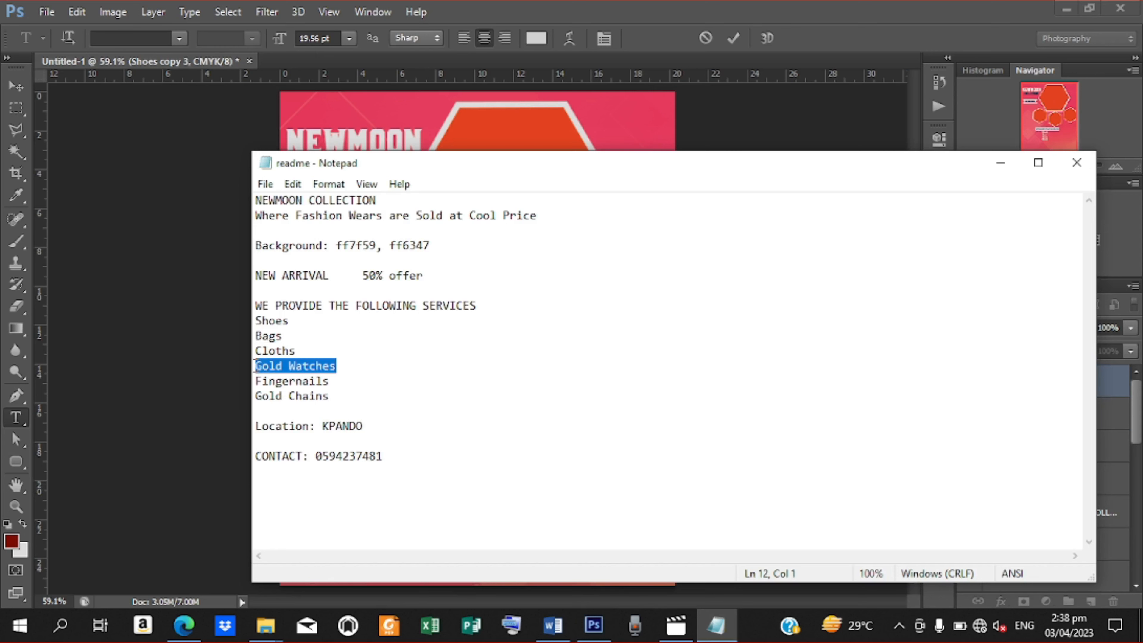
pyautogui.rightClick(279, 365)
pyautogui.click(336, 166)
pyautogui.click(1001, 163)
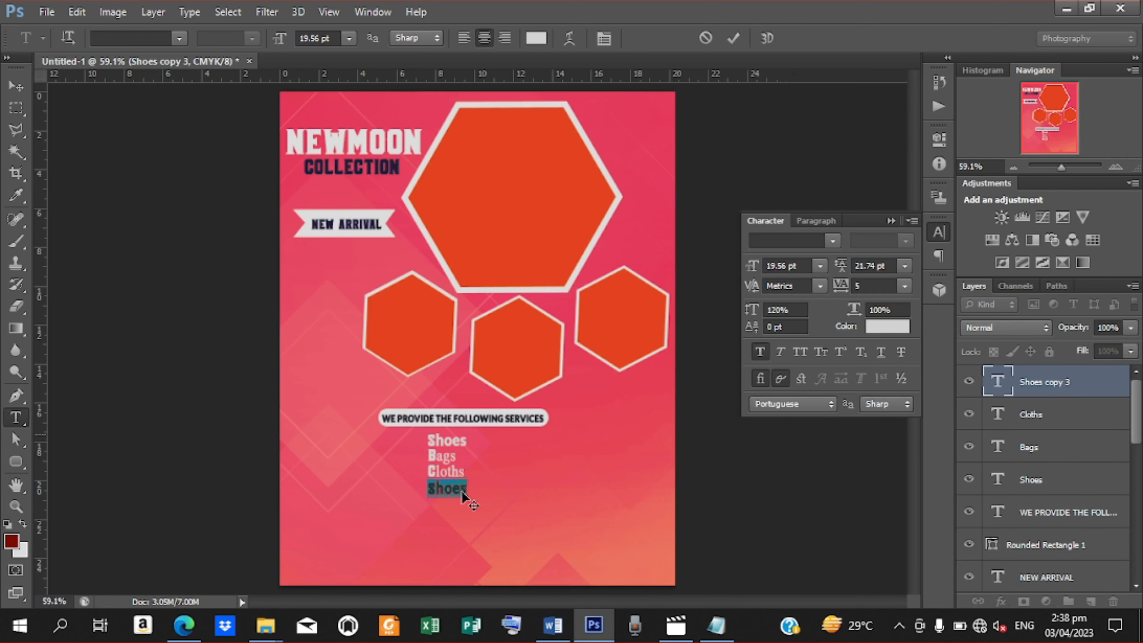
pyautogui.hotkey('ctrl', 'v')
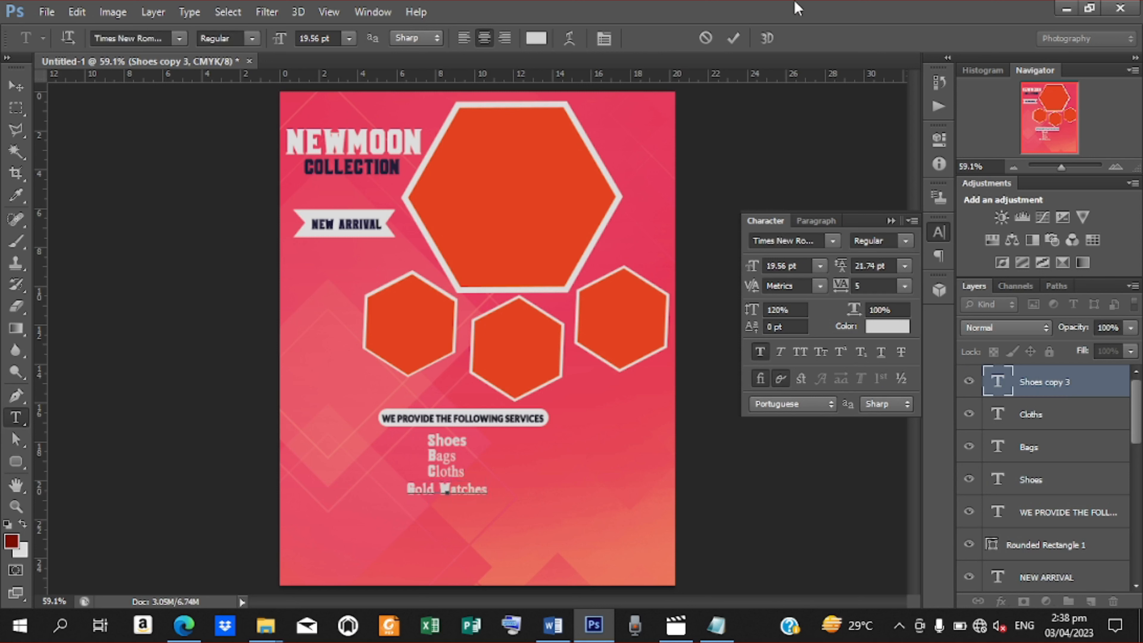
pyautogui.click(737, 37)
# Move the Gold Watches line so it left-aligns with the lines above, and nudge it up to even the spacing
pyautogui.press('v')
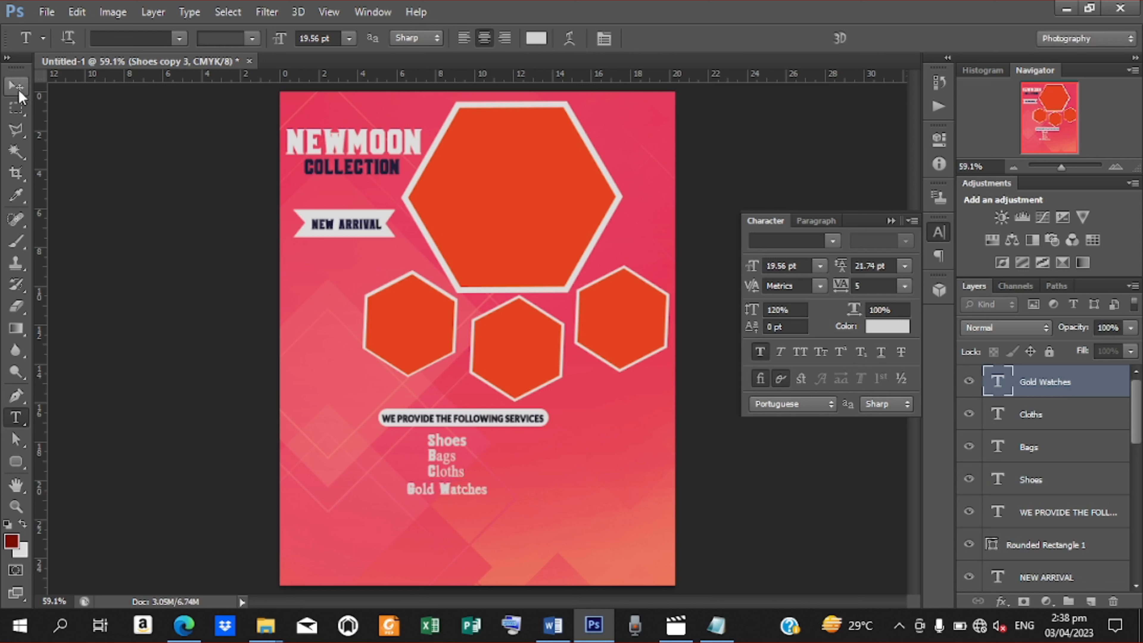
pyautogui.moveTo(464, 493); pyautogui.dragTo(483, 495)
pyautogui.press('Up')
pyautogui.press('Up')
pyautogui.press('Up')
pyautogui.press('Up')
pyautogui.press('Up')
pyautogui.press('Up')
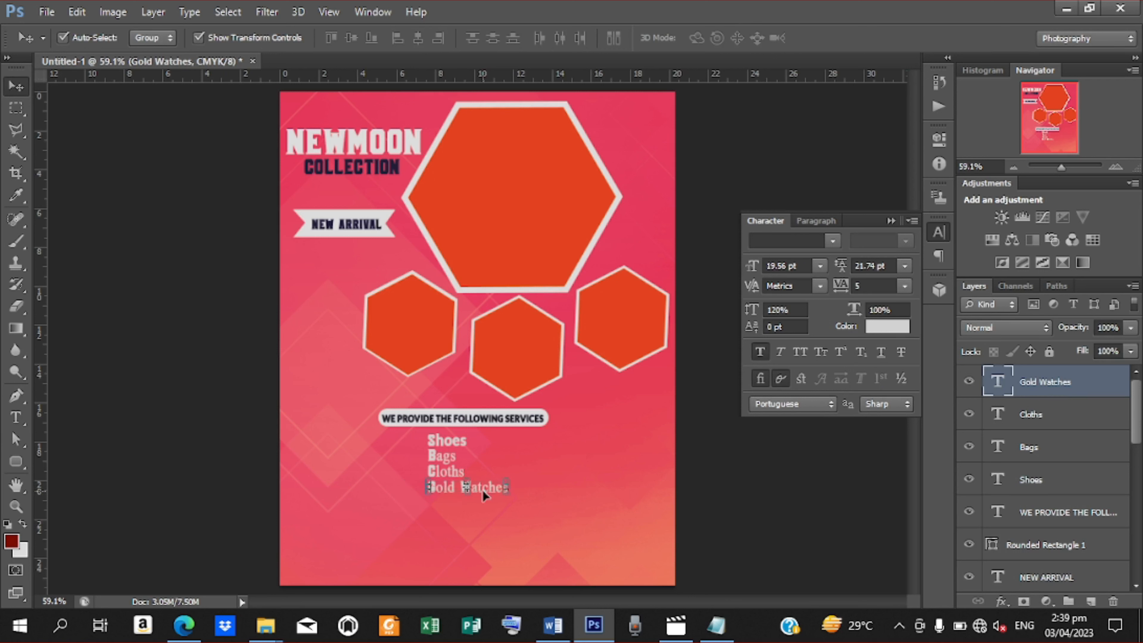
# Duplicate the Gold Watches line to start a second column beside Shoes, and replace its text with Fingernails copied from the Notepad readme
pyautogui.hotkey('ctrl', 'j')
pyautogui.moveTo(483, 490); pyautogui.dragTo(706, 446)
pyautogui.press('t')
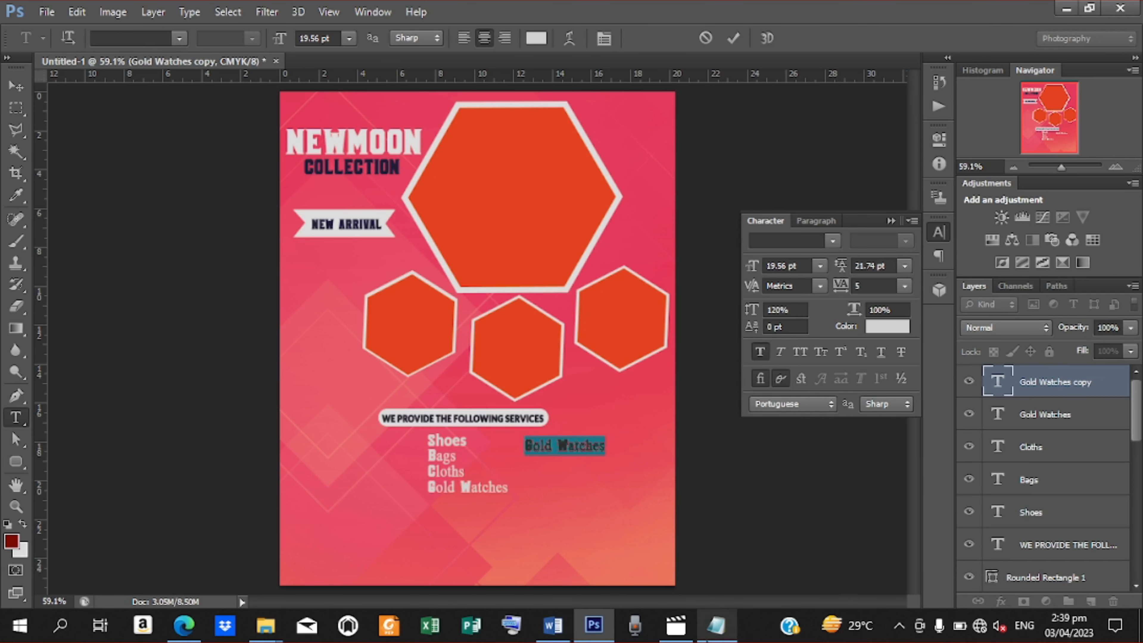
pyautogui.click(716, 625)
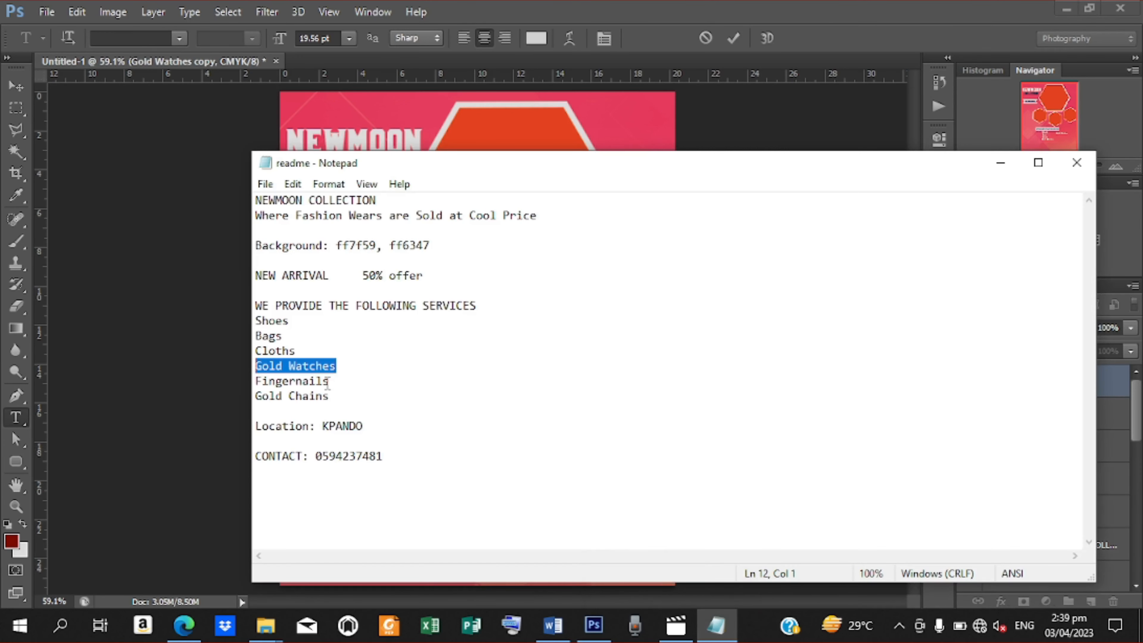
pyautogui.moveTo(329, 384); pyautogui.dragTo(248, 387)
pyautogui.rightClick(281, 392)
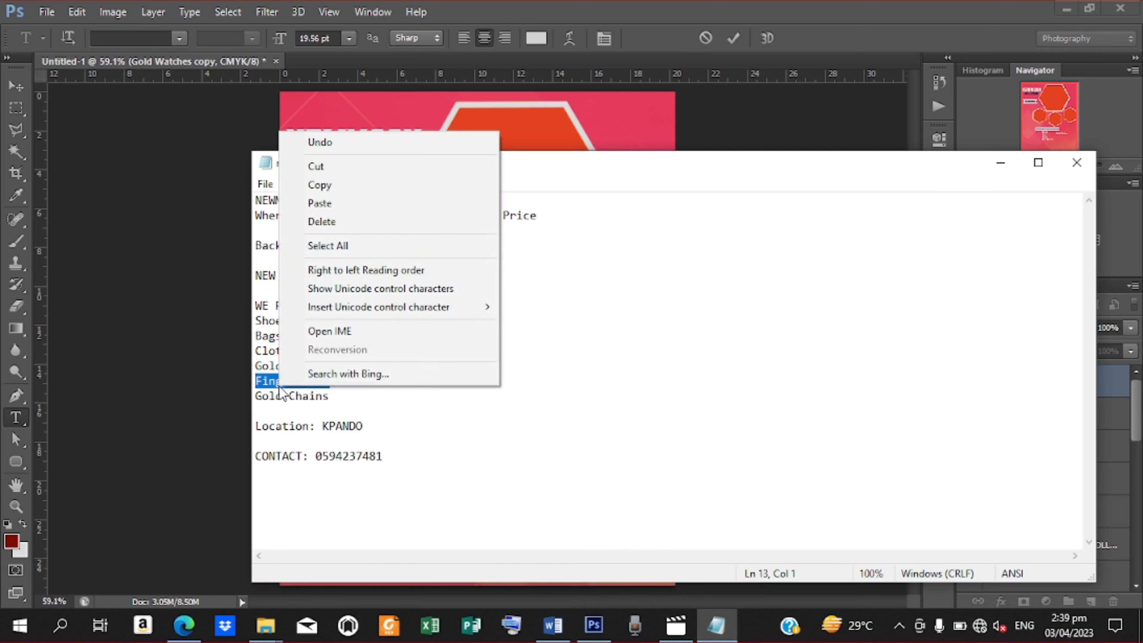
pyautogui.click(347, 185)
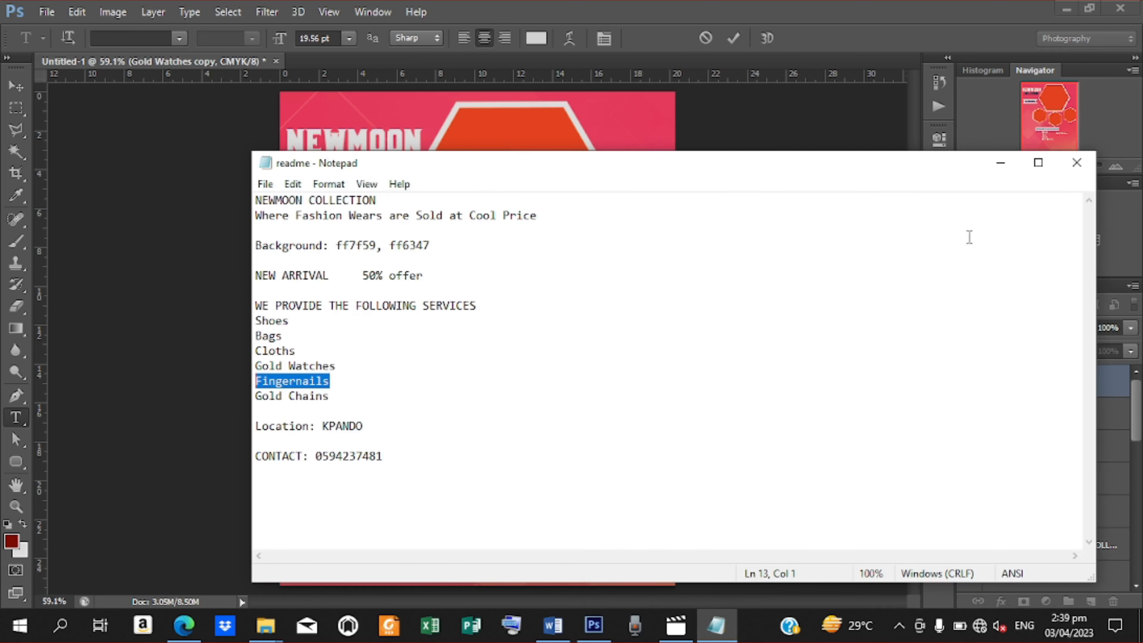
pyautogui.click(1001, 162)
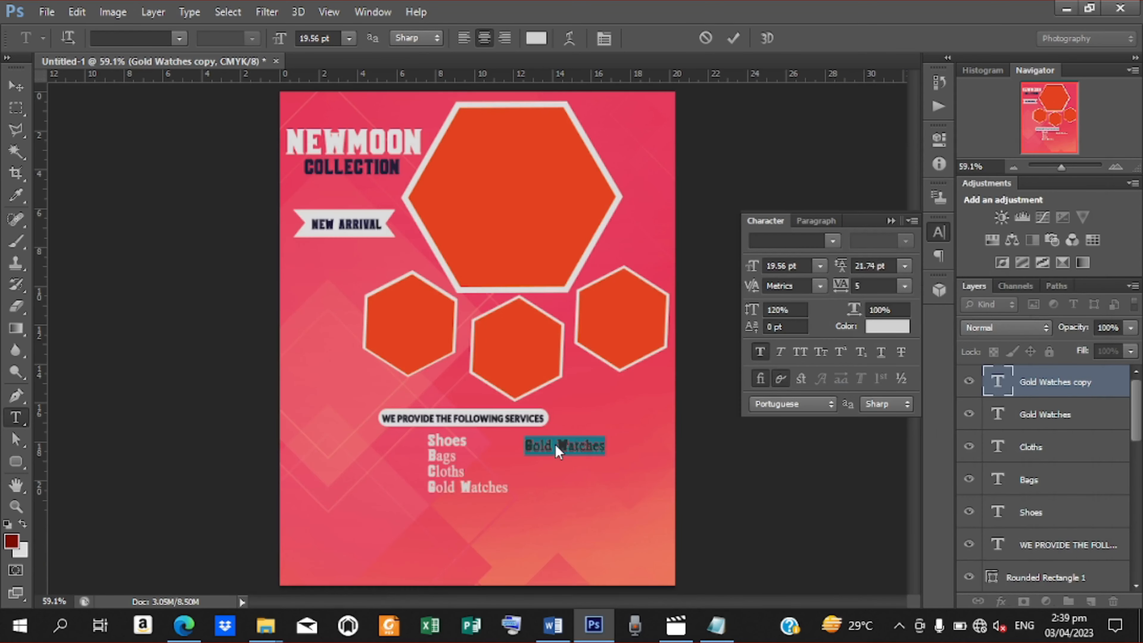
pyautogui.hotkey('ctrl', 'v')
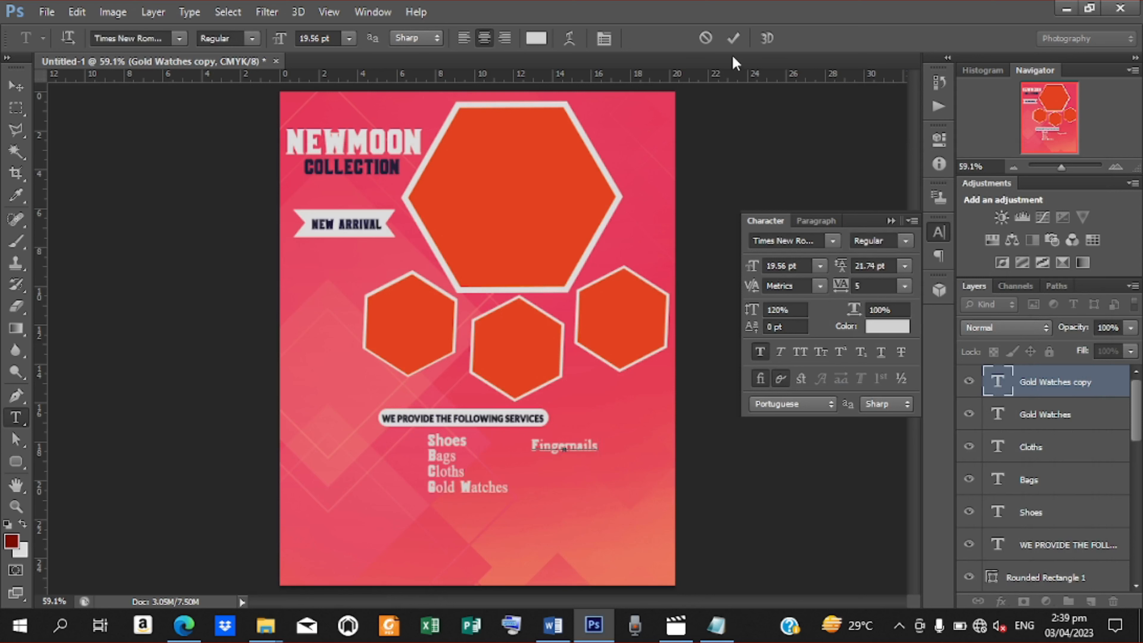
pyautogui.click(734, 39)
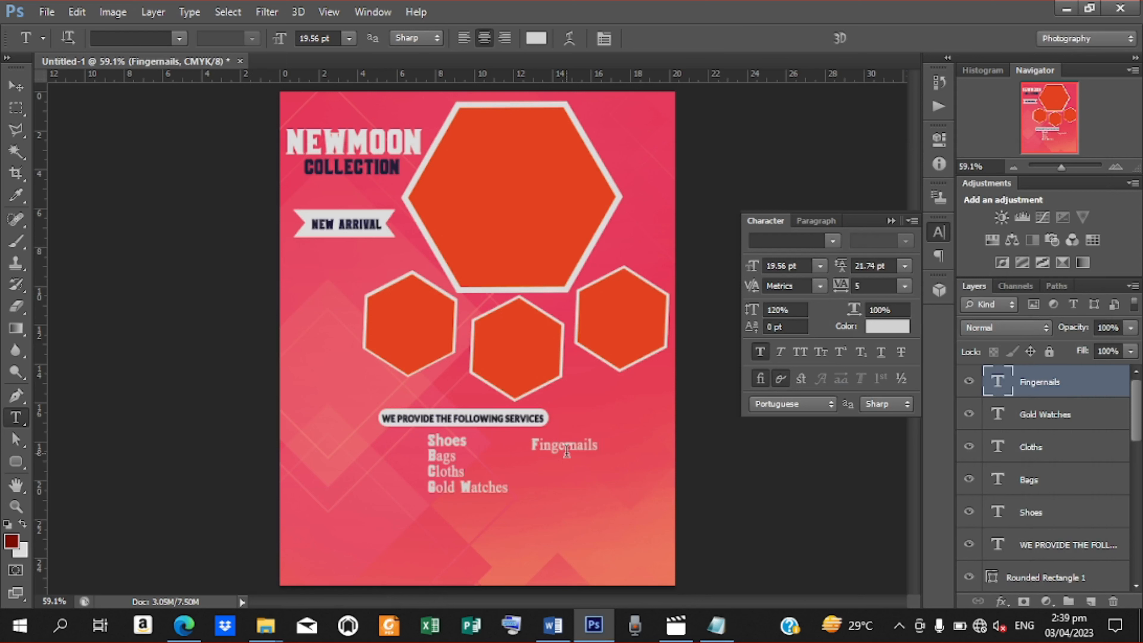
# Duplicate the Fingernails text and move the copy straight down to form the second line of its column
pyautogui.hotkey('ctrl', 'j')
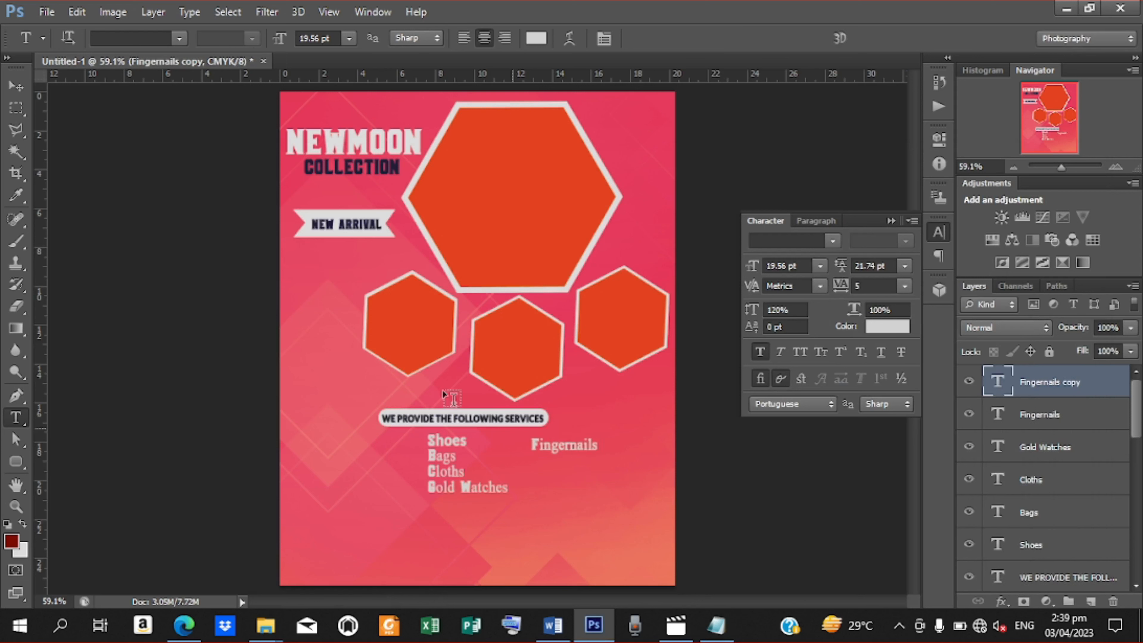
pyautogui.click(17, 85)
pyautogui.hotkey('shift', 'Down')
pyautogui.hotkey('shift', 'Down')
pyautogui.hotkey('shift', 'Down')
pyautogui.hotkey('shift', 'Down')
pyautogui.hotkey('shift', 'Down')
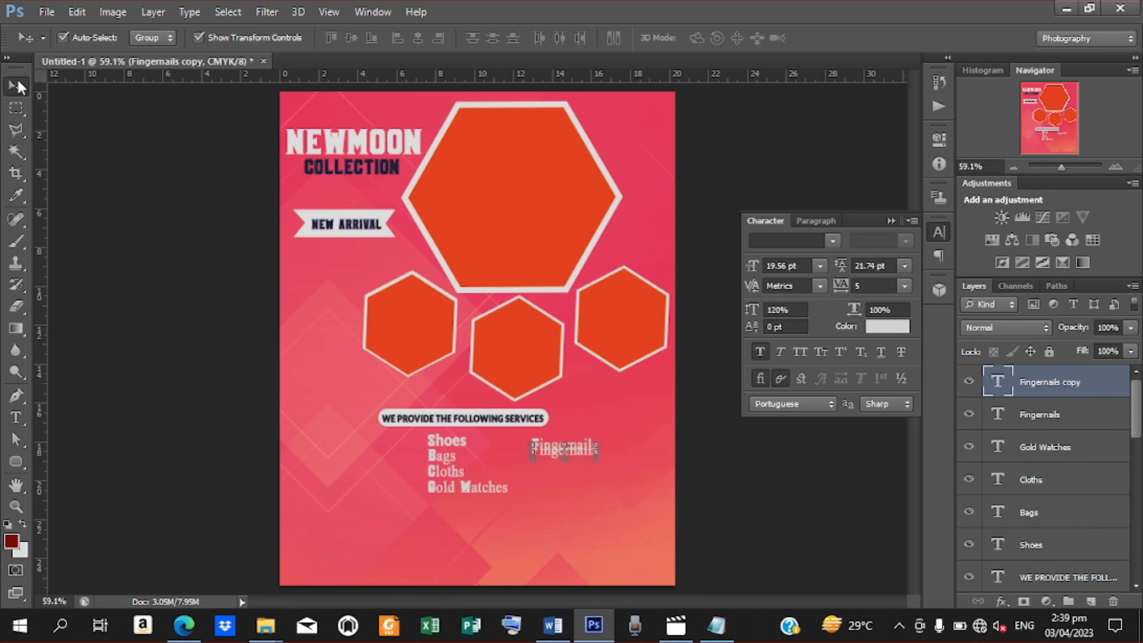
pyautogui.hotkey('shift', 'Down')
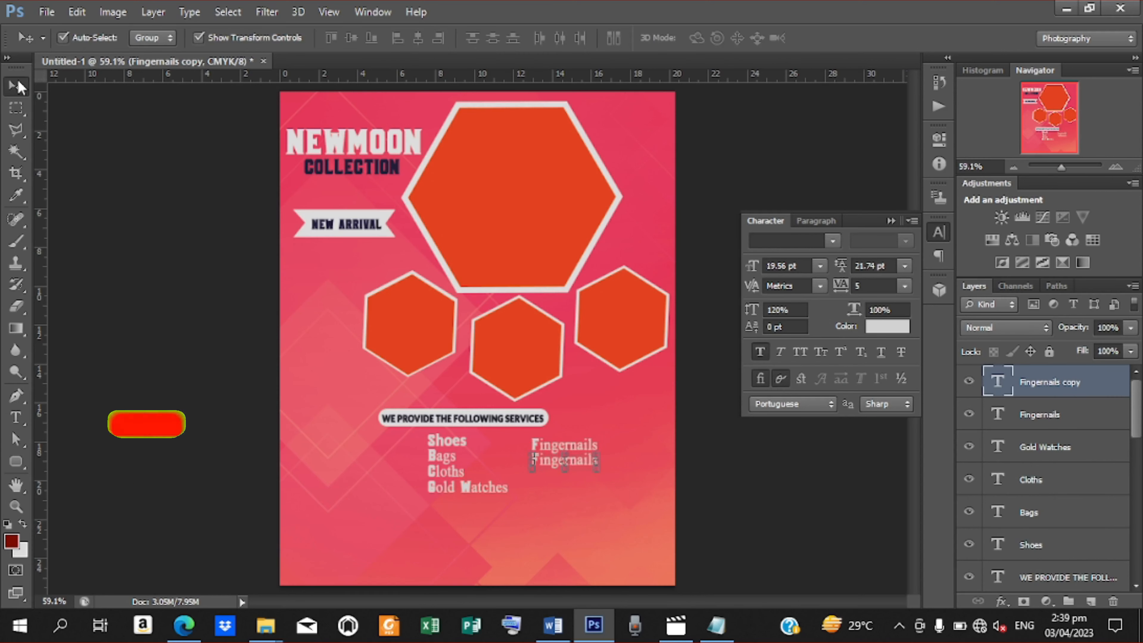
# Replace the lower Fingernails copy with Gold Chains, copied from the Notepad readme file
pyautogui.press('t')
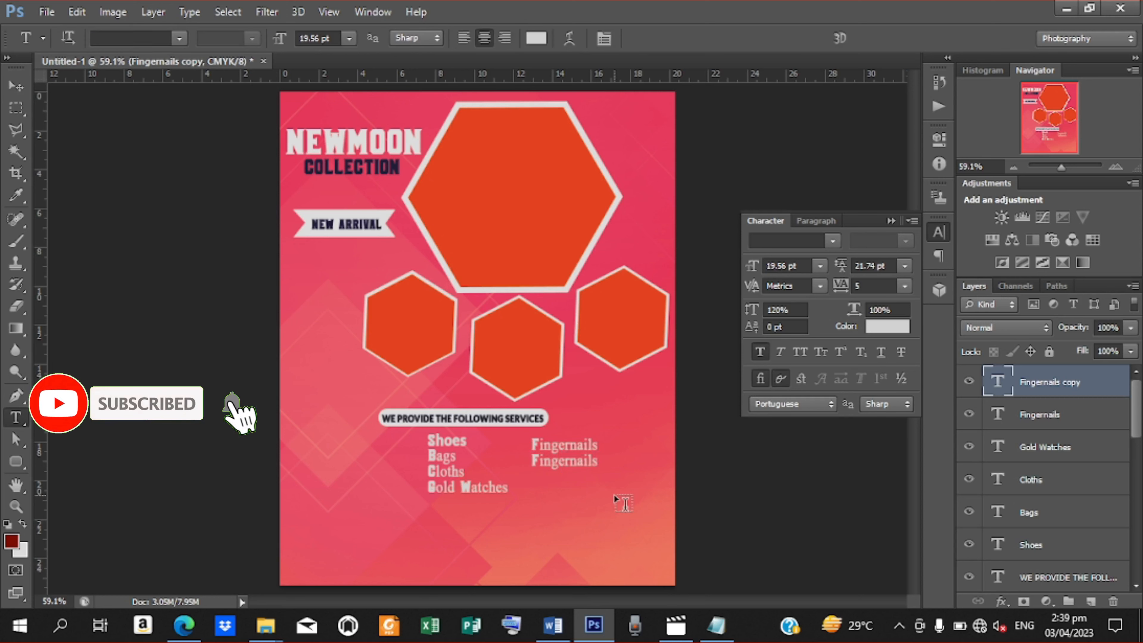
pyautogui.doubleClick(533, 459)
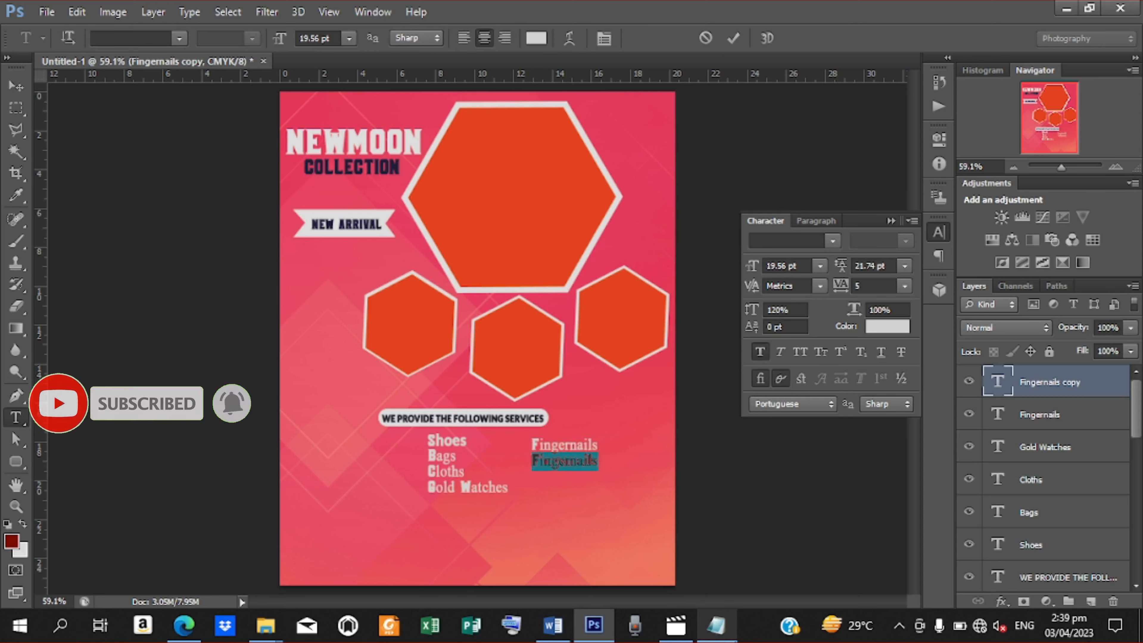
pyautogui.click(717, 626)
pyautogui.moveTo(337, 392); pyautogui.dragTo(268, 403)
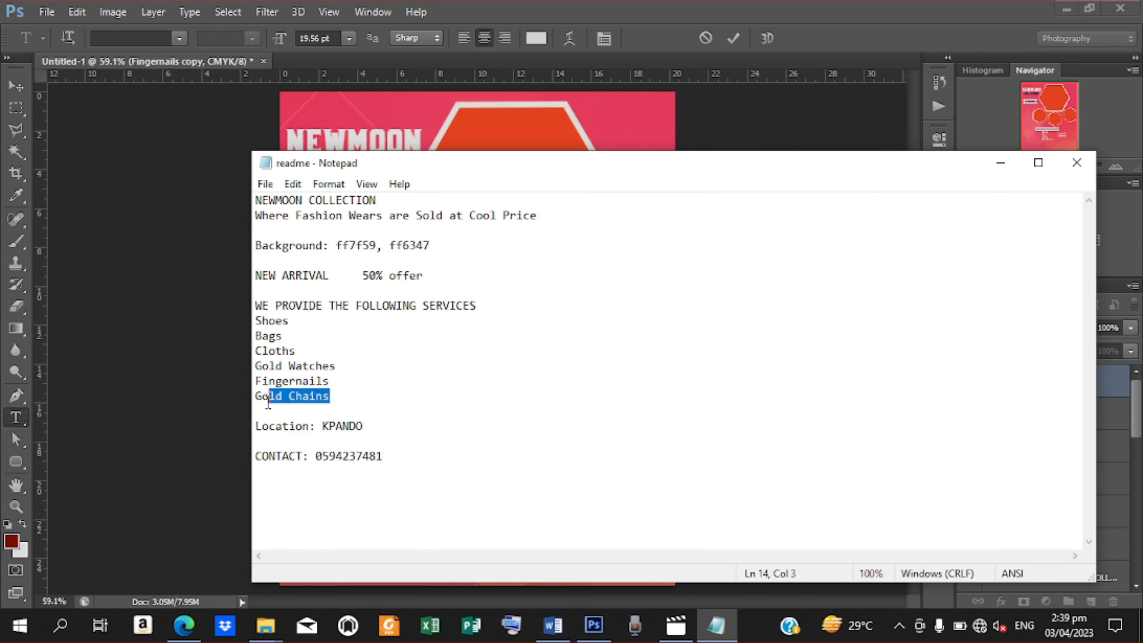
pyautogui.rightClick(274, 399)
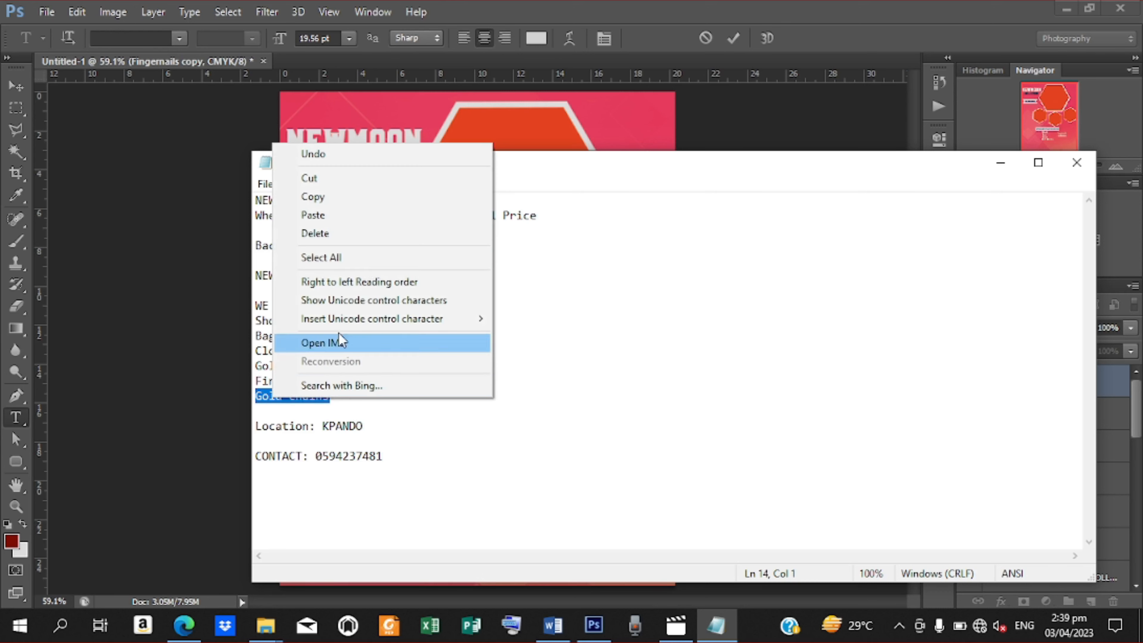
pyautogui.click(334, 199)
pyautogui.click(1001, 163)
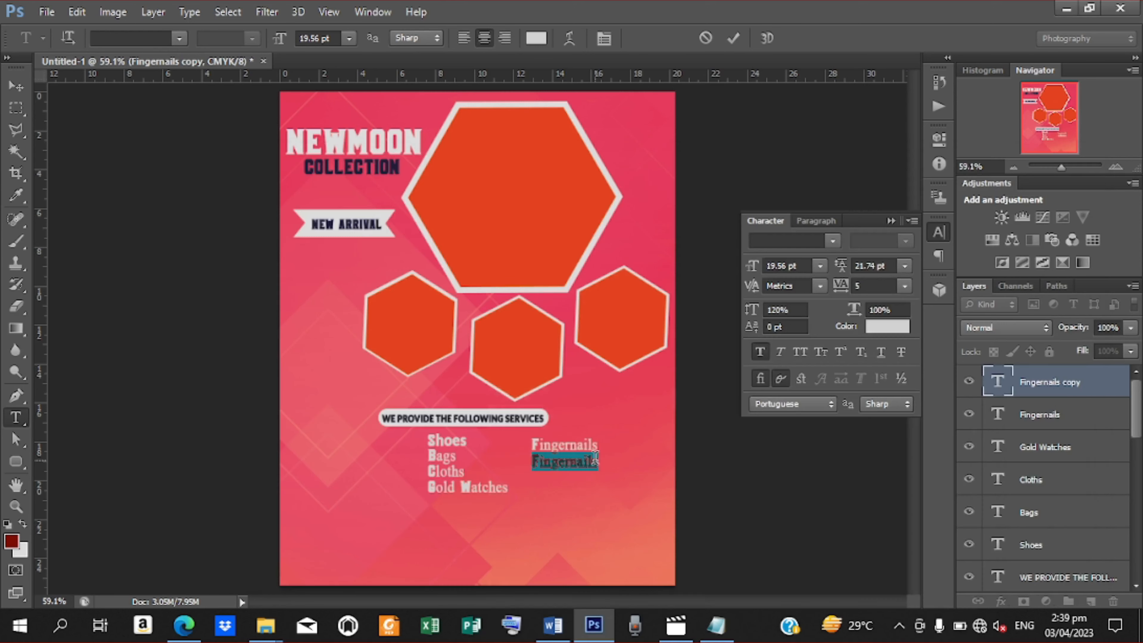
pyautogui.hotkey('ctrl', 'v')
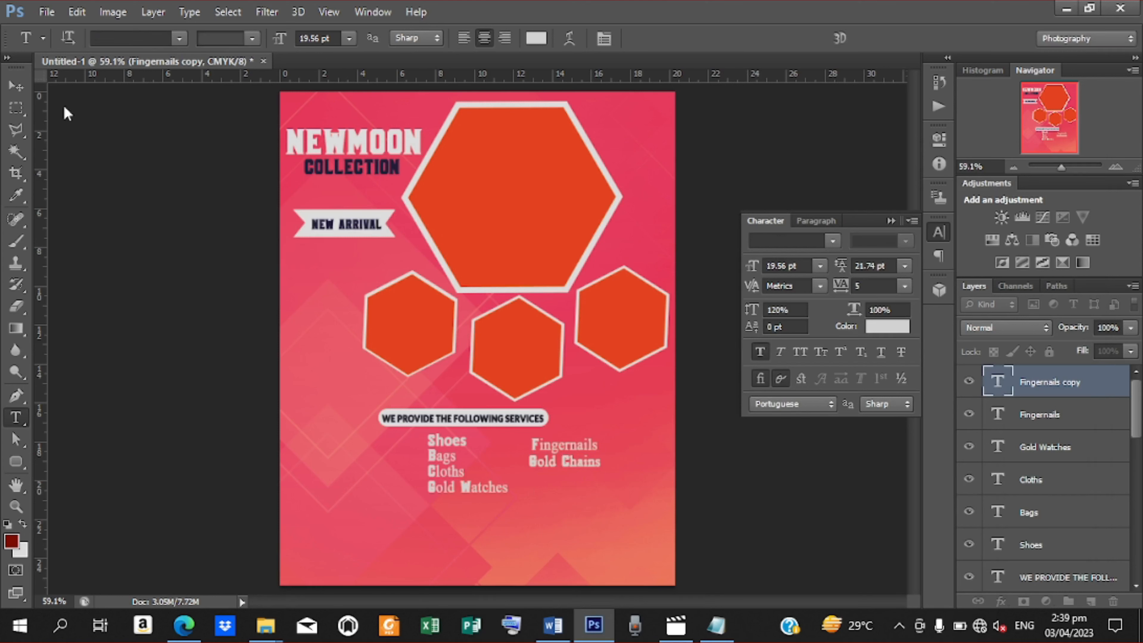
pyautogui.click(23, 84)
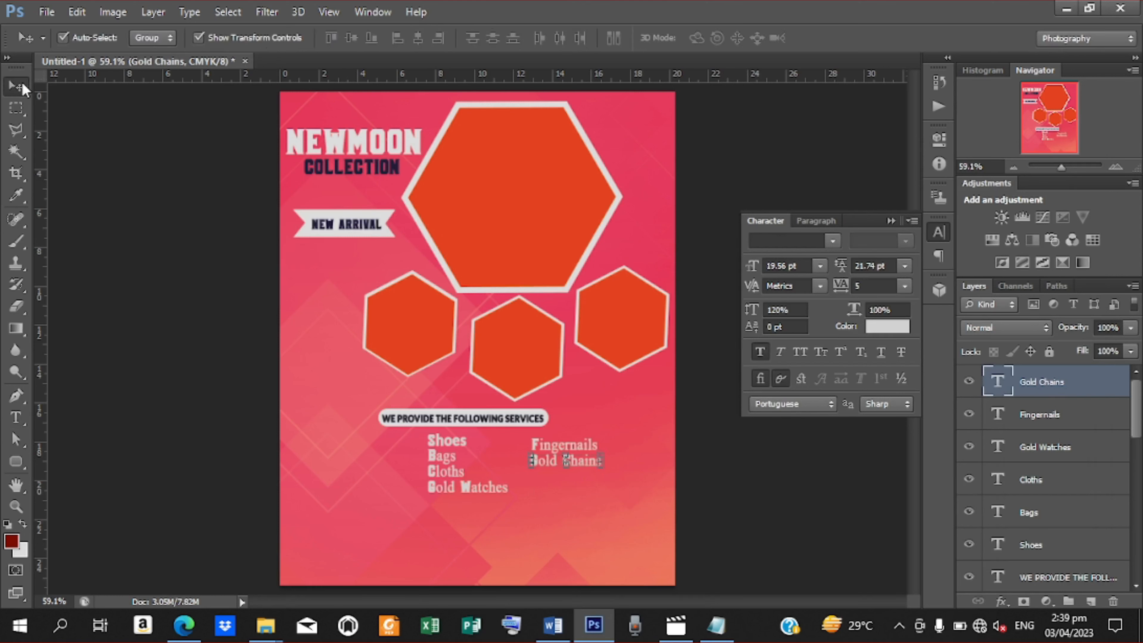
# Recolour the Gold Chains text to black (000000)
pyautogui.click(886, 327)
pyautogui.click(870, 371)
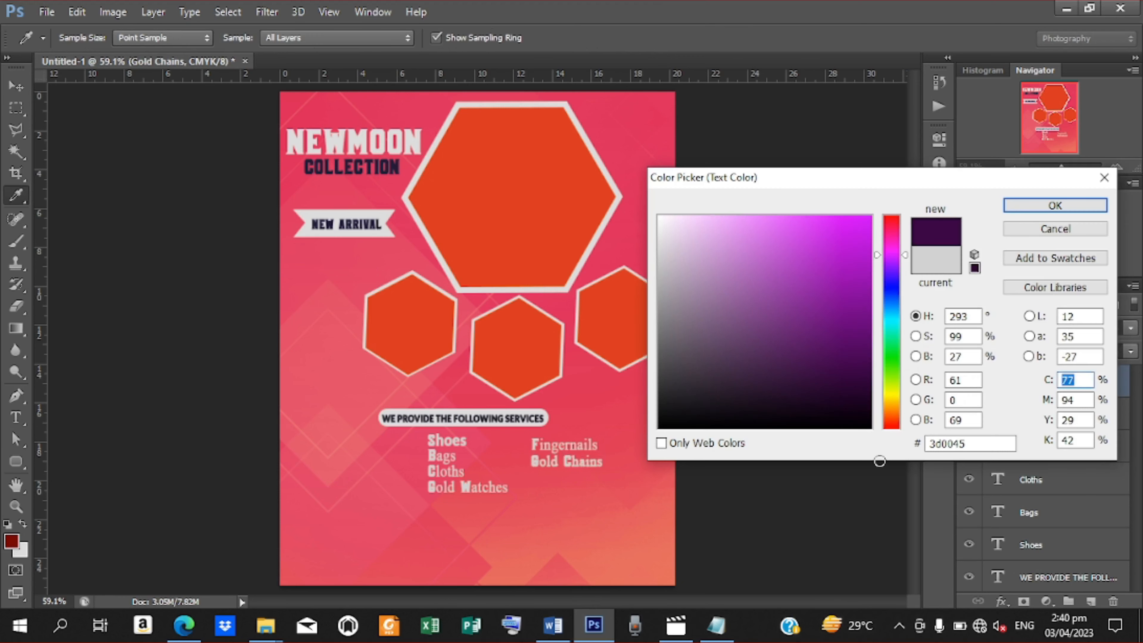
pyautogui.click(857, 396)
pyautogui.moveTo(869, 426); pyautogui.dragTo(891, 435)
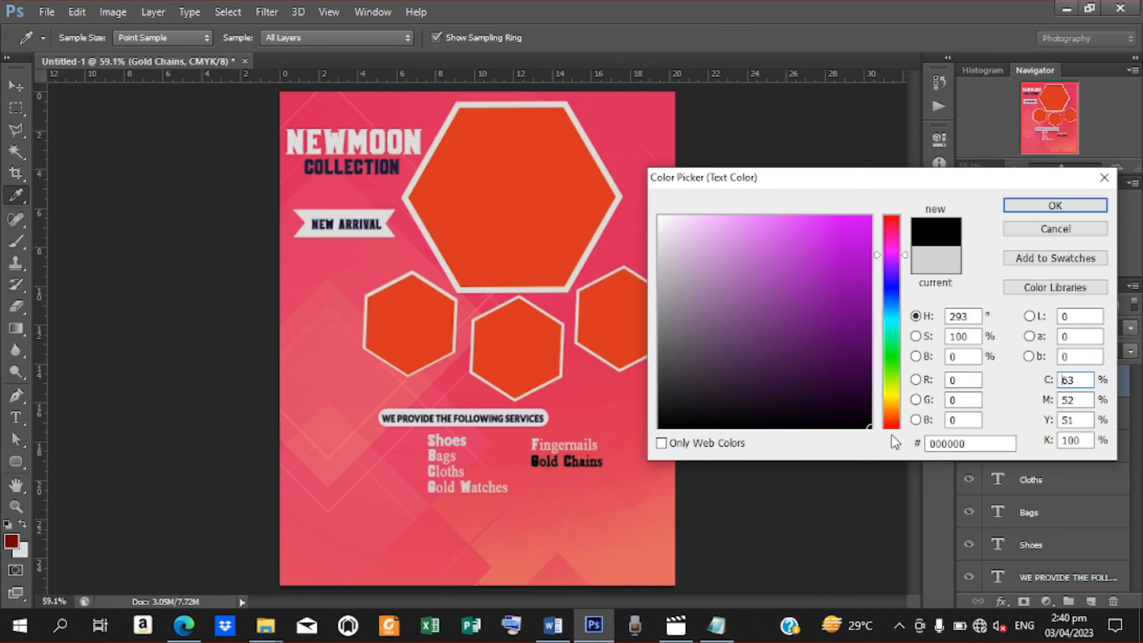
pyautogui.click(1024, 205)
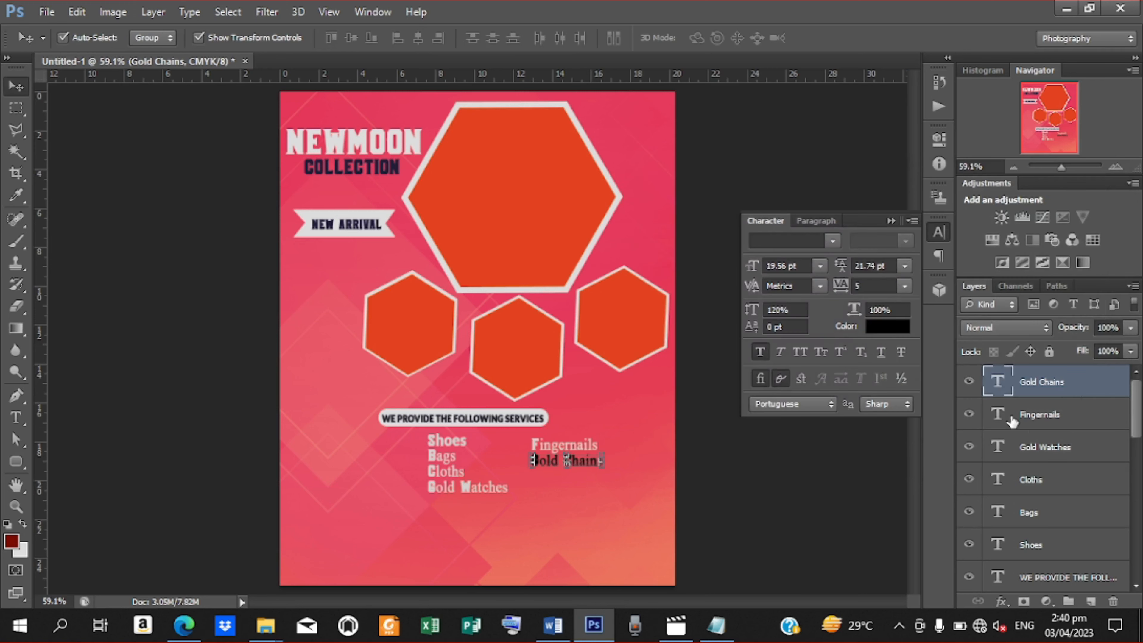
# Recolour the Fingernails text to black (000000)
pyautogui.click(1013, 421)
pyautogui.click(899, 328)
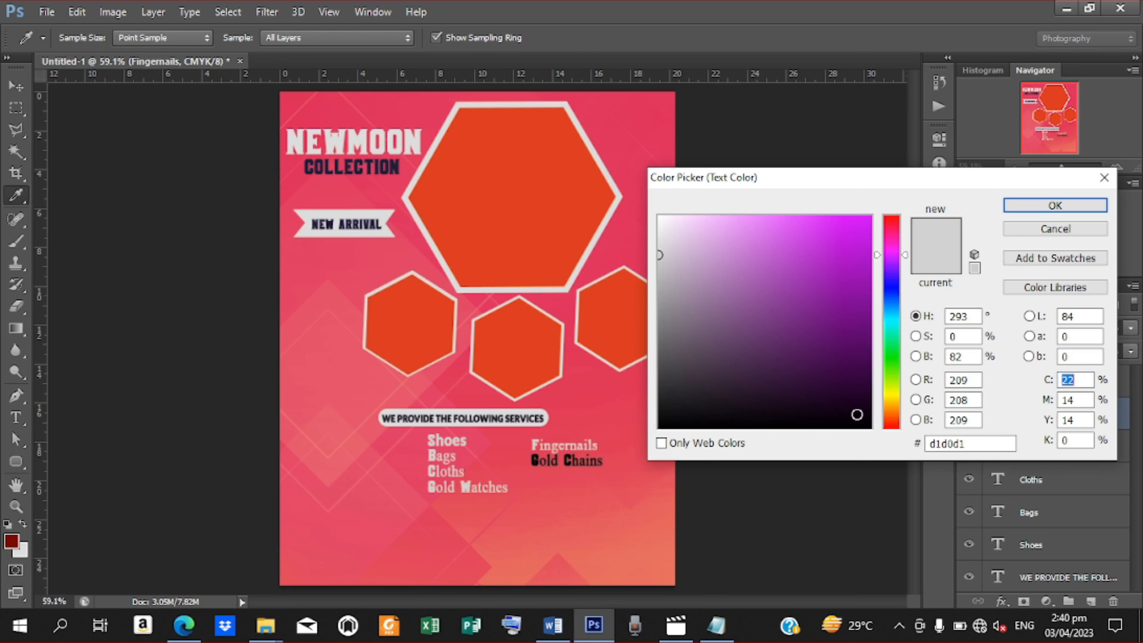
pyautogui.click(868, 426)
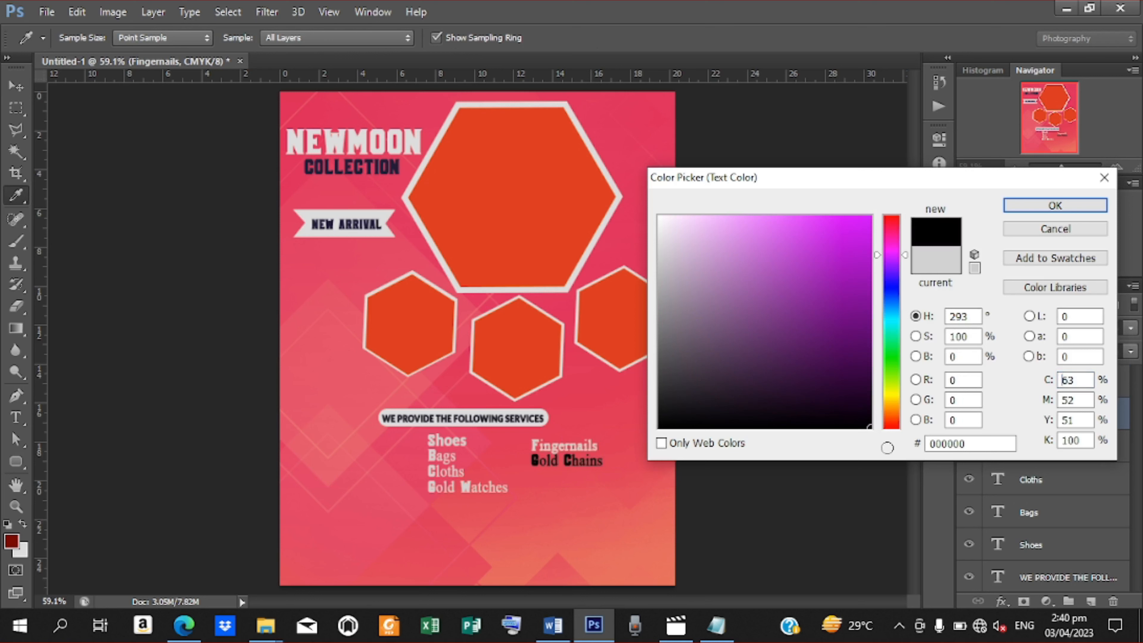
pyautogui.click(1056, 205)
# Recolour the Gold Watches text to black to match the second column
pyautogui.click(1043, 449)
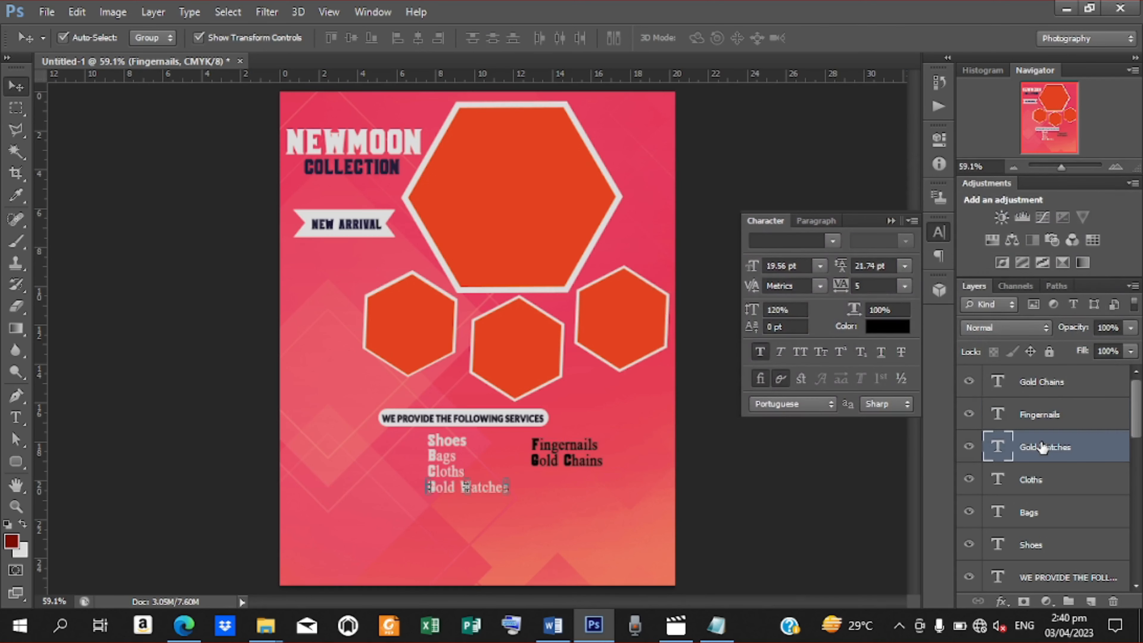
pyautogui.click(894, 325)
pyautogui.moveTo(847, 363); pyautogui.dragTo(869, 427)
pyautogui.click(1055, 206)
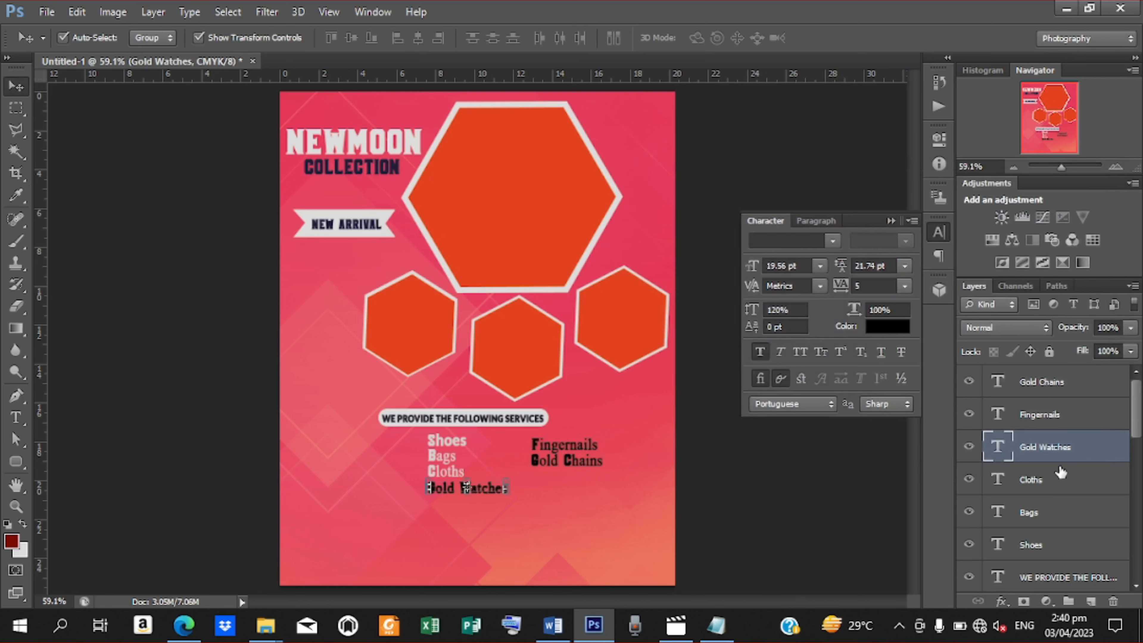
# Recolour the Cloths text to black (000000)
pyautogui.click(1050, 481)
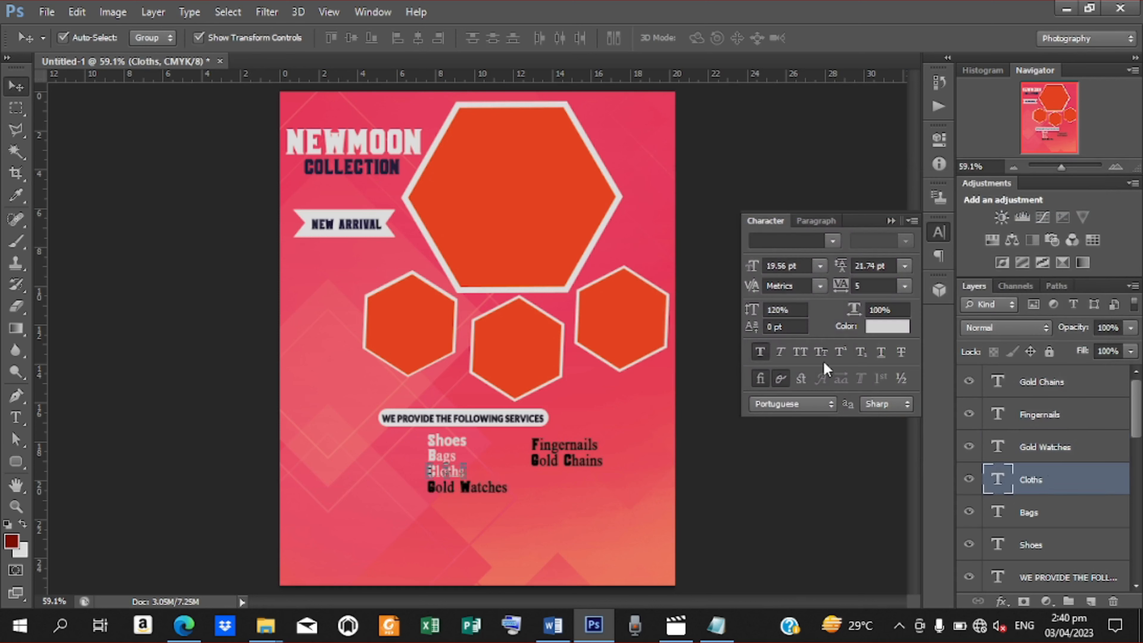
pyautogui.click(894, 332)
pyautogui.click(868, 455)
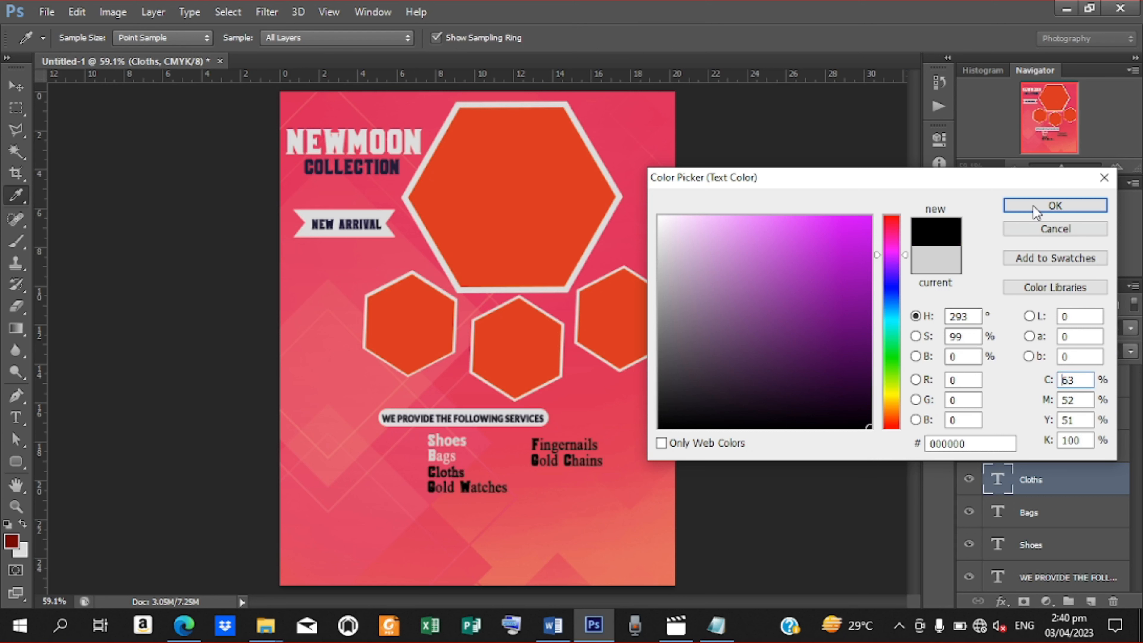
pyautogui.click(1045, 206)
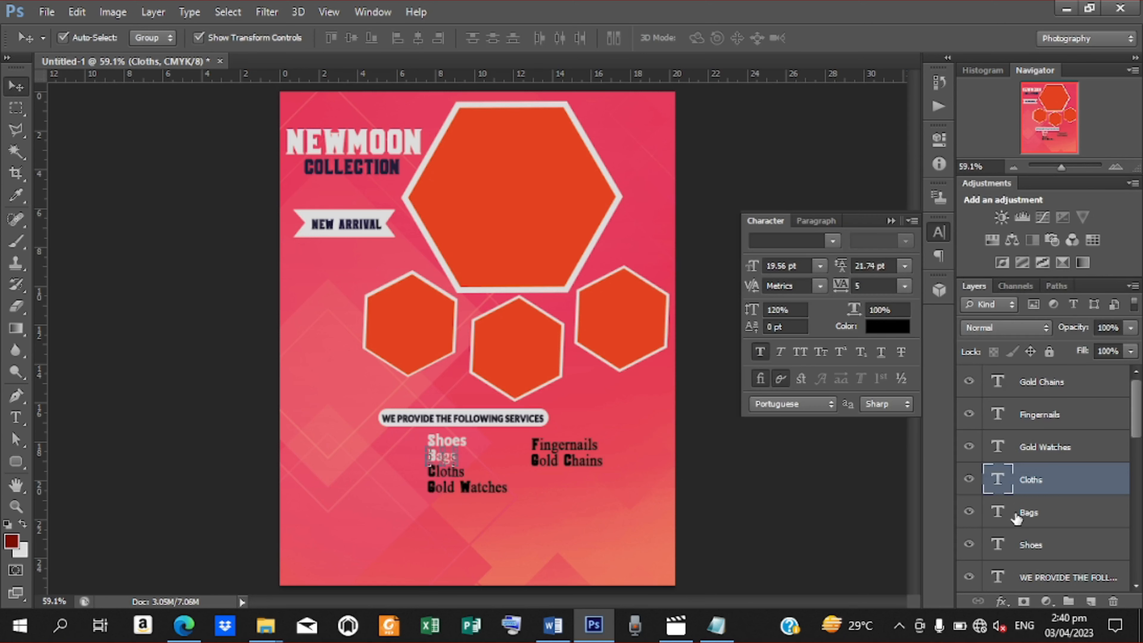
# Recolour the Bags text in the first services column to black
pyautogui.click(1017, 518)
pyautogui.click(878, 327)
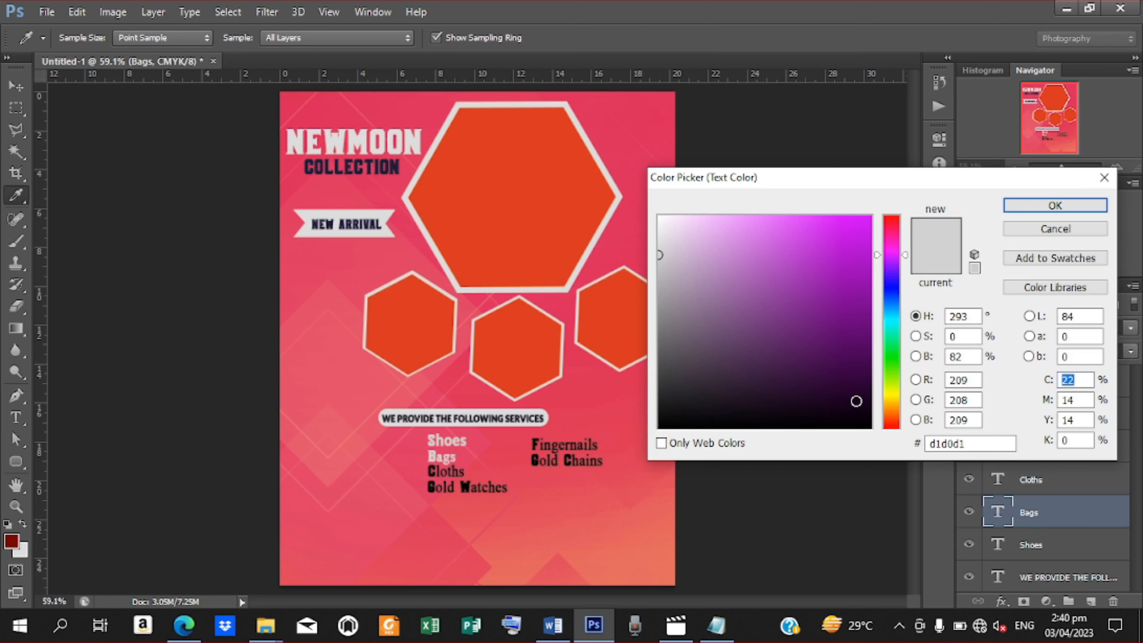
pyautogui.moveTo(861, 413); pyautogui.dragTo(888, 445)
pyautogui.click(1046, 210)
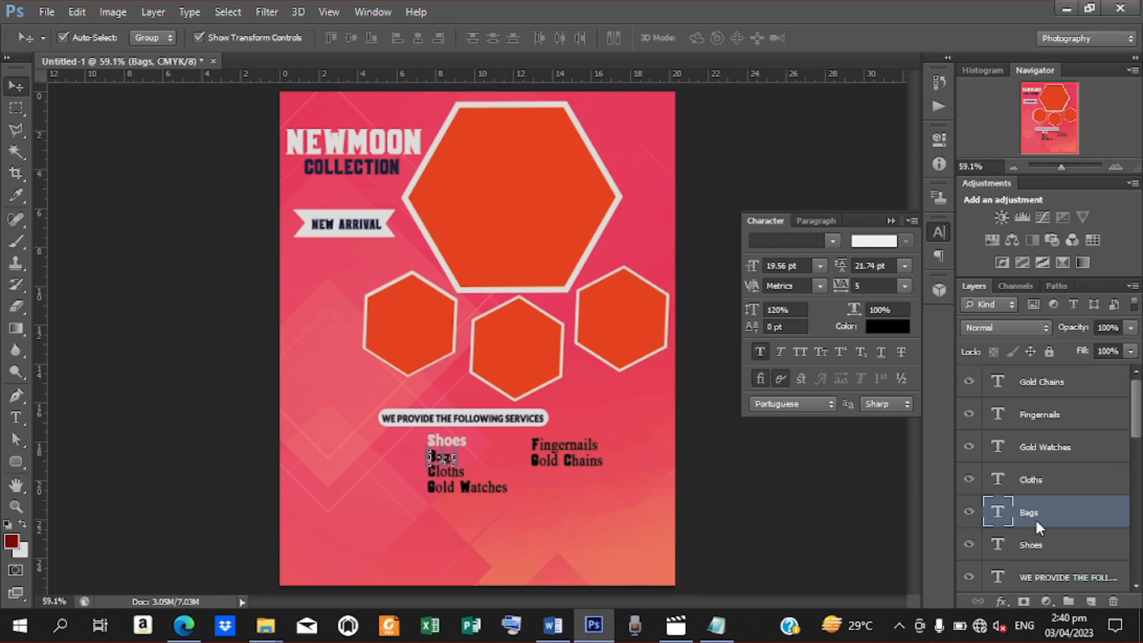
# Recolor the Shoes service text to black (#000000)
pyautogui.click(1032, 545)
pyautogui.click(879, 327)
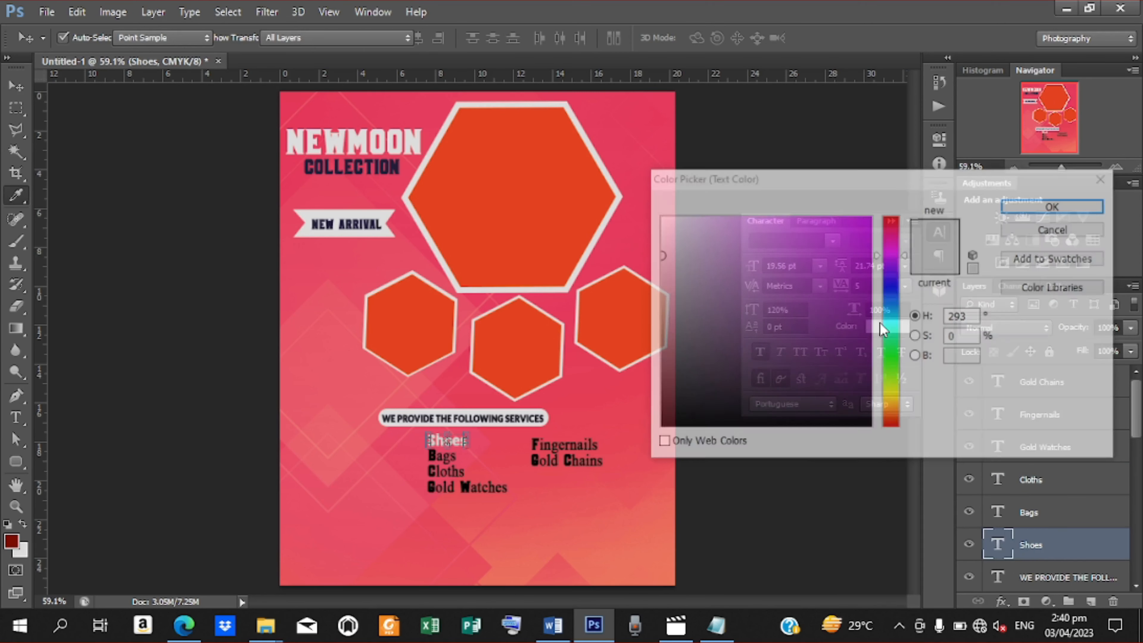
pyautogui.moveTo(867, 408); pyautogui.dragTo(872, 444)
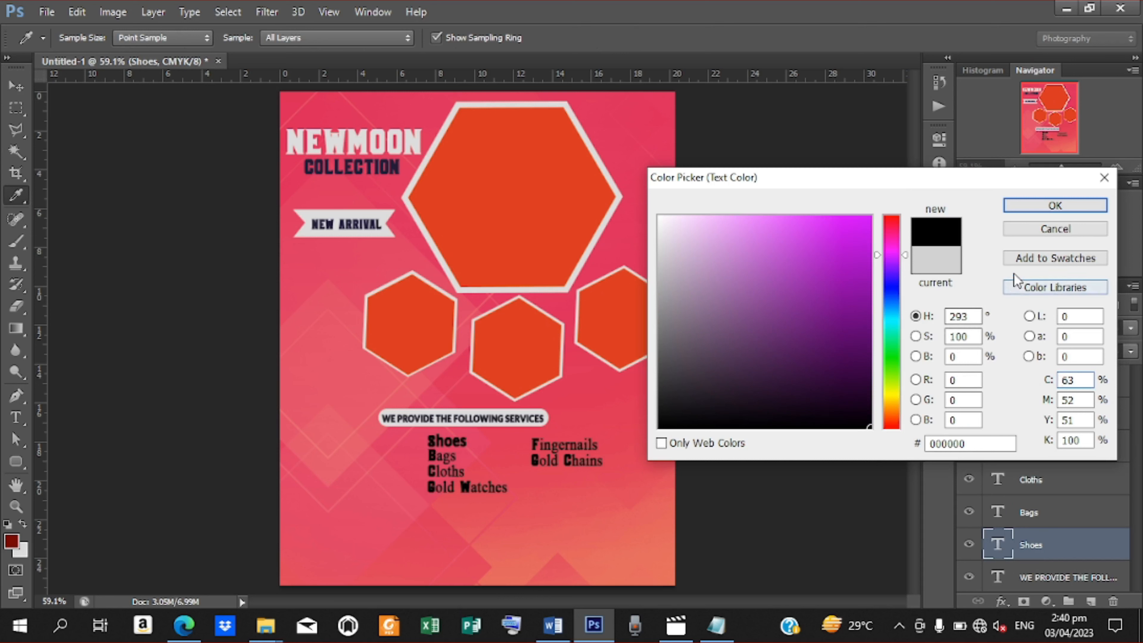
pyautogui.click(1049, 206)
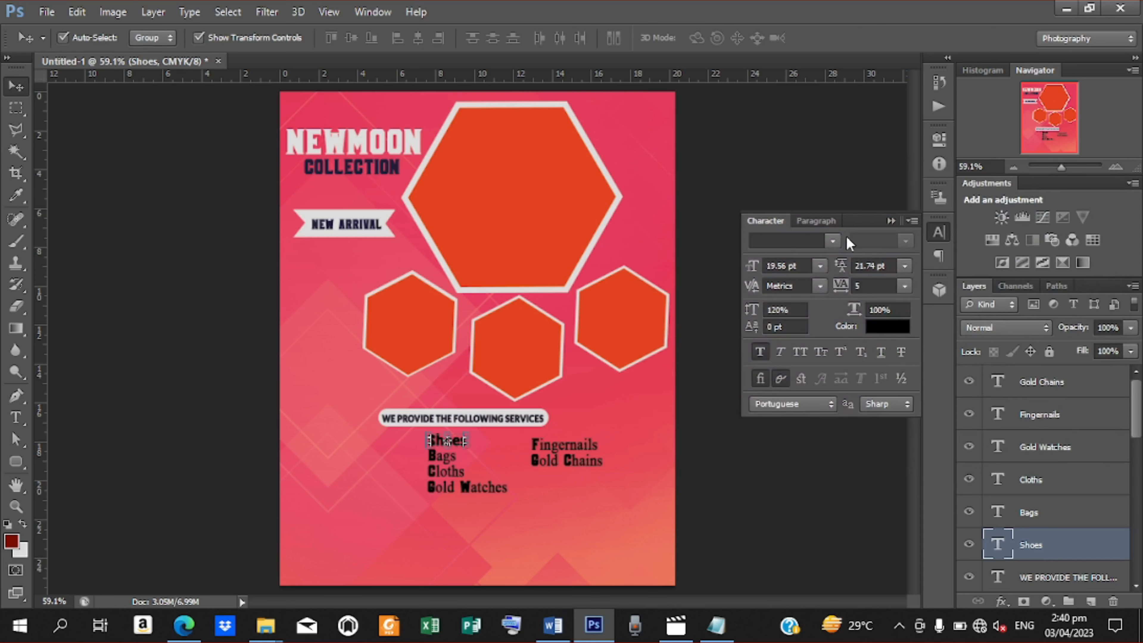
# Set the Shoes text to the Poppins font in the Black style
pyautogui.click(833, 242)
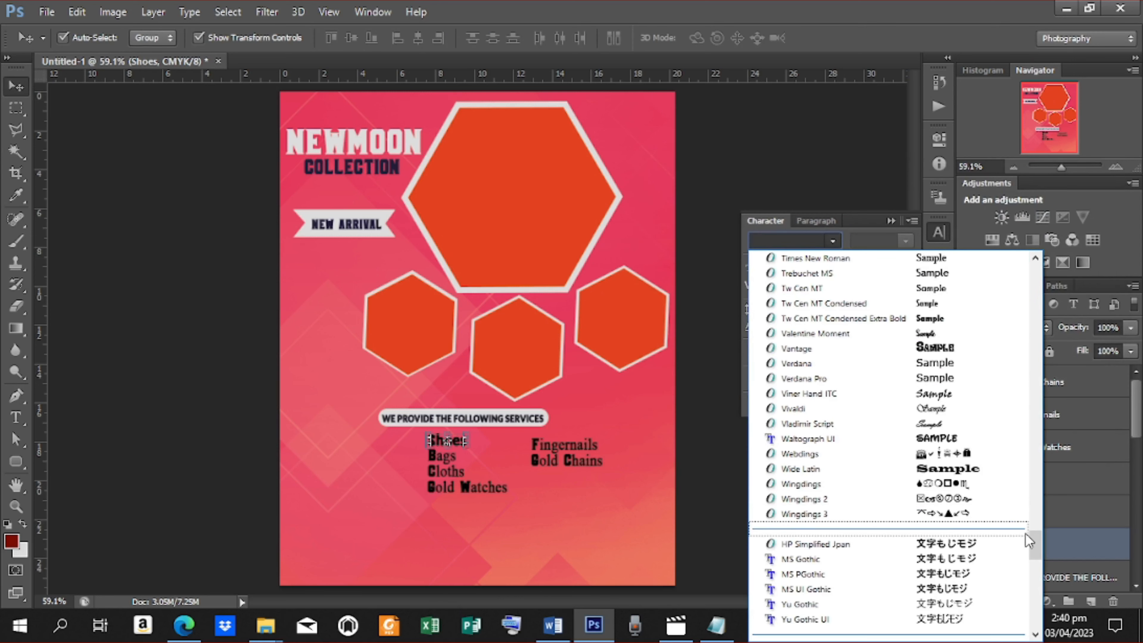
pyautogui.moveTo(1032, 537); pyautogui.dragTo(1015, 469)
pyautogui.scroll(-3, 1016, 469)
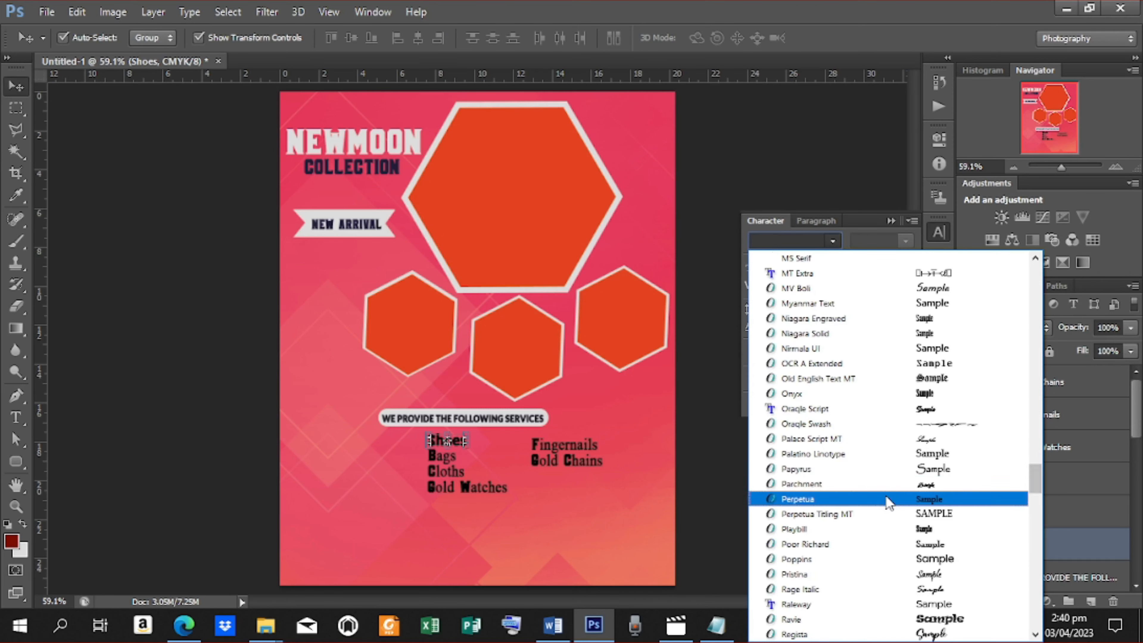
pyautogui.click(801, 561)
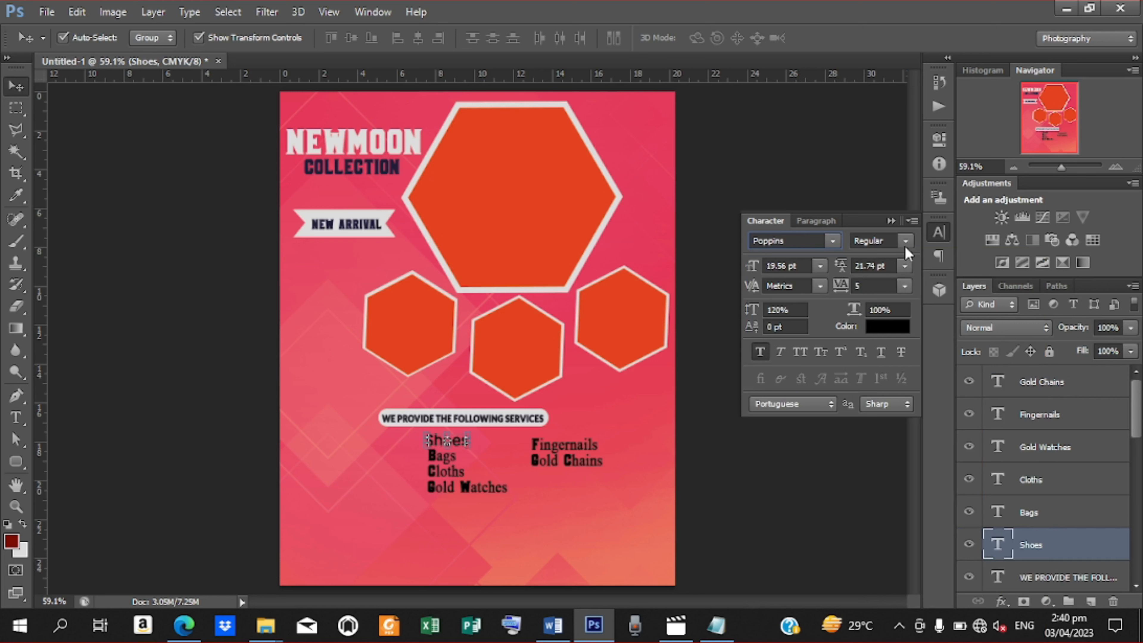
pyautogui.click(906, 244)
pyautogui.click(880, 469)
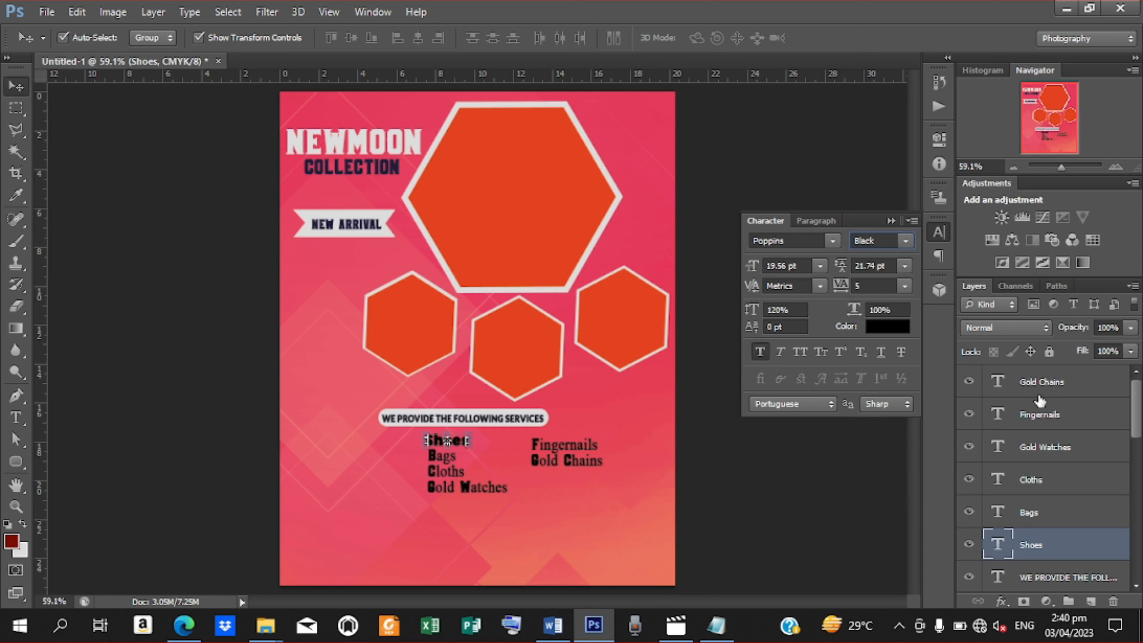
# Try white (#ffffff) on the Shoes text and return its color to black (#000000)
pyautogui.click(884, 329)
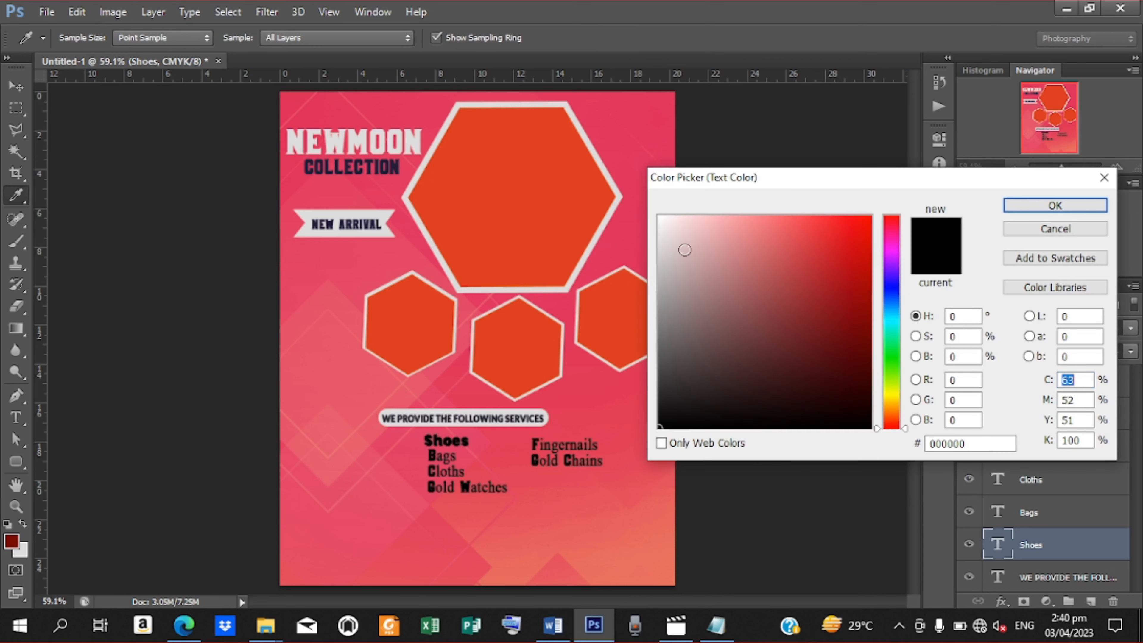
pyautogui.moveTo(684, 248); pyautogui.dragTo(658, 210)
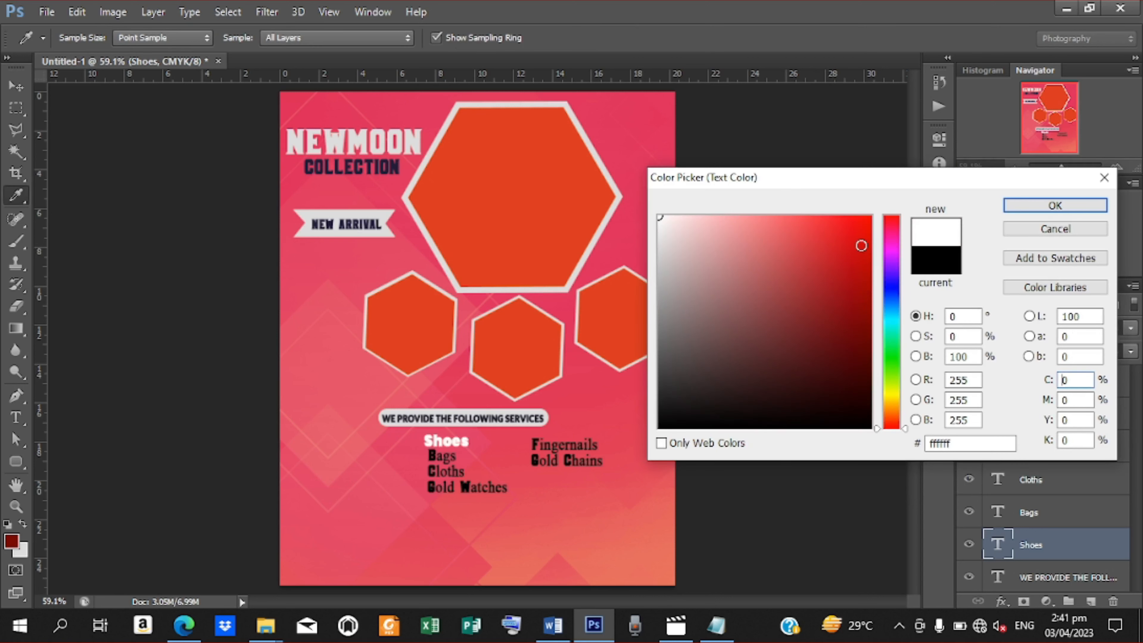
pyautogui.moveTo(865, 367); pyautogui.dragTo(879, 435)
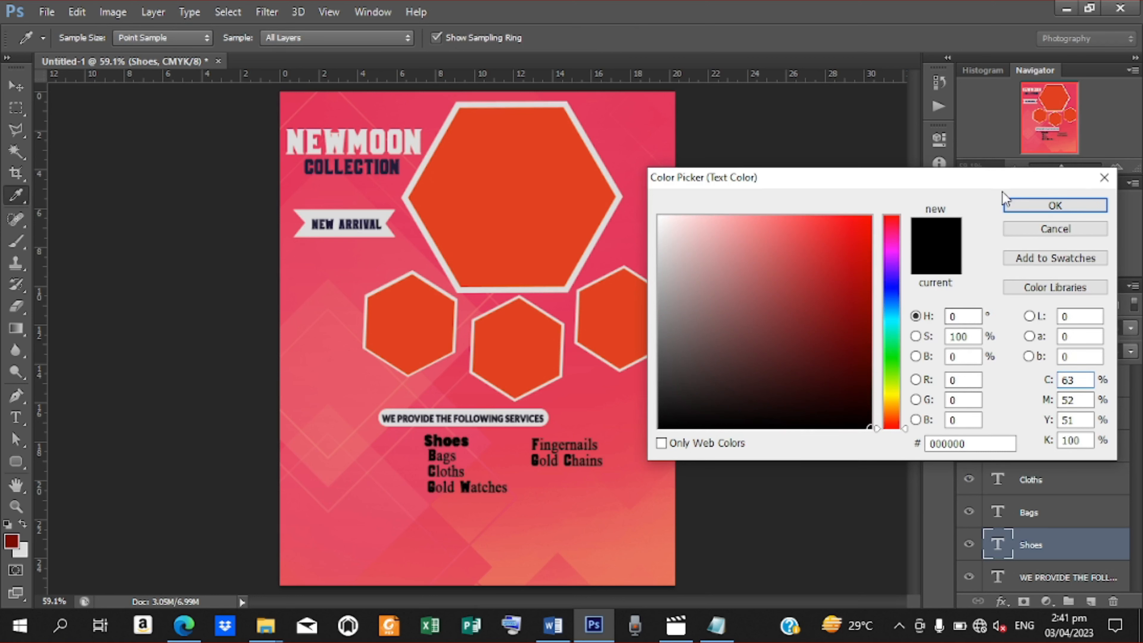
pyautogui.click(1028, 207)
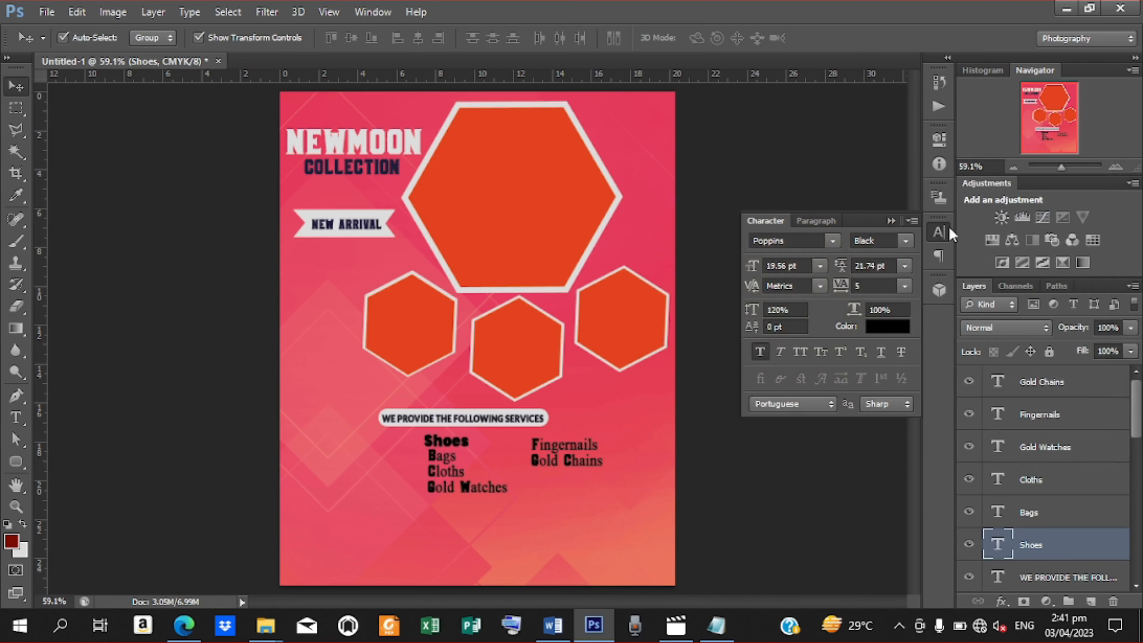
# Try to apply the COMPANY font to the Shoes text
pyautogui.click(833, 242)
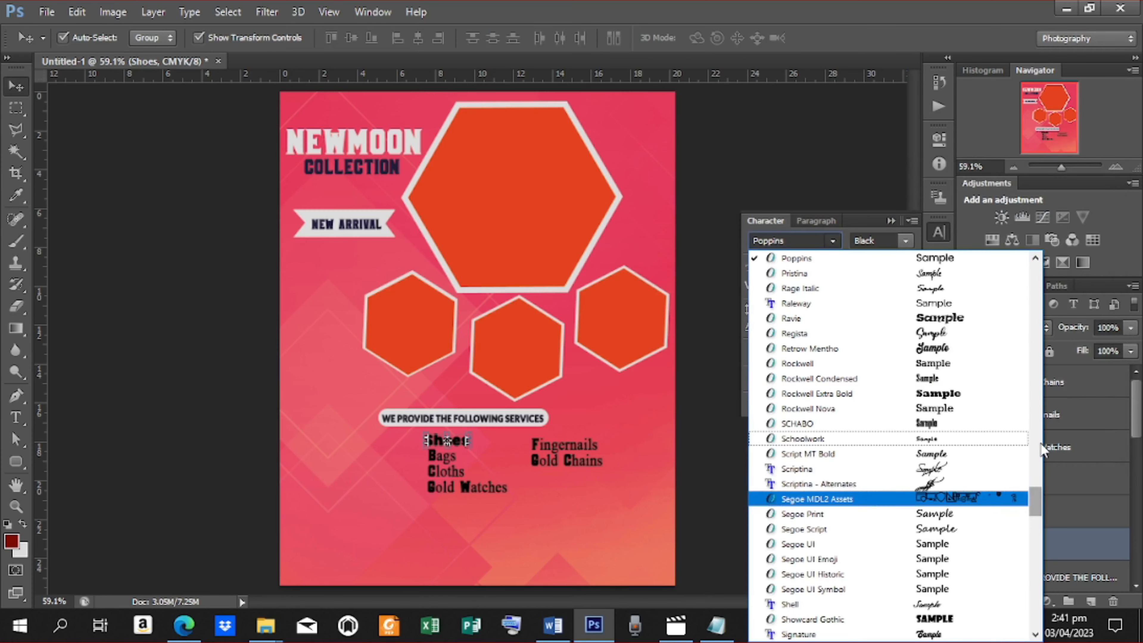
pyautogui.click(1039, 497)
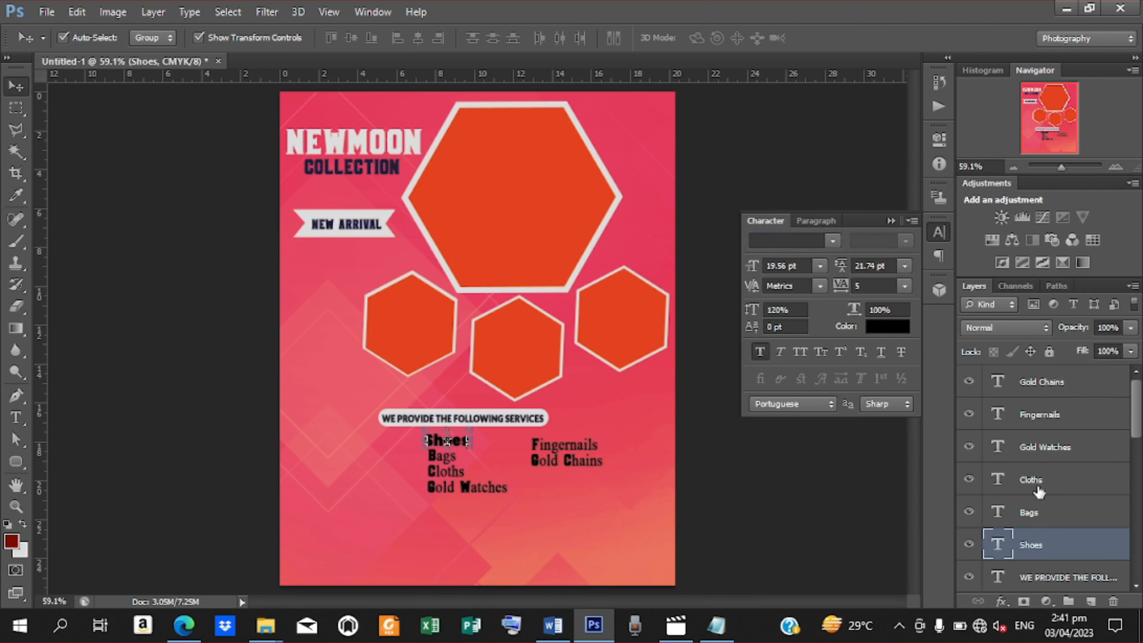
pyautogui.click(833, 242)
pyautogui.moveTo(1031, 523); pyautogui.dragTo(1016, 334)
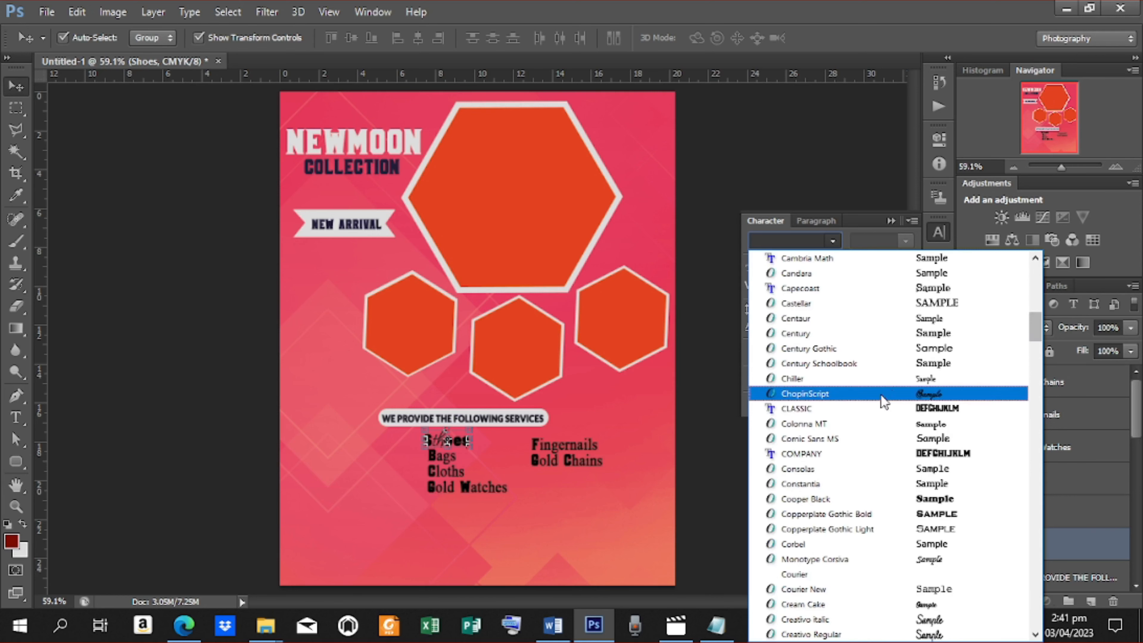
pyautogui.click(813, 455)
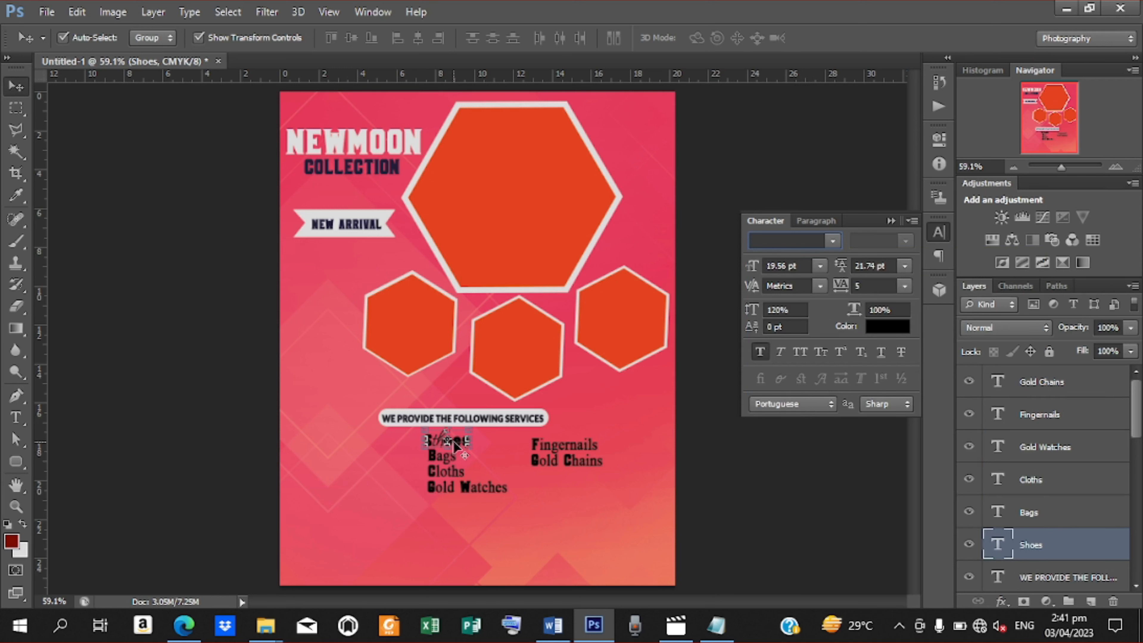
# Clear the mixed-font lettering of the first service entry and retype it as "shoes"
pyautogui.click(16, 418)
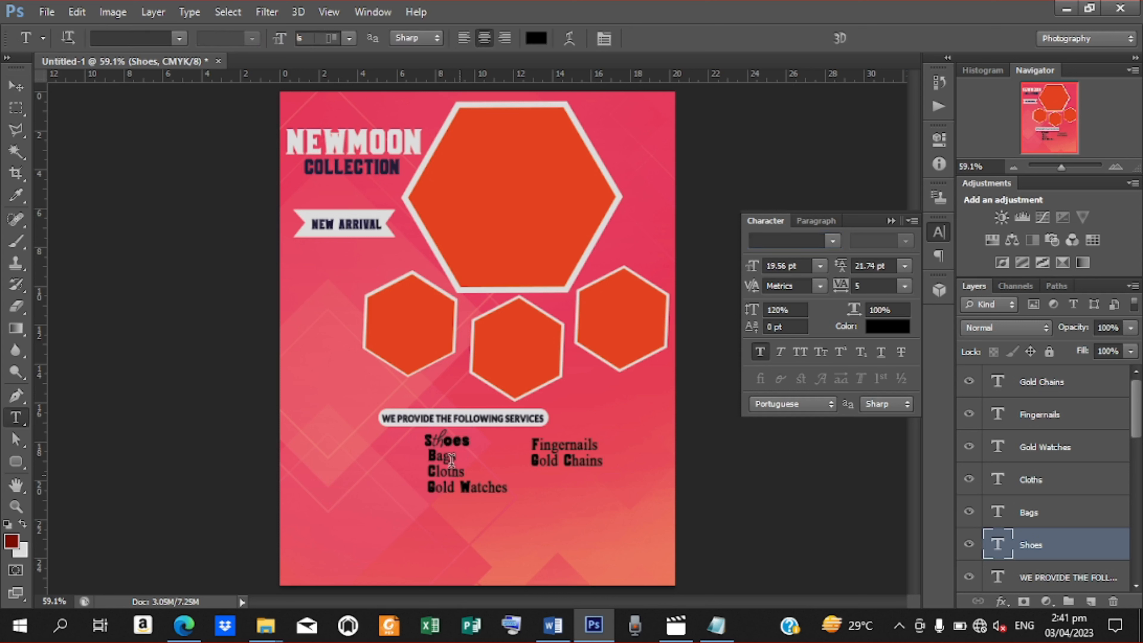
pyautogui.click(446, 440)
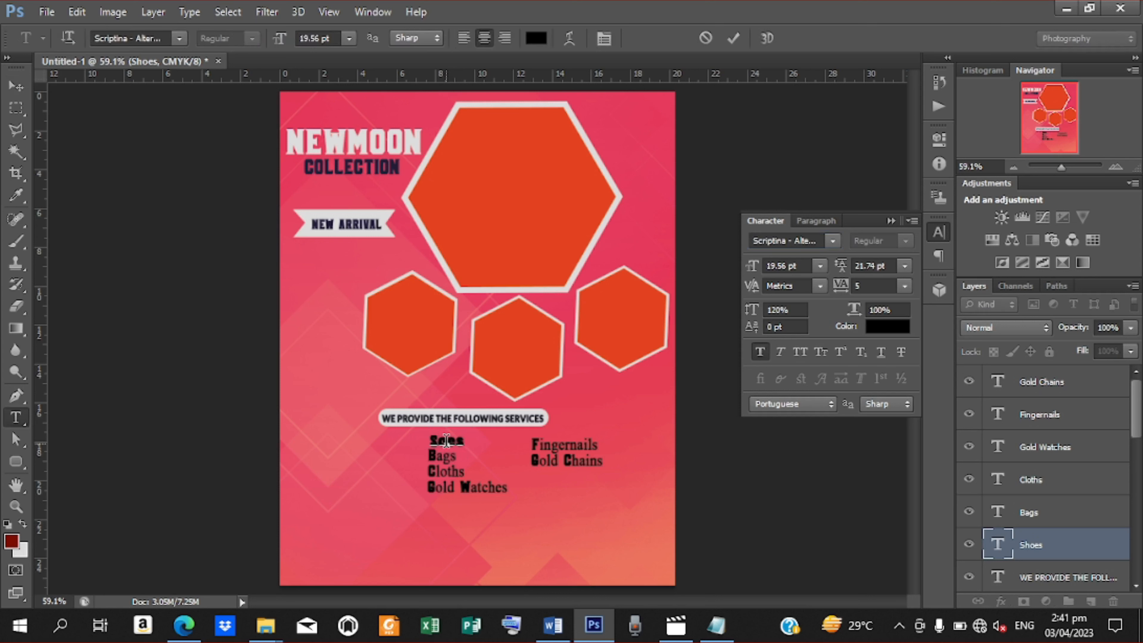
pyautogui.write('h')
pyautogui.press('BackSpace')
pyautogui.press('Right')
pyautogui.press('Right')
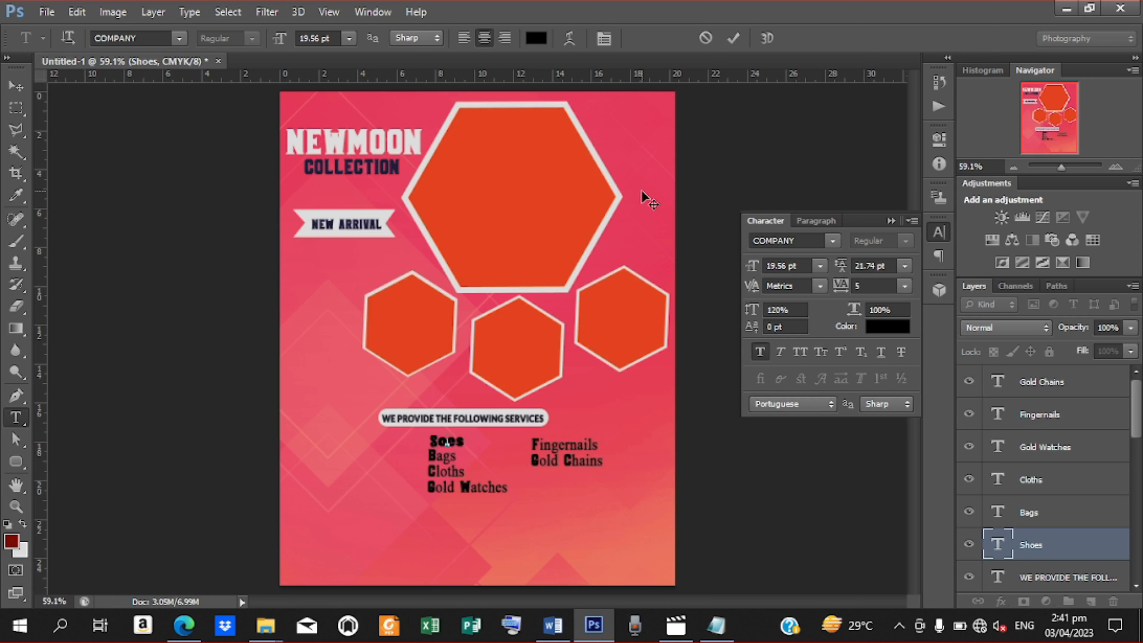
pyautogui.press('BackSpace')
pyautogui.press('BackSpace')
pyautogui.press('BackSpace')
pyautogui.press('BackSpace')
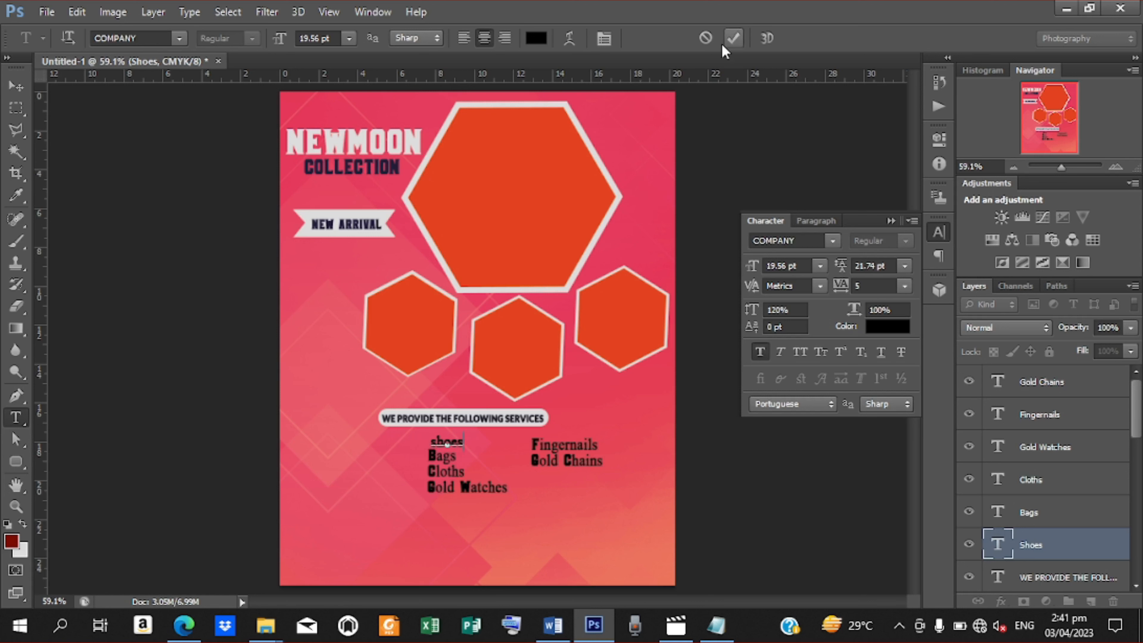
pyautogui.click(732, 39)
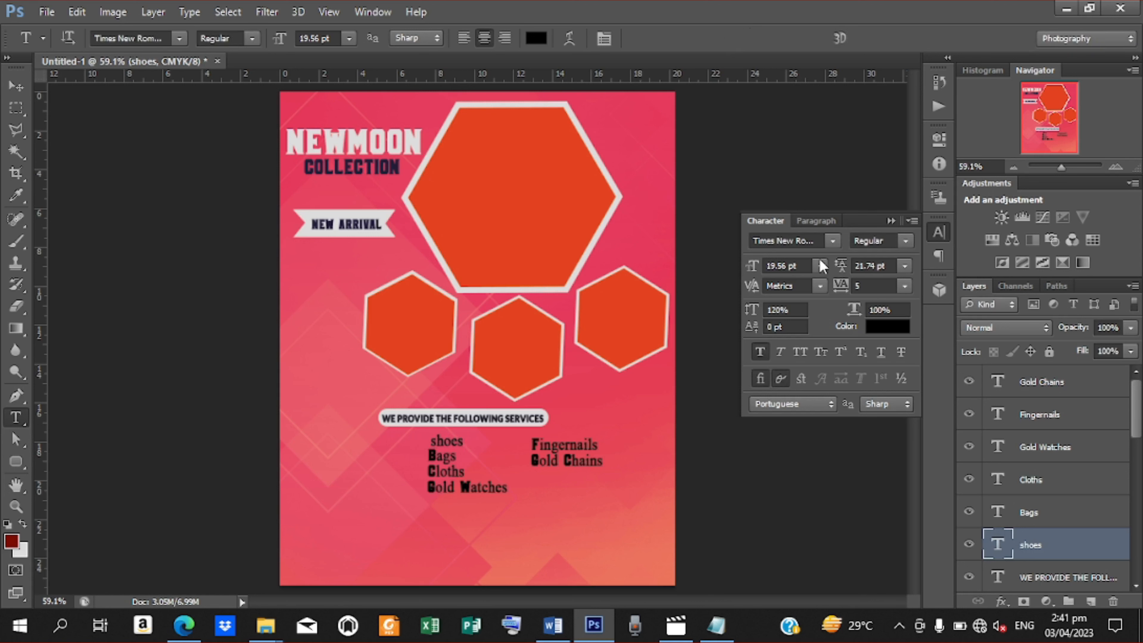
# Capitalize the first letter of the first service entry so it reads "Shoes"
pyautogui.click(833, 242)
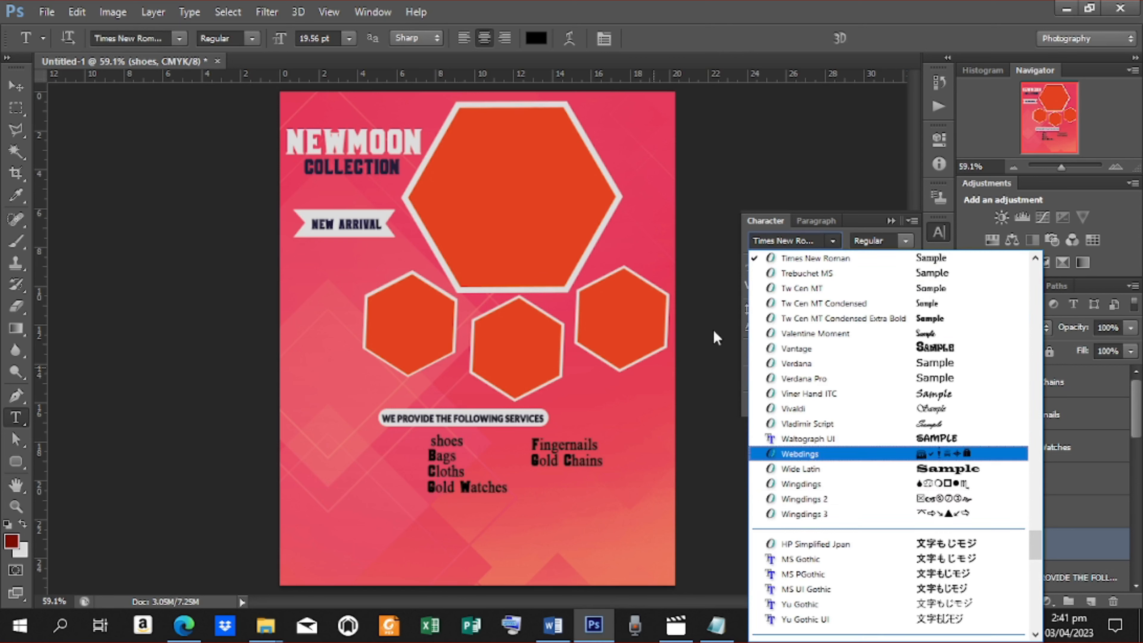
pyautogui.click(732, 436)
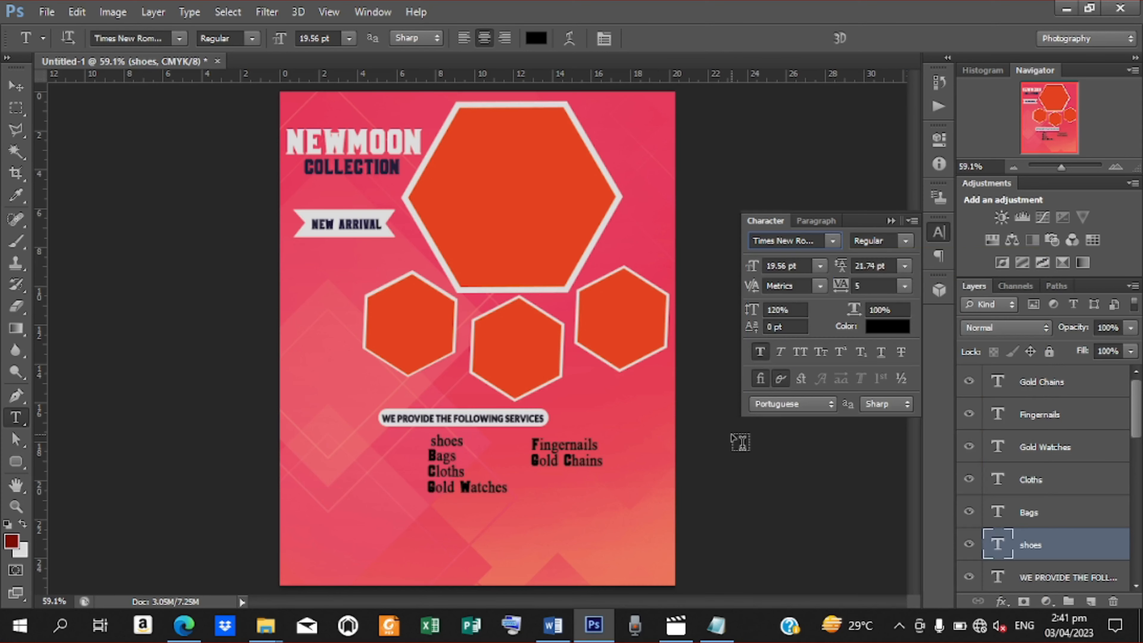
pyautogui.click(436, 442)
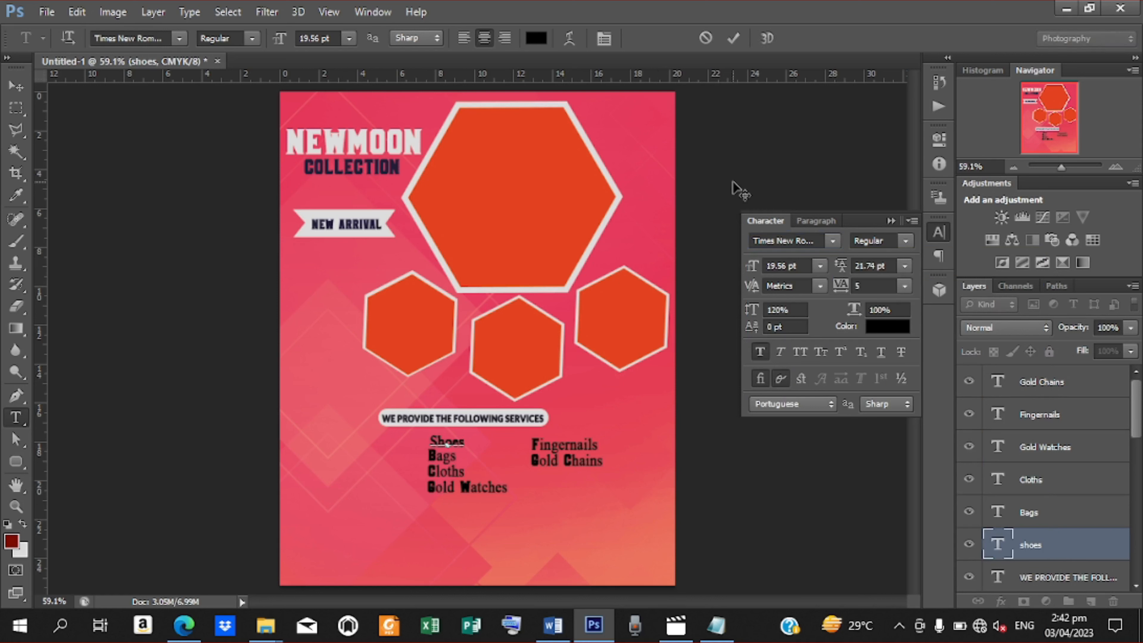
pyautogui.click(735, 39)
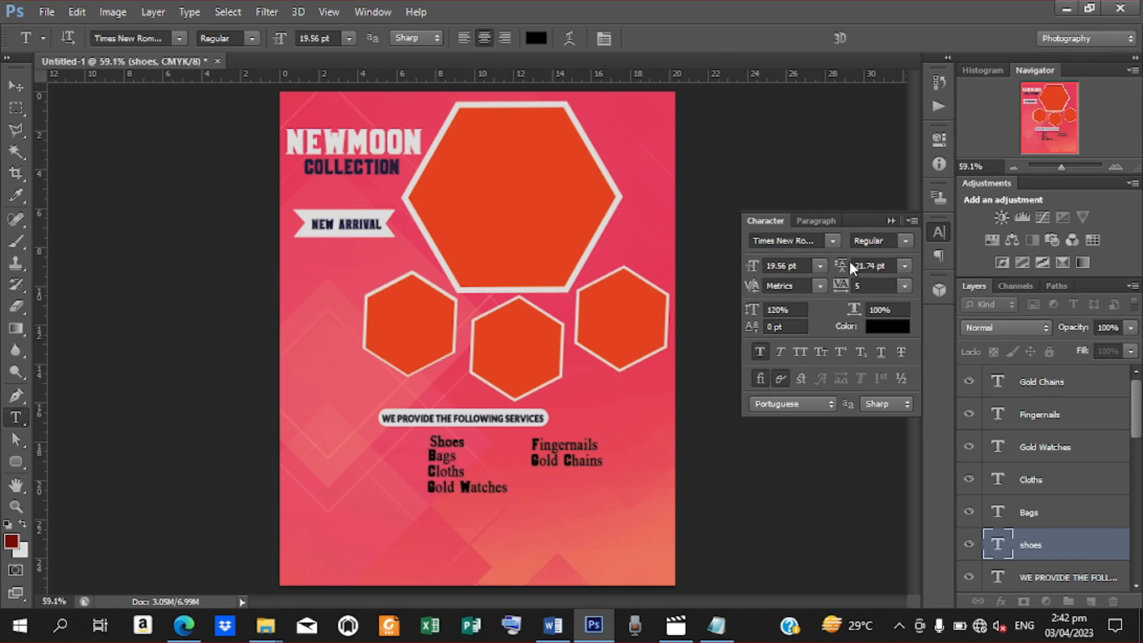
# Apply the COMPANY font to the retyped Shoes text
pyautogui.click(834, 242)
pyautogui.moveTo(1035, 548); pyautogui.dragTo(1009, 339)
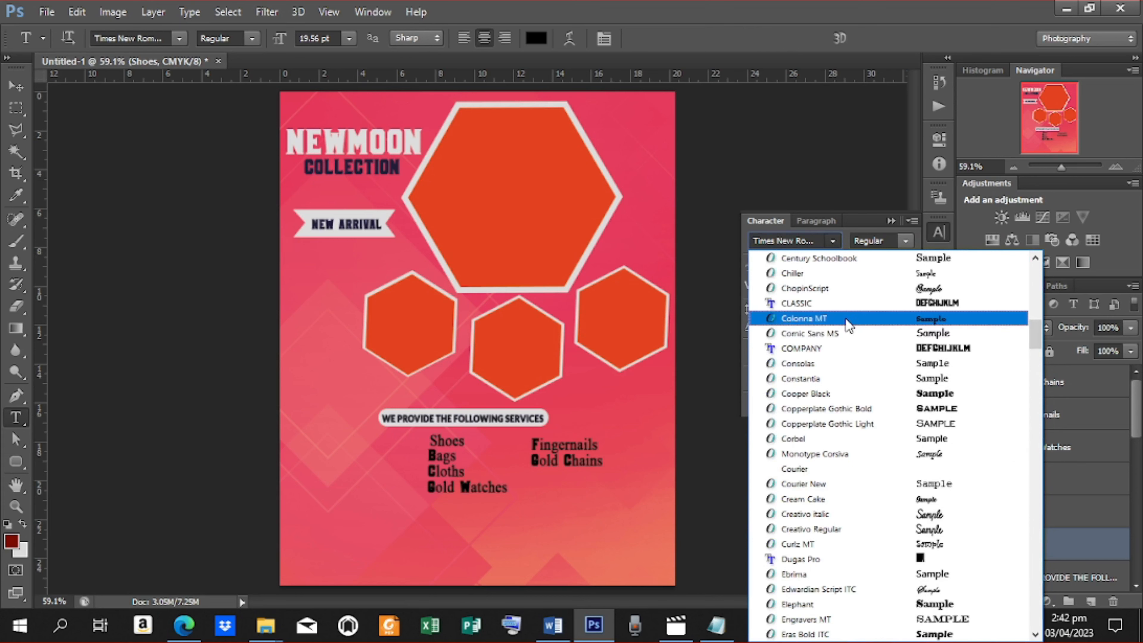
pyautogui.click(806, 350)
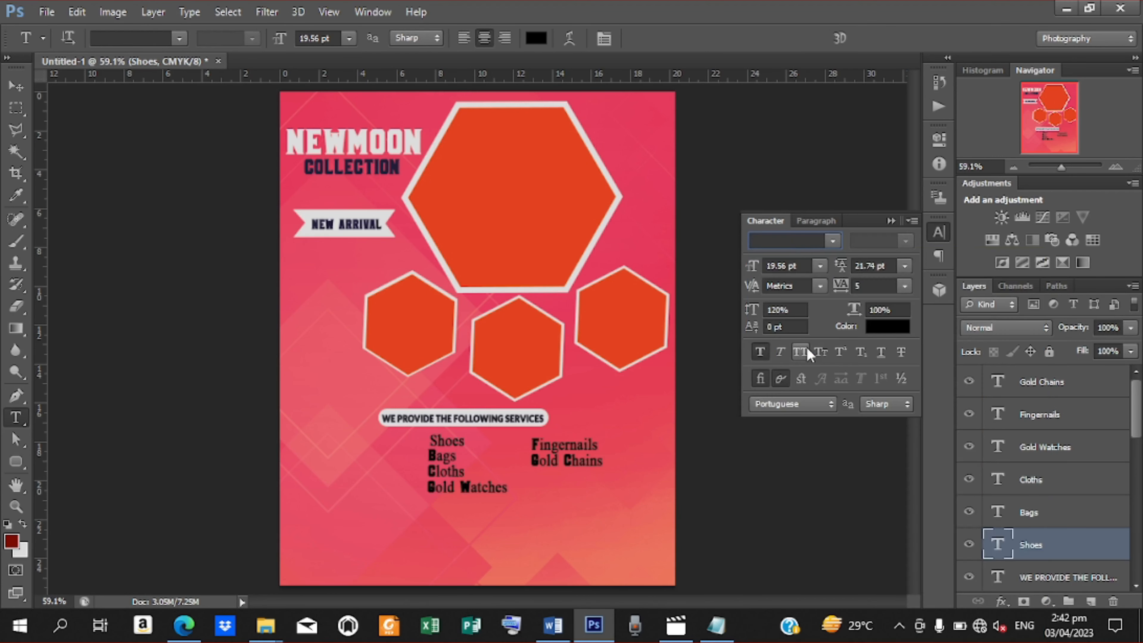
# Select all six service text layers, Shoes through Gold Chains, and move them together toward the flyer's left edge
pyautogui.click(19, 88)
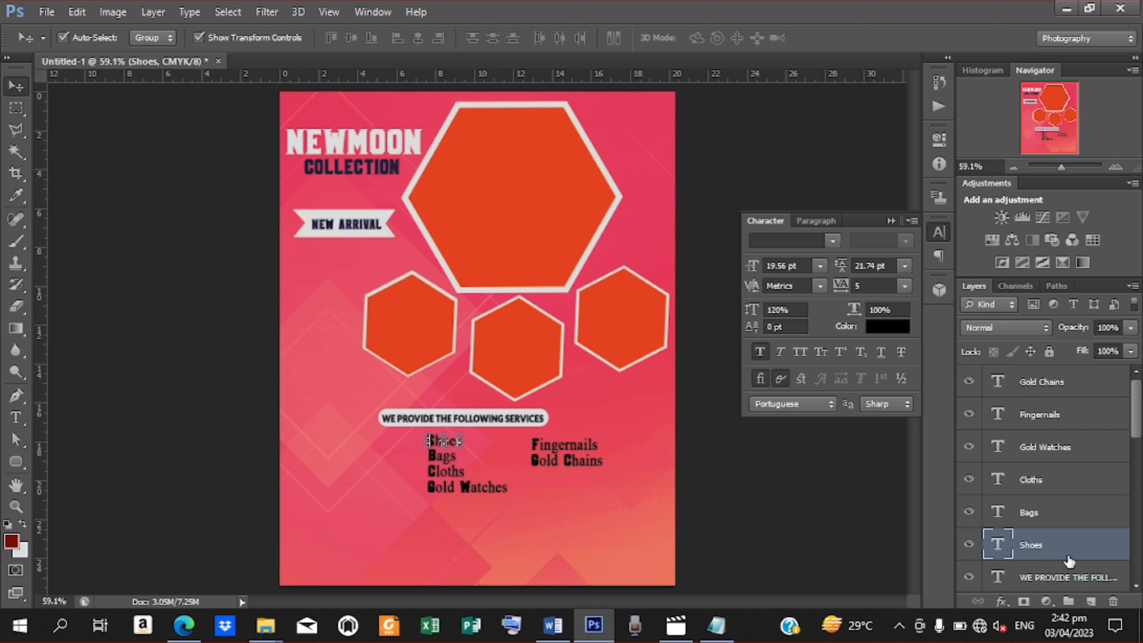
pyautogui.scroll(-5, 1137, 399)
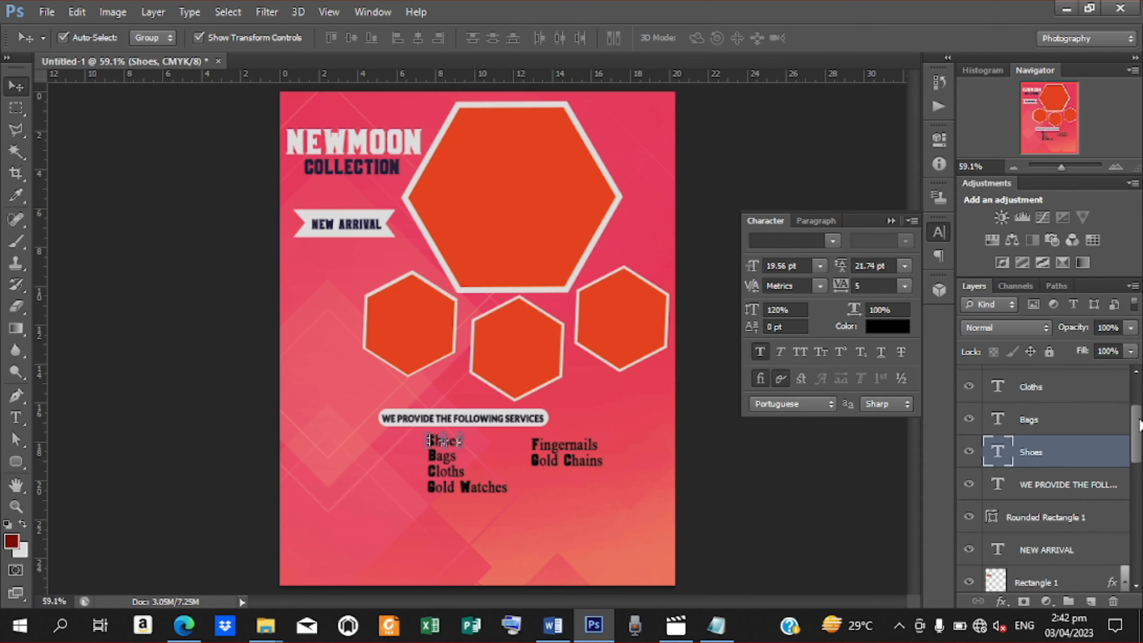
pyautogui.scroll(5, 1122, 383)
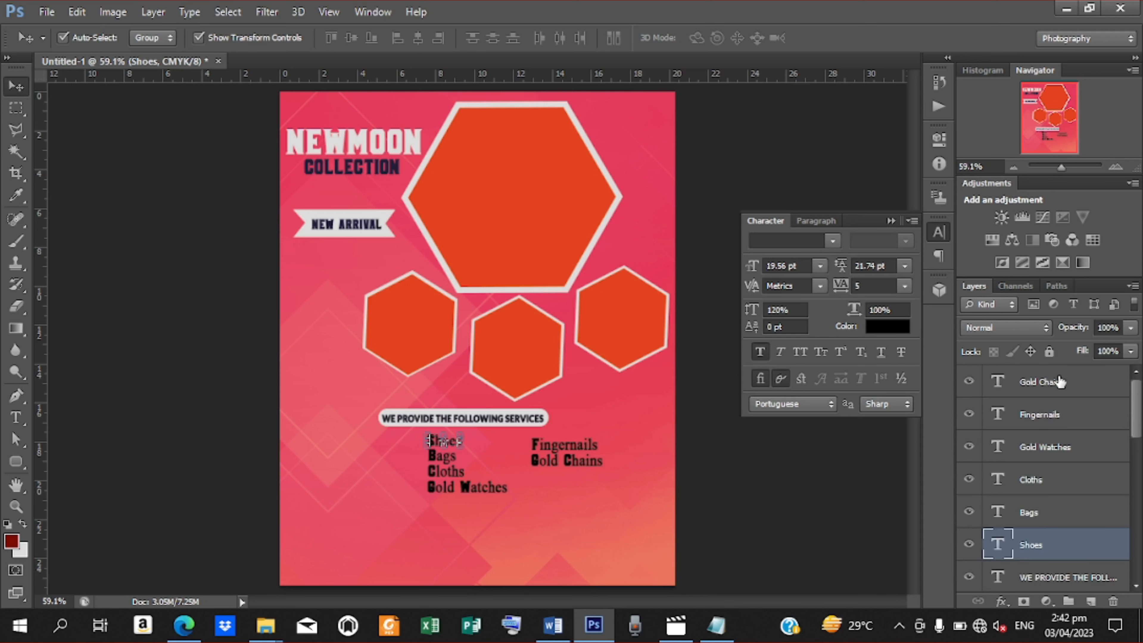
pyautogui.keyDown('shift'); pyautogui.click(1061, 383); pyautogui.keyUp('shift')
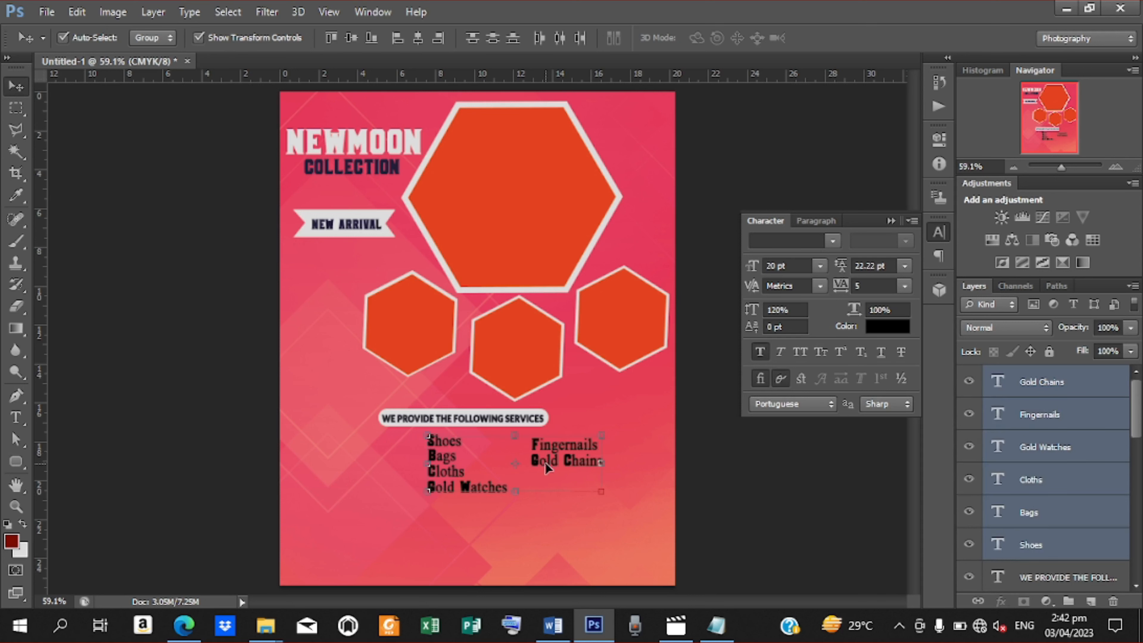
pyautogui.moveTo(545, 462); pyautogui.dragTo(434, 460)
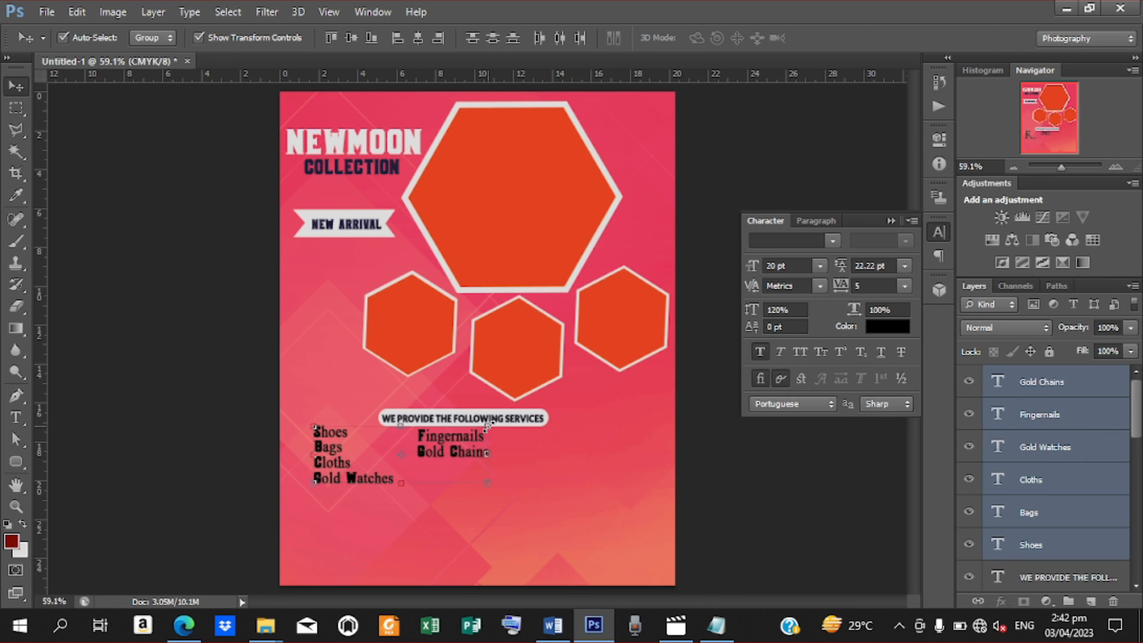
# Move the WE PROVIDE THE FOLLOWING SERVICES text and its rounded rectangle above the service list, aligned with the list's left edge
pyautogui.click(1046, 578)
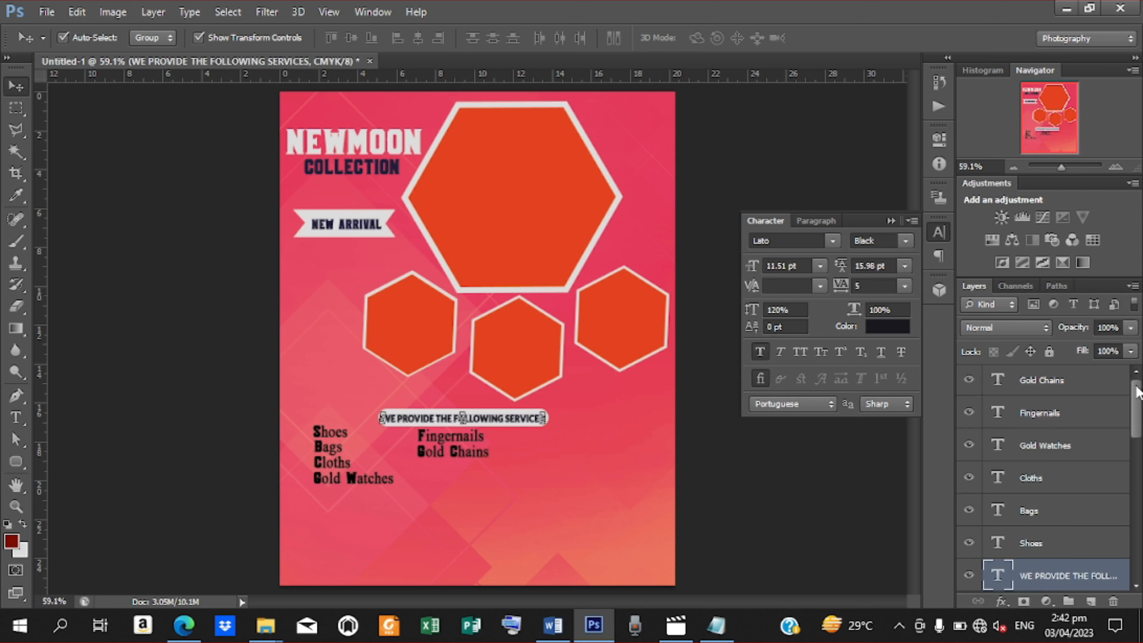
pyautogui.scroll(-3, 1109, 441)
pyautogui.keyDown('shift'); pyautogui.click(1046, 525); pyautogui.keyUp('shift')
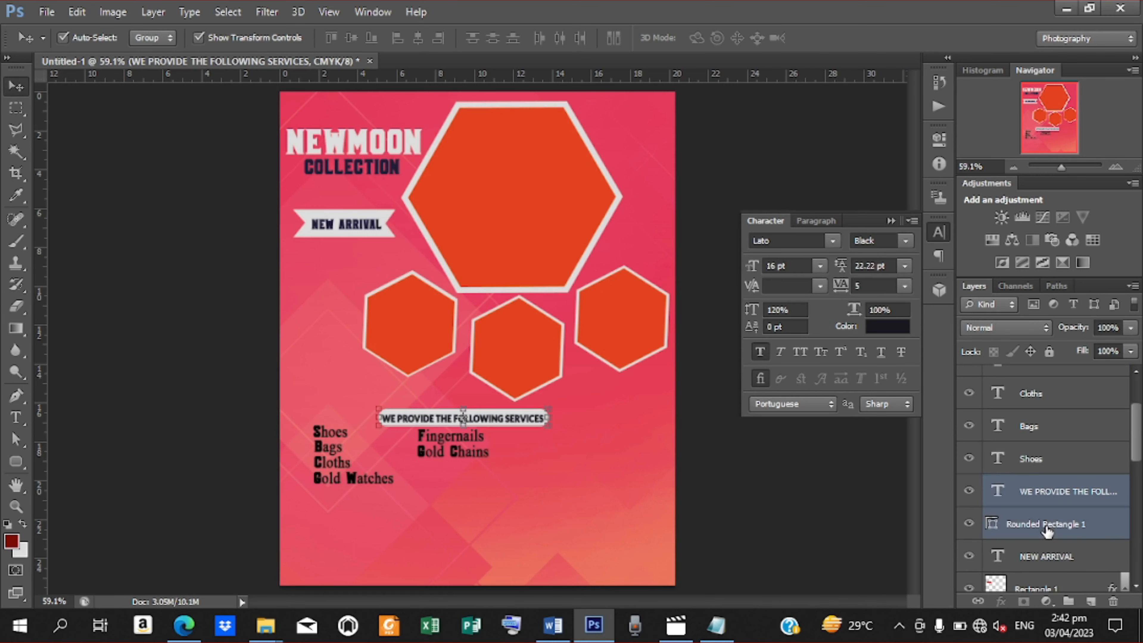
pyautogui.moveTo(491, 428); pyautogui.dragTo(423, 413)
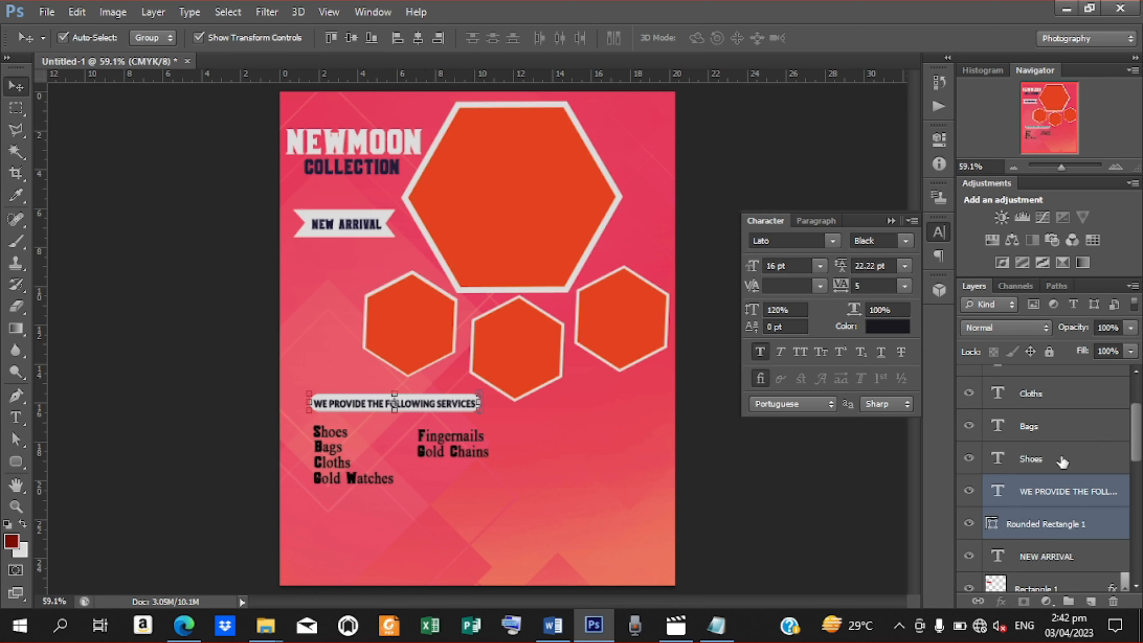
# Select the six service text layers, Shoes through Gold Chains, and nudge them up and slightly left, closer beneath the services heading
pyautogui.click(1062, 461)
pyautogui.scroll(3, 1132, 381)
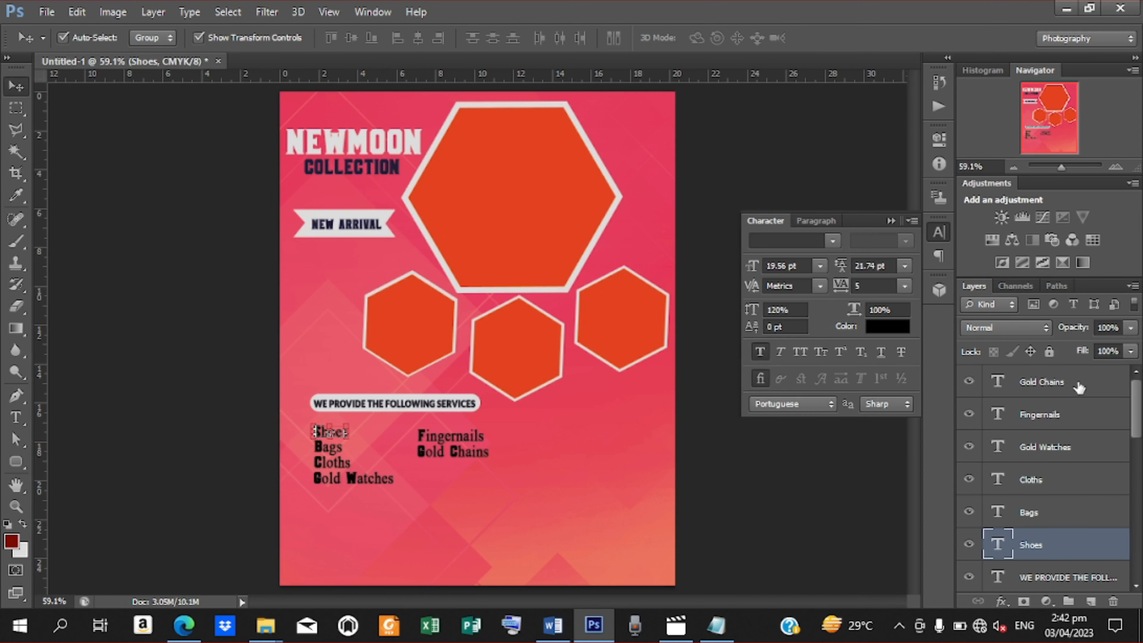
pyautogui.keyDown('shift'); pyautogui.click(1068, 389); pyautogui.keyUp('shift')
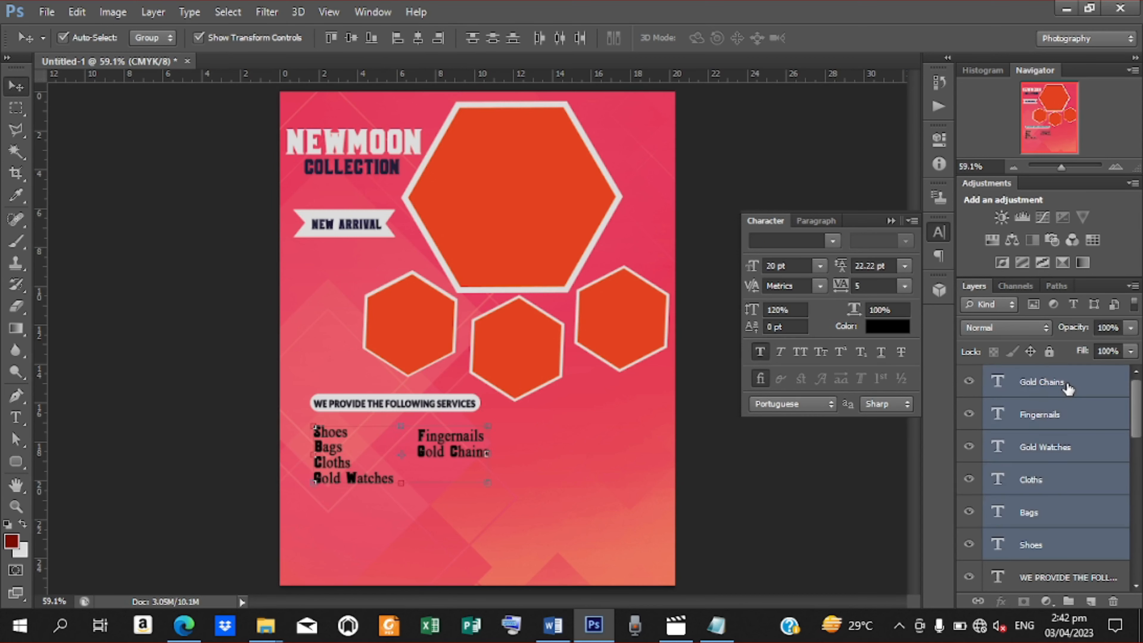
pyautogui.press('Up')
pyautogui.press('Up')
pyautogui.press('Up')
pyautogui.press('Up')
pyautogui.press('Up')
pyautogui.press('Up')
pyautogui.press('Up')
pyautogui.press('Up')
pyautogui.press('Up')
pyautogui.press('Up')
pyautogui.press('Left')
pyautogui.press('Left')
pyautogui.press('Left')
pyautogui.press('Left')
pyautogui.press('Left')
pyautogui.press('Left')
pyautogui.press('Left')
pyautogui.press('Left')
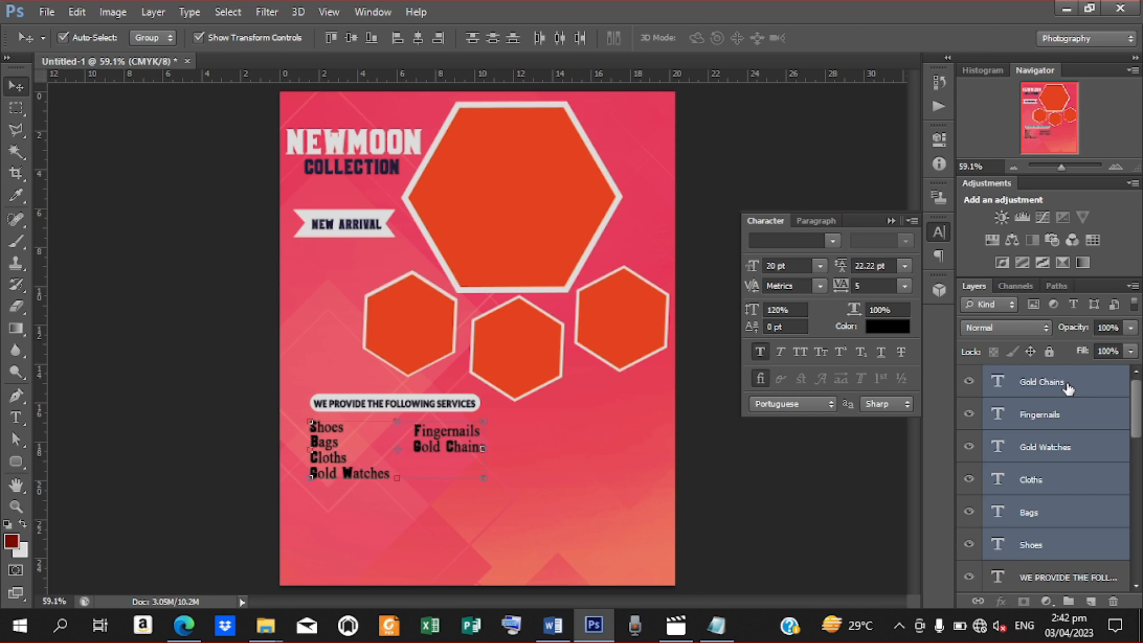
pyautogui.press('Up')
pyautogui.press('Up')
pyautogui.press('Up')
pyautogui.press('Up')
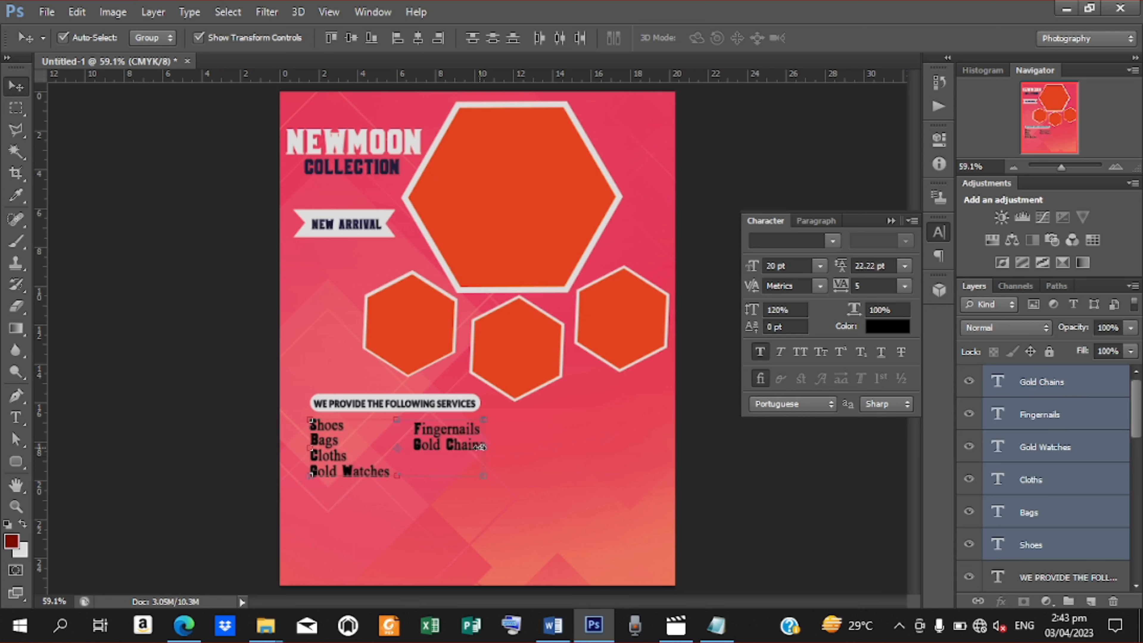
pyautogui.press('Right')
pyautogui.press('Right')
pyautogui.press('Right')
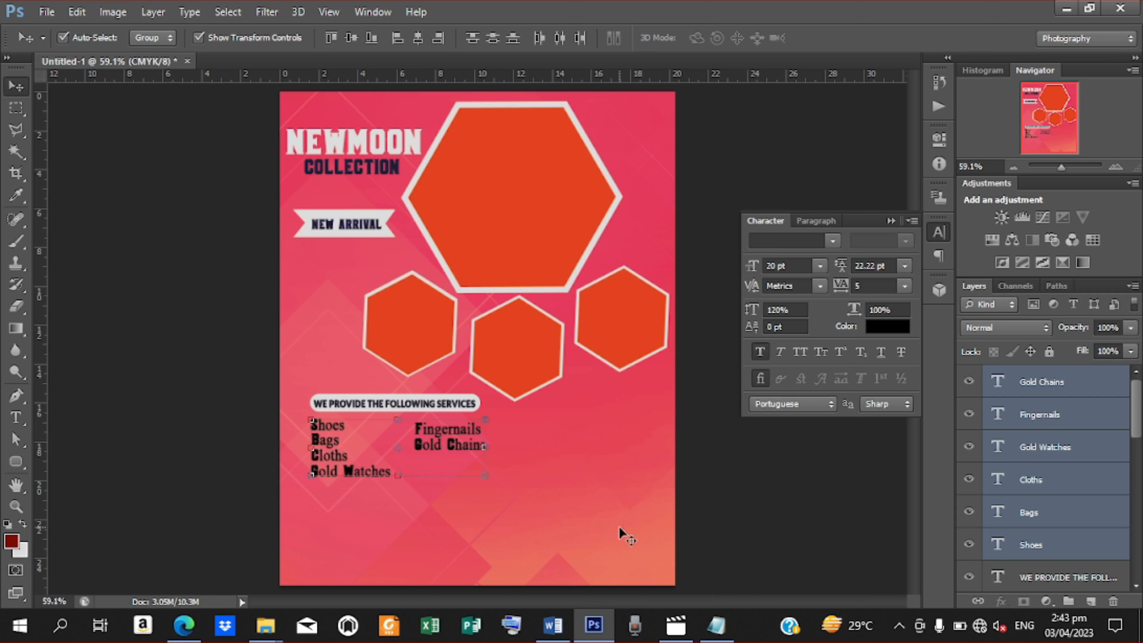
# Draw a rounded rectangle about 391 by 184 px with an 80 px radius over the service list, directly above the Shoes layer
pyautogui.click(1030, 555)
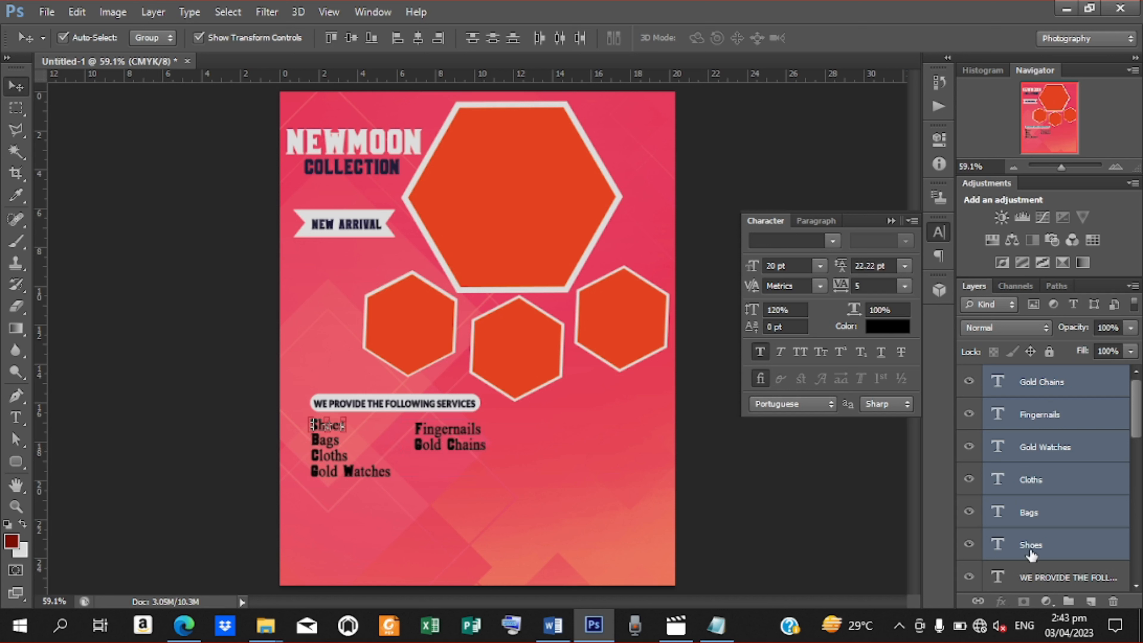
pyautogui.click(18, 463)
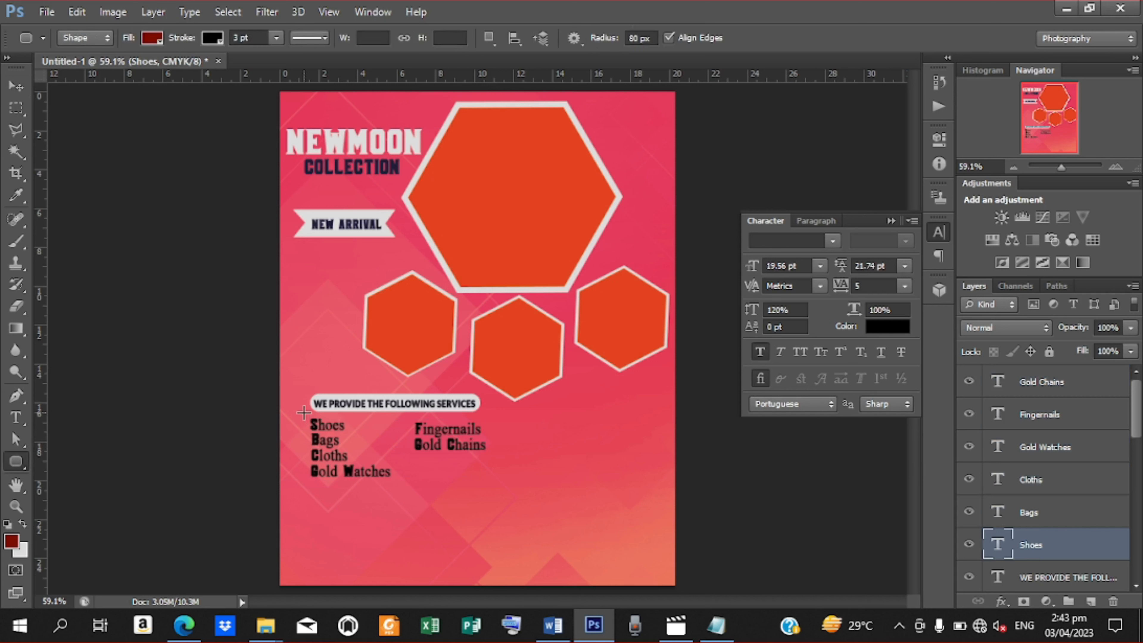
pyautogui.moveTo(309, 417); pyautogui.dragTo(430, 491)
pyautogui.click(15, 87)
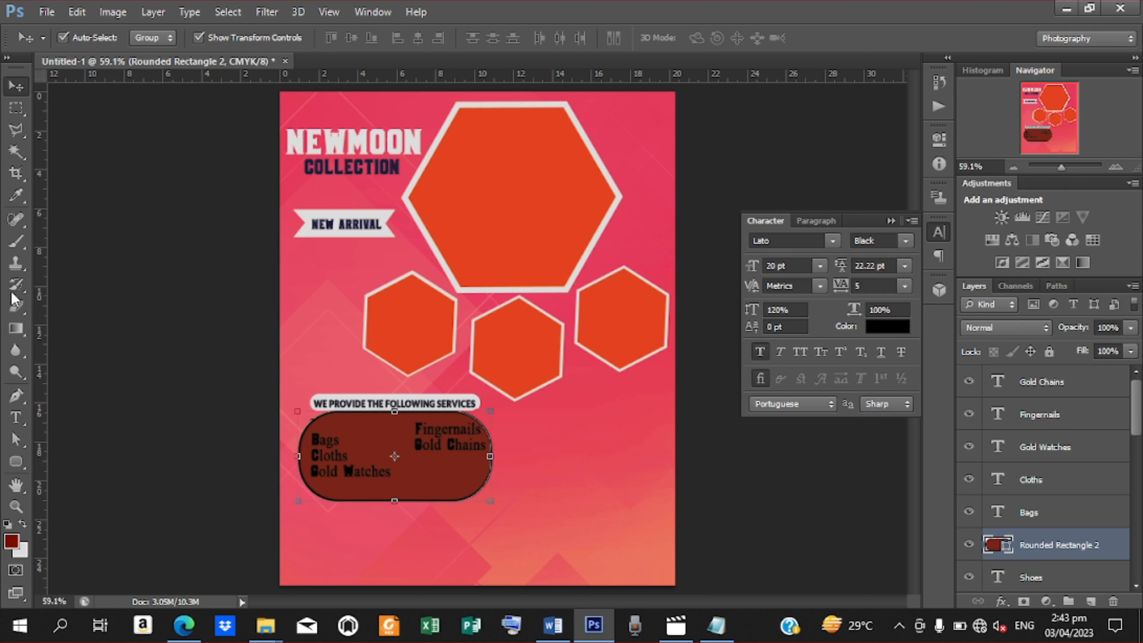
# Remove the stroke from the new rounded rectangle and fill it with the recently used bright red
pyautogui.click(15, 461)
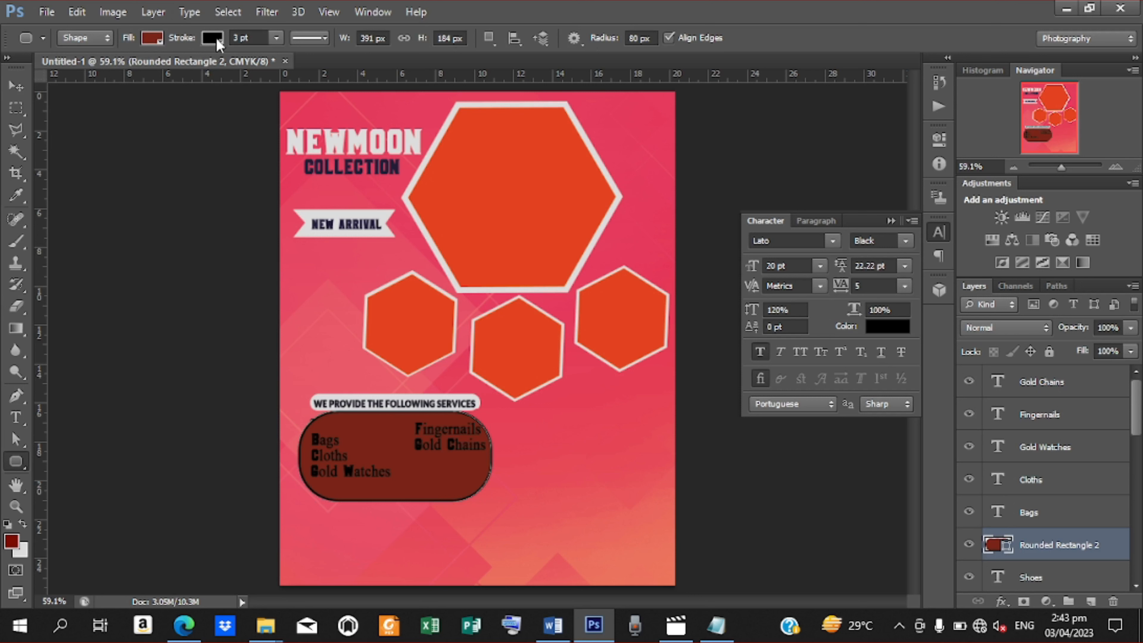
pyautogui.click(213, 37)
pyautogui.click(142, 71)
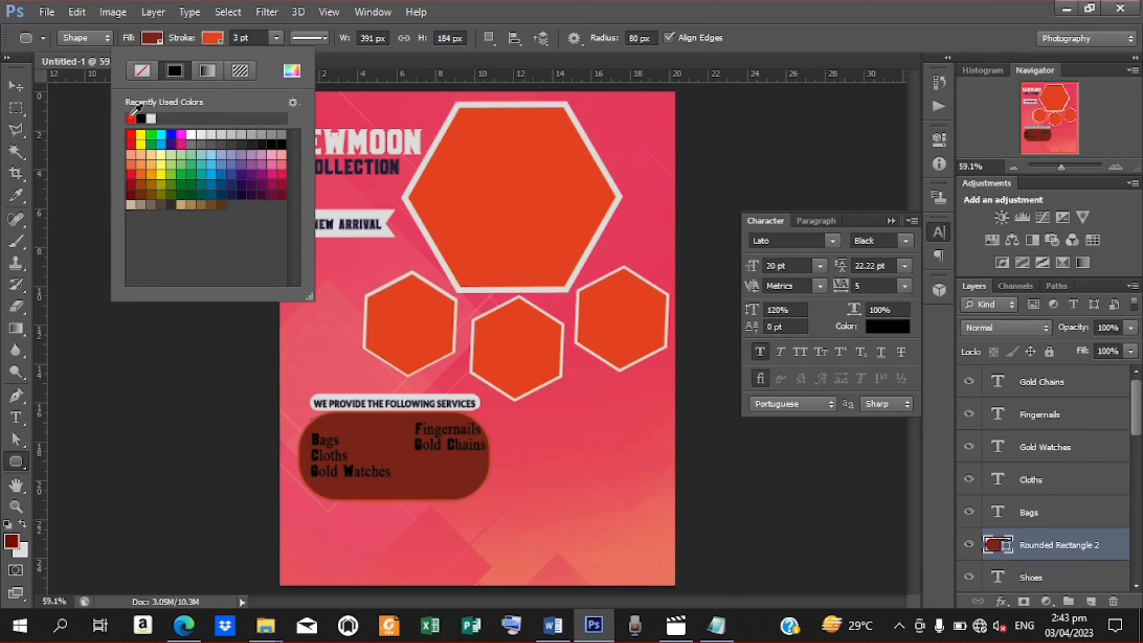
pyautogui.click(142, 74)
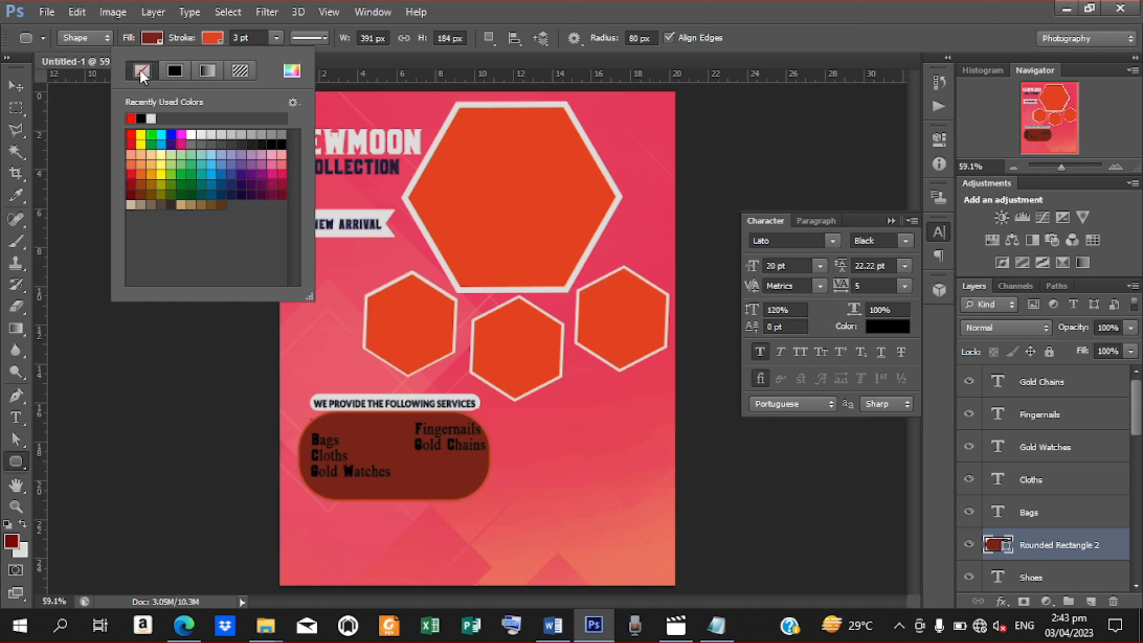
pyautogui.click(156, 35)
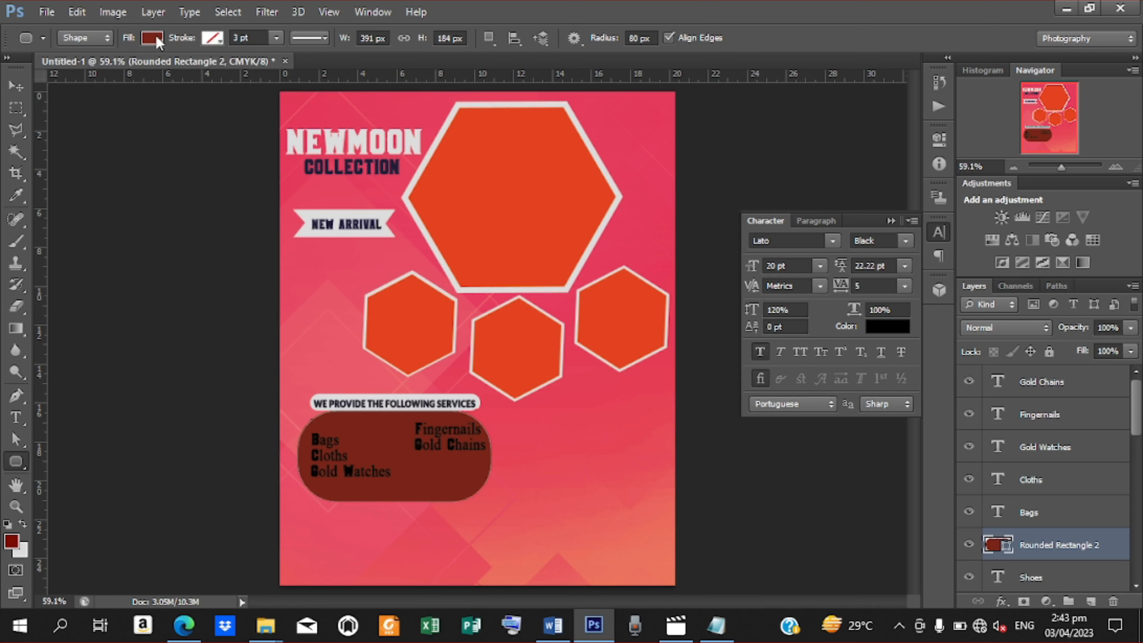
pyautogui.click(156, 38)
pyautogui.click(71, 118)
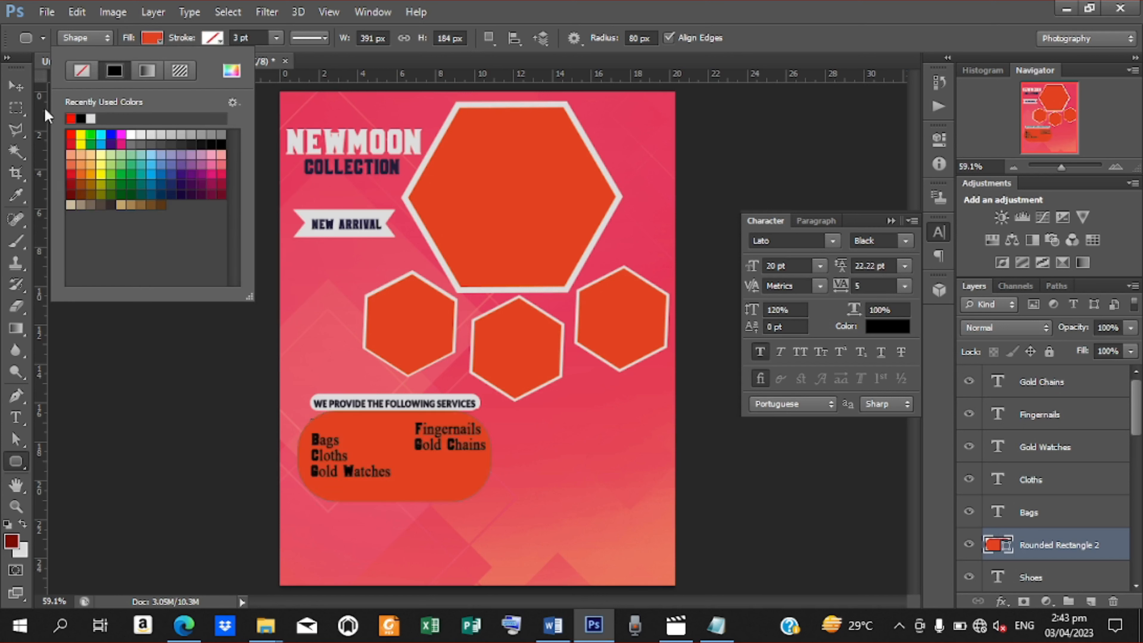
# Move the Rounded Rectangle 2 layer below the Shoes layer in the stacking order
pyautogui.click(16, 85)
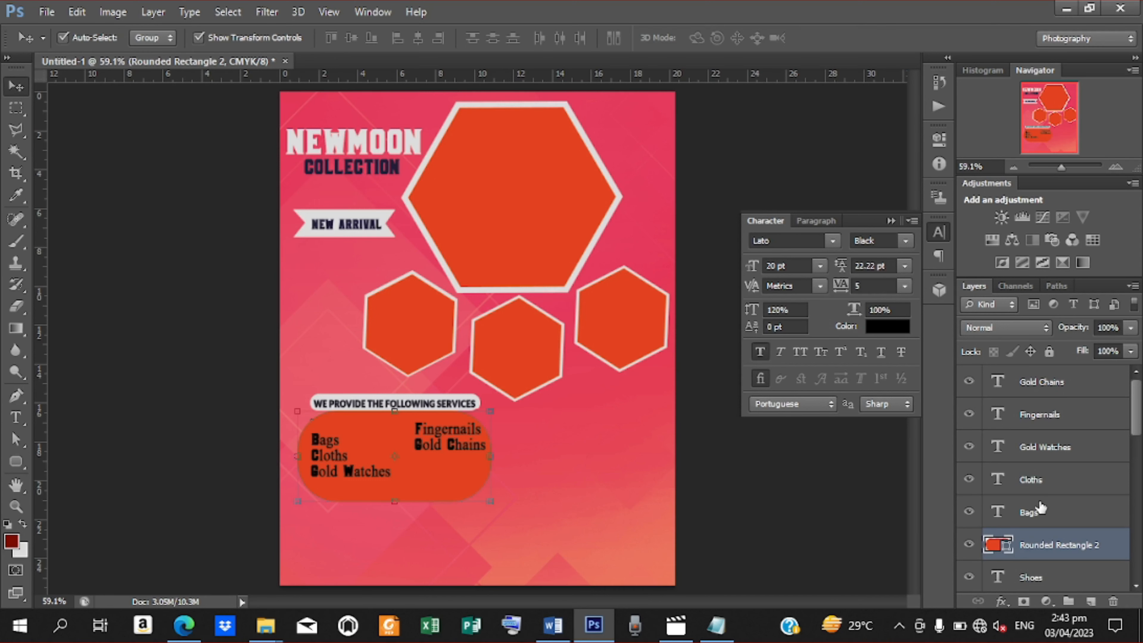
pyautogui.click(1040, 511)
pyautogui.moveTo(1041, 543); pyautogui.dragTo(1037, 595)
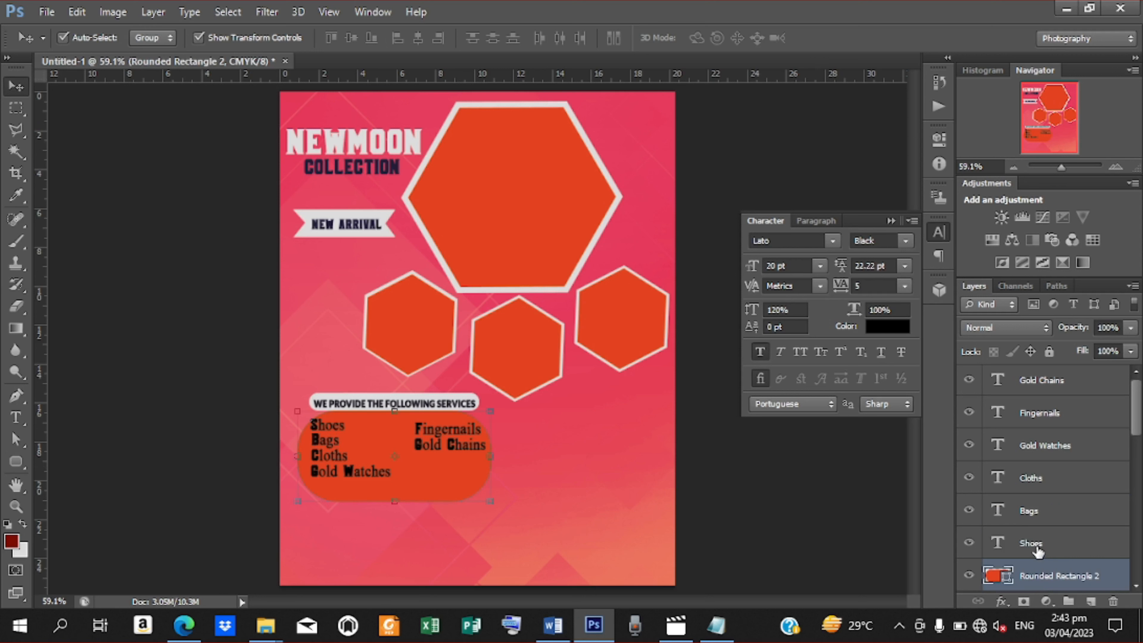
# Select all six service text layers and nudge them down inside the red rounded rectangle
pyautogui.click(1077, 543)
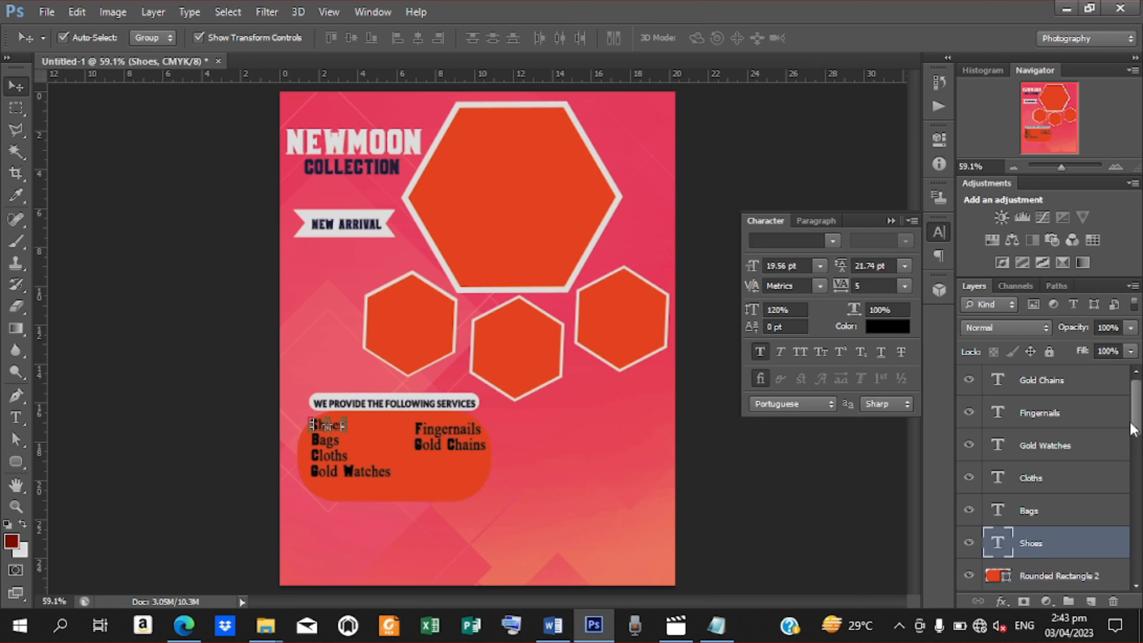
pyautogui.scroll(1, 1135, 430)
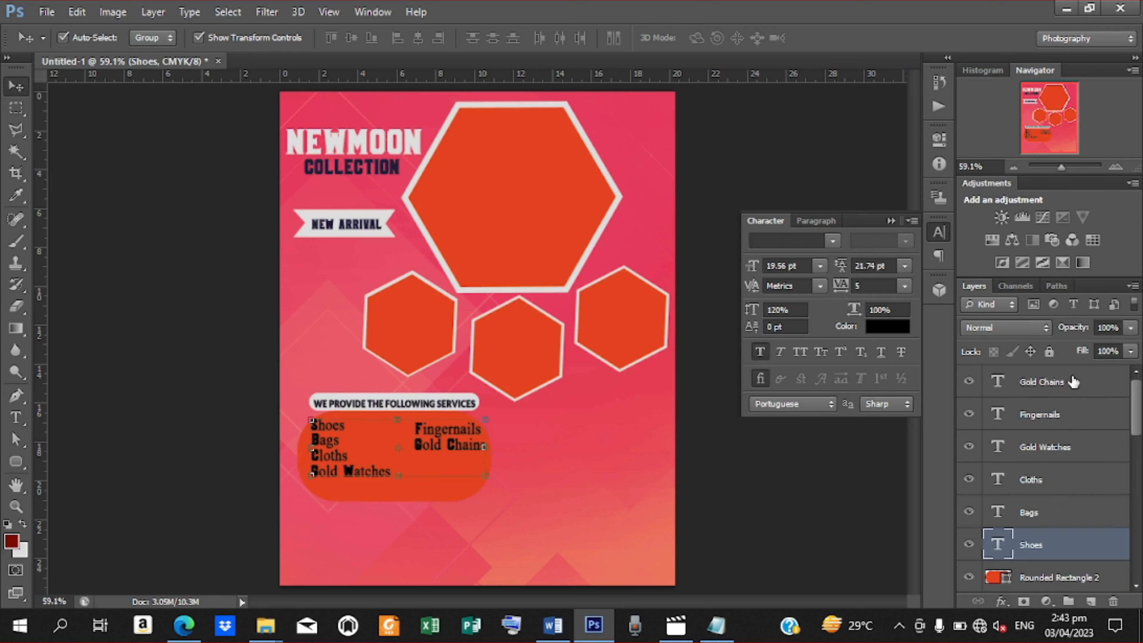
pyautogui.keyDown('shift'); pyautogui.click(1074, 381); pyautogui.keyUp('shift')
pyautogui.press('Down')
pyautogui.press('Down')
pyautogui.press('Down')
pyautogui.press('Down')
pyautogui.press('Down')
pyautogui.press('Down')
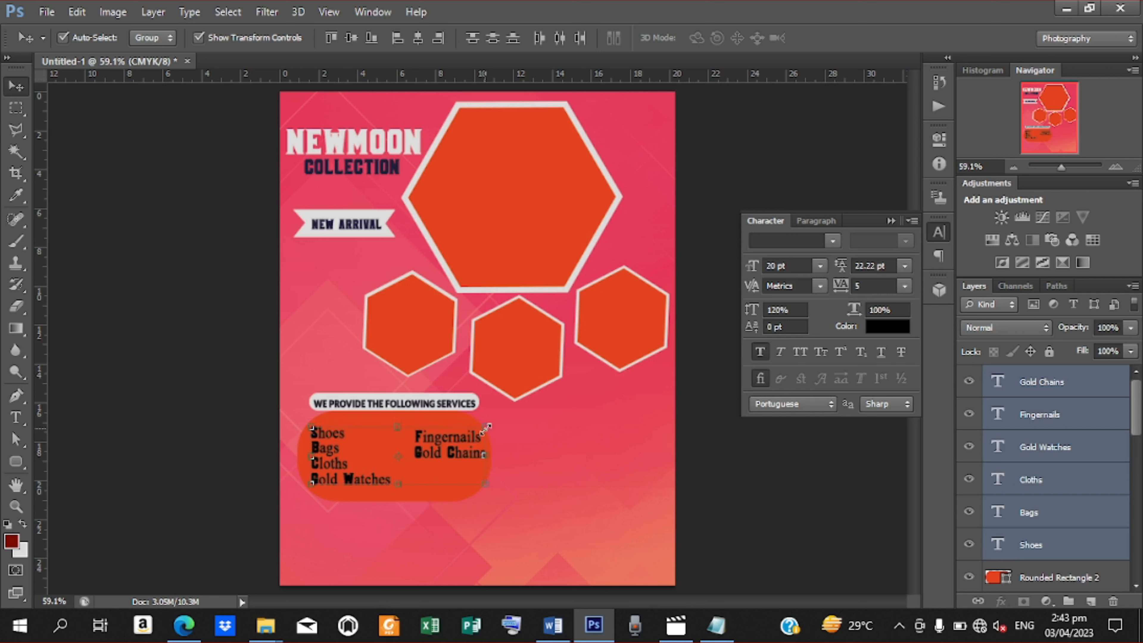
# Scale the six service texts together to about 87.5% and nudge them up within the red rounded rectangle
pyautogui.moveTo(487, 428); pyautogui.dragTo(477, 433)
pyautogui.press('Up')
pyautogui.press('Up')
pyautogui.press('Up')
pyautogui.press('Up')
pyautogui.press('Up')
pyautogui.press('Up')
pyautogui.press('Up')
pyautogui.press('Up')
pyautogui.press('Up')
pyautogui.press('Up')
pyautogui.press('Up')
pyautogui.press('Up')
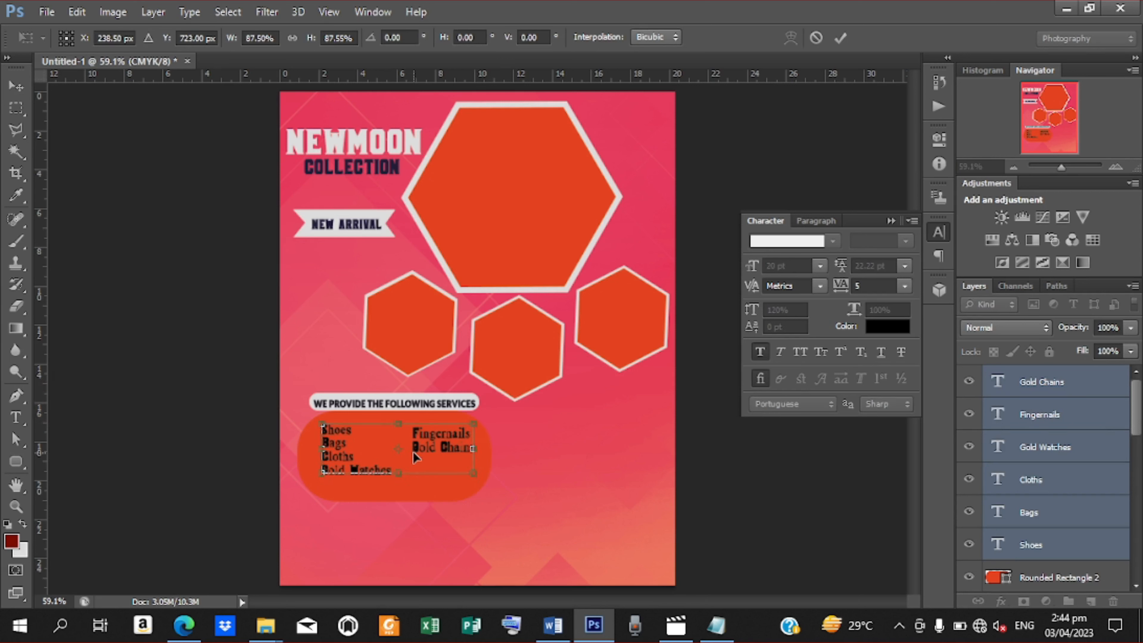
pyautogui.press('Up')
pyautogui.press('Up')
pyautogui.press('Up')
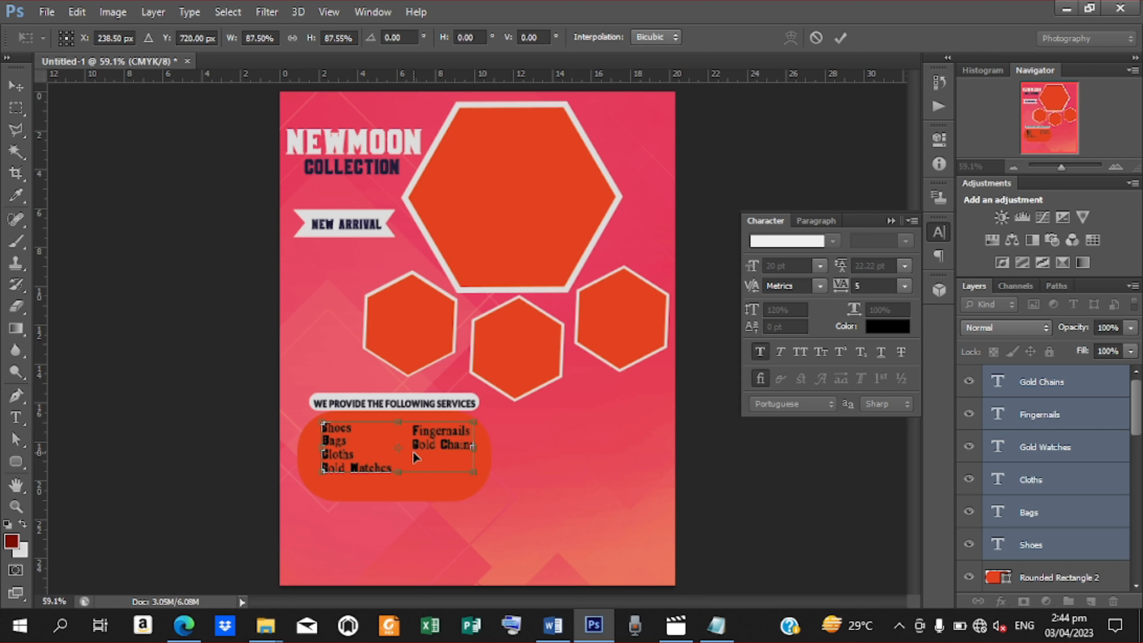
pyautogui.click(841, 38)
# Change the text color of the six service entries to pure white (ffffff)
pyautogui.click(883, 328)
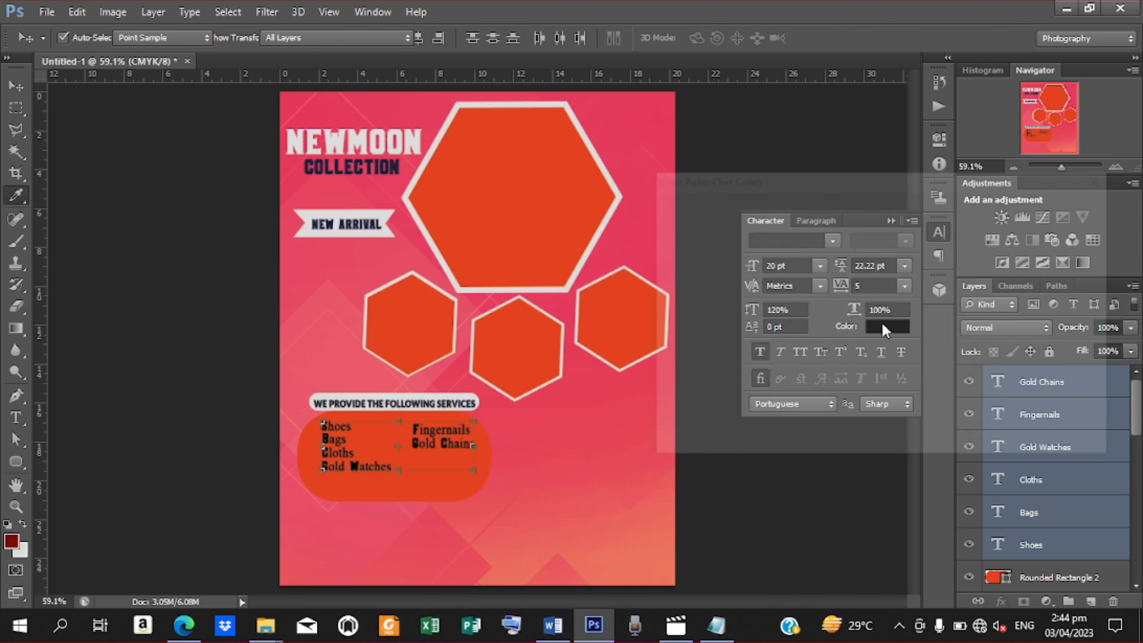
pyautogui.moveTo(674, 263); pyautogui.dragTo(637, 192)
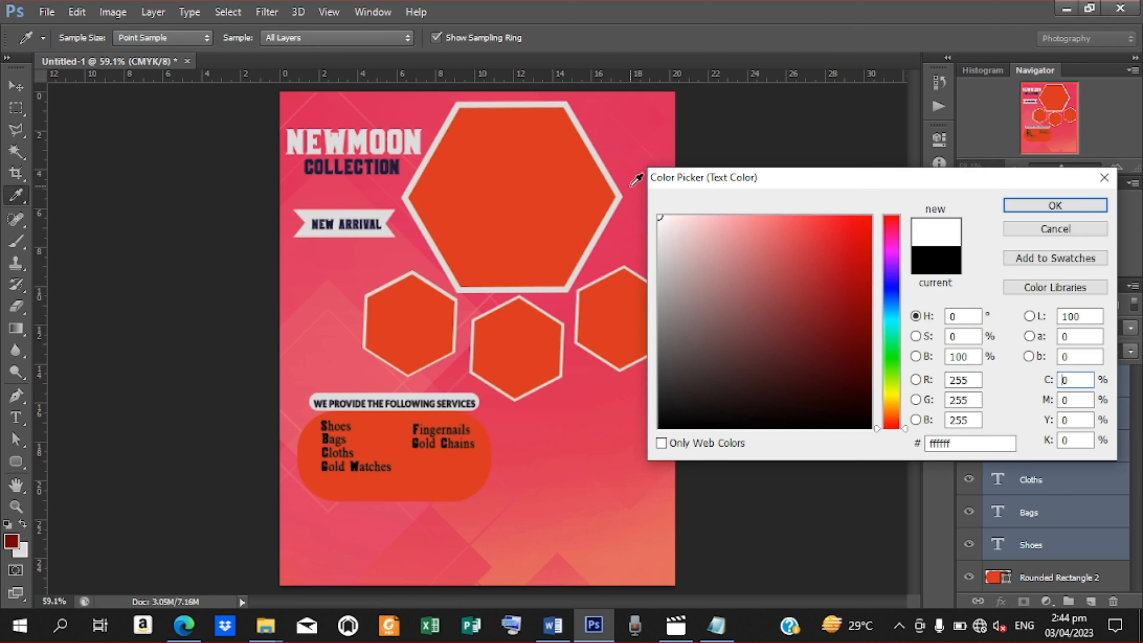
pyautogui.click(1051, 206)
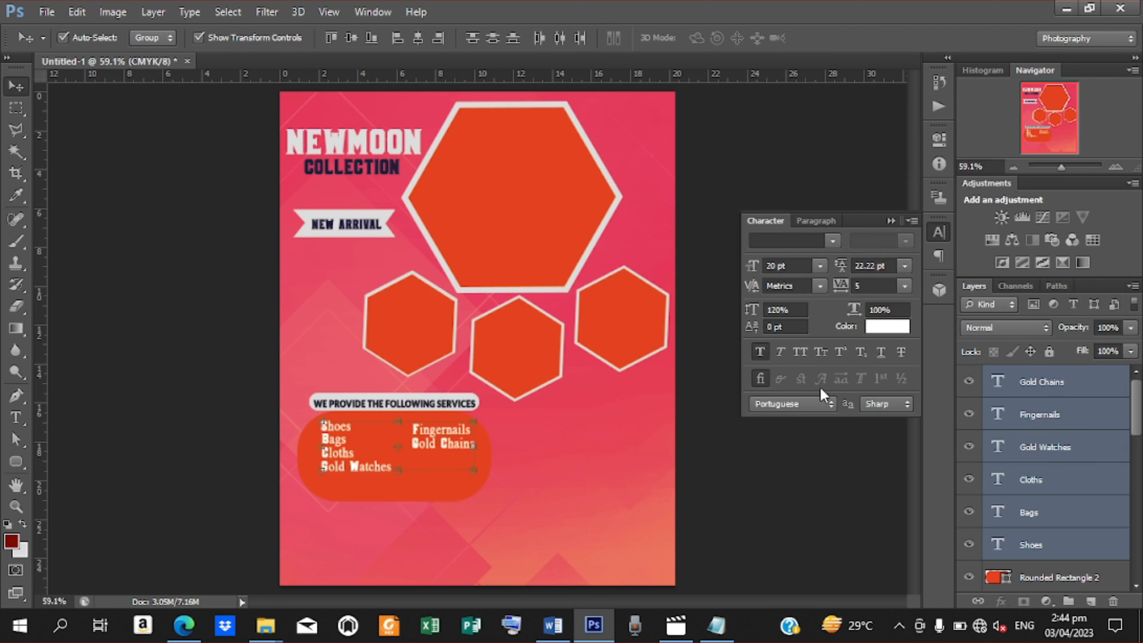
# Recolor the six service entries with the dark navy 211c37 sampled from the COLLECTION text
pyautogui.click(887, 328)
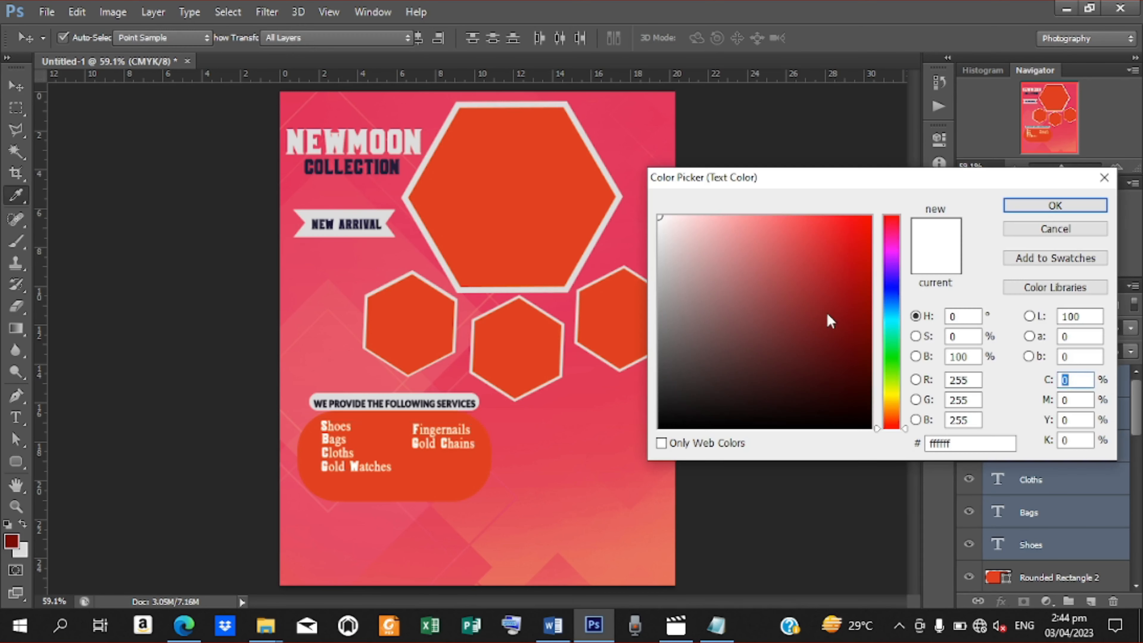
pyautogui.click(386, 165)
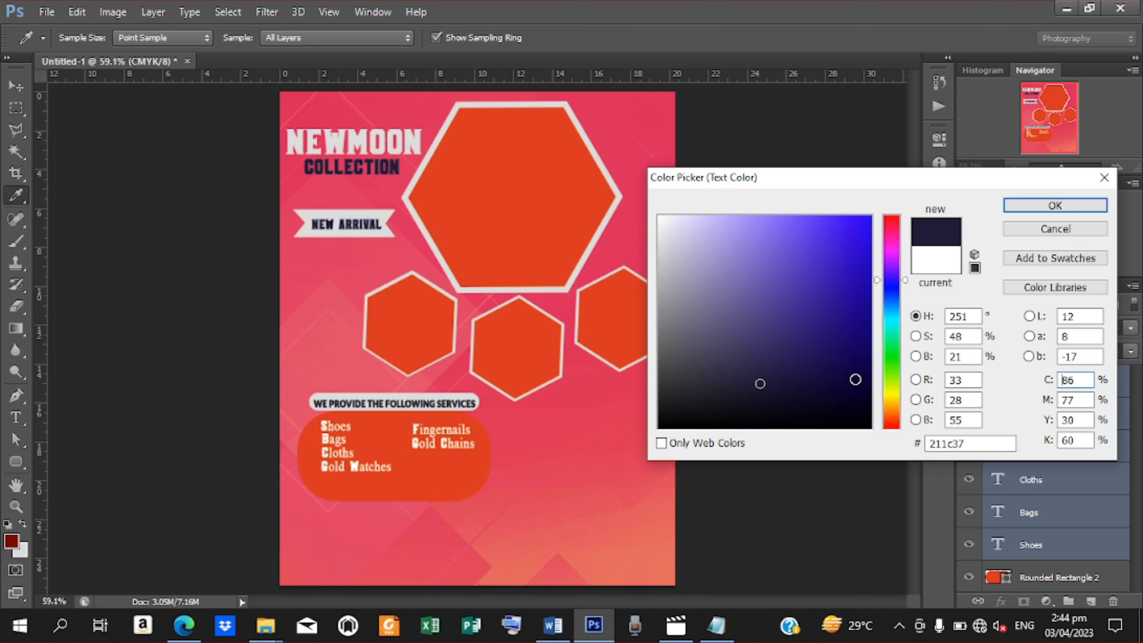
pyautogui.click(1037, 207)
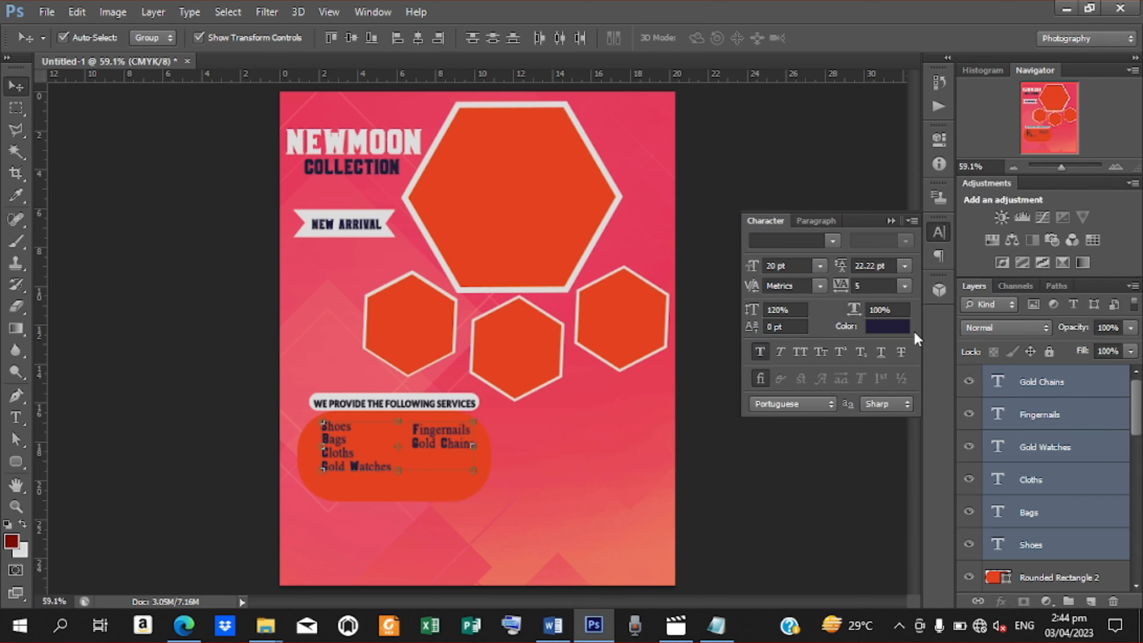
# Set the text color of the six service entries to a light off-white
pyautogui.click(897, 332)
pyautogui.click(603, 147)
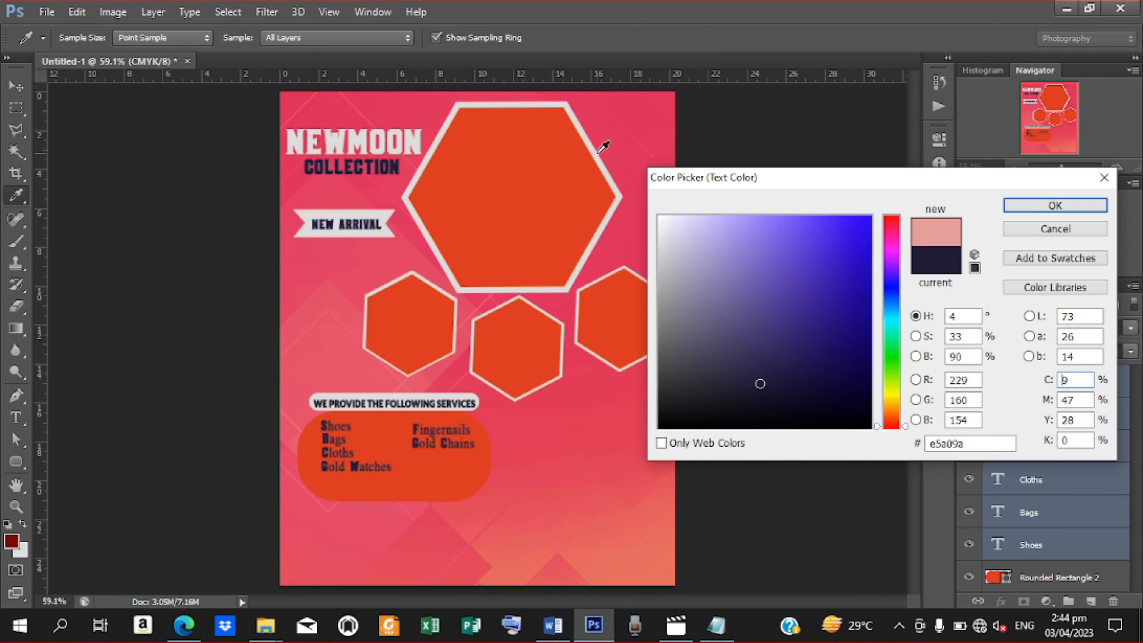
pyautogui.moveTo(688, 245); pyautogui.dragTo(629, 233)
pyautogui.click(1054, 206)
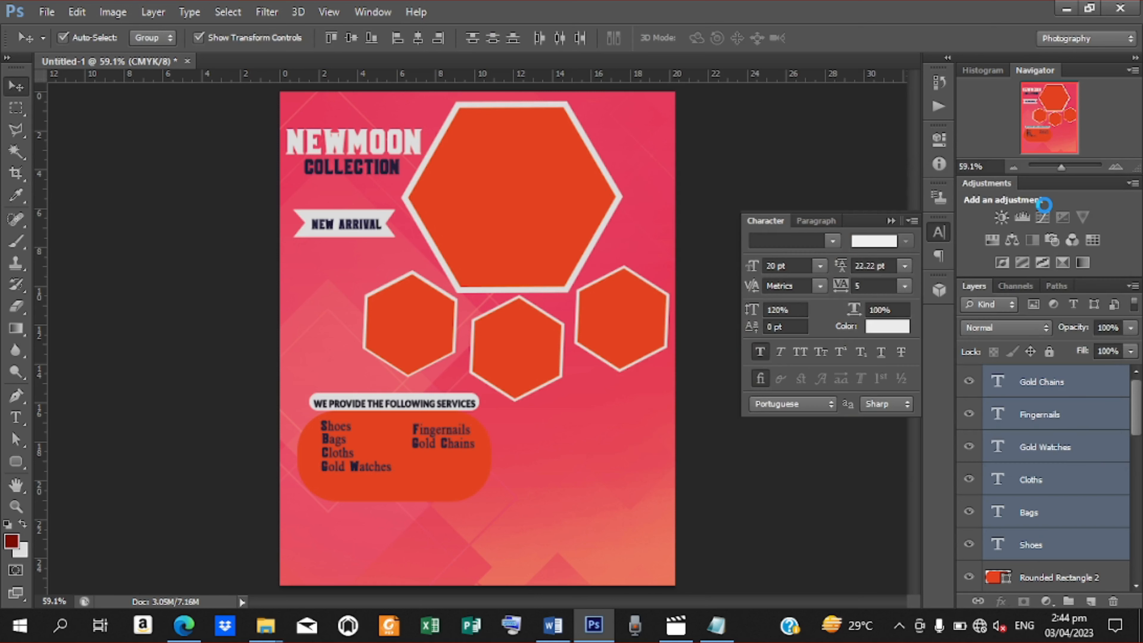
# Reduce the height of the red rounded rectangle behind the services to 78.80% by raising its lower edge, and deselect it
pyautogui.click(1040, 582)
pyautogui.moveTo(395, 499); pyautogui.dragTo(391, 481)
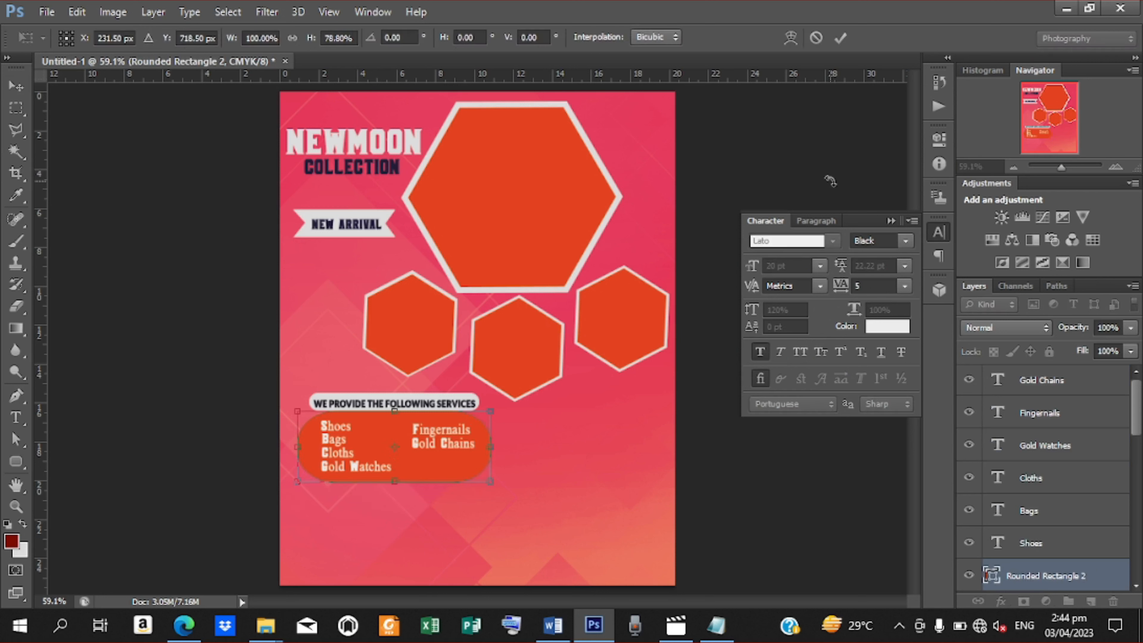
pyautogui.click(837, 38)
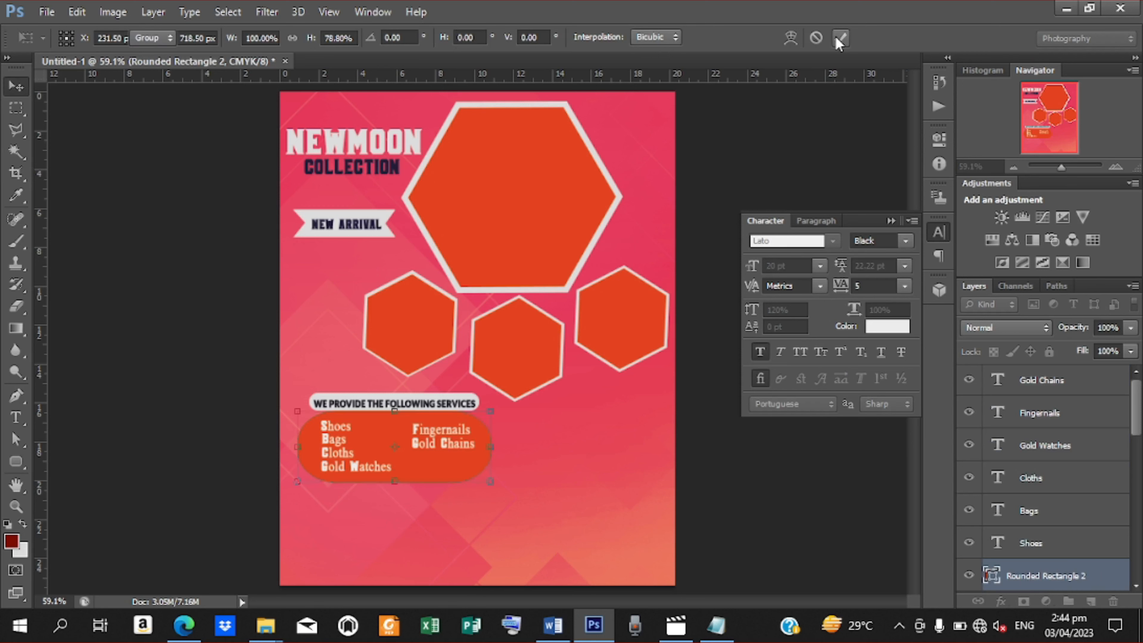
pyautogui.click(753, 475)
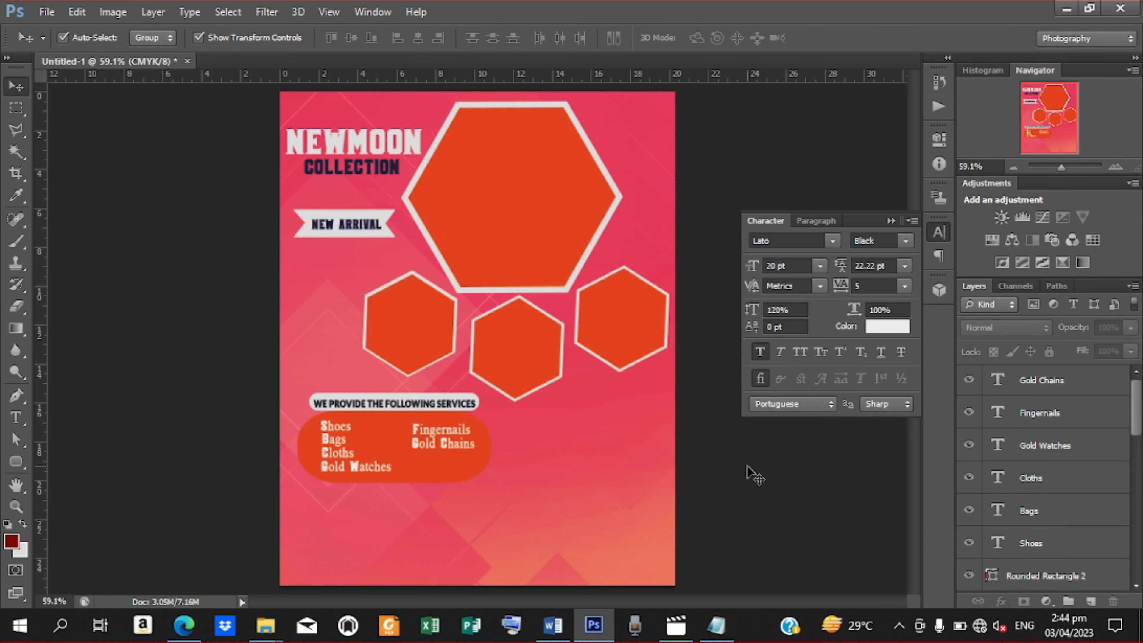
# Copy the tagline "Where Fashion Wears are Sold at Cool Price" from the readme file in Notepad and return to Photoshop with the Type tool
pyautogui.click(716, 626)
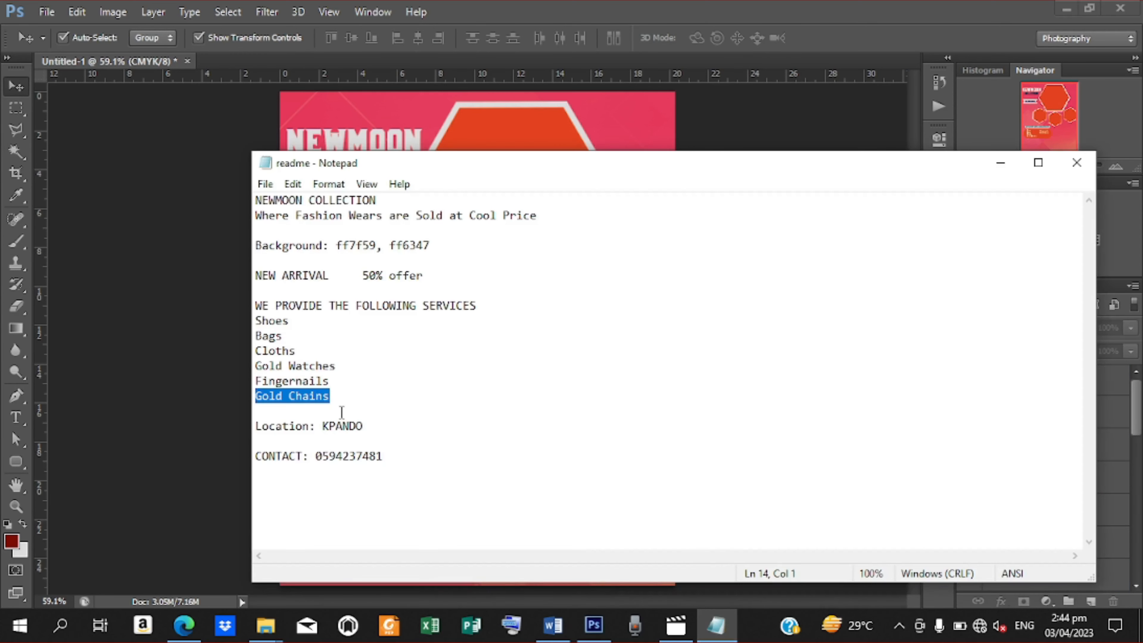
pyautogui.moveTo(255, 215); pyautogui.dragTo(528, 230)
pyautogui.rightClick(432, 216)
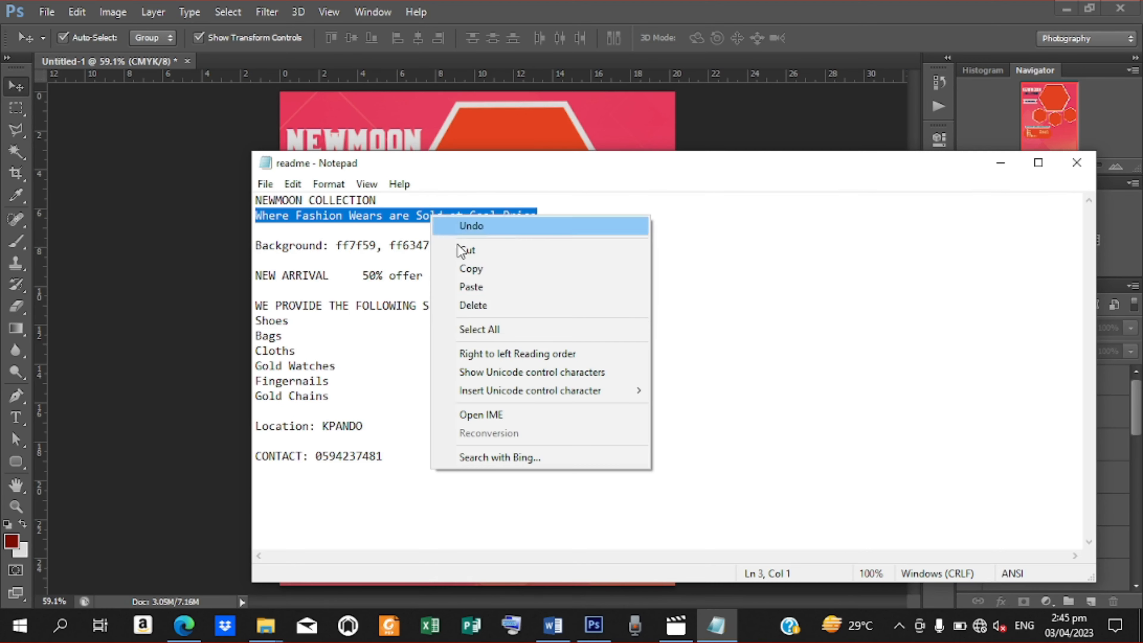
pyautogui.click(471, 269)
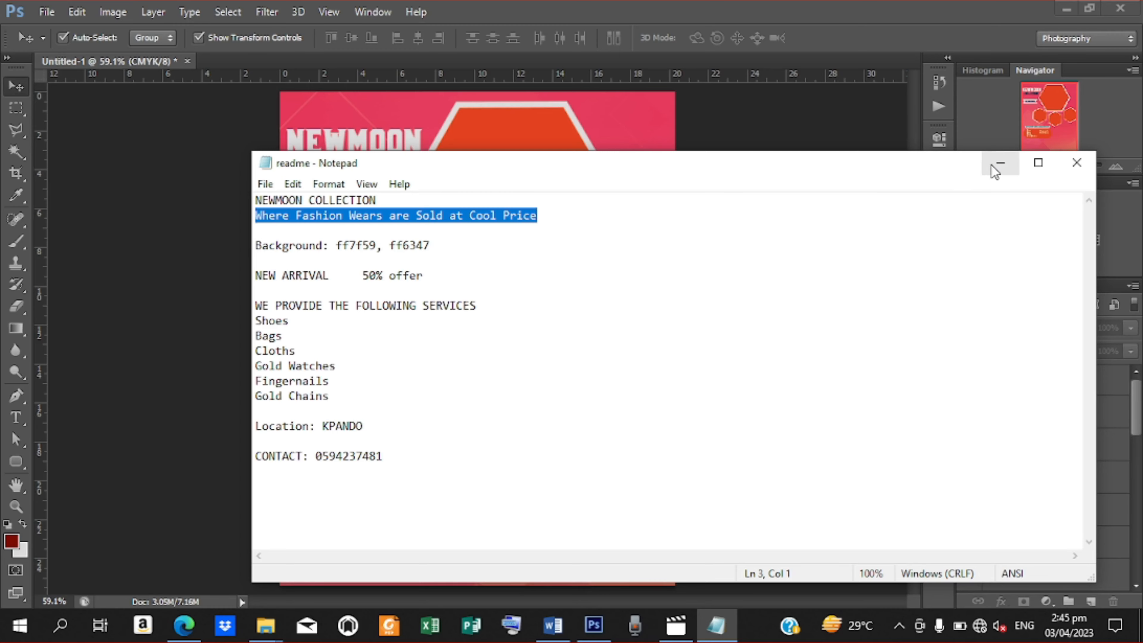
pyautogui.click(1000, 164)
pyautogui.press('t')
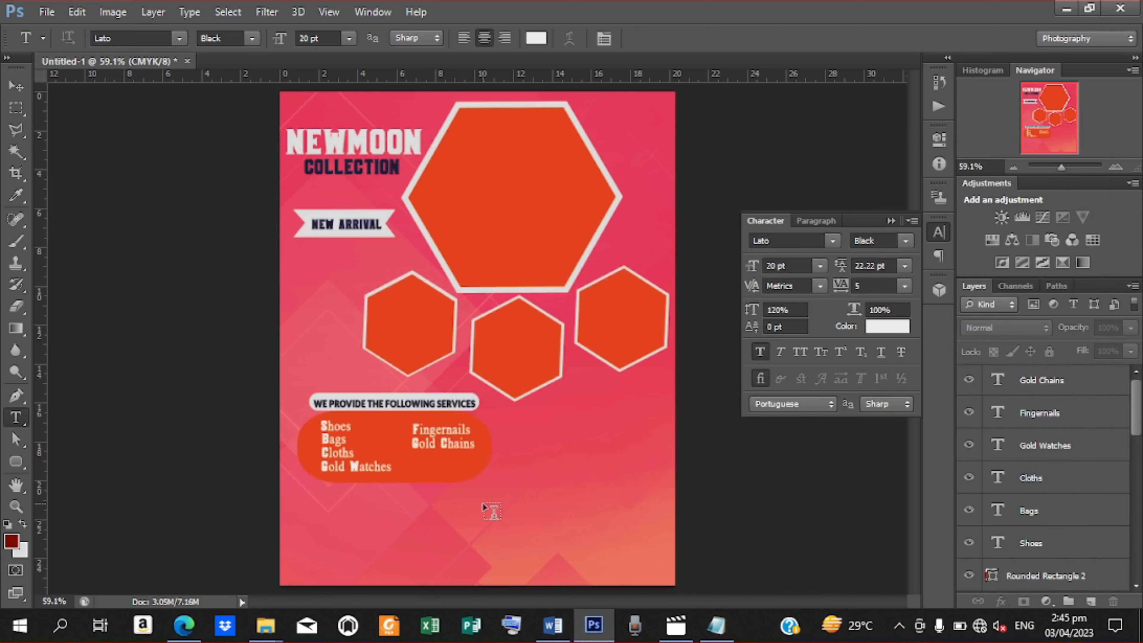
# Paste the copied tagline as a new text line below the red services panel
pyautogui.click(475, 508)
pyautogui.rightClick(475, 508)
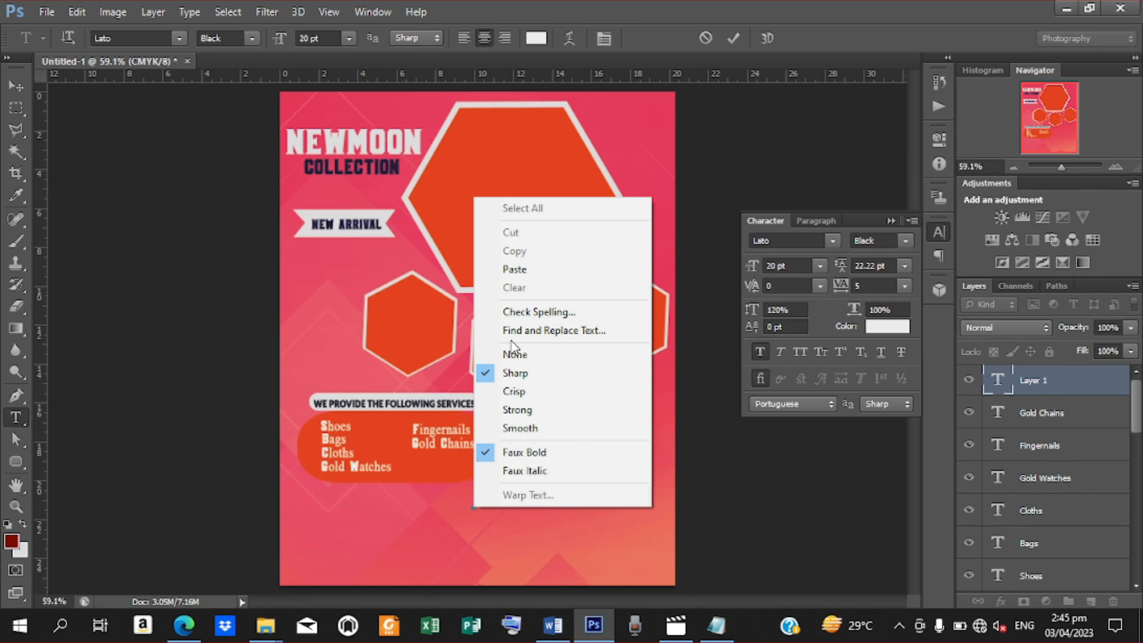
pyautogui.click(517, 264)
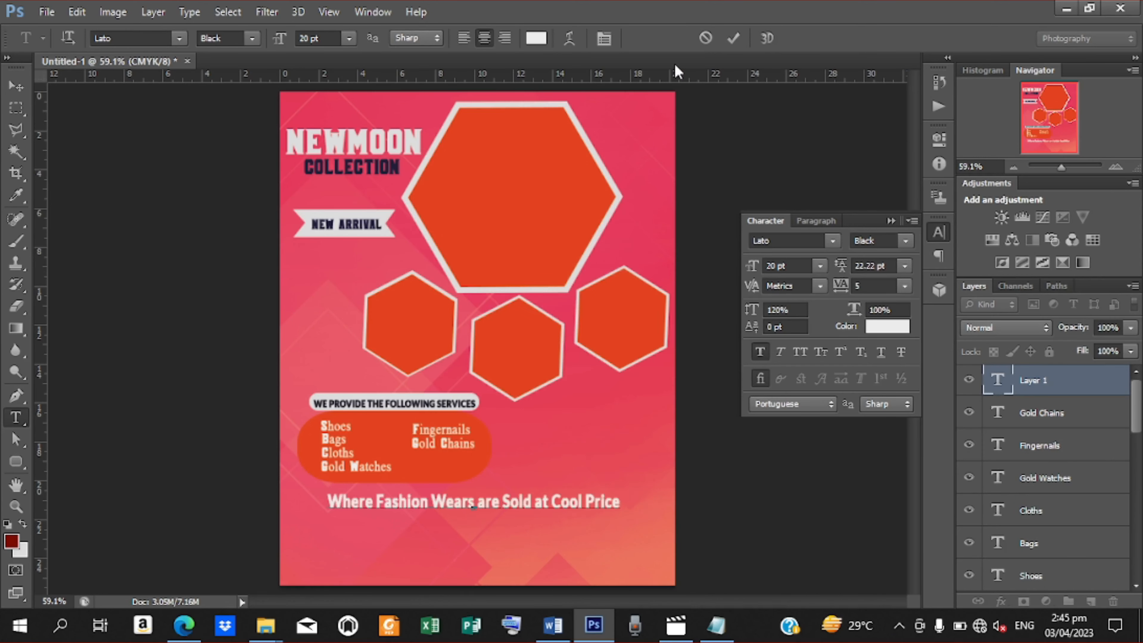
pyautogui.click(734, 39)
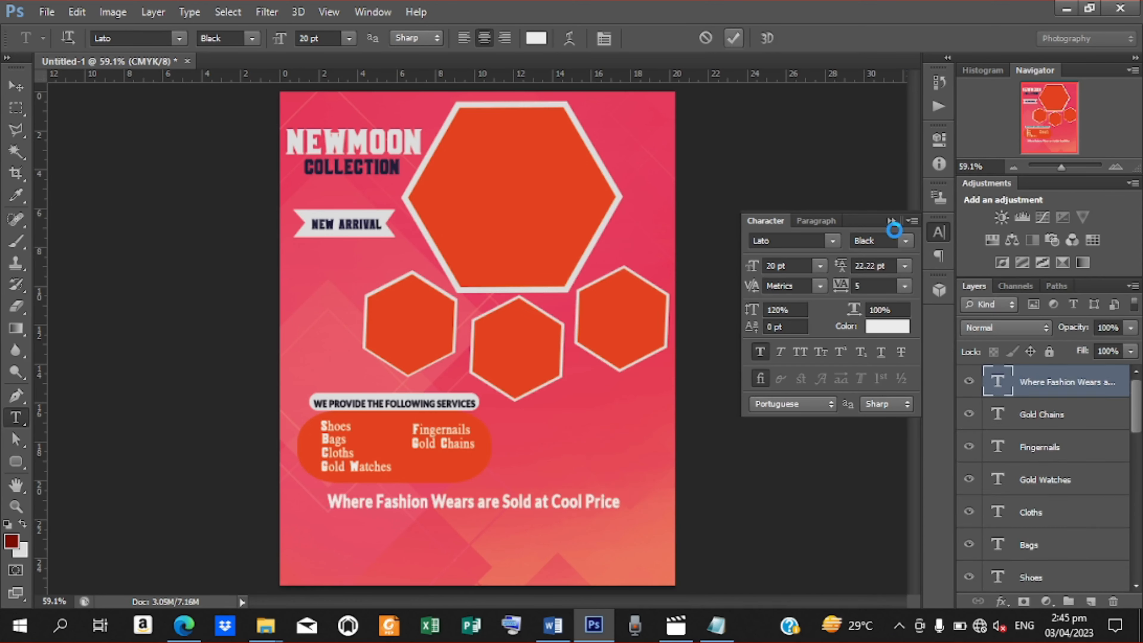
# Change the tagline's font to COMPANY
pyautogui.click(837, 240)
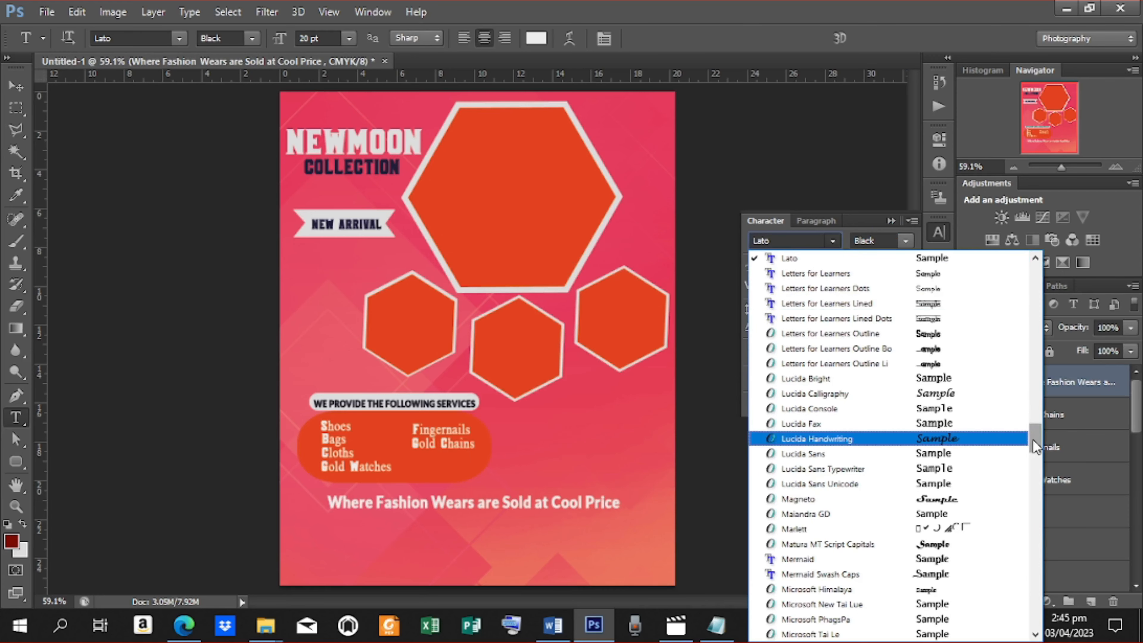
pyautogui.moveTo(1032, 440)
pyautogui.mouseDown()
pyautogui.moveTo(997, 310)
pyautogui.moveTo(995, 327)
pyautogui.mouseUp()
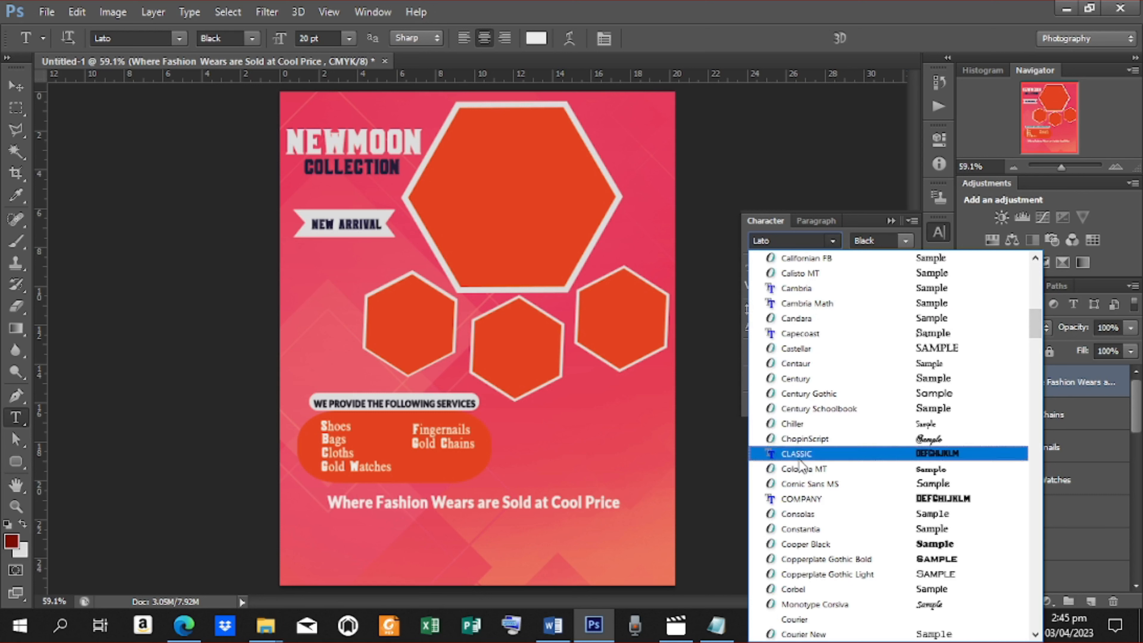
pyautogui.click(808, 504)
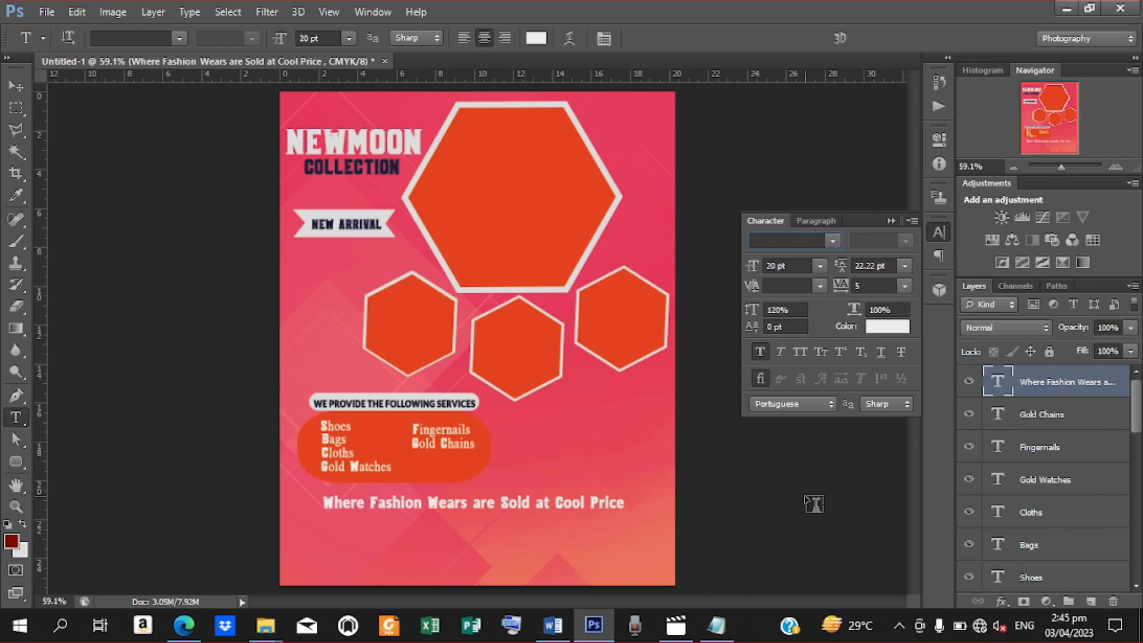
# Break the tagline into two lines after "Wears" and set its leading to 23.22 pt
pyautogui.click(475, 504)
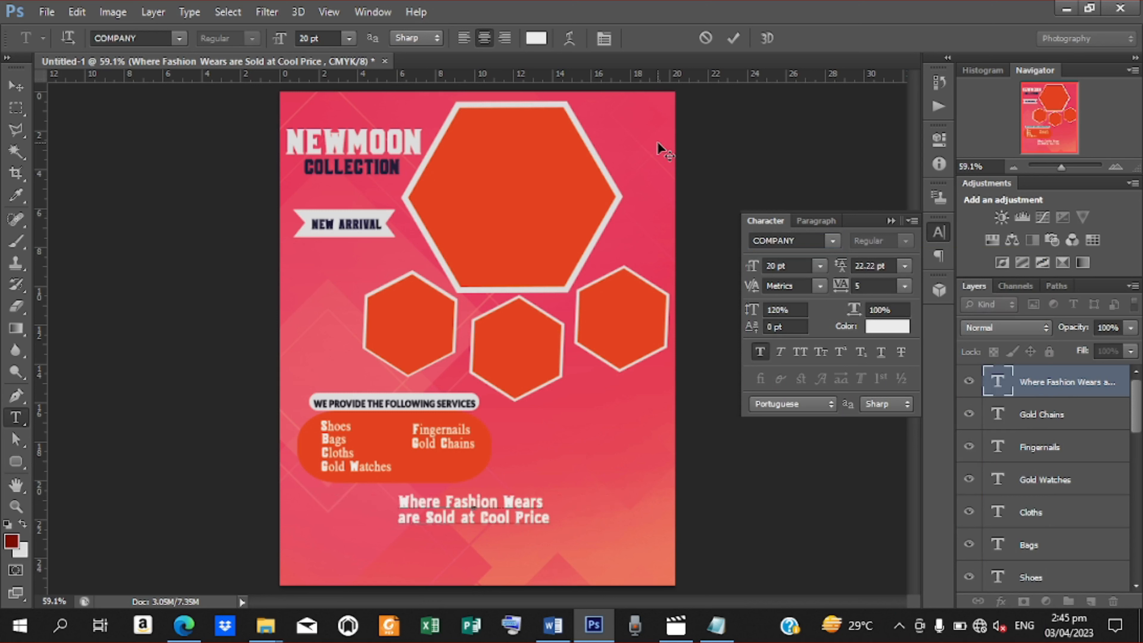
pyautogui.click(738, 37)
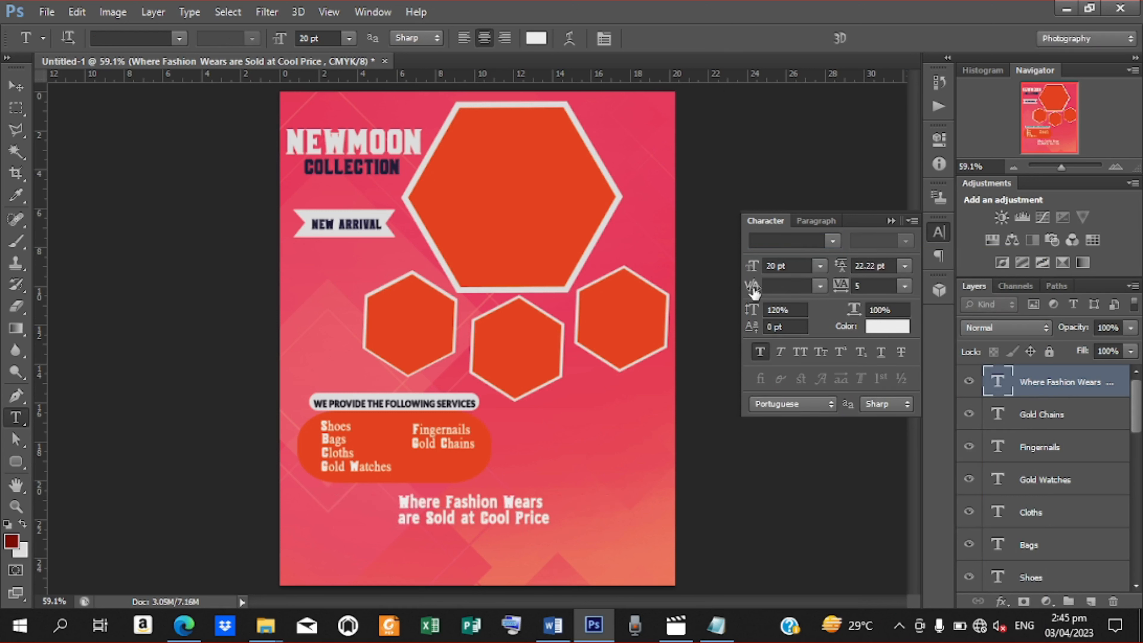
pyautogui.moveTo(840, 269); pyautogui.dragTo(841, 271)
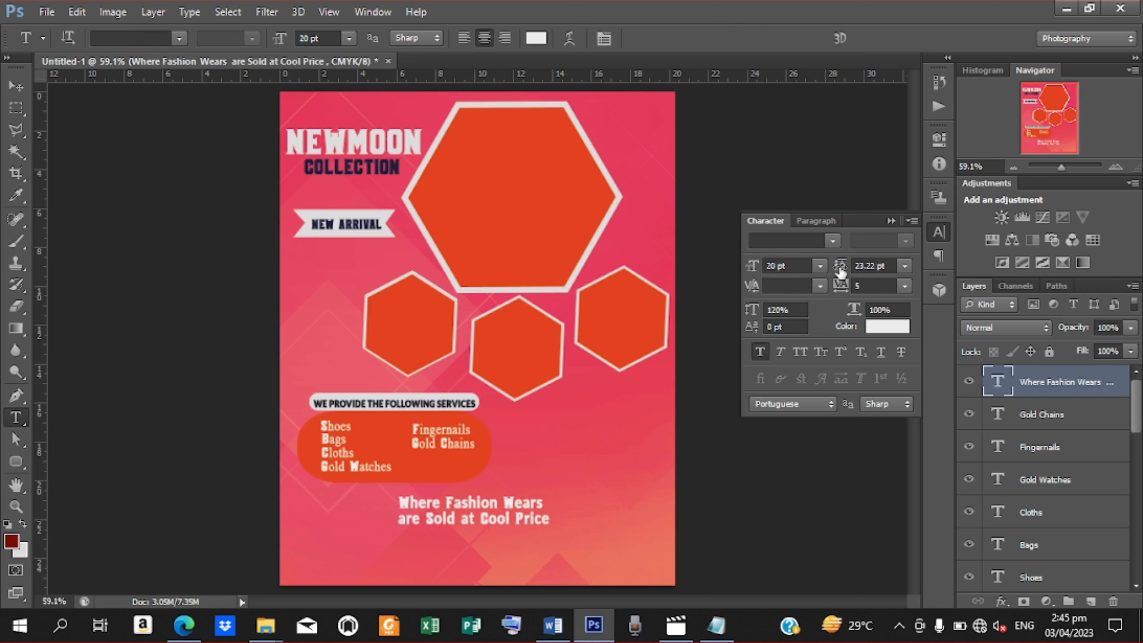
# Scale the tagline to about 66% and place it directly beneath the COLLECTION text
pyautogui.click(20, 89)
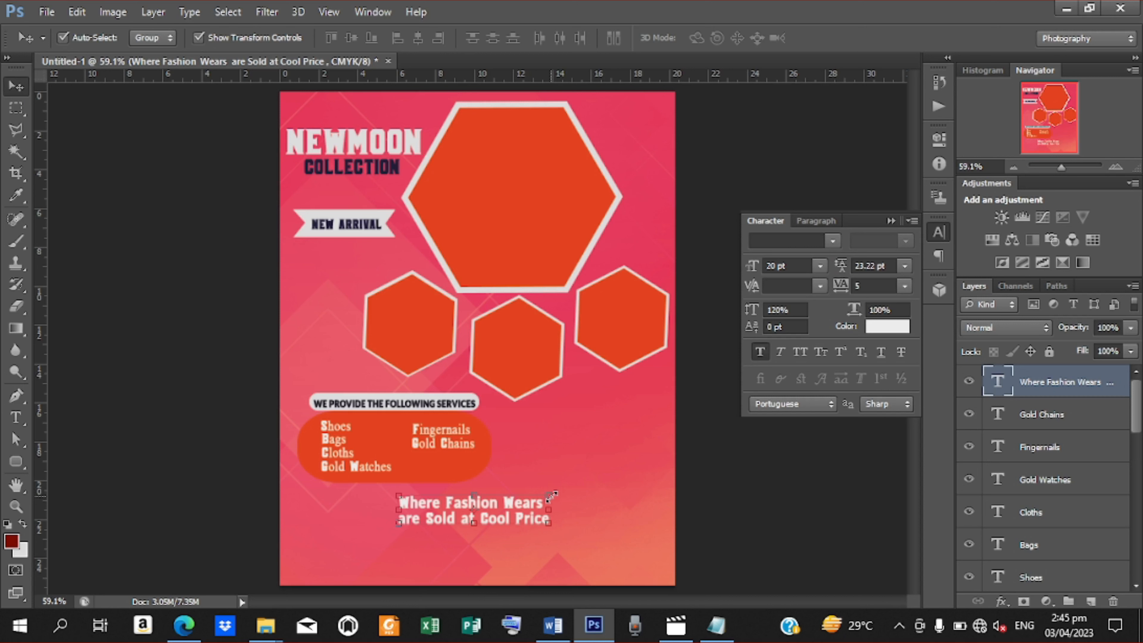
pyautogui.moveTo(552, 496); pyautogui.dragTo(377, 183)
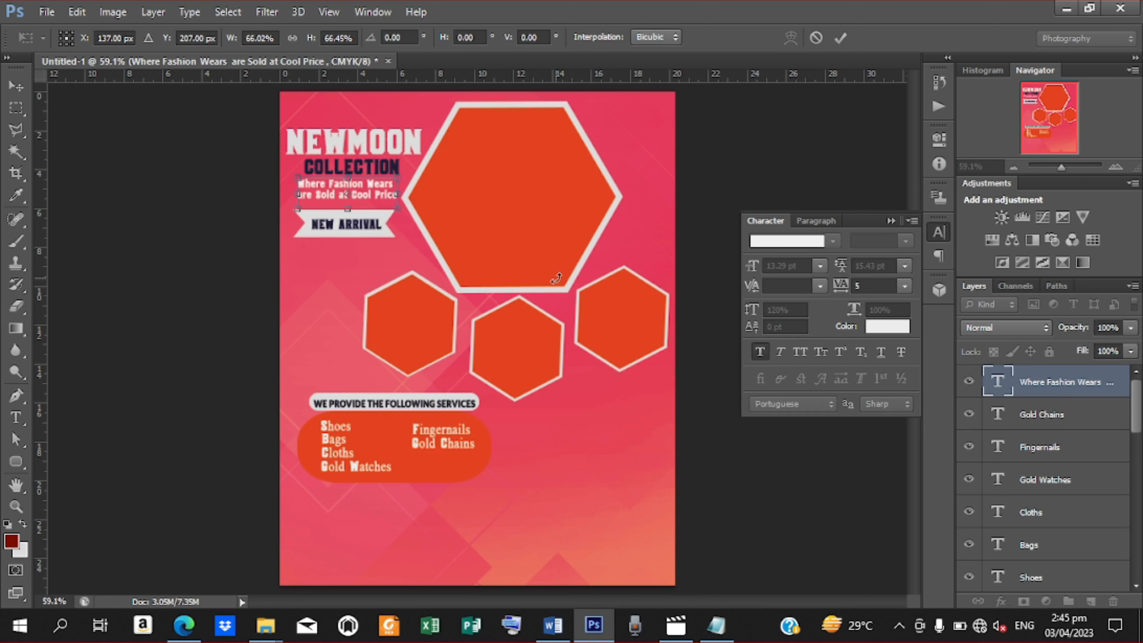
pyautogui.press('Right')
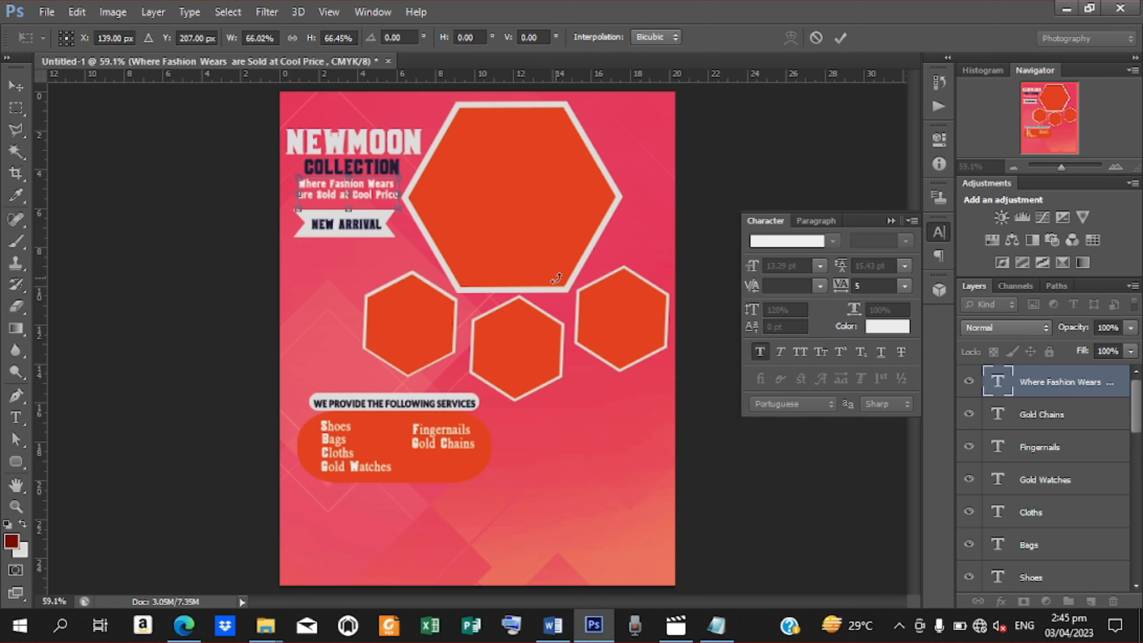
pyautogui.click(839, 36)
# Move the NEW ARRIVAL text together with its ribbon shape down, leaving a gap below the tagline
pyautogui.click(363, 220)
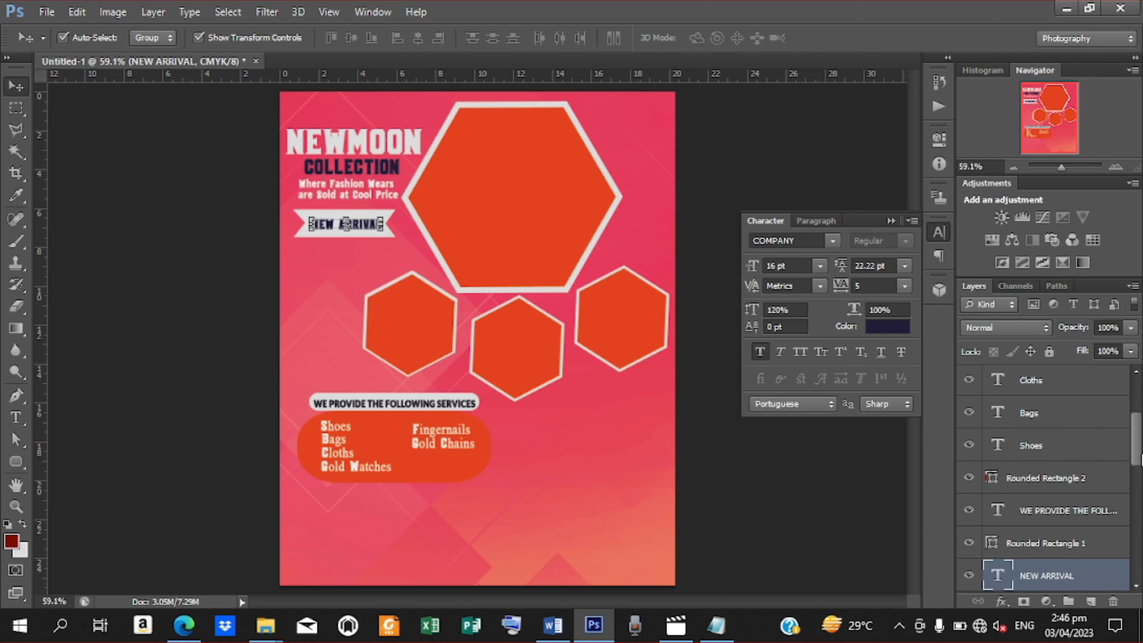
pyautogui.scroll(-2, 1040, 518)
pyautogui.keyDown('shift'); pyautogui.click(1034, 553); pyautogui.keyUp('shift')
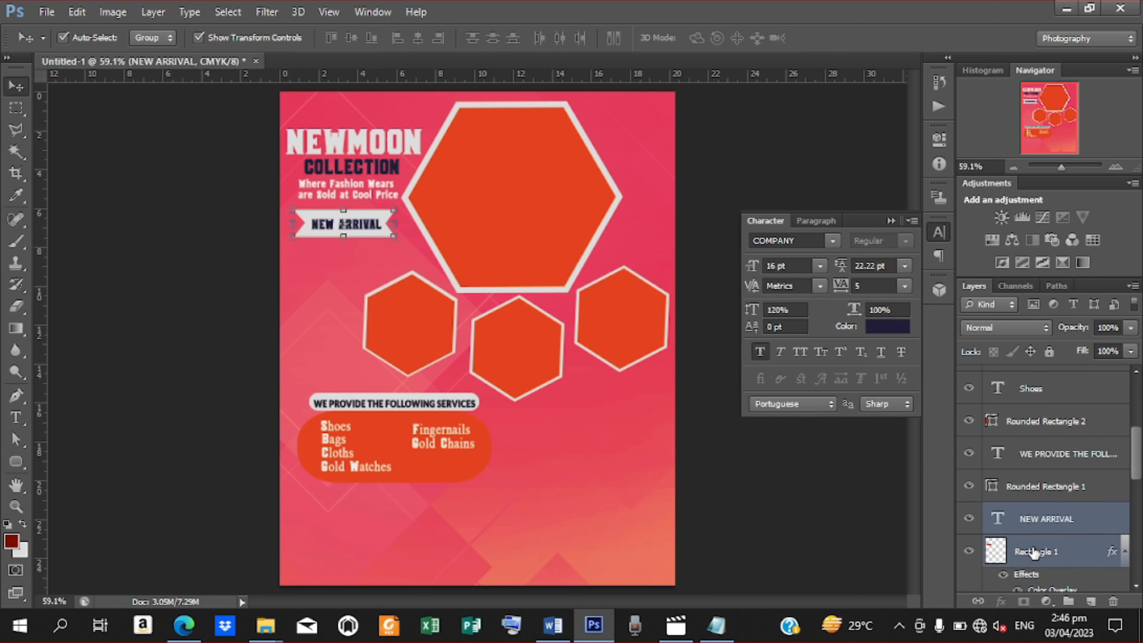
pyautogui.hotkey('shift', 'Down')
pyautogui.hotkey('shift', 'Down')
pyautogui.hotkey('shift', 'Down')
pyautogui.hotkey('shift', 'Down')
pyautogui.hotkey('shift', 'Down')
pyautogui.hotkey('shift', 'Down')
pyautogui.hotkey('shift', 'Down')
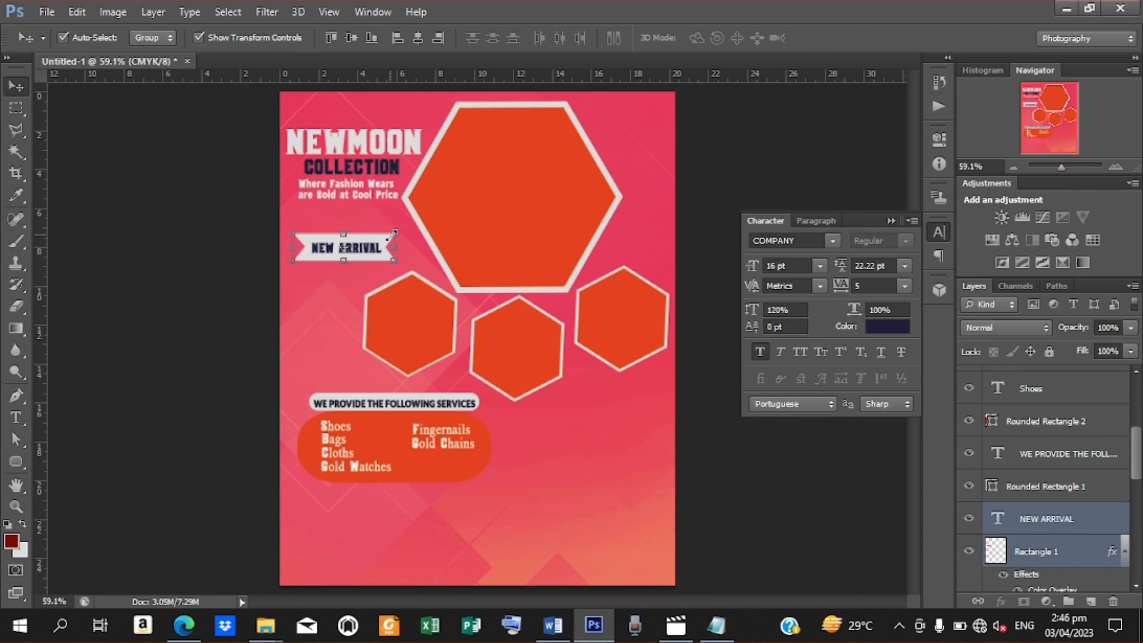
# Scale the NEW ARRIVAL text and ribbon to 86.89% width and 87.50% height, and nudge them further down
pyautogui.moveTo(393, 234); pyautogui.dragTo(388, 236)
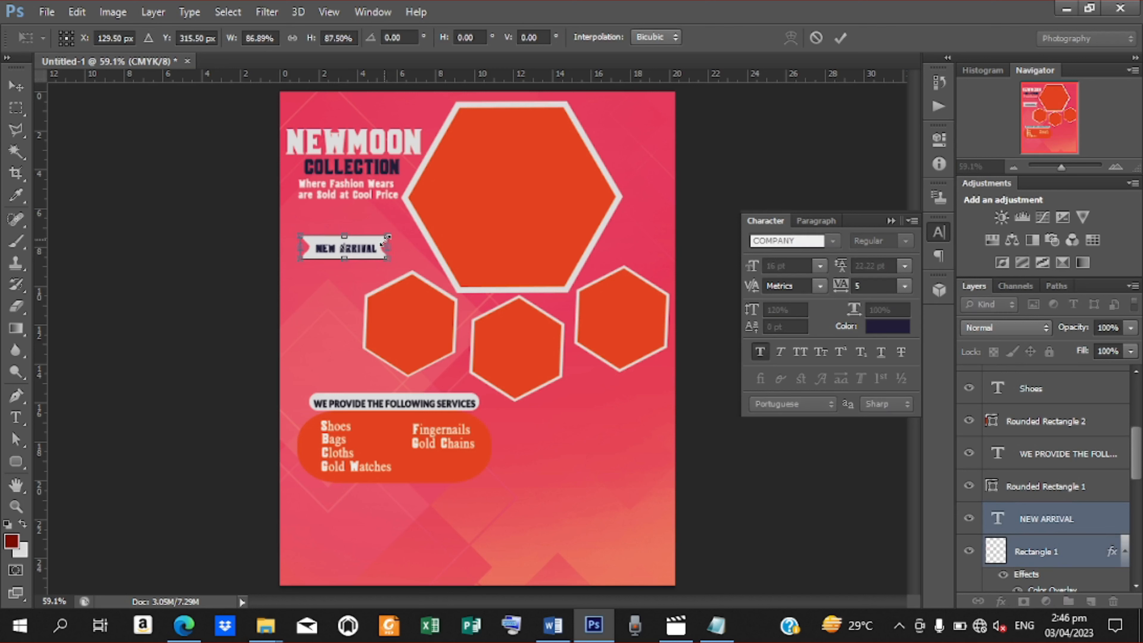
pyautogui.click(840, 38)
pyautogui.hotkey('shift', 'Down')
pyautogui.hotkey('shift', 'Down')
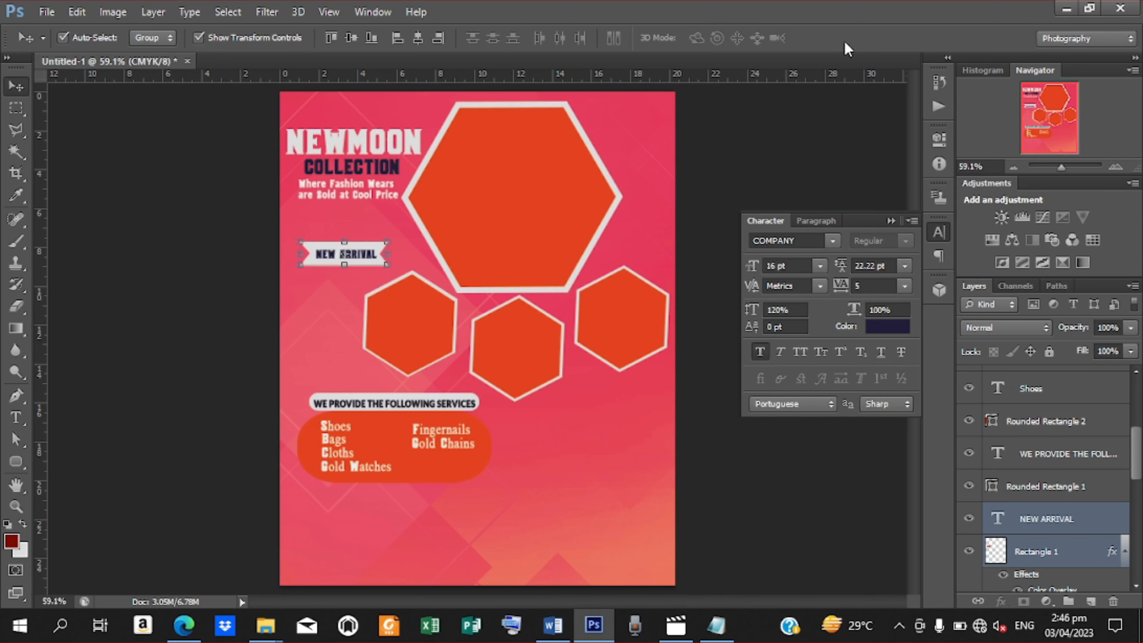
pyautogui.press('Down')
pyautogui.press('Down')
pyautogui.press('Down')
pyautogui.press('Down')
pyautogui.press('Down')
pyautogui.press('Down')
pyautogui.press('Down')
pyautogui.press('Down')
pyautogui.press('Down')
pyautogui.press('Down')
pyautogui.press('Down')
pyautogui.press('Down')
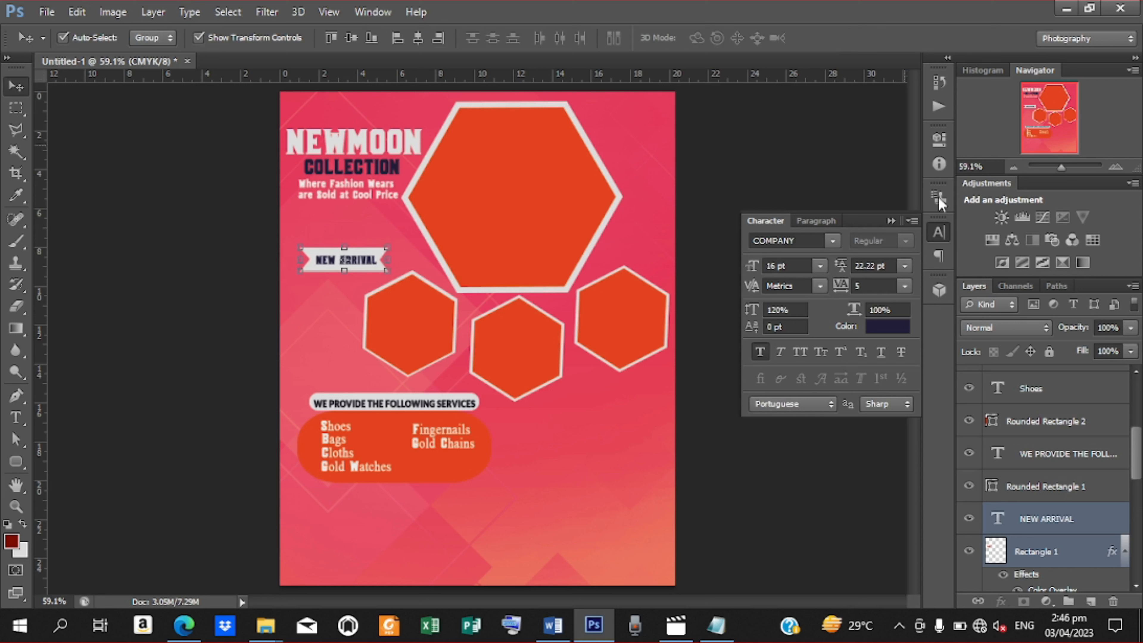
# Move the NEWMOON, COLLECTION and tagline texts together down toward the NEW ARRIVAL ribbon and slightly to the left
pyautogui.click(379, 153)
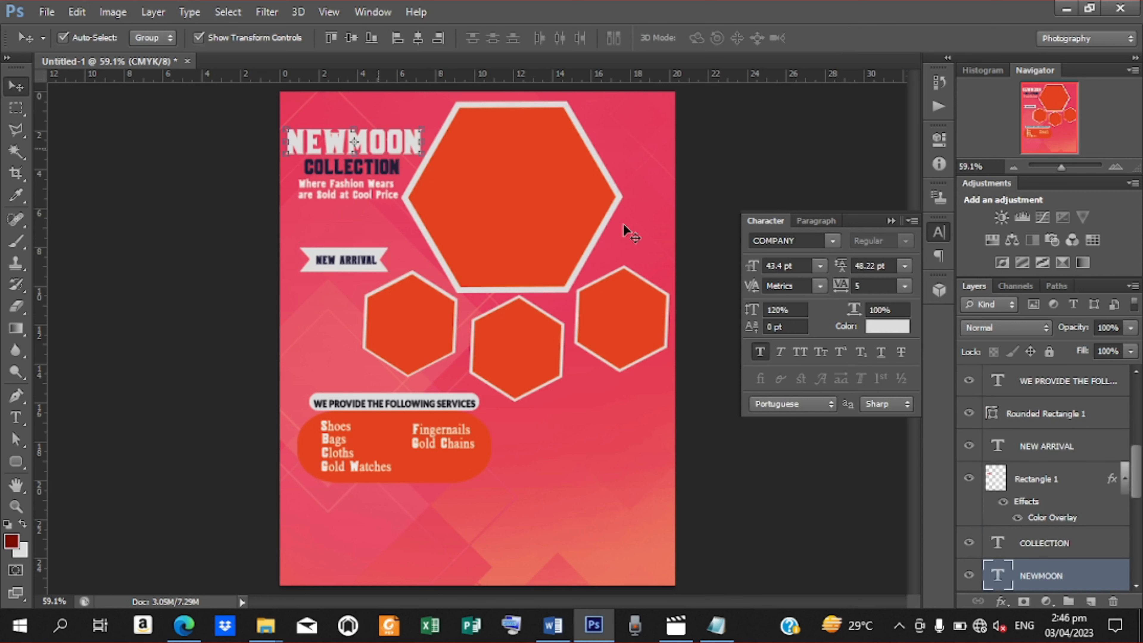
pyautogui.click(1038, 541)
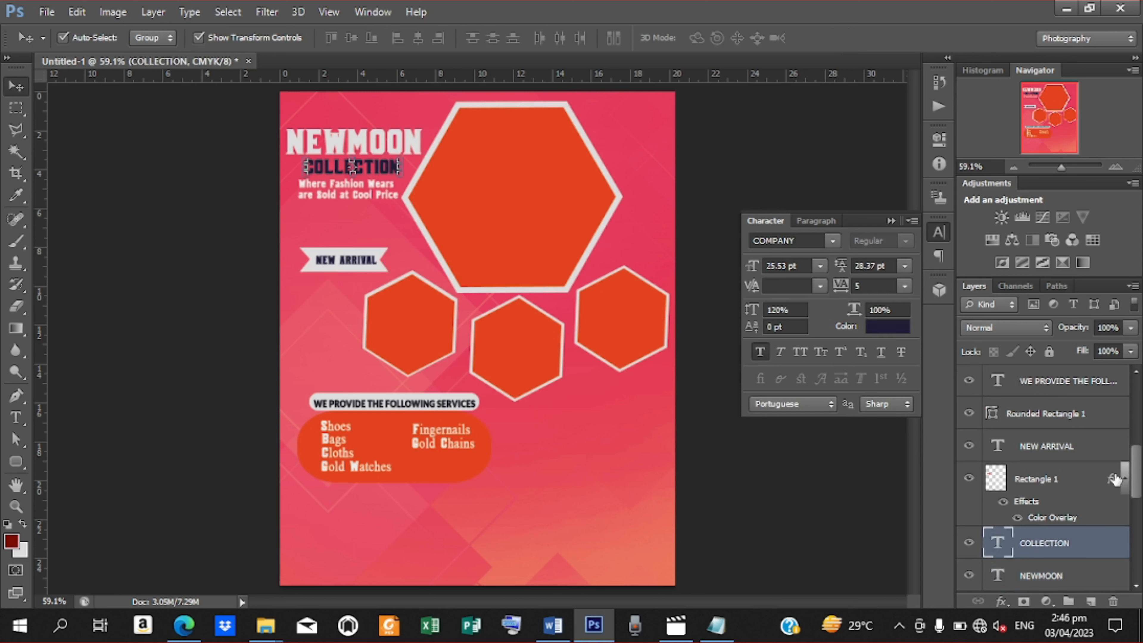
pyautogui.moveTo(1137, 475); pyautogui.dragTo(1114, 387)
pyautogui.keyDown('shift'); pyautogui.click(1047, 464); pyautogui.keyUp('shift')
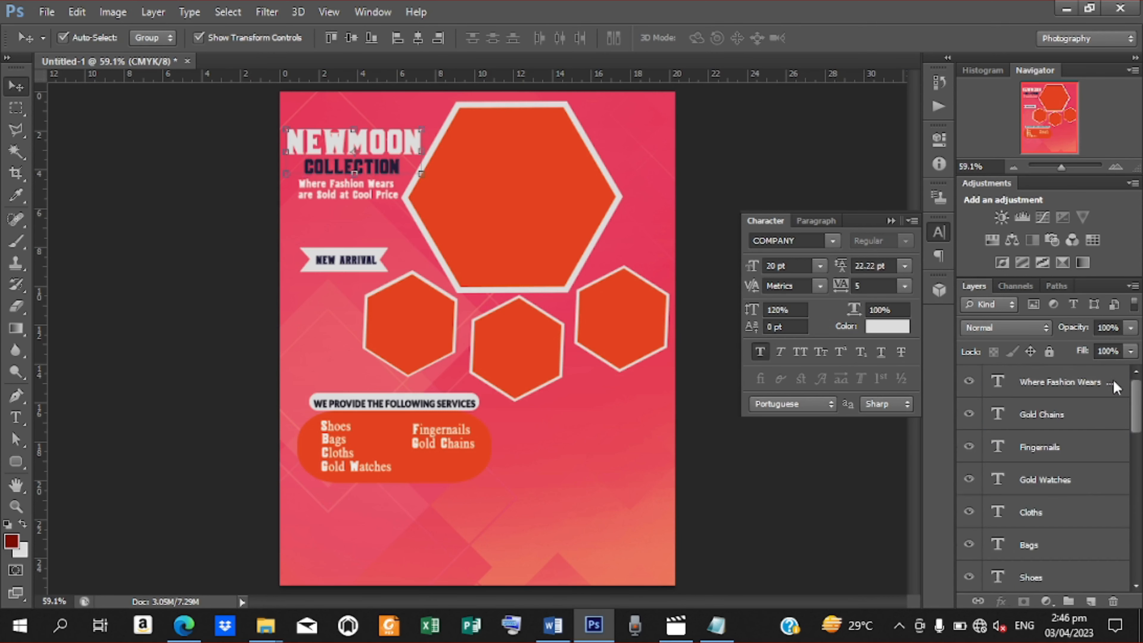
pyautogui.keyDown('shift'); pyautogui.click(1051, 383); pyautogui.keyUp('shift')
pyautogui.press('Down')
pyautogui.press('Down')
pyautogui.press('Down')
pyautogui.press('Down')
pyautogui.press('Down')
pyautogui.press('Down')
pyautogui.press('Down')
pyautogui.press('Down')
pyautogui.press('Down')
pyautogui.press('Down')
pyautogui.press('Down')
pyautogui.press('Down')
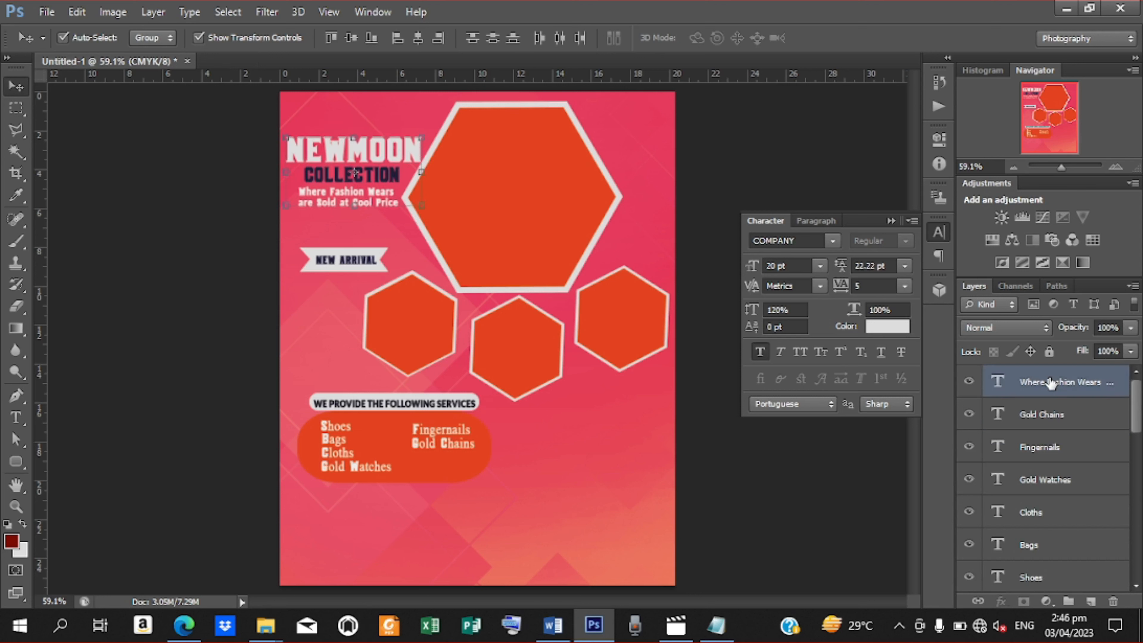
pyautogui.press('Down')
pyautogui.press('Down')
pyautogui.press('Down')
pyautogui.press('Down')
pyautogui.press('Down')
pyautogui.press('Down')
pyautogui.press('Down')
pyautogui.press('Down')
pyautogui.press('Down')
pyautogui.press('Down')
pyautogui.press('Left')
pyautogui.press('Left')
pyautogui.press('Left')
pyautogui.press('Left')
pyautogui.press('Left')
pyautogui.press('Left')
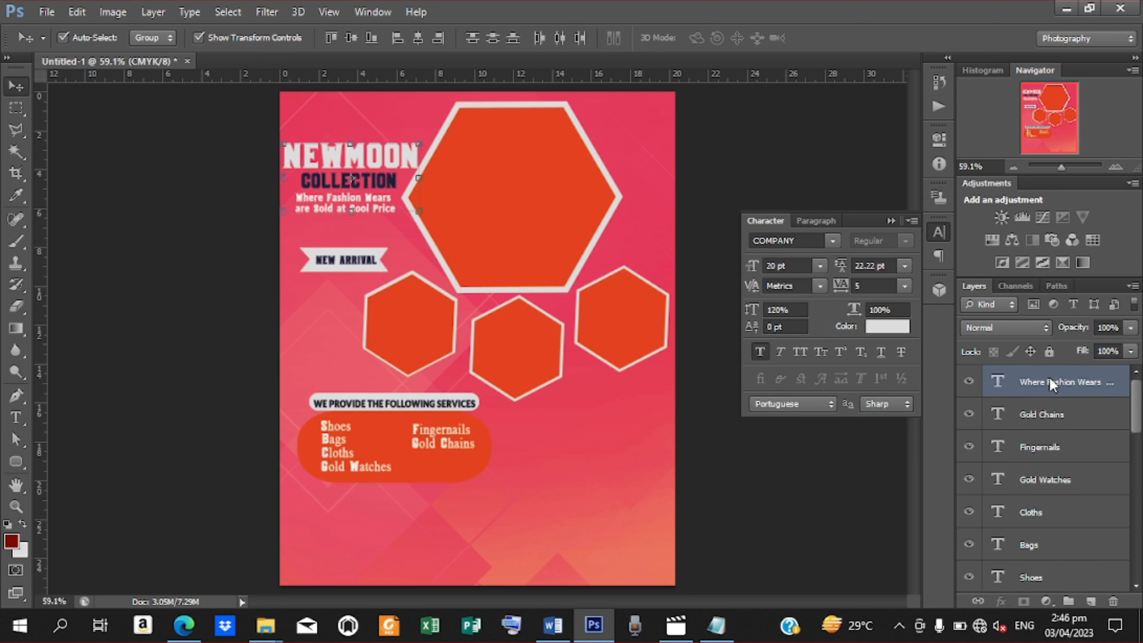
pyautogui.press('Up')
pyautogui.press('Up')
pyautogui.press('Up')
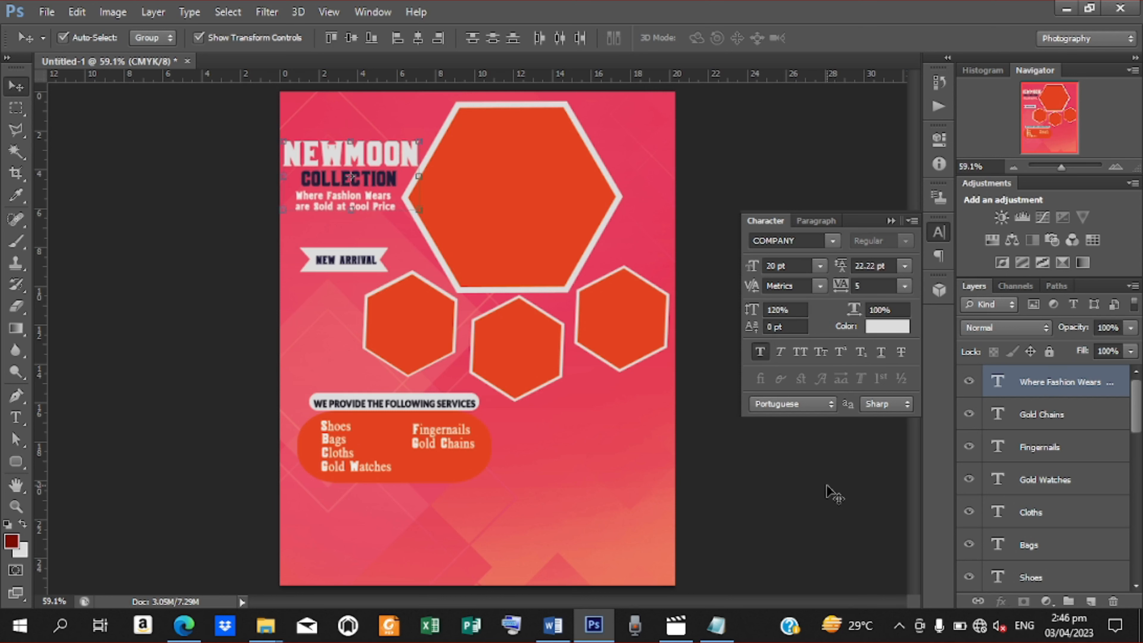
# Copy the location KPANDO from the readme file in Notepad and return to Photoshop
pyautogui.click(716, 625)
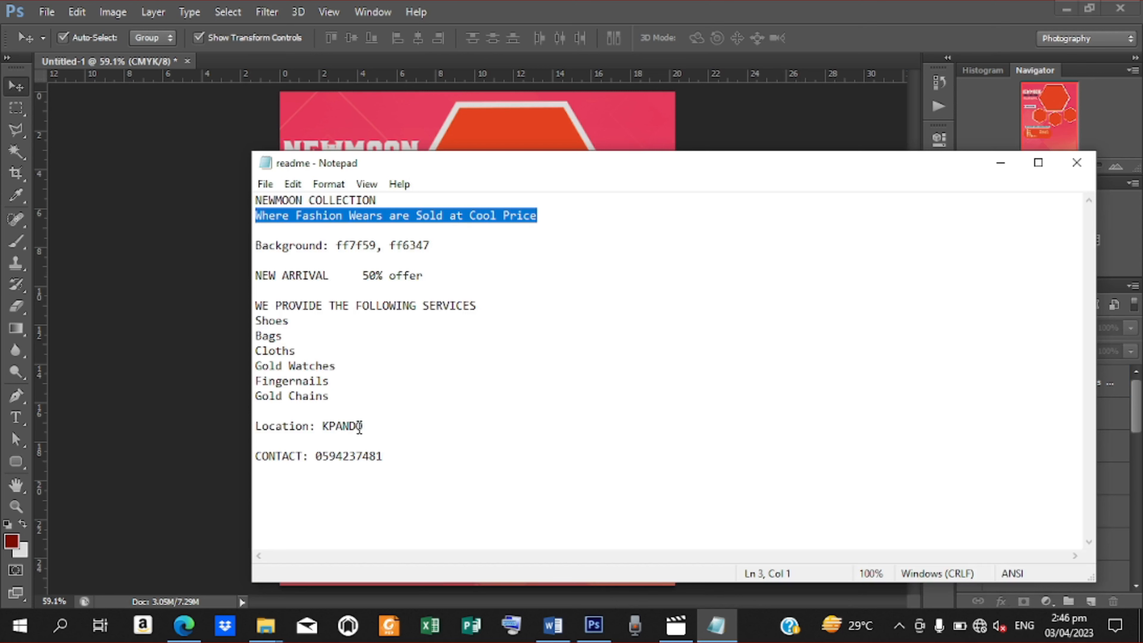
pyautogui.moveTo(360, 427); pyautogui.dragTo(323, 425)
pyautogui.rightClick(323, 426)
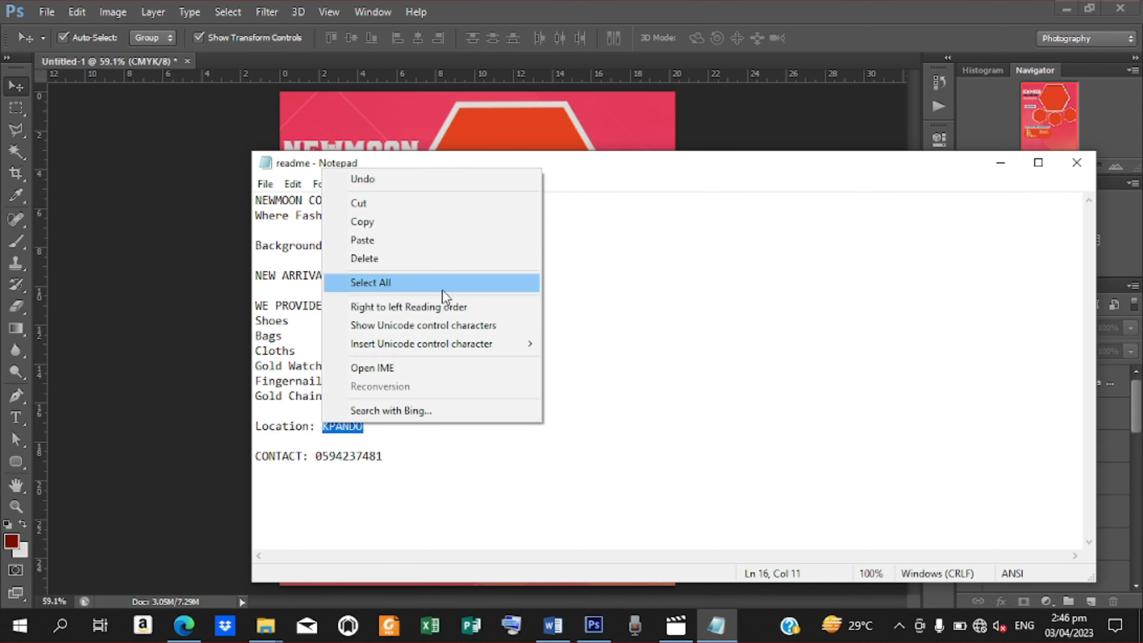
pyautogui.click(401, 225)
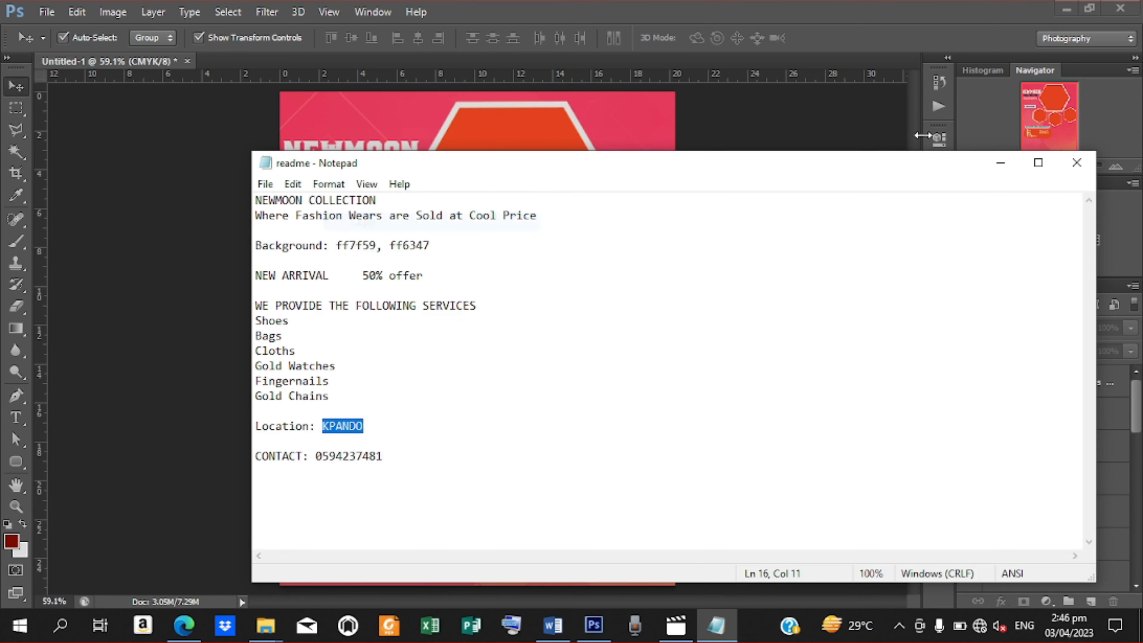
pyautogui.click(1002, 166)
# Add KPANDO as a new text layer and place it near the flyer's bottom edge, left of center
pyautogui.press('t')
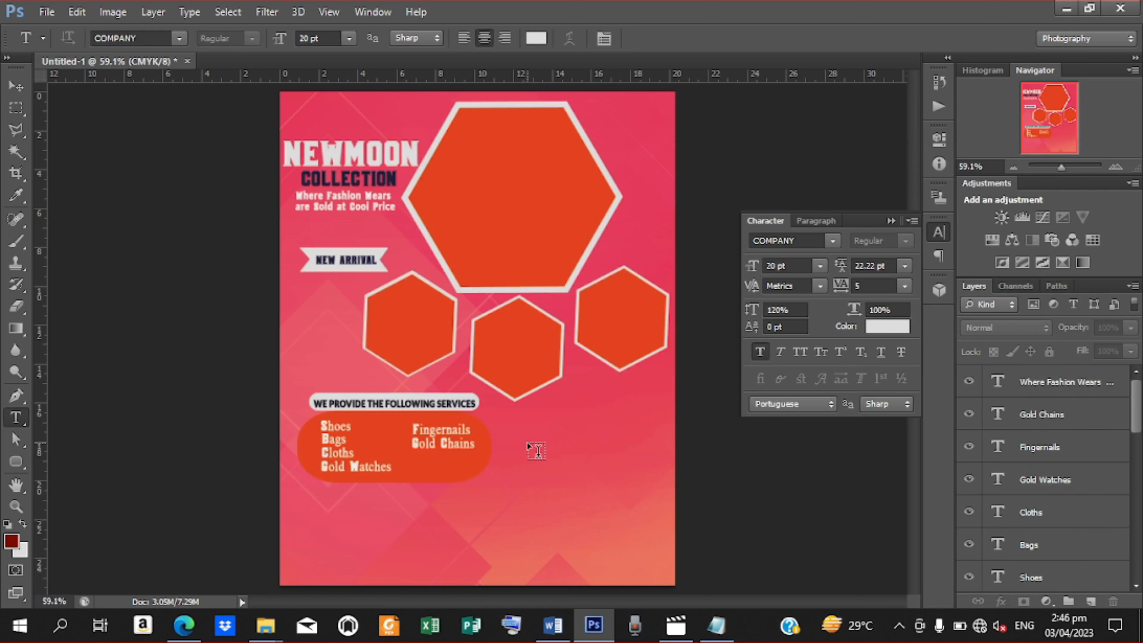
pyautogui.click(526, 440)
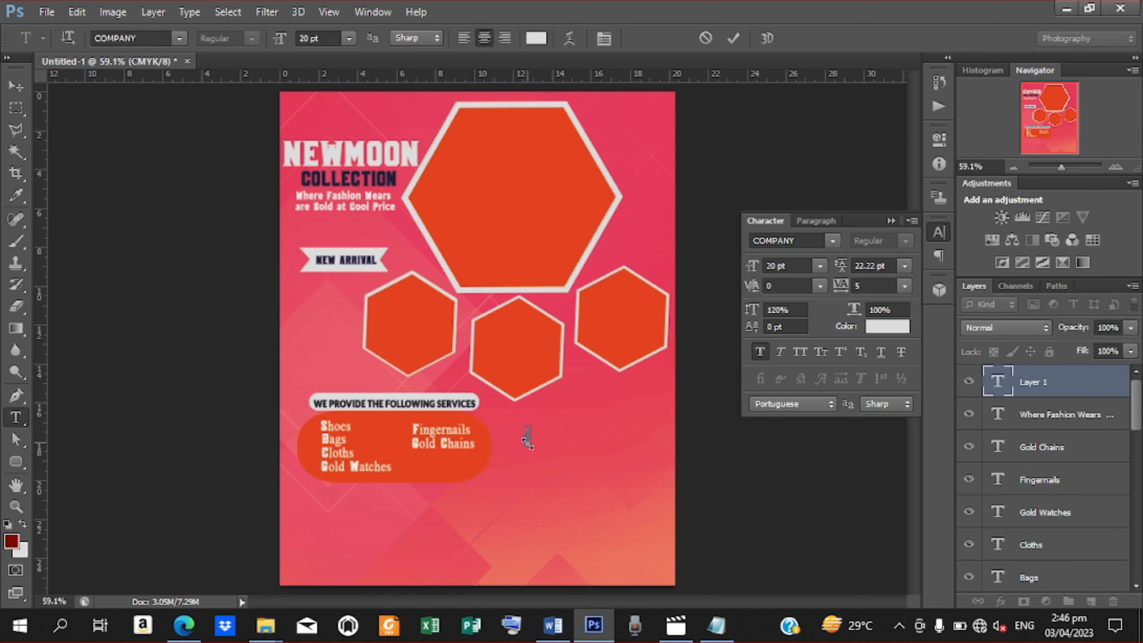
pyautogui.hotkey('ctrl', 'v')
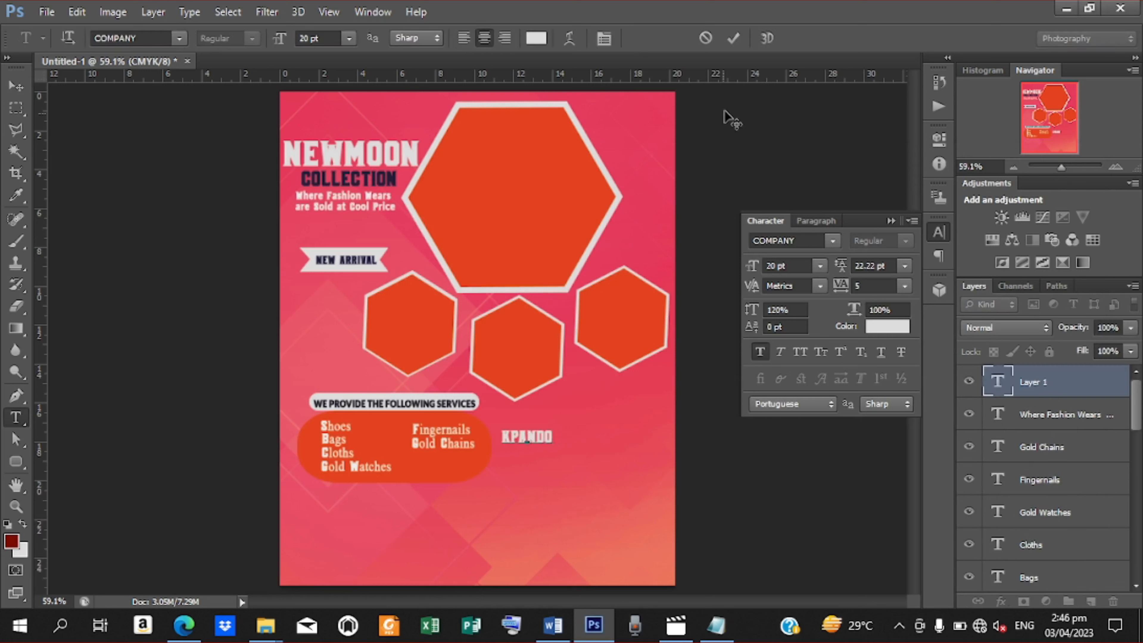
pyautogui.click(734, 37)
pyautogui.press('v')
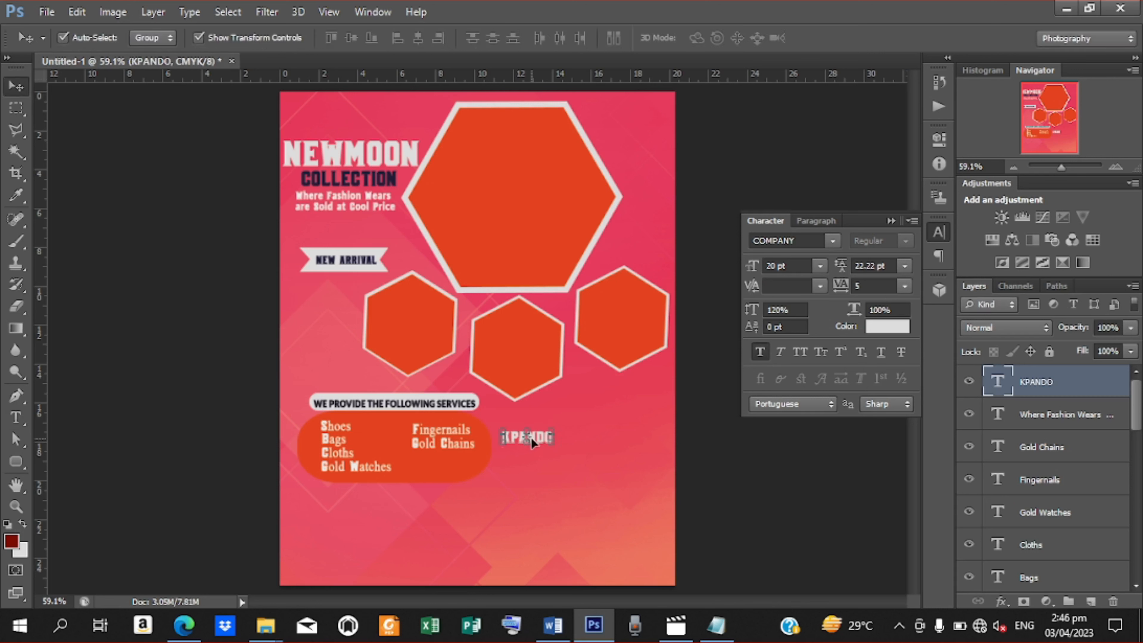
pyautogui.moveTo(536, 435); pyautogui.dragTo(393, 553)
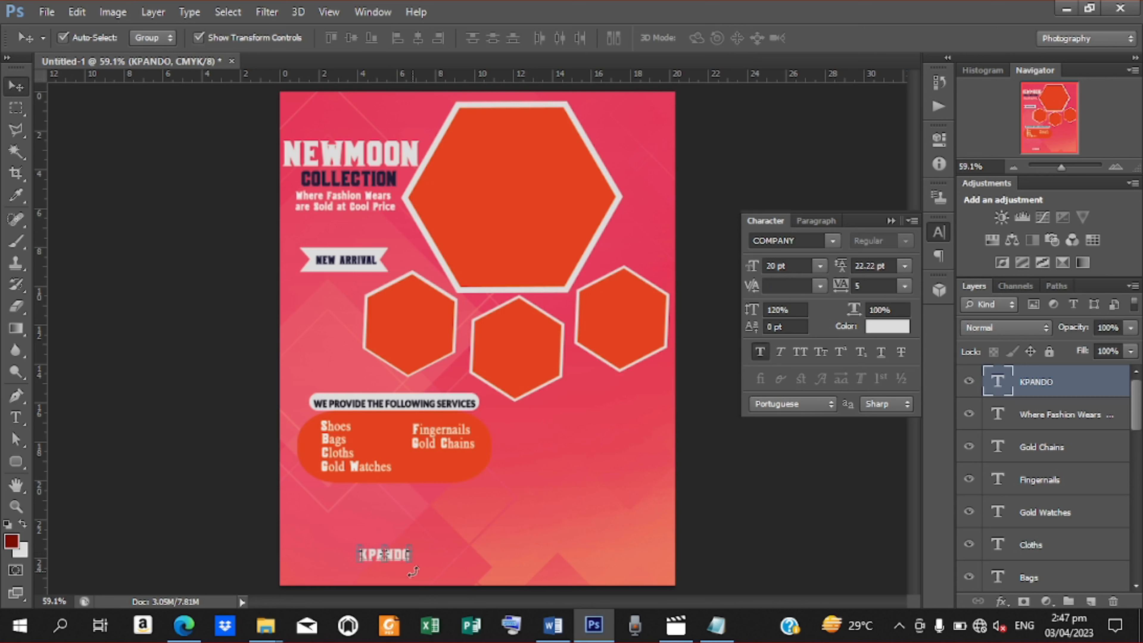
# Duplicate the KPANDO text and place the copy near the flyer's lower-right corner, level with the original
pyautogui.hotkey('ctrl', 'j')
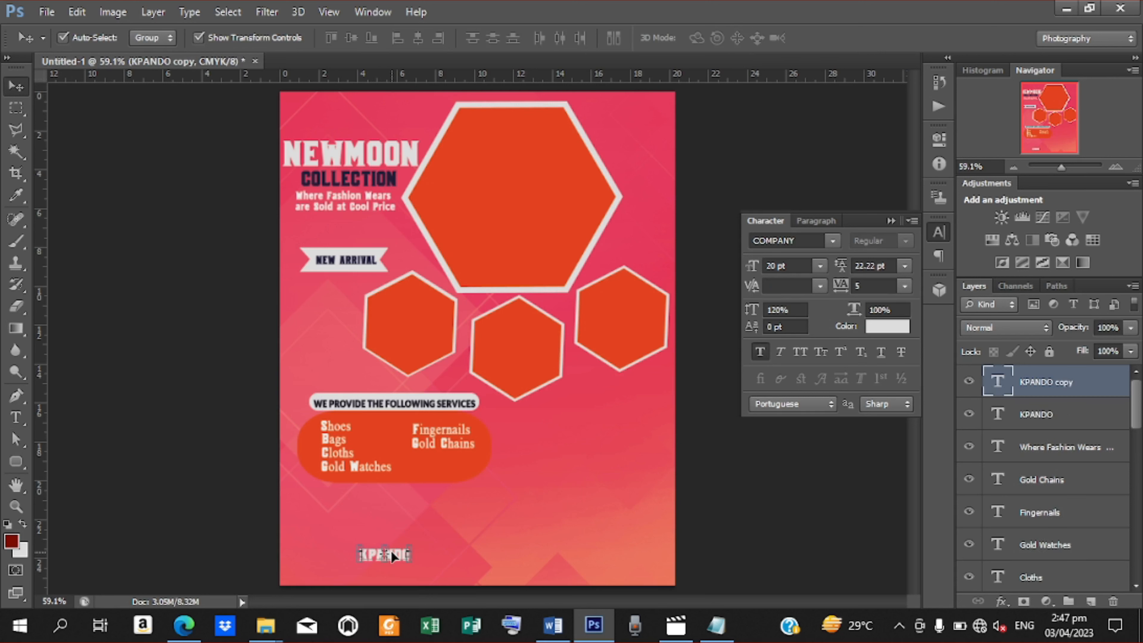
pyautogui.moveTo(392, 550); pyautogui.dragTo(609, 559)
# Open the KPANDO copy for text editing, copy the contact number from the readme file in Notepad, and return to Photoshop
pyautogui.press('t')
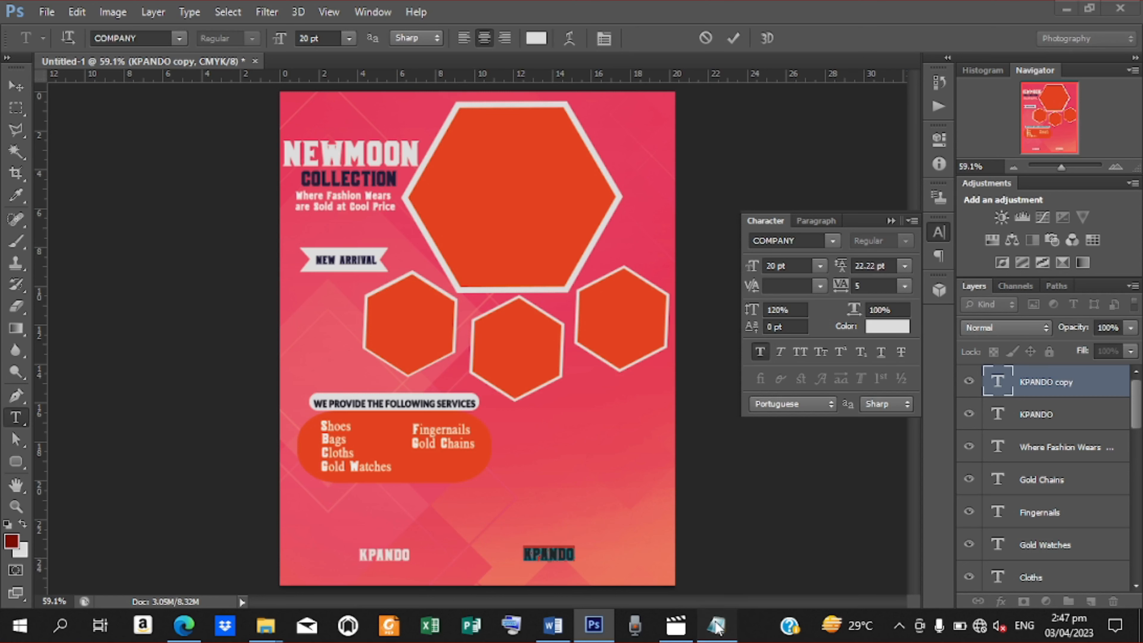
pyautogui.click(716, 625)
pyautogui.moveTo(315, 457); pyautogui.dragTo(392, 455)
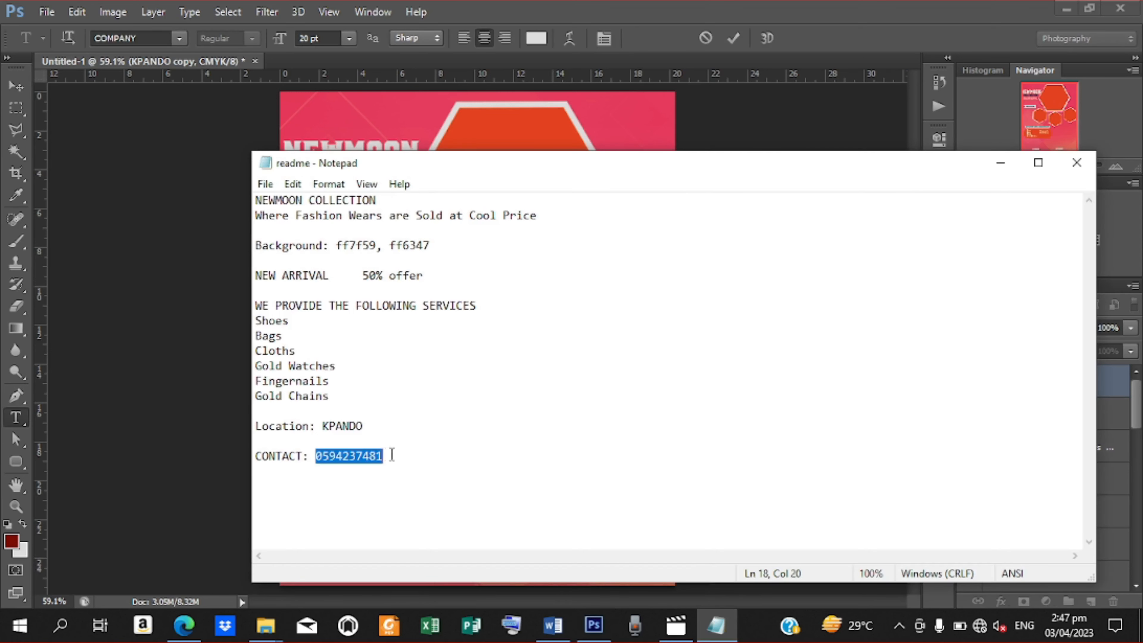
pyautogui.rightClick(353, 457)
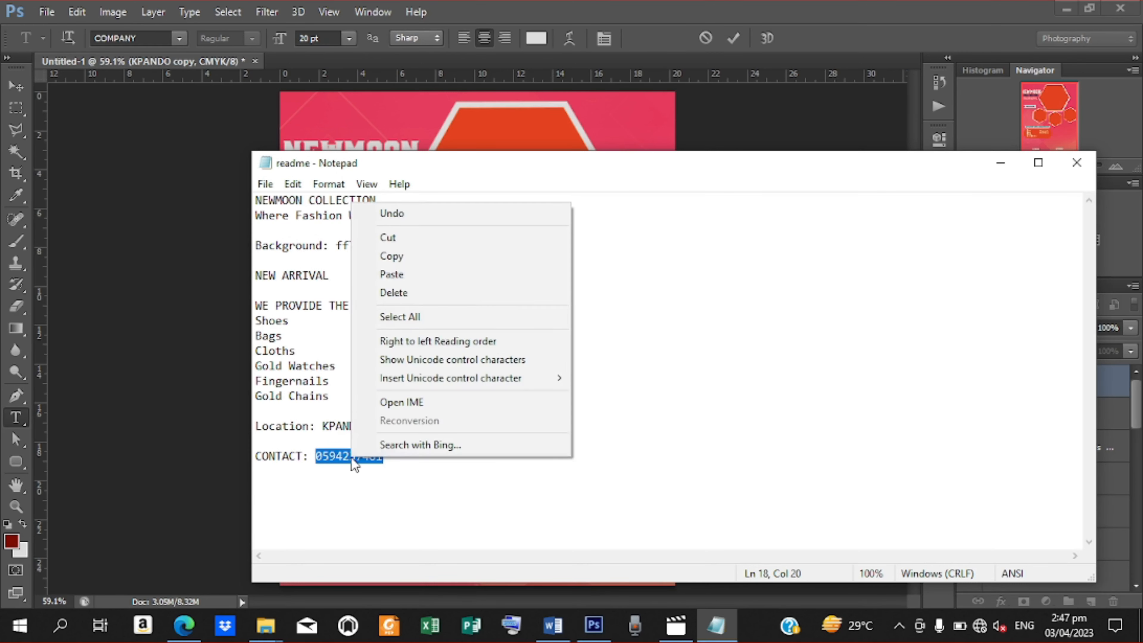
pyautogui.click(400, 259)
pyautogui.click(1000, 163)
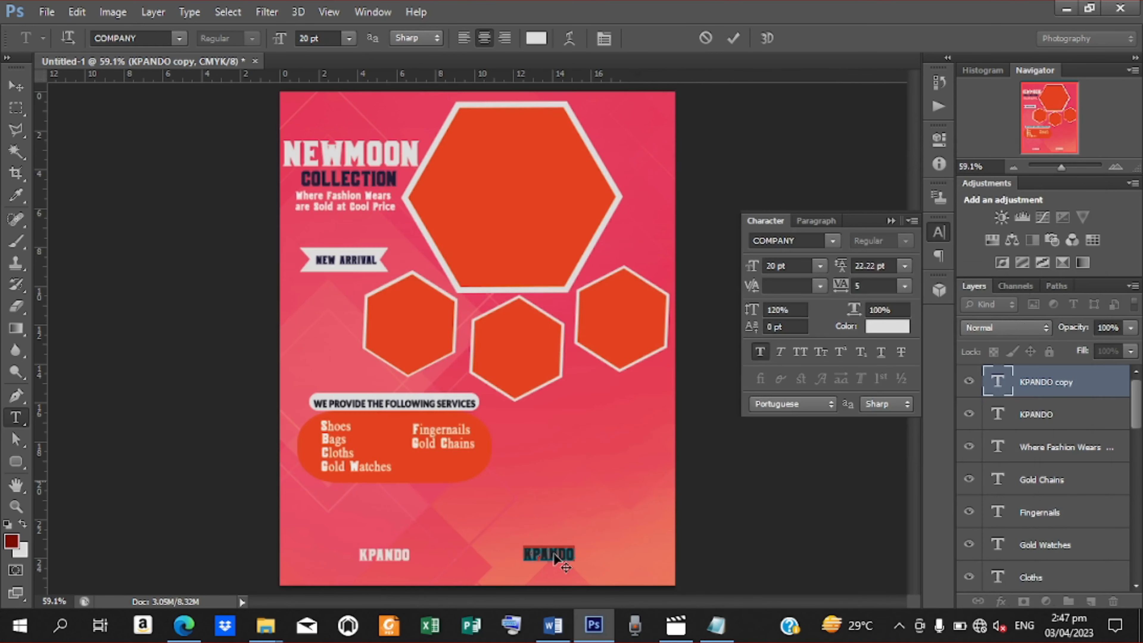
# Replace the KPANDO copy's text with the contact number and space its digits into groups of three, three and four
pyautogui.hotkey('ctrl', 'v')
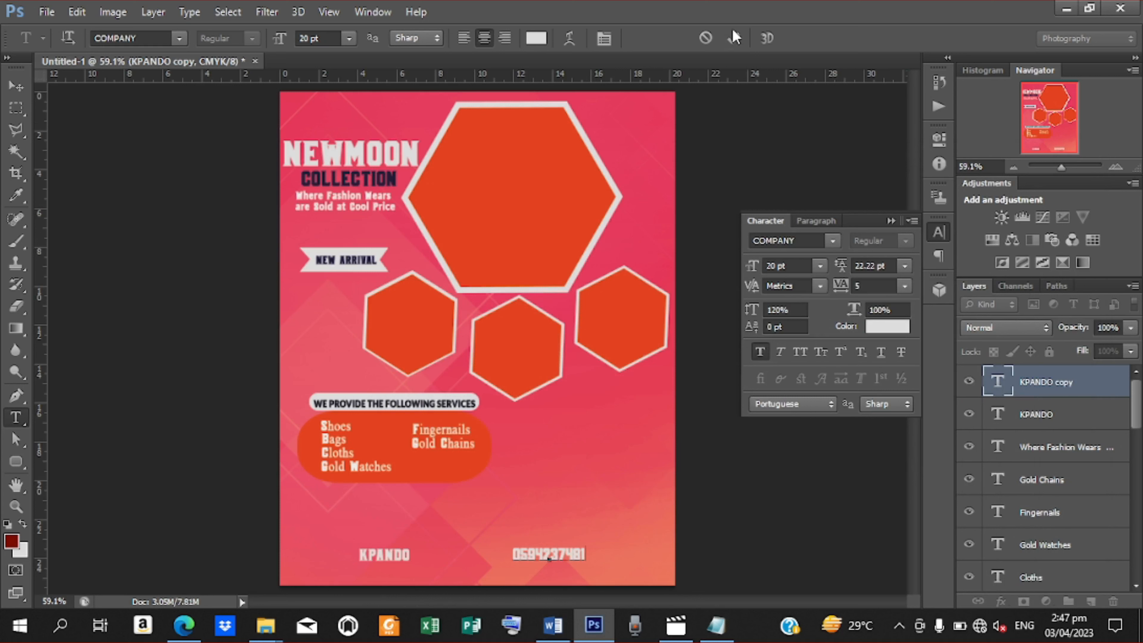
pyautogui.click(735, 37)
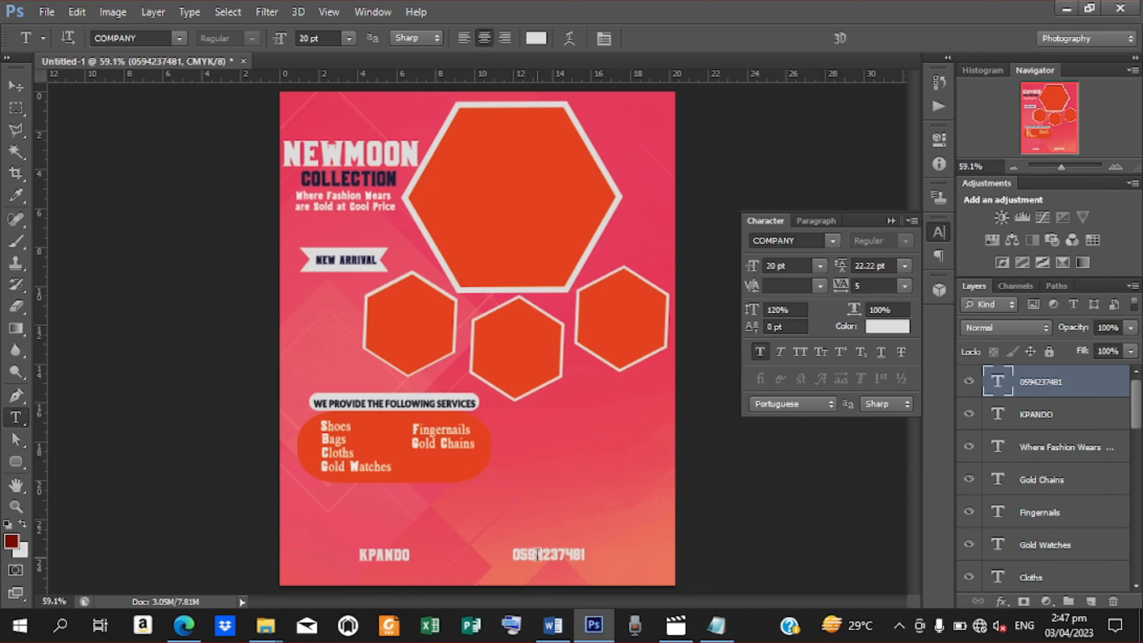
pyautogui.click(538, 555)
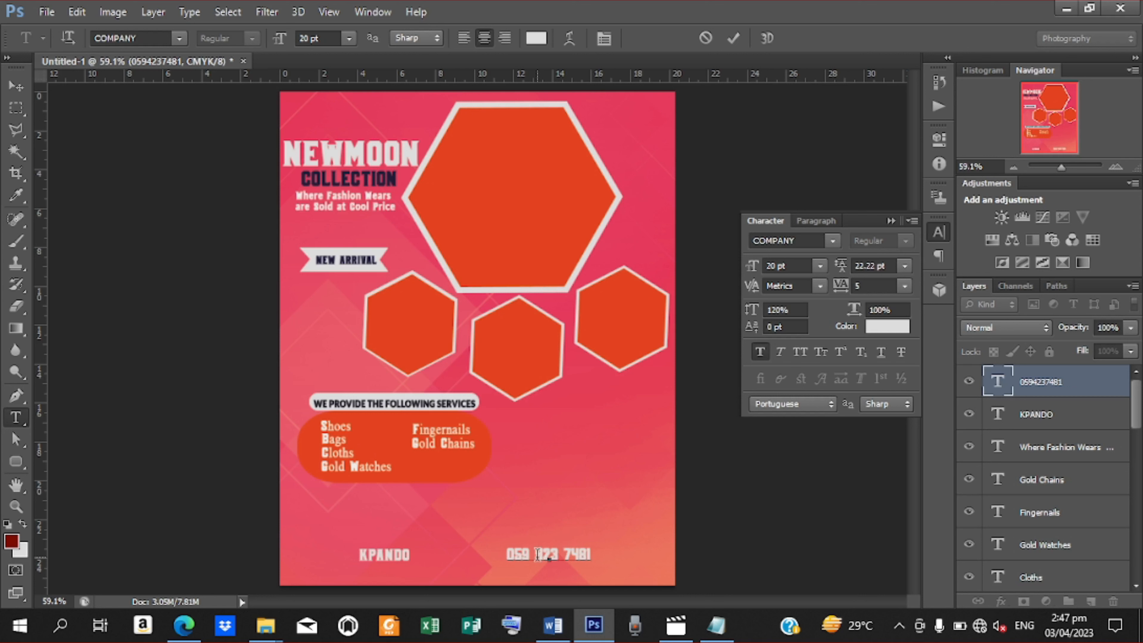
pyautogui.click(733, 38)
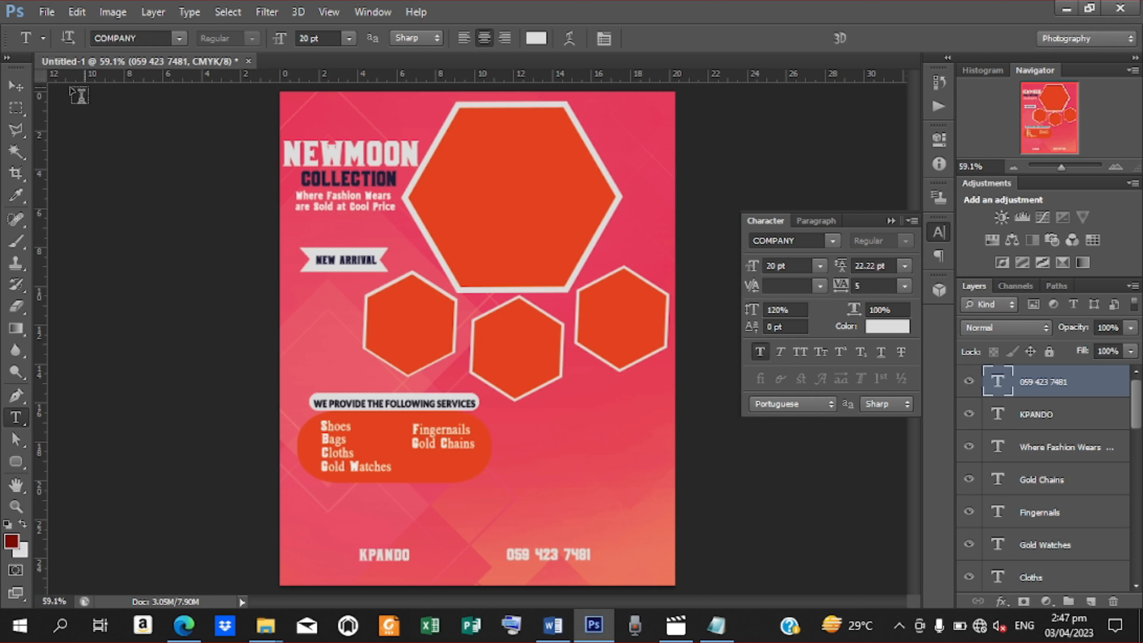
# Draw a rectangle about 886 by 162 px across the flyer's bottom edge, extending past both sides of the page
pyautogui.click(18, 86)
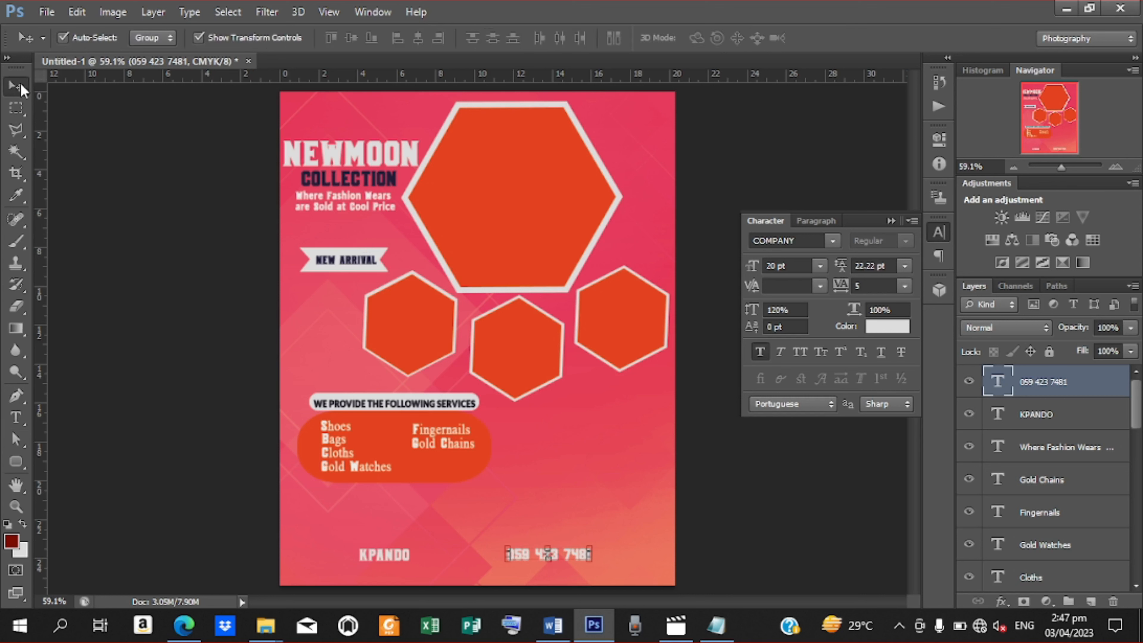
pyautogui.click(15, 463)
pyautogui.click(83, 464)
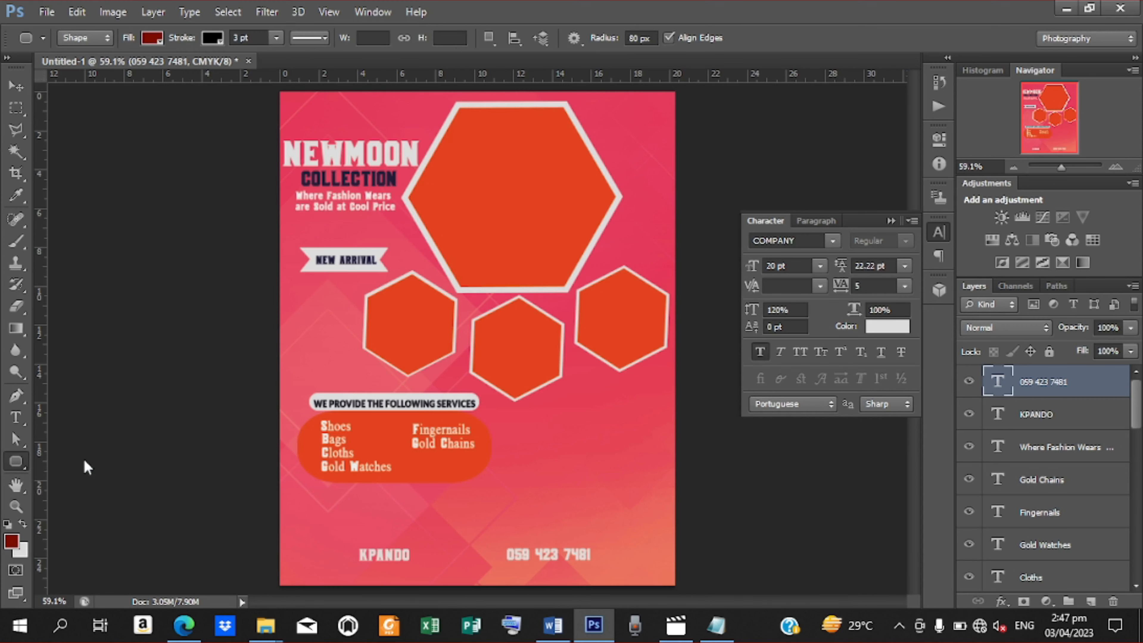
pyautogui.moveTo(259, 527); pyautogui.dragTo(697, 607)
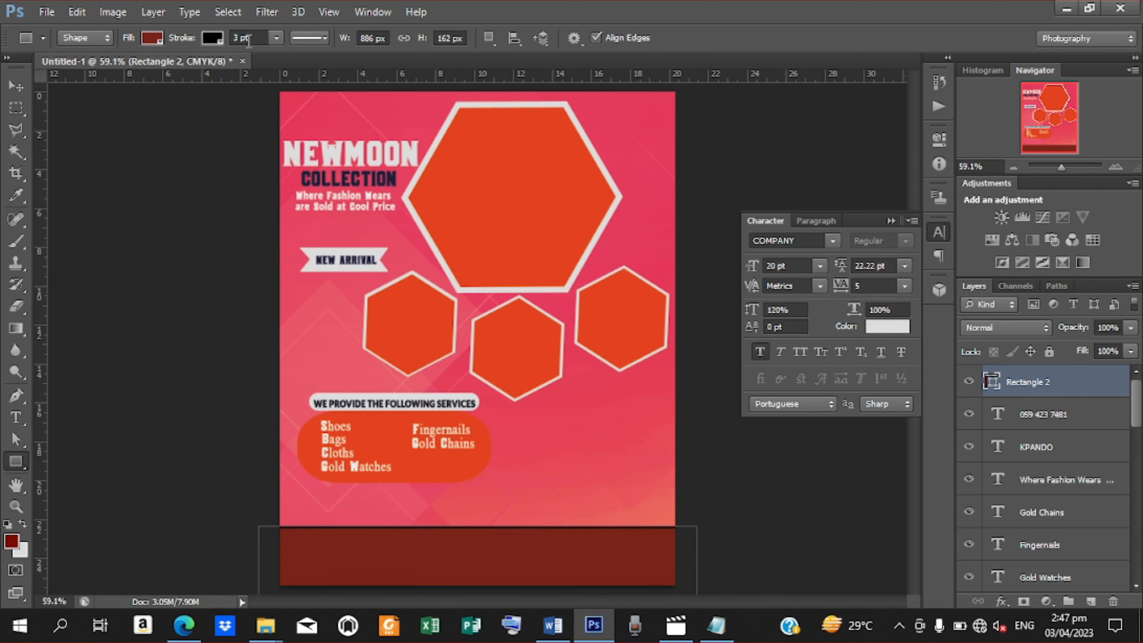
# Remove the bottom rectangle's stroke and fill it with the recently used light gray
pyautogui.click(220, 40)
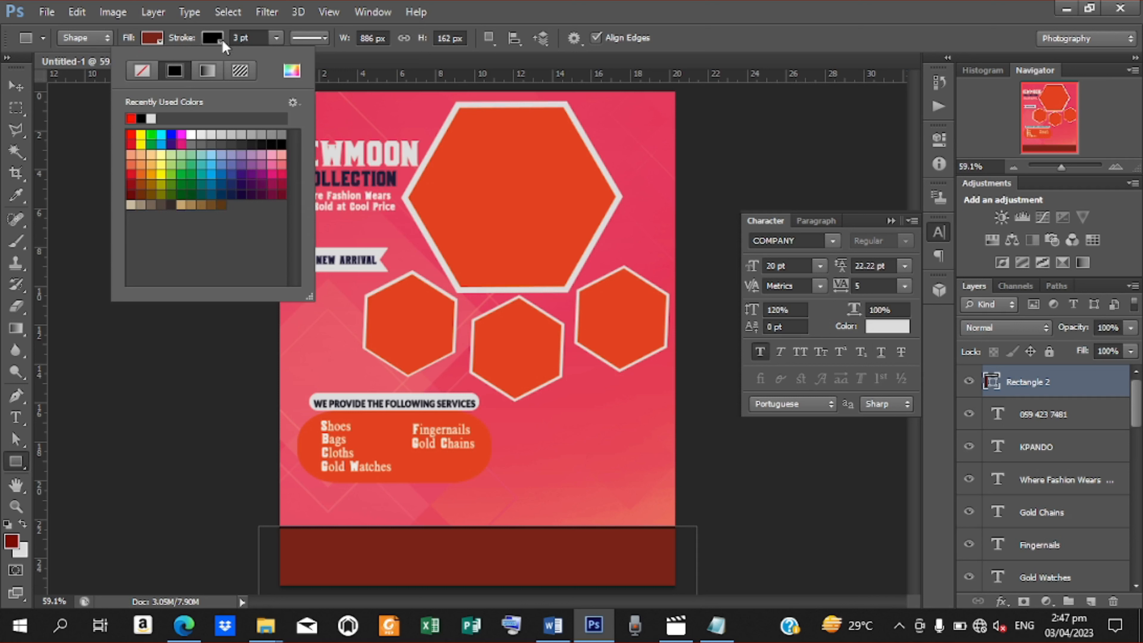
pyautogui.click(142, 70)
pyautogui.click(153, 41)
pyautogui.click(153, 42)
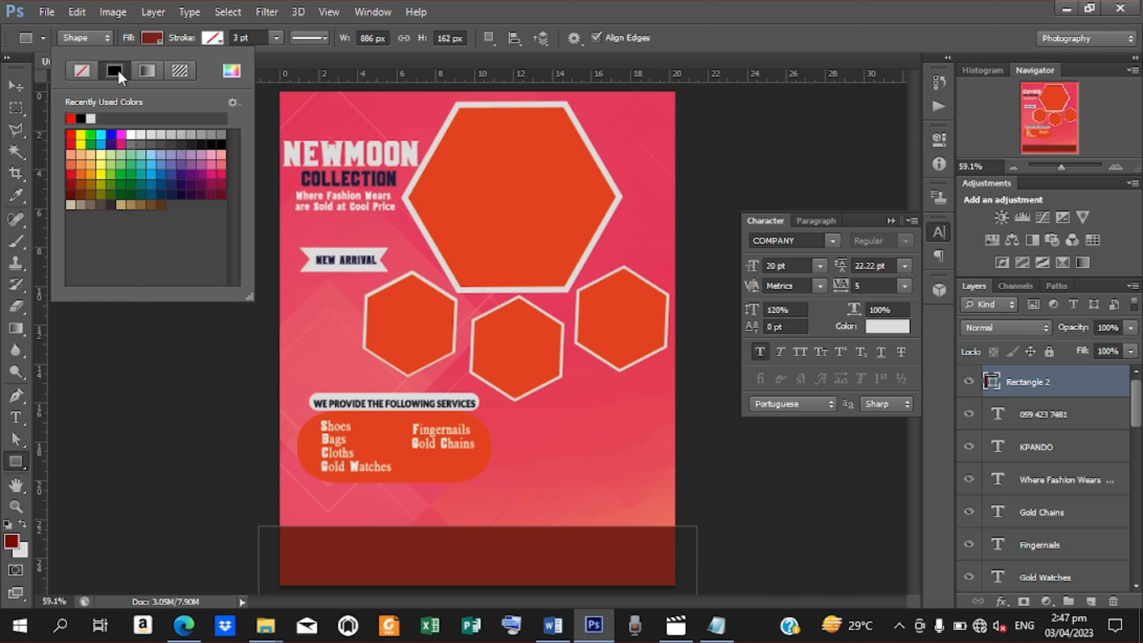
pyautogui.click(91, 118)
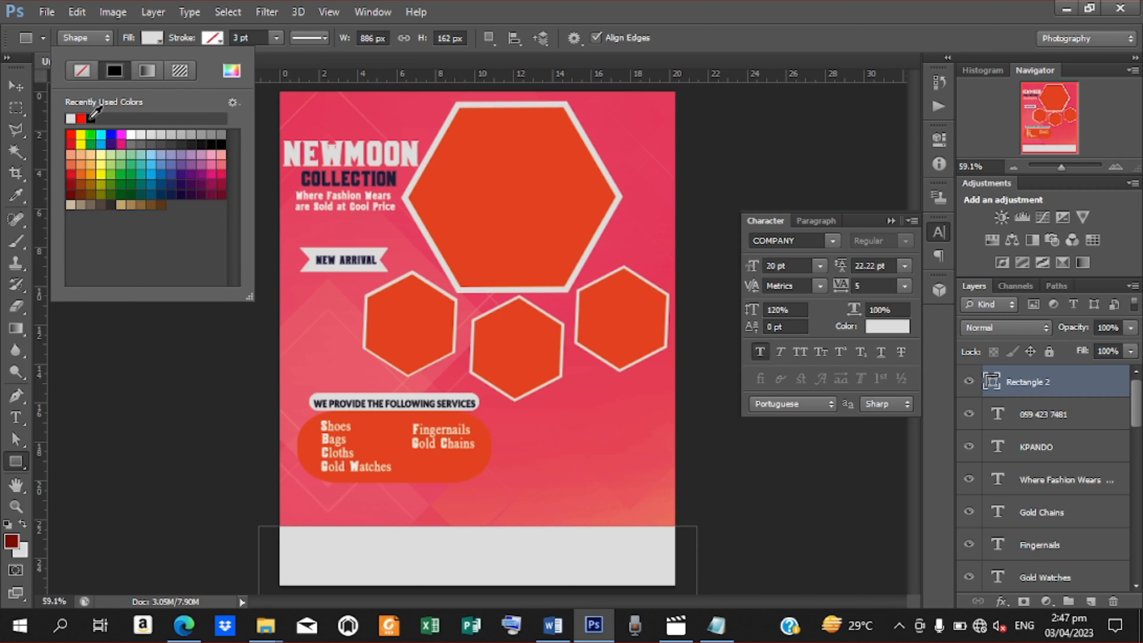
# Nudge the light gray rectangle down so it forms a slimmer band along the flyer's bottom edge
pyautogui.click(16, 86)
pyautogui.press('Down')
pyautogui.press('Down')
pyautogui.press('Down')
pyautogui.press('Down')
pyautogui.press('Down')
pyautogui.press('Down')
pyautogui.press('Down')
pyautogui.press('Down')
pyautogui.press('Down')
pyautogui.press('Down')
pyautogui.press('Down')
pyautogui.press('Down')
pyautogui.press('Down')
pyautogui.press('Down')
pyautogui.press('Down')
pyautogui.press('Down')
pyautogui.press('Down')
pyautogui.press('Down')
pyautogui.press('Down')
pyautogui.press('Down')
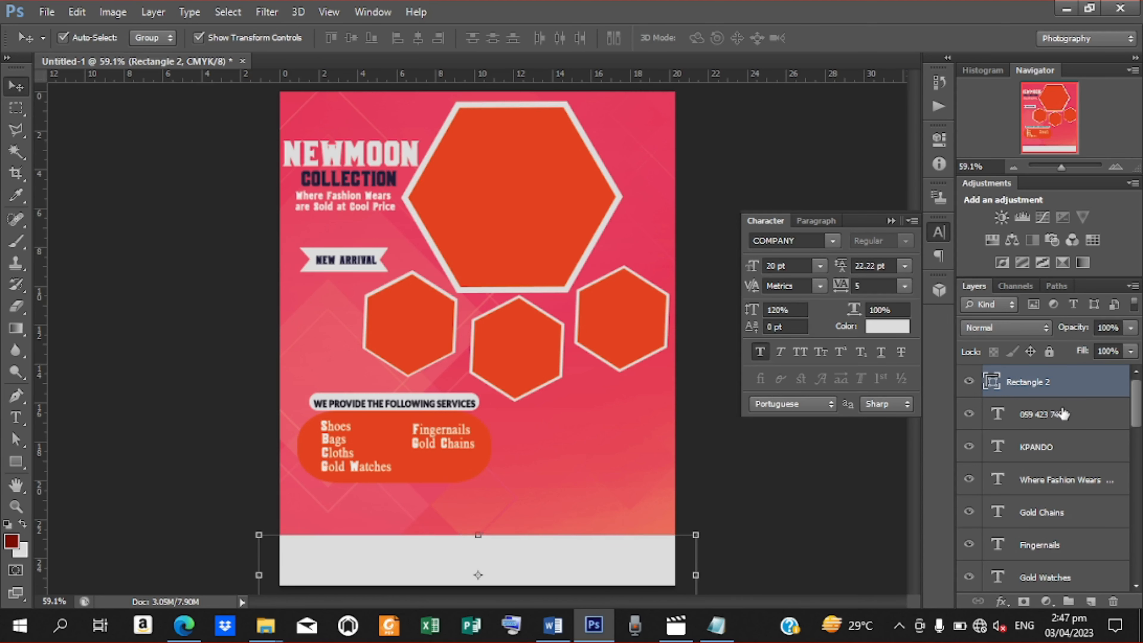
# Move the Rectangle 2 layer below the contact number and KPANDO text layers
pyautogui.click(1063, 414)
pyautogui.keyDown('shift'); pyautogui.click(1043, 454); pyautogui.keyUp('shift')
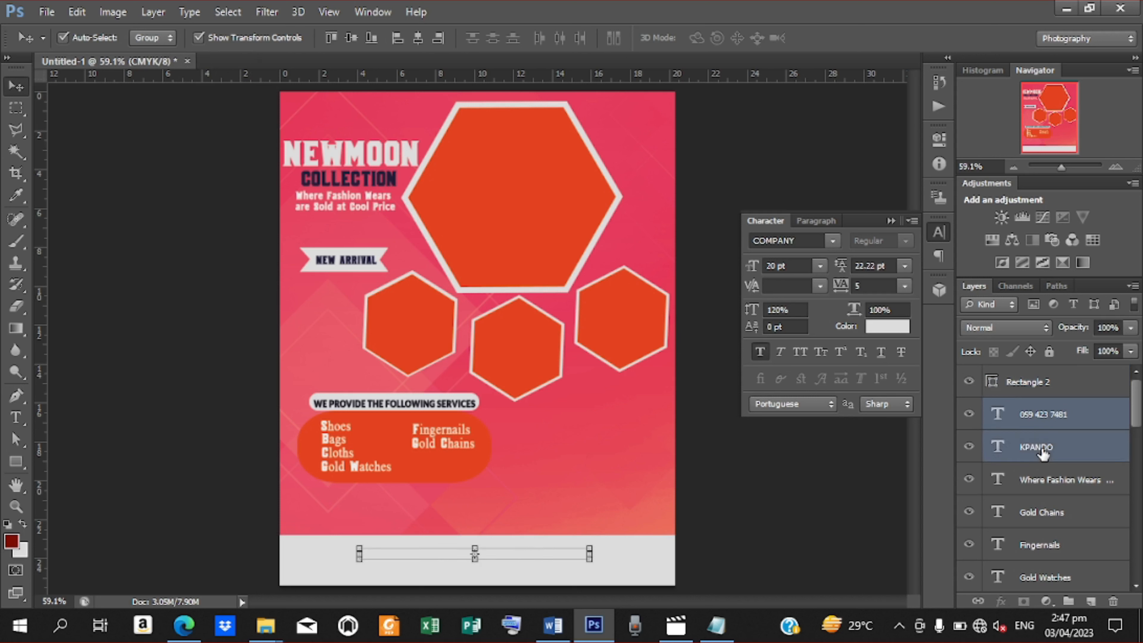
pyautogui.moveTo(1041, 382); pyautogui.dragTo(1039, 471)
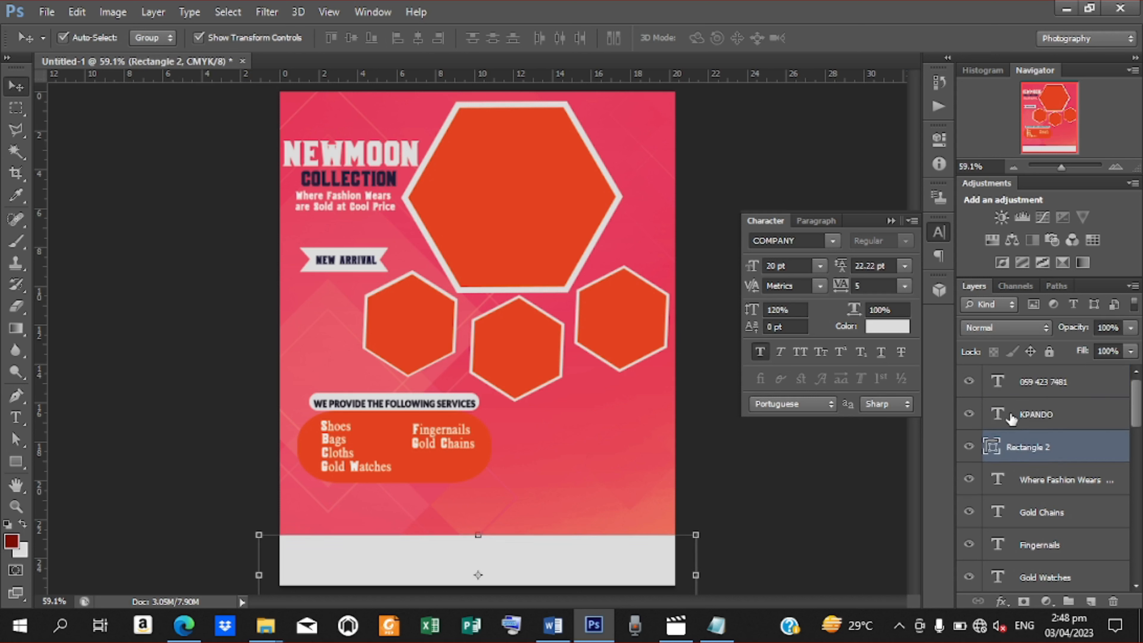
# Change the KPANDO text color to black (000000)
pyautogui.click(1011, 419)
pyautogui.doubleClick(1011, 419)
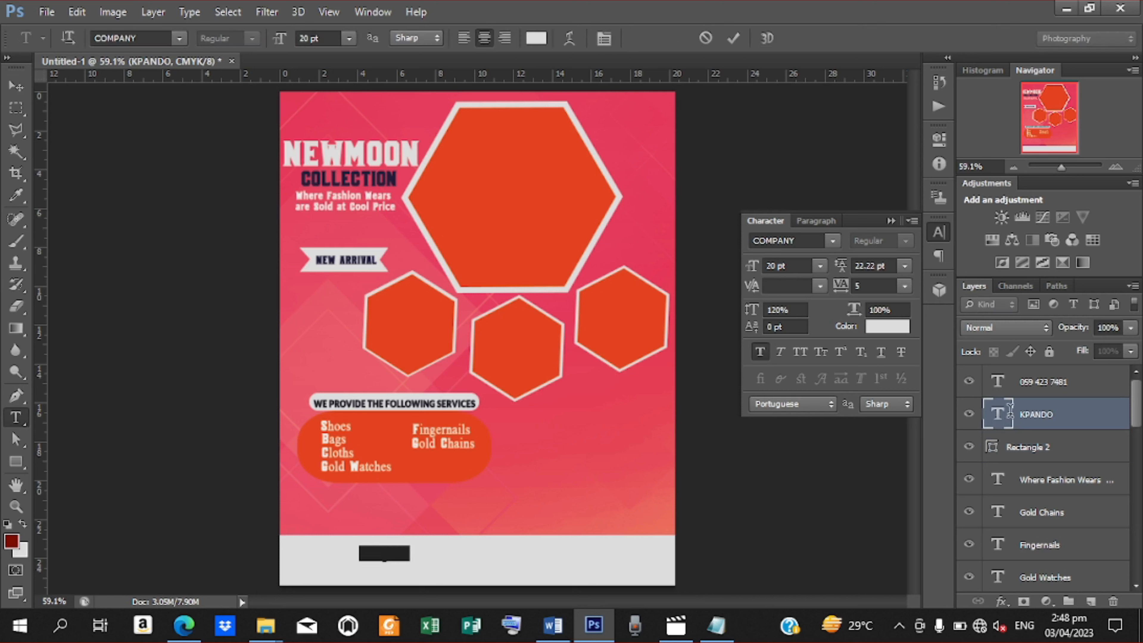
pyautogui.click(536, 38)
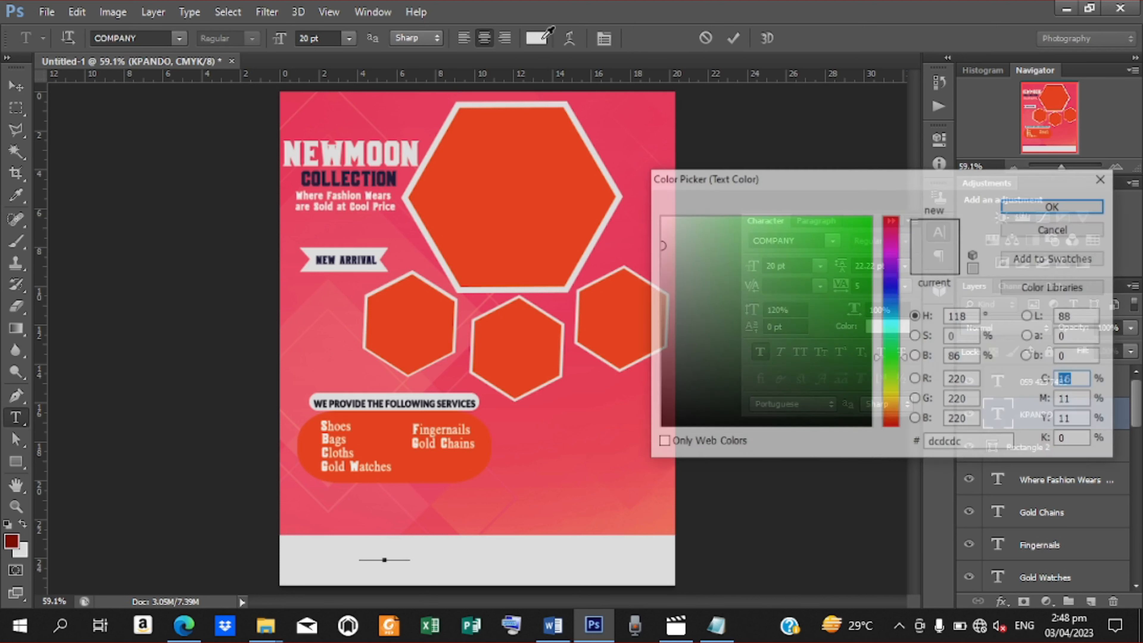
pyautogui.moveTo(673, 427); pyautogui.dragTo(640, 455)
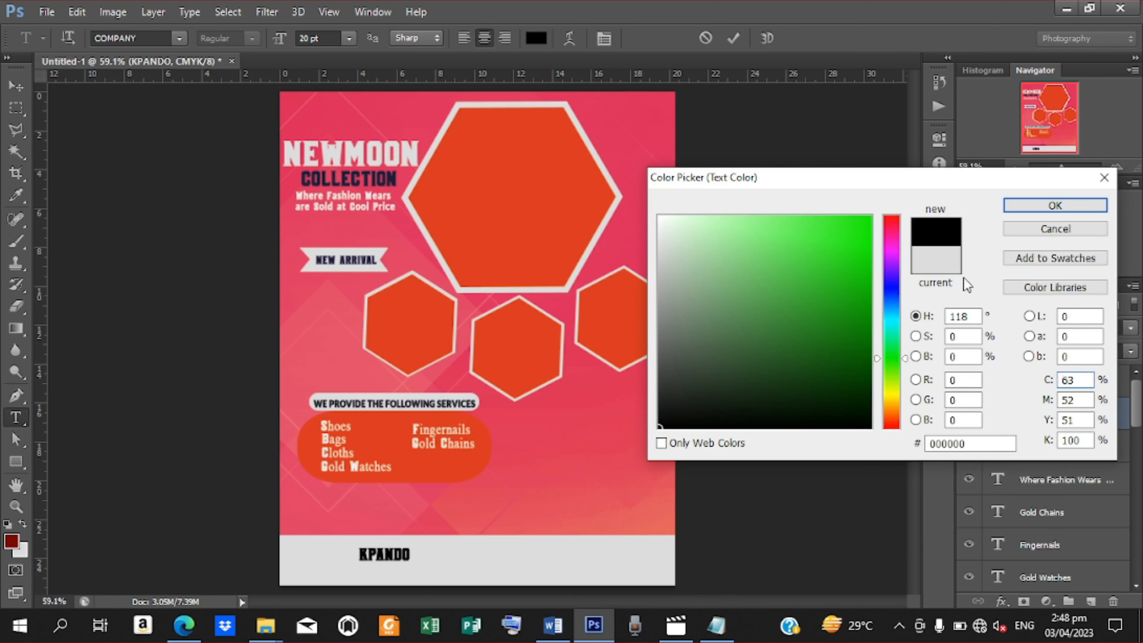
pyautogui.click(1026, 206)
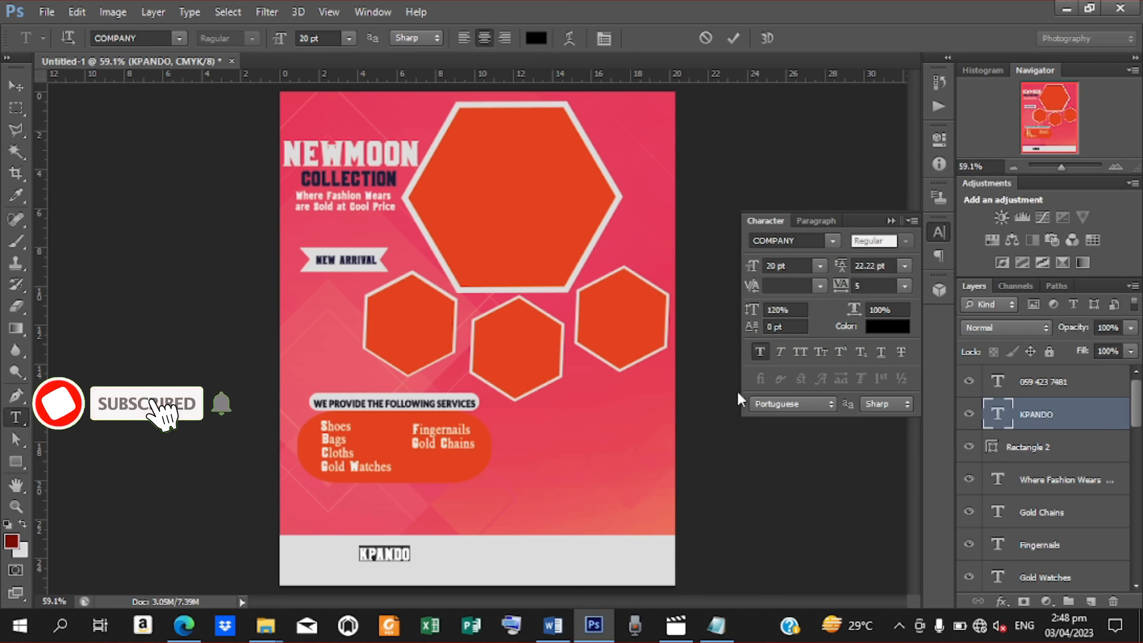
# Change the contact number's text color to black (000000)
pyautogui.click(1045, 386)
pyautogui.click(885, 329)
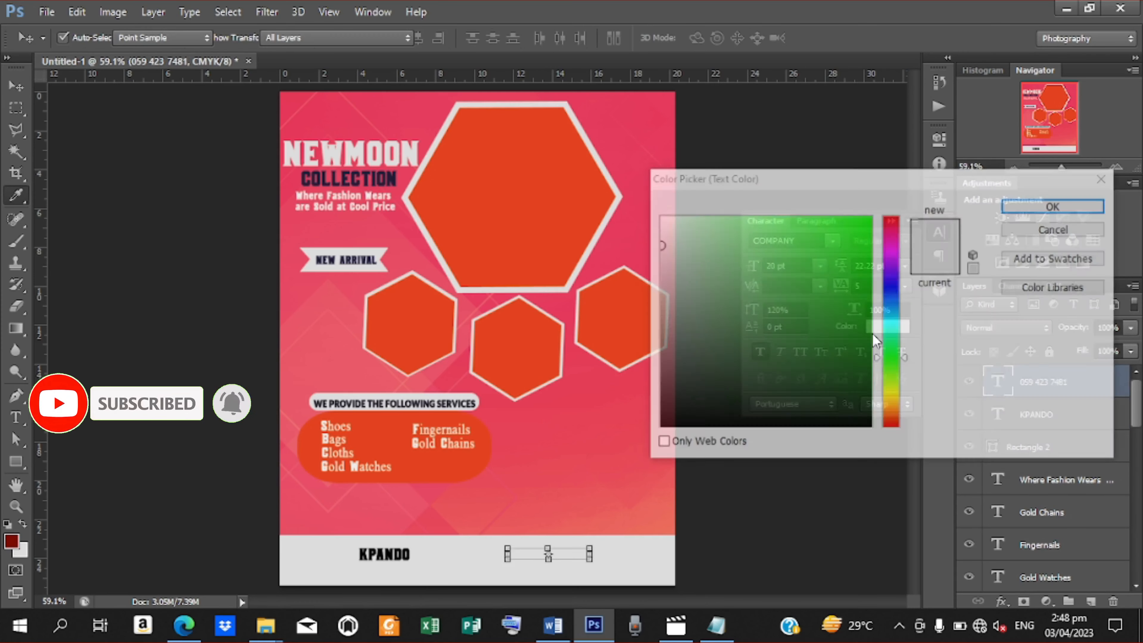
pyautogui.moveTo(727, 391); pyautogui.dragTo(651, 451)
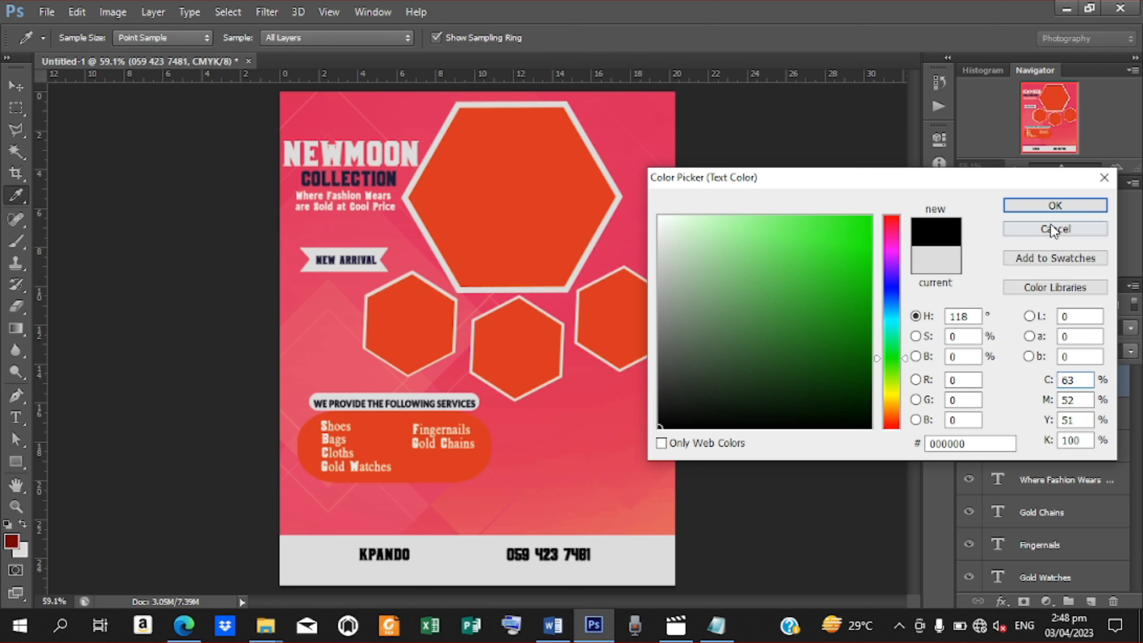
pyautogui.click(1049, 206)
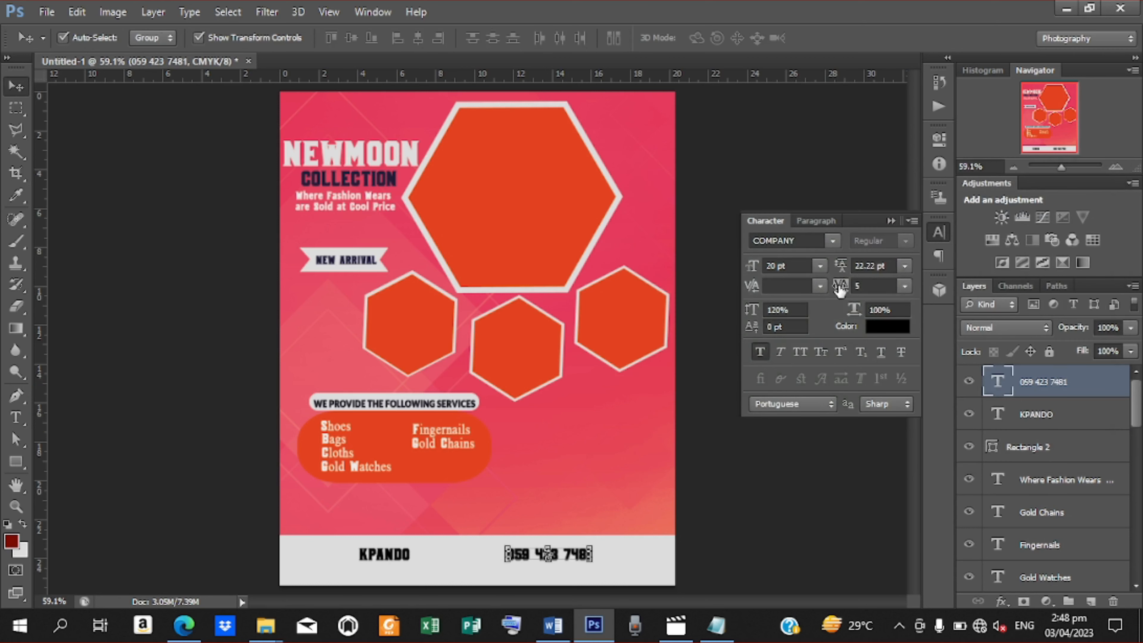
# Set the contact number's tracking to 25 and nudge both it and the KPANDO text slightly down within the gray band
pyautogui.moveTo(840, 290); pyautogui.dragTo(841, 289)
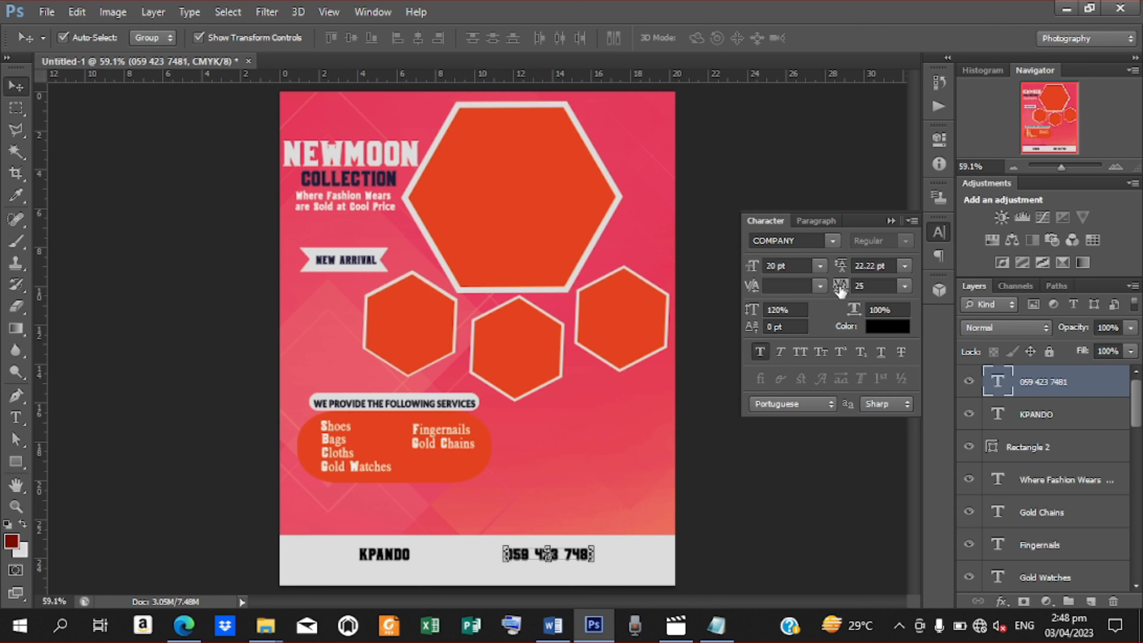
pyautogui.press('Down')
pyautogui.press('Down')
pyautogui.press('Down')
pyautogui.press('Down')
pyautogui.press('Down')
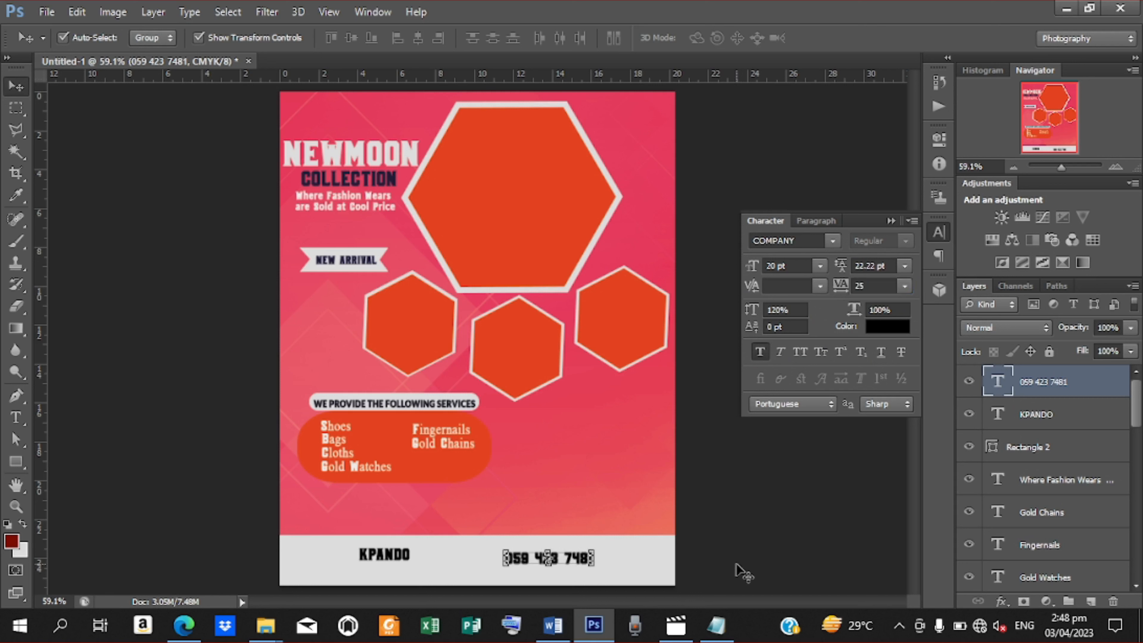
pyautogui.click(1071, 418)
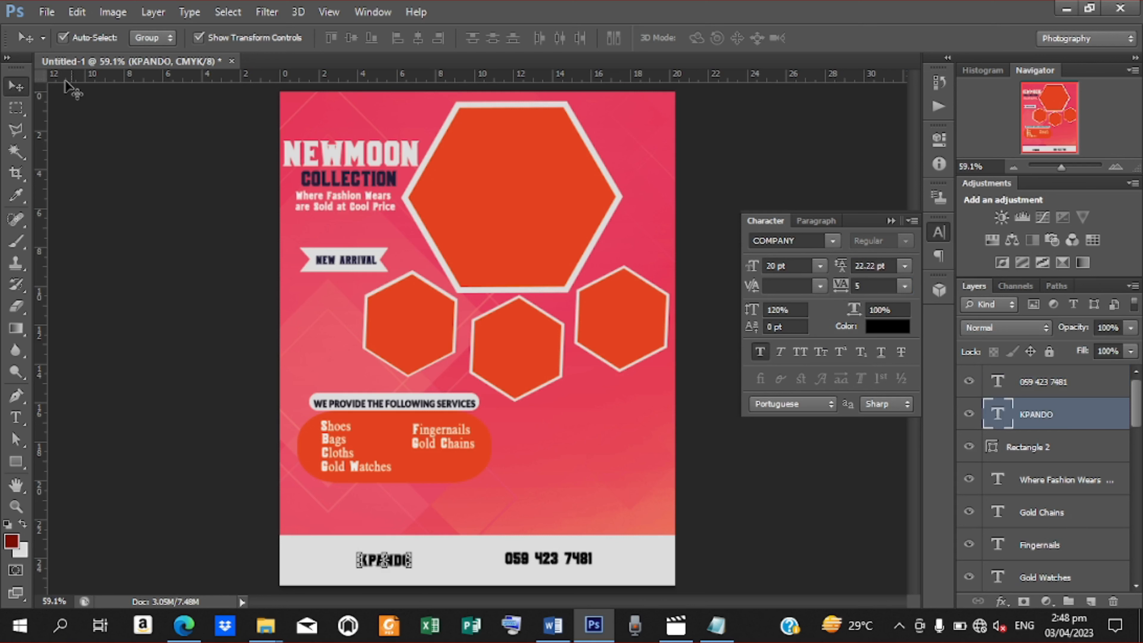
# Place the location-black-png-10 image from the Fashion flyer folder and scale it down proportionally to 2.94%
pyautogui.click(46, 11)
pyautogui.click(66, 284)
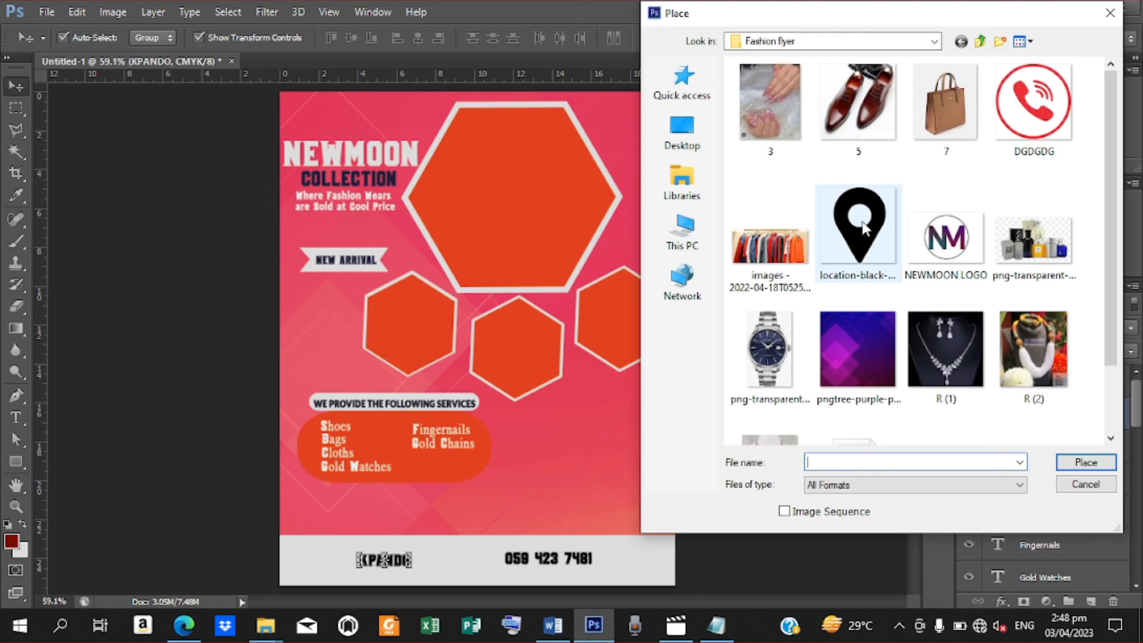
pyautogui.click(865, 229)
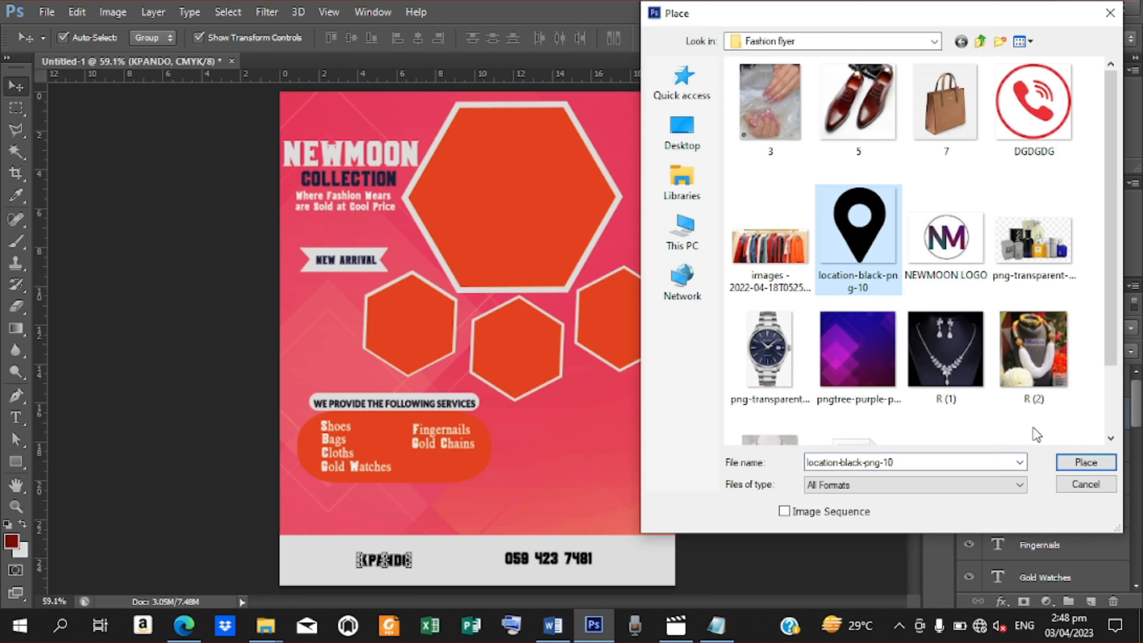
pyautogui.click(1085, 462)
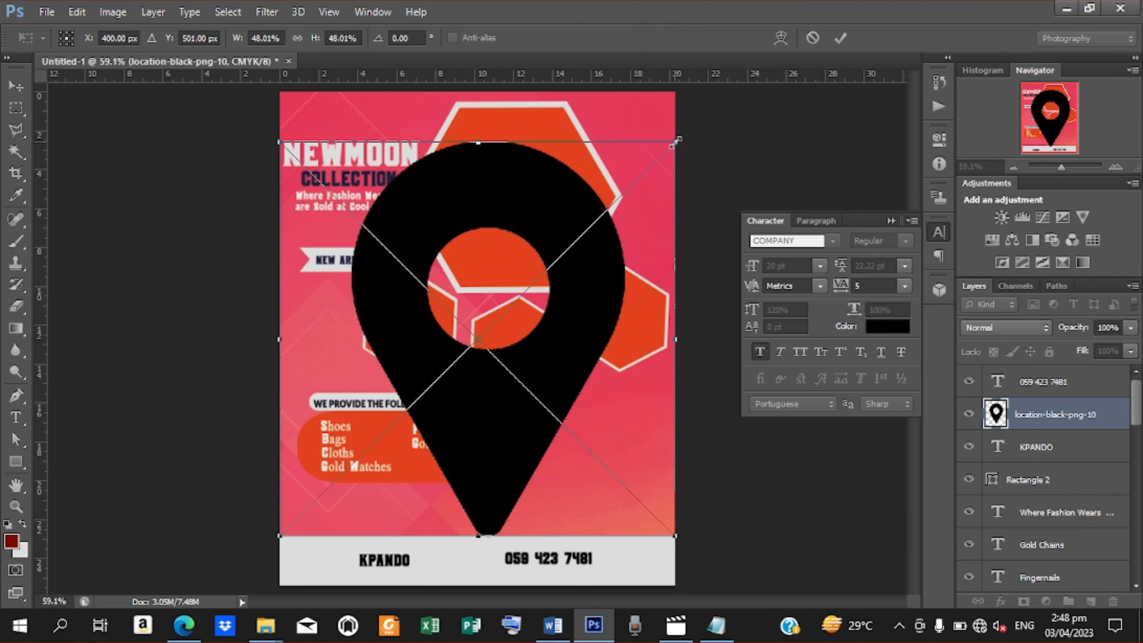
pyautogui.moveTo(675, 143); pyautogui.dragTo(498, 338)
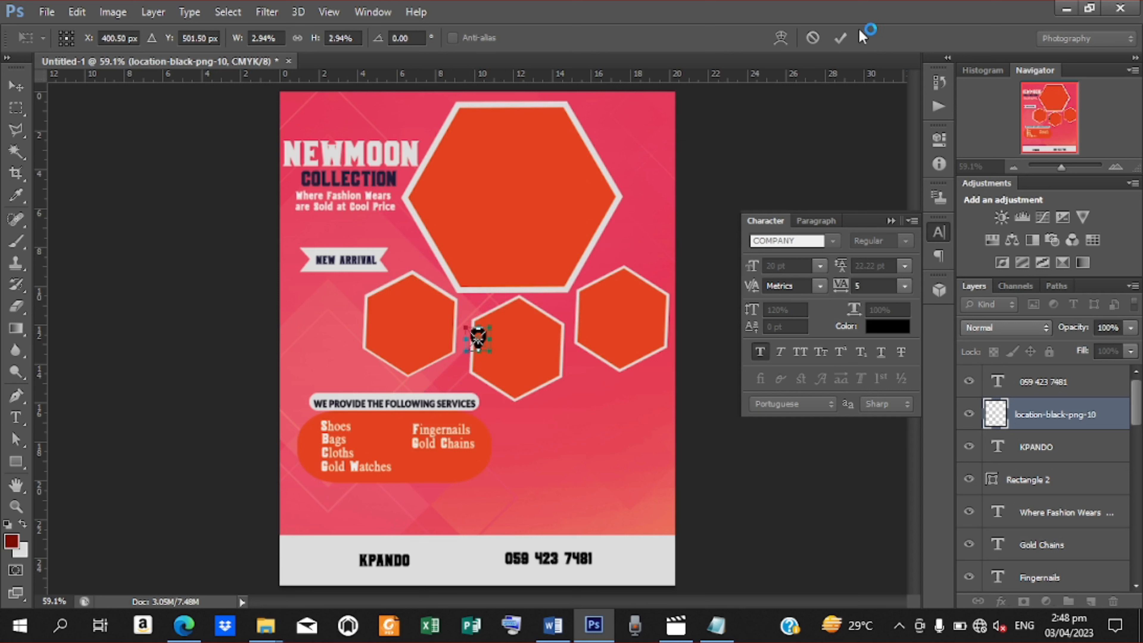
pyautogui.click(846, 36)
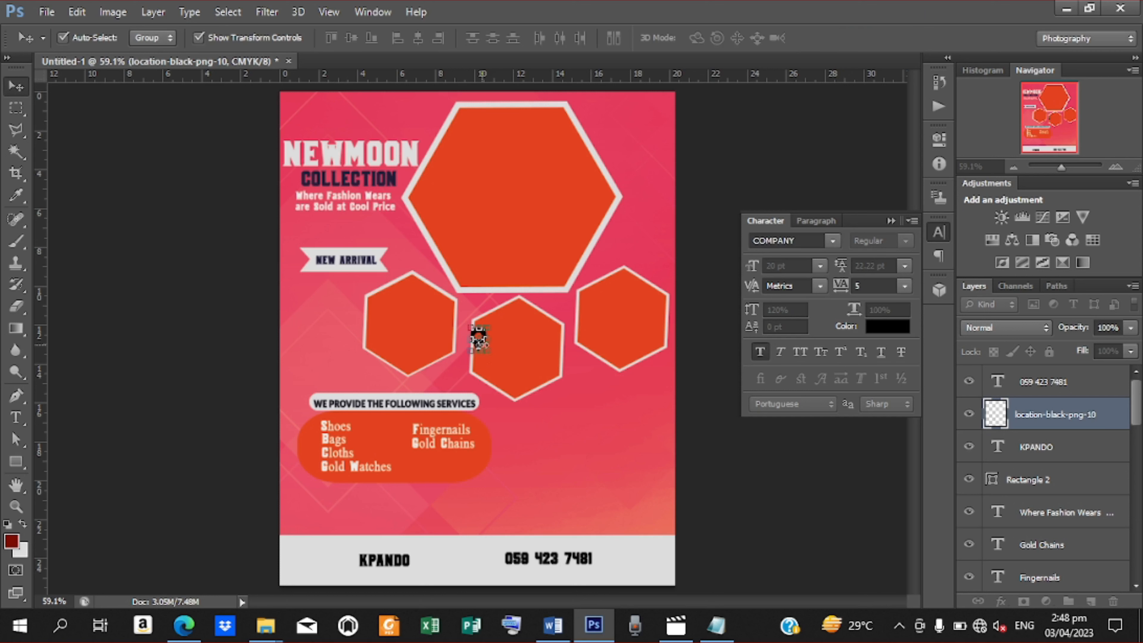
# Move the location pin icon into the gray band, directly left of the KPANDO text
pyautogui.hotkey('ctrl', 't')
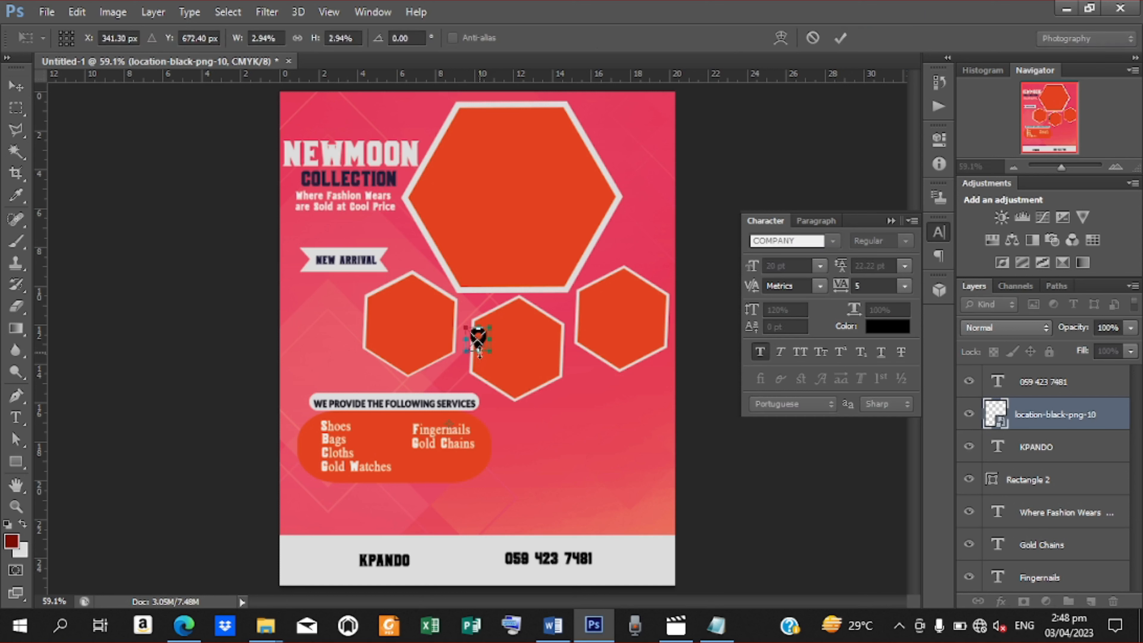
pyautogui.moveTo(478, 341); pyautogui.dragTo(347, 563)
pyautogui.press('Up')
pyautogui.press('Up')
pyautogui.press('Up')
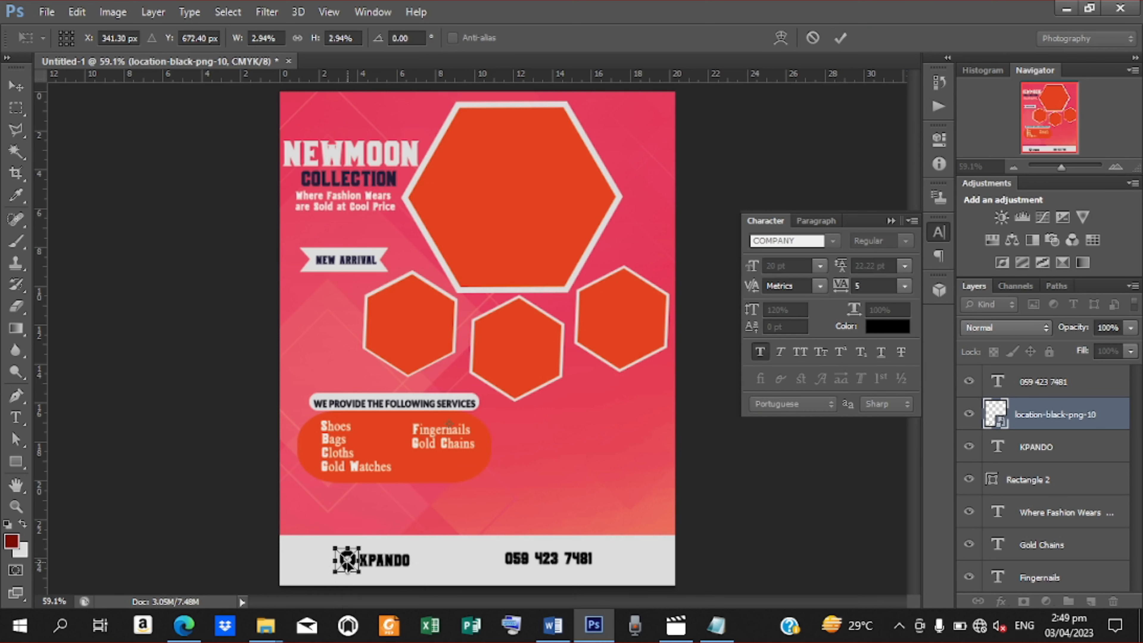
pyautogui.press('Left')
pyautogui.press('Left')
pyautogui.press('Left')
pyautogui.click(841, 37)
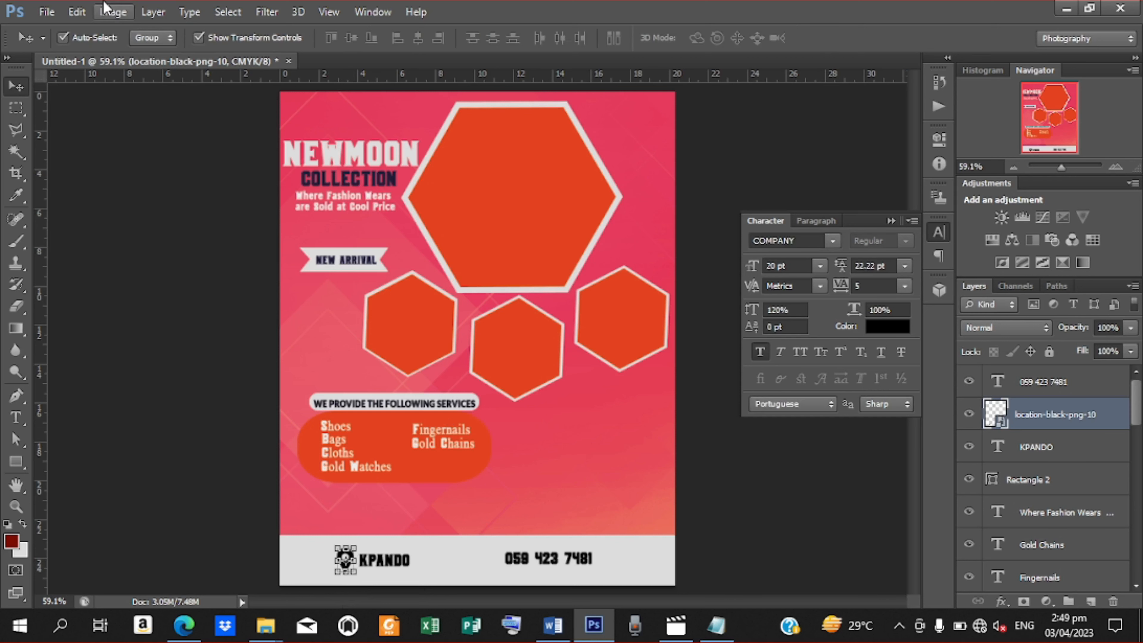
# Place the DGDGDG phone icon image from the Fashion flyer folder into the flyer
pyautogui.click(47, 12)
pyautogui.click(59, 287)
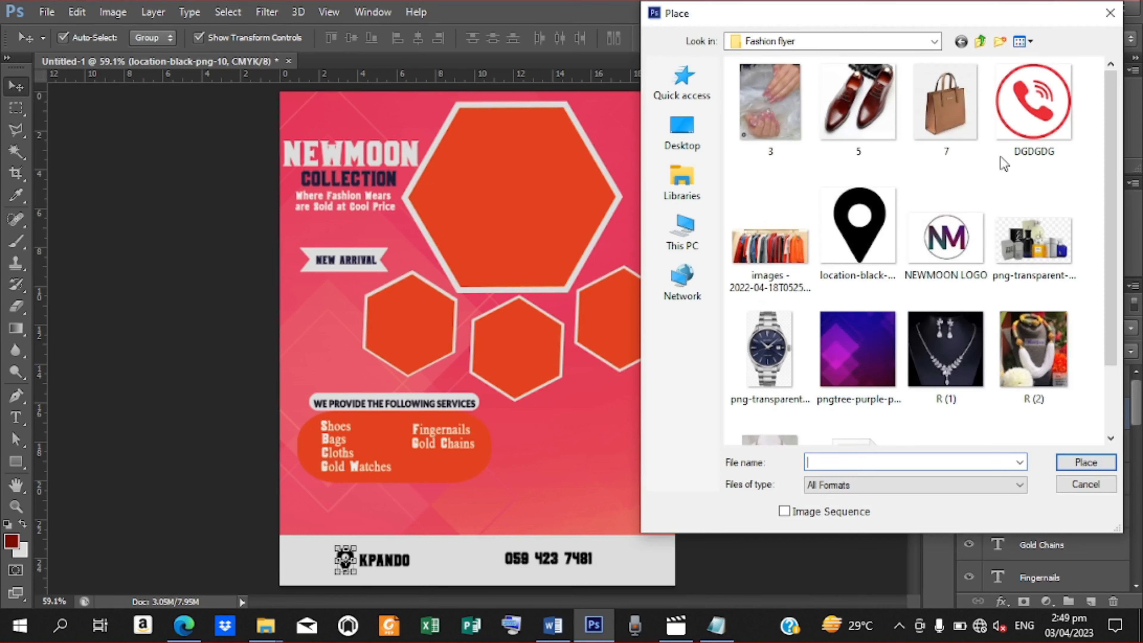
pyautogui.click(1017, 136)
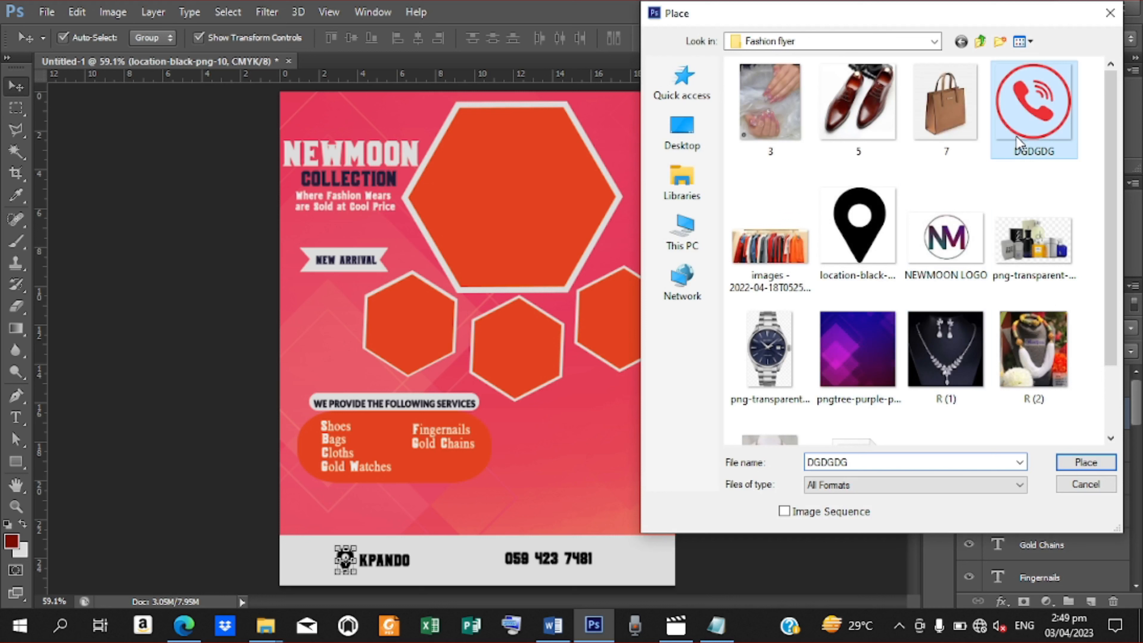
pyautogui.click(1085, 458)
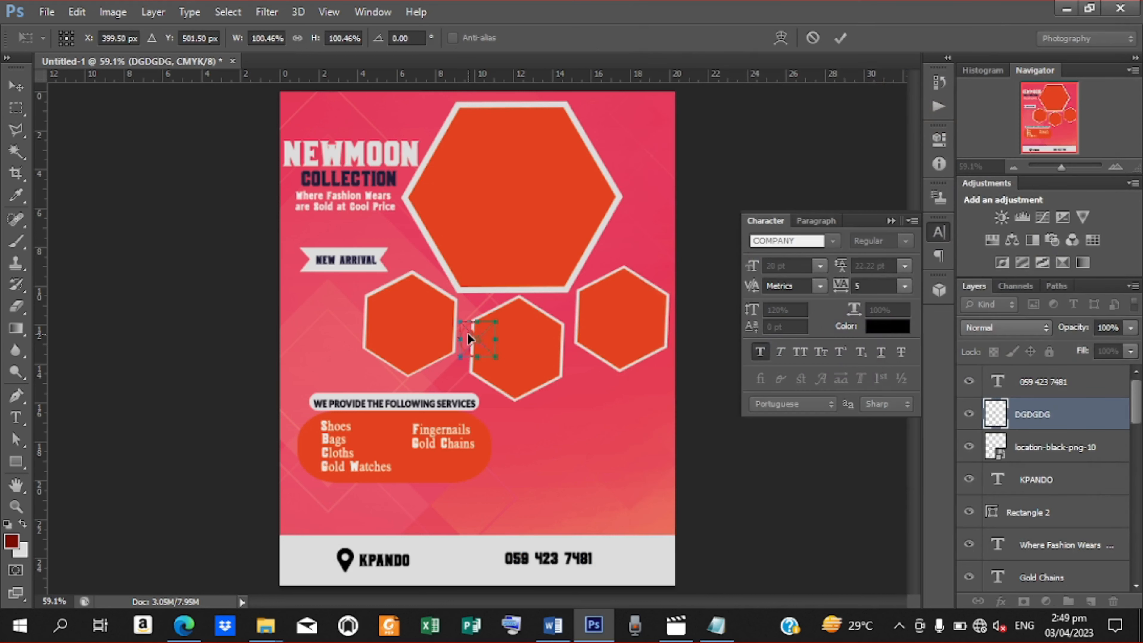
# Scale the phone icon proportionally to 60.55% and position it in the gray band directly left of the contact number
pyautogui.moveTo(469, 338); pyautogui.dragTo(502, 548)
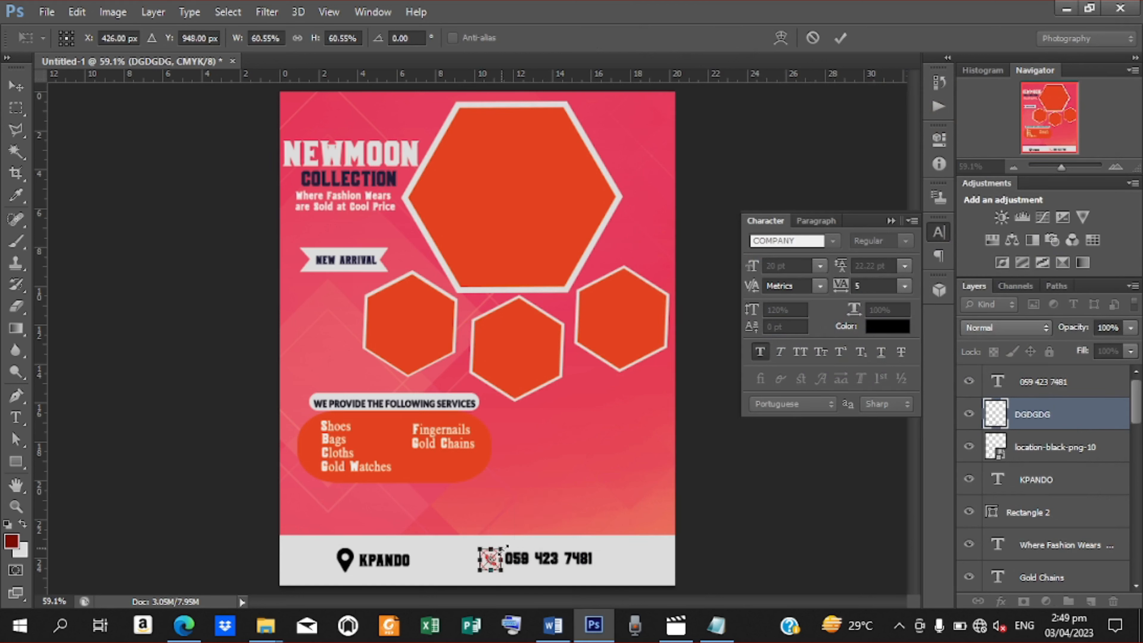
pyautogui.press('Left')
pyautogui.press('Left')
pyautogui.press('Up')
pyautogui.press('Up')
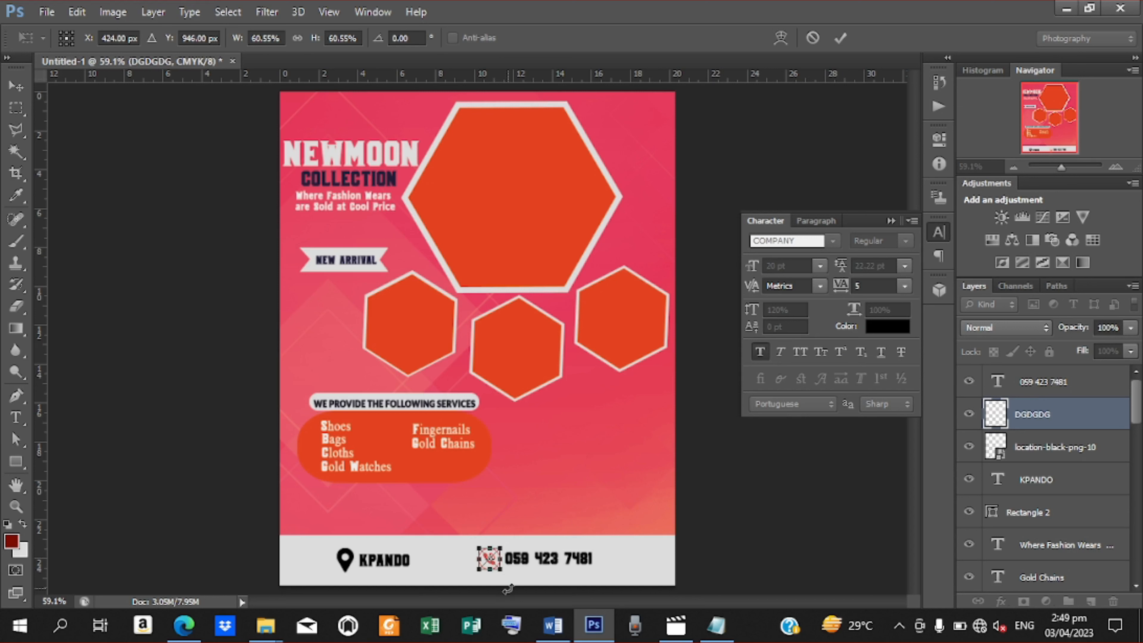
pyautogui.click(841, 40)
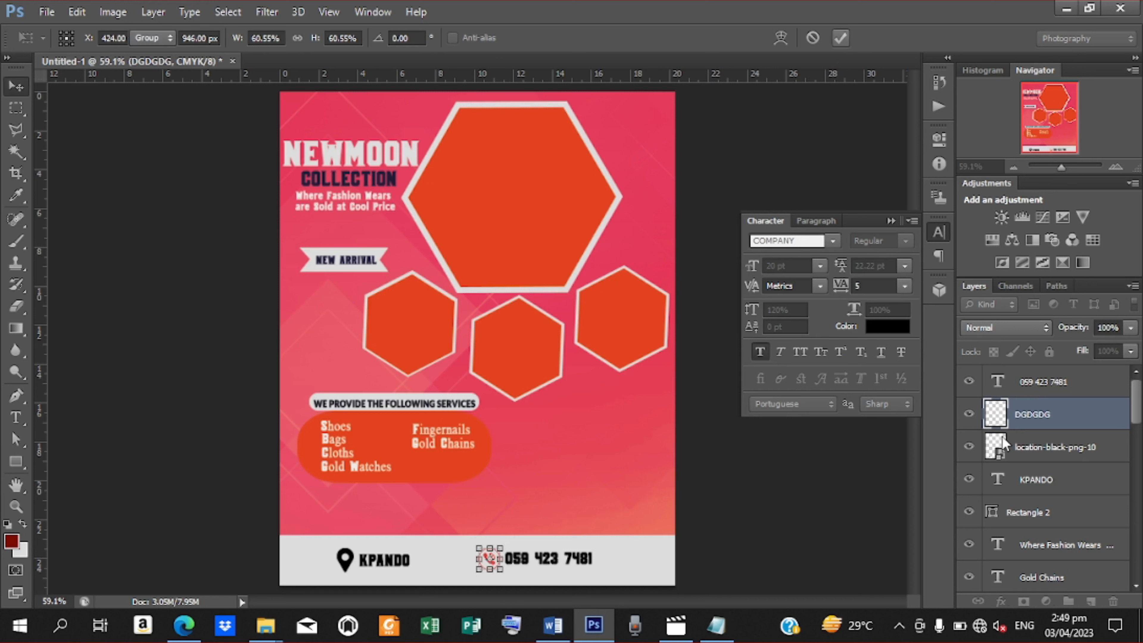
# Apply a black (000000) Color Overlay at 100% opacity to the phone icon layer
pyautogui.rightClick(1017, 416)
pyautogui.click(699, 86)
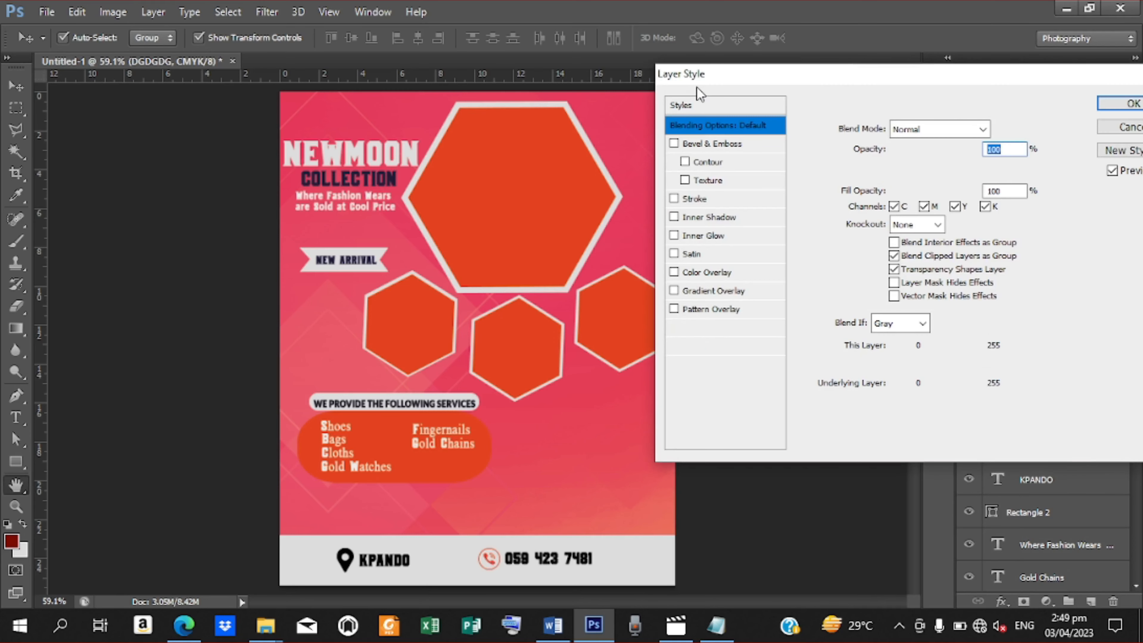
pyautogui.click(717, 273)
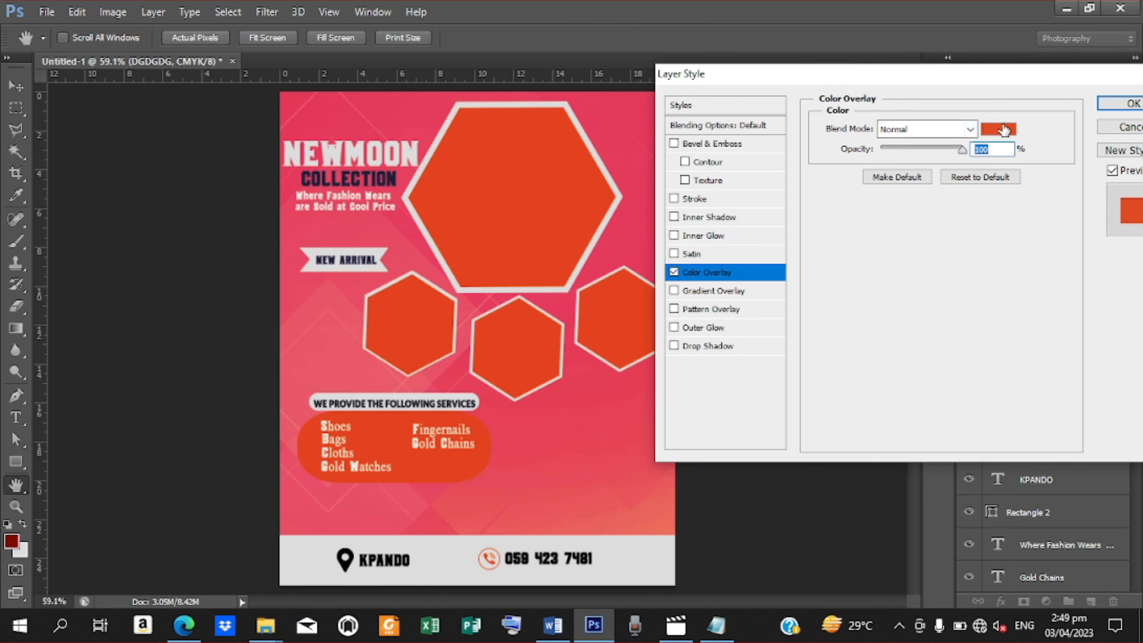
pyautogui.click(1000, 130)
pyautogui.moveTo(746, 361); pyautogui.dragTo(608, 464)
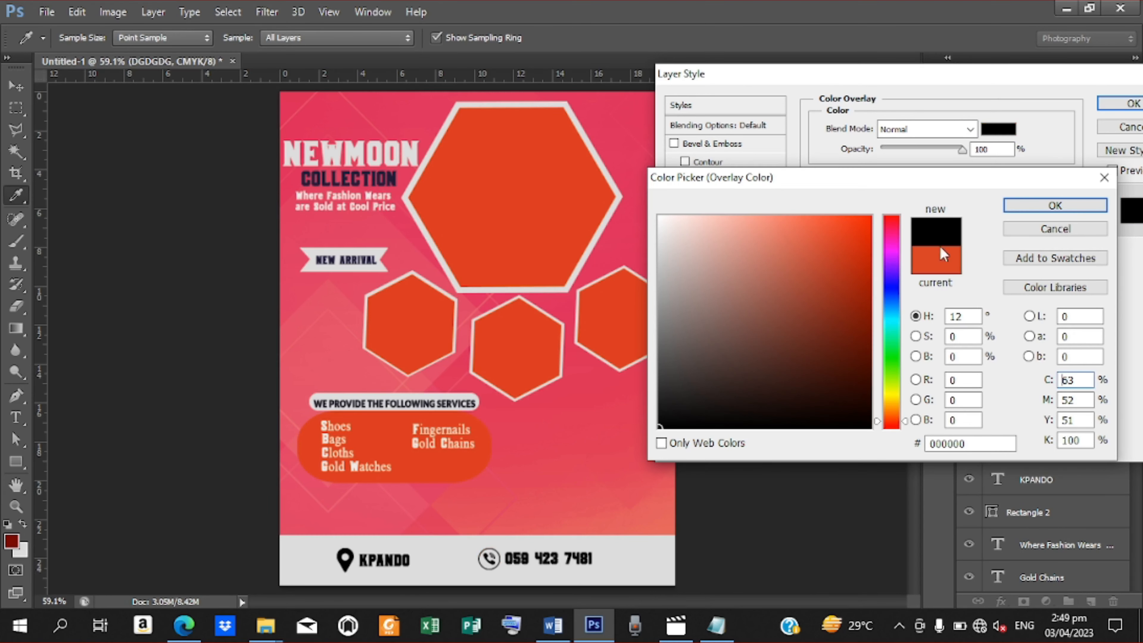
pyautogui.click(1049, 206)
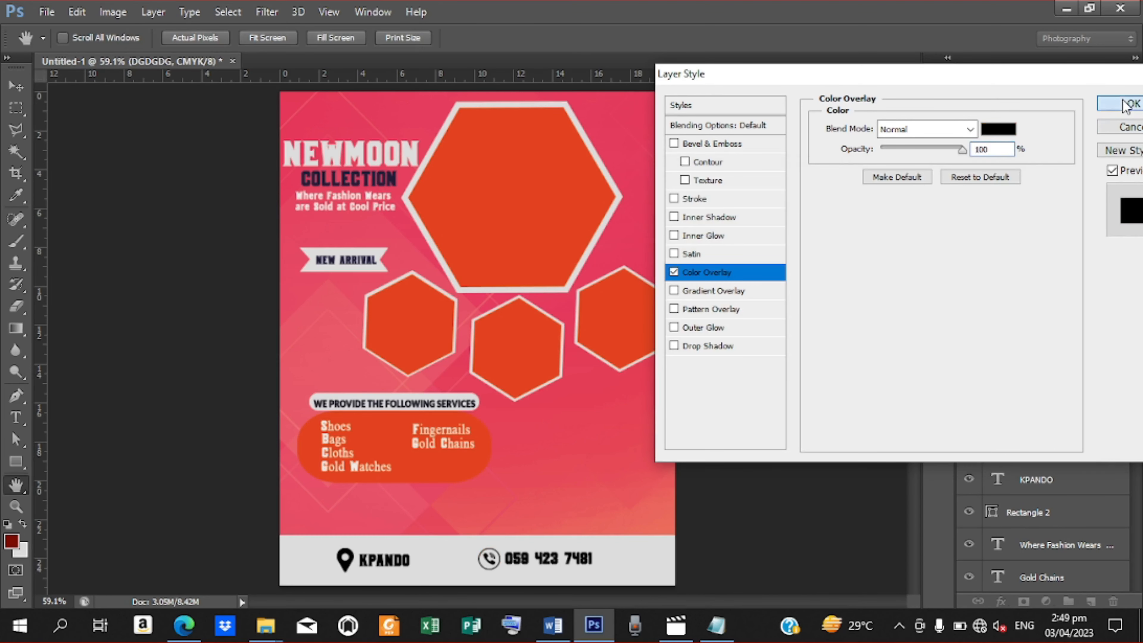
pyautogui.click(1125, 104)
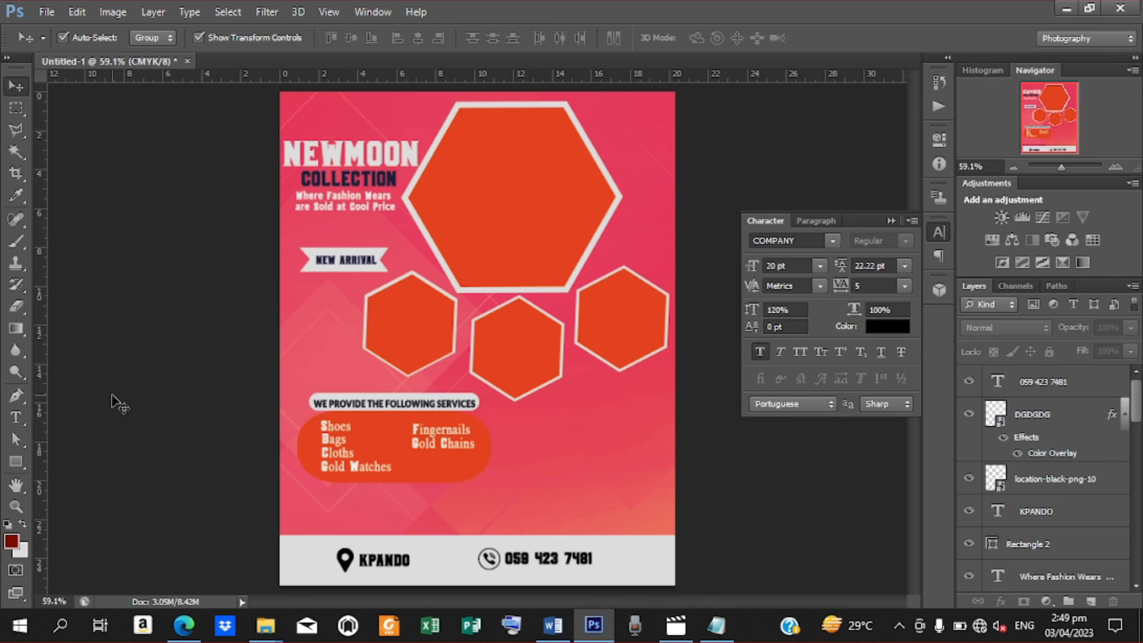
# Draw a rectangle of about 153 by 103 px overhanging the flyer's right edge, above the gray band
pyautogui.click(15, 466)
pyautogui.click(15, 465)
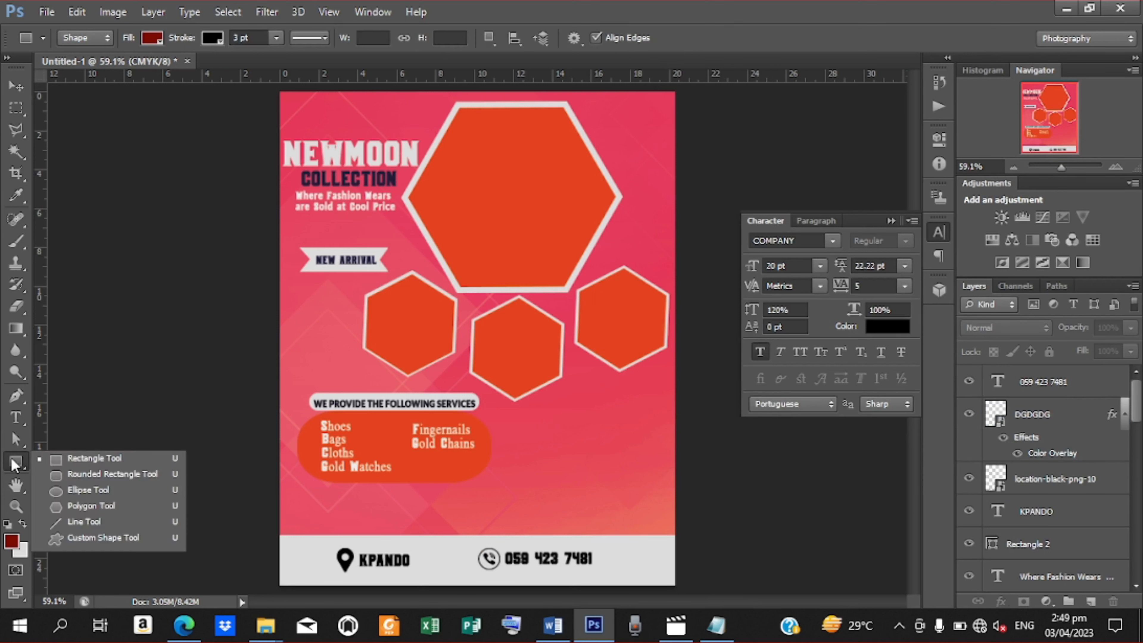
pyautogui.click(89, 459)
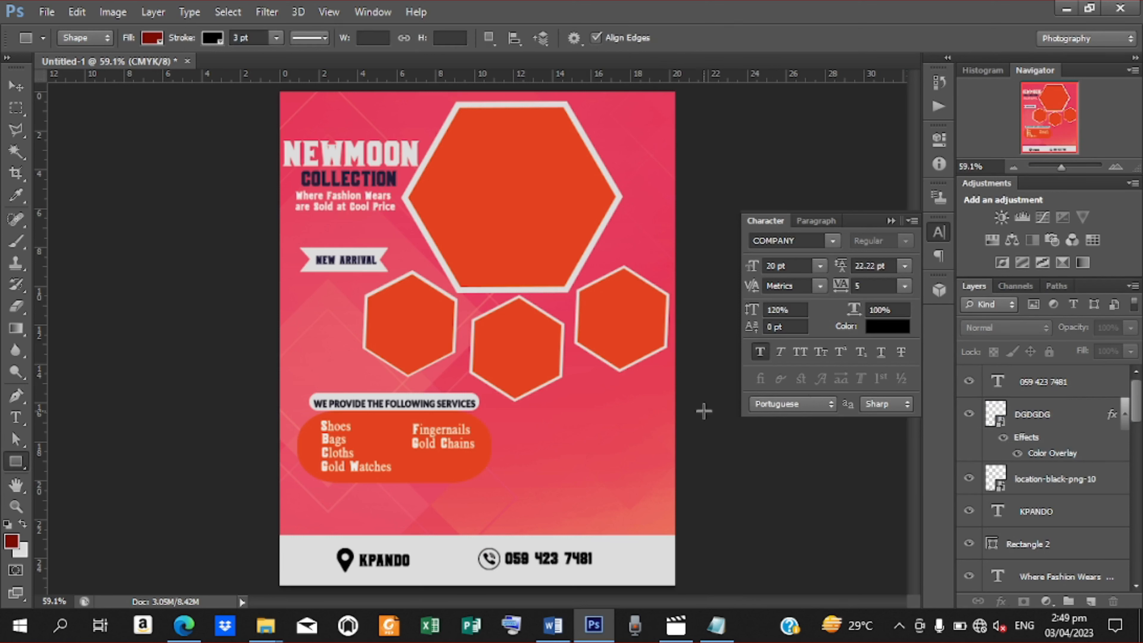
pyautogui.moveTo(627, 424); pyautogui.dragTo(701, 473)
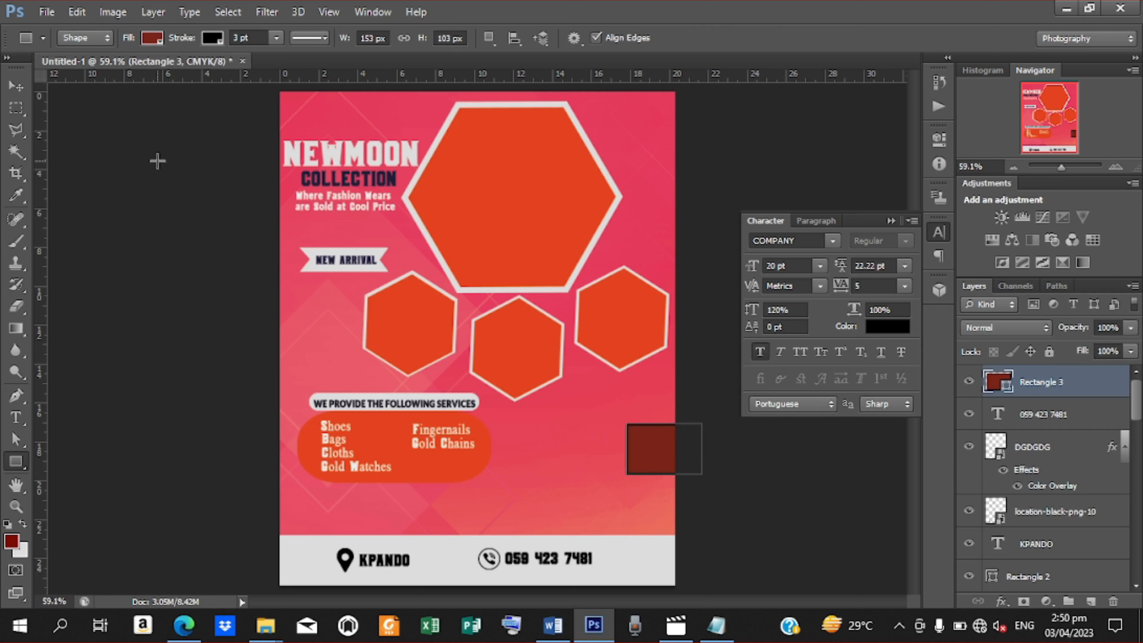
# Remove the new rectangle's stroke and fill it with the recently used orange-red of the hexagons
pyautogui.click(217, 42)
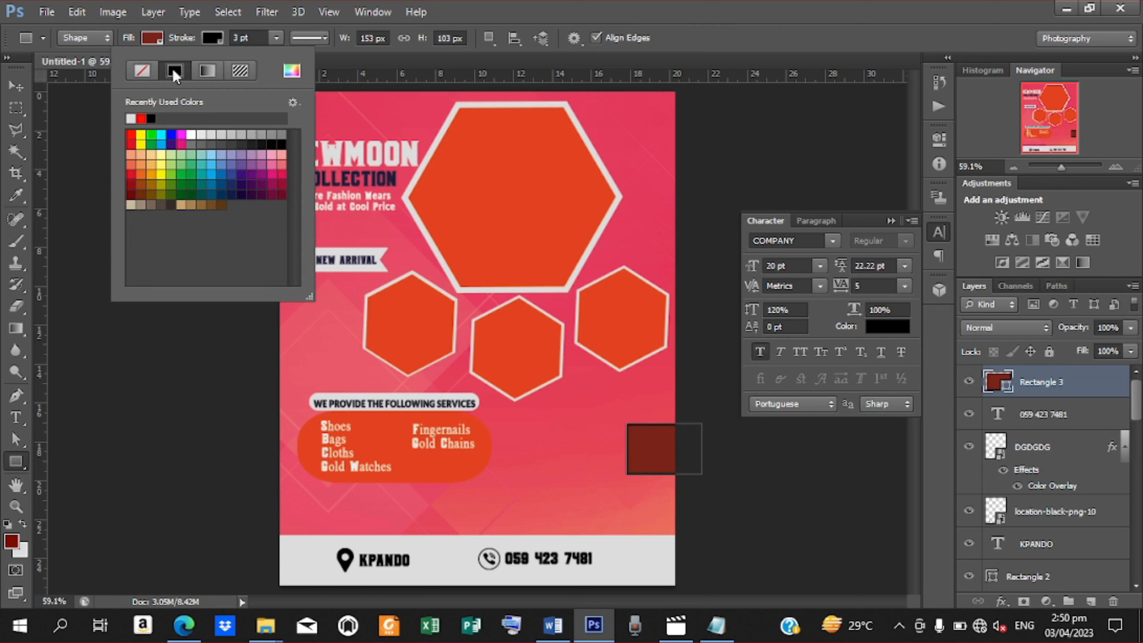
pyautogui.click(143, 73)
pyautogui.click(153, 39)
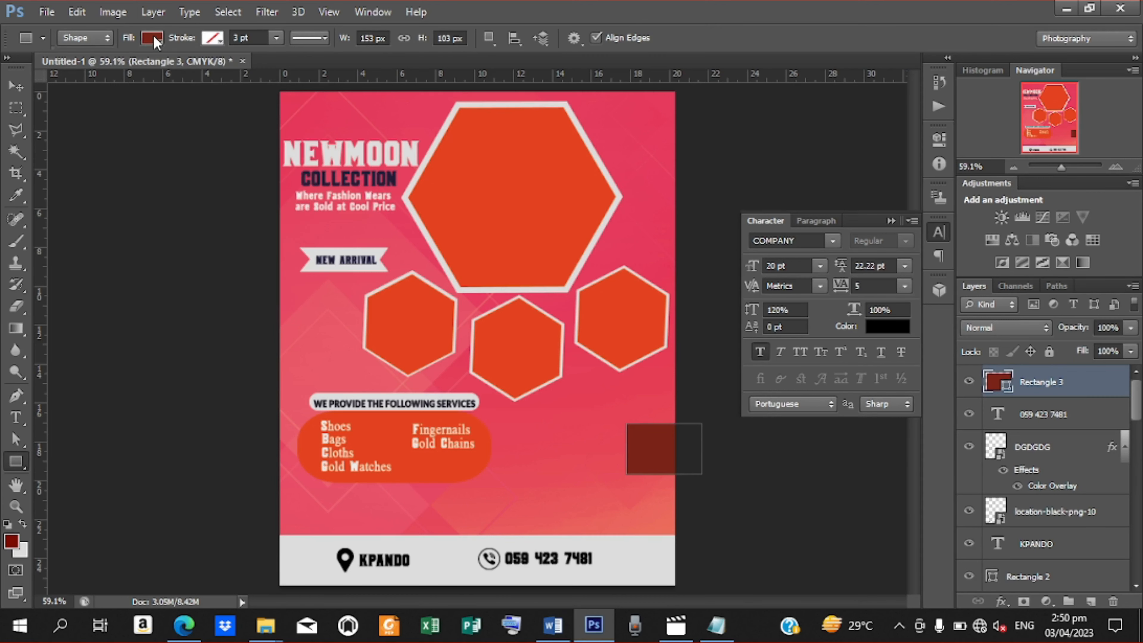
pyautogui.click(151, 40)
pyautogui.click(81, 118)
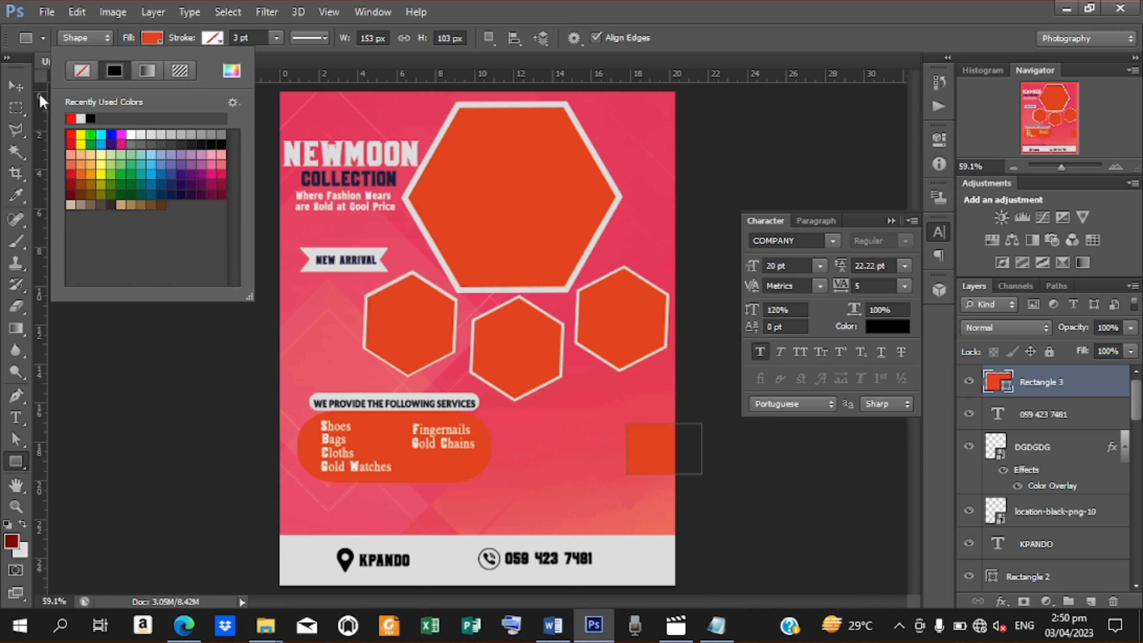
# Reduce the orange-red rectangle's height to 74.76% and shift it slightly left, keeping it over the flyer's right edge
pyautogui.click(15, 85)
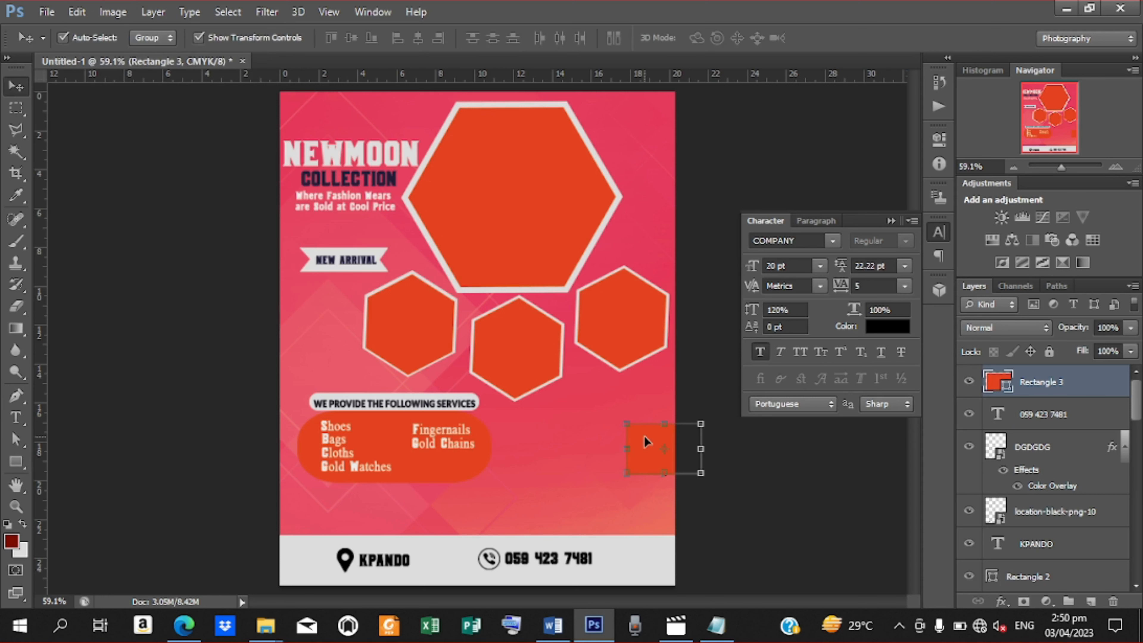
pyautogui.moveTo(644, 437); pyautogui.dragTo(656, 437)
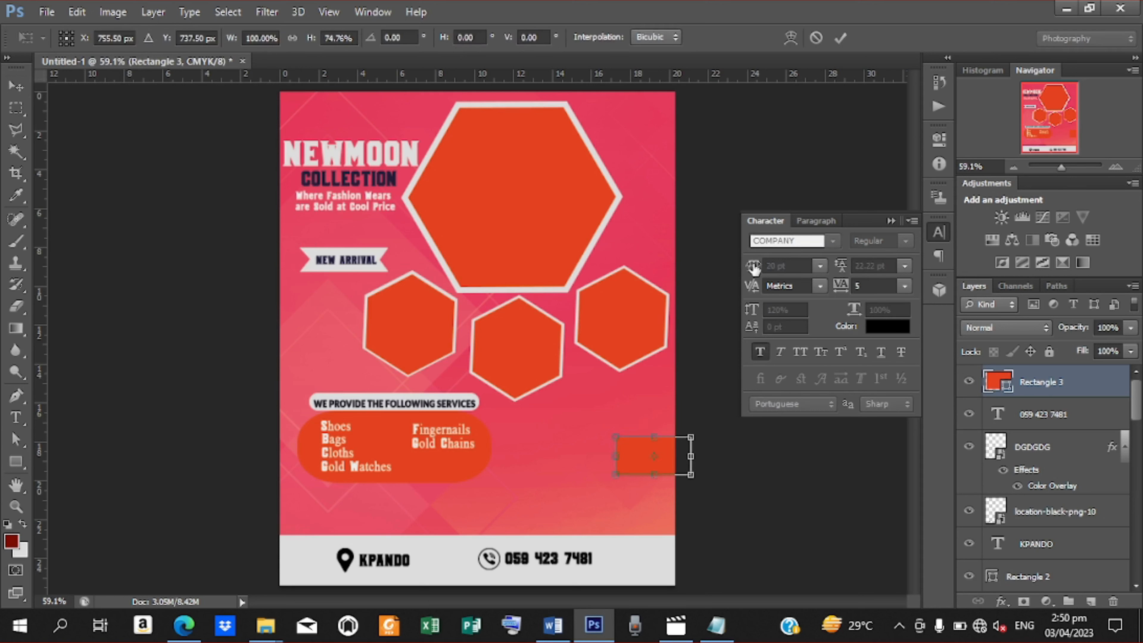
pyautogui.click(841, 37)
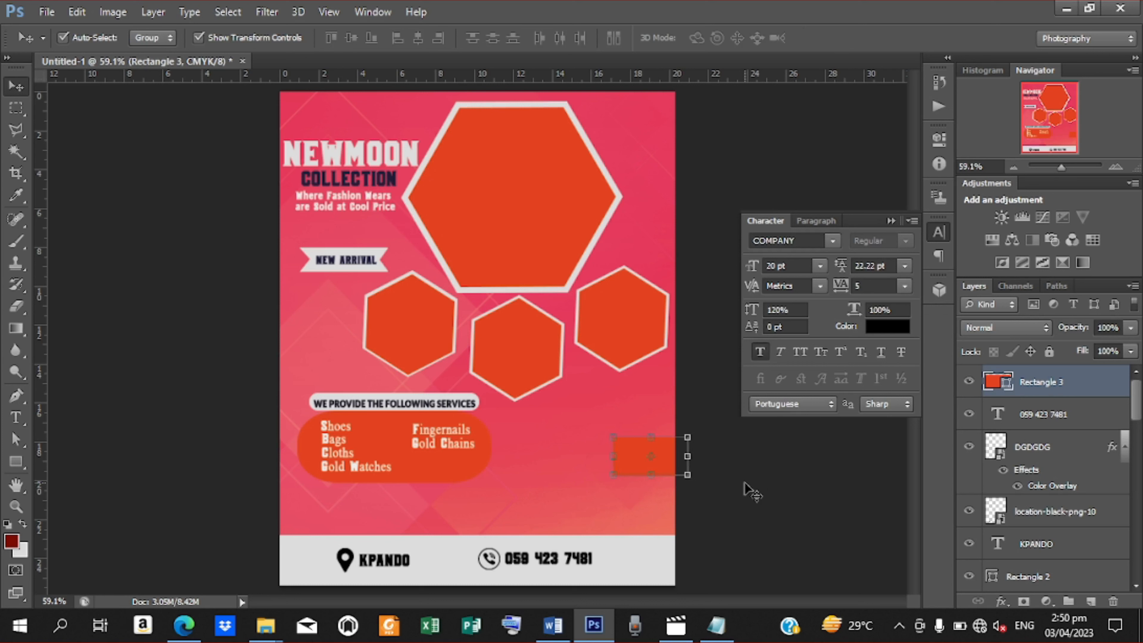
# Add the text "50%" in black COMPANY font at 20 pt and move it onto the upper part of the small orange-red rectangle
pyautogui.press('t')
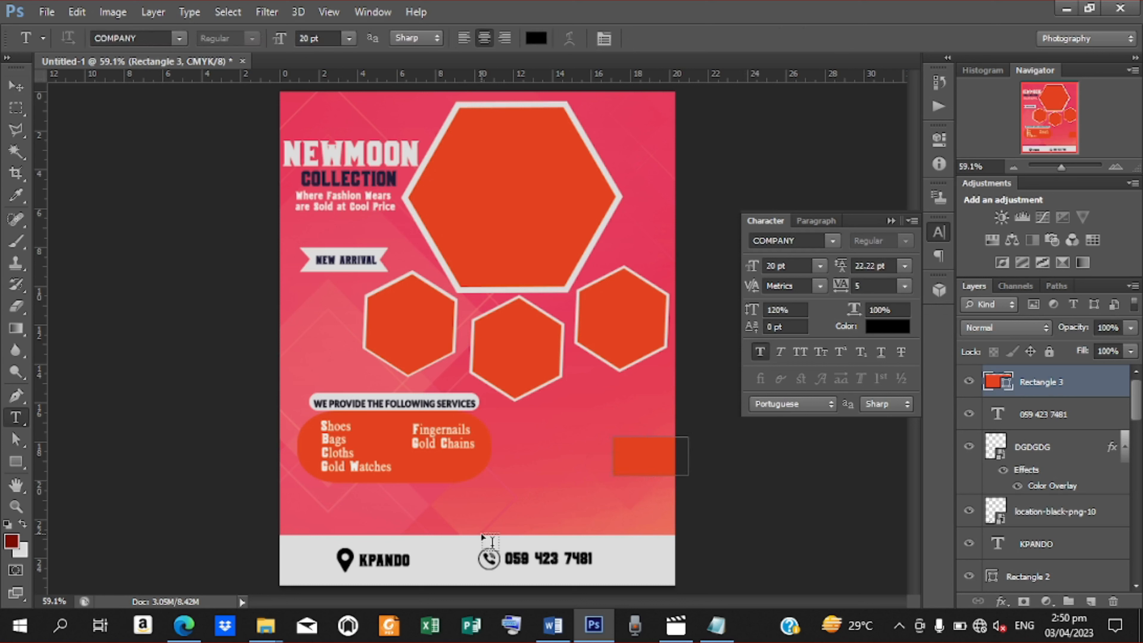
pyautogui.click(522, 492)
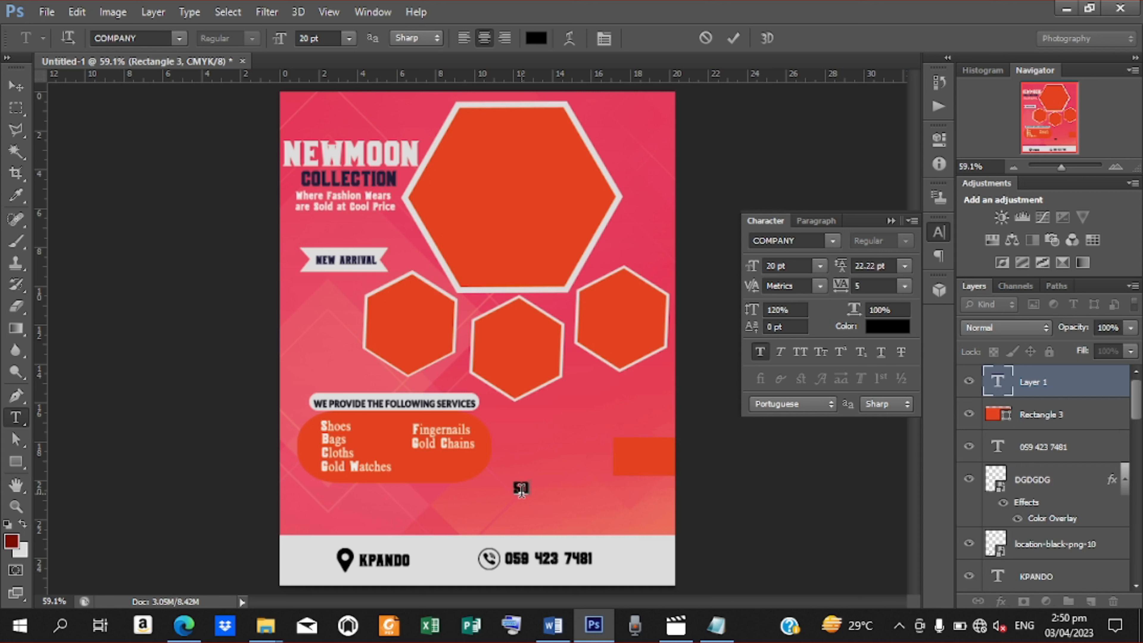
pyautogui.write('50%')
pyautogui.click(739, 38)
pyautogui.click(13, 90)
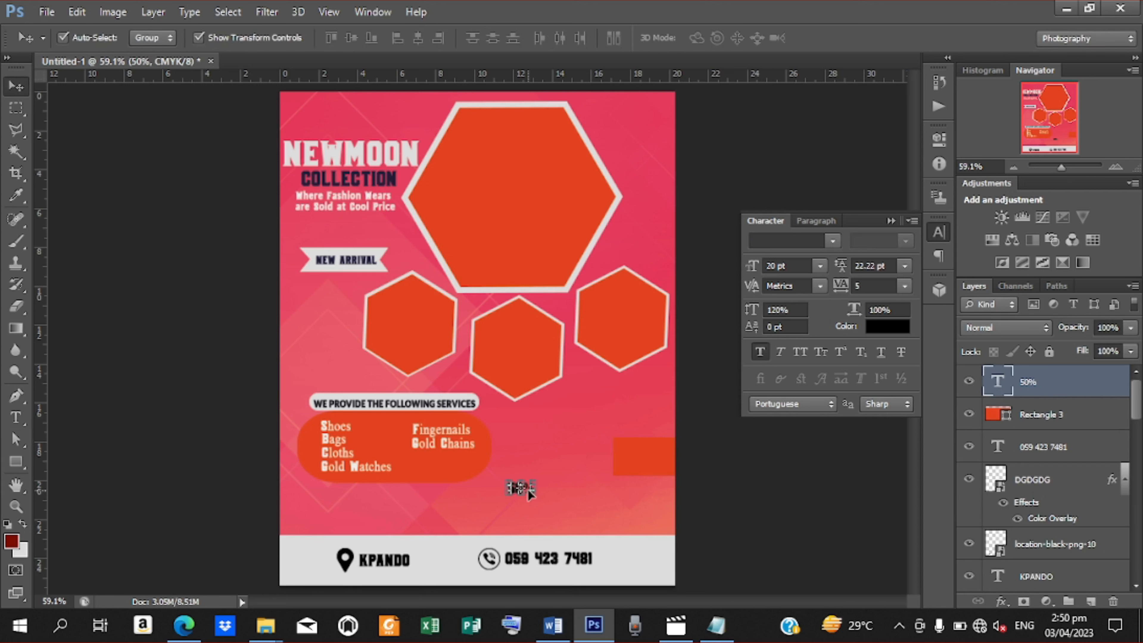
pyautogui.moveTo(528, 489); pyautogui.dragTo(650, 451)
# Duplicate the 50% text, move the copy directly below the original and change its wording to "OFF"
pyautogui.hotkey('ctrl', 'j')
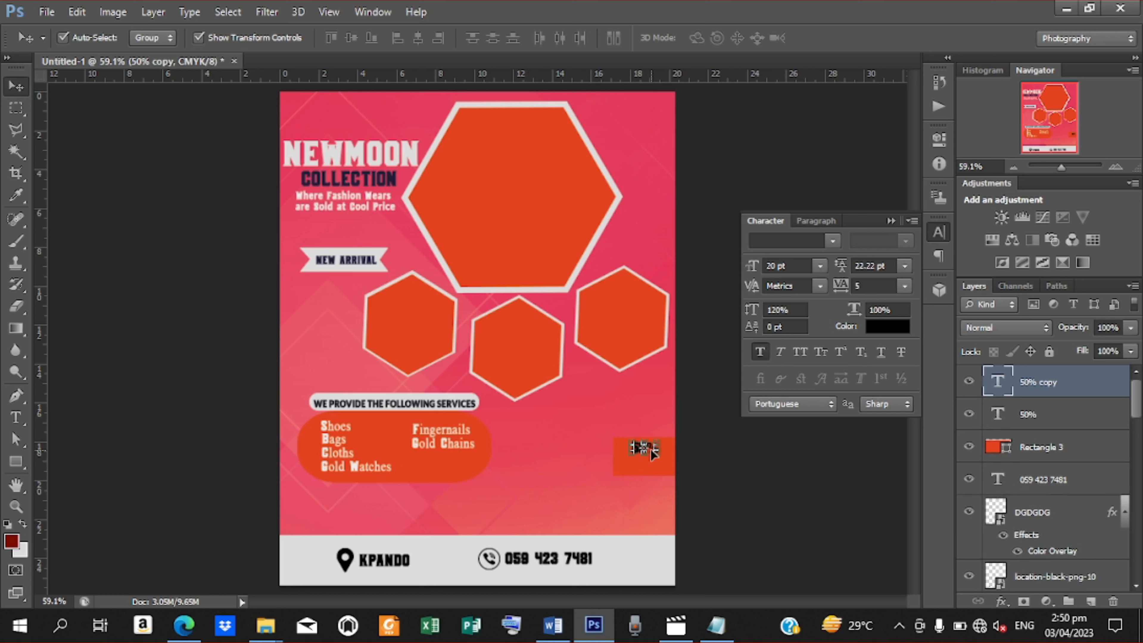
pyautogui.moveTo(652, 452); pyautogui.dragTo(685, 473)
pyautogui.press('t')
pyautogui.press('Right')
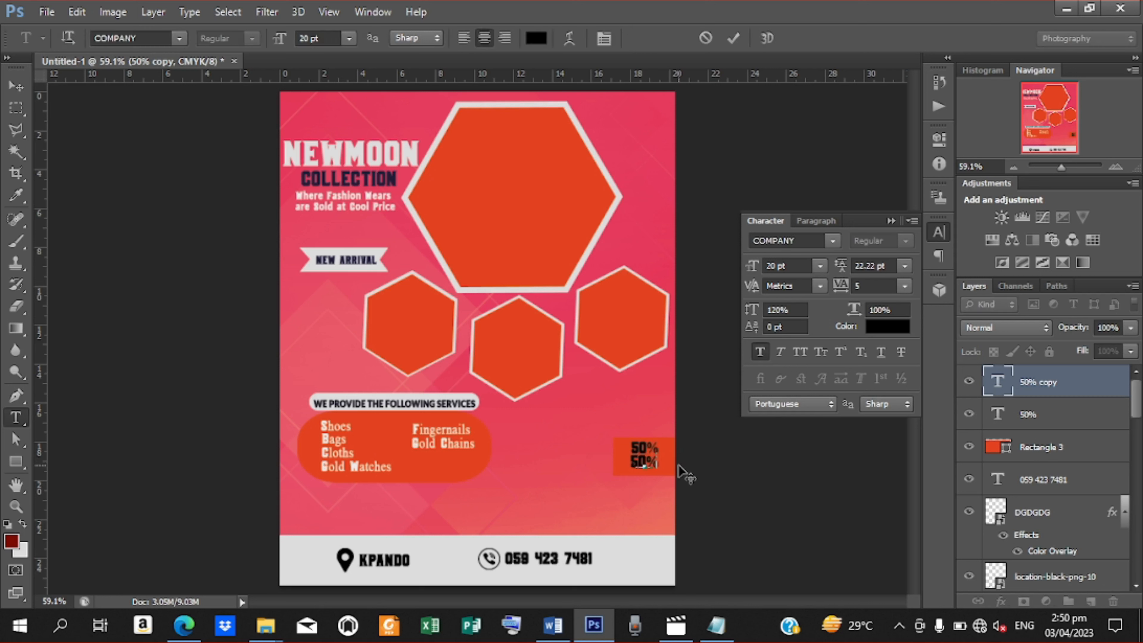
pyautogui.click(734, 38)
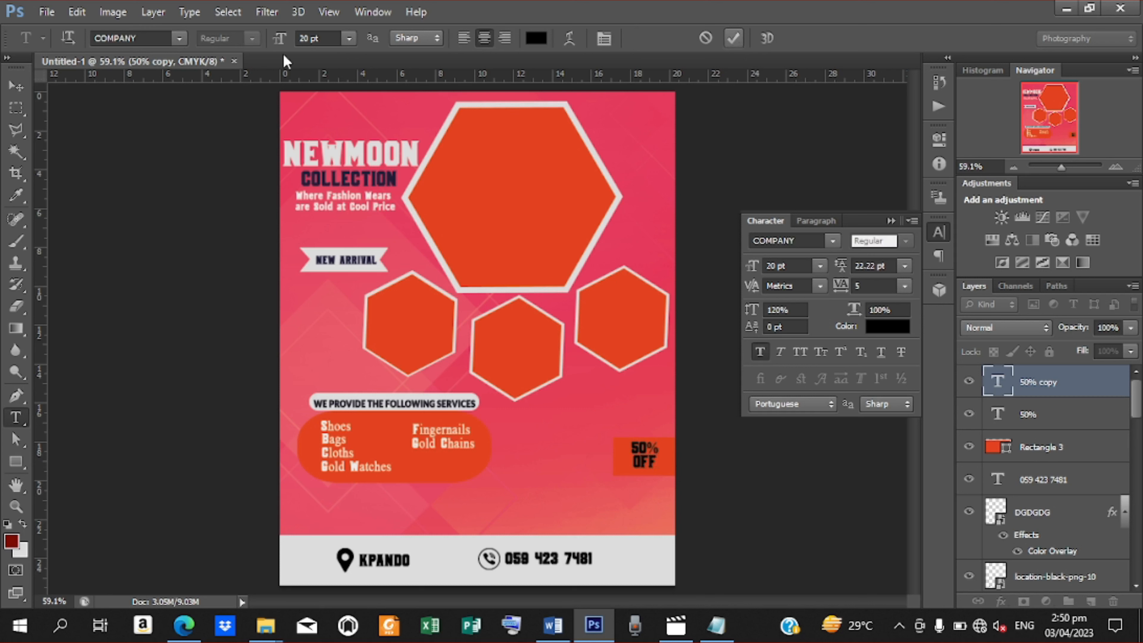
# Nudge the OFF and 50% texts slightly down within the small orange-red rectangle
pyautogui.click(6, 87)
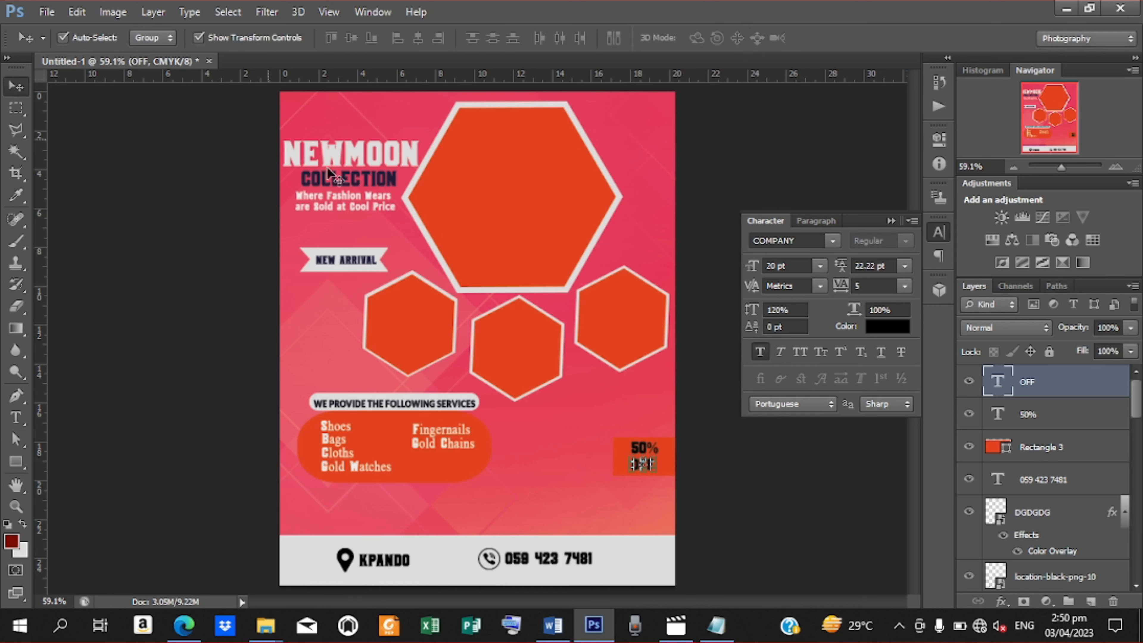
pyautogui.click(1060, 422)
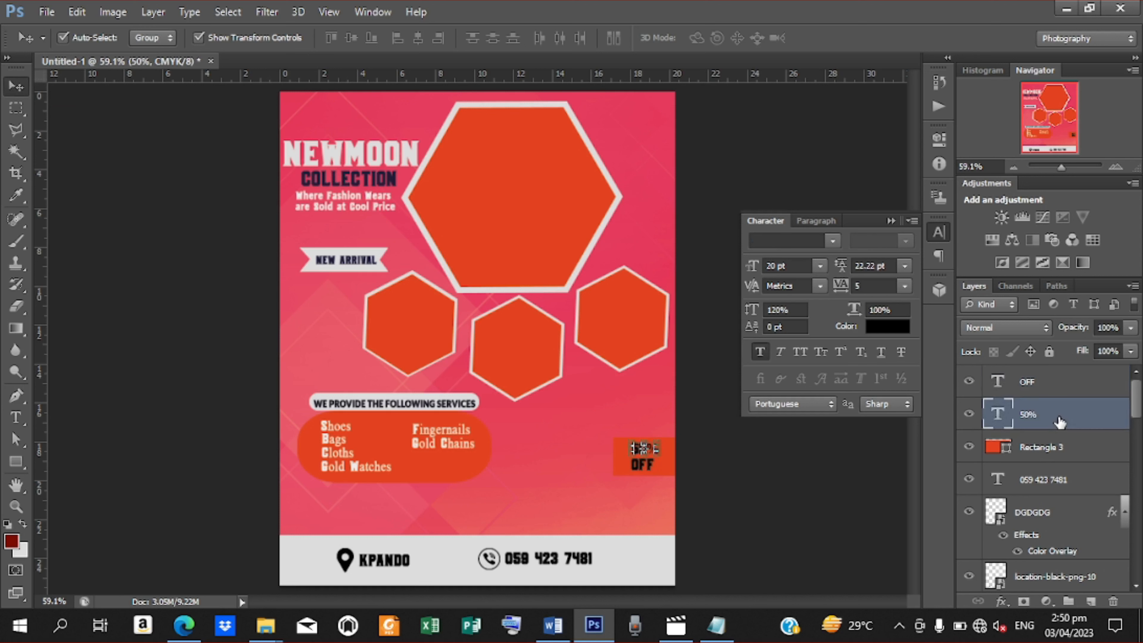
pyautogui.click(817, 494)
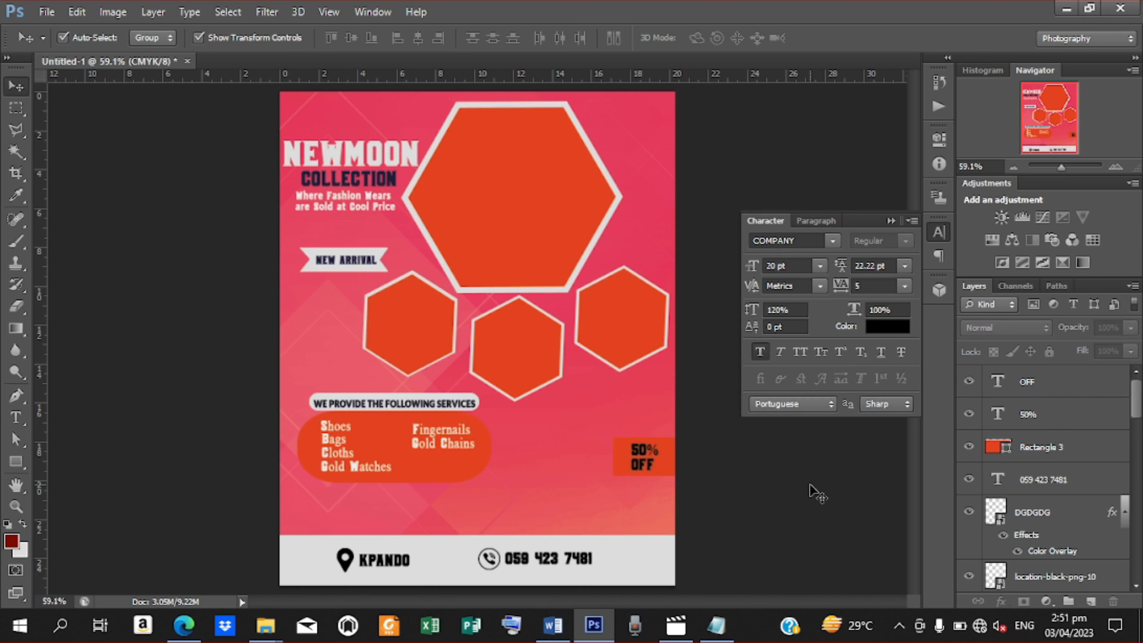
# Place the clothes rack image "images - 2022-04-18T052553.625" directly above the large orange hexagon's layer
pyautogui.click(481, 175)
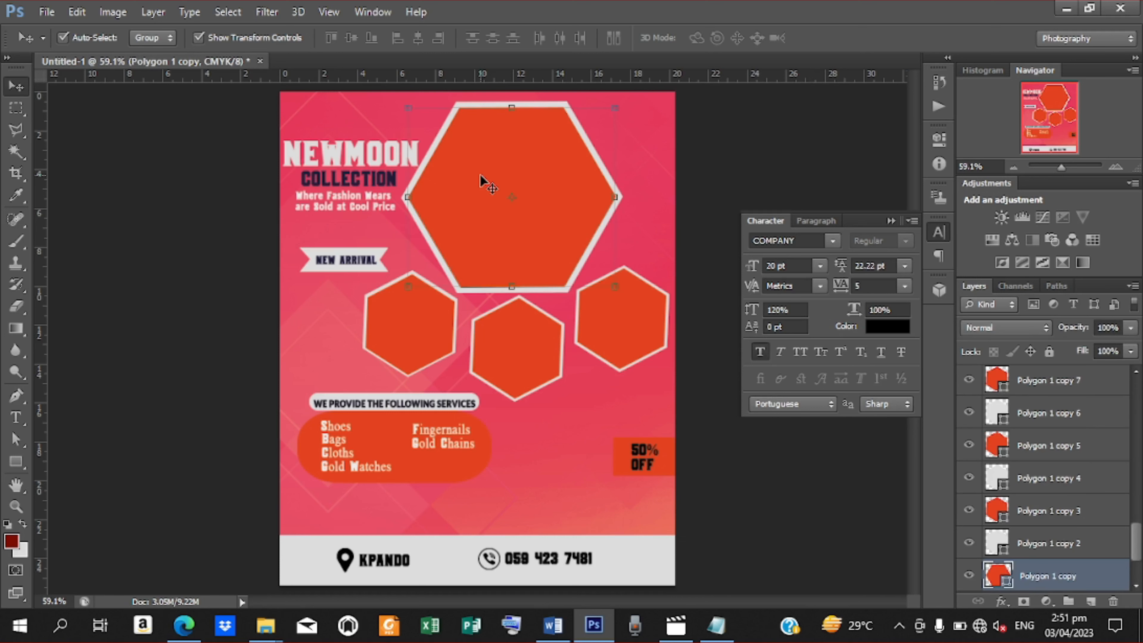
pyautogui.click(46, 11)
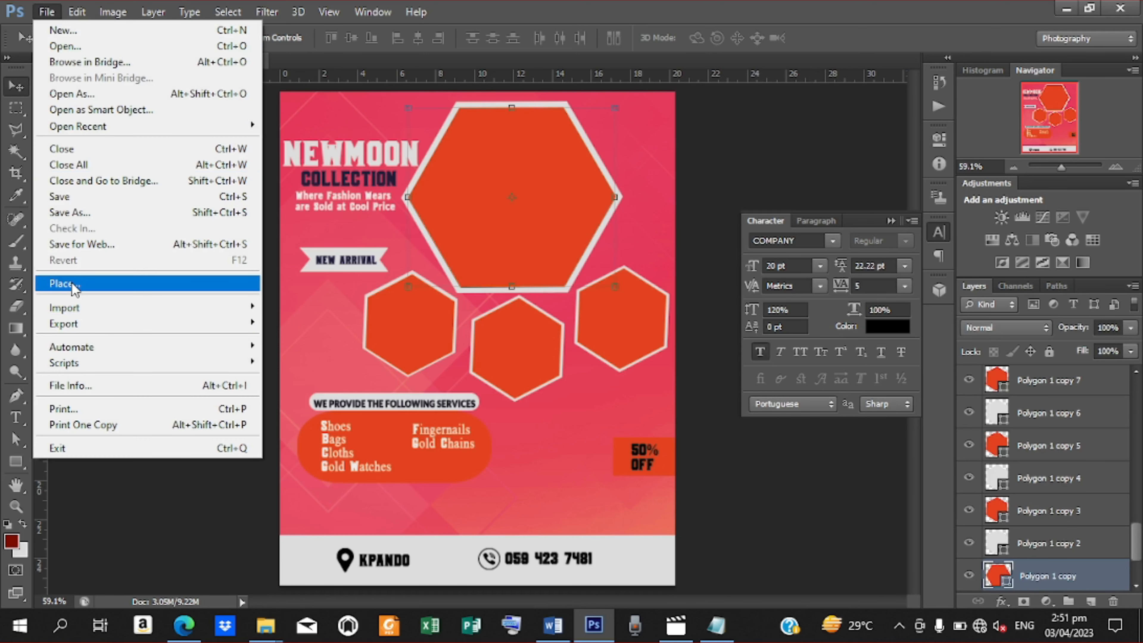
pyautogui.click(187, 276)
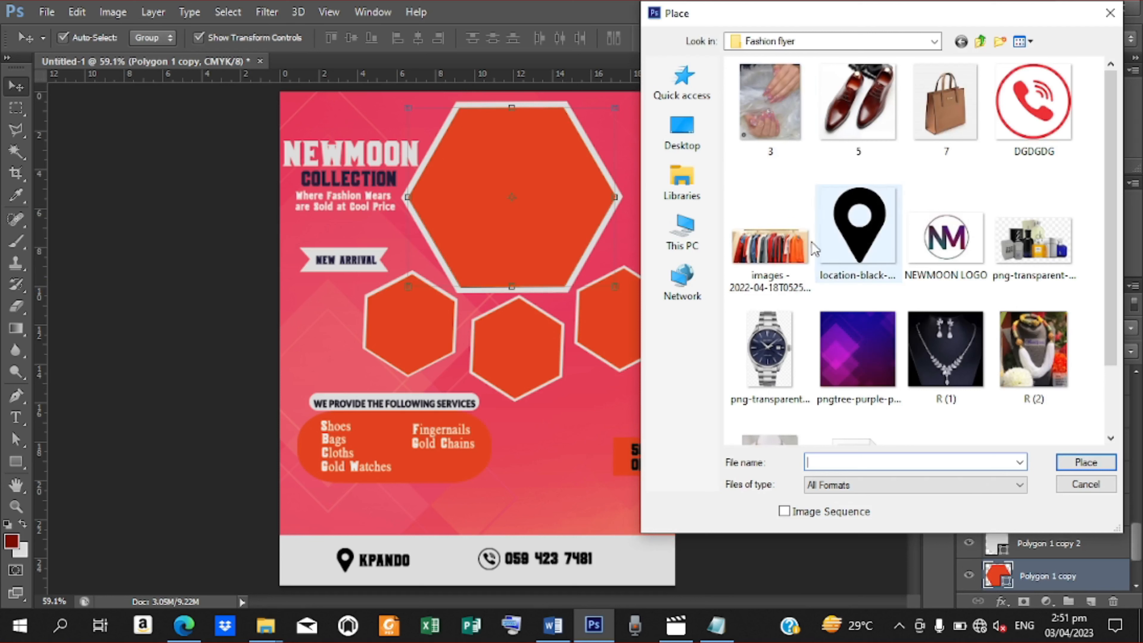
pyautogui.click(761, 255)
pyautogui.click(1073, 462)
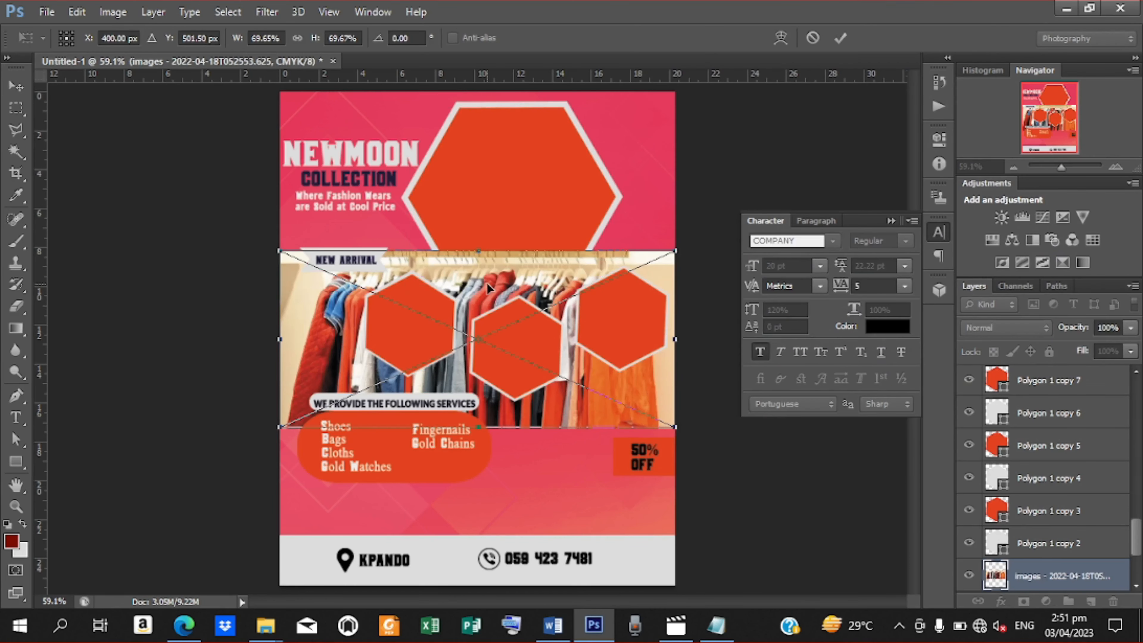
# Resize the clothes rack image to about 46.8% width and 73.6% height over the large hexagon and clip it to that shape
pyautogui.moveTo(484, 284); pyautogui.dragTo(497, 131)
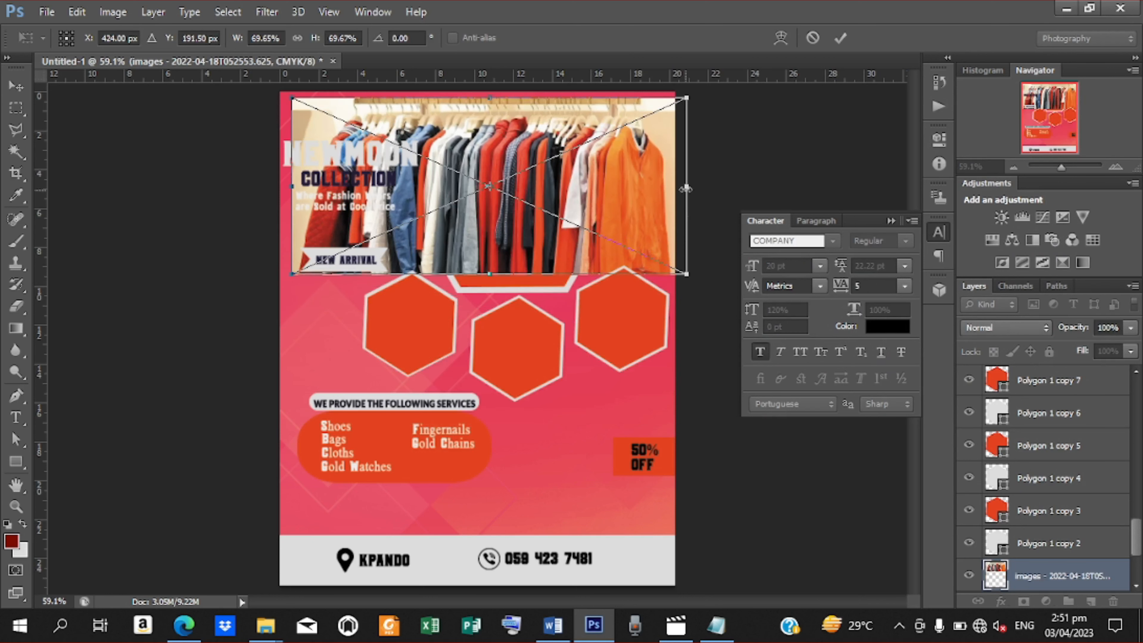
pyautogui.moveTo(685, 186); pyautogui.dragTo(616, 187)
pyautogui.moveTo(285, 96); pyautogui.dragTo(320, 113)
pyautogui.moveTo(321, 193); pyautogui.dragTo(386, 194)
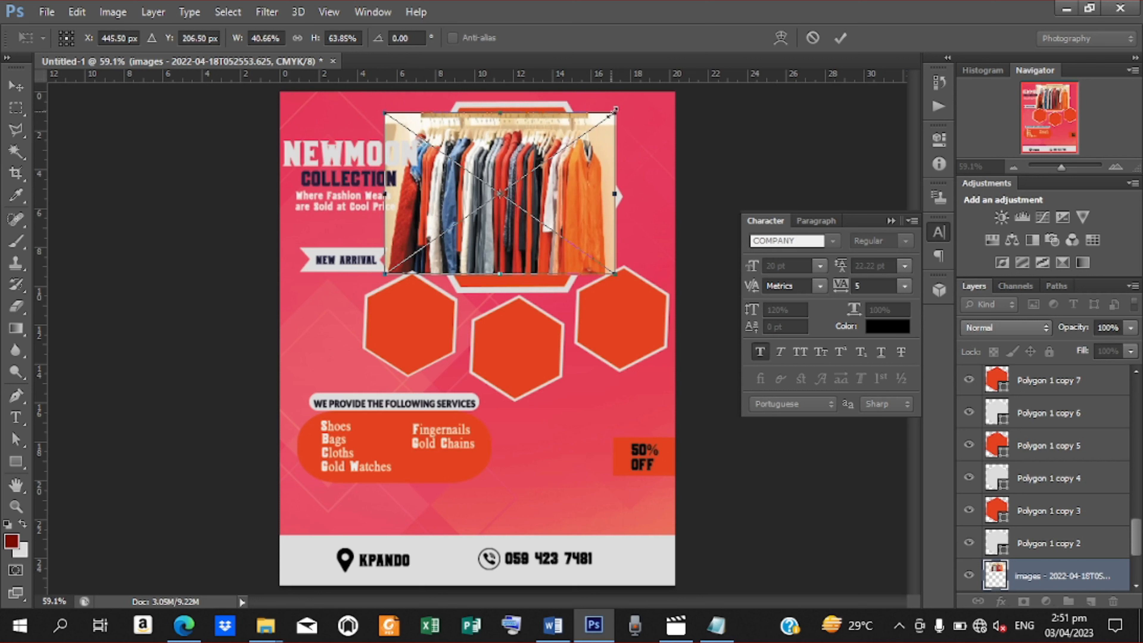
pyautogui.moveTo(615, 113); pyautogui.dragTo(631, 101)
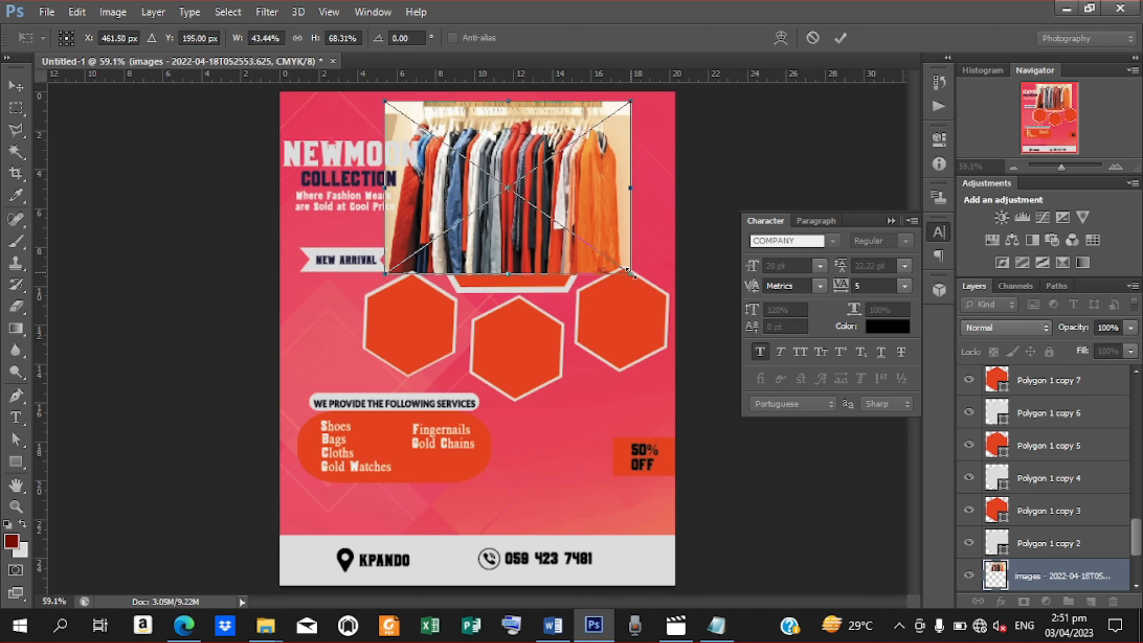
pyautogui.moveTo(631, 274); pyautogui.dragTo(654, 281)
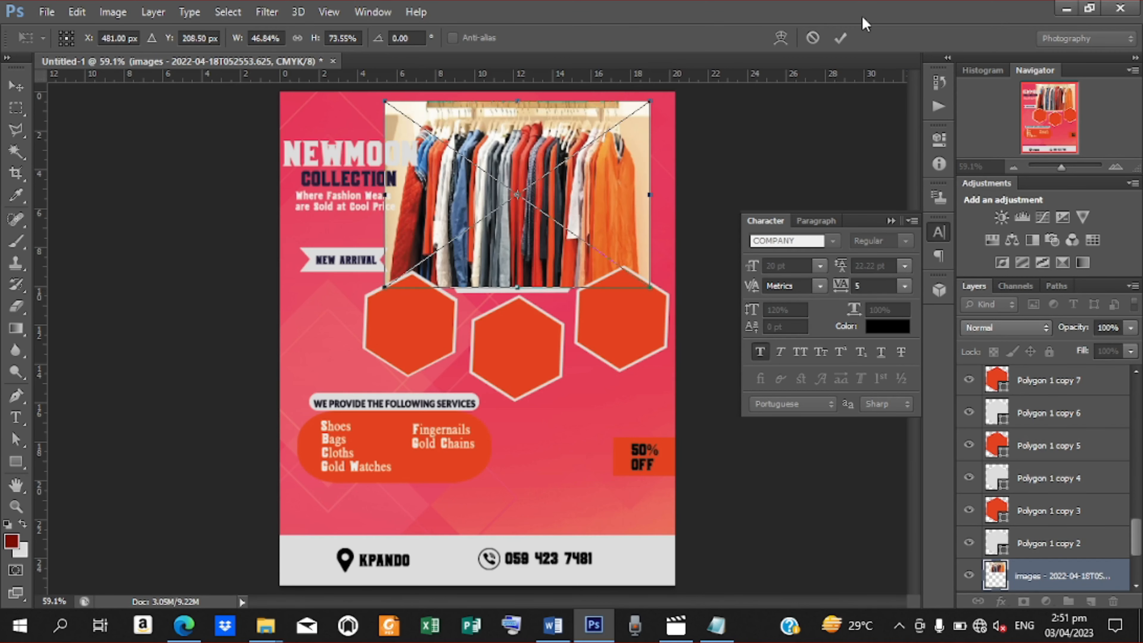
pyautogui.click(842, 38)
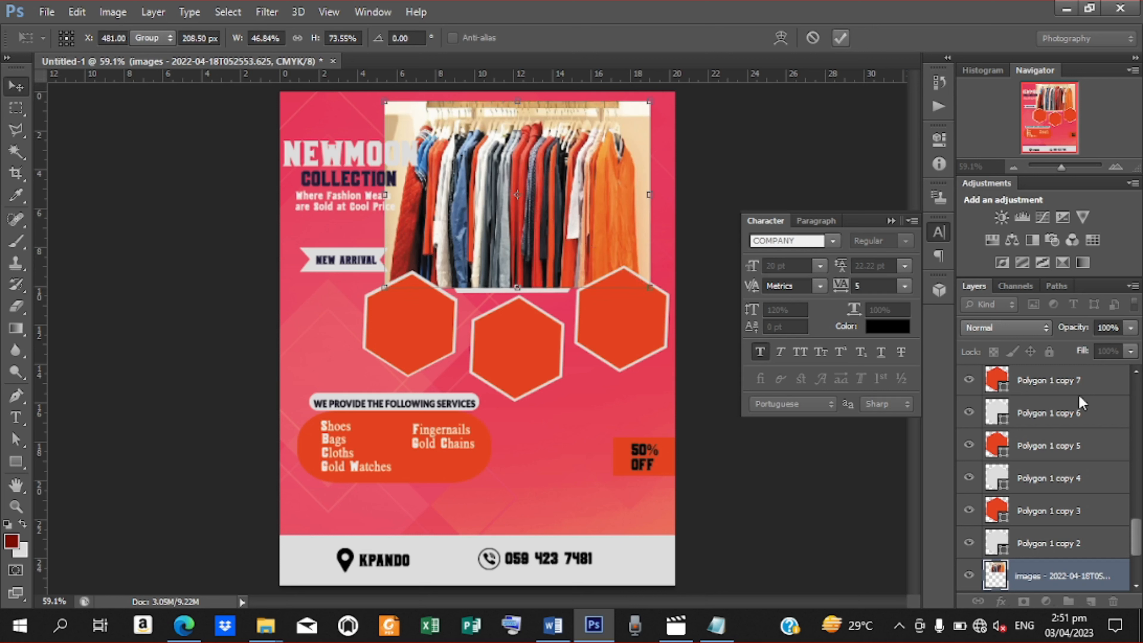
pyautogui.rightClick(1039, 577)
pyautogui.click(883, 267)
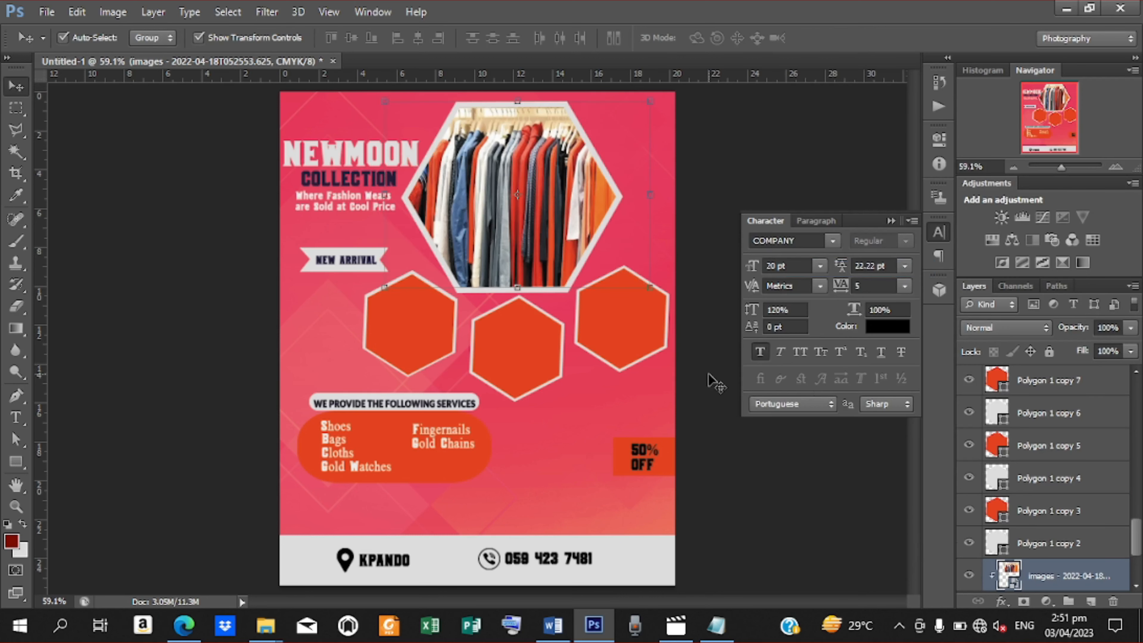
# Place the shoe image "5" over the leftmost small hexagon at about 29.6% scale and clip it to that hexagon
pyautogui.click(407, 348)
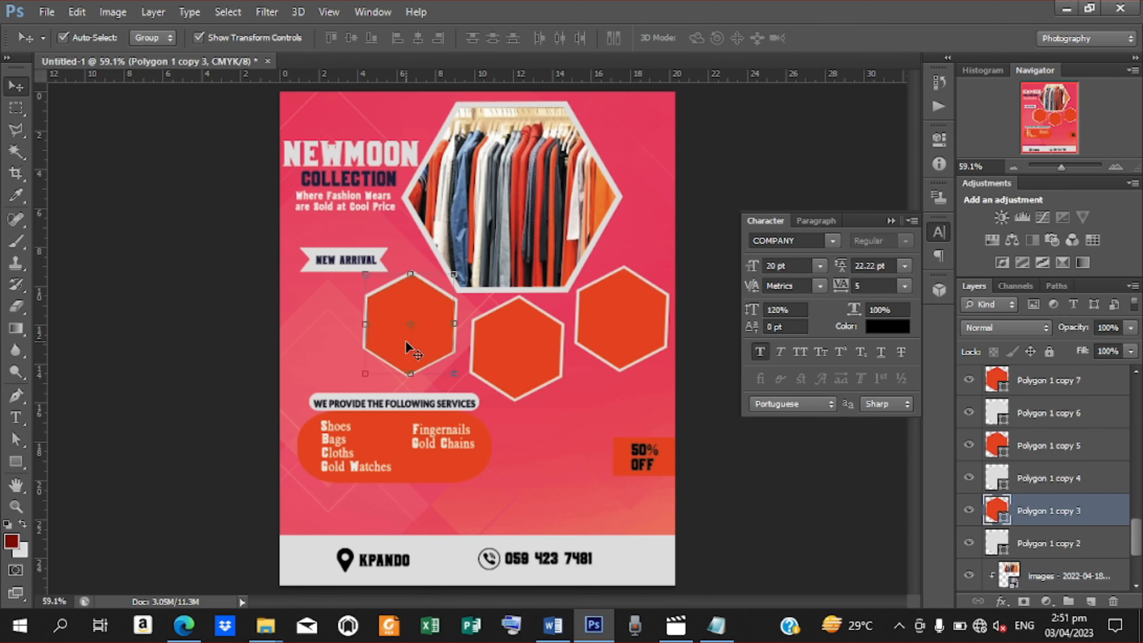
pyautogui.click(47, 11)
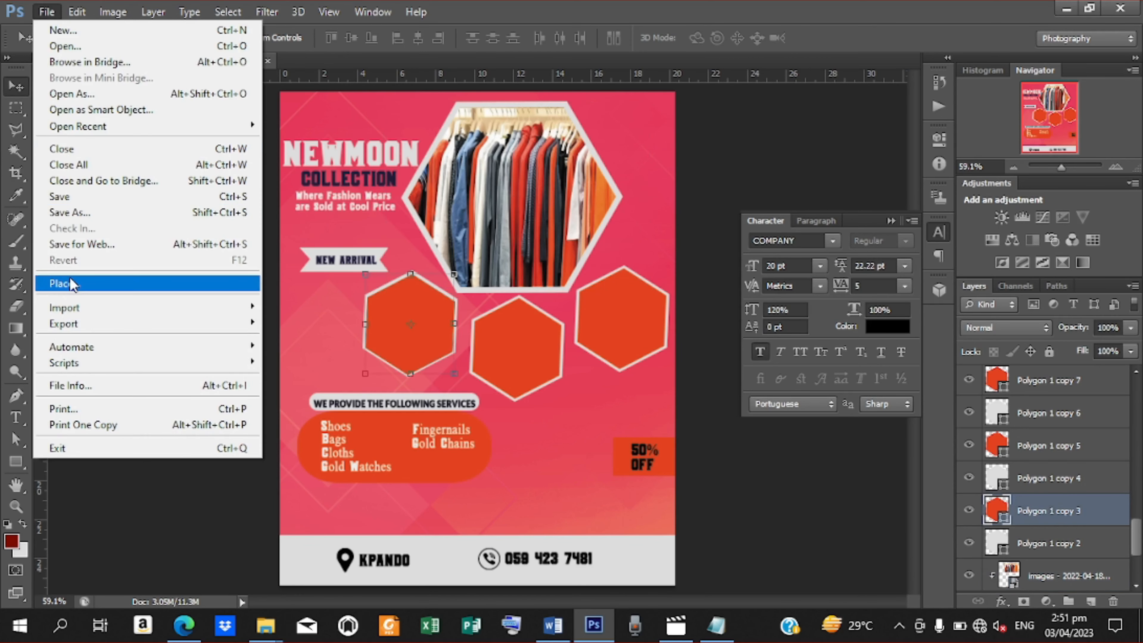
pyautogui.click(65, 284)
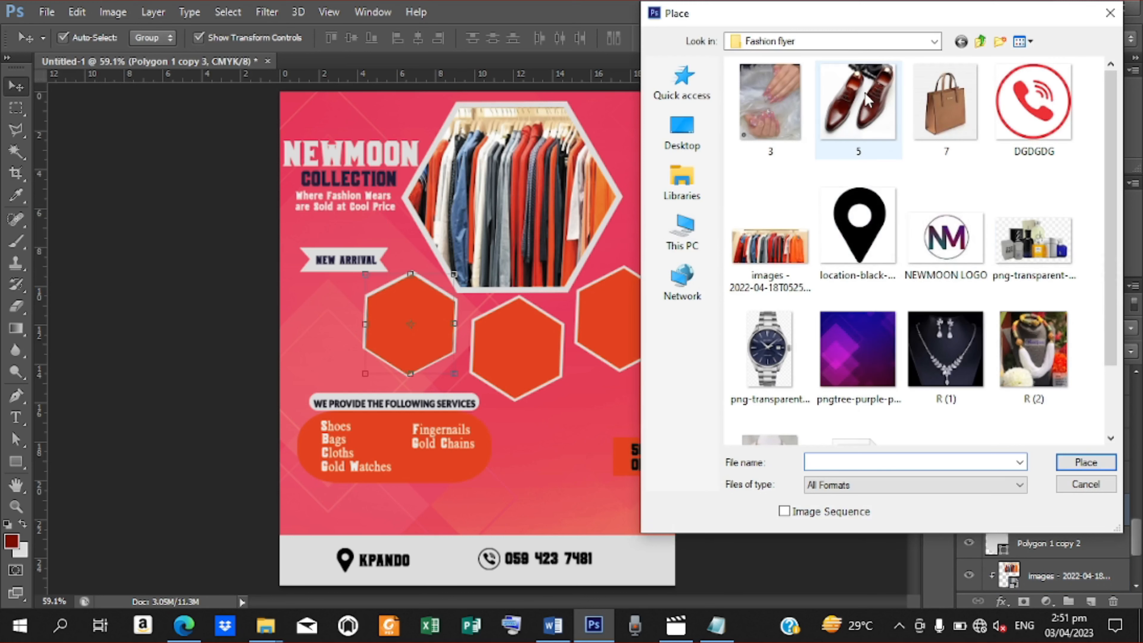
pyautogui.click(855, 118)
pyautogui.click(1071, 465)
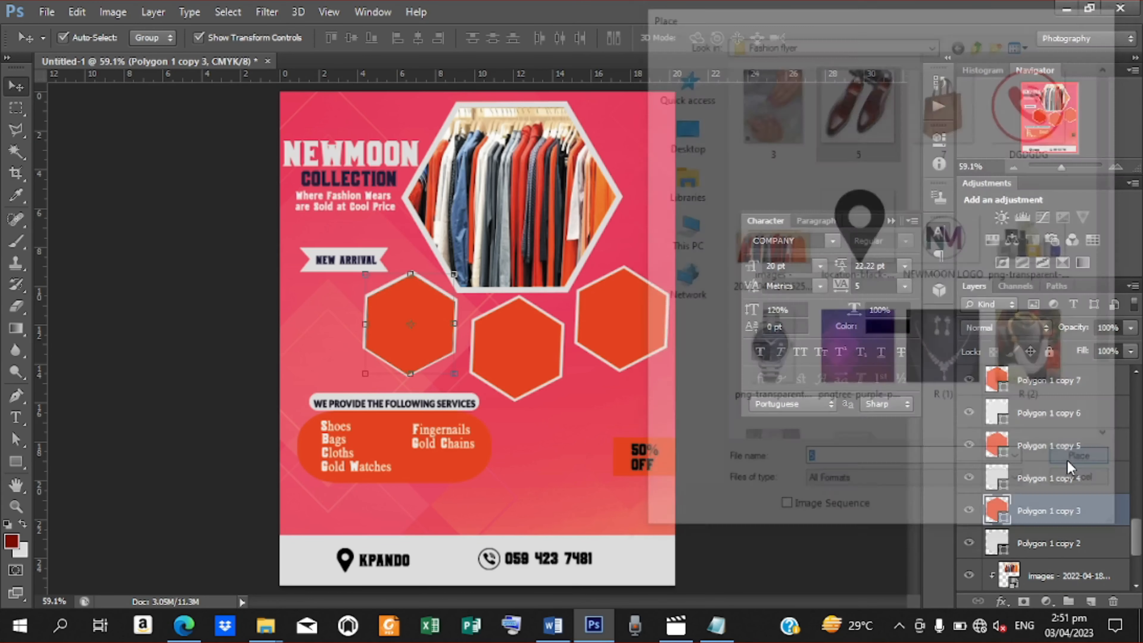
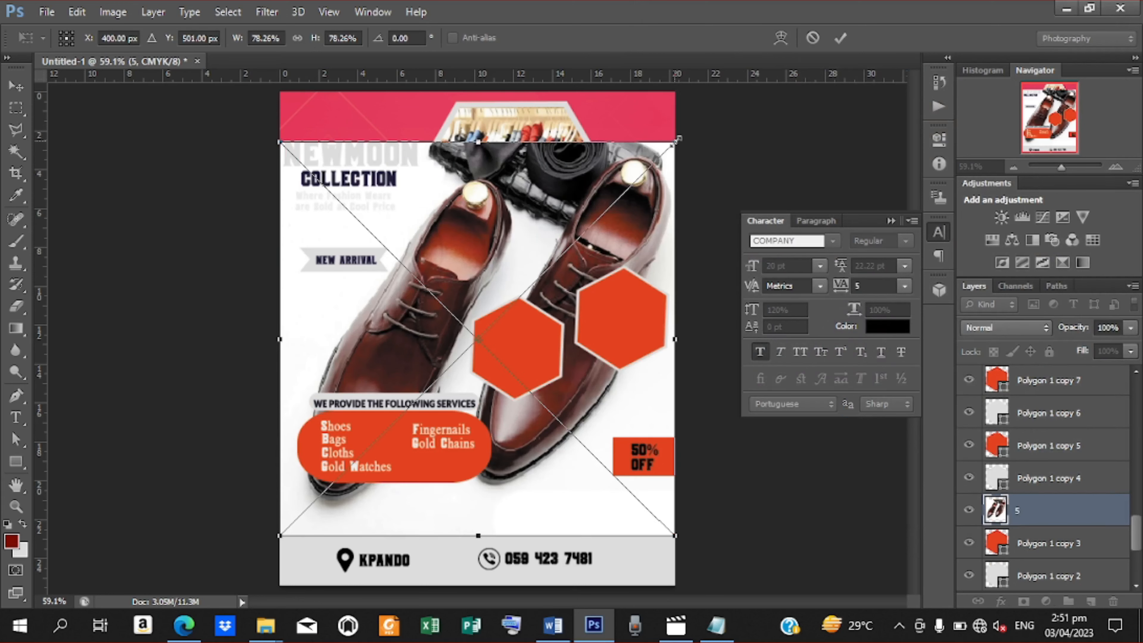
pyautogui.moveTo(679, 138); pyautogui.dragTo(421, 265)
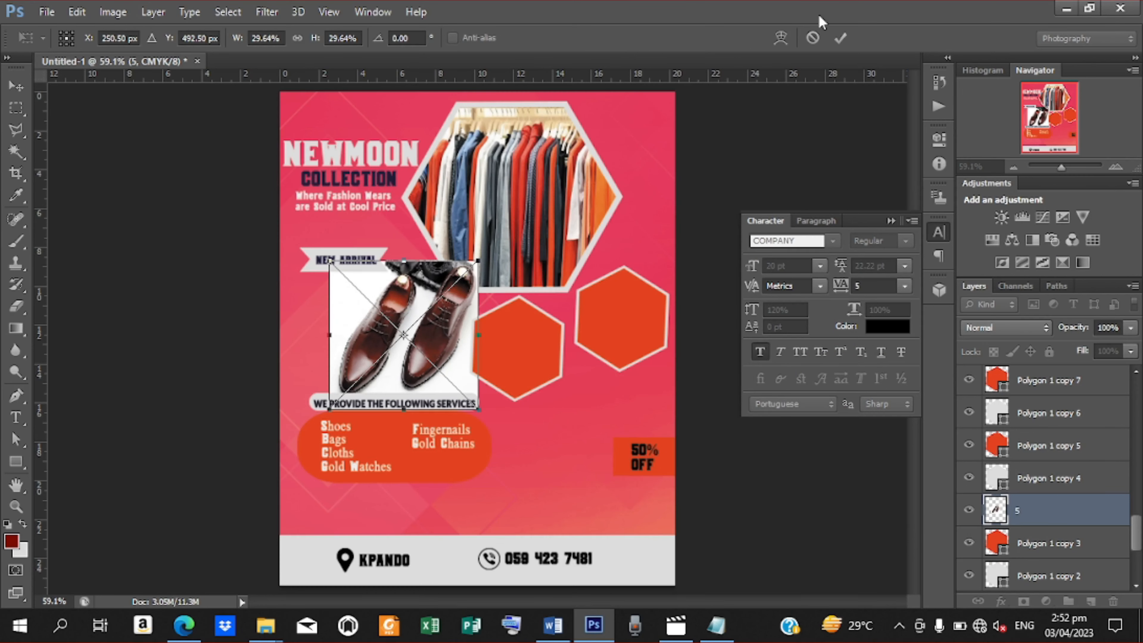
pyautogui.click(841, 39)
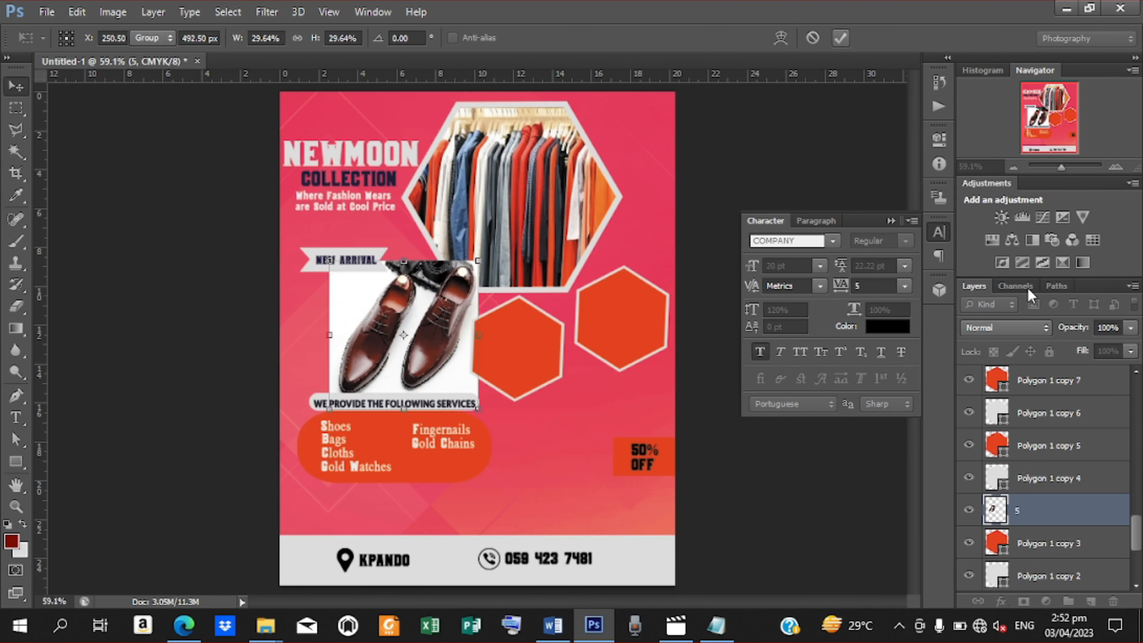
pyautogui.rightClick(1040, 498)
pyautogui.click(757, 307)
pyautogui.click(758, 305)
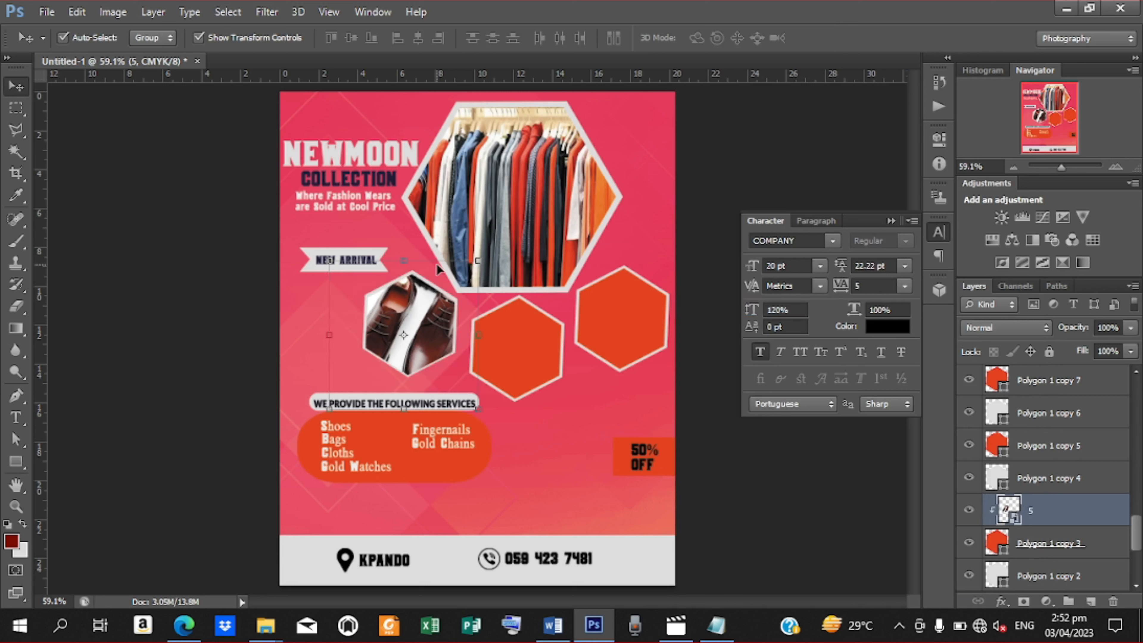
# Refit the shoe image inside its hexagon, scaled to about 19.2%, shifted slightly right and up, and rotated about -31.7°
pyautogui.moveTo(479, 260); pyautogui.dragTo(459, 280)
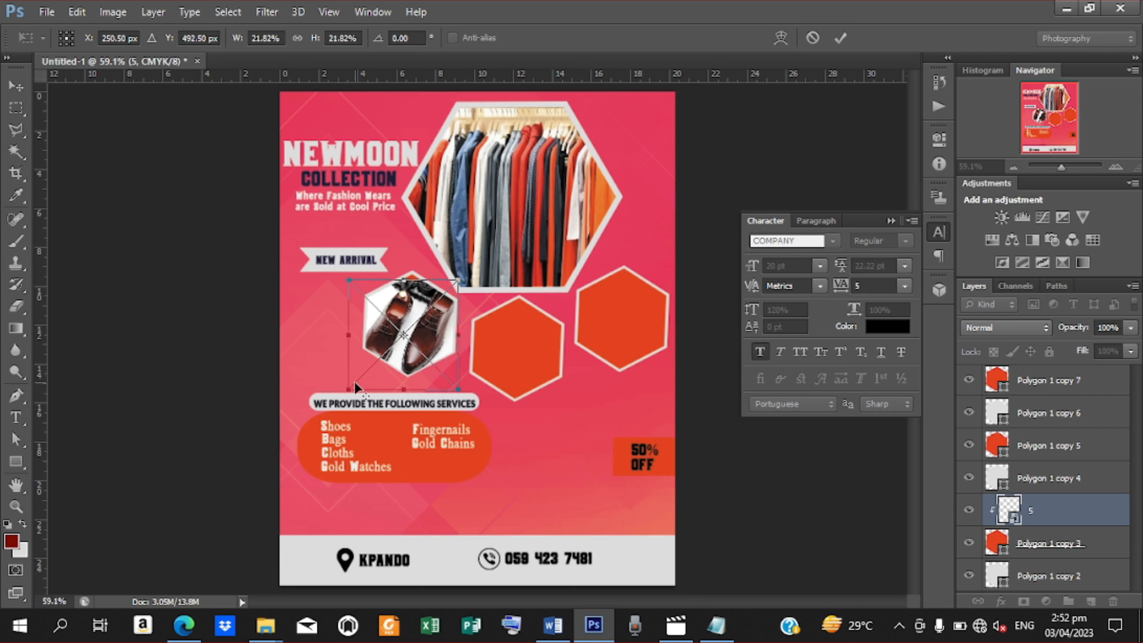
pyautogui.moveTo(349, 388); pyautogui.dragTo(357, 382)
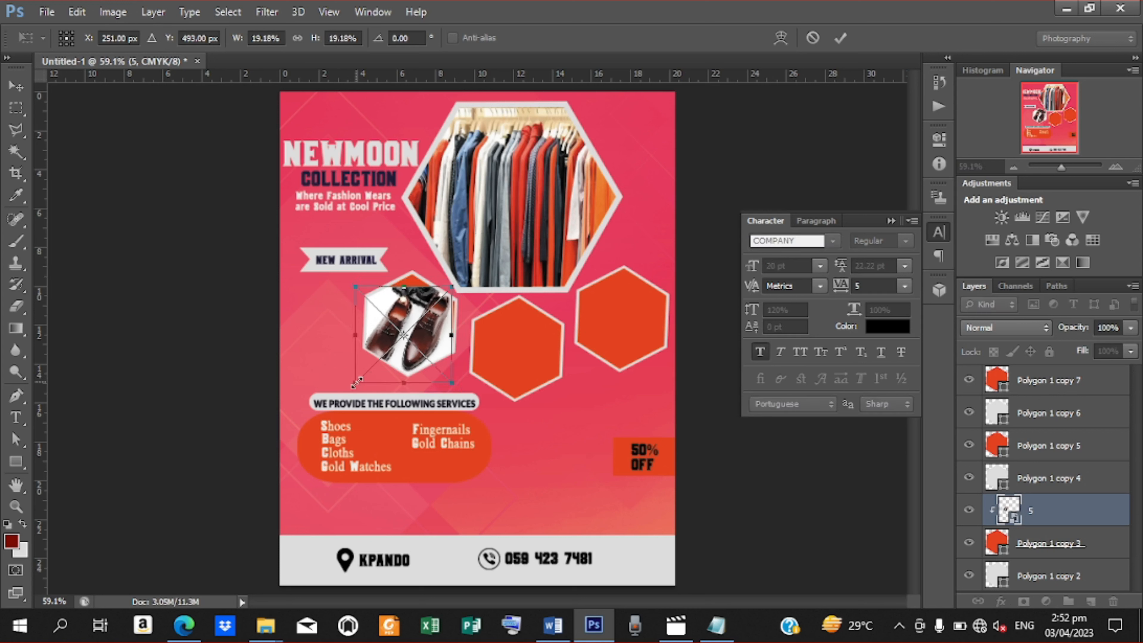
pyautogui.press('Right')
pyautogui.press('Right')
pyautogui.press('Right')
pyautogui.press('Right')
pyautogui.press('Right')
pyautogui.press('Right')
pyautogui.press('Right')
pyautogui.press('Right')
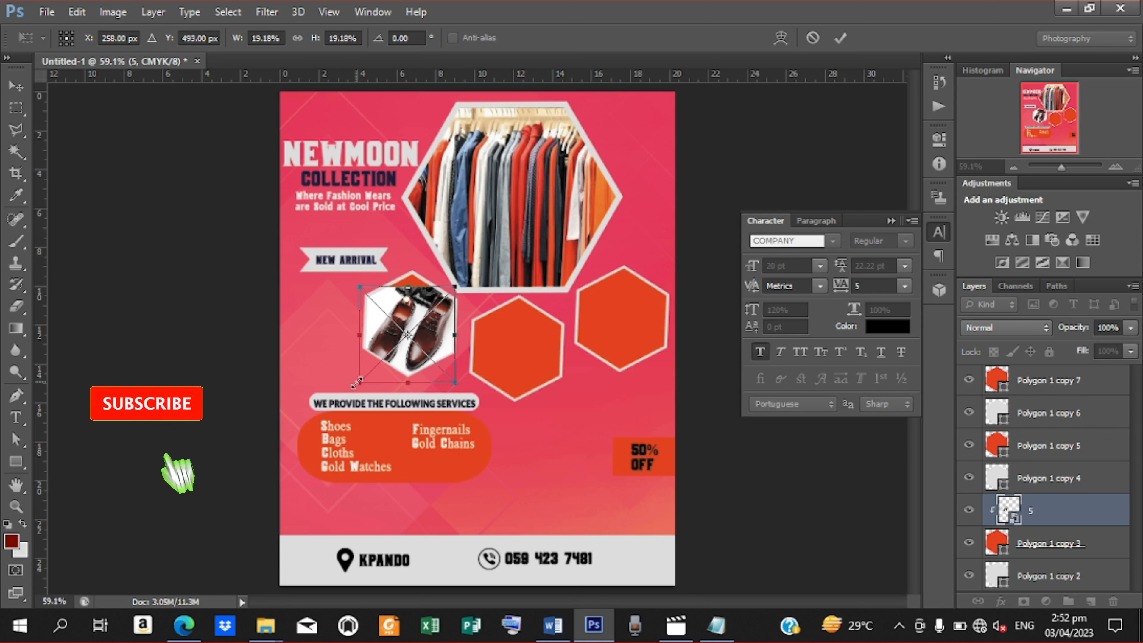
pyautogui.press('Up')
pyautogui.press('Up')
pyautogui.press('Up')
pyautogui.press('Up')
pyautogui.press('Up')
pyautogui.press('Up')
pyautogui.press('Up')
pyautogui.press('Up')
pyautogui.press('Up')
pyautogui.press('Up')
pyautogui.press('Up')
pyautogui.press('Up')
pyautogui.press('Up')
pyautogui.press('Up')
pyautogui.press('Up')
pyautogui.press('Up')
pyautogui.press('Up')
pyautogui.press('Up')
pyautogui.press('Up')
pyautogui.press('Up')
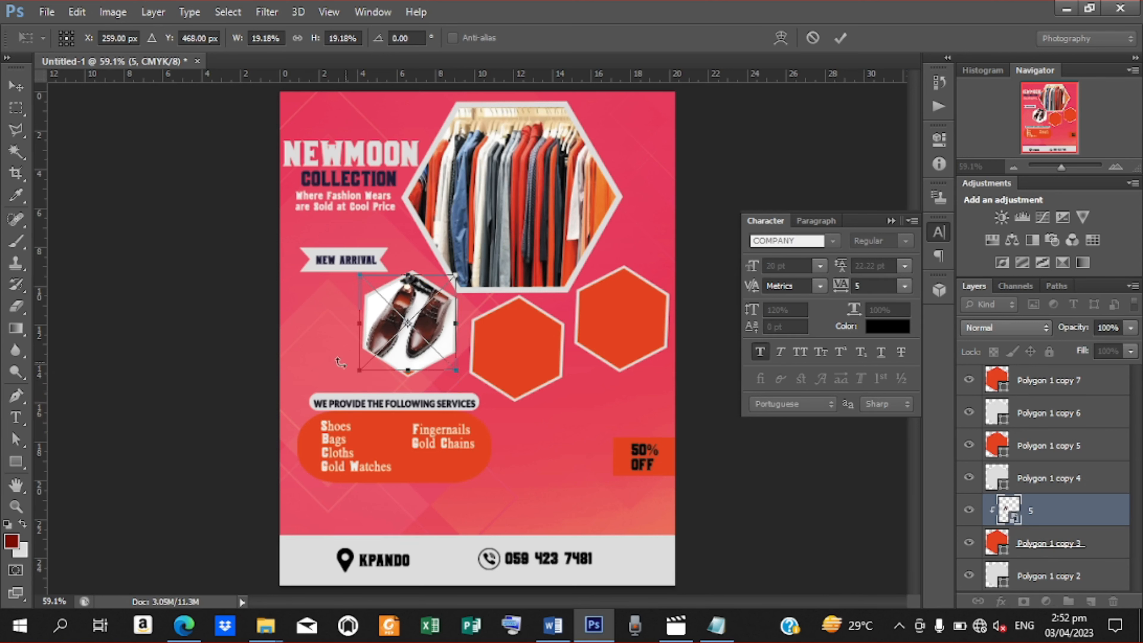
pyautogui.moveTo(462, 383); pyautogui.dragTo(466, 349)
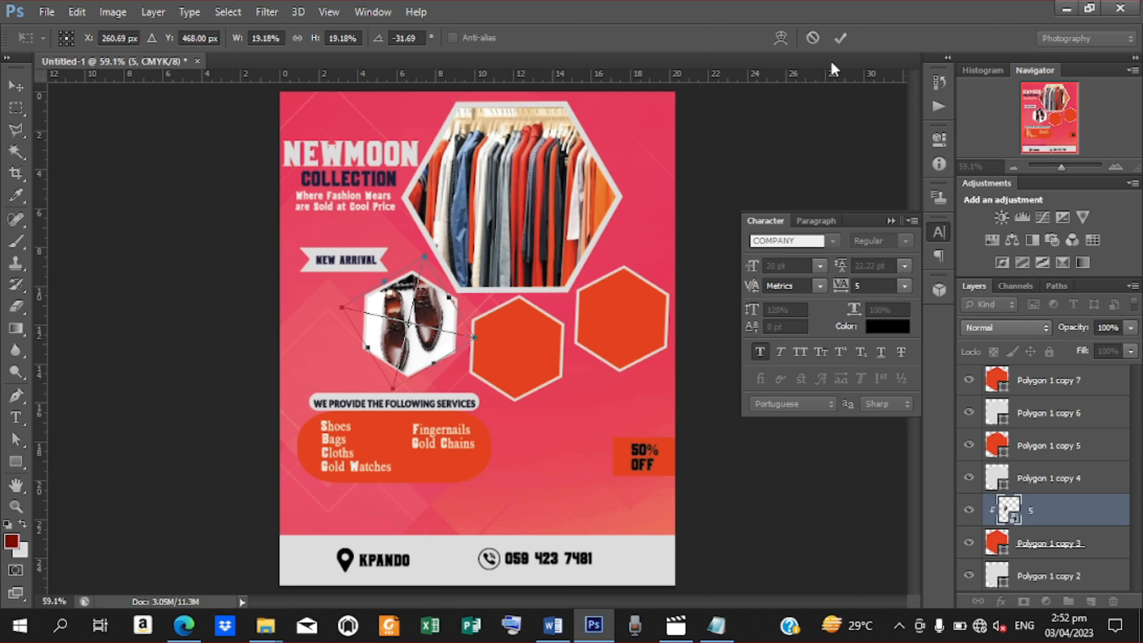
pyautogui.click(841, 38)
# Place the bead necklace image "R (2)" over the middle small hexagon at about 28.3% scale and clip it to that hexagon
pyautogui.click(538, 342)
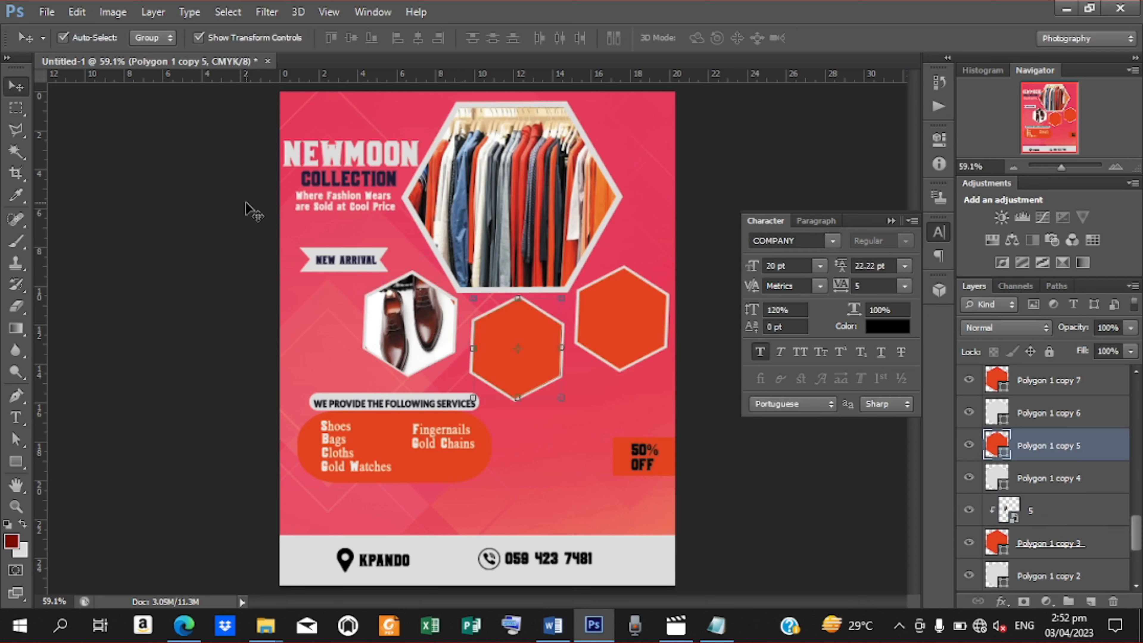
pyautogui.click(47, 13)
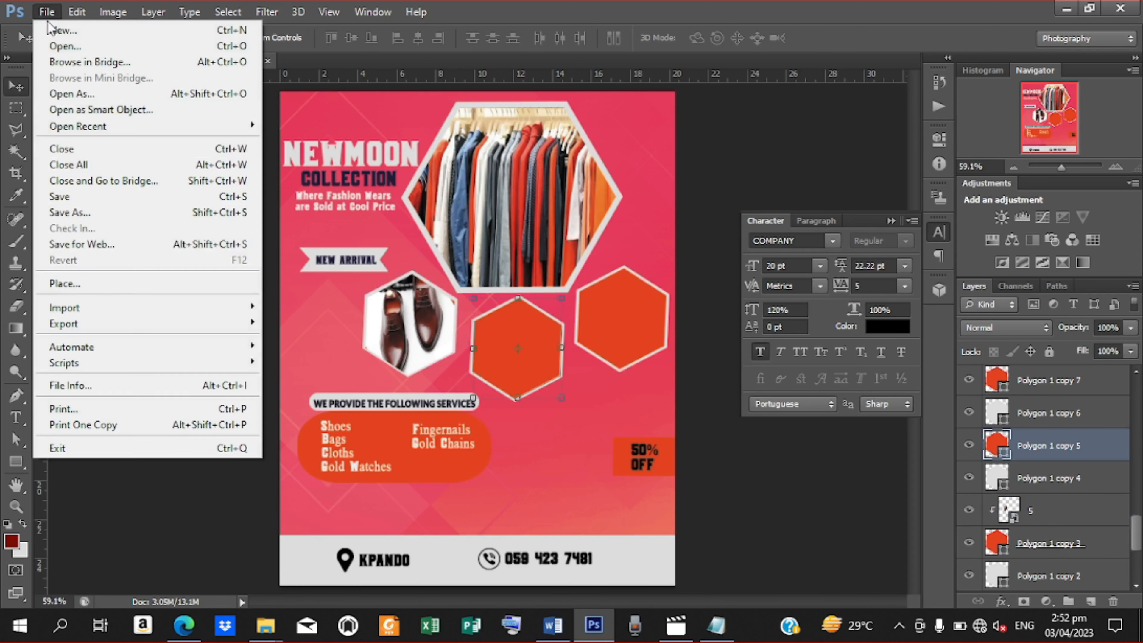
pyautogui.click(96, 288)
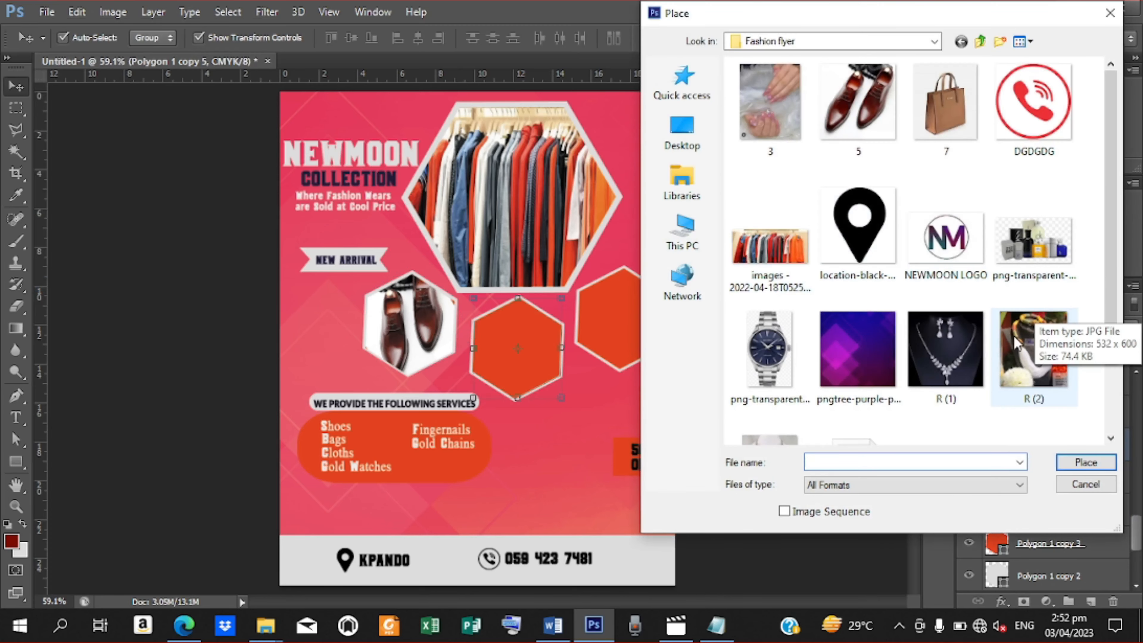
pyautogui.click(1027, 349)
pyautogui.click(1086, 463)
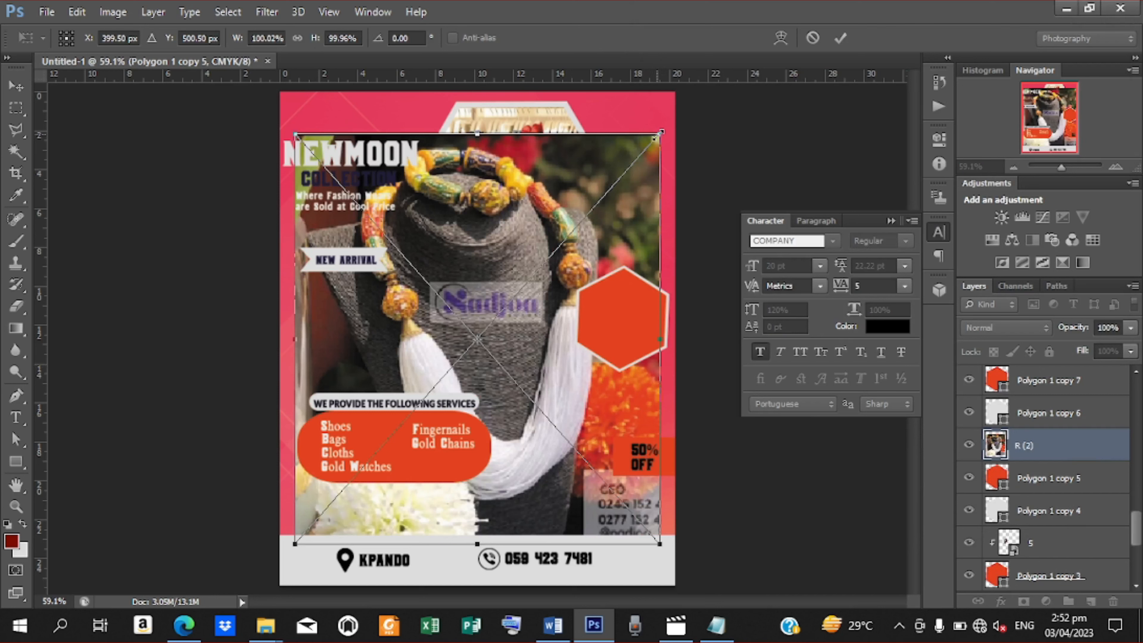
pyautogui.moveTo(665, 129); pyautogui.dragTo(540, 290)
pyautogui.moveTo(509, 341); pyautogui.dragTo(553, 355)
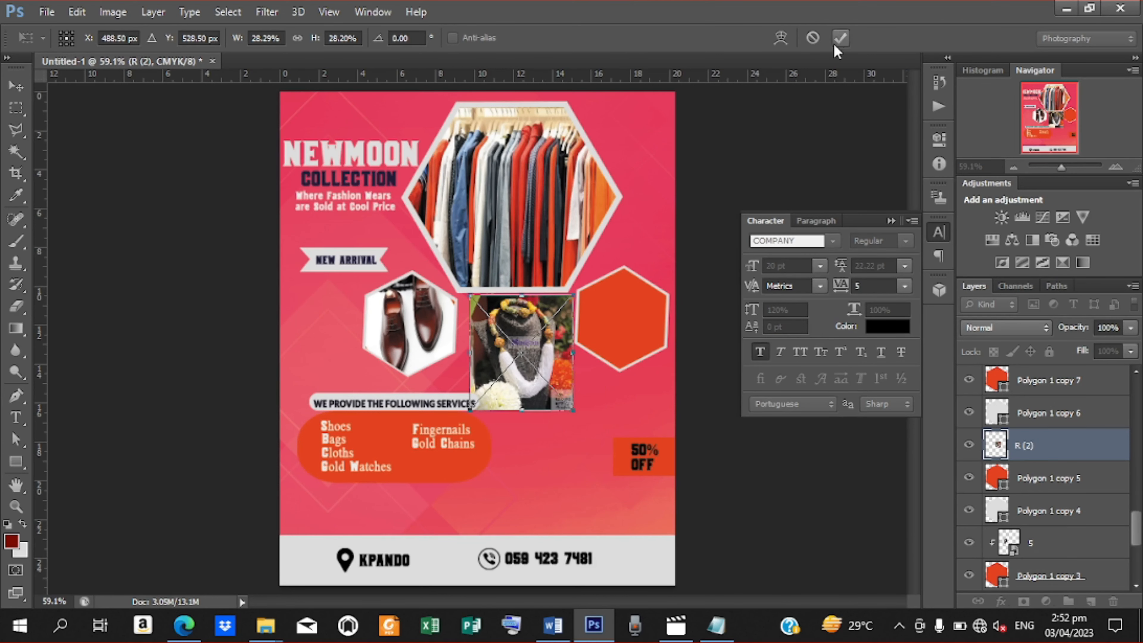
pyautogui.click(840, 38)
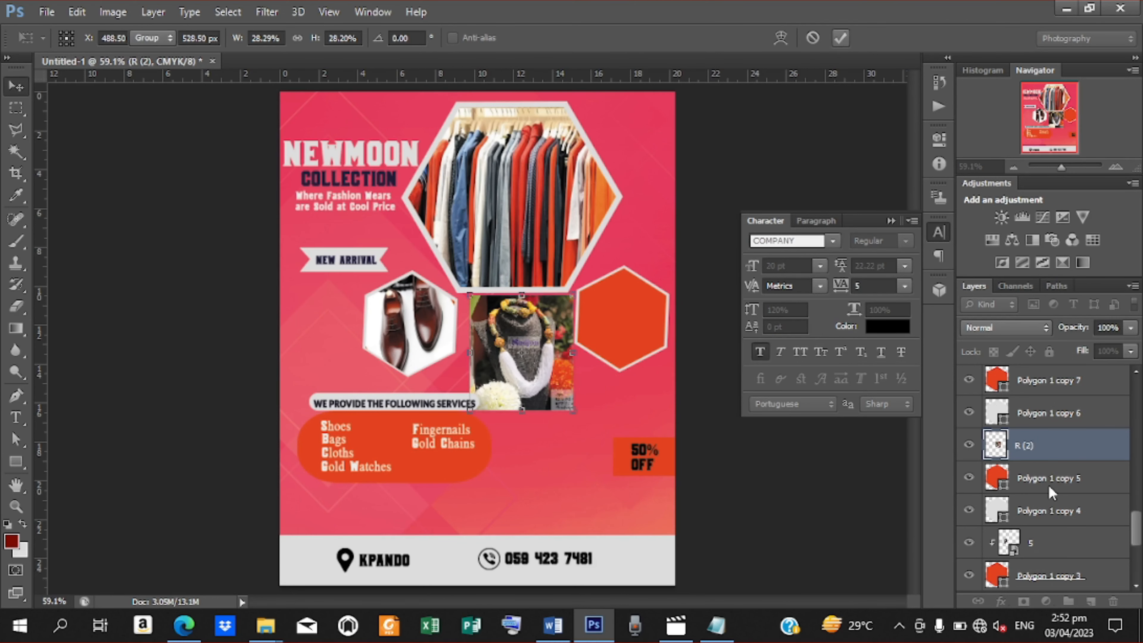
pyautogui.rightClick(1031, 446)
pyautogui.click(727, 306)
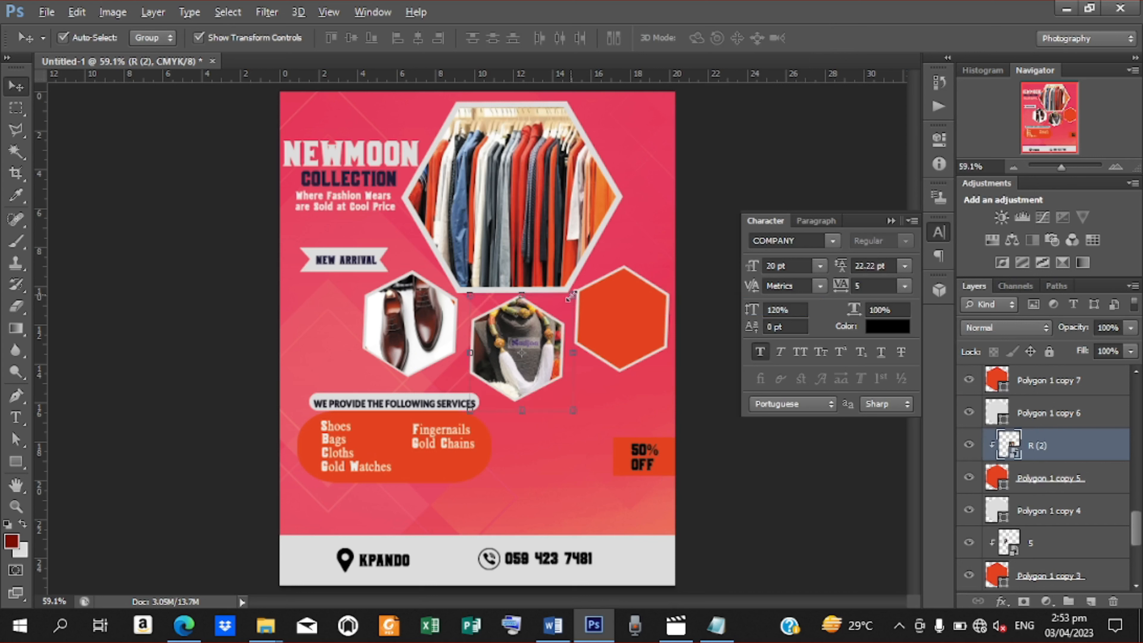
# Scale the bead necklace image to about 25% and shift it slightly left and up so it fills its hexagon
pyautogui.moveTo(571, 296); pyautogui.dragTo(564, 301)
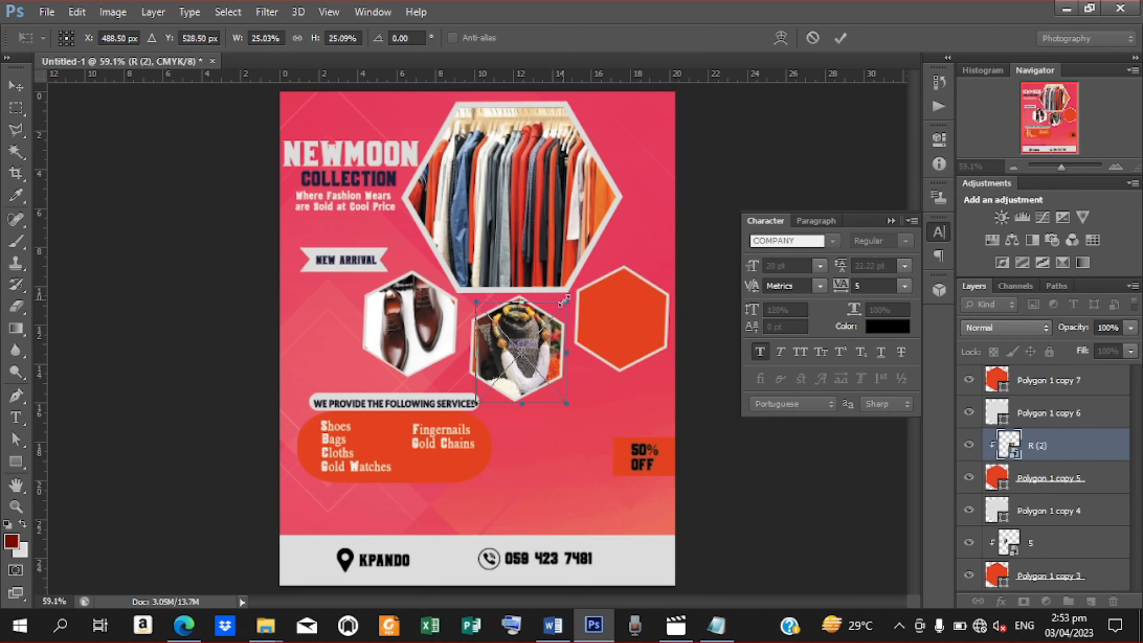
pyautogui.press('Left')
pyautogui.press('Left')
pyautogui.press('Left')
pyautogui.press('Left')
pyautogui.press('Left')
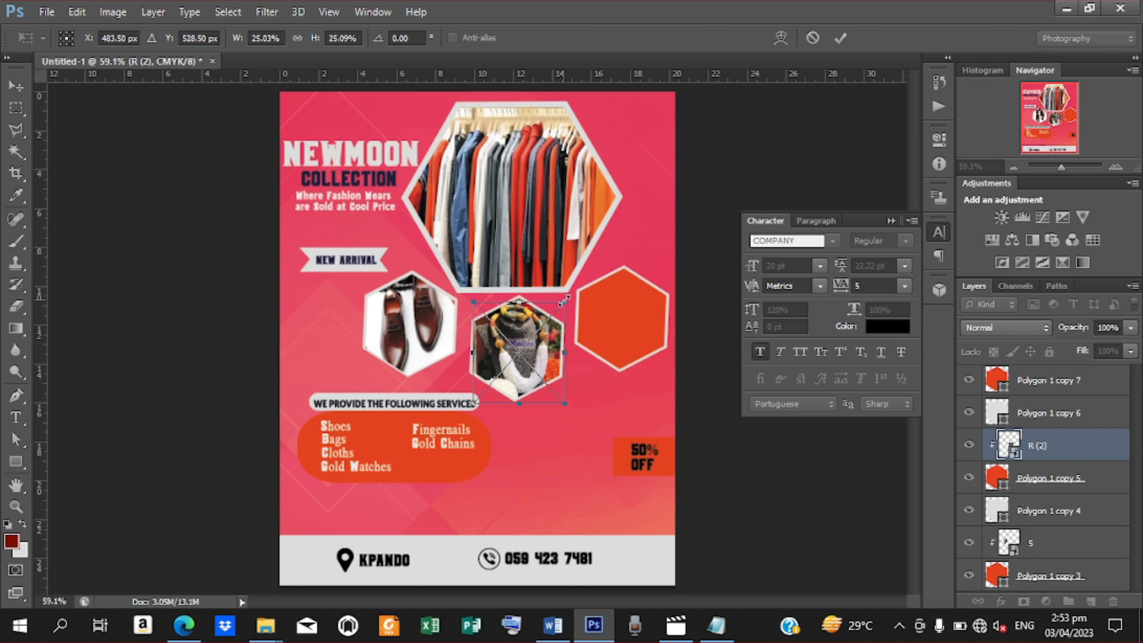
pyautogui.press('Left')
pyautogui.press('Left')
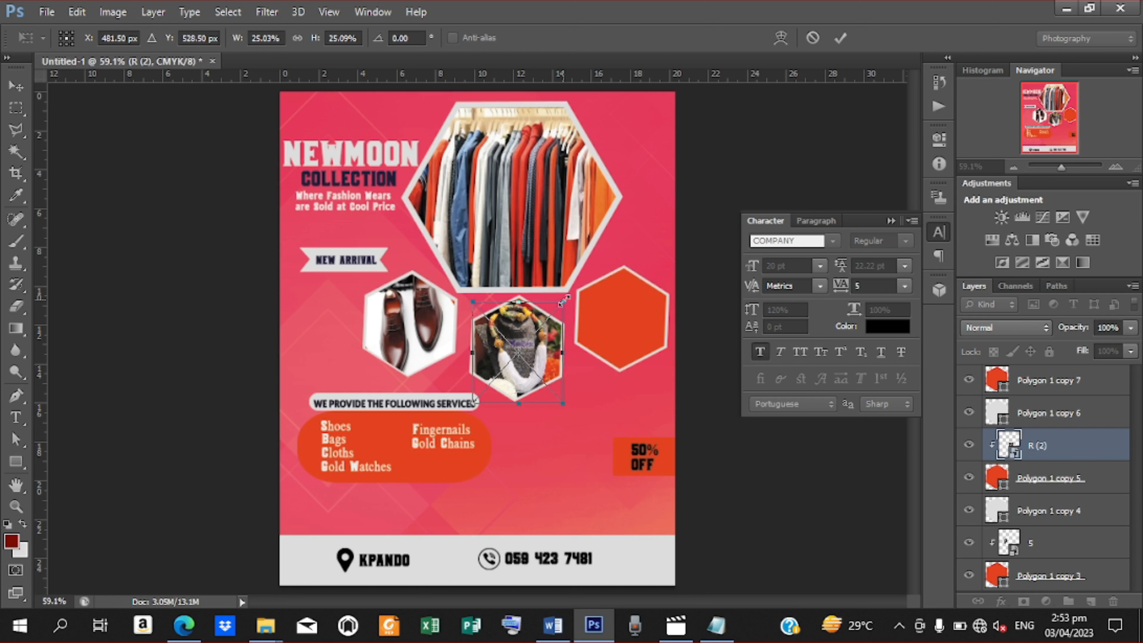
pyautogui.press('Up')
pyautogui.press('Up')
pyautogui.press('Up')
pyautogui.press('Up')
pyautogui.press('Up')
pyautogui.press('Up')
pyautogui.press('Up')
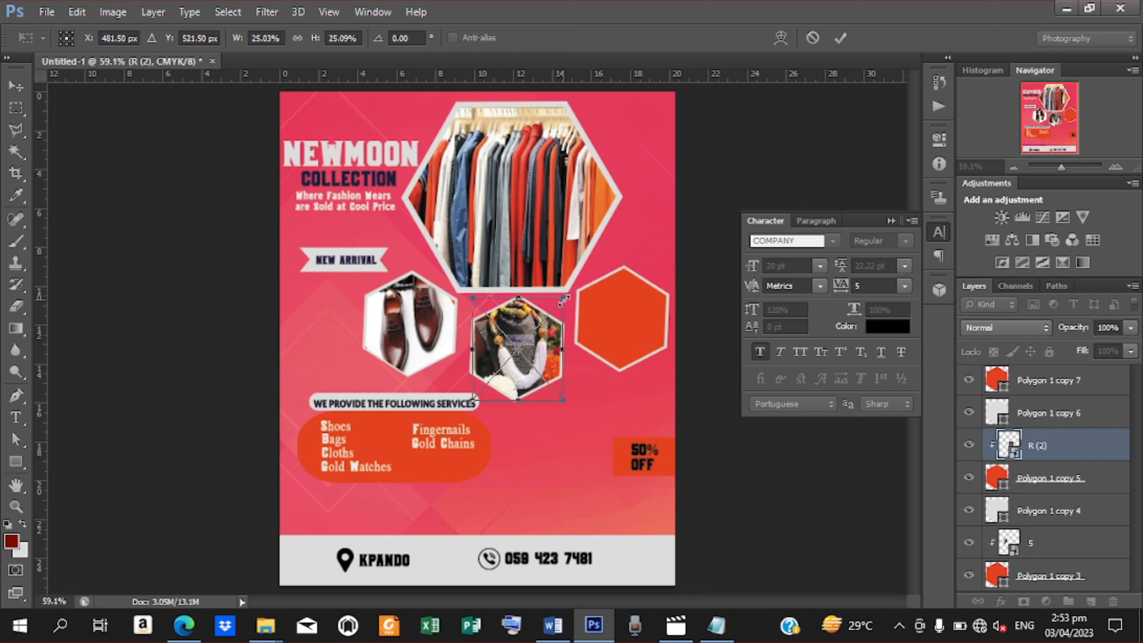
pyautogui.press('Right')
pyautogui.press('Right')
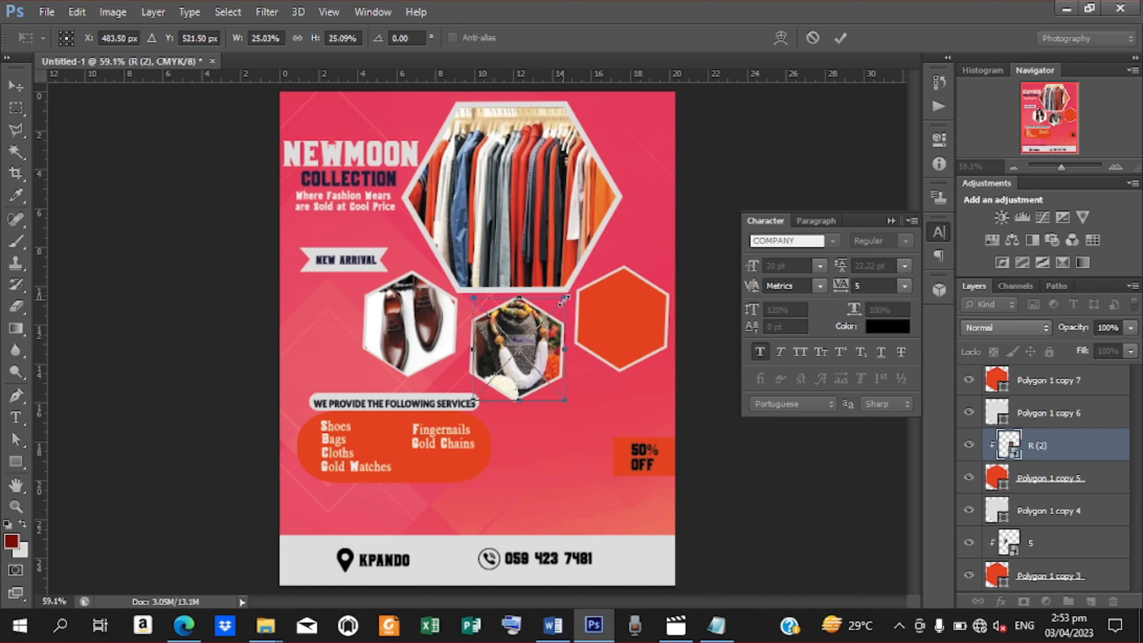
pyautogui.click(842, 37)
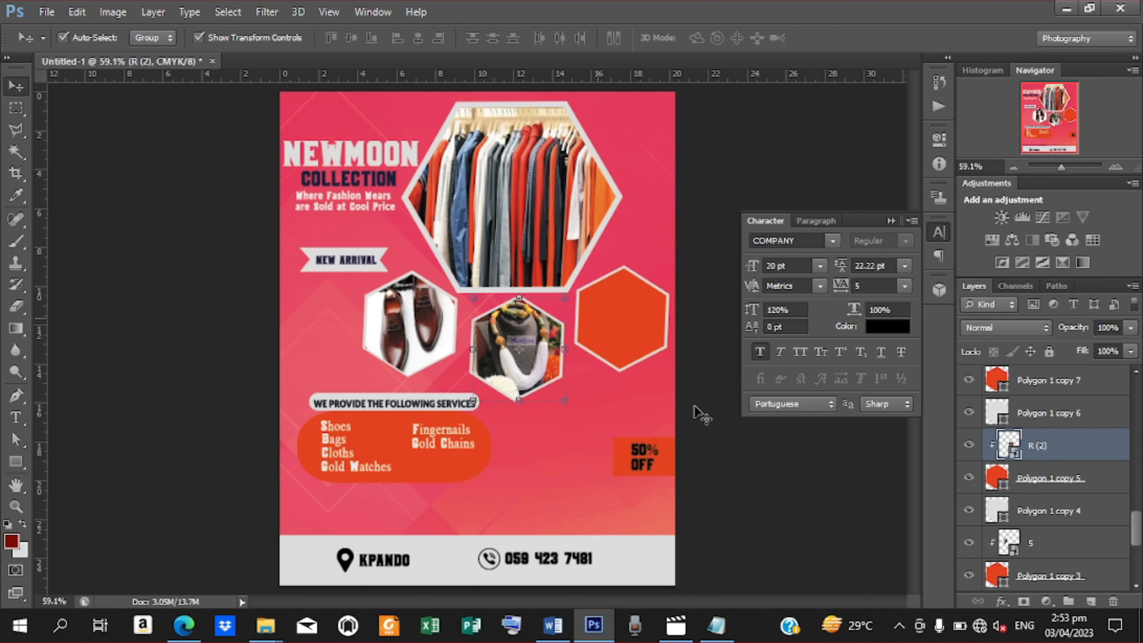
# Place the Seiko watch image over the rightmost small hexagon at about 42.4% scale and clip it to that hexagon
pyautogui.click(621, 324)
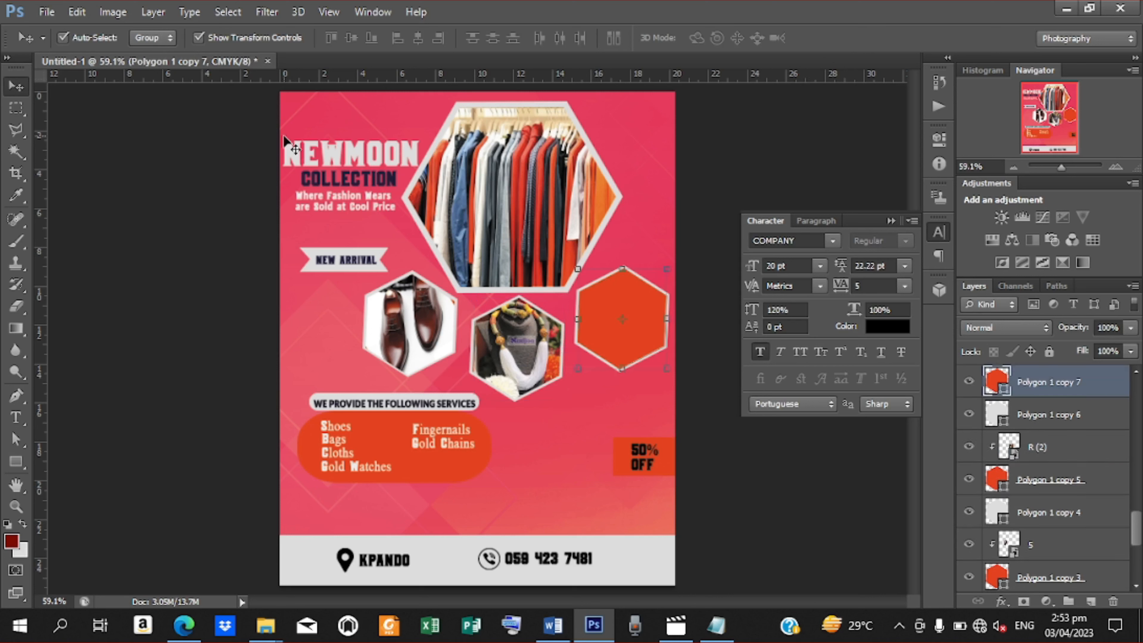
pyautogui.click(46, 11)
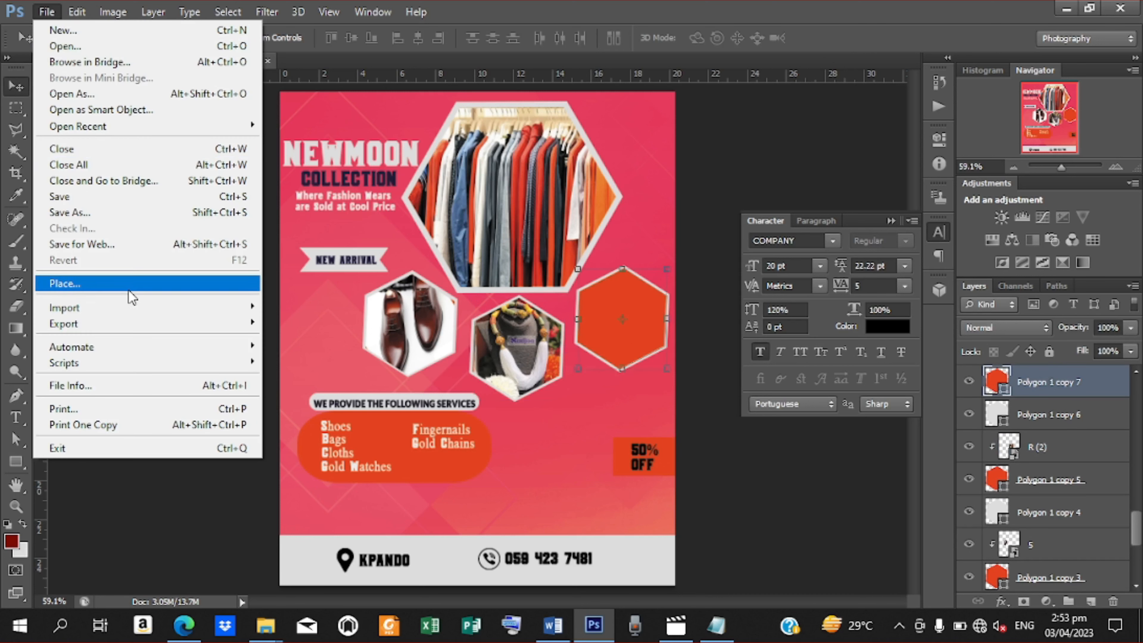
pyautogui.click(100, 286)
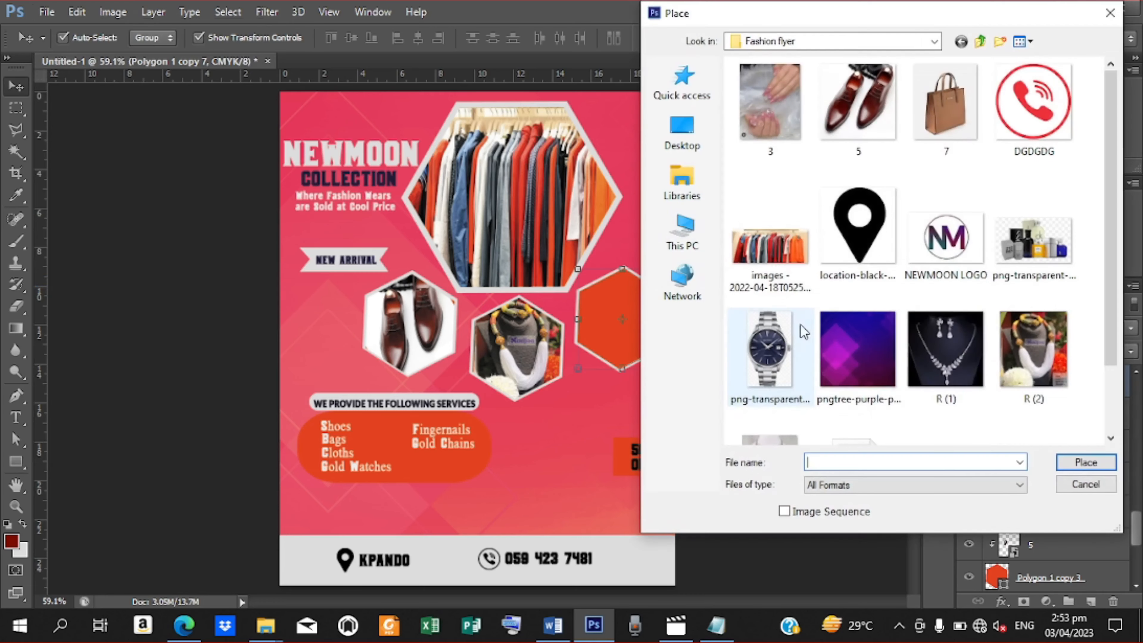
pyautogui.moveTo(1112, 210); pyautogui.dragTo(1113, 306)
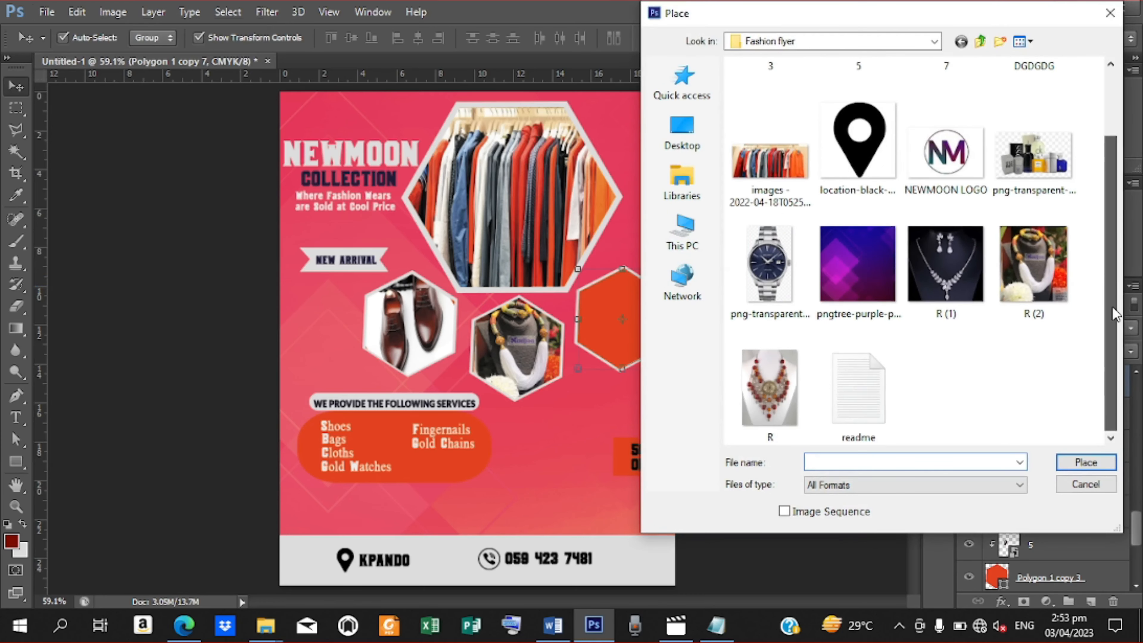
pyautogui.click(770, 265)
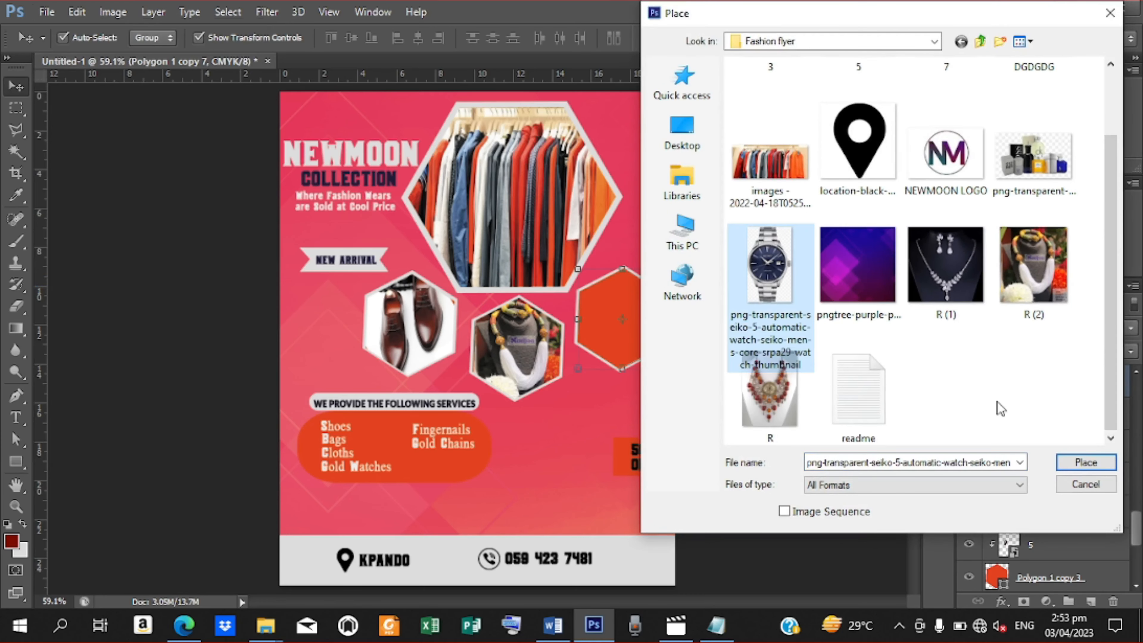
pyautogui.click(1078, 462)
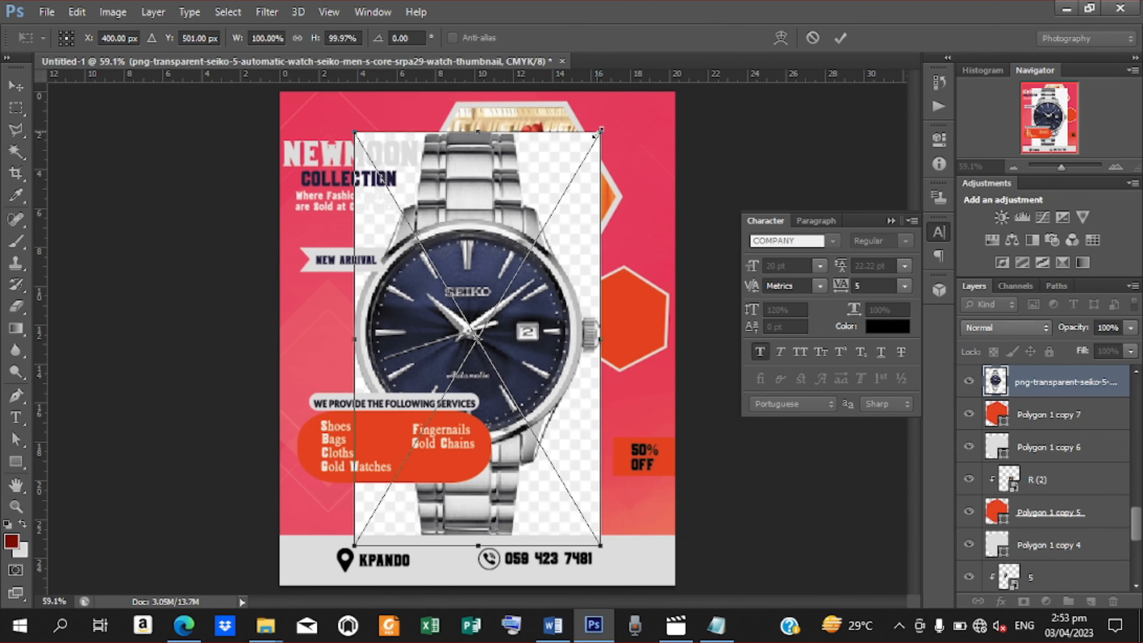
pyautogui.moveTo(595, 134); pyautogui.dragTo(545, 264)
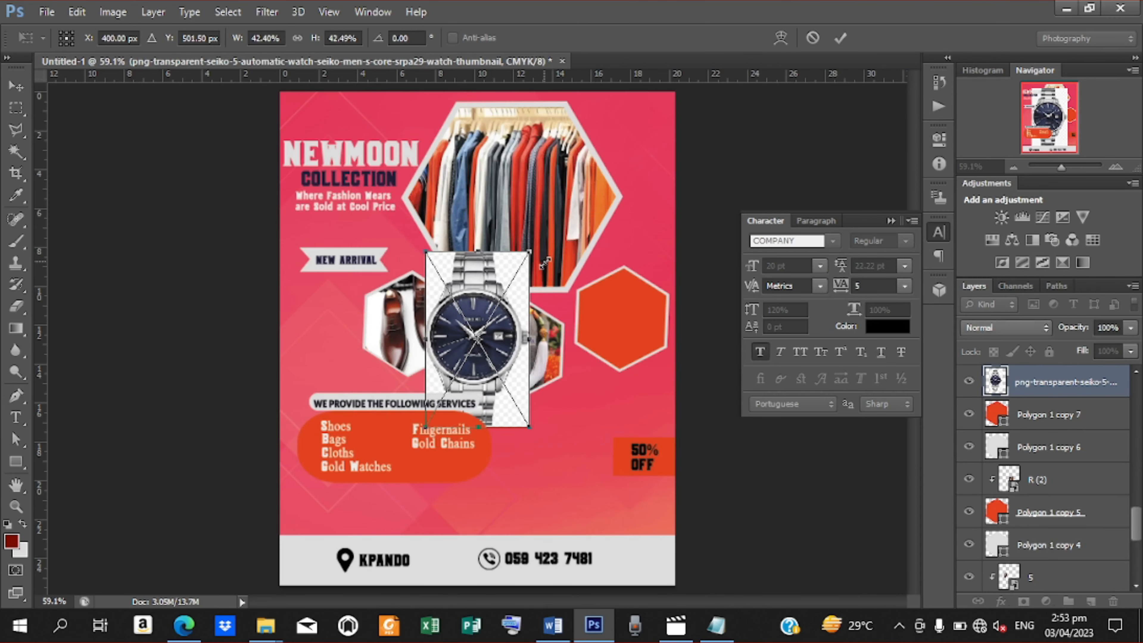
pyautogui.moveTo(501, 326); pyautogui.dragTo(640, 309)
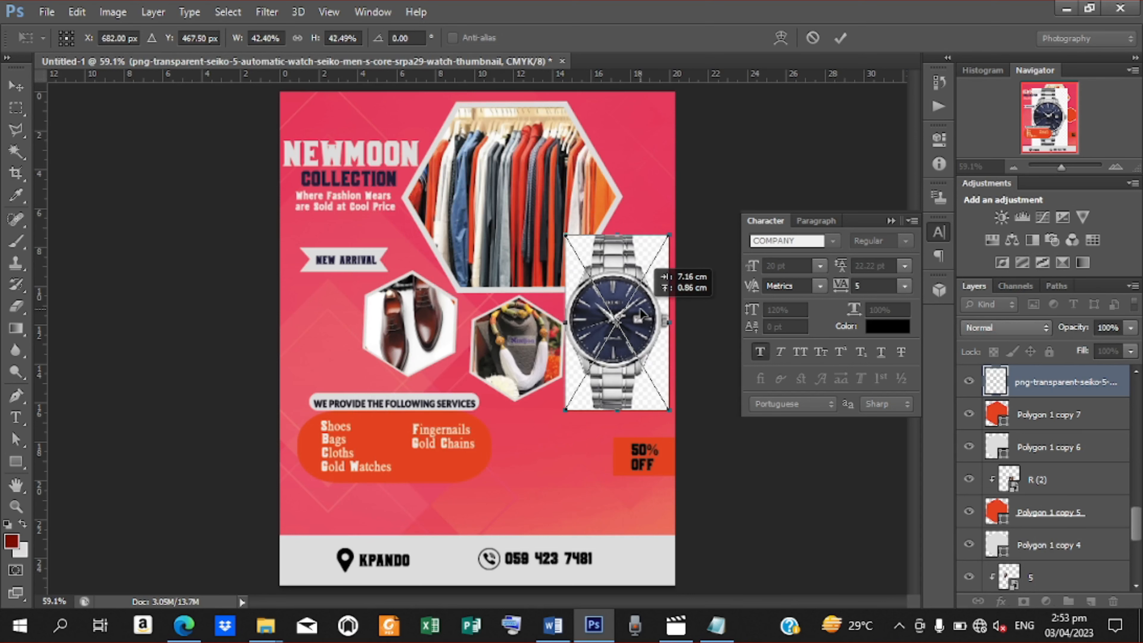
pyautogui.click(840, 38)
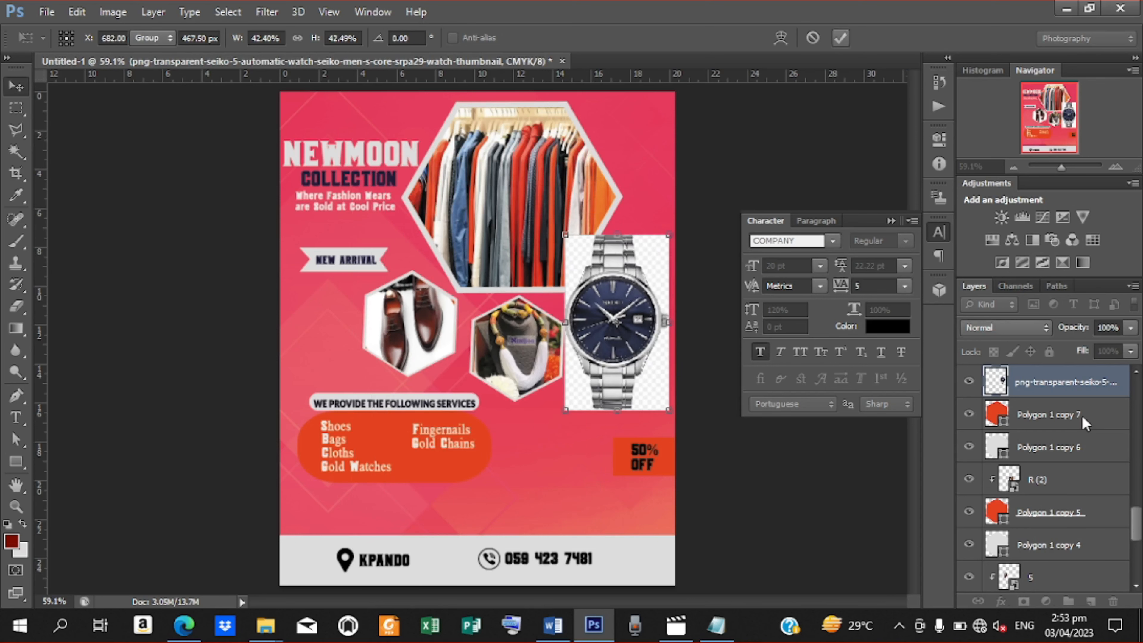
pyautogui.rightClick(1036, 380)
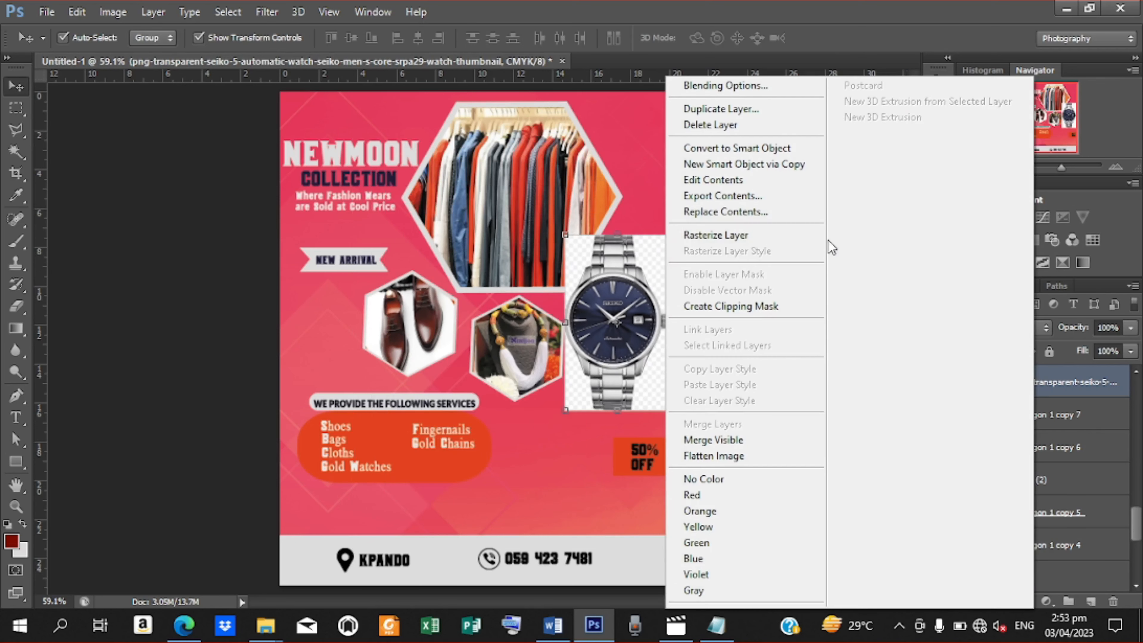
pyautogui.click(741, 321)
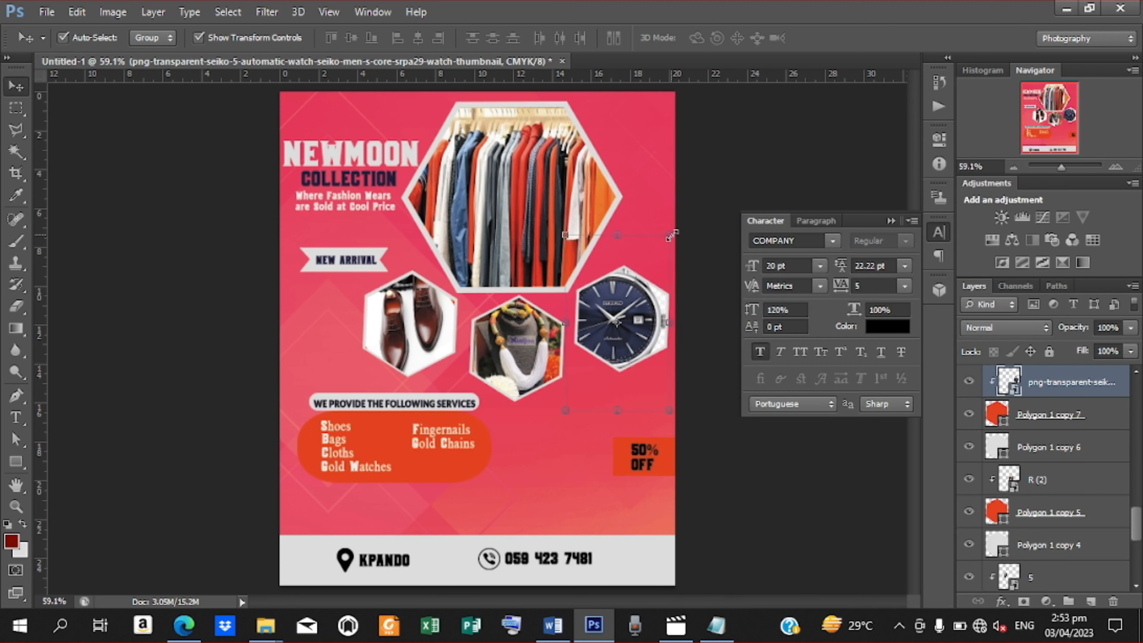
# Refit the watch image inside its hexagon at about 39.6% width and 24.5% height, shifted slightly right and up
pyautogui.moveTo(671, 235); pyautogui.dragTo(618, 271)
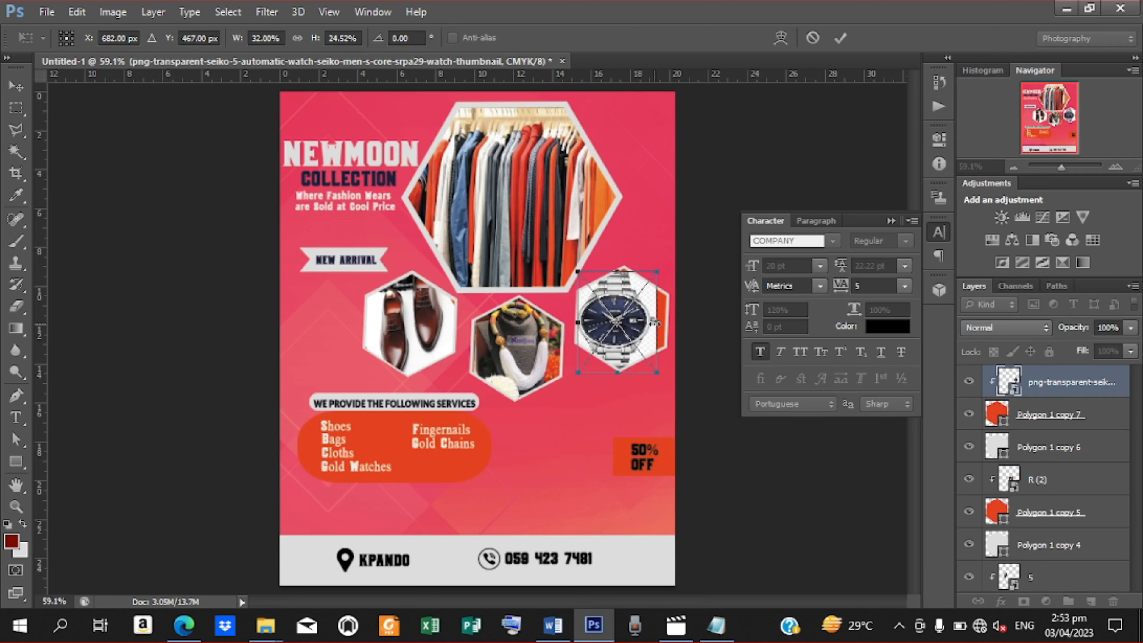
pyautogui.moveTo(656, 323); pyautogui.dragTo(675, 323)
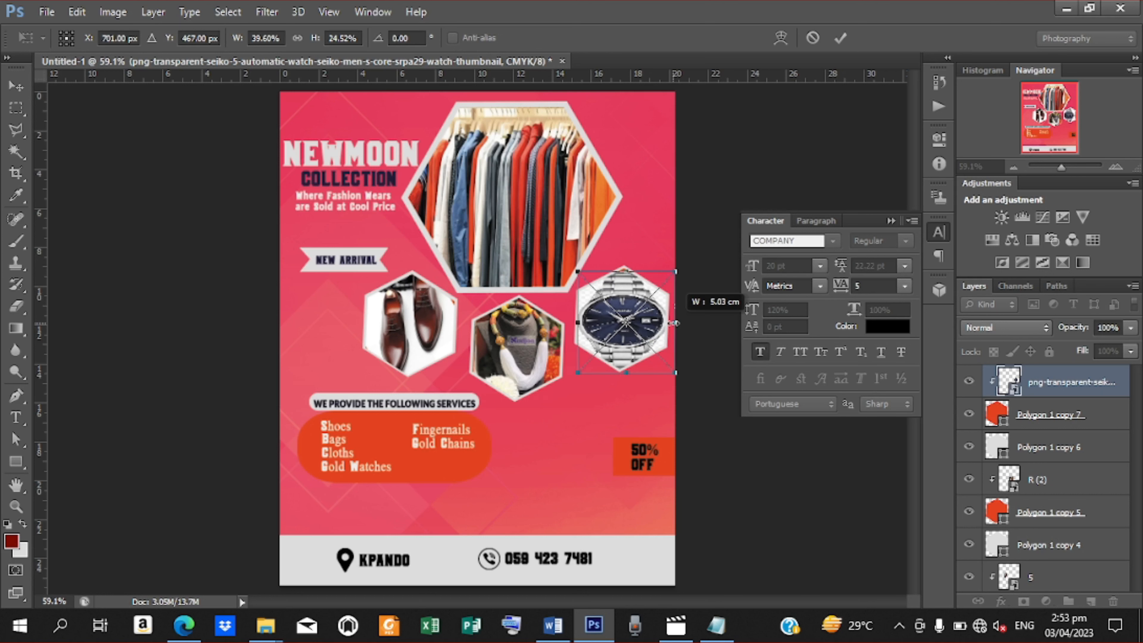
pyautogui.press('Up')
pyautogui.press('Up')
pyautogui.press('Up')
pyautogui.press('Up')
pyautogui.press('Up')
pyautogui.press('Up')
pyautogui.press('Up')
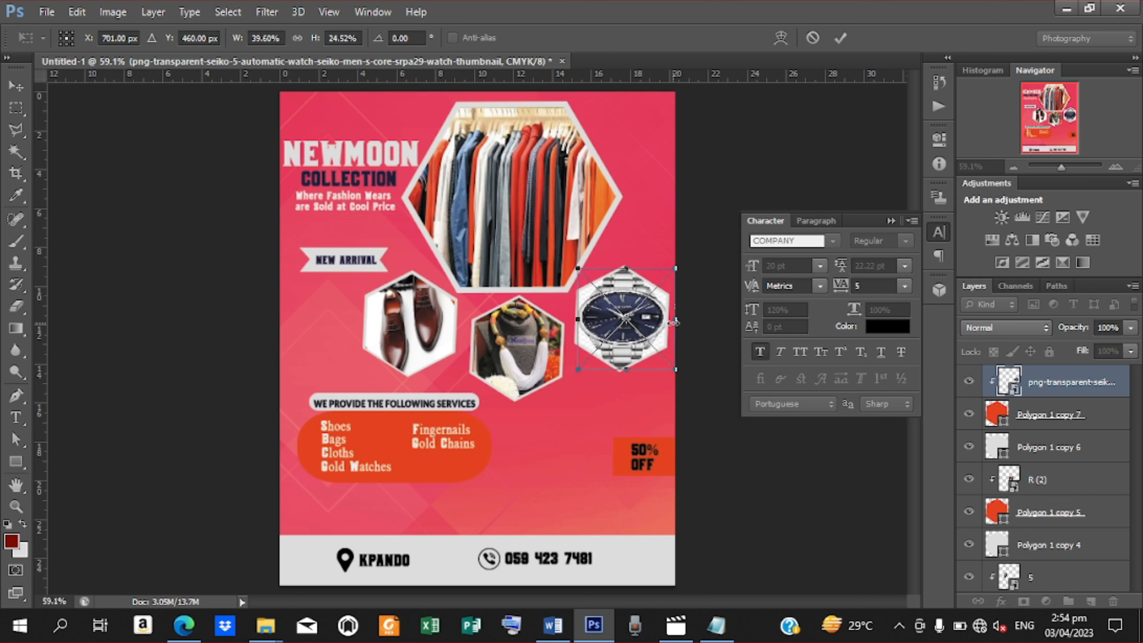
pyautogui.click(837, 45)
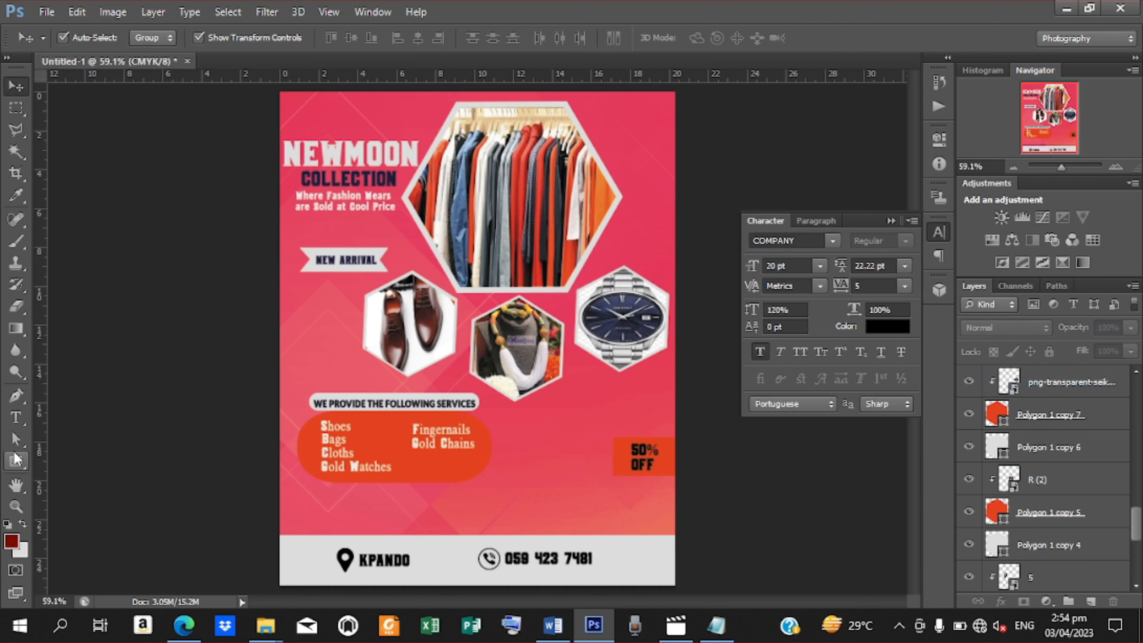
# Draw a dark red curved shape about 373 by 149 px over the page's upper-right corner with the Pen tool, without a stroke
pyautogui.click(15, 395)
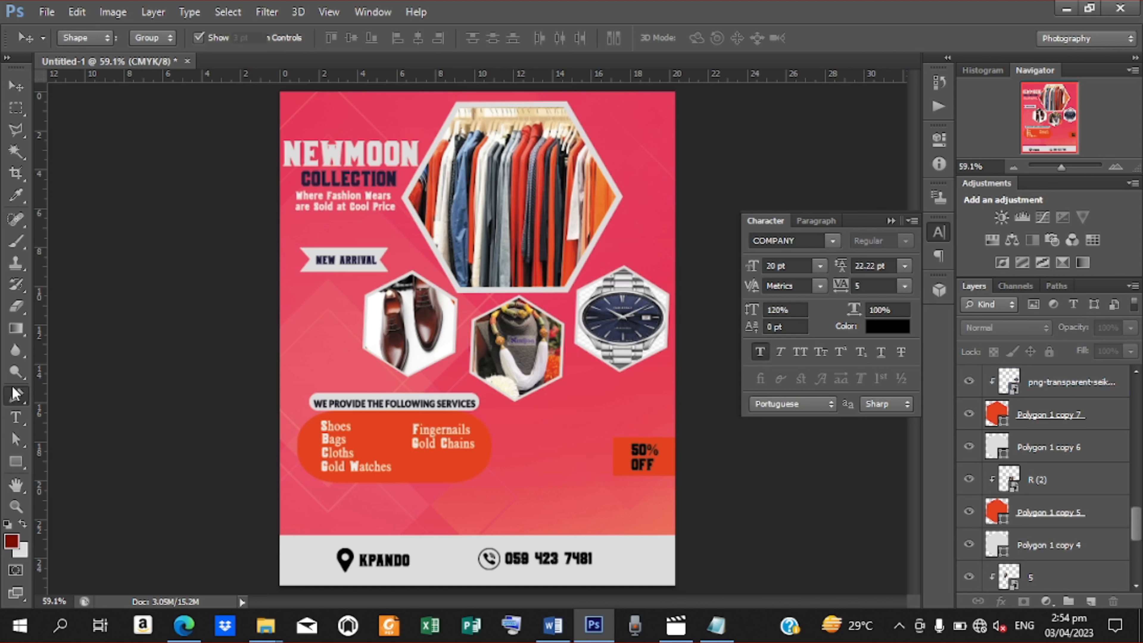
pyautogui.click(571, 87)
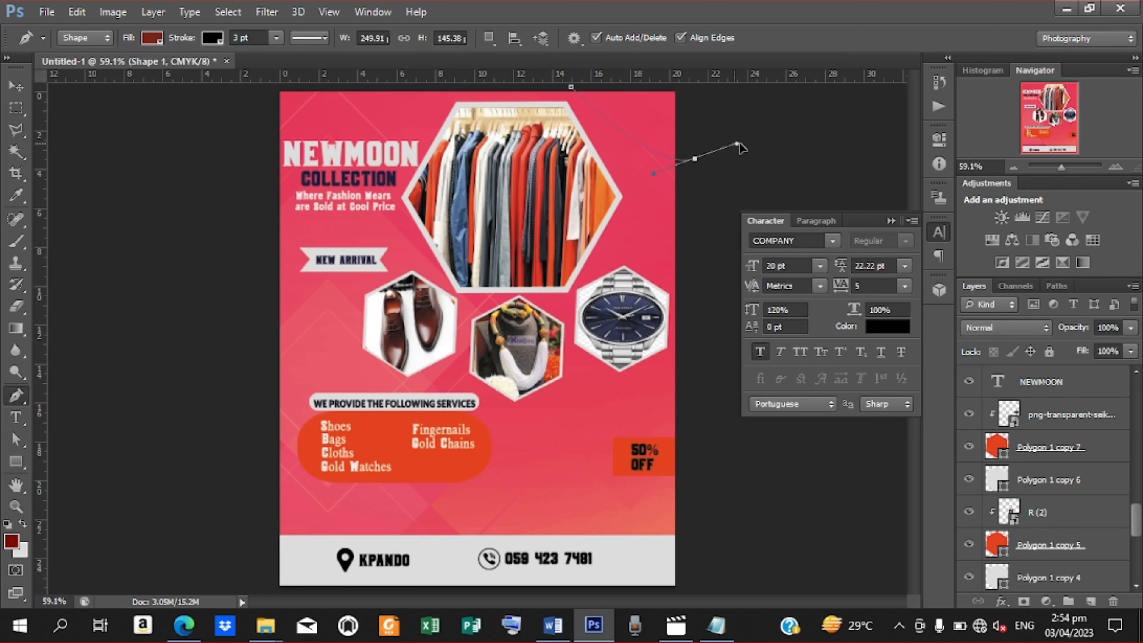
pyautogui.moveTo(759, 142); pyautogui.dragTo(760, 144)
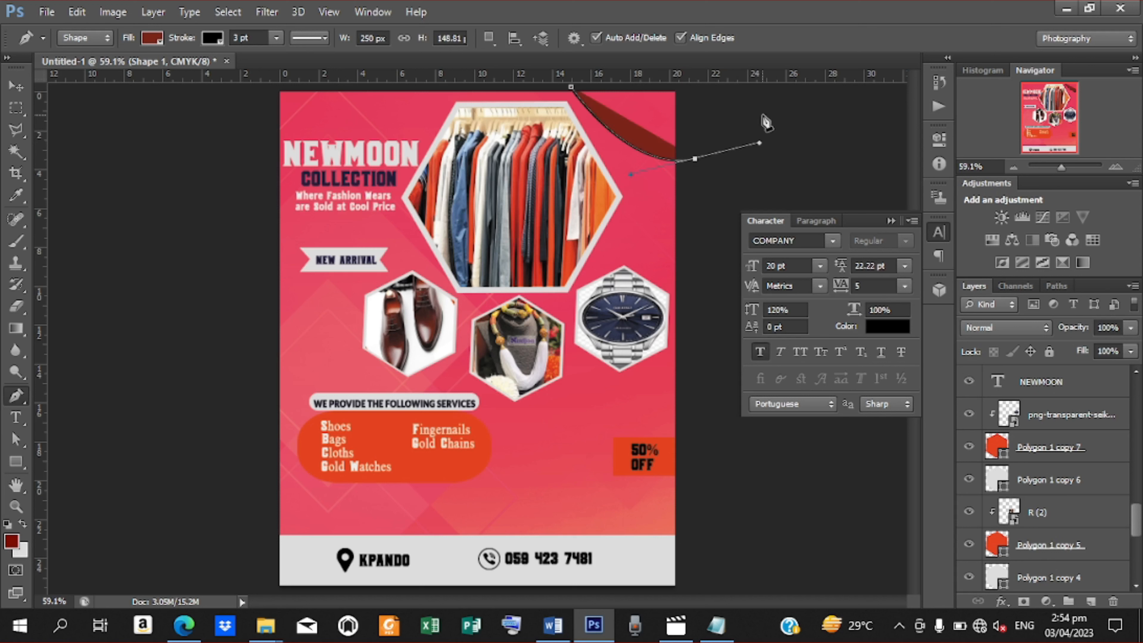
pyautogui.click(756, 89)
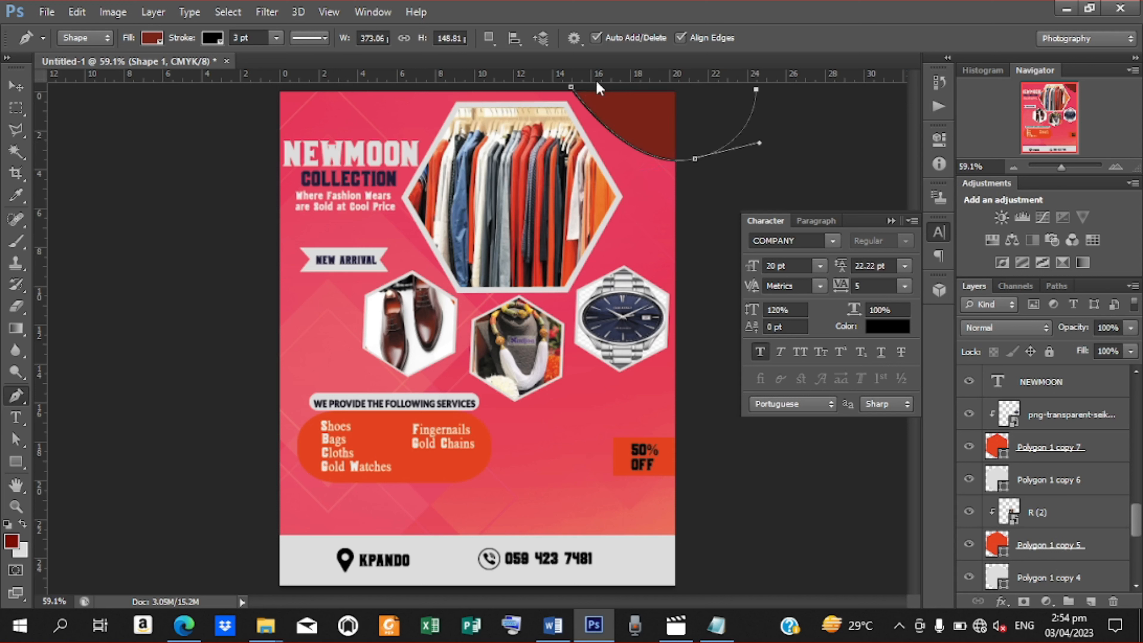
pyautogui.click(571, 88)
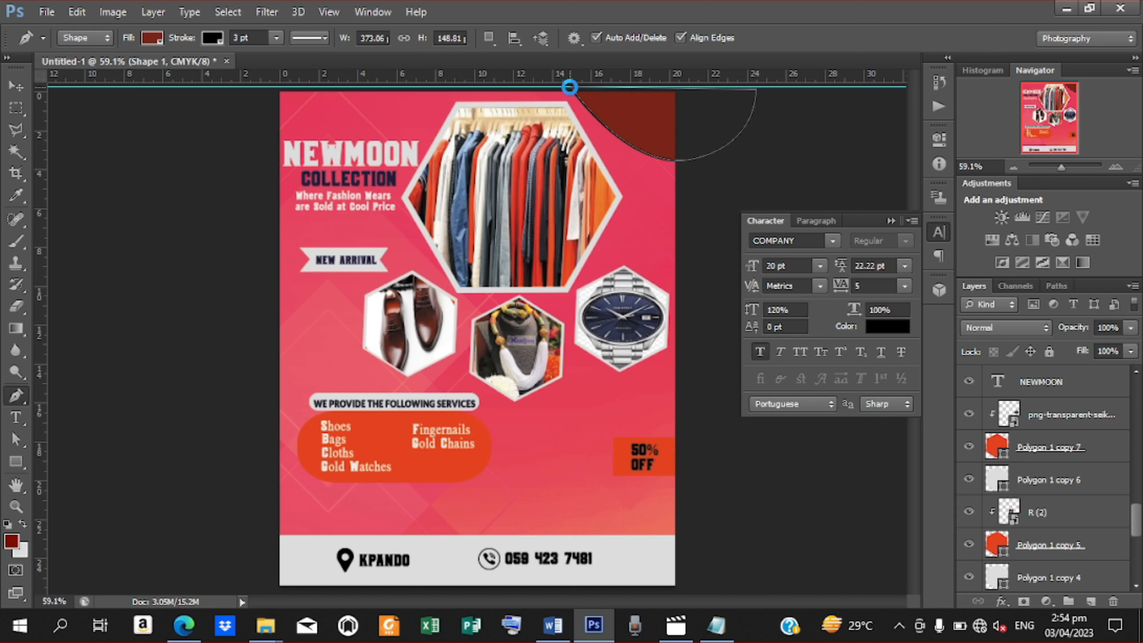
pyautogui.click(216, 40)
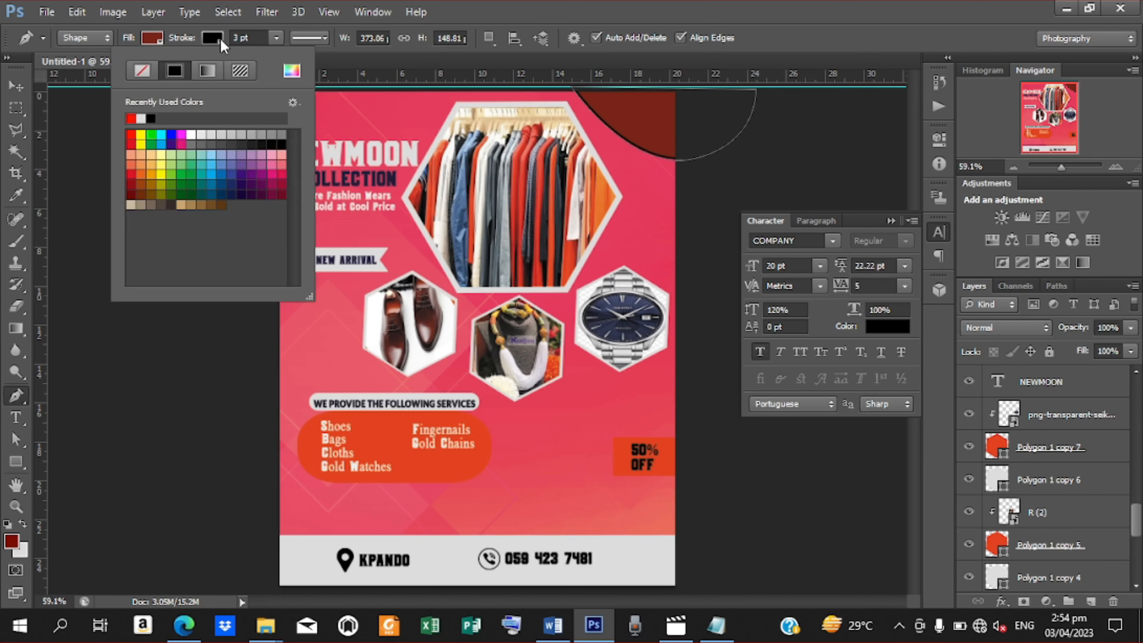
pyautogui.click(142, 72)
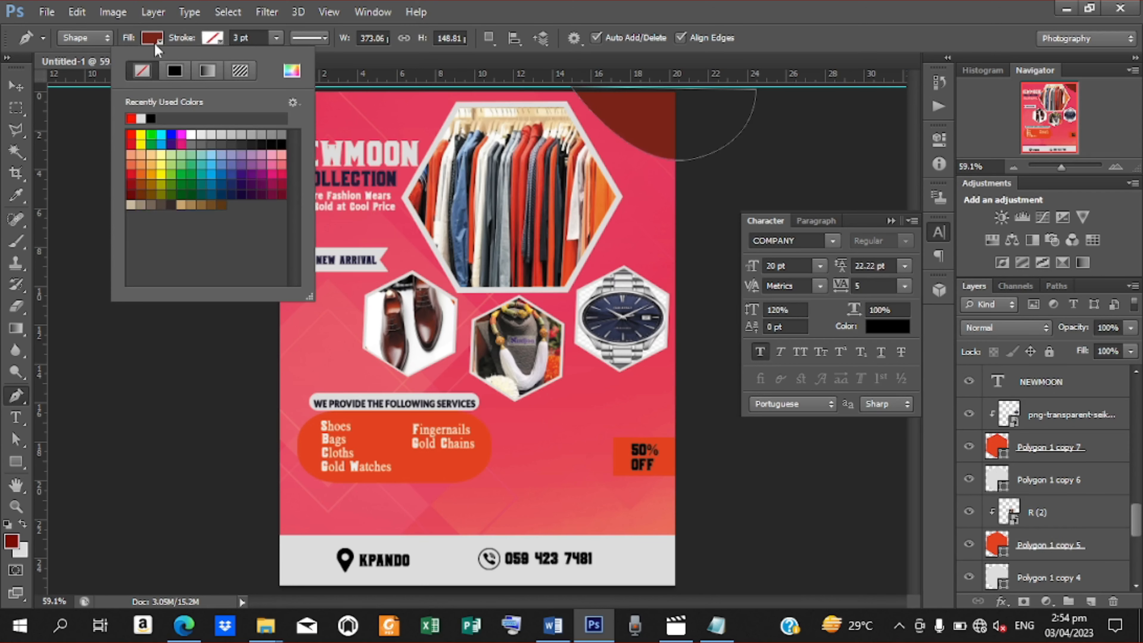
# Shift the curved corner shape slightly left and up so it extends past the page's upper edge
pyautogui.click(16, 86)
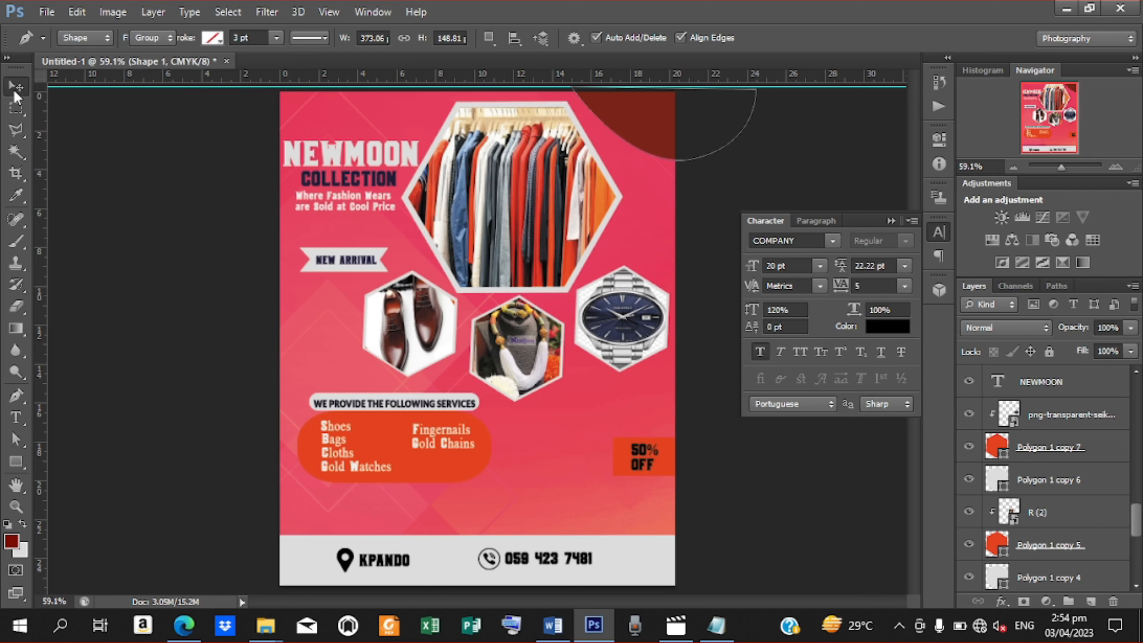
pyautogui.press('Down')
pyautogui.press('Down')
pyautogui.press('Down')
pyautogui.press('Down')
pyautogui.press('Down')
pyautogui.press('Down')
pyautogui.press('Down')
pyautogui.press('Down')
pyautogui.press('Down')
pyautogui.press('Down')
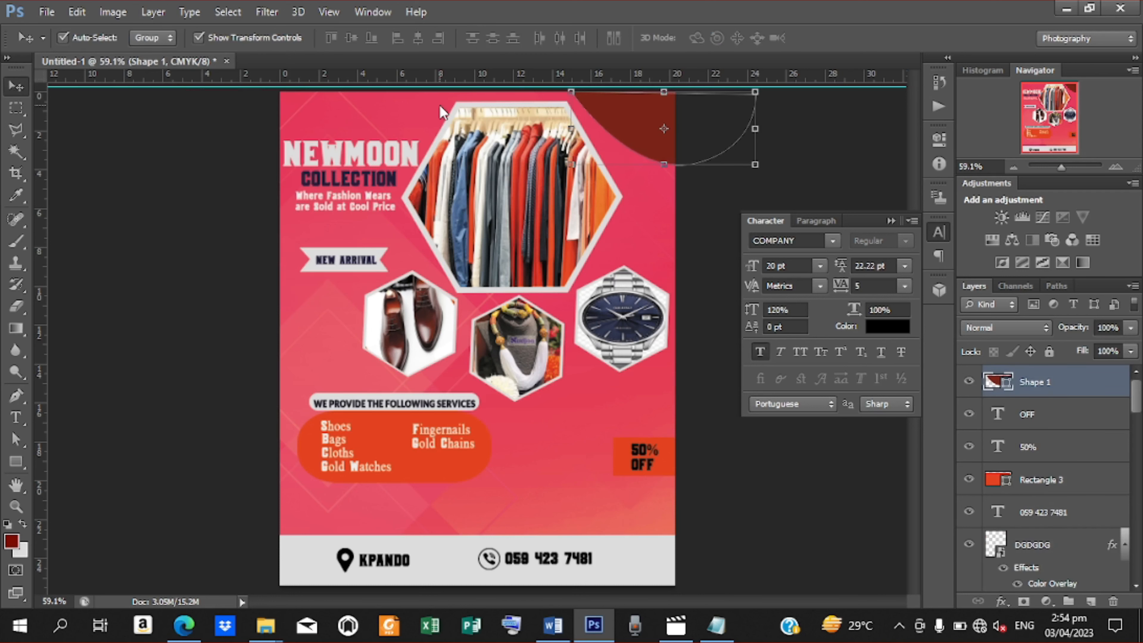
pyautogui.press('Left')
pyautogui.press('Left')
pyautogui.press('Left')
pyautogui.press('Left')
pyautogui.press('Left')
pyautogui.press('Left')
pyautogui.press('Left')
pyautogui.press('Left')
pyautogui.press('Left')
pyautogui.press('Left')
pyautogui.press('Left')
pyautogui.press('Left')
pyautogui.press('Left')
pyautogui.press('Left')
pyautogui.press('Left')
pyautogui.press('Left')
pyautogui.press('Left')
pyautogui.press('Left')
pyautogui.press('Left')
pyautogui.press('Left')
pyautogui.press('Left')
pyautogui.press('Left')
pyautogui.press('Left')
pyautogui.press('Left')
pyautogui.press('Left')
pyautogui.press('Left')
pyautogui.press('Left')
pyautogui.press('Left')
pyautogui.press('Left')
pyautogui.press('Left')
pyautogui.press('Left')
pyautogui.press('Left')
pyautogui.press('Left')
pyautogui.press('Left')
pyautogui.press('Left')
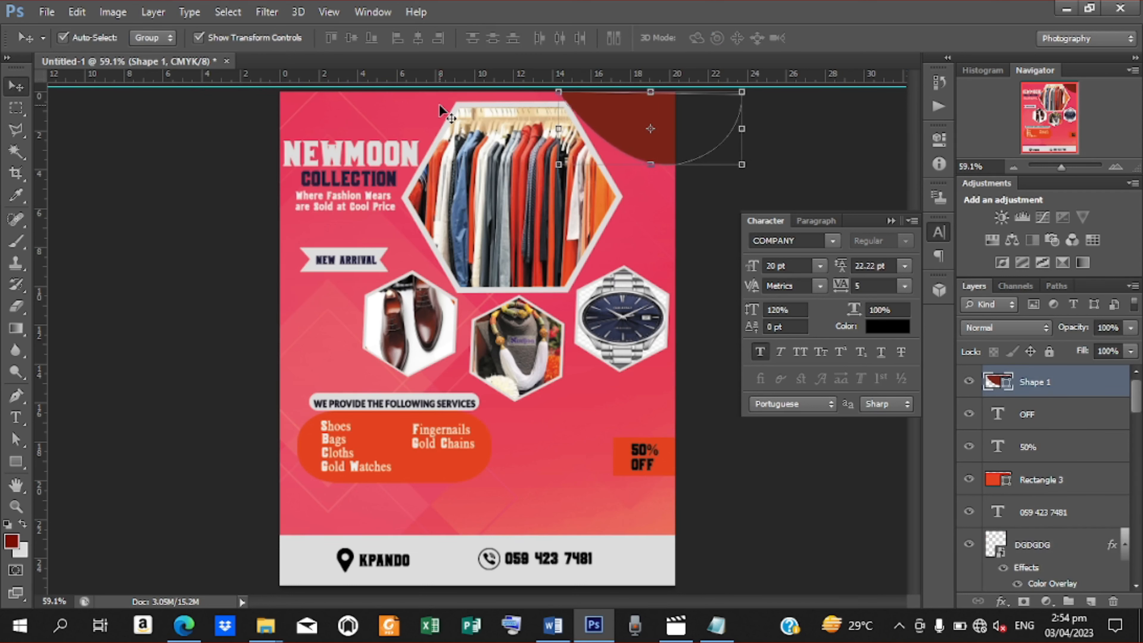
pyautogui.press('Up')
pyautogui.press('Up')
pyautogui.press('Up')
pyautogui.press('Up')
pyautogui.press('Up')
pyautogui.press('Up')
pyautogui.press('Up')
pyautogui.press('Up')
pyautogui.press('Up')
pyautogui.press('Up')
pyautogui.press('Up')
pyautogui.press('Up')
pyautogui.press('Up')
pyautogui.press('Up')
pyautogui.press('Up')
pyautogui.press('Up')
pyautogui.press('Up')
pyautogui.press('Up')
pyautogui.press('Up')
pyautogui.press('Up')
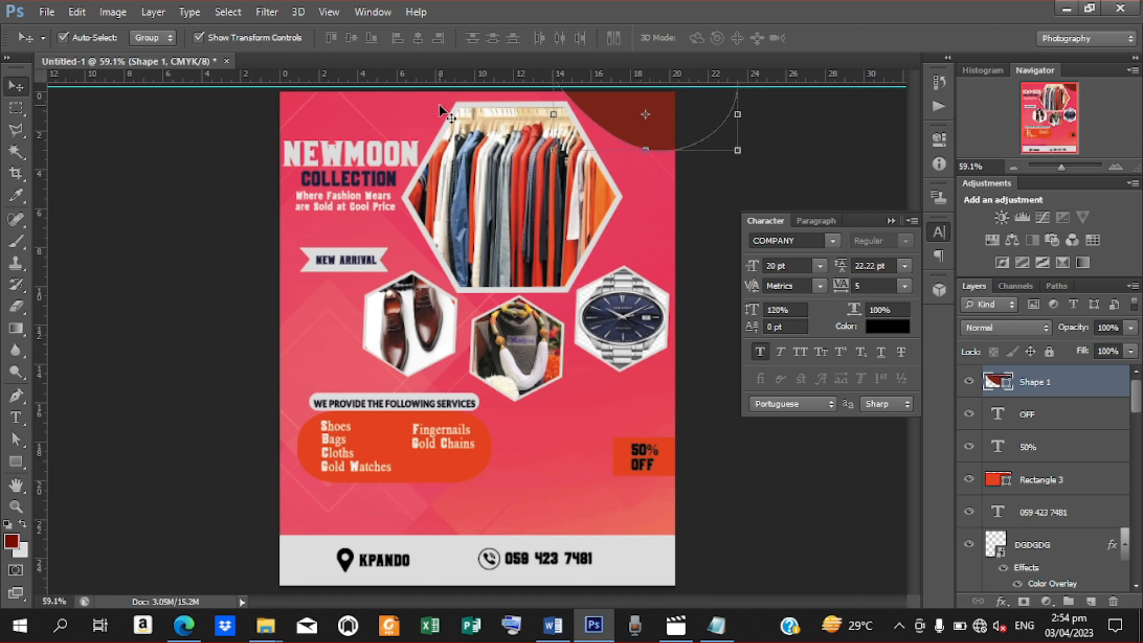
# Duplicate the curved corner shape and move the copy slightly up to leave a thin border of the original below it
pyautogui.hotkey('ctrl', 'j')
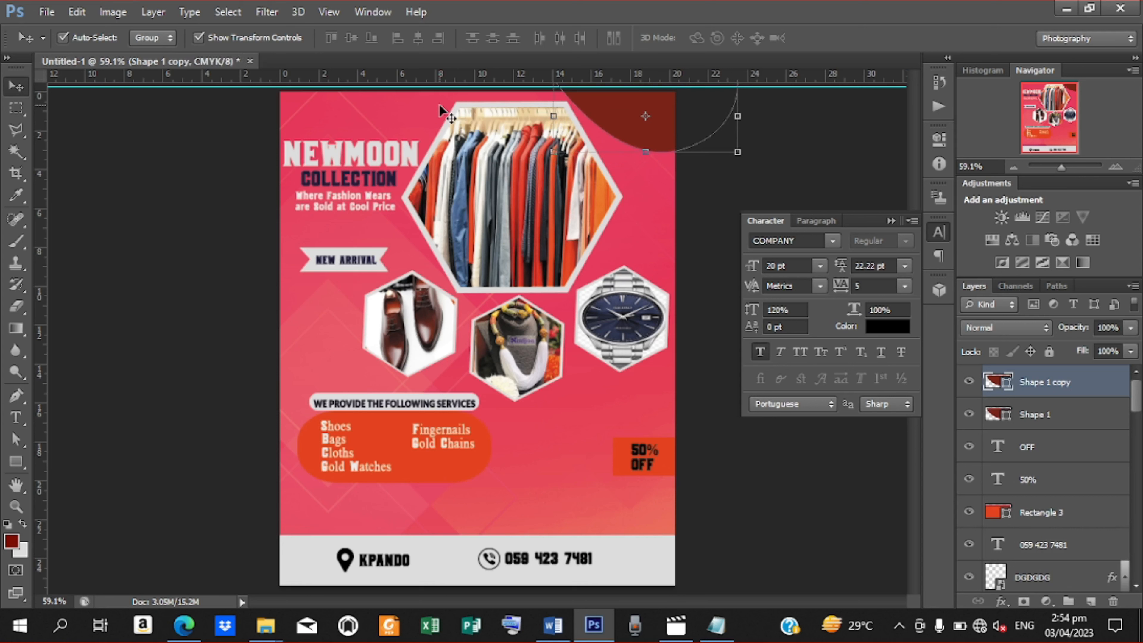
pyautogui.press('Up')
pyautogui.press('Up')
pyautogui.press('Up')
pyautogui.press('Up')
pyautogui.press('Up')
pyautogui.press('Up')
pyautogui.press('Up')
pyautogui.press('Up')
pyautogui.press('Up')
pyautogui.press('Up')
pyautogui.press('Up')
pyautogui.press('Up')
pyautogui.press('Up')
pyautogui.press('Up')
pyautogui.press('Up')
pyautogui.press('Up')
pyautogui.press('Up')
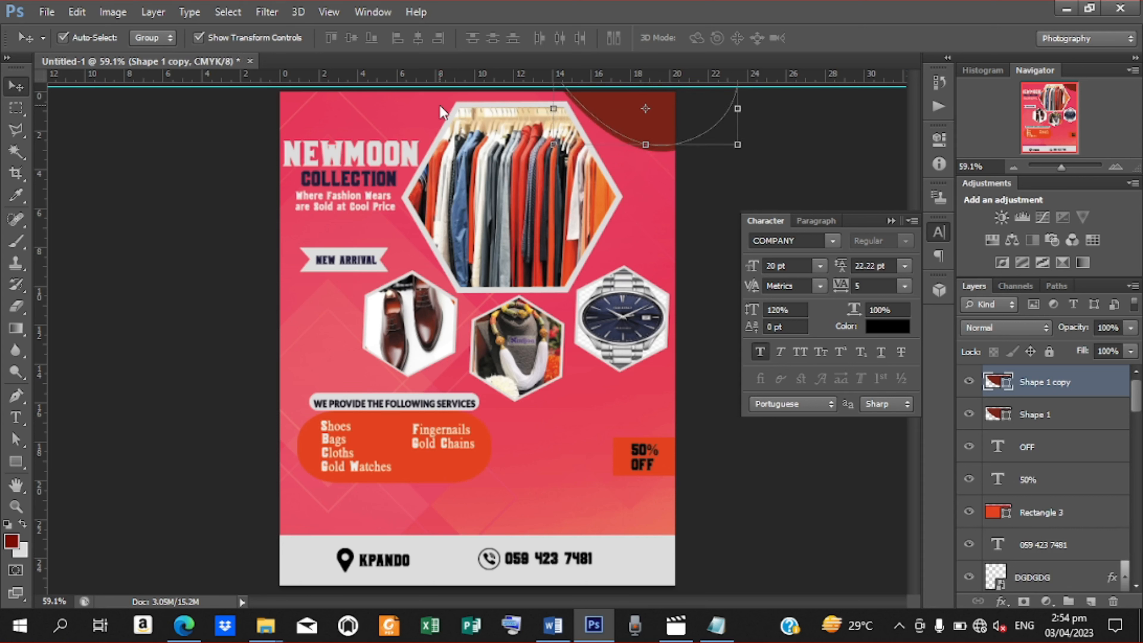
# Recolor the original curved shape to light grey dcdcdc, sampled from the large hexagon's border
pyautogui.doubleClick(1008, 416)
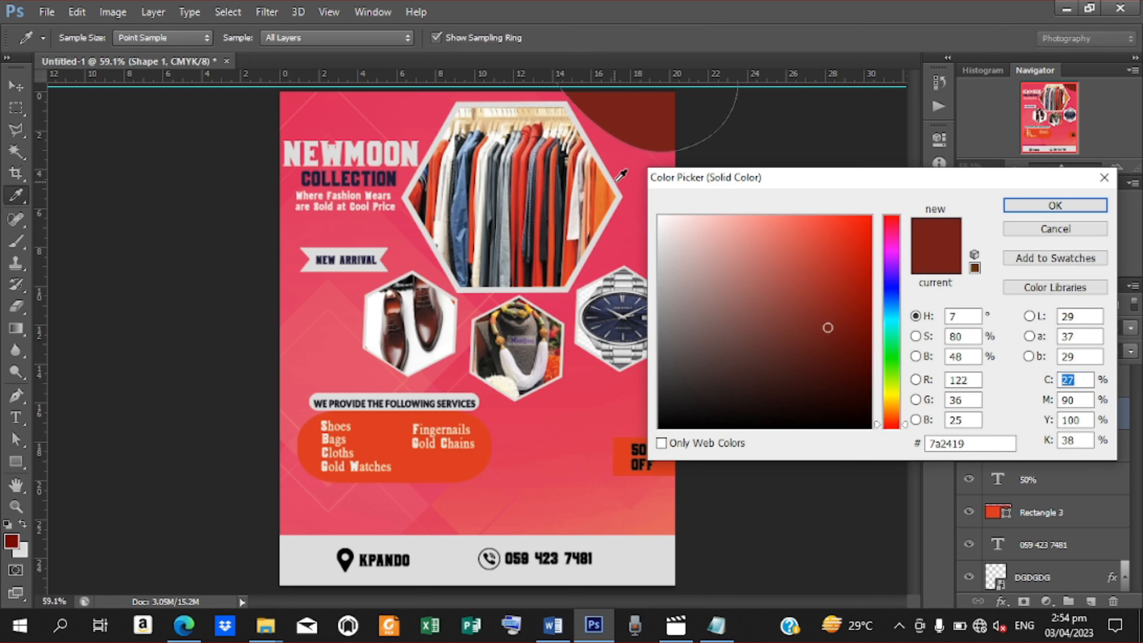
pyautogui.click(615, 183)
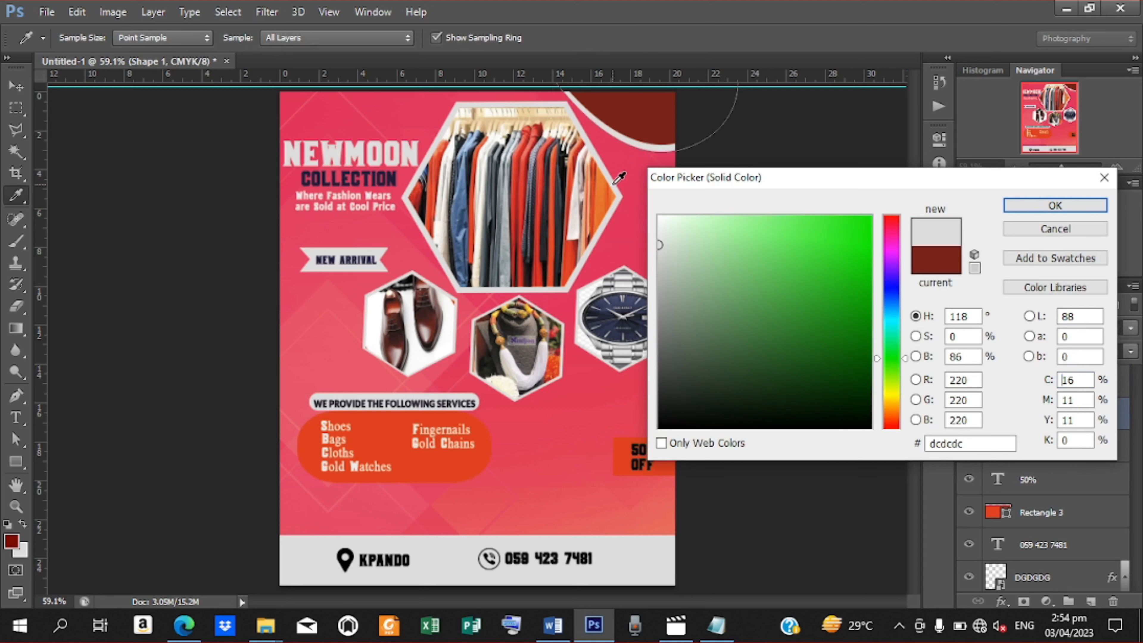
pyautogui.click(1016, 206)
# Place the perfume image at 100% scale over the page's upper-right corner and clip it to the dark red curved shape
pyautogui.click(671, 134)
pyautogui.moveTo(671, 134); pyautogui.dragTo(671, 126)
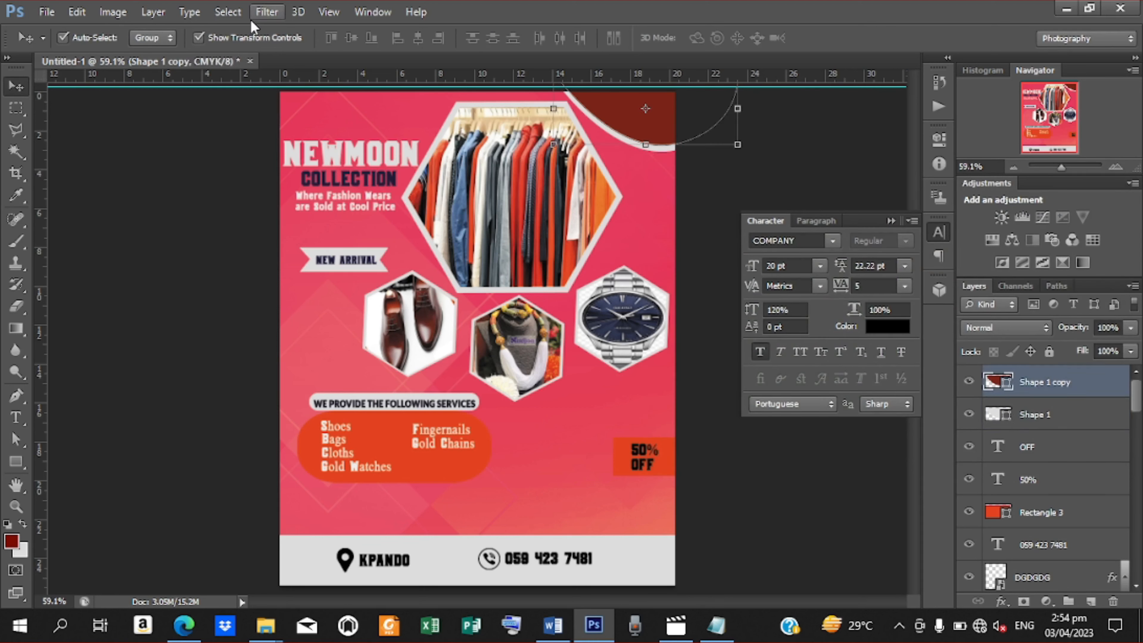
pyautogui.click(47, 11)
pyautogui.click(132, 291)
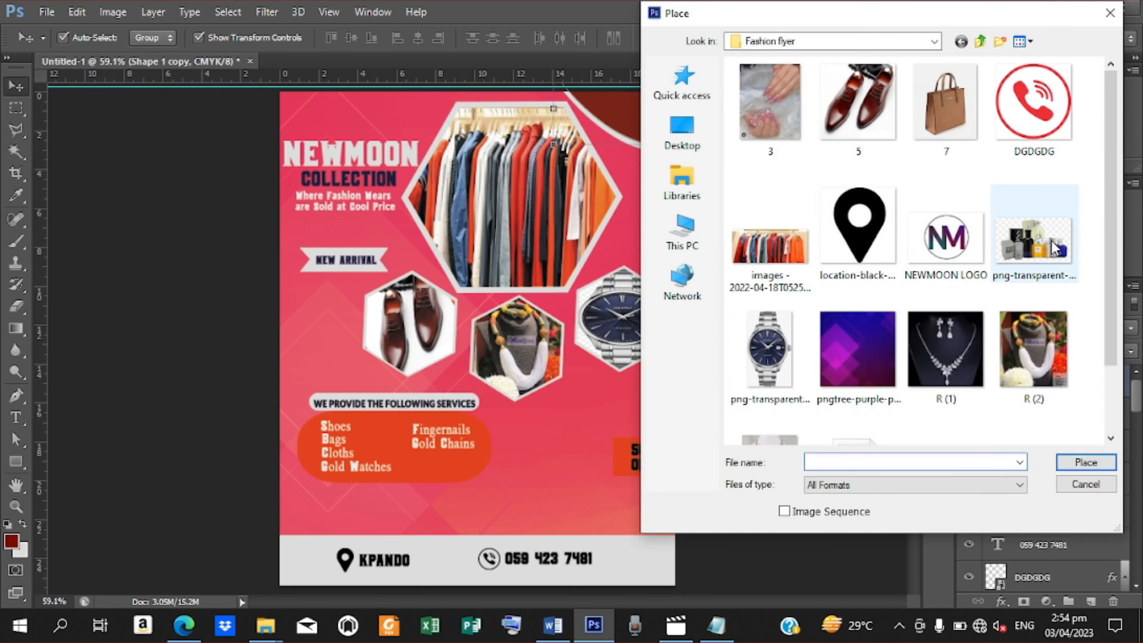
pyautogui.click(1034, 243)
pyautogui.click(1090, 460)
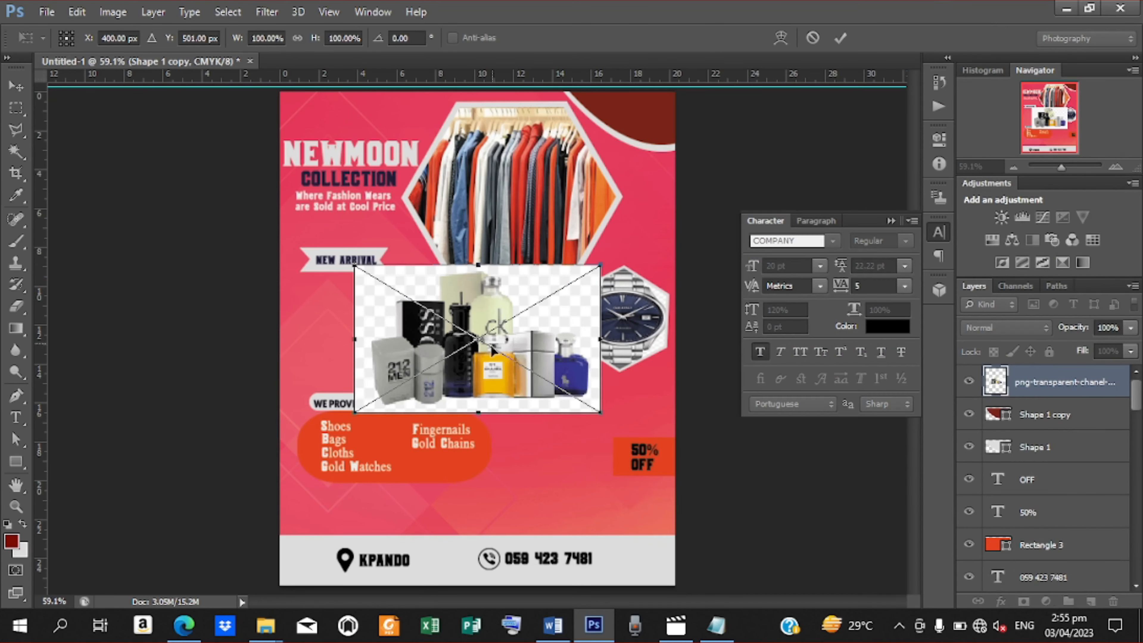
pyautogui.moveTo(480, 382); pyautogui.dragTo(678, 133)
pyautogui.click(840, 38)
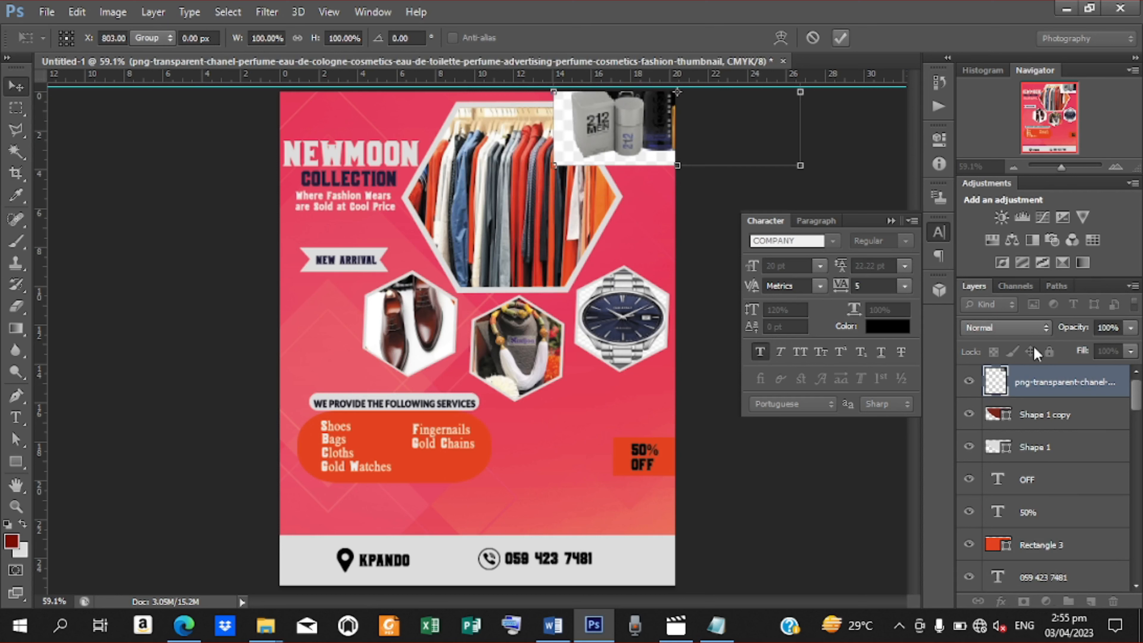
pyautogui.rightClick(1036, 381)
pyautogui.click(754, 311)
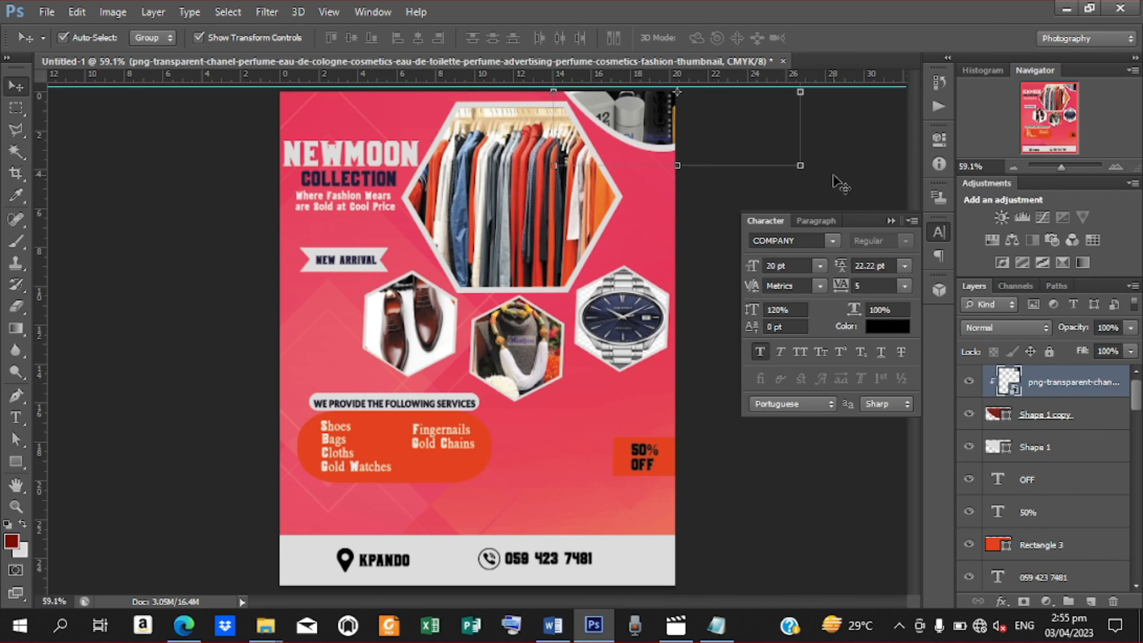
# Place the NEWMOON LOGO image on the flyer at 100% scale
pyautogui.click(838, 183)
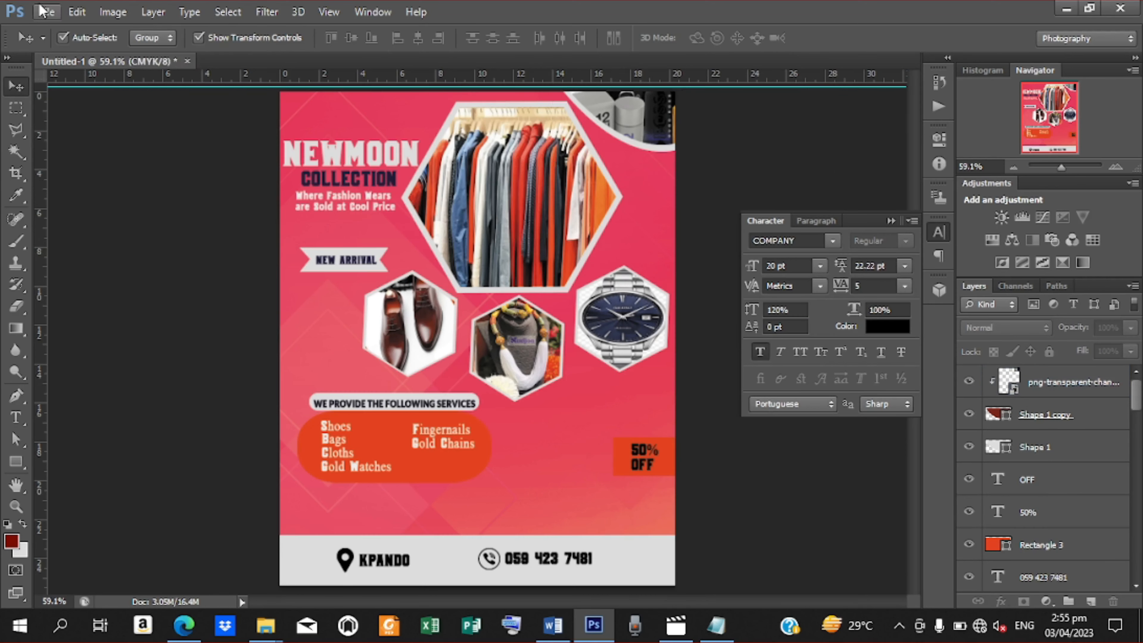
pyautogui.click(47, 12)
pyautogui.click(126, 283)
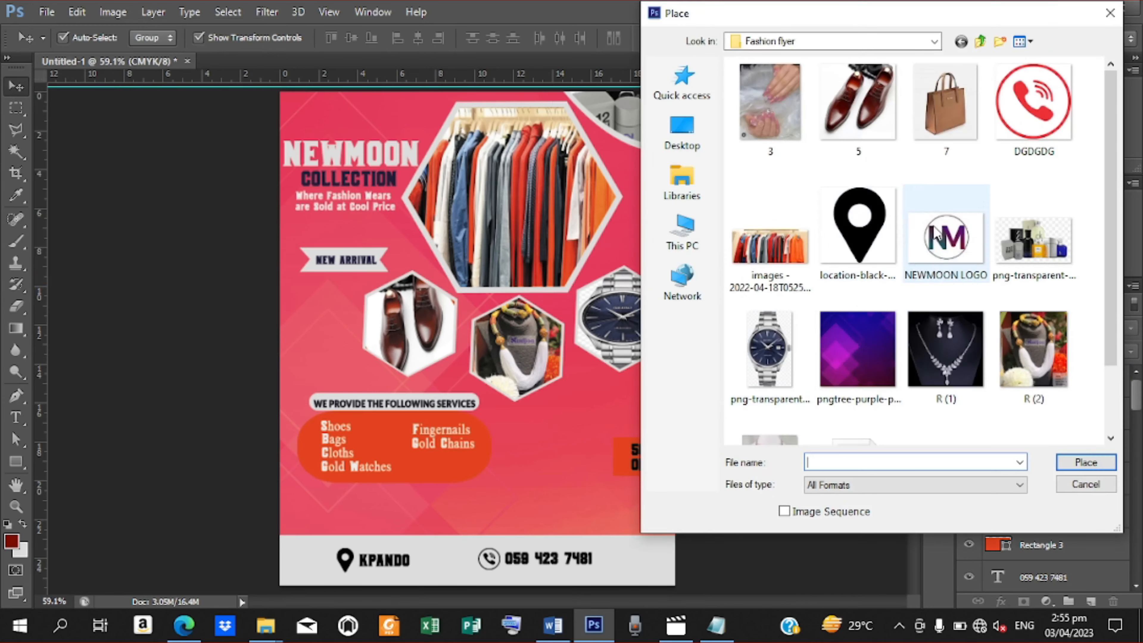
pyautogui.click(948, 236)
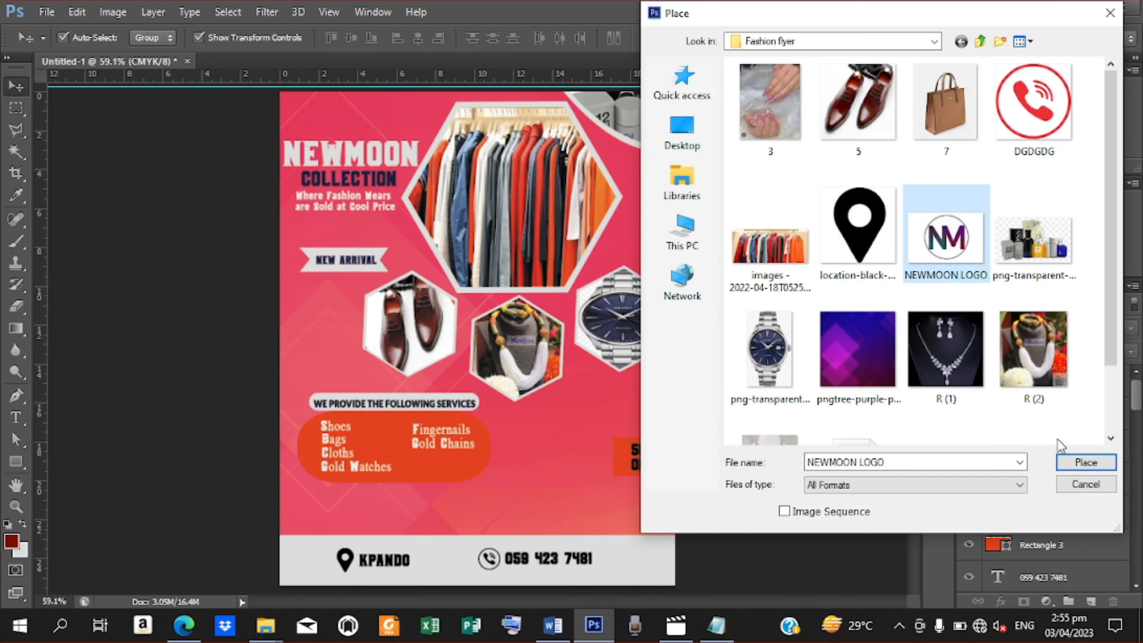
pyautogui.click(1078, 462)
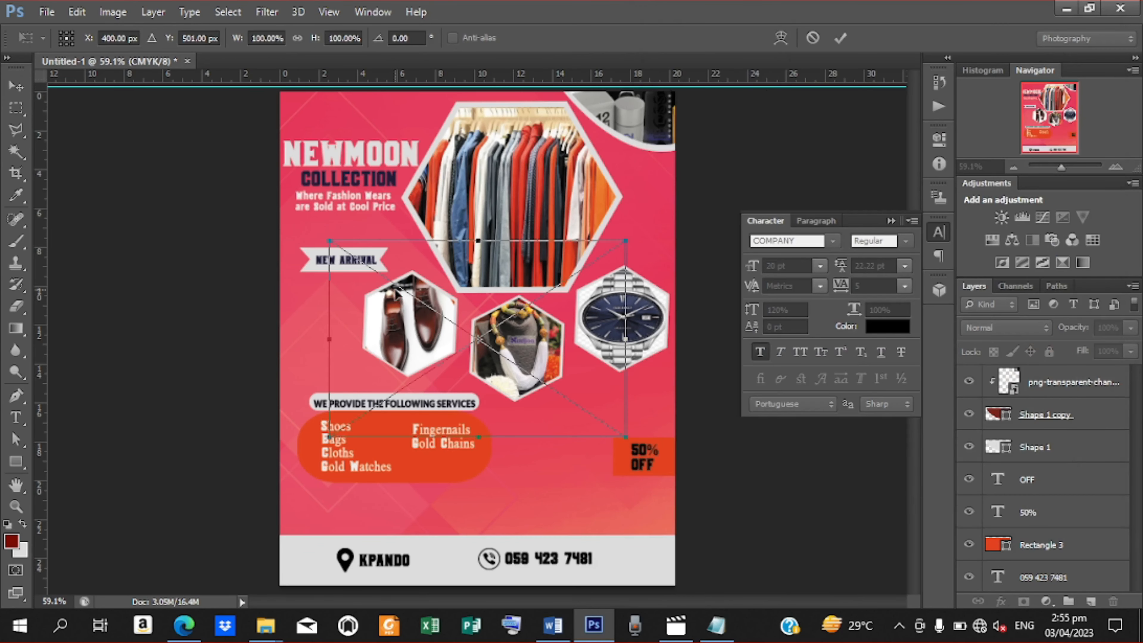
pyautogui.click(841, 39)
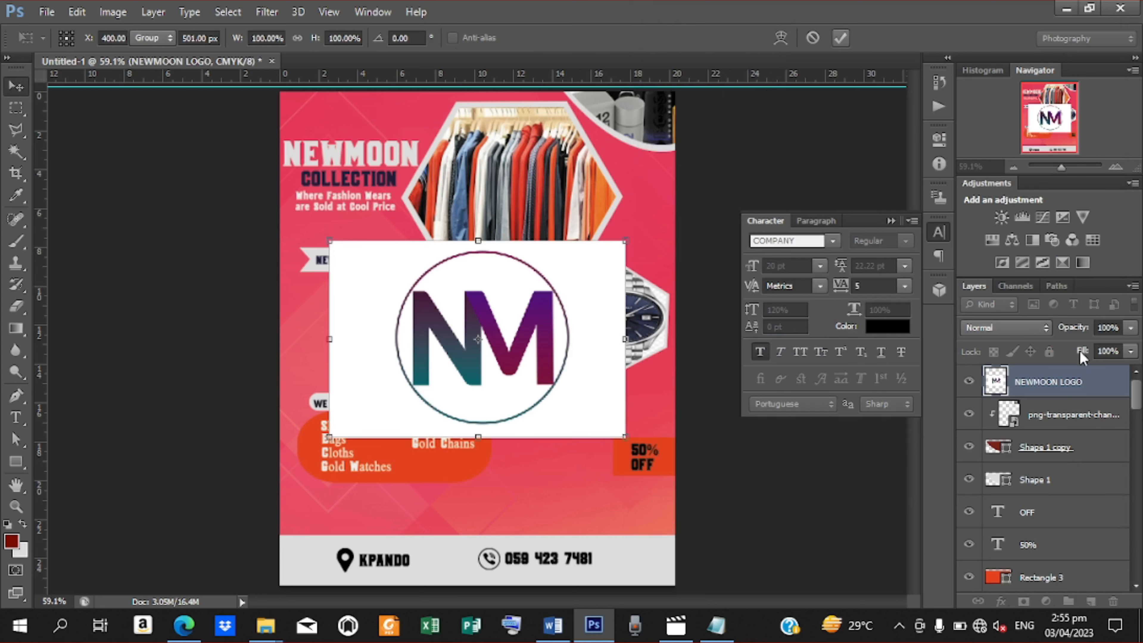
# Rasterize the logo layer and delete its white background with the Magic Wand, both inside and outside the circle
pyautogui.rightClick(1060, 393)
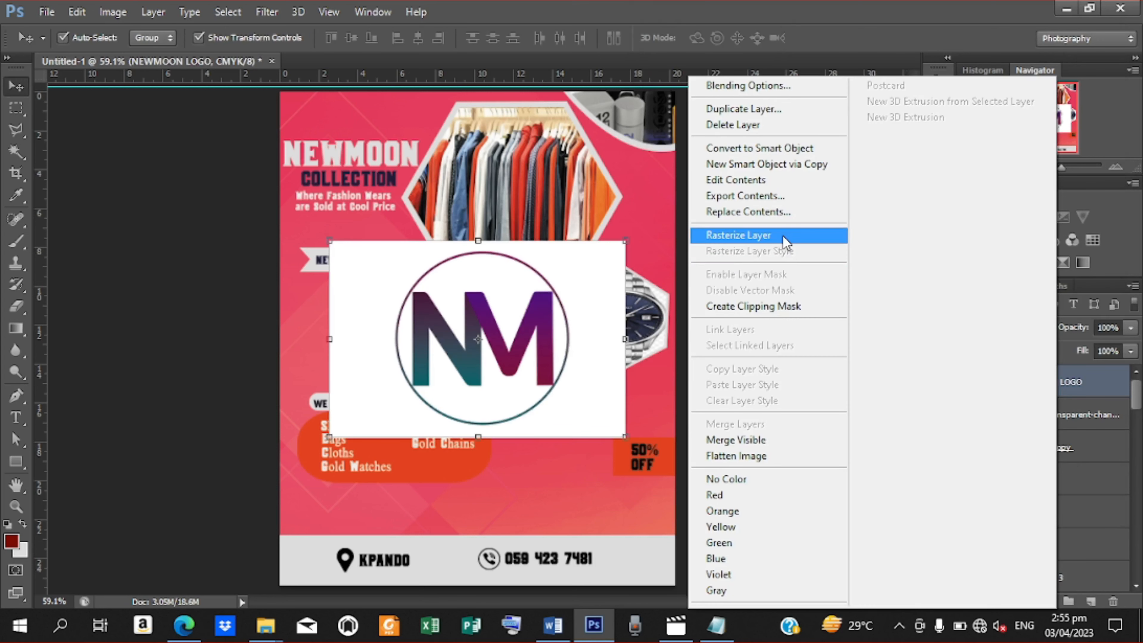
pyautogui.click(785, 236)
pyautogui.click(16, 152)
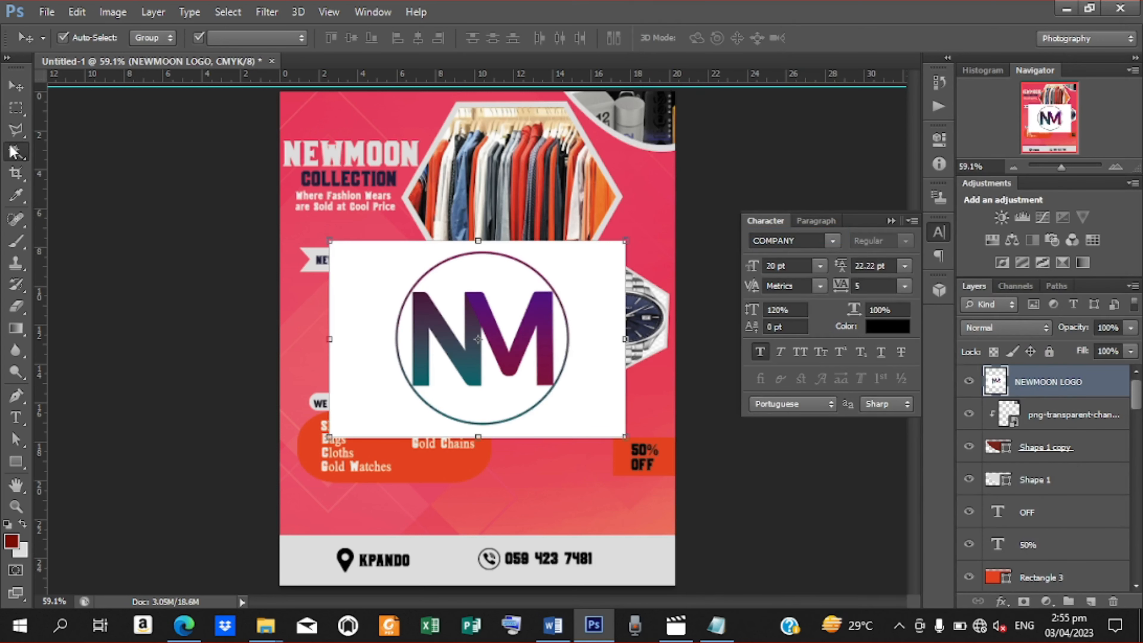
pyautogui.click(488, 278)
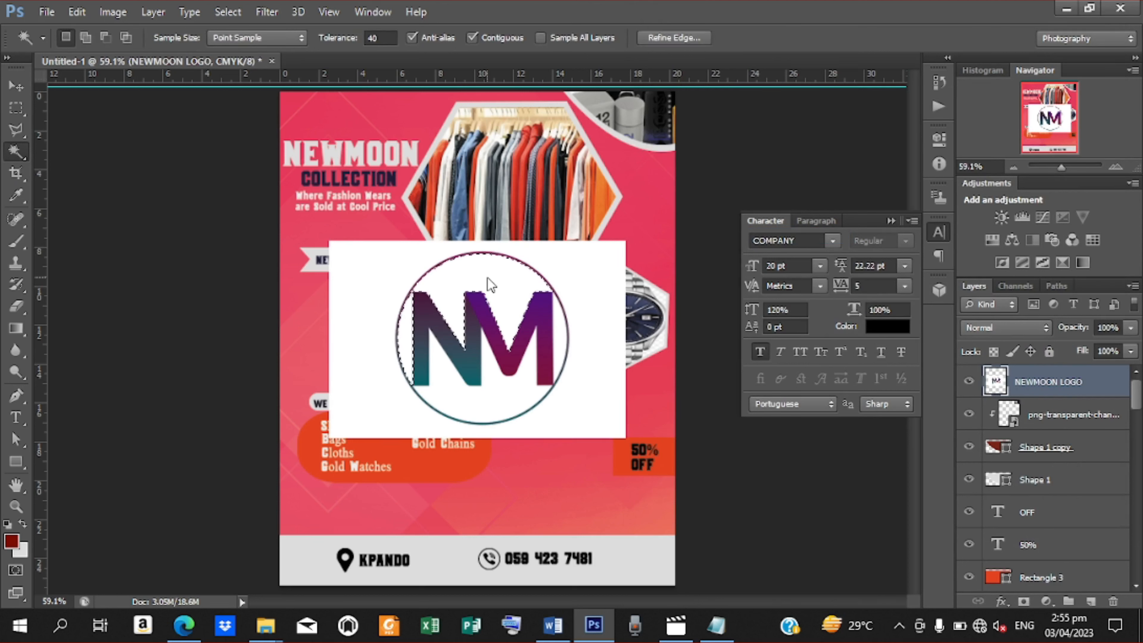
pyautogui.press('Delete')
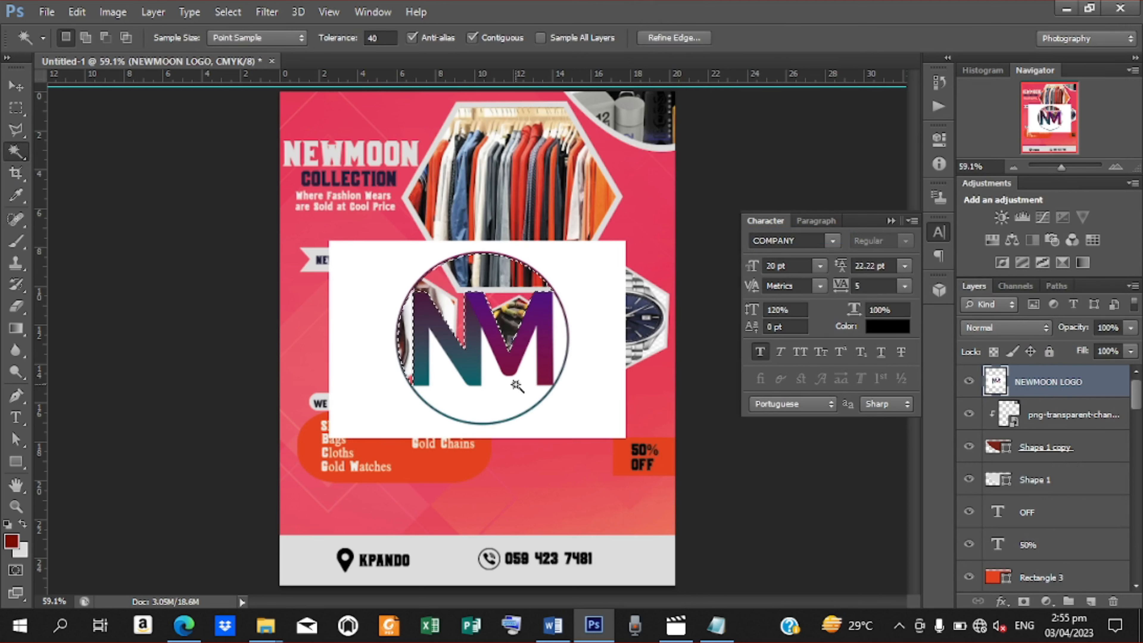
pyautogui.press('Delete')
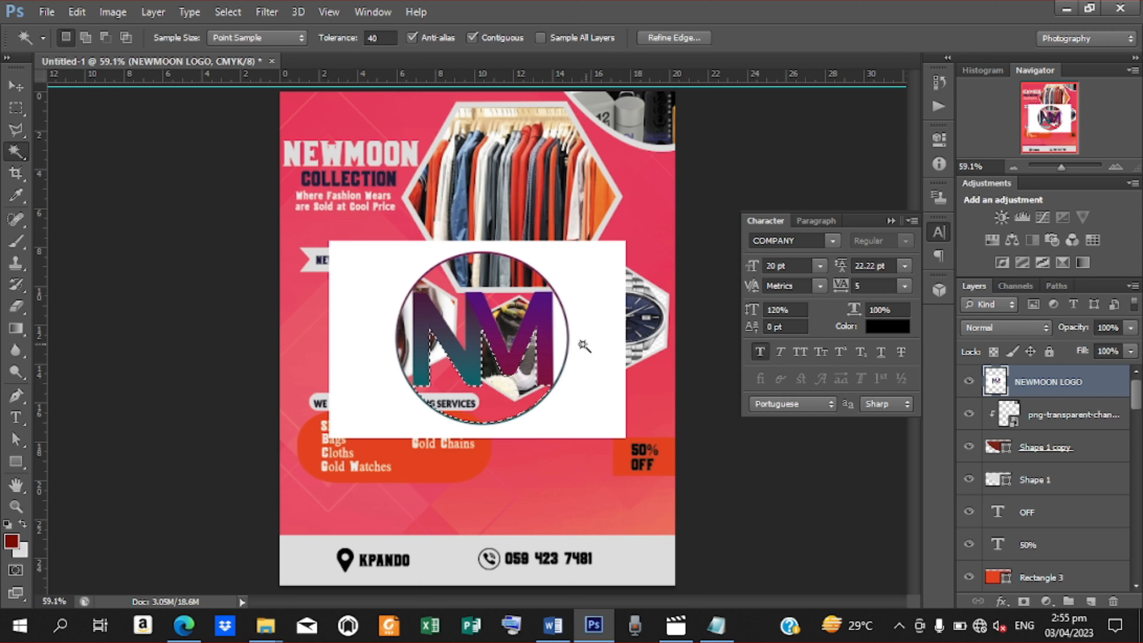
pyautogui.click(564, 342)
pyautogui.press('Delete')
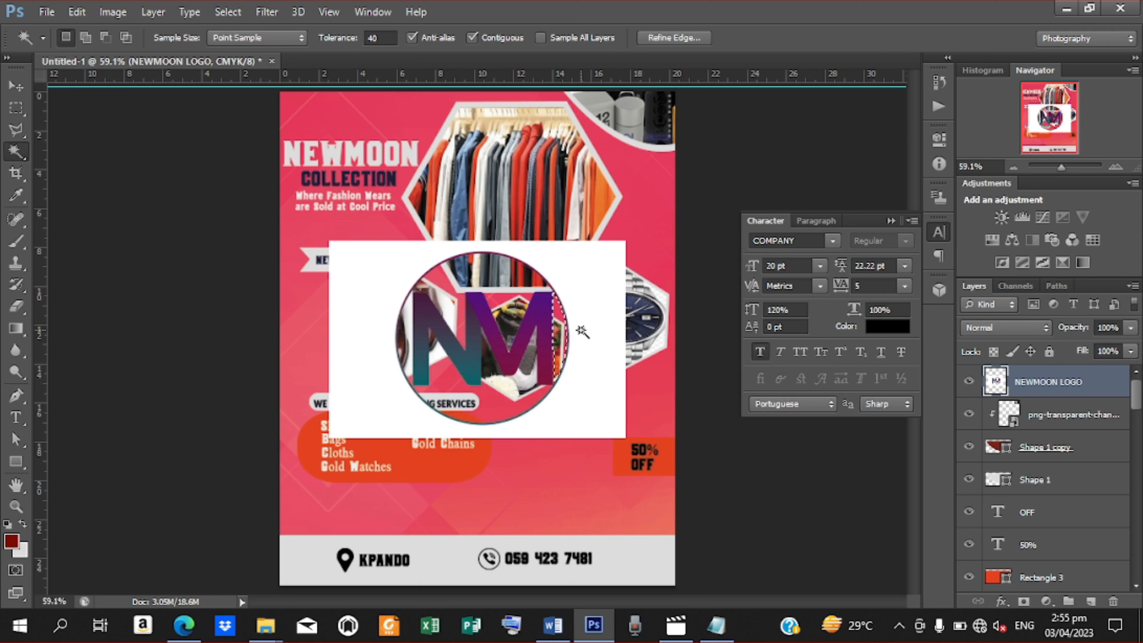
pyautogui.click(582, 331)
pyautogui.press('Delete')
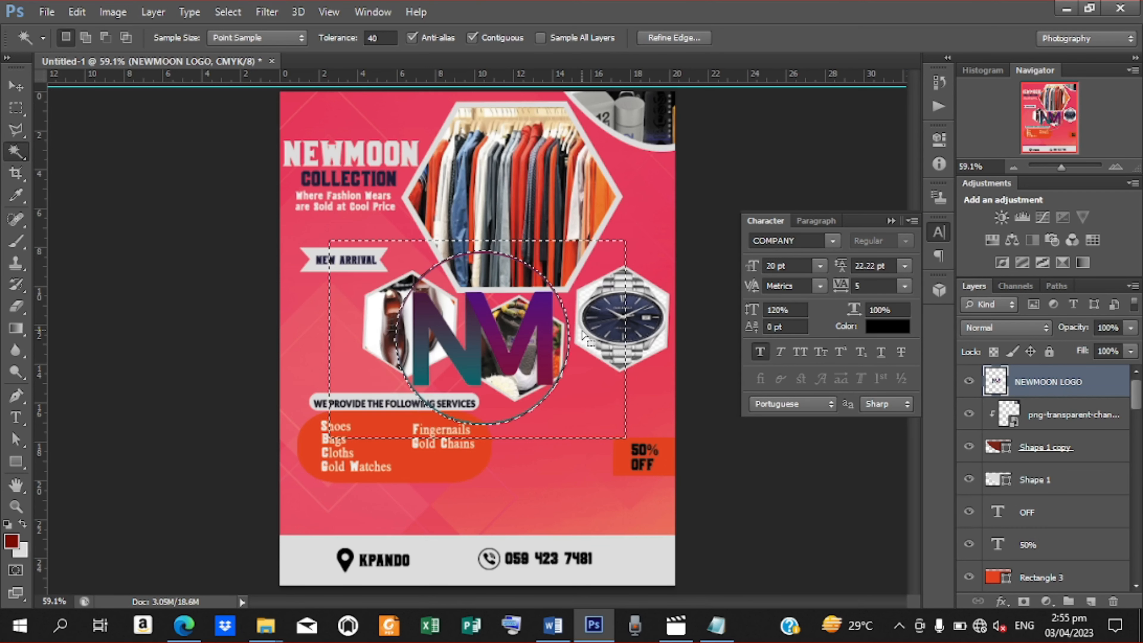
pyautogui.hotkey('ctrl', 'd')
# Scale the NM logo down to about 17% of its size
pyautogui.click(16, 86)
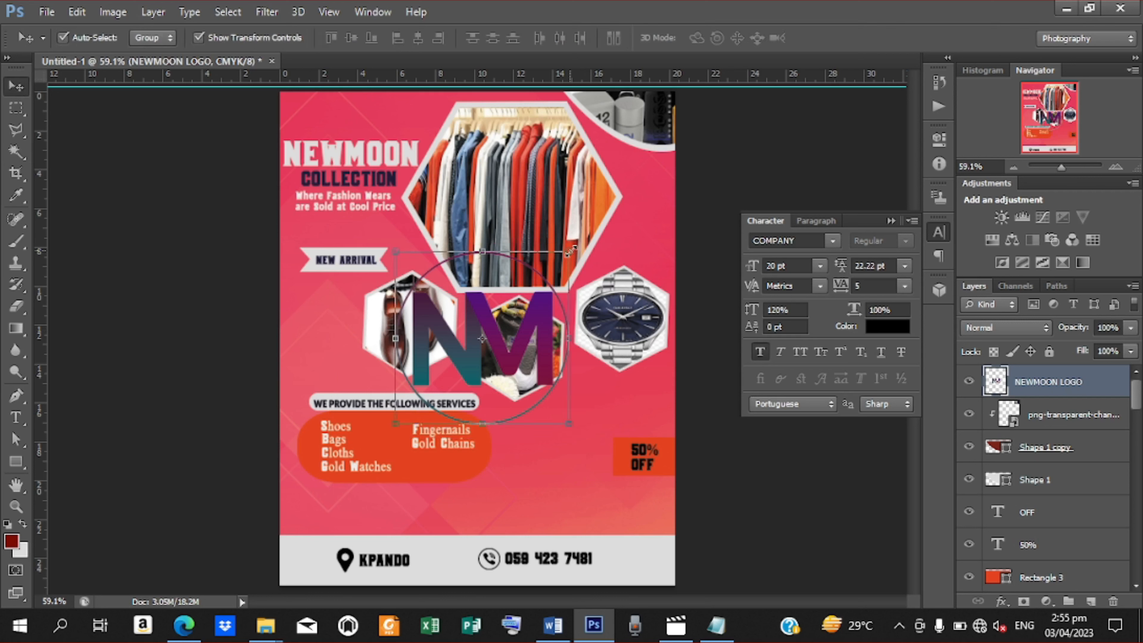
pyautogui.moveTo(571, 250); pyautogui.dragTo(499, 322)
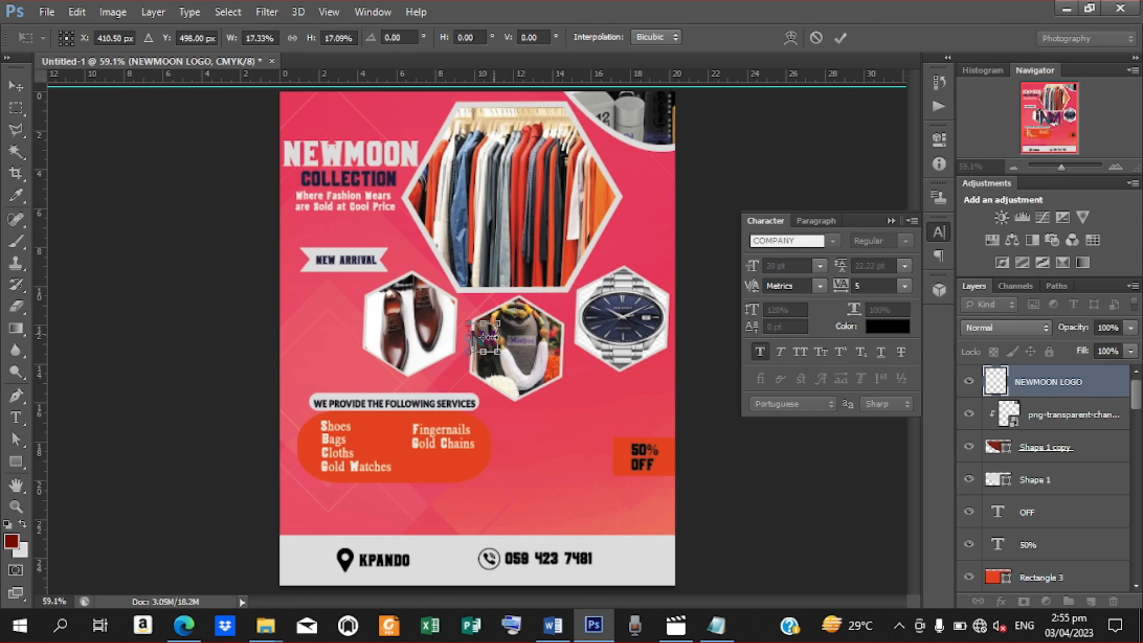
pyautogui.click(841, 38)
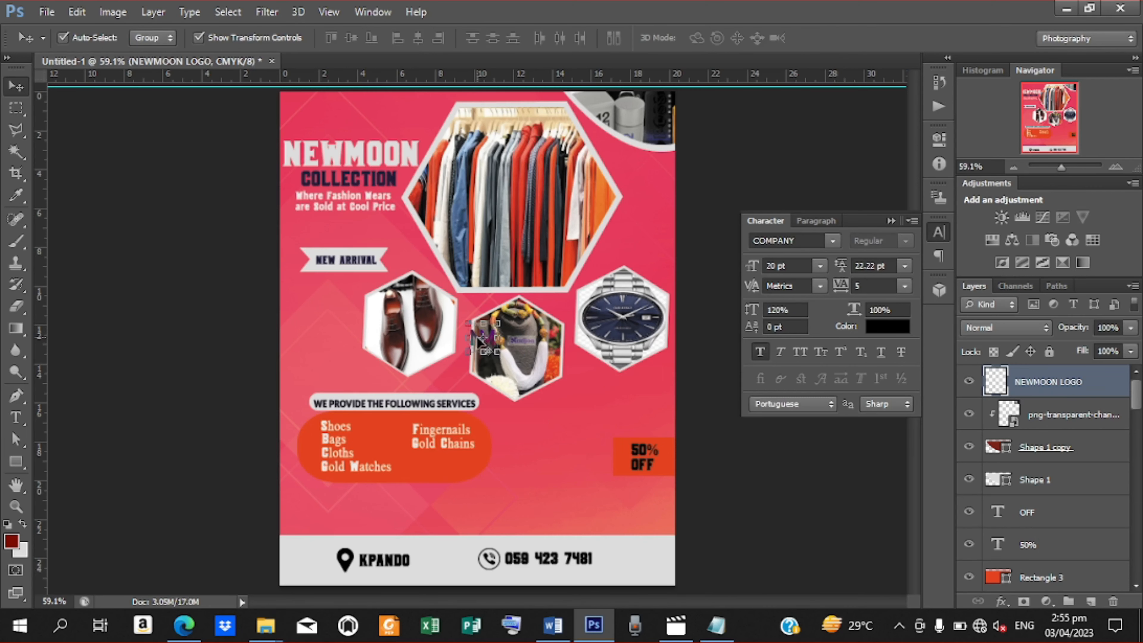
# Try to move the small NM logo up to the NEWMOON heading
pyautogui.hotkey('ctrl', 't')
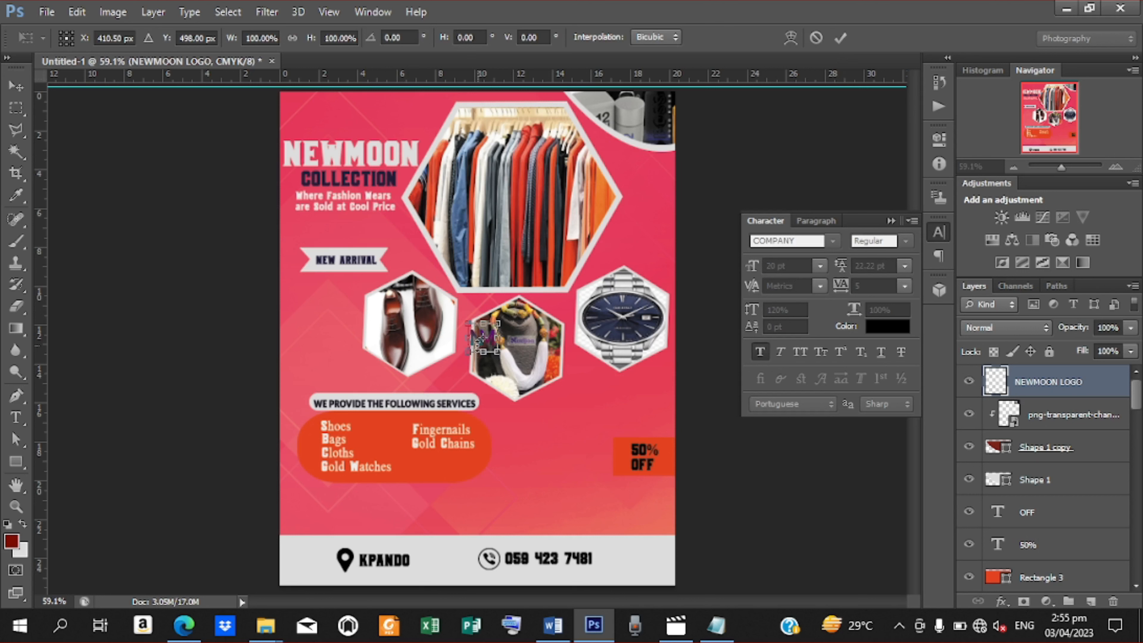
pyautogui.moveTo(476, 338); pyautogui.dragTo(366, 144)
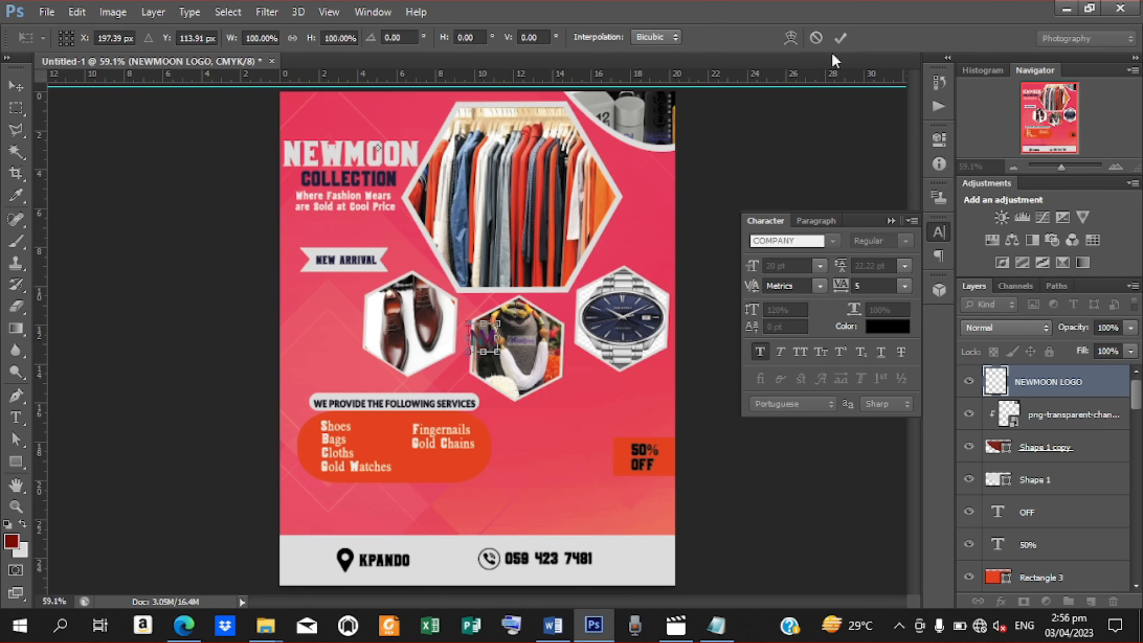
pyautogui.click(841, 39)
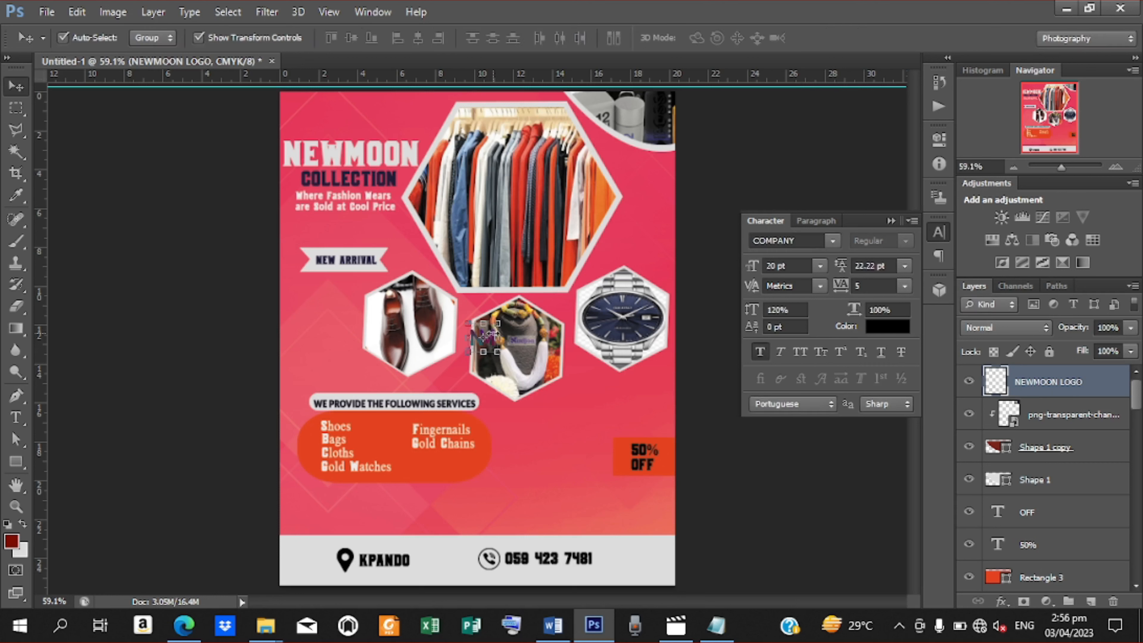
# Move the NM logo above the NEWMOON heading and enlarge it slightly to fit the space there
pyautogui.hotkey('ctrl', 't')
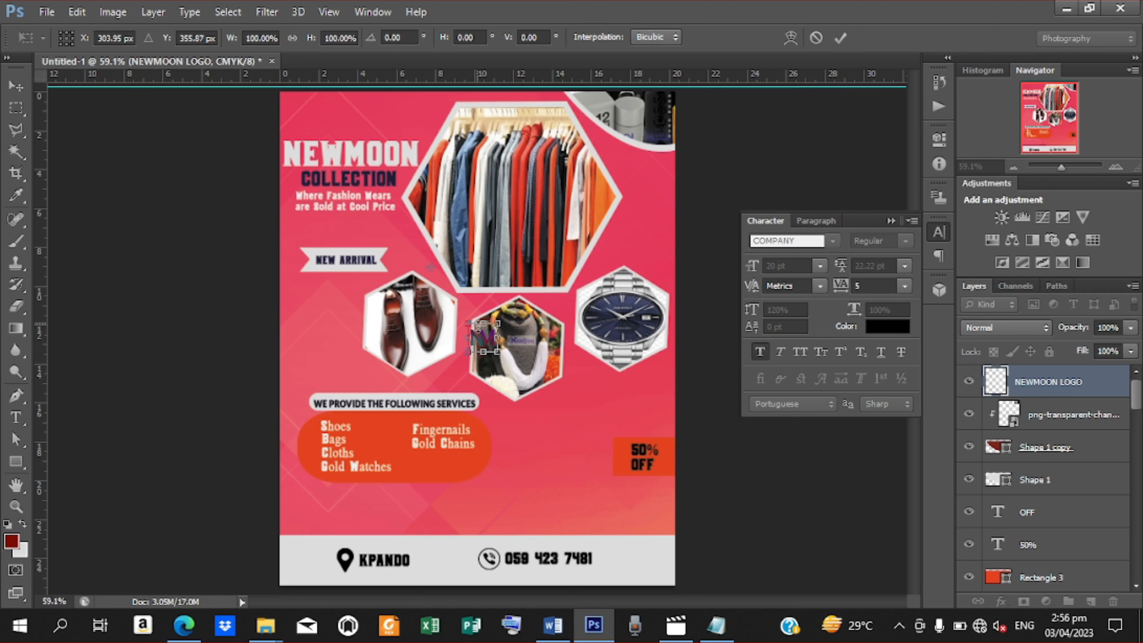
pyautogui.moveTo(481, 343); pyautogui.dragTo(374, 139)
pyautogui.press('Return')
pyautogui.hotkey('ctrl', 't')
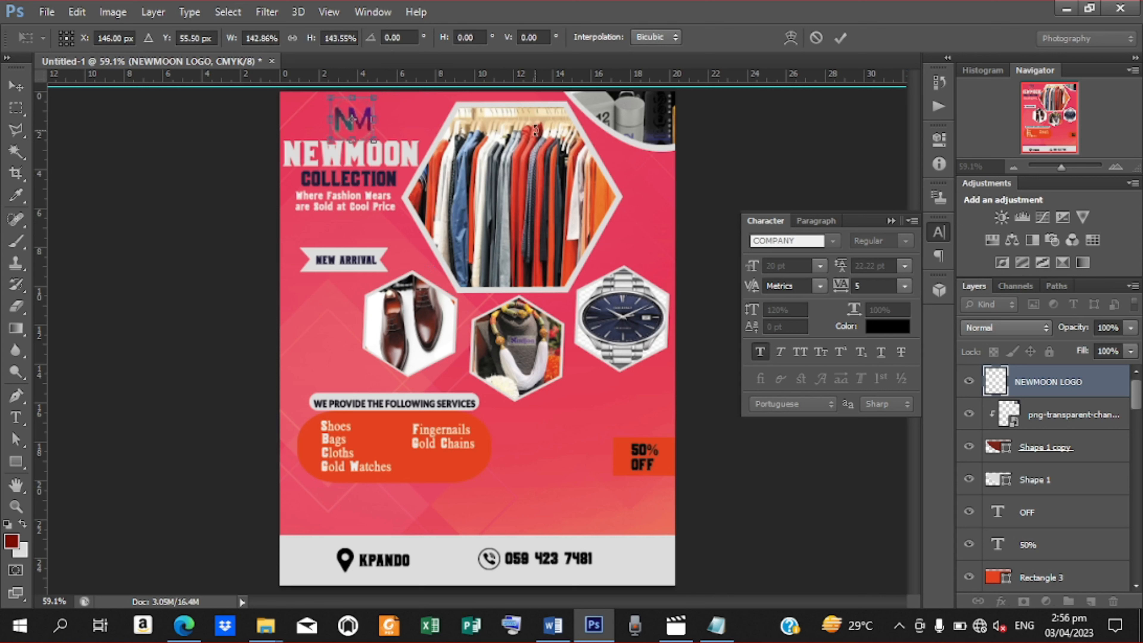
pyautogui.moveTo(373, 98); pyautogui.dragTo(372, 99)
pyautogui.click(840, 38)
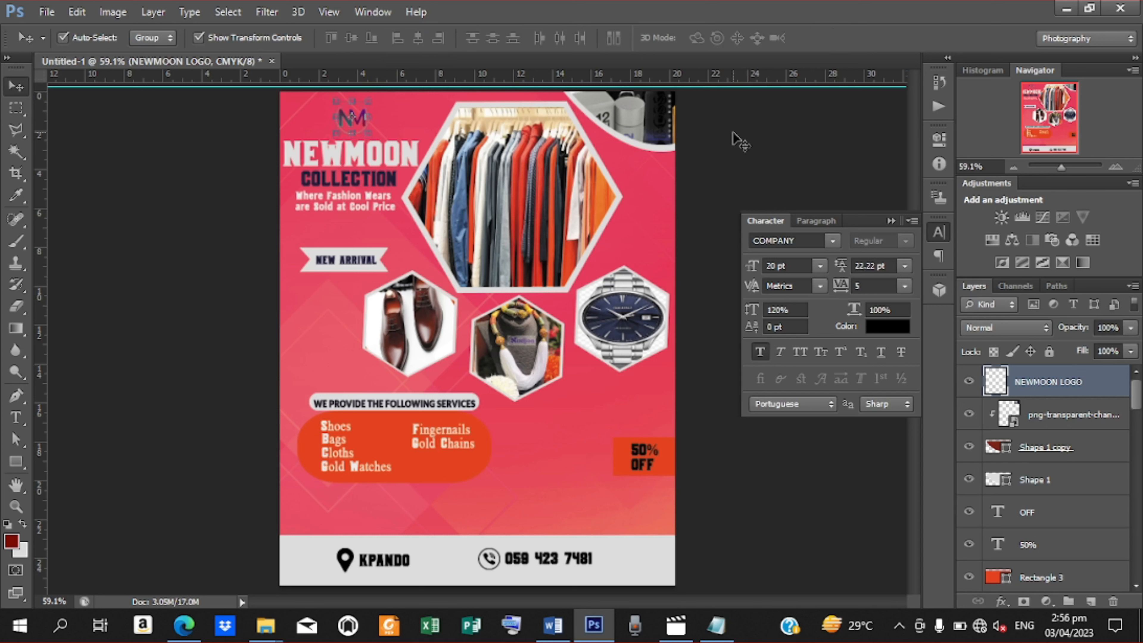
pyautogui.click(721, 433)
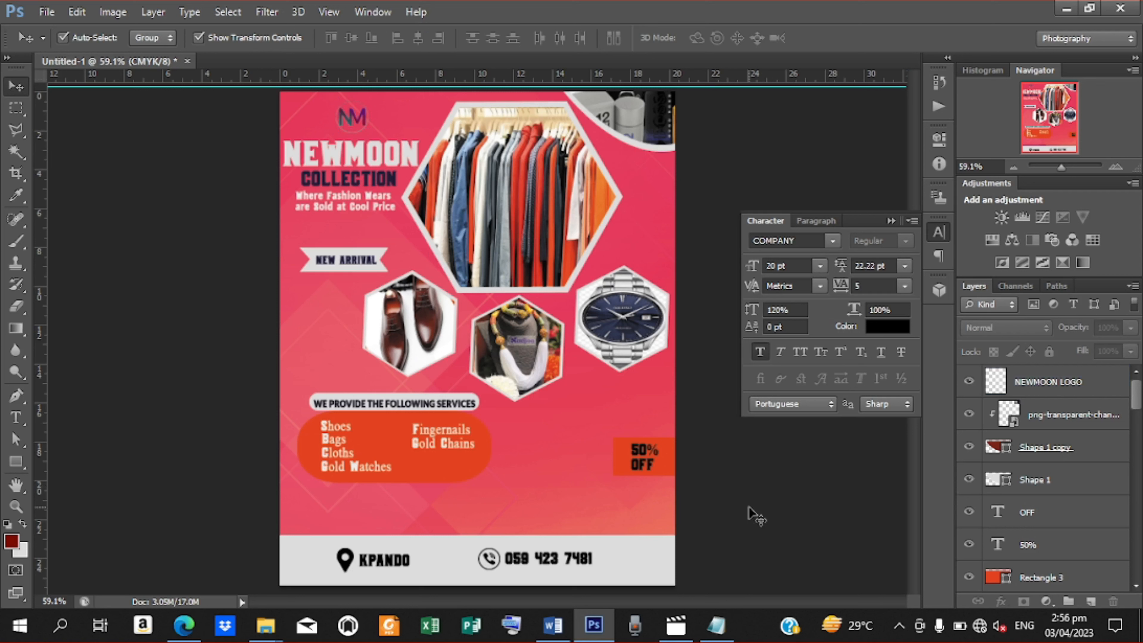
# Add a Gradient Map adjustment layer directly above the NEWMOON LOGO layer
pyautogui.click(1067, 384)
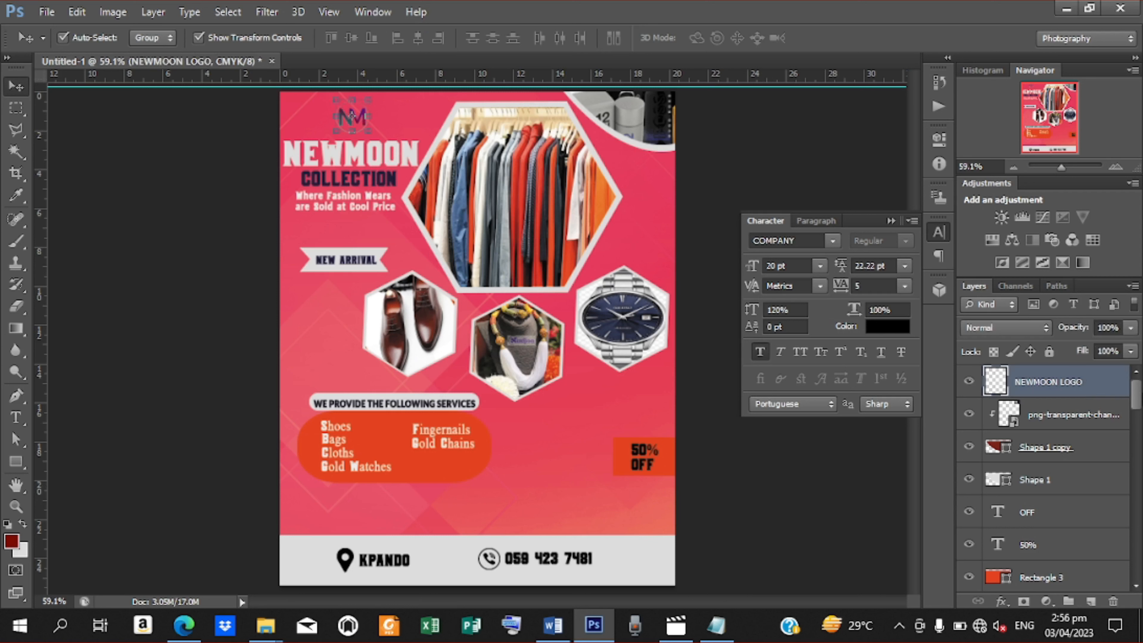
pyautogui.click(1047, 602)
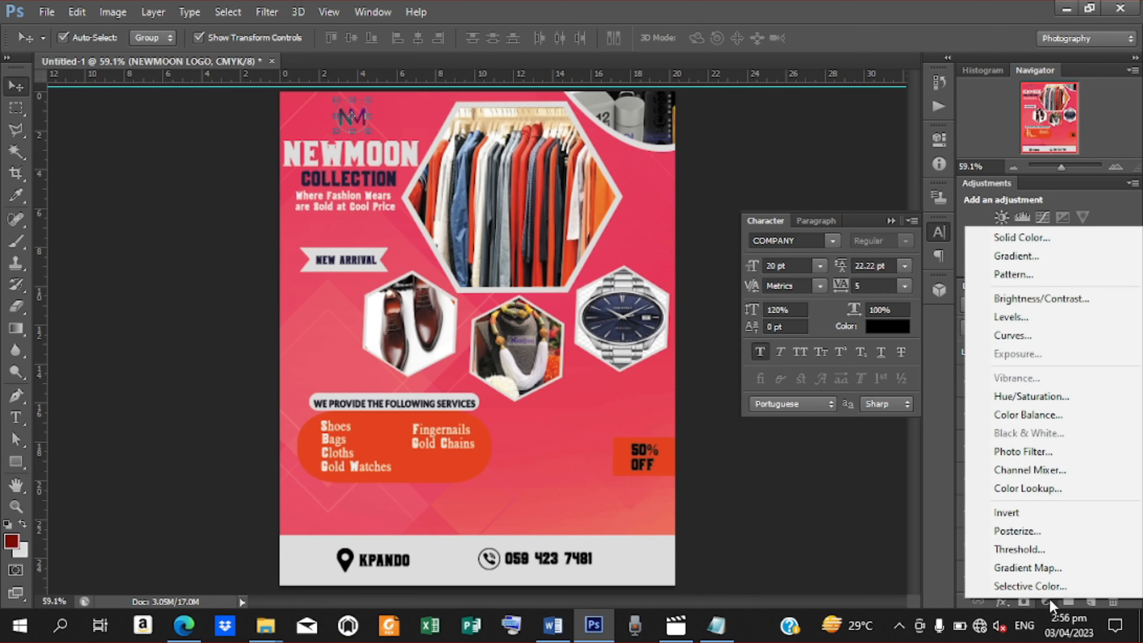
pyautogui.click(1036, 572)
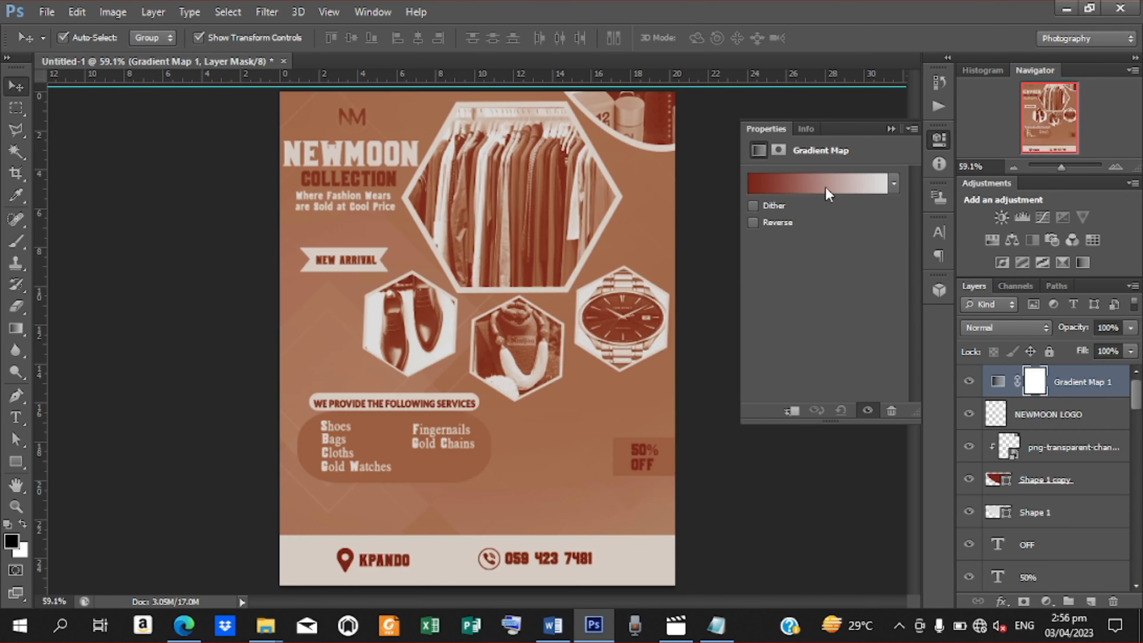
# Set the gradient map's starting color stop at location 0% to ff6347
pyautogui.click(763, 183)
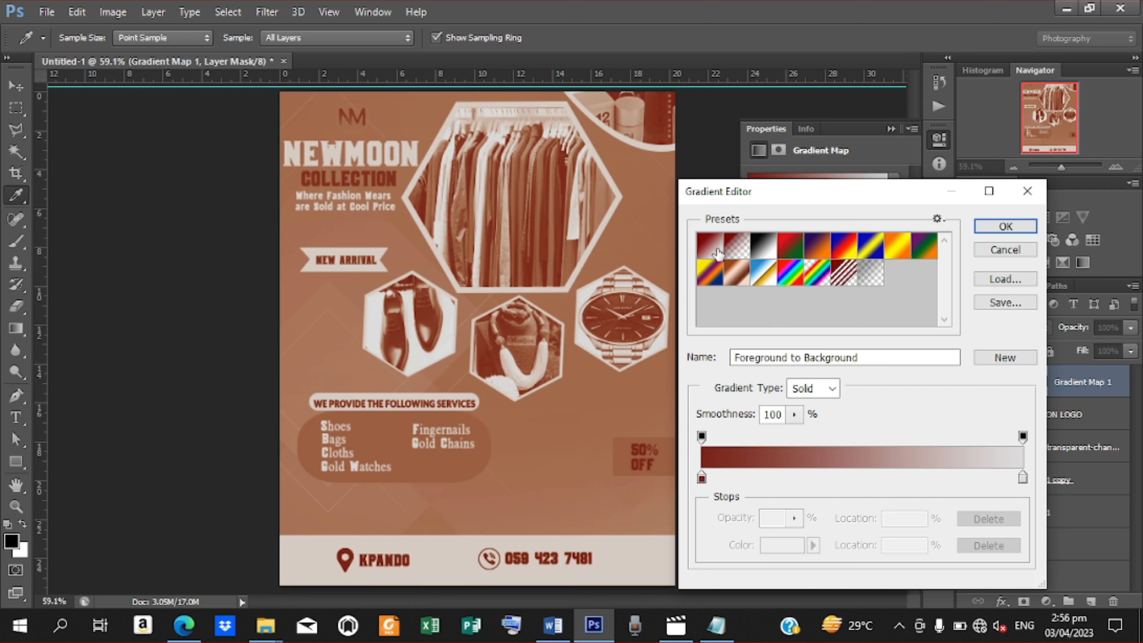
pyautogui.click(701, 478)
pyautogui.doubleClick(701, 478)
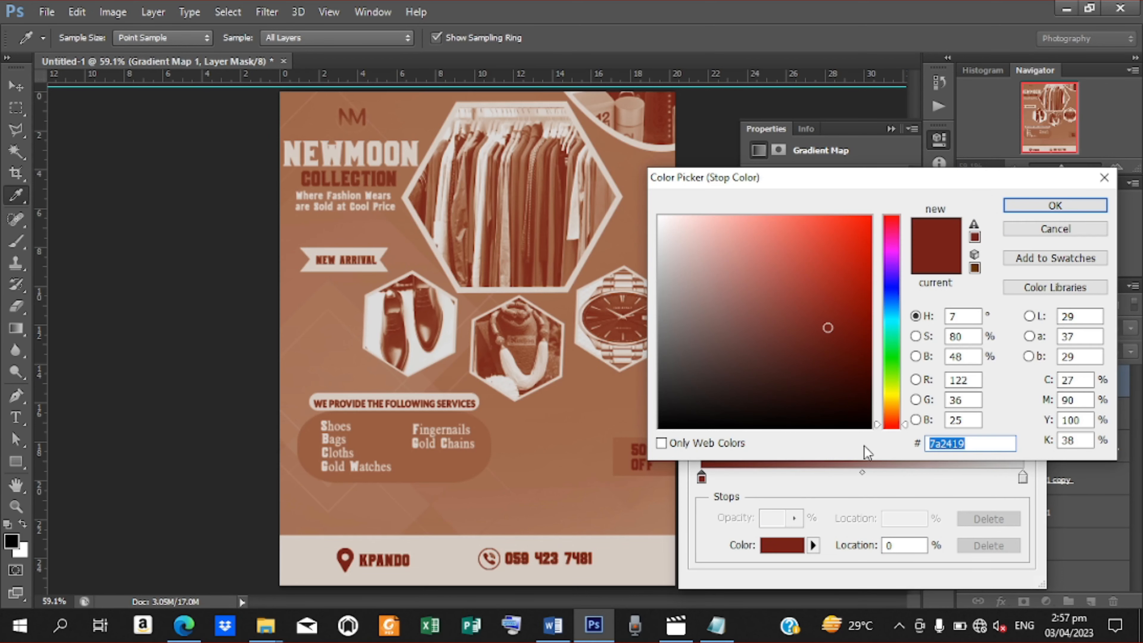
pyautogui.write('ff')
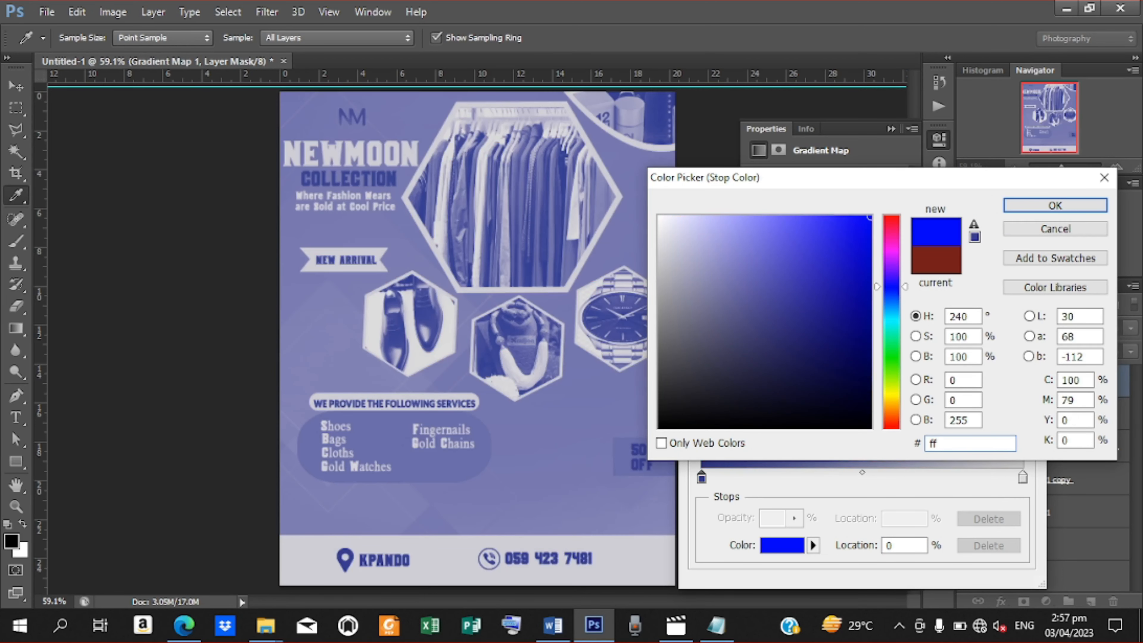
pyautogui.write('6')
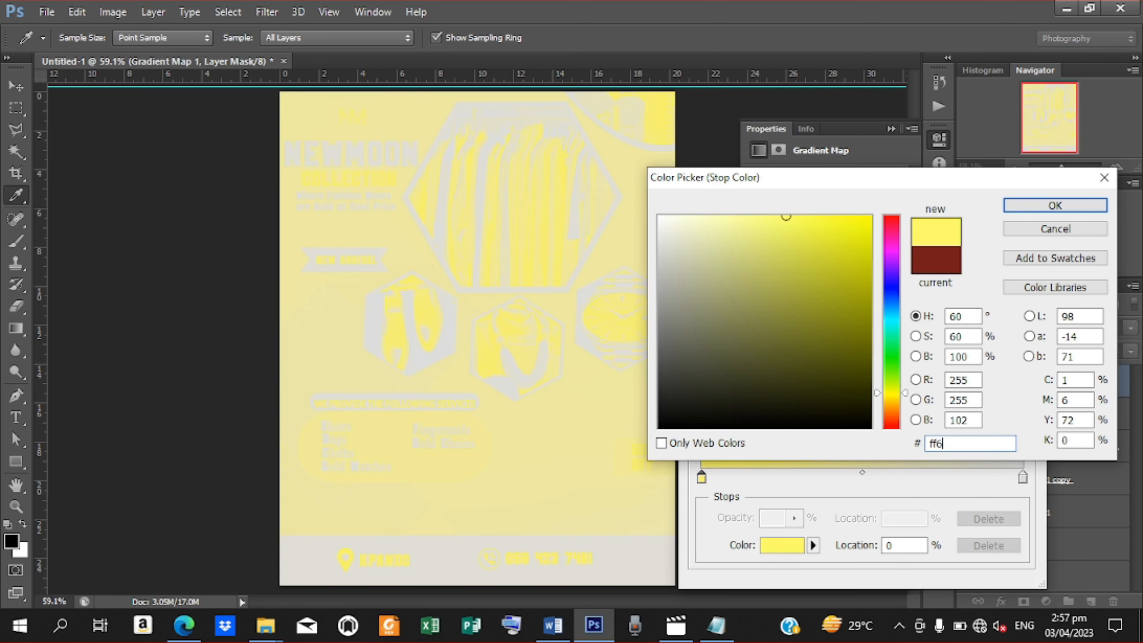
pyautogui.write('34')
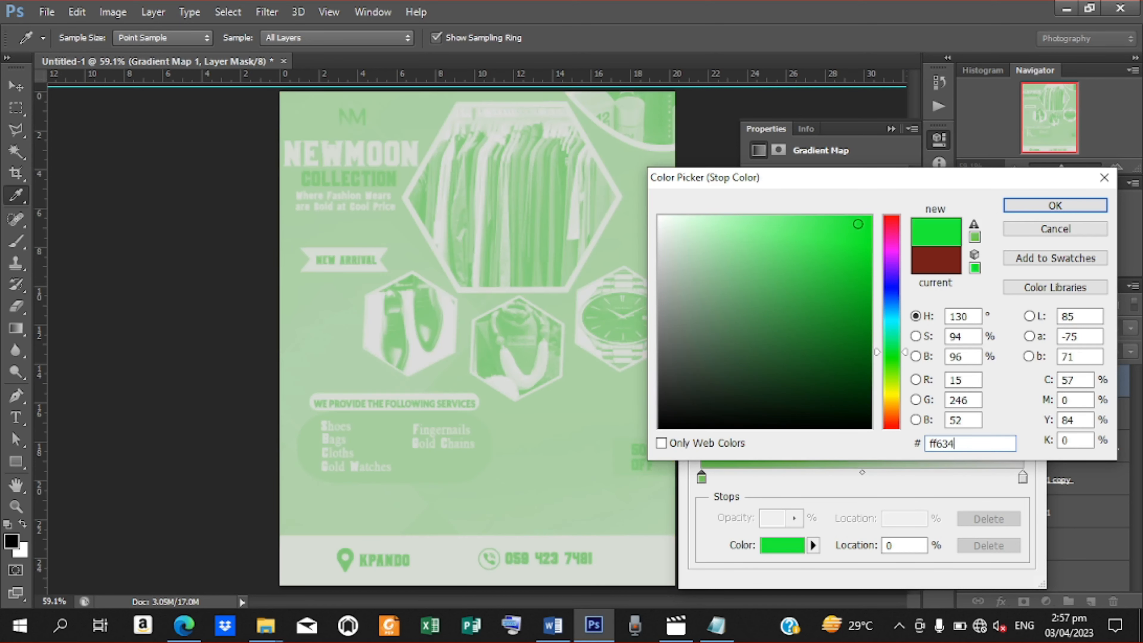
pyautogui.write('7')
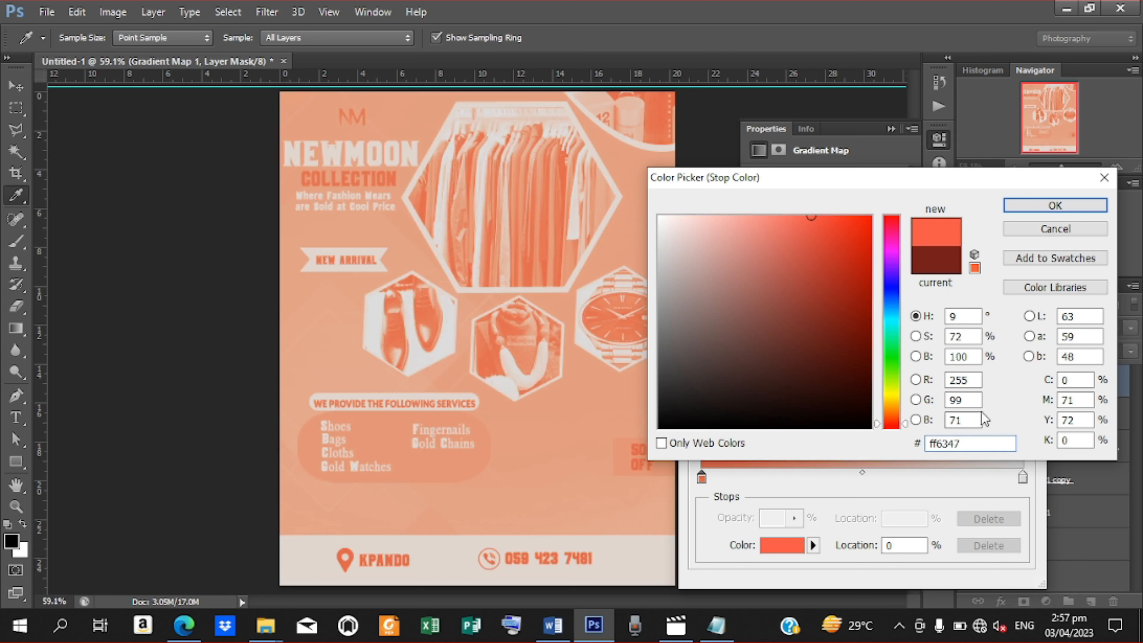
pyautogui.click(1055, 205)
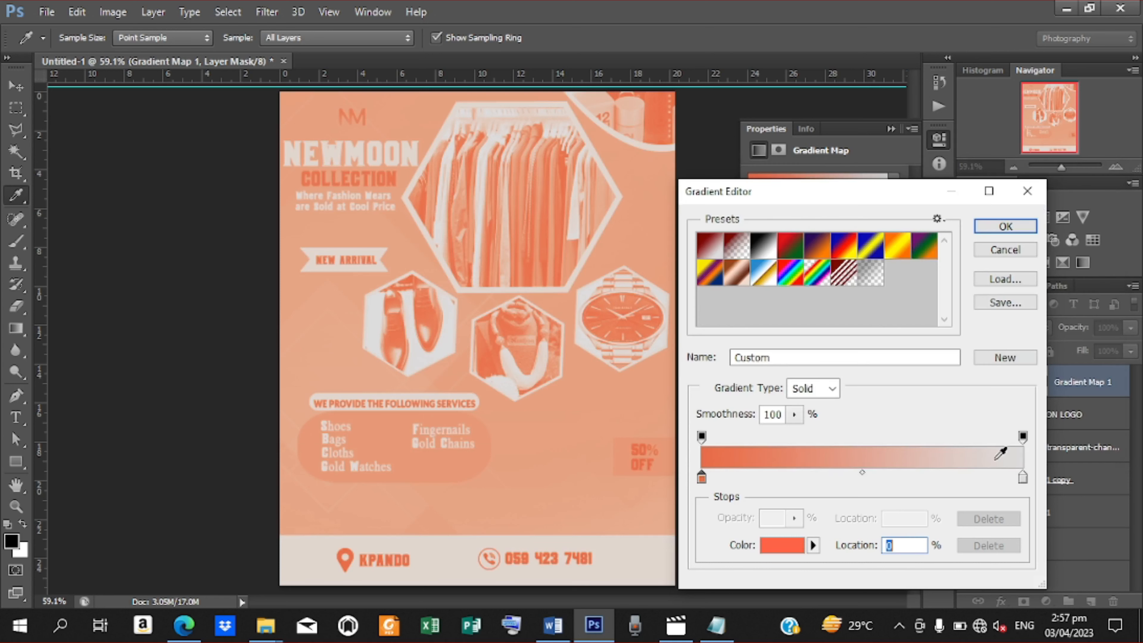
# Set the gradient map's ending color stop at location 100% to ff7f59 and apply the edited gradient
pyautogui.doubleClick(1023, 479)
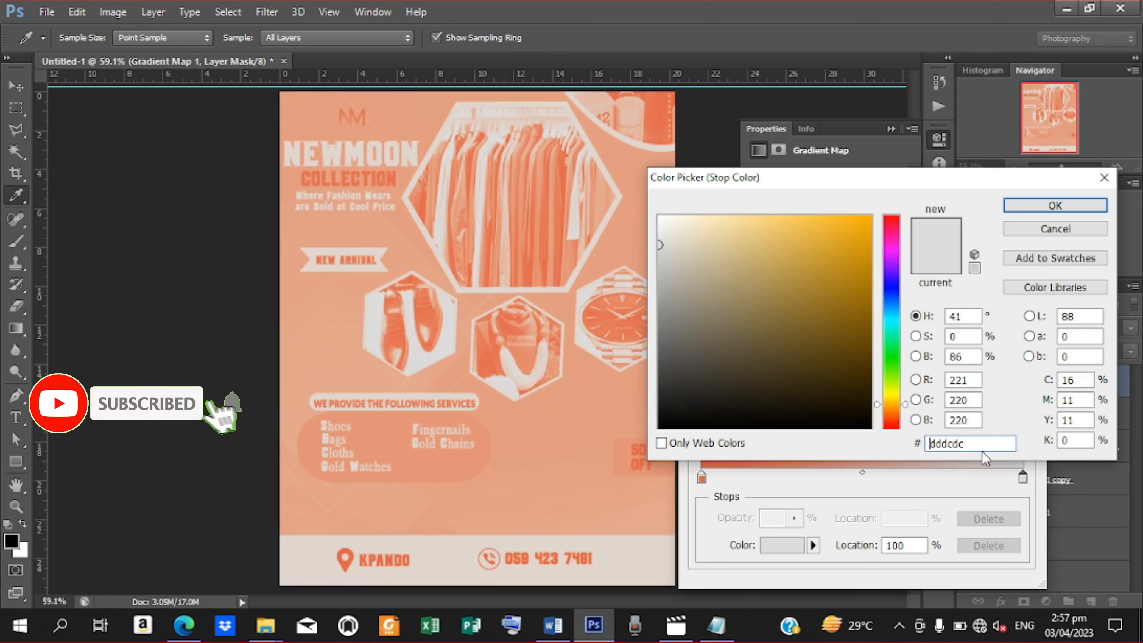
pyautogui.moveTo(973, 444); pyautogui.dragTo(921, 450)
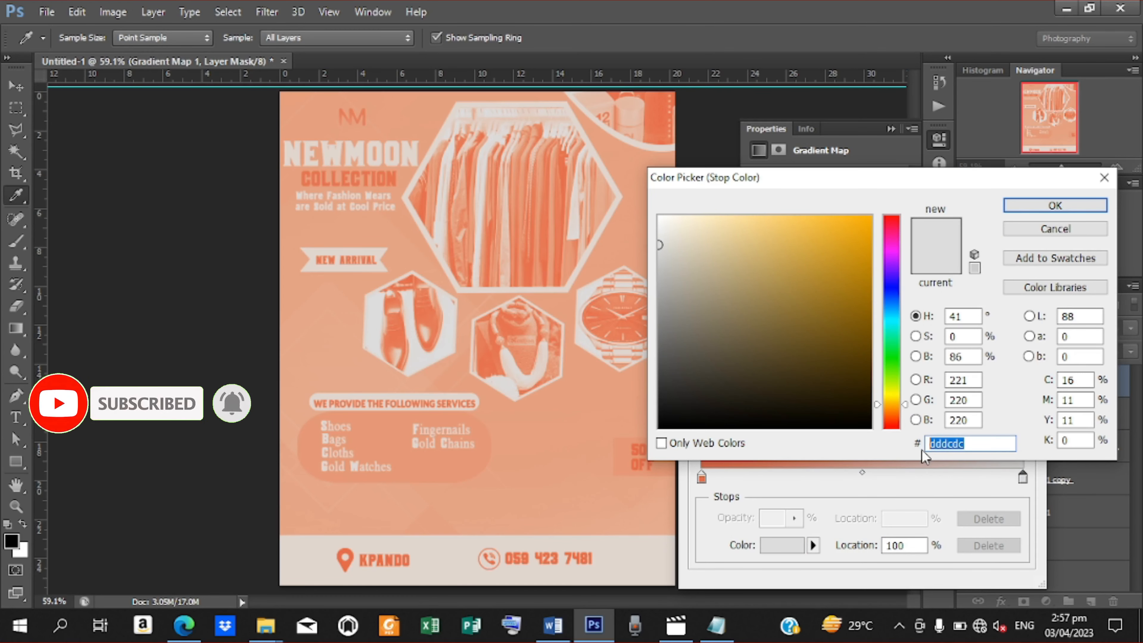
pyautogui.write('f')
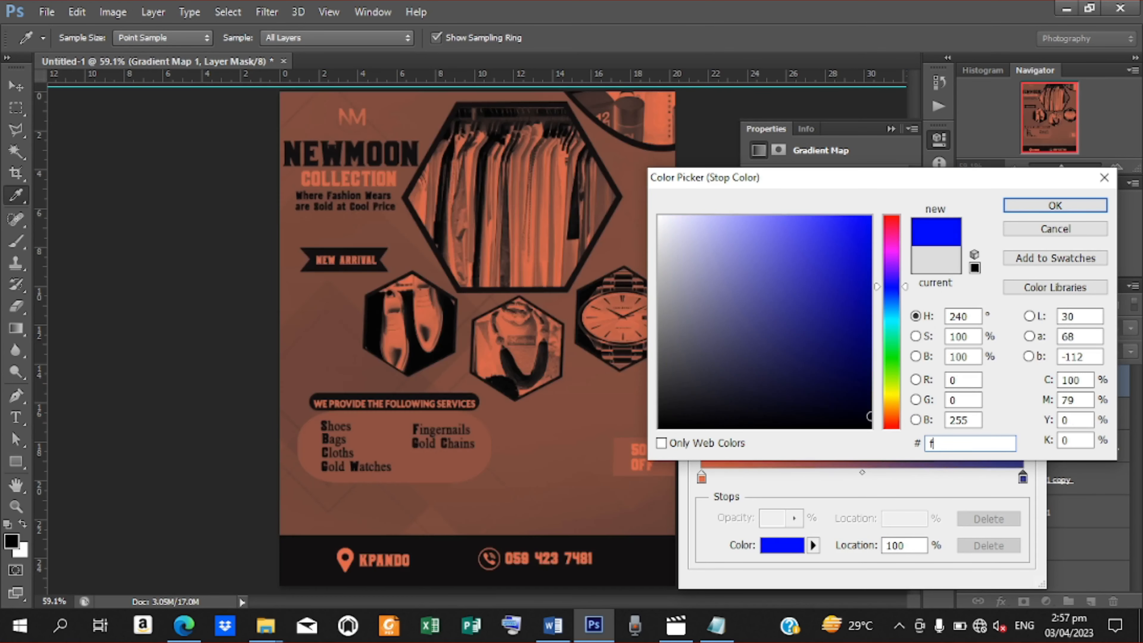
pyautogui.write('f7')
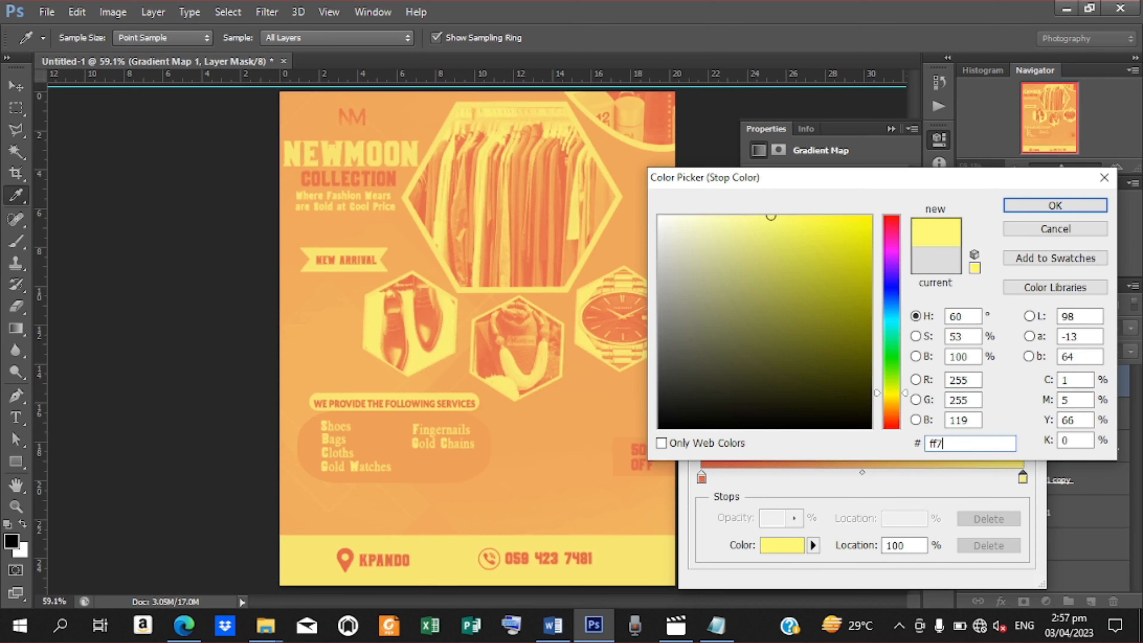
pyautogui.write('f')
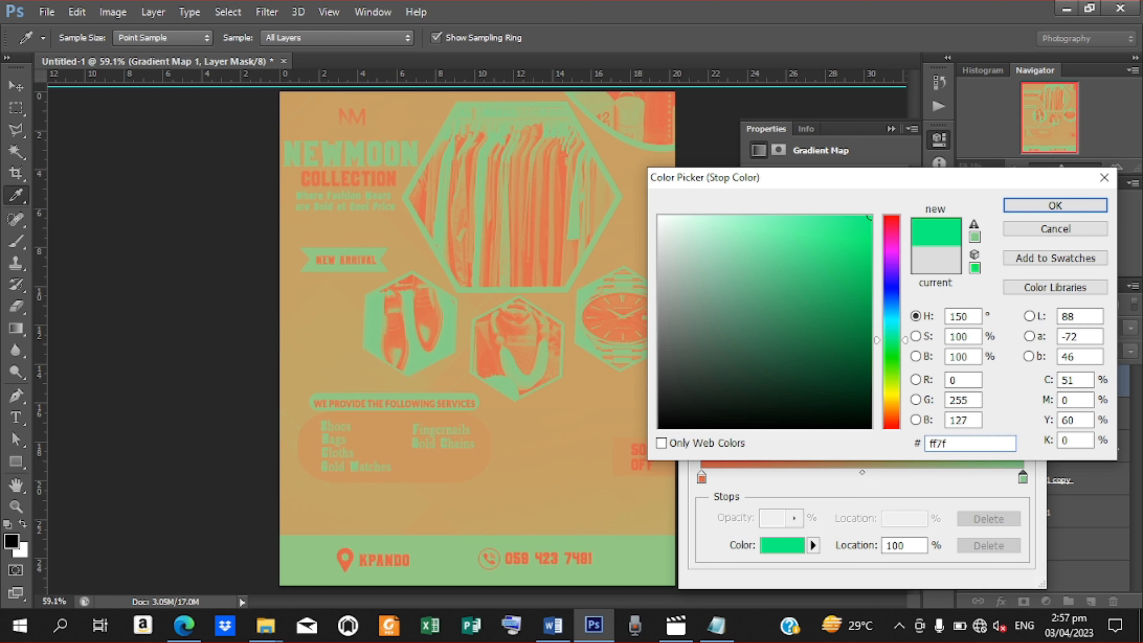
pyautogui.write('59')
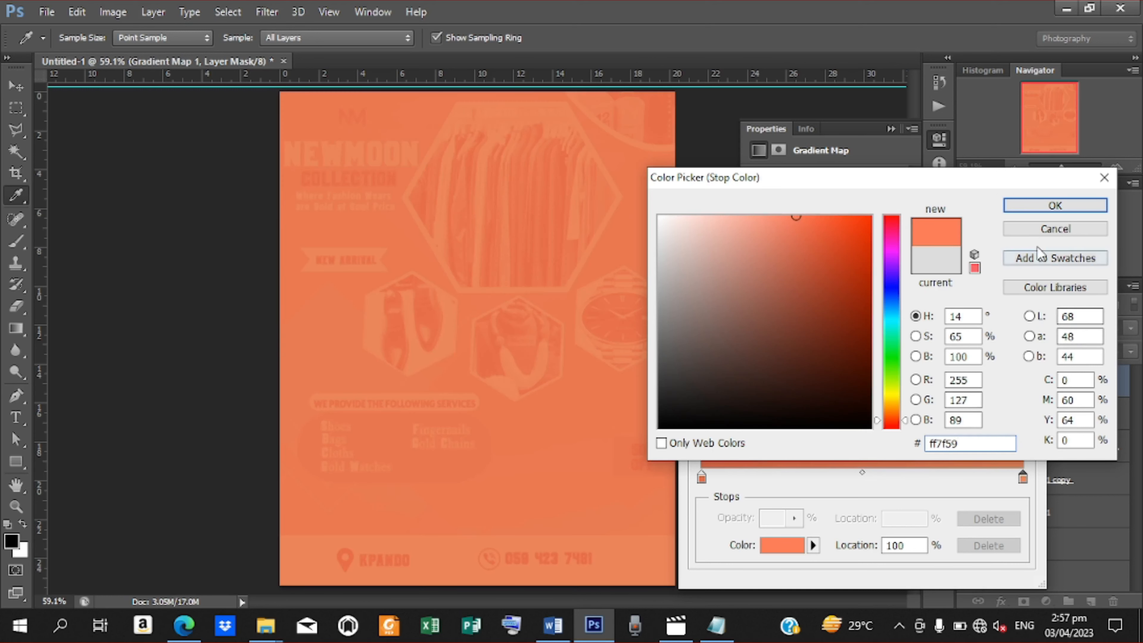
pyautogui.click(1032, 212)
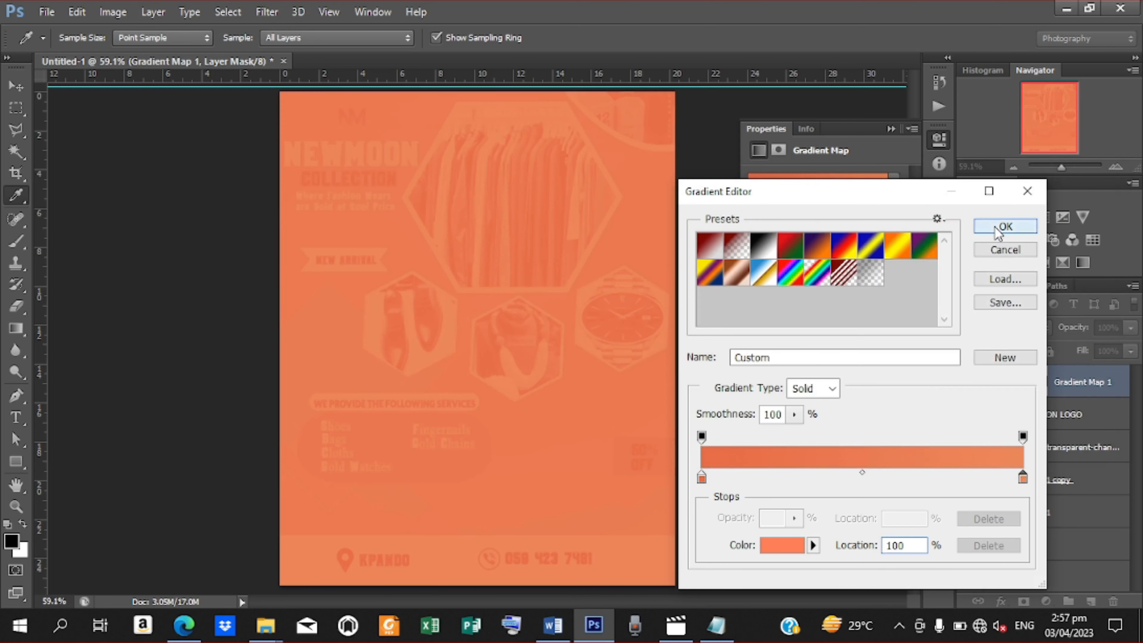
pyautogui.click(1009, 232)
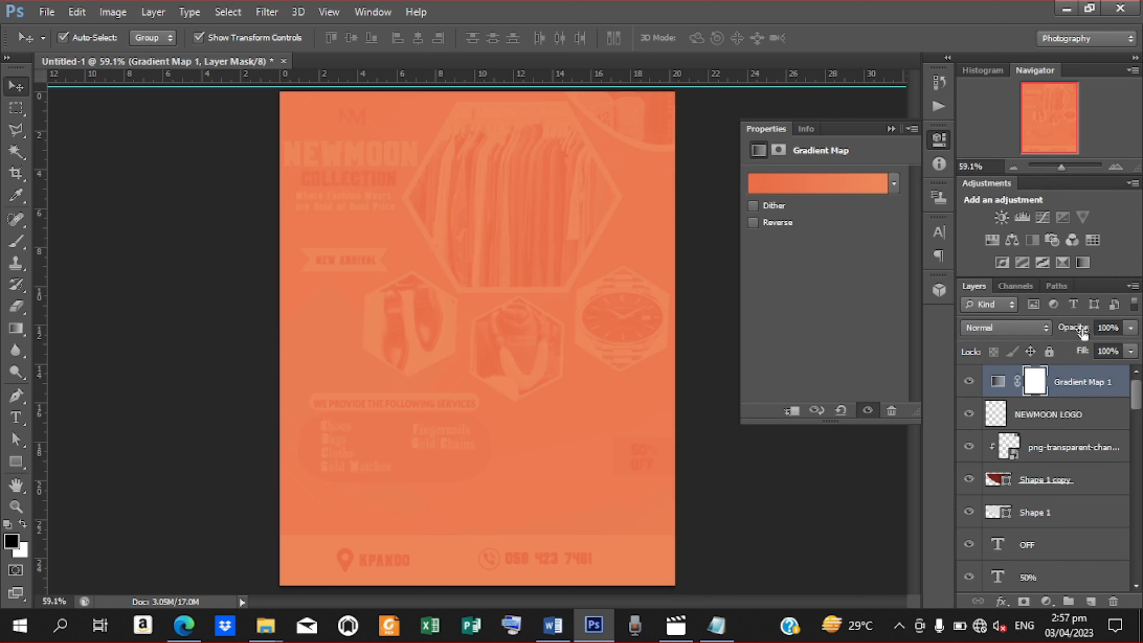
# Lower the gradient map adjustment layer's opacity to 9% and collapse its properties
pyautogui.moveTo(1077, 333); pyautogui.dragTo(1008, 332)
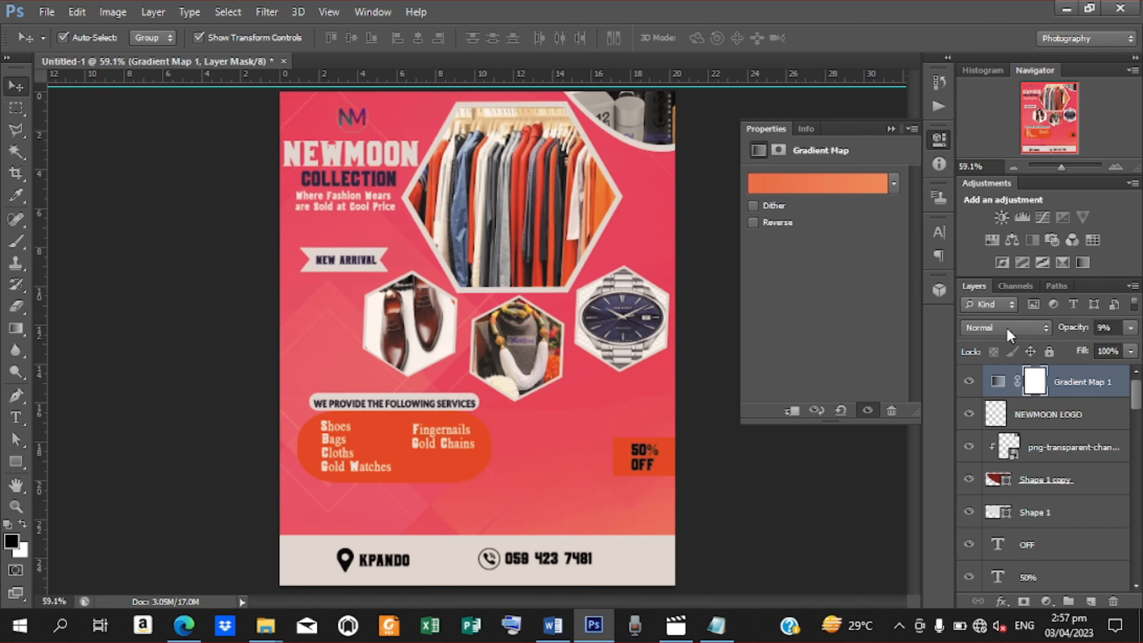
pyautogui.click(893, 130)
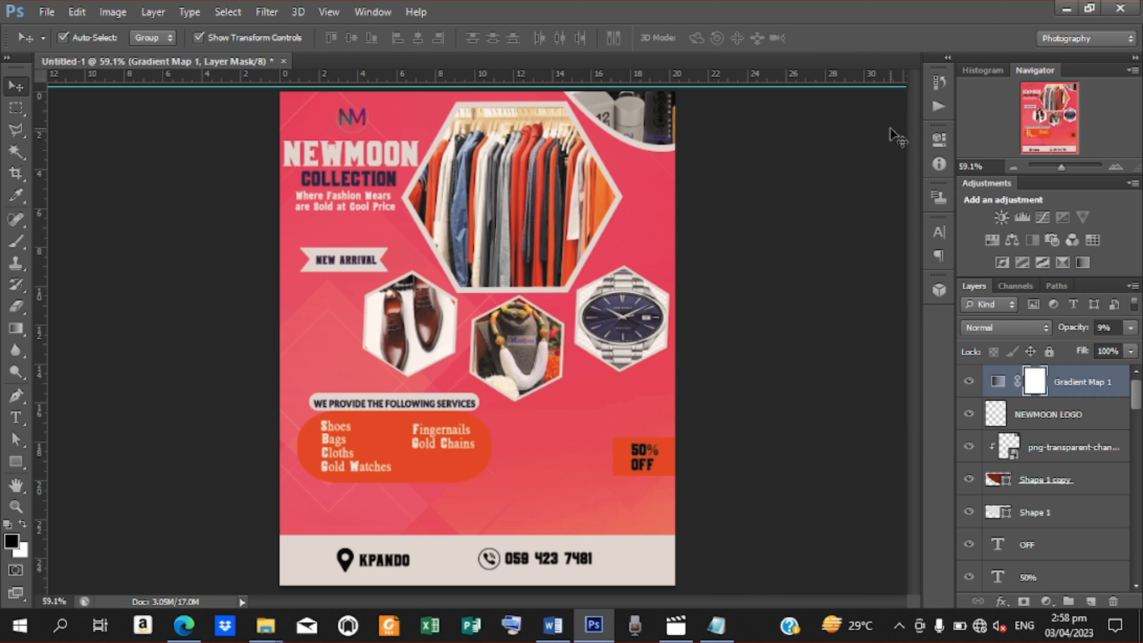